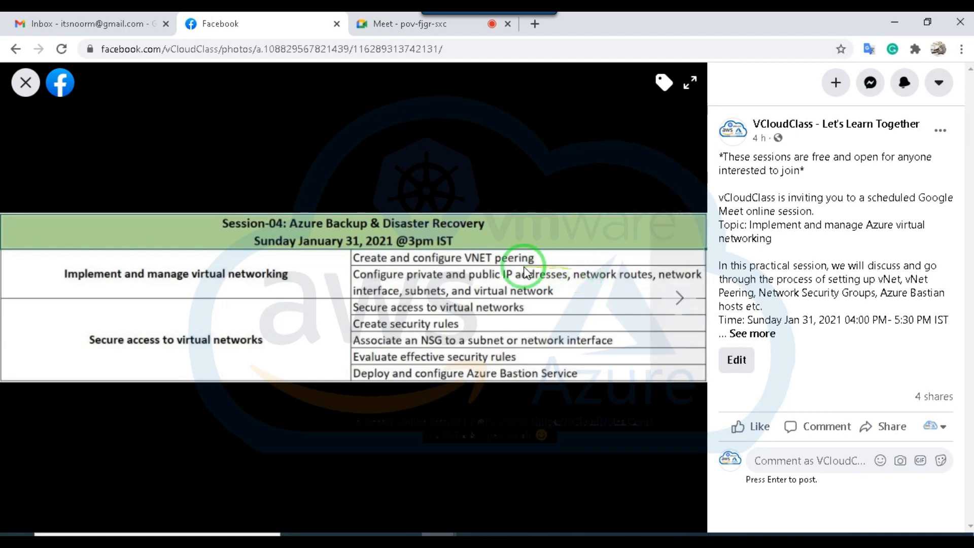
Close the Gmail inbox tab and open a new blank browser tab.
middle_click(106, 32)
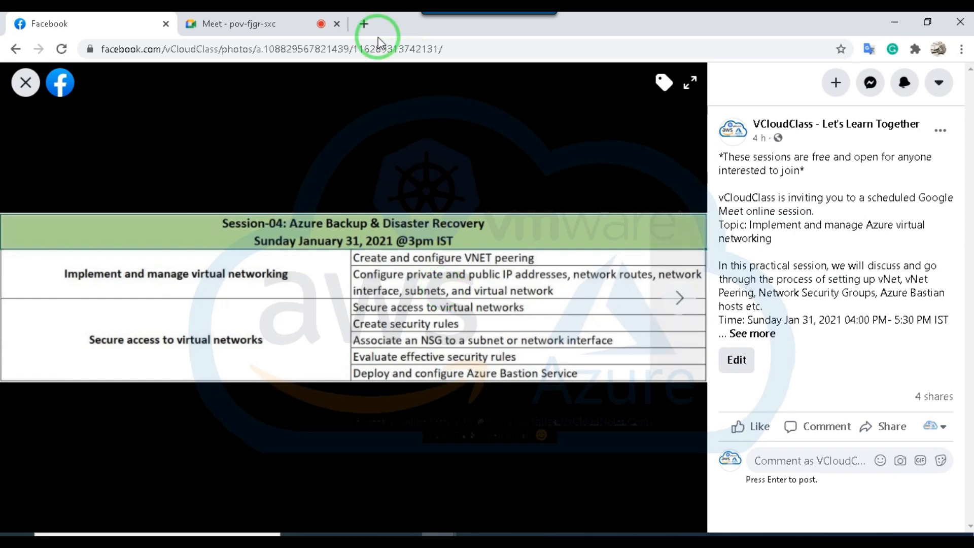
click(364, 23)
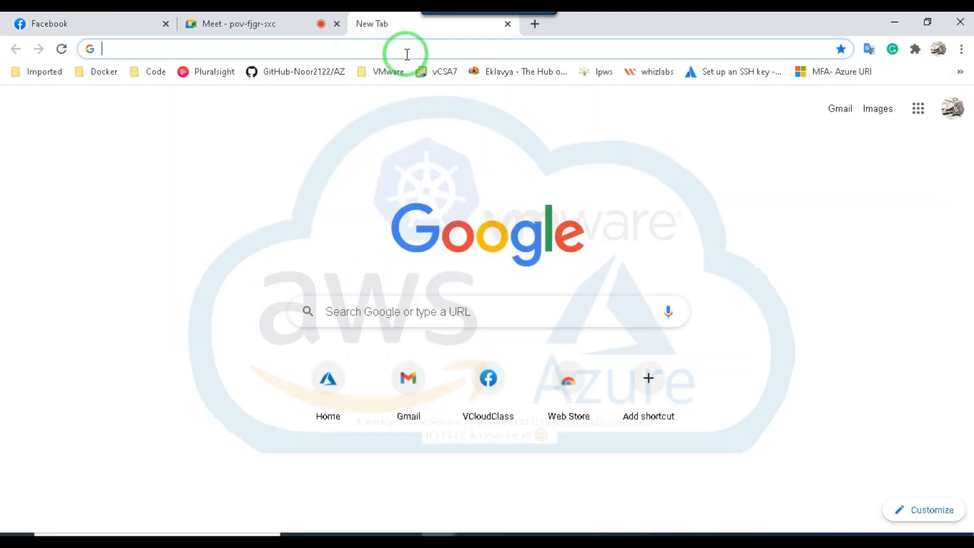
click(365, 49)
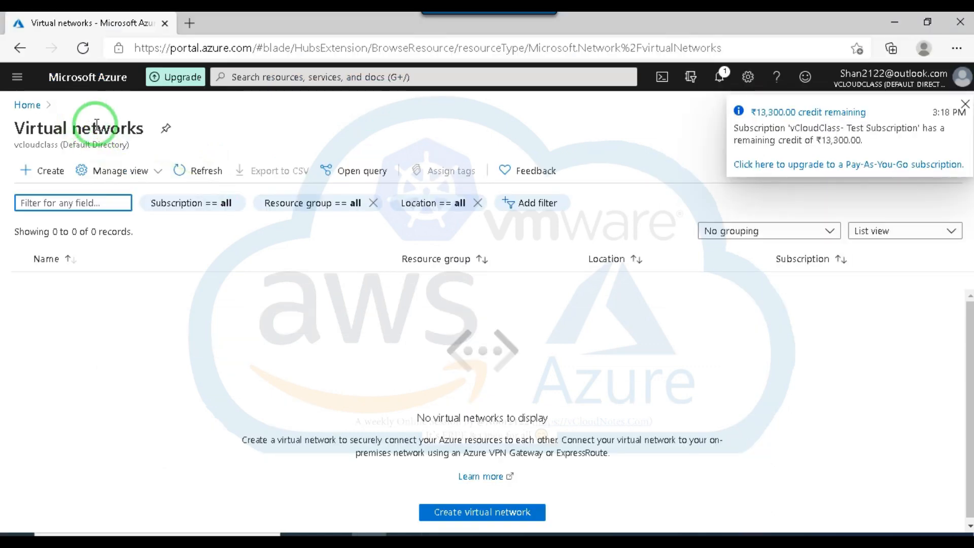
From the Azure portal home page, find the Virtual networks service and start creating a virtual network.
click(30, 105)
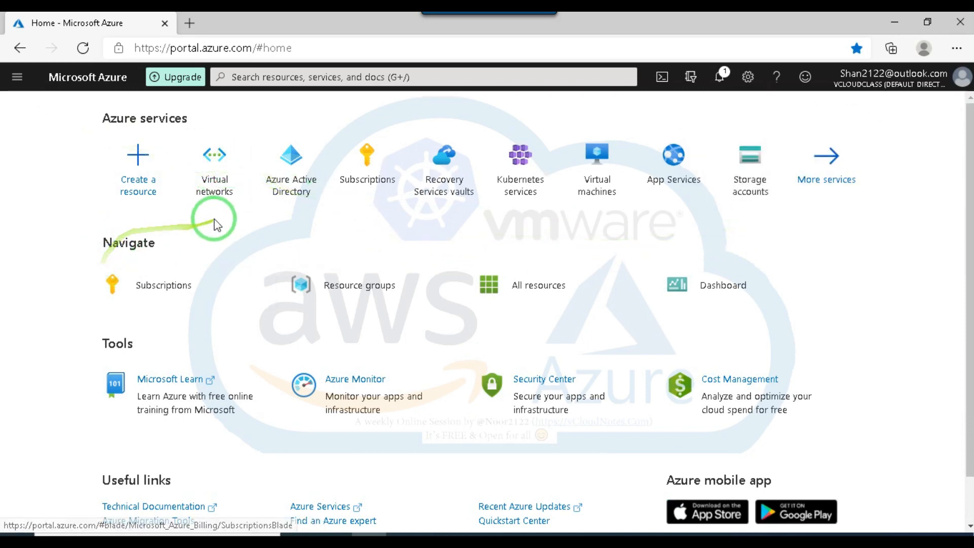
click(257, 77)
text(vi)
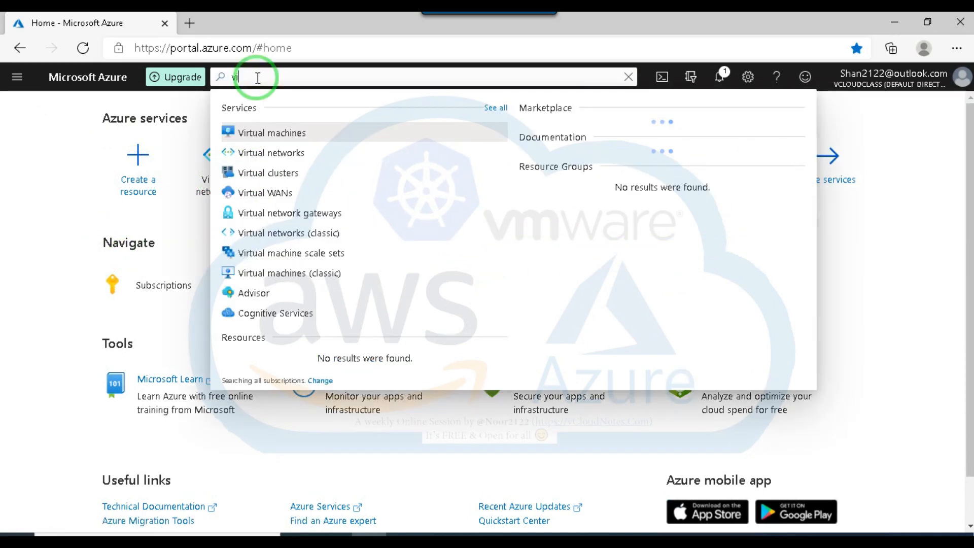
click(273, 155)
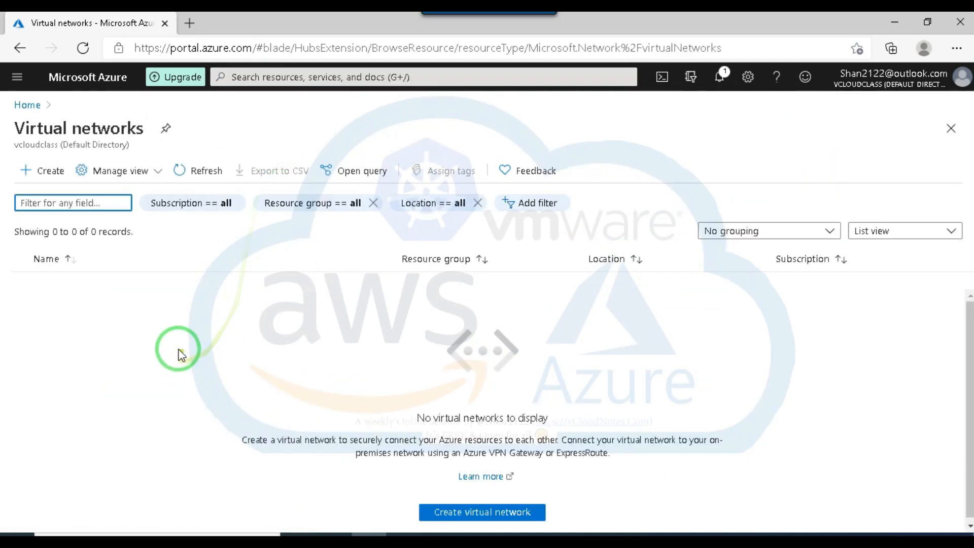
click(486, 513)
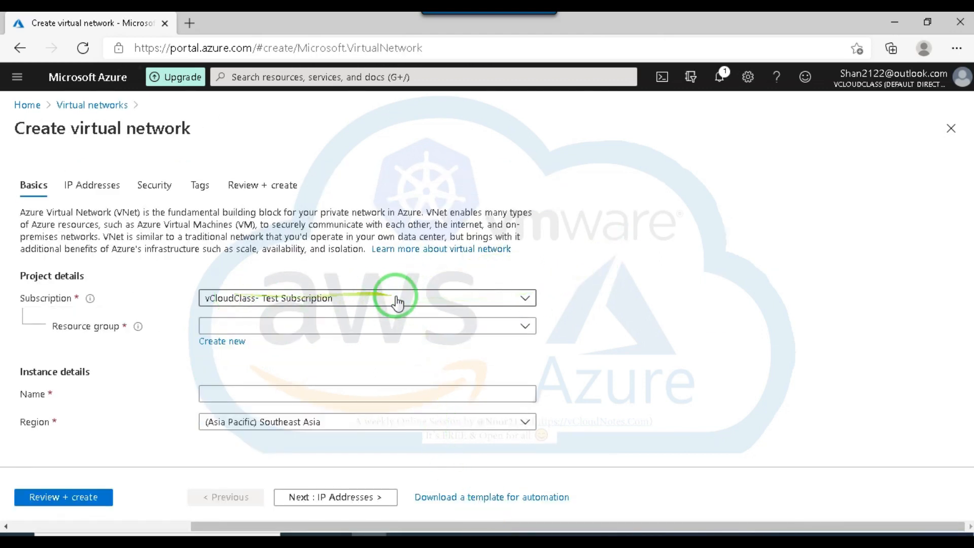
Create a new resource group named VC-Test01 for the virtual network.
click(478, 331)
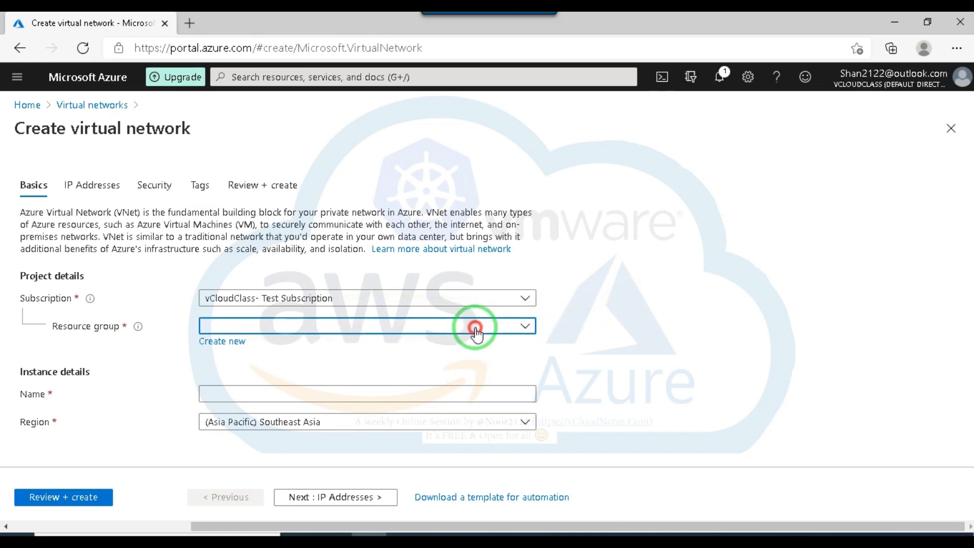
click(678, 317)
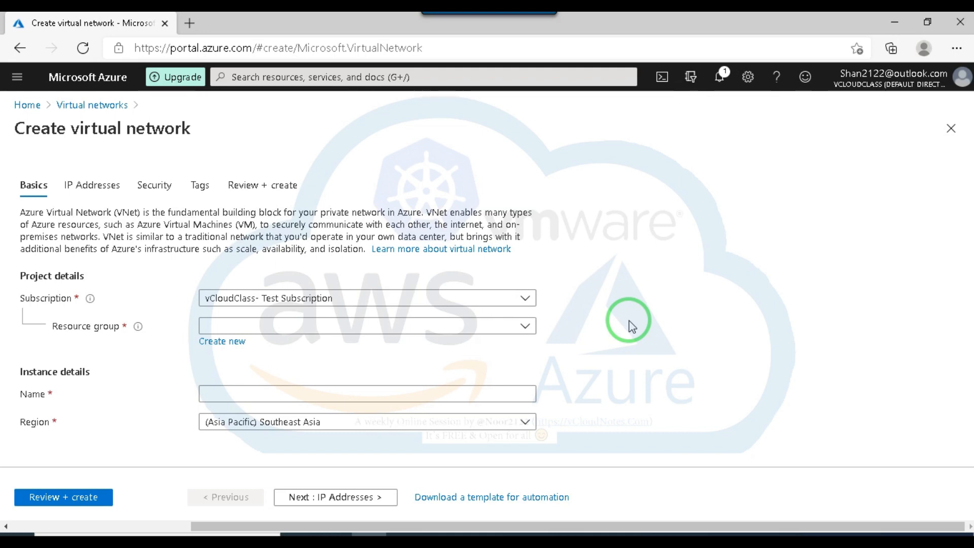
click(223, 341)
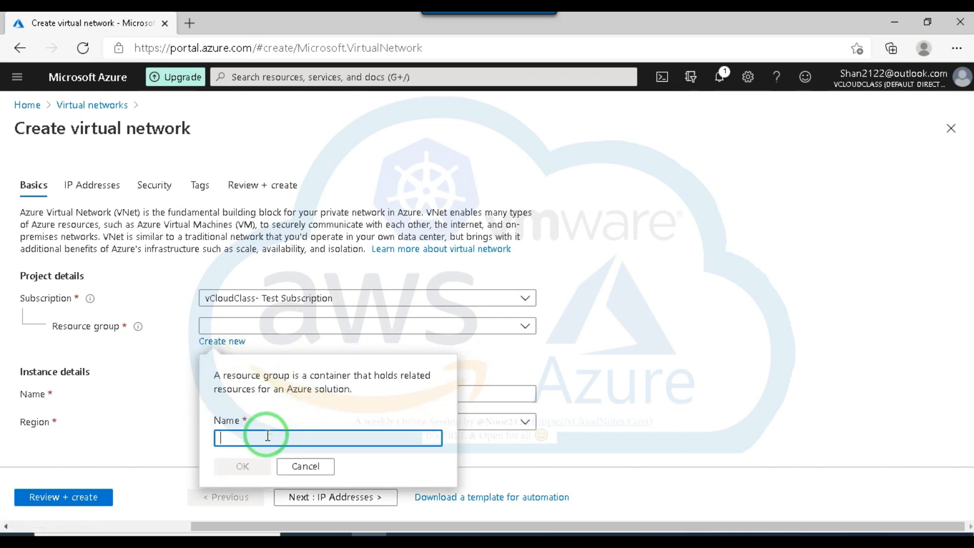
text(V)
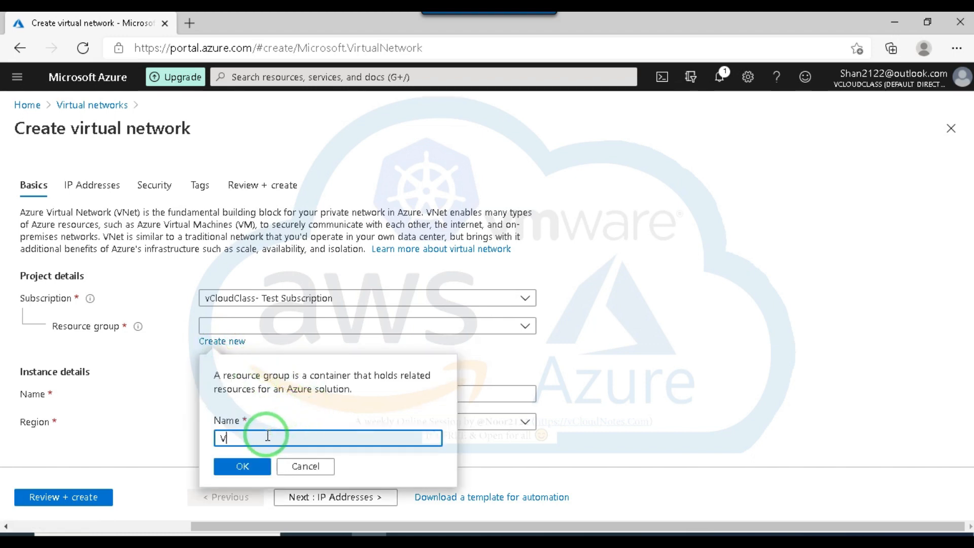
text(C-Test01)
click(242, 465)
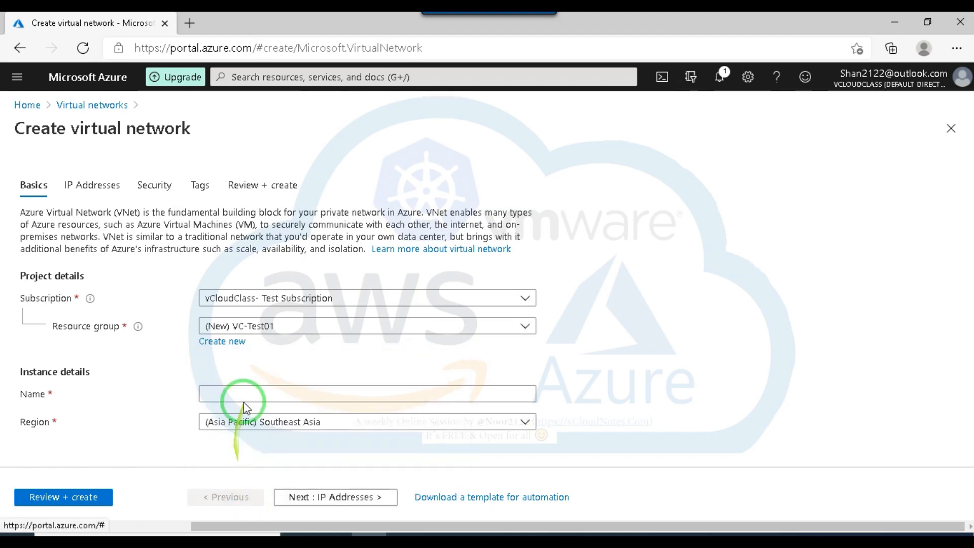
Change the new resource group's name to VC-Test-RG01.
click(271, 326)
click(256, 377)
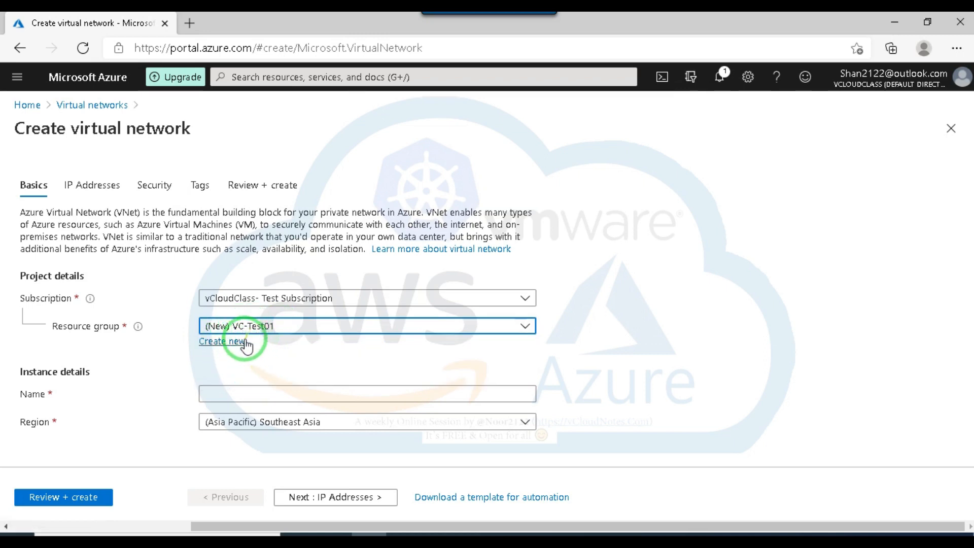
click(245, 339)
click(283, 440)
drag(283, 439, 252, 438)
text(-RG01)
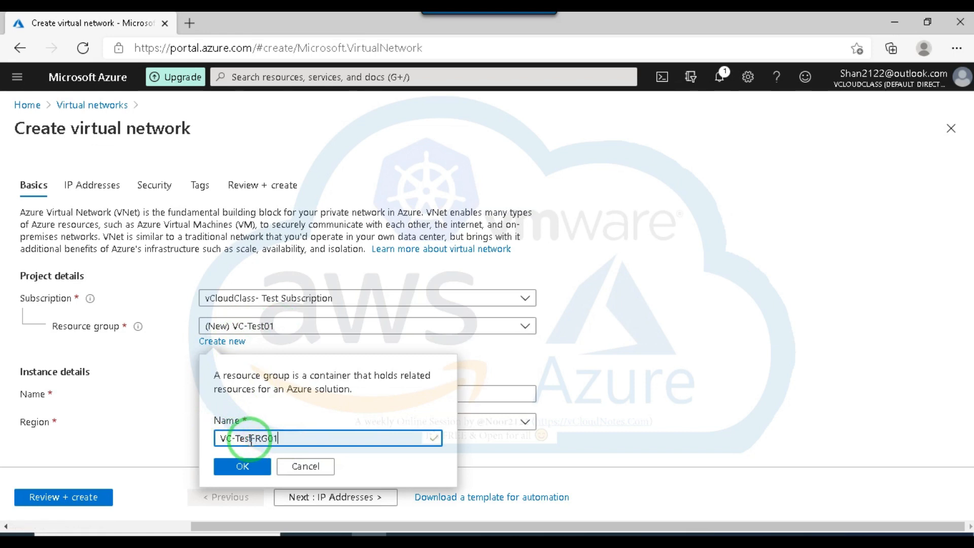
click(243, 464)
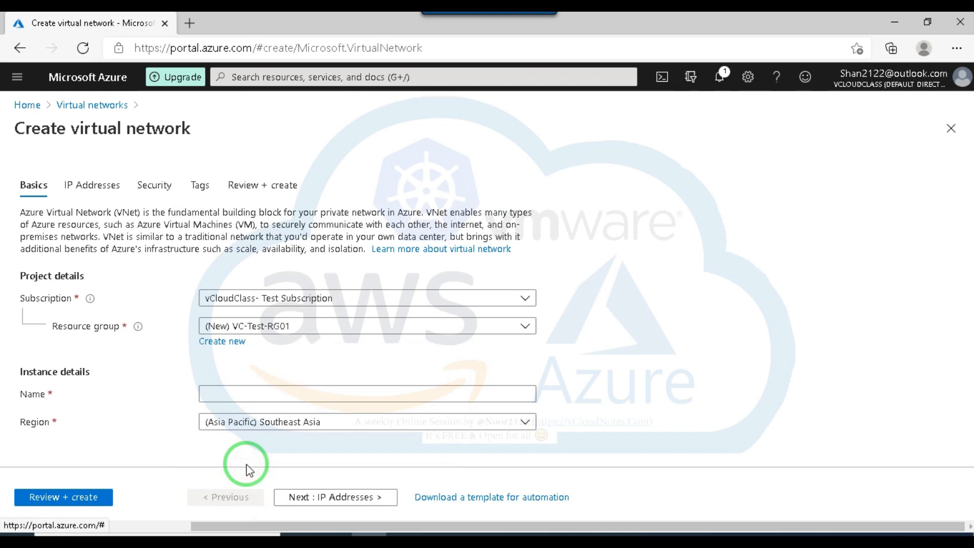
Name the virtual network VC-Test-vNet.
click(254, 395)
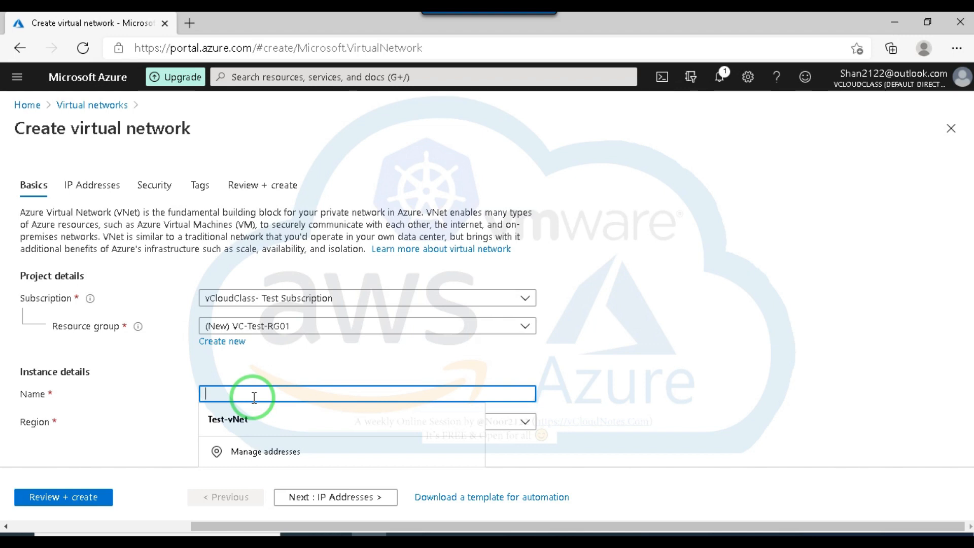
text(VC)
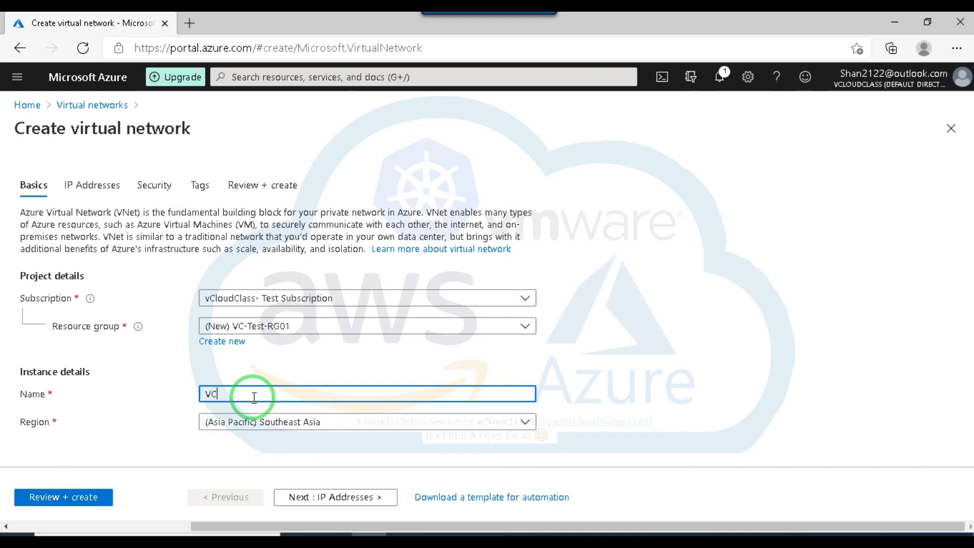
text(-)
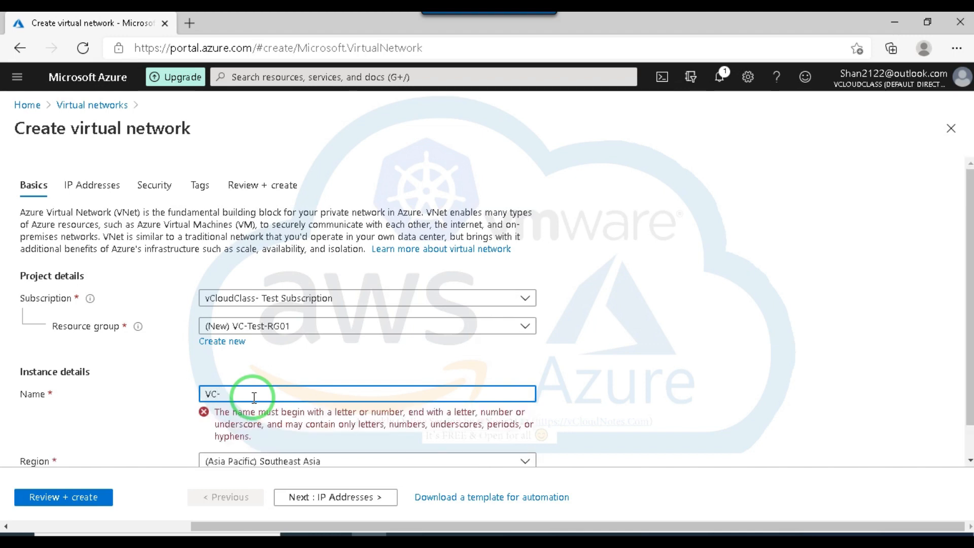
text(Test)
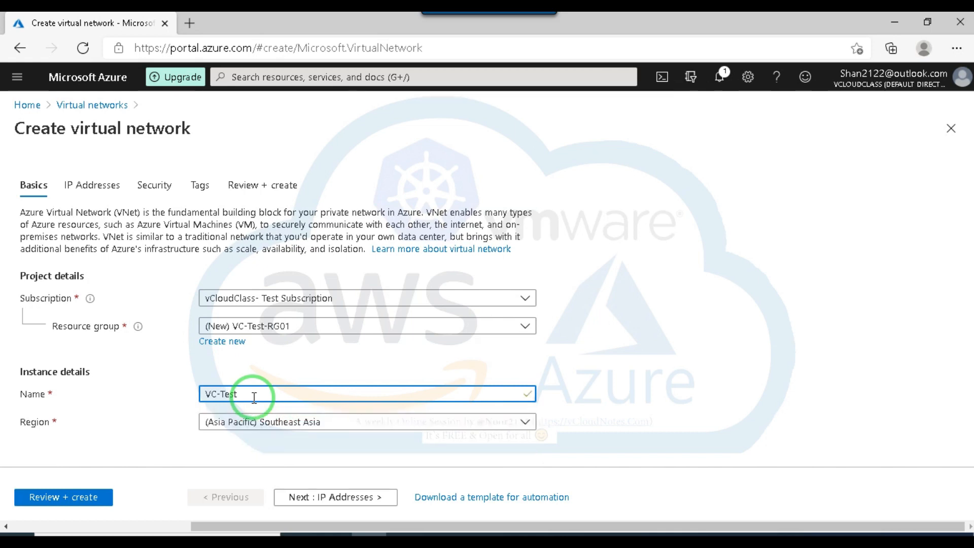
text(-vNet)
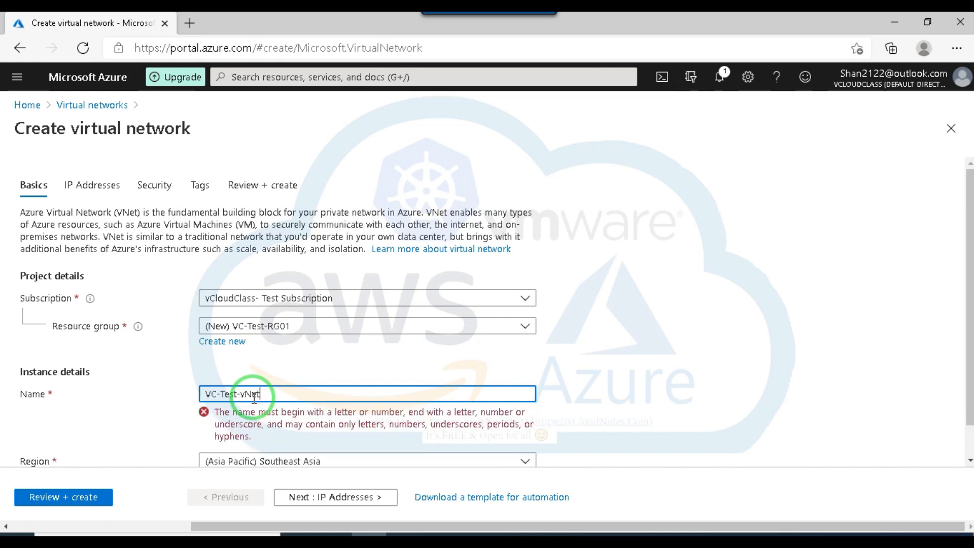
Set the virtual network's region to (Asia Pacific) South India, filtering the available regions by "in".
click(317, 420)
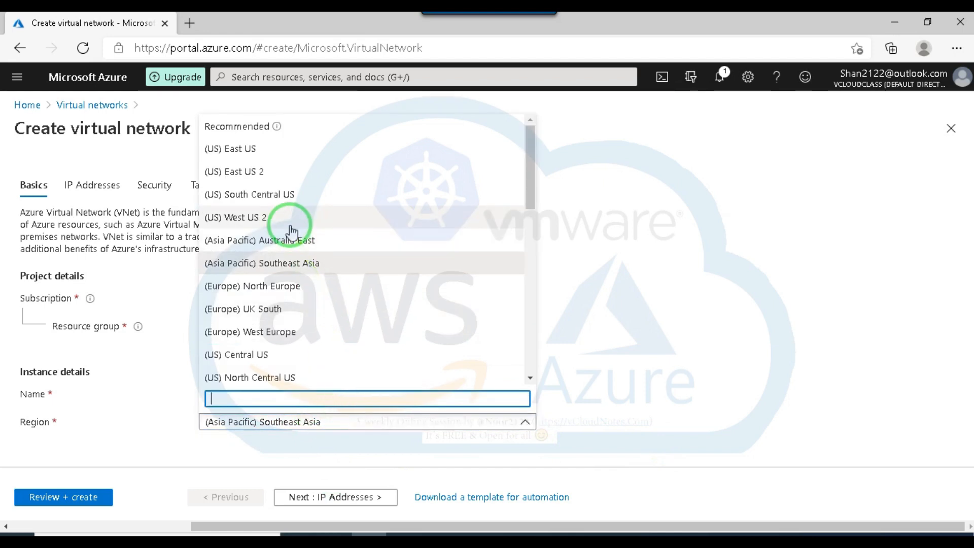
drag(531, 163, 548, 289)
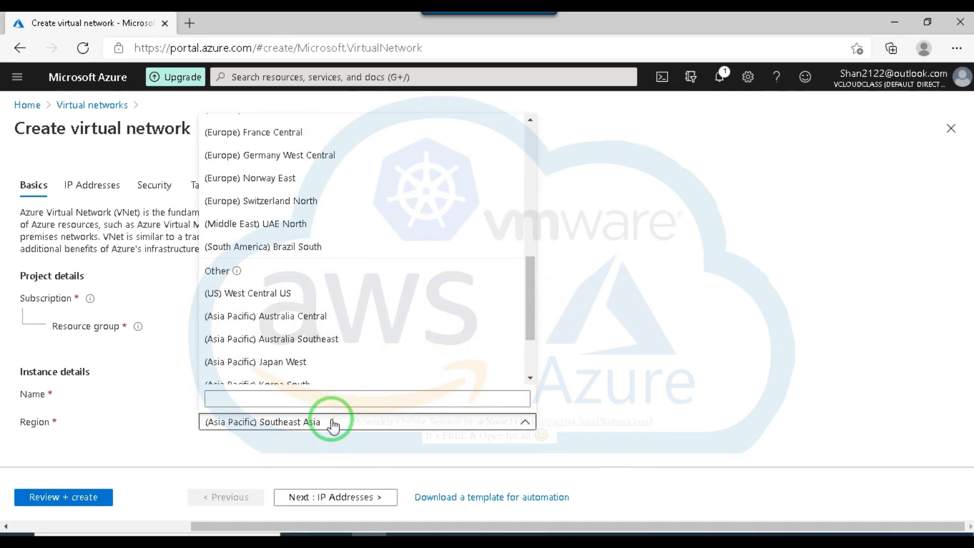
click(328, 401)
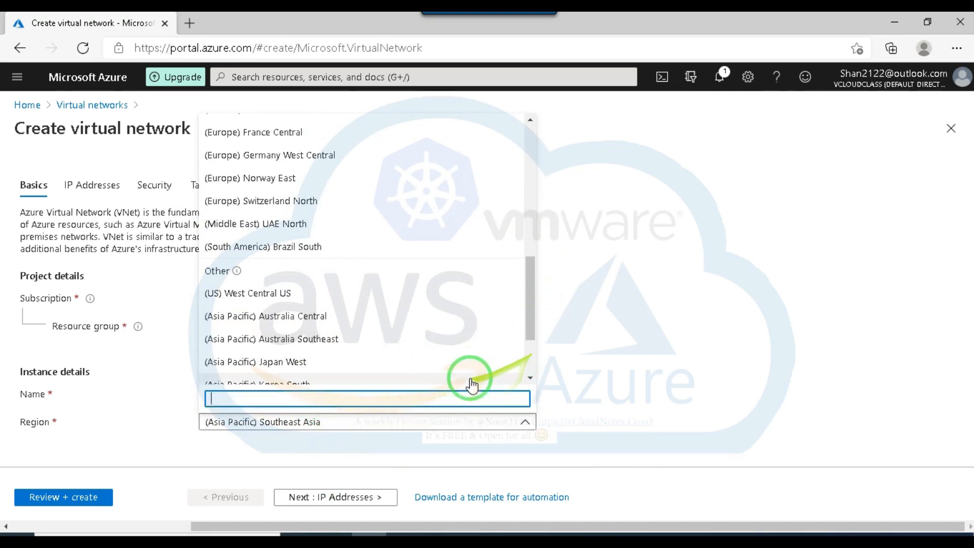
click(405, 424)
click(405, 424)
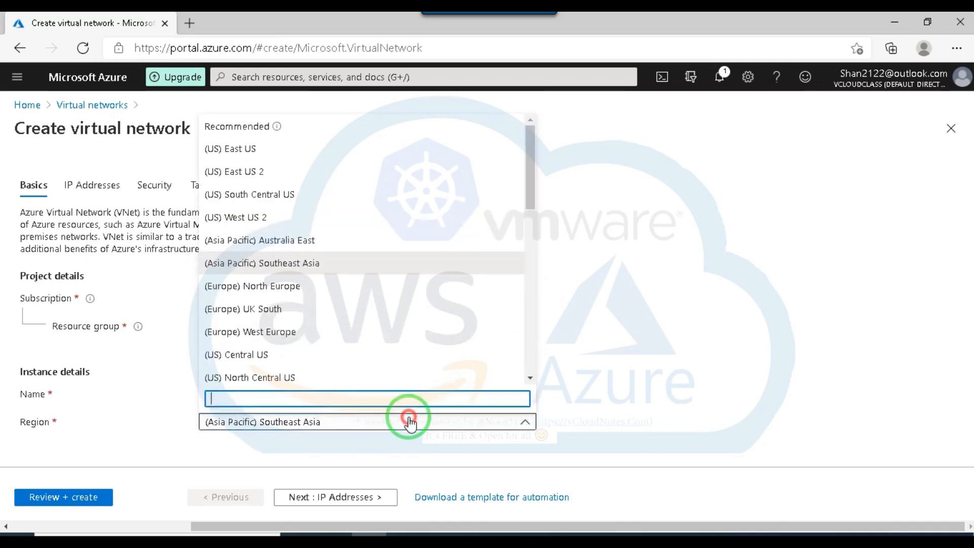
drag(528, 179, 540, 323)
click(354, 399)
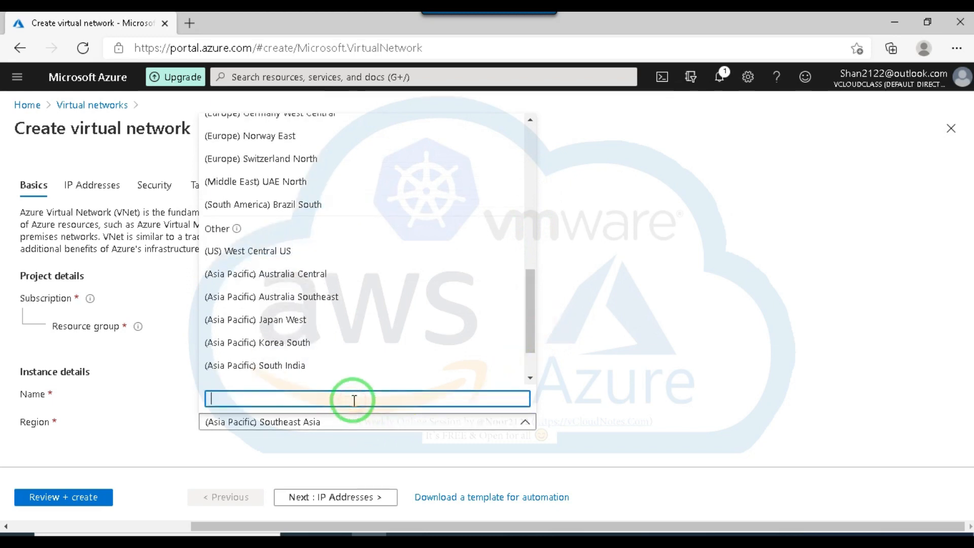
click(339, 426)
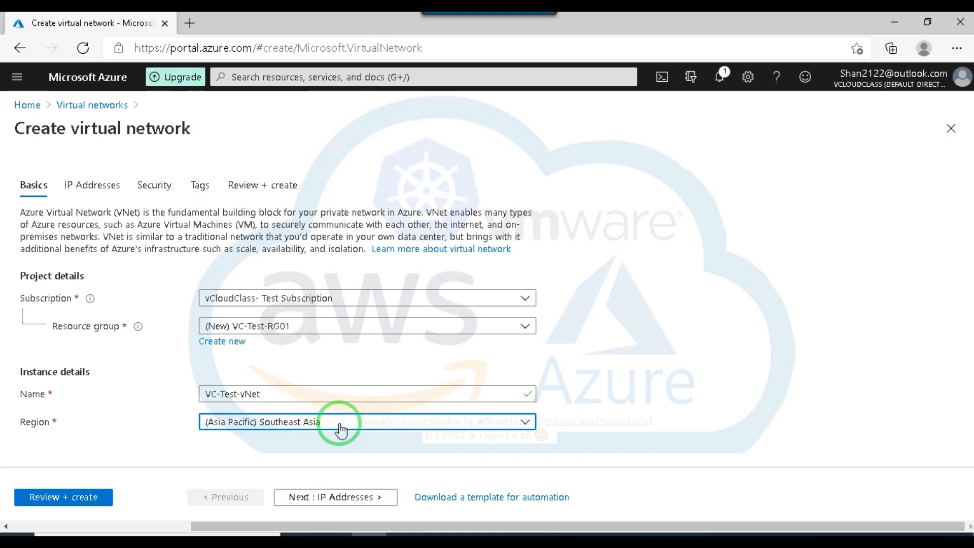
click(340, 429)
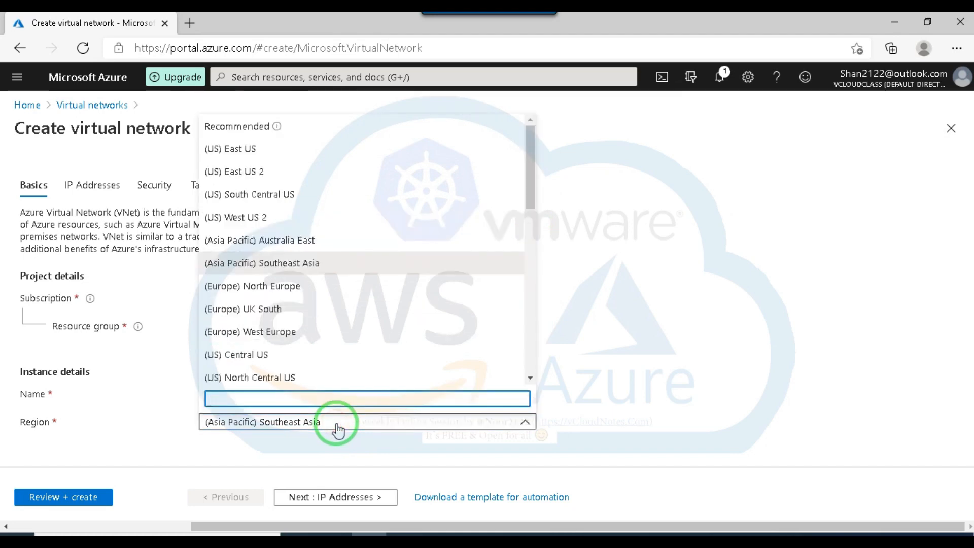
text(in)
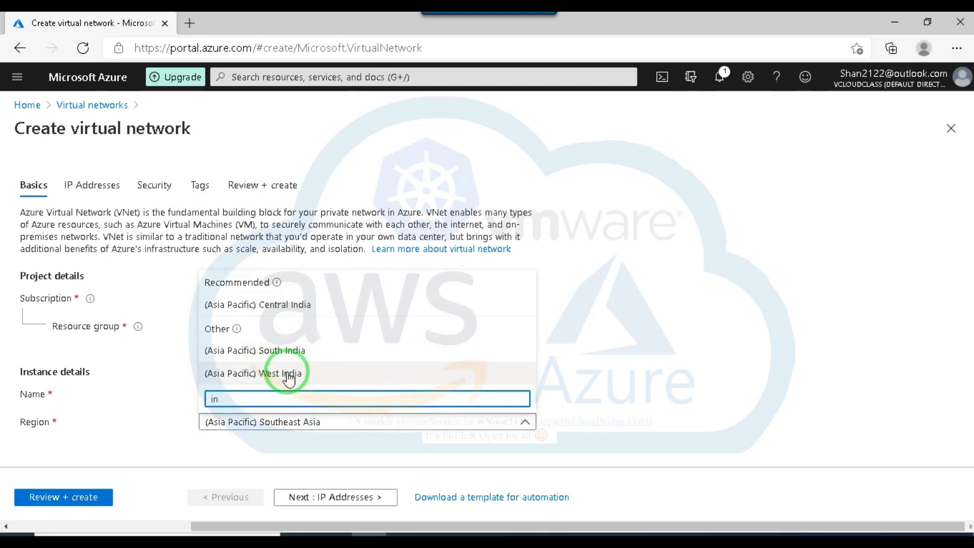
click(281, 351)
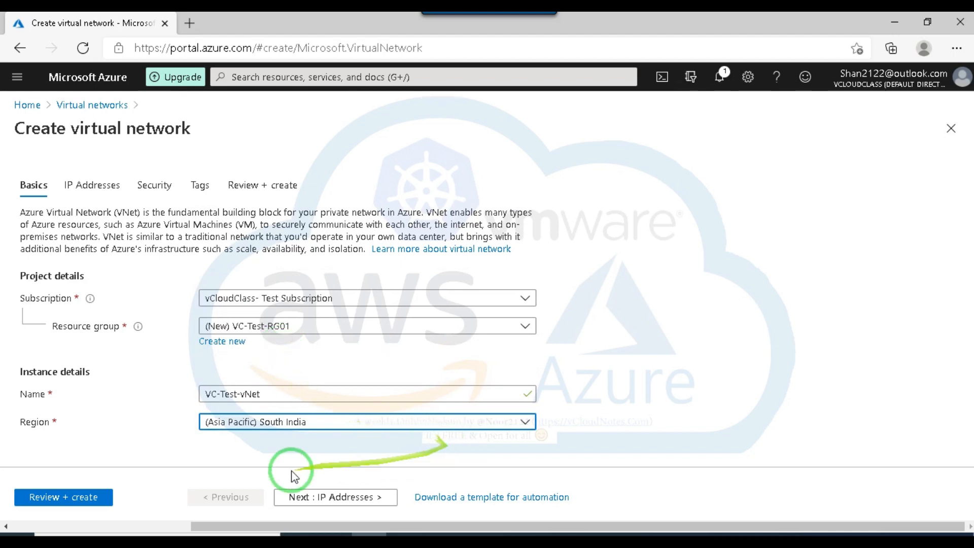
Replace the default IPv4 address space of the virtual network with 192.168.0.0/24.
click(320, 499)
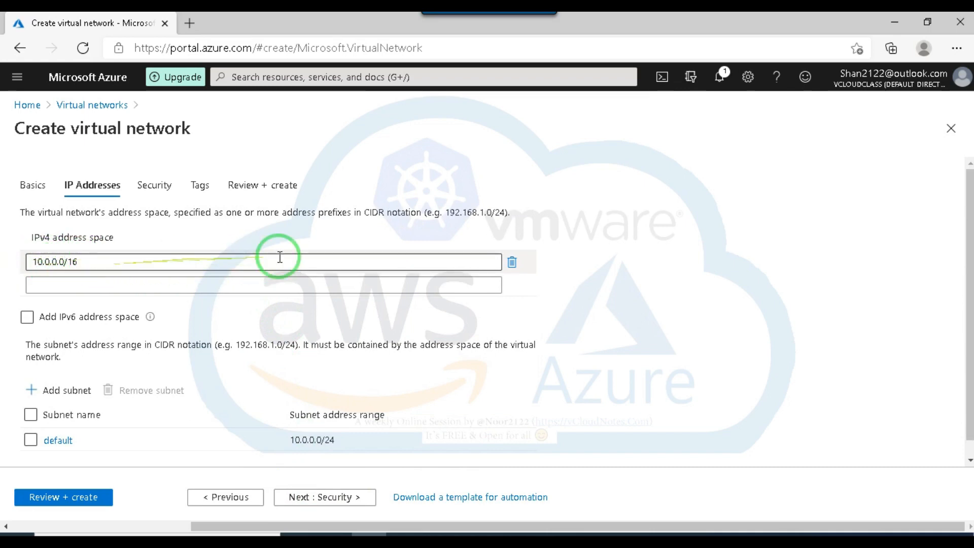
click(512, 263)
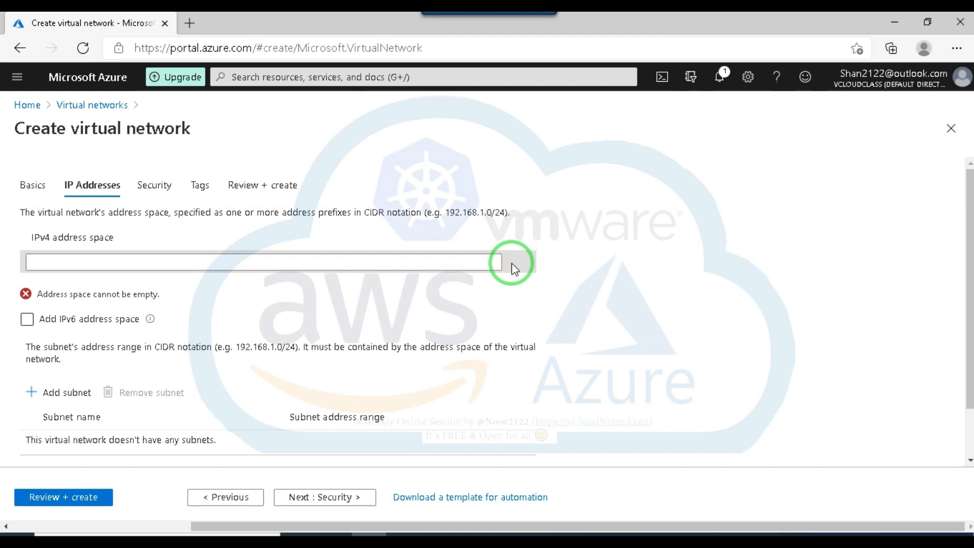
click(457, 254)
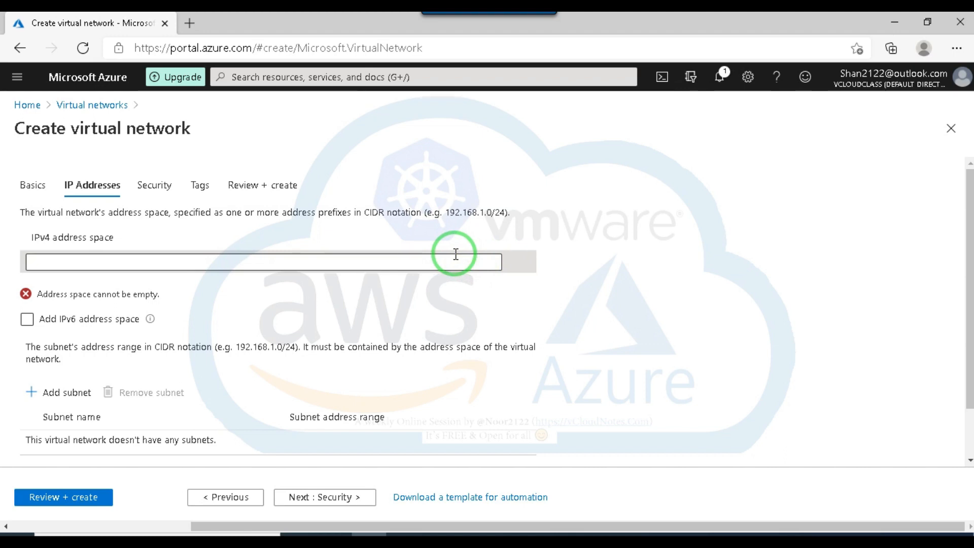
click(417, 264)
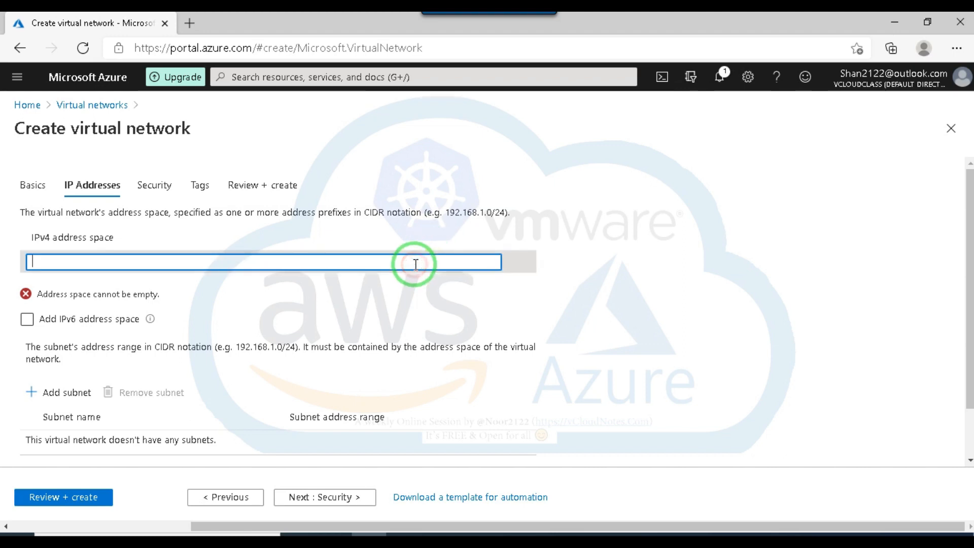
text(192.168)
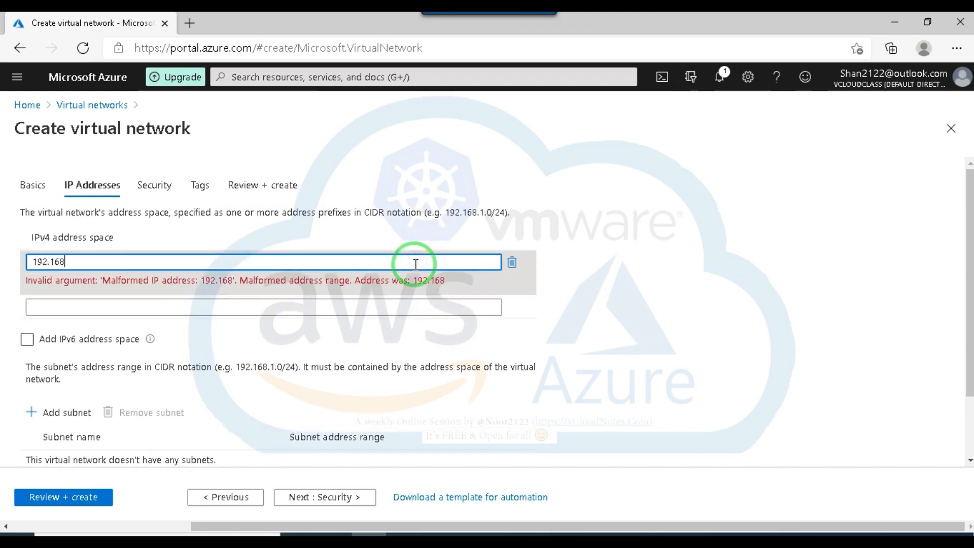
text(.0.0)
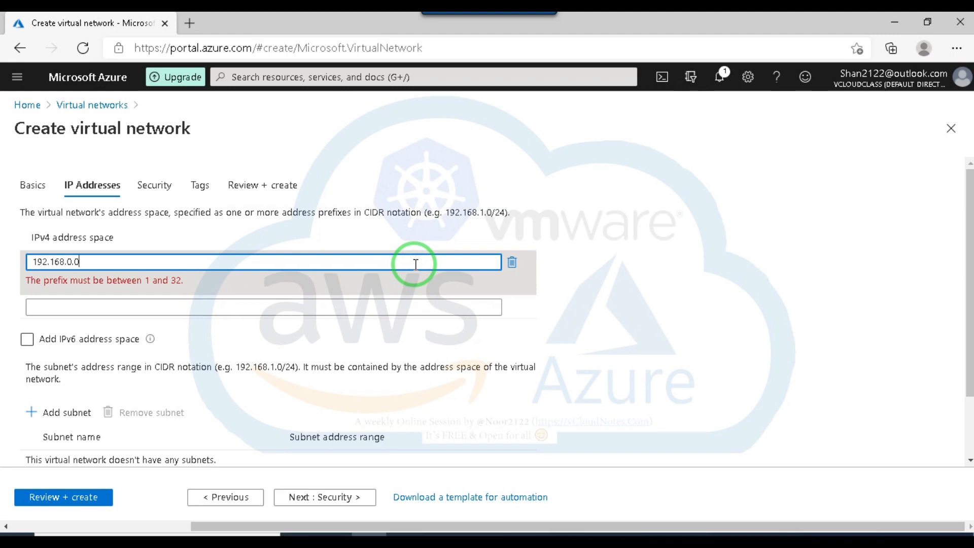
text(/24)
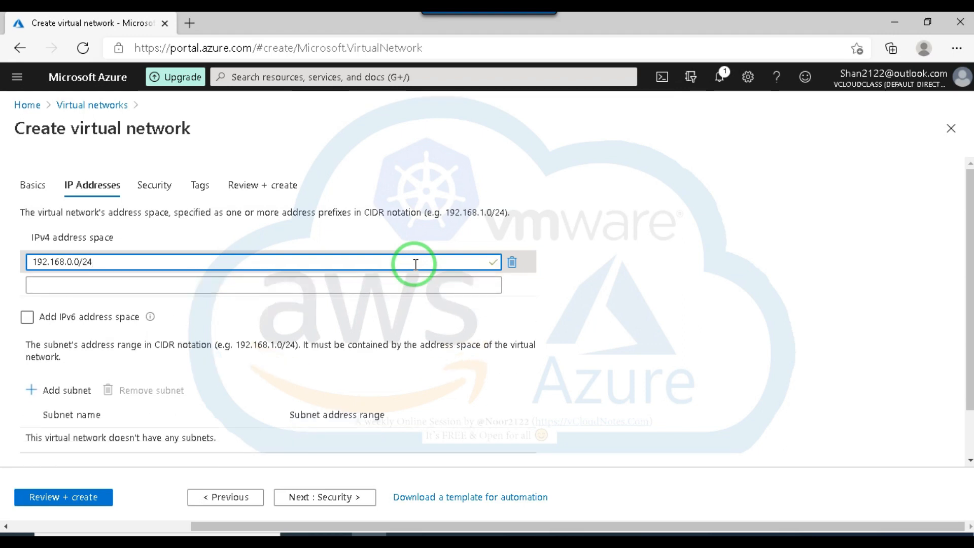
Start adding a subnet to the virtual network and name it Test-sub01.
scroll(341, 360, down, 1)
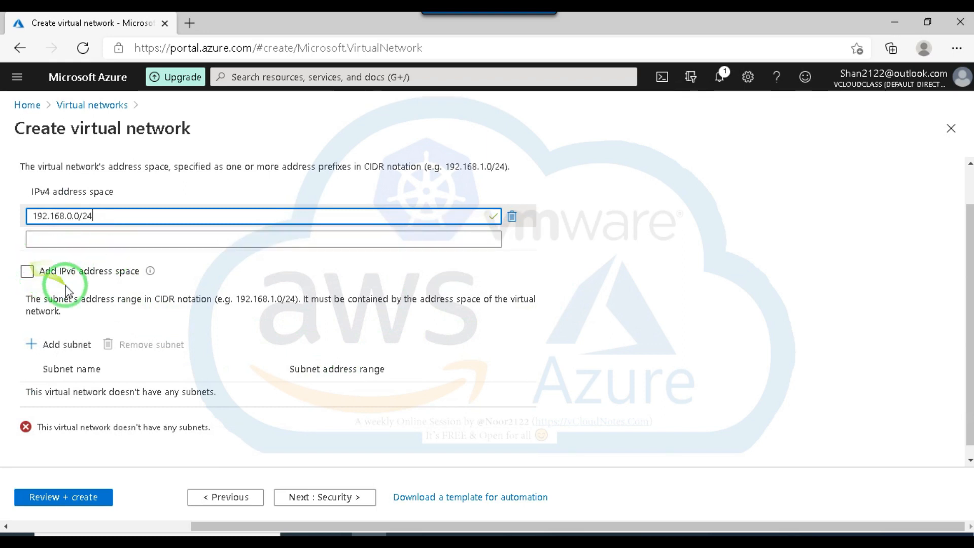
click(105, 273)
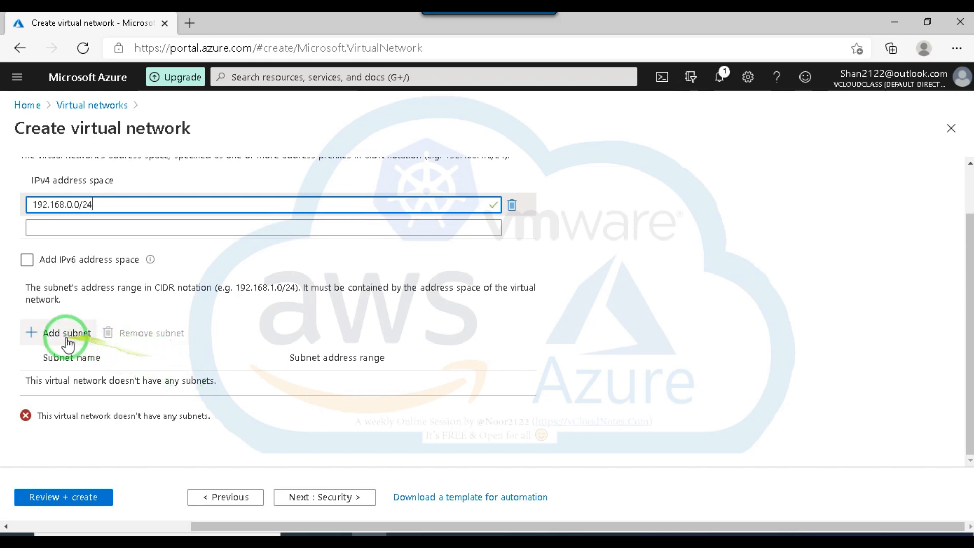
click(49, 334)
click(801, 172)
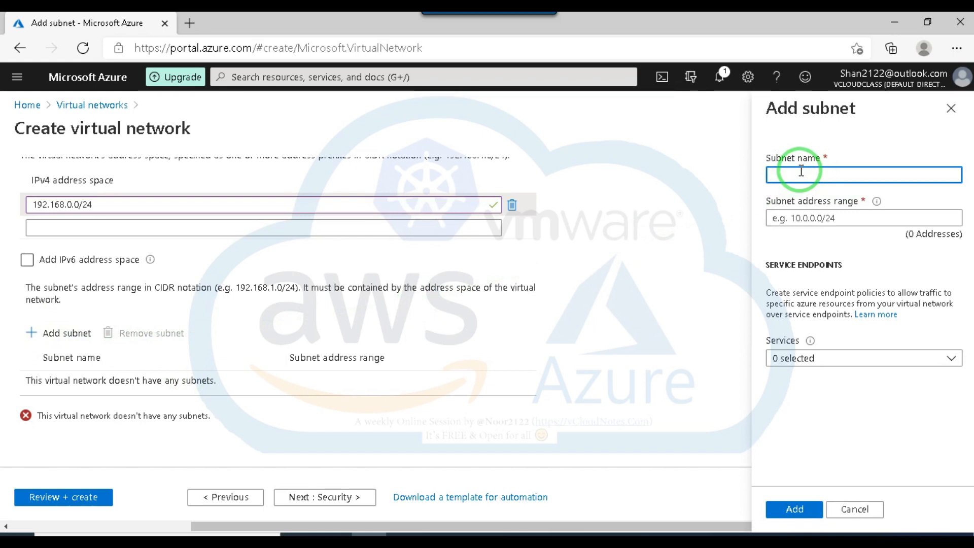
text(Test-sub01)
Set the address range of subnet Test-sub01 to 192.168.0.0/26.
click(810, 218)
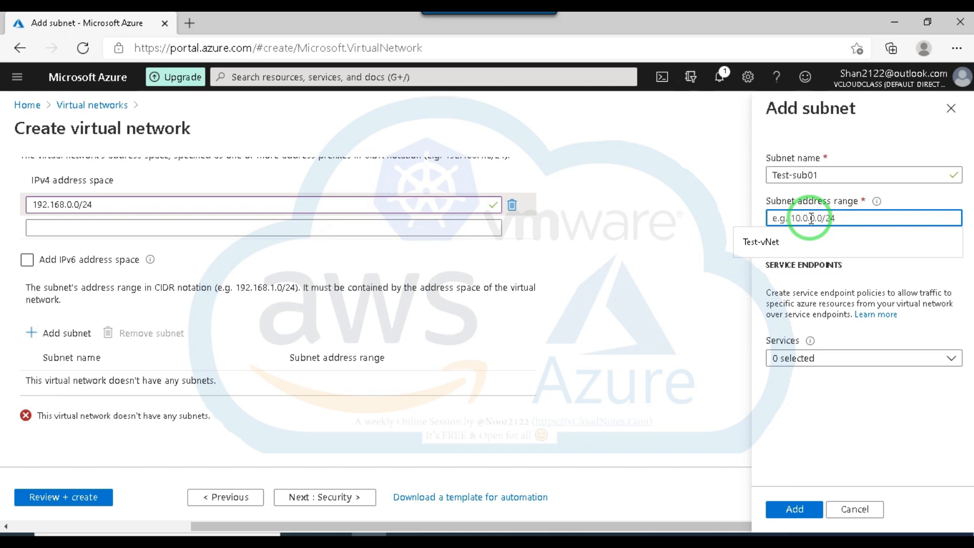
text(192.168)
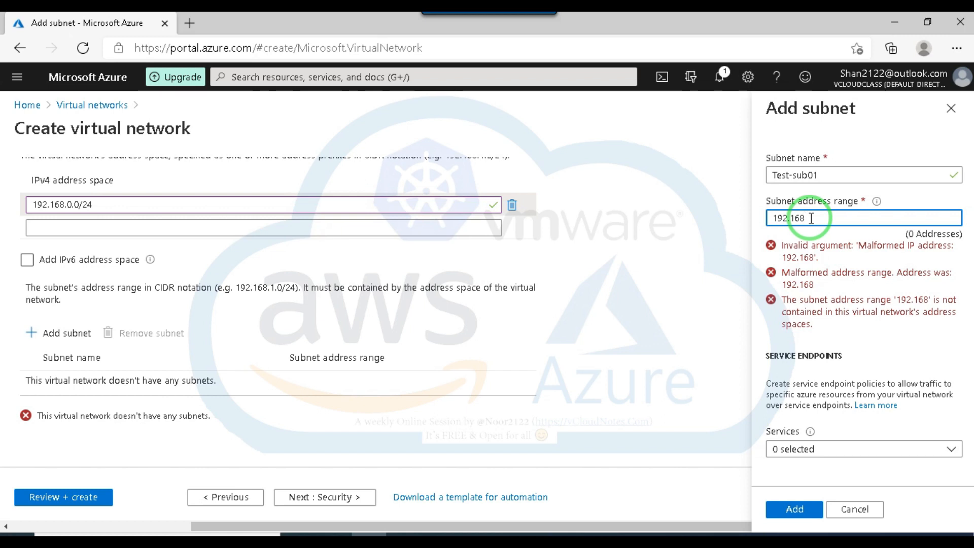
text(.0.)
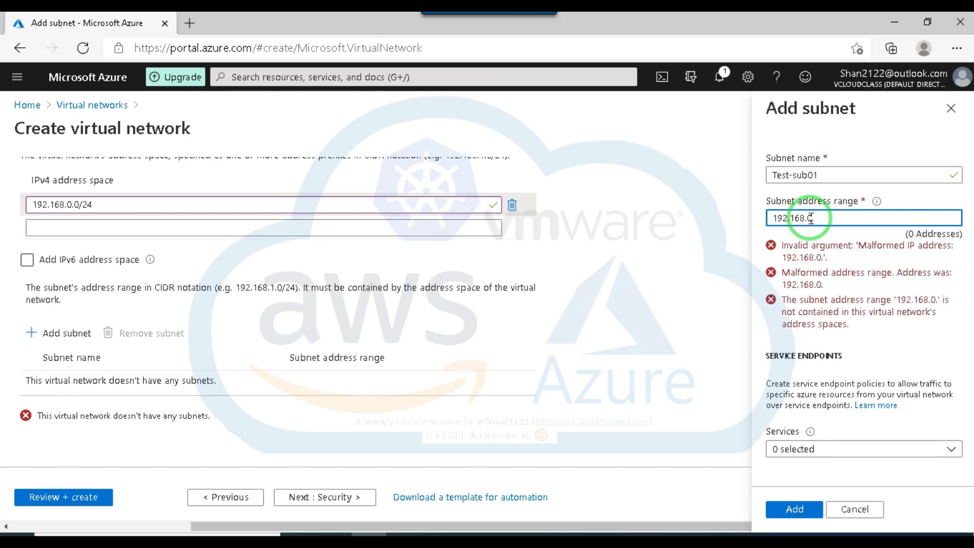
text(/)
key(BackSpace)
text(.0/26)
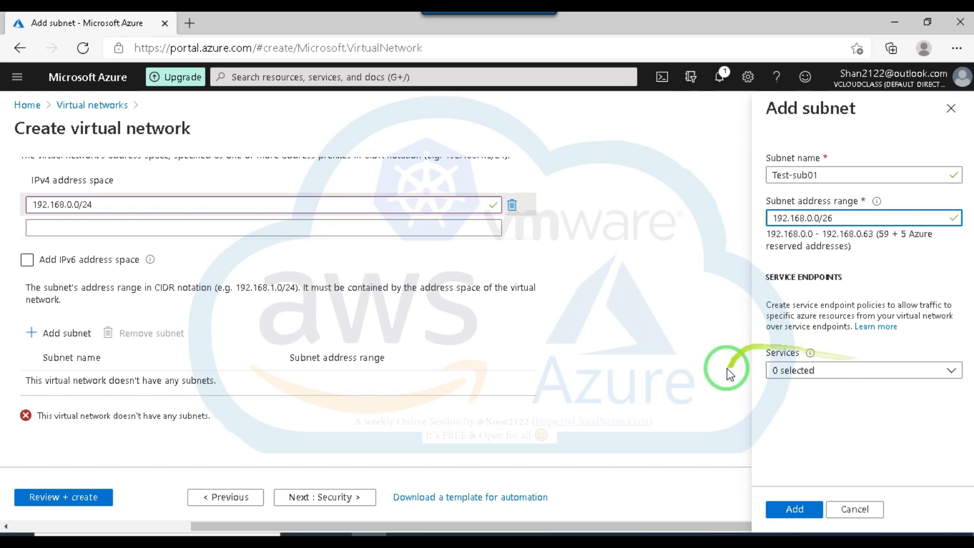
drag(946, 327, 813, 415)
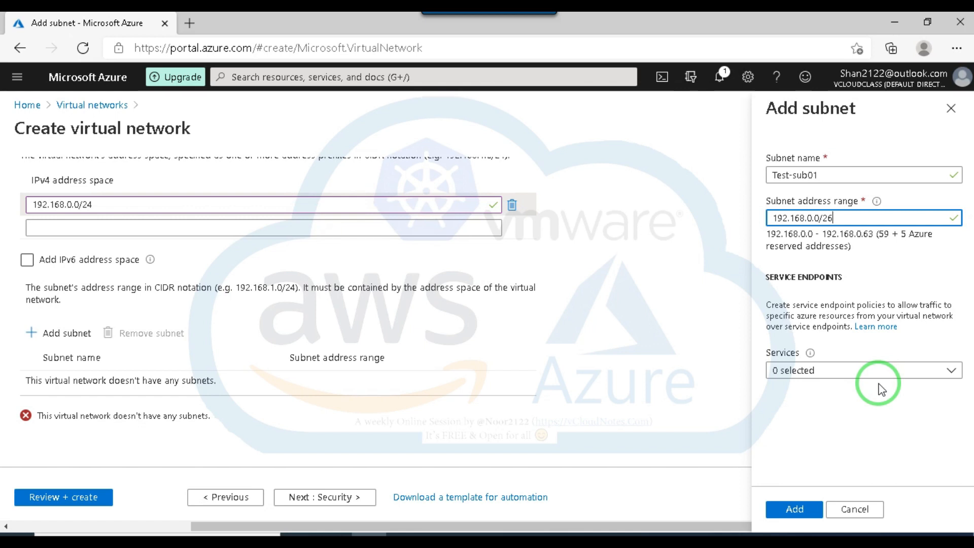
Select Microsoft.Storage as the service endpoint for Test-sub01 and add the subnet to the virtual network.
click(898, 374)
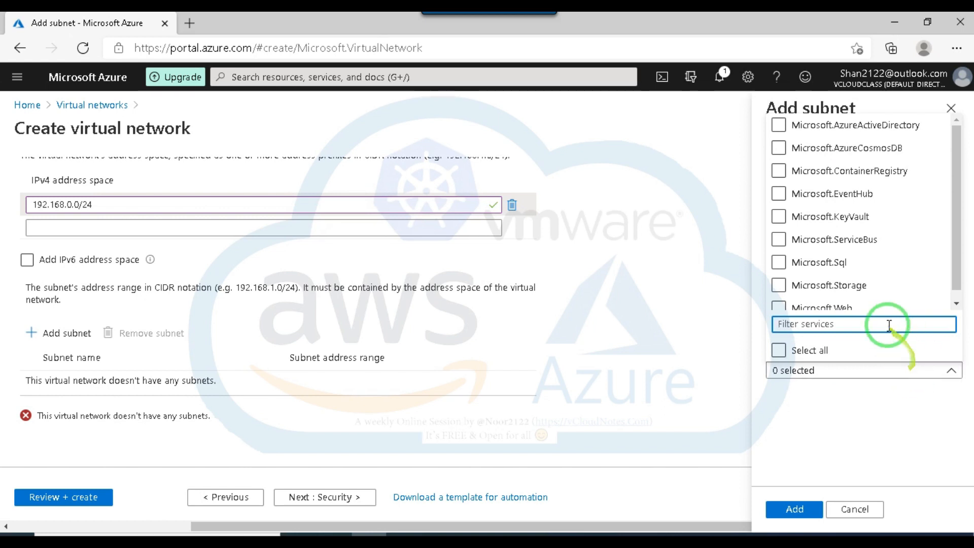
click(912, 262)
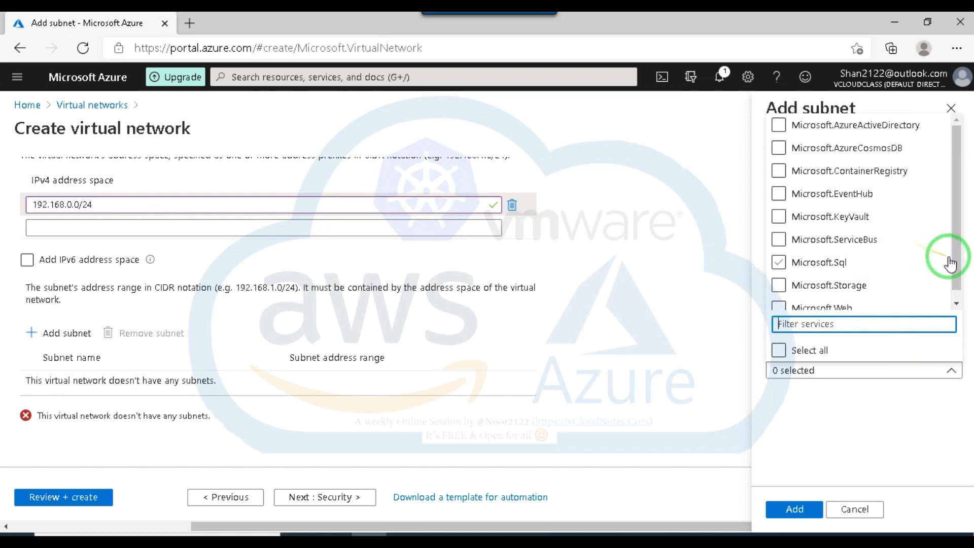
scroll(957, 268, down, 1)
click(780, 277)
click(902, 372)
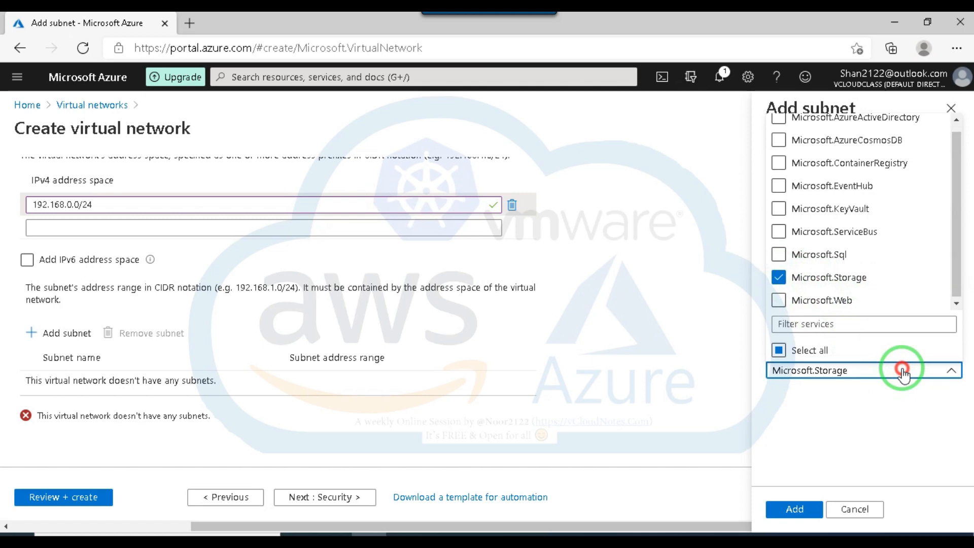
click(902, 373)
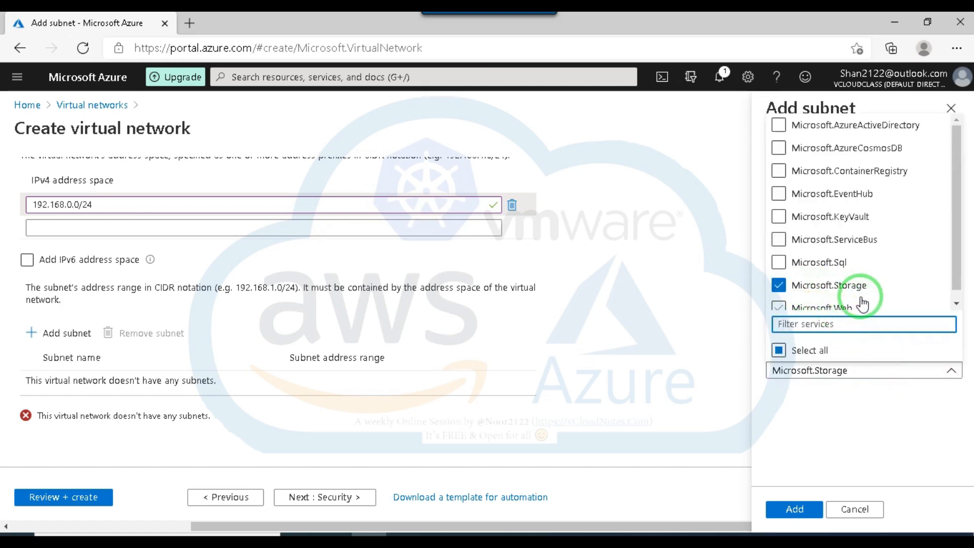
click(855, 410)
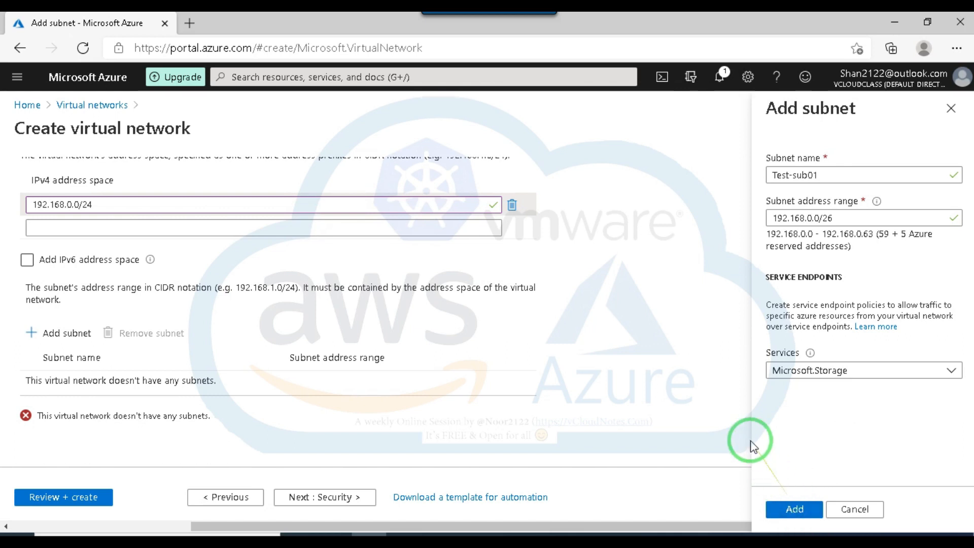
click(792, 508)
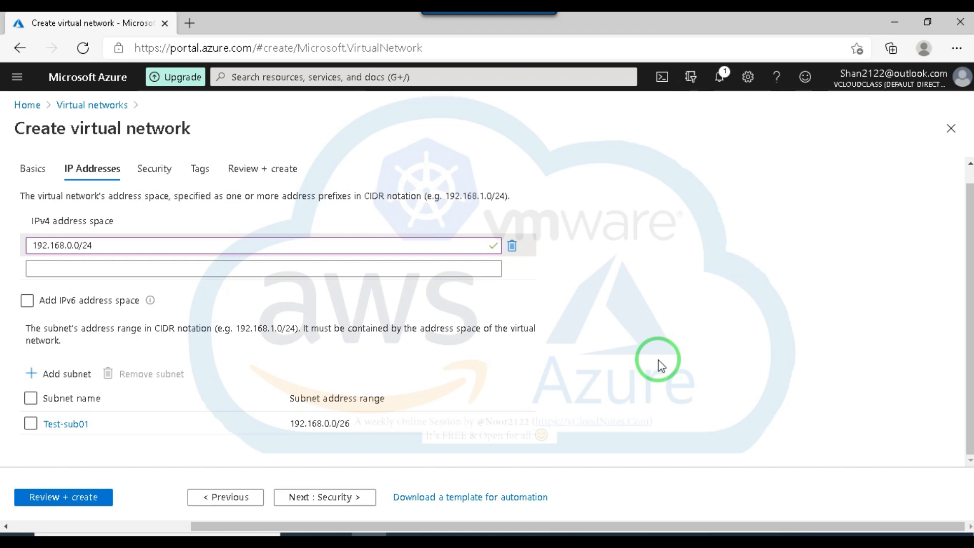
Preview the enabled BastionHost options in the security settings and set BastionHost back to Disable.
click(327, 499)
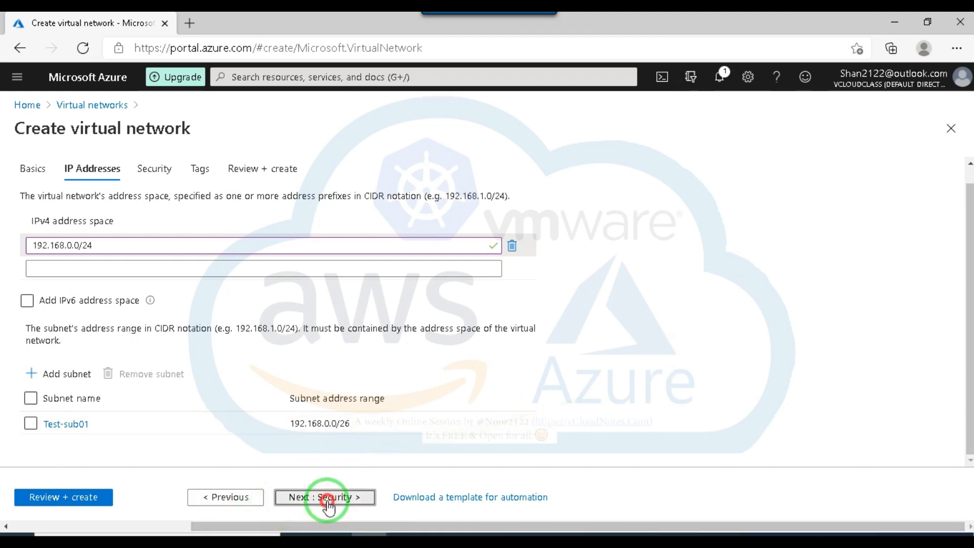
click(247, 499)
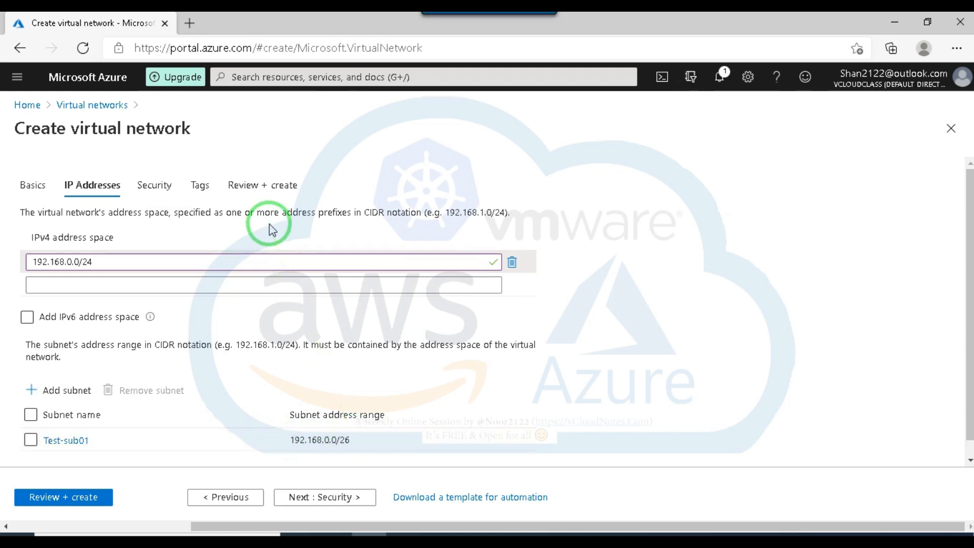
click(332, 499)
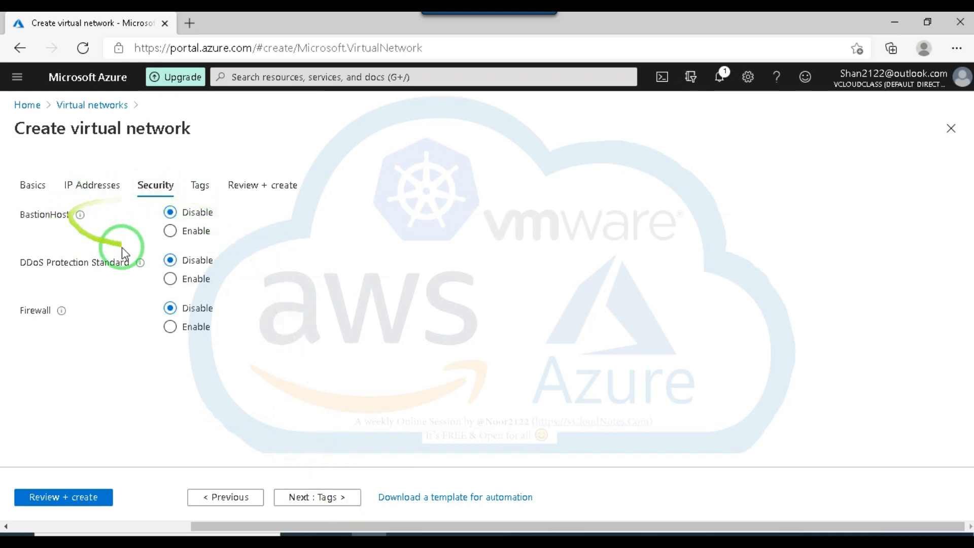
click(170, 232)
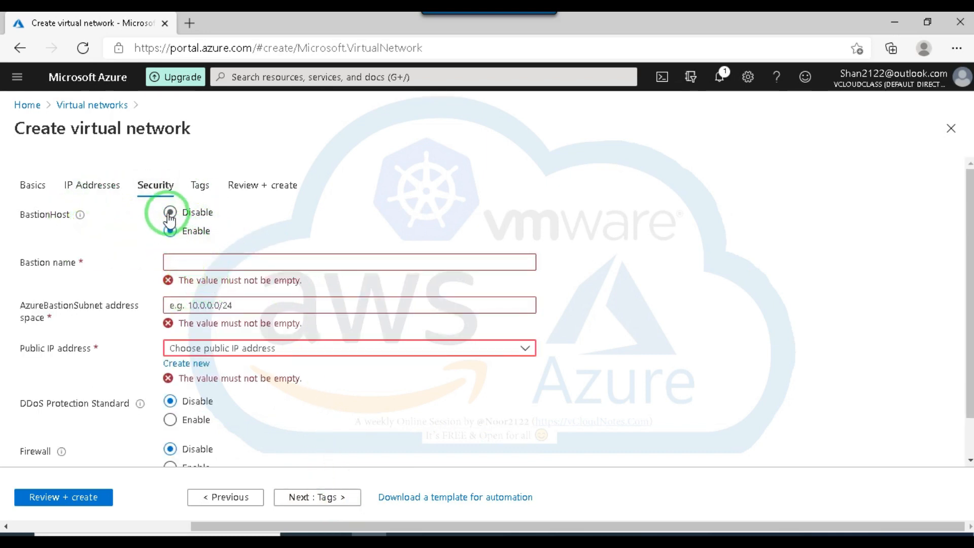
click(170, 214)
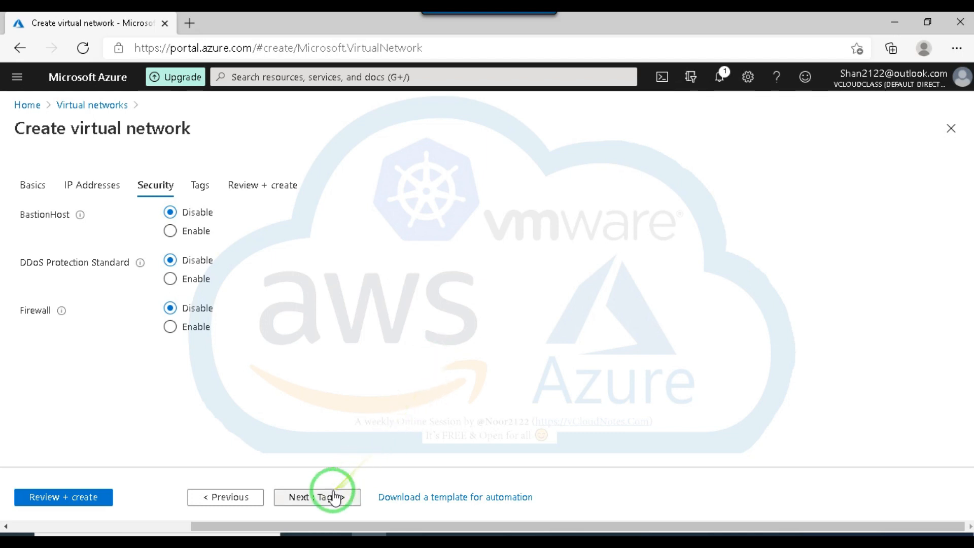
Add a tag named SupportOwner to the virtual network, with the support owner's name as its value.
click(307, 501)
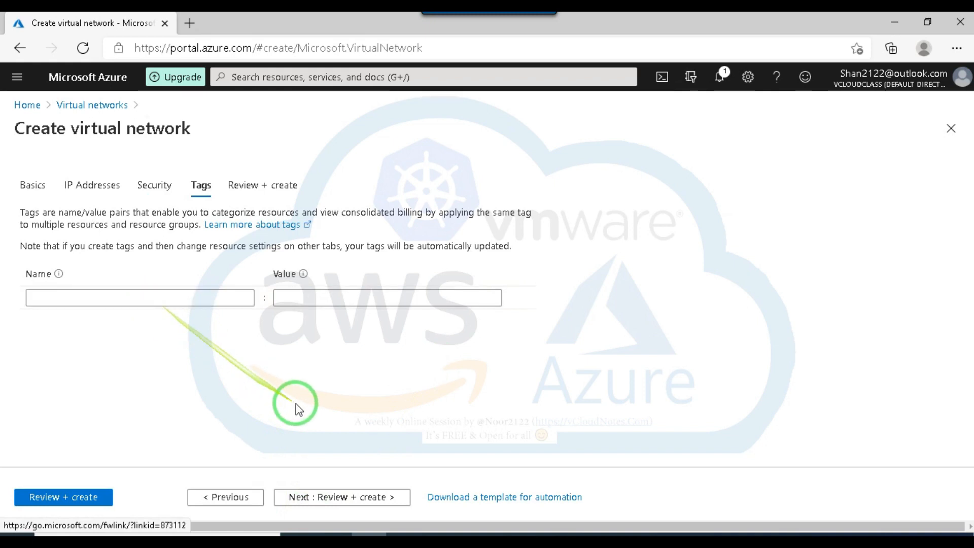
click(186, 294)
text(Support)
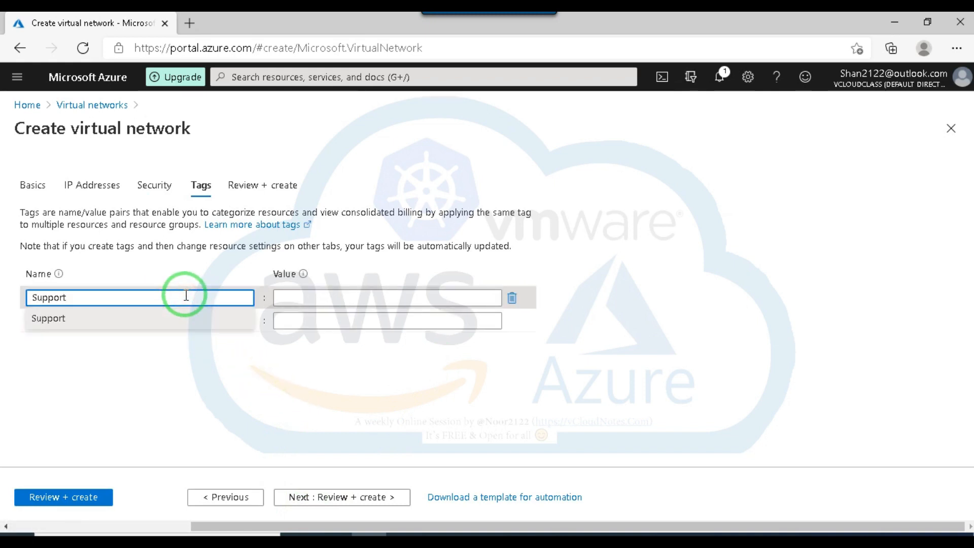
text(Owner)
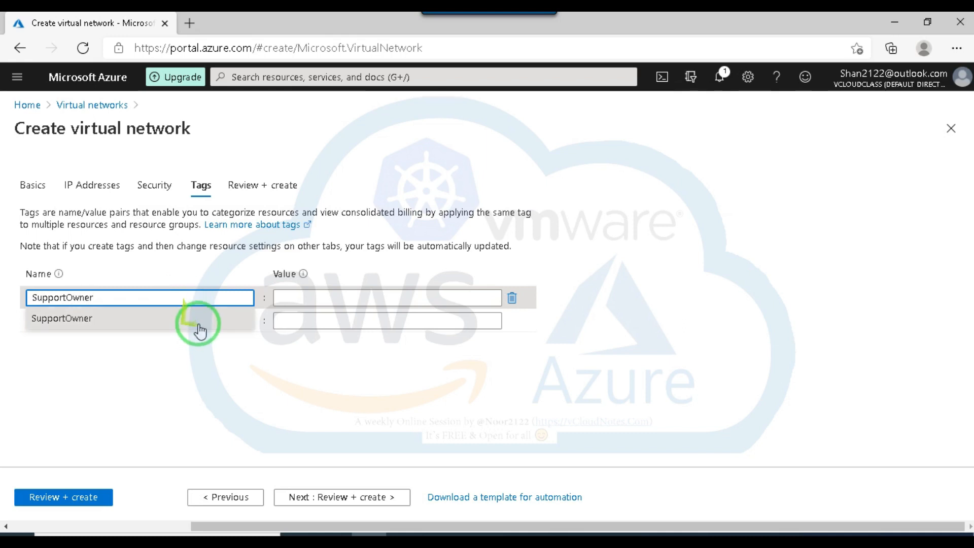
click(312, 299)
text(Noor)
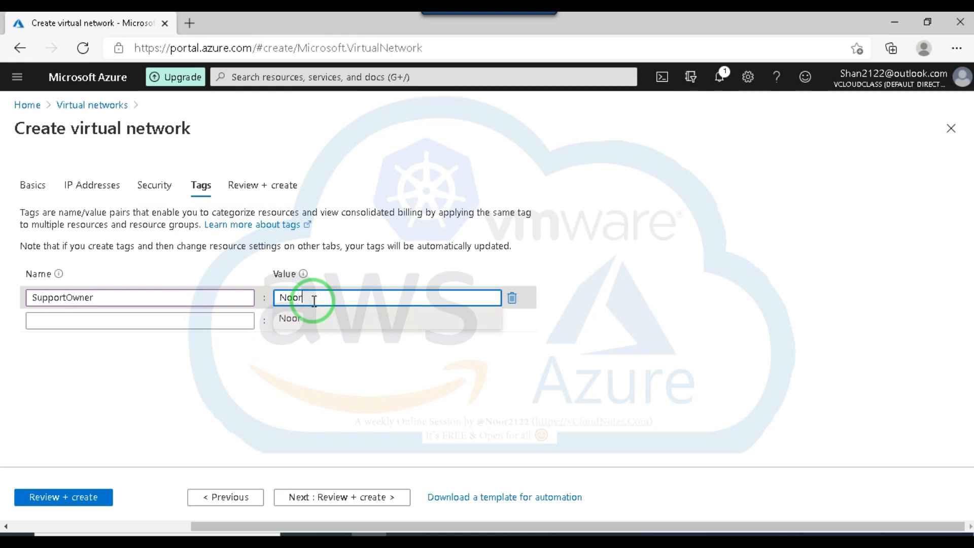
click(553, 388)
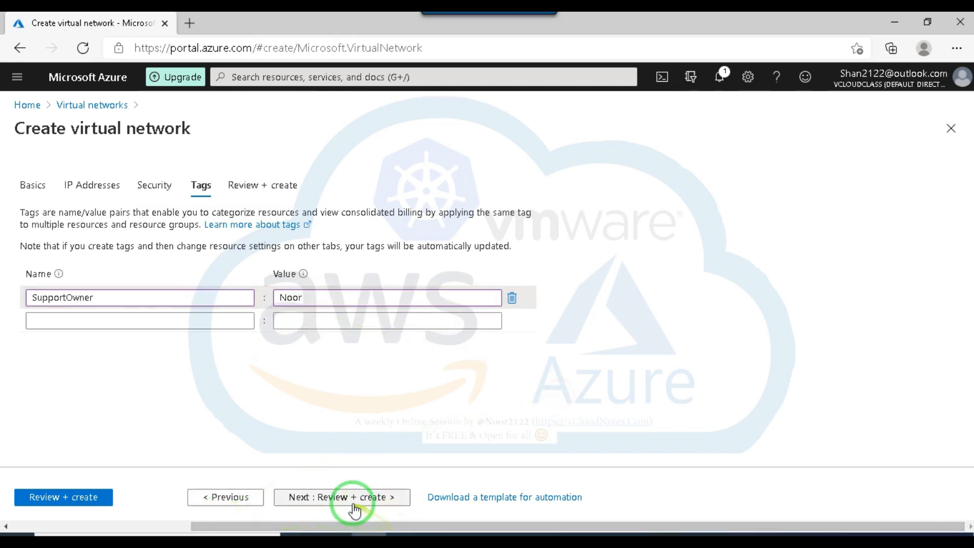
Validate and create the virtual network, and open the deployed VC-Test-vNet resource.
click(339, 498)
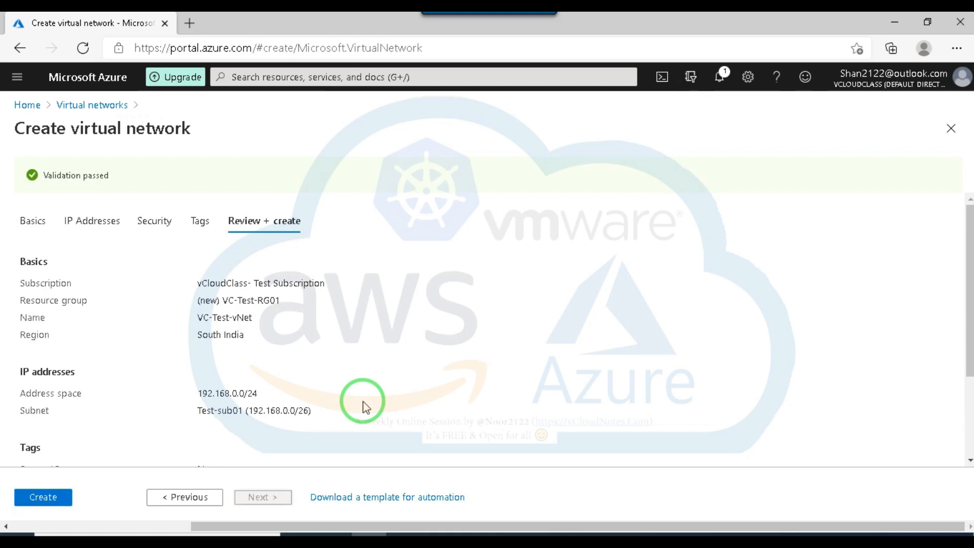
click(43, 497)
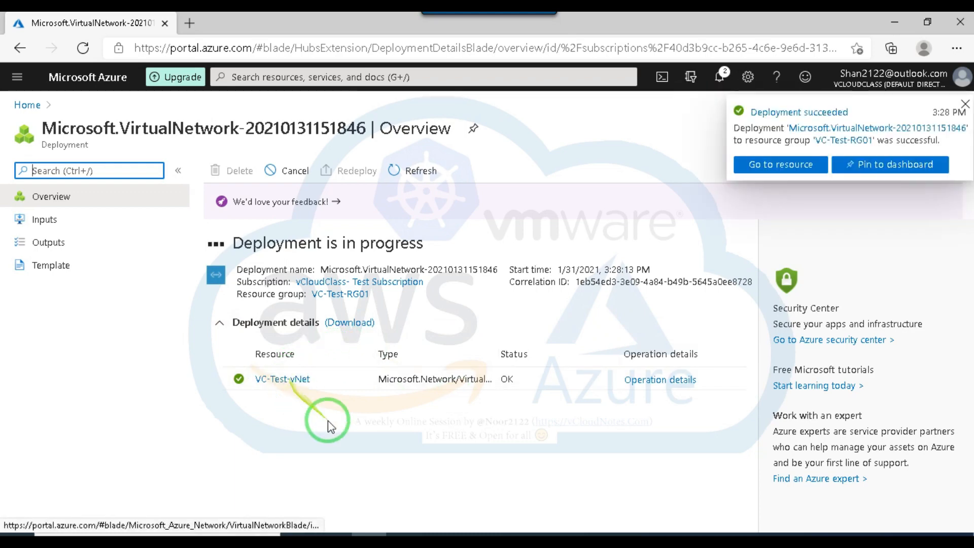
click(285, 380)
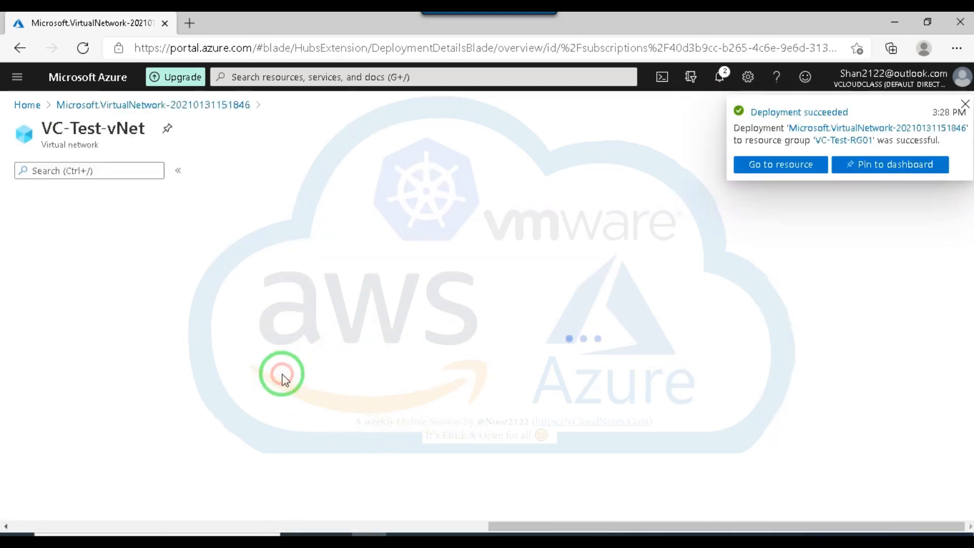
click(964, 104)
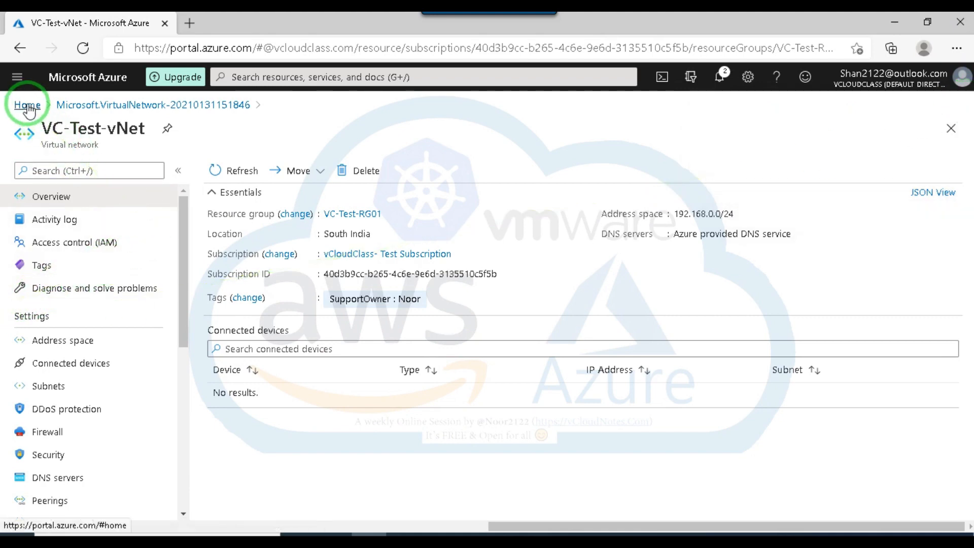
Search the portal for vnet, open VC-Test-vNet from the virtual networks list, and show its address space settings.
click(272, 72)
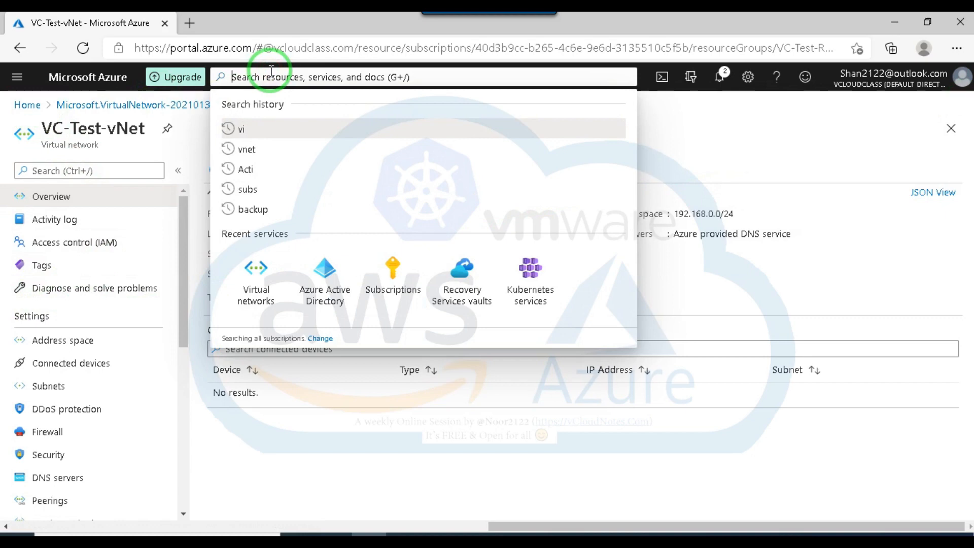
text(vnet)
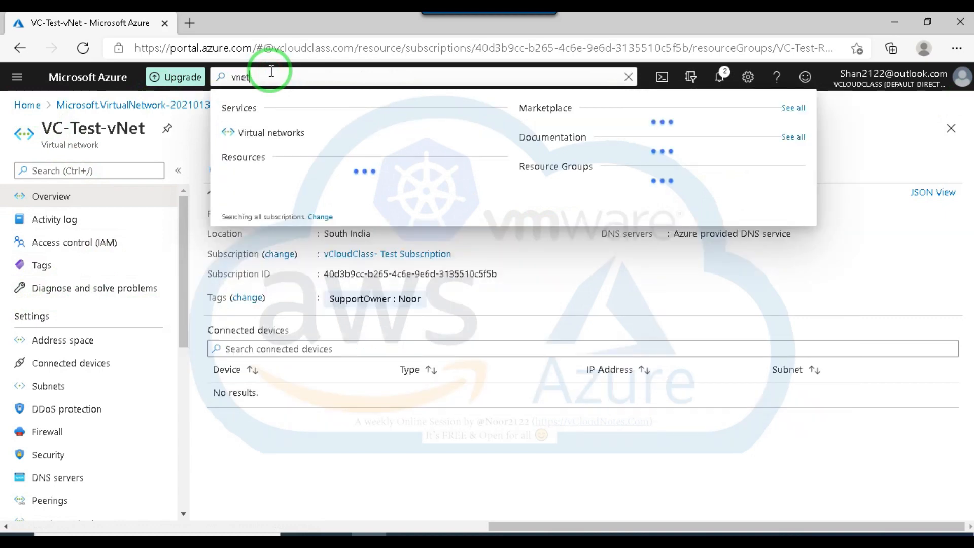
click(245, 136)
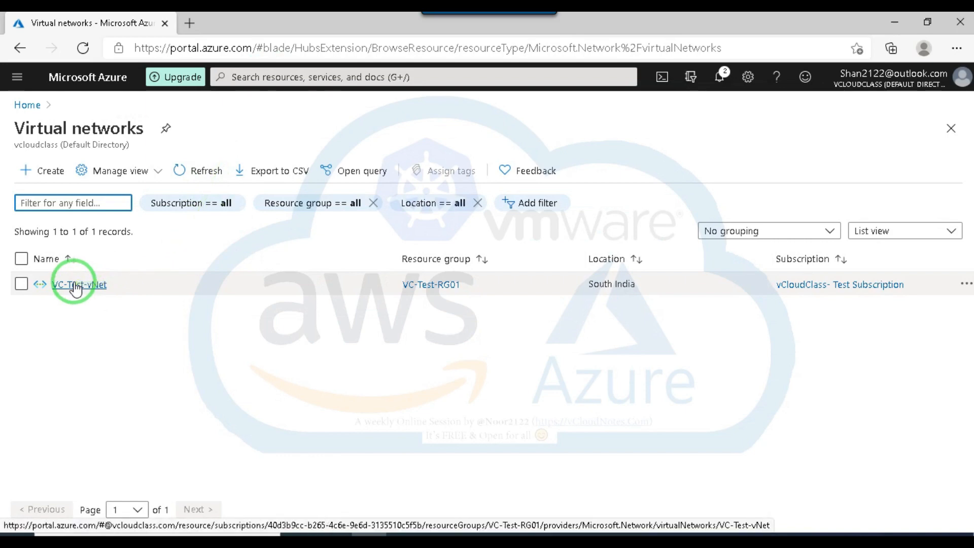
click(76, 287)
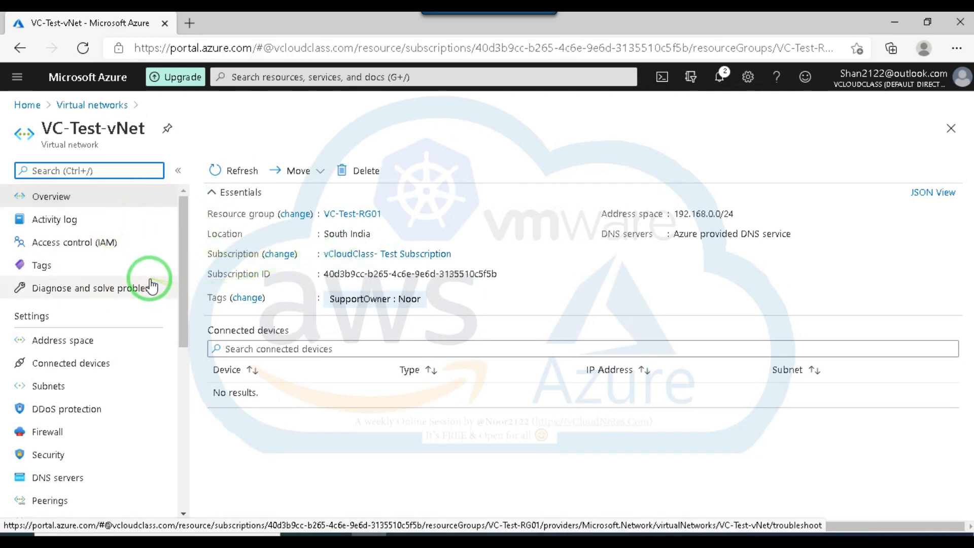
click(72, 343)
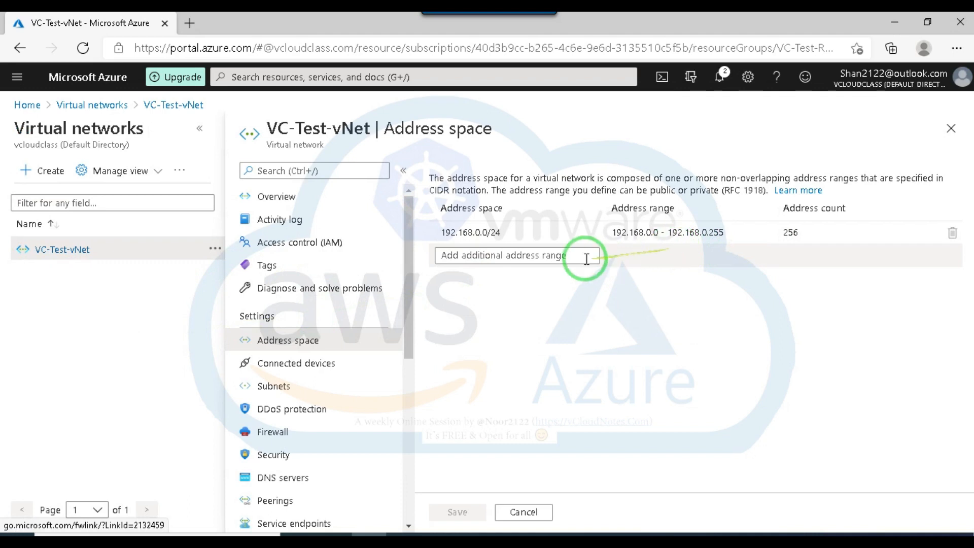
Try changing the VC-Test-vNet address space to 192.168.0.0/25, restore it to 192.168.0.0/24, and discard the edit.
click(515, 261)
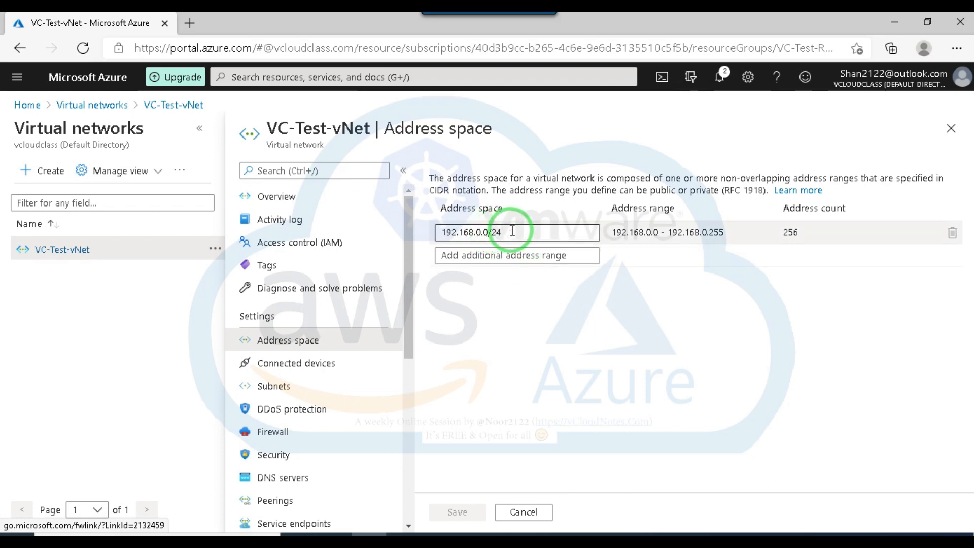
click(582, 301)
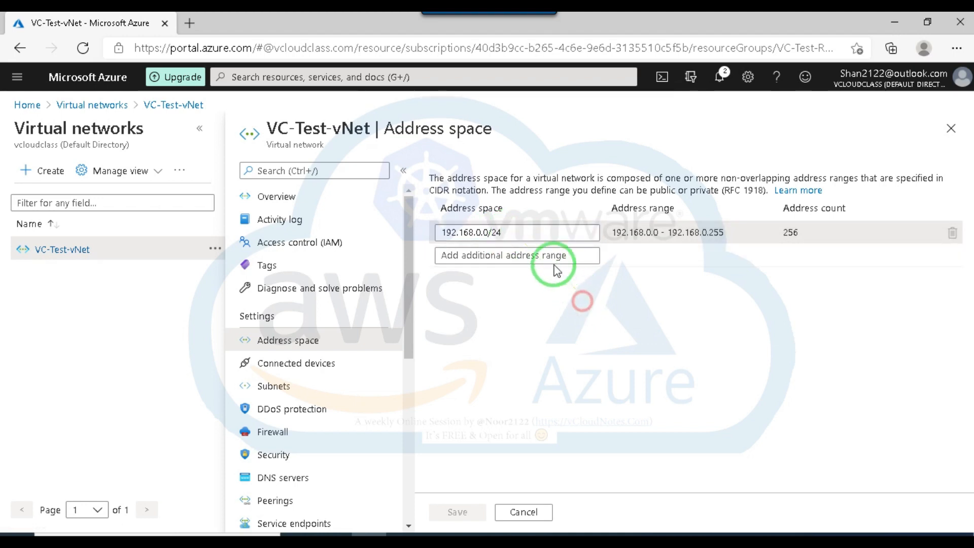
click(513, 231)
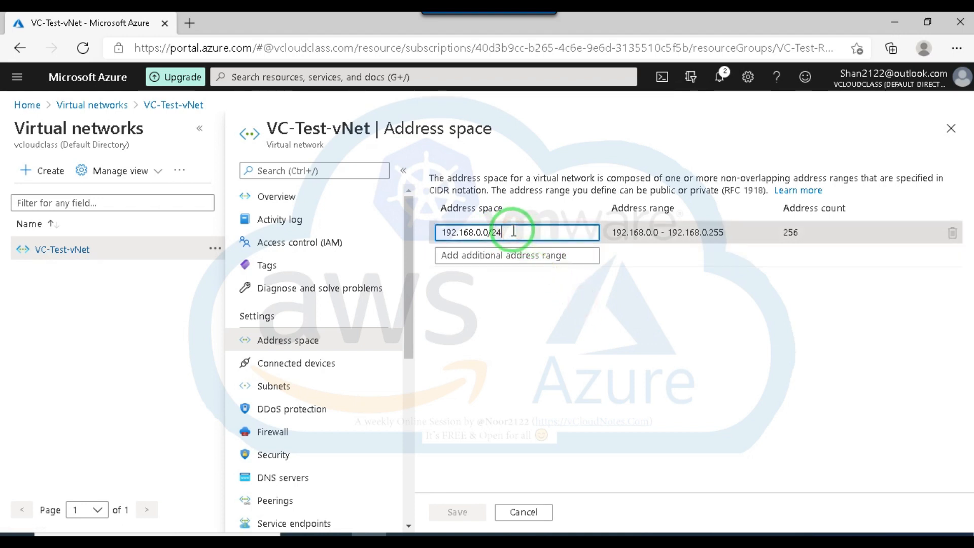
key(BackSpace)
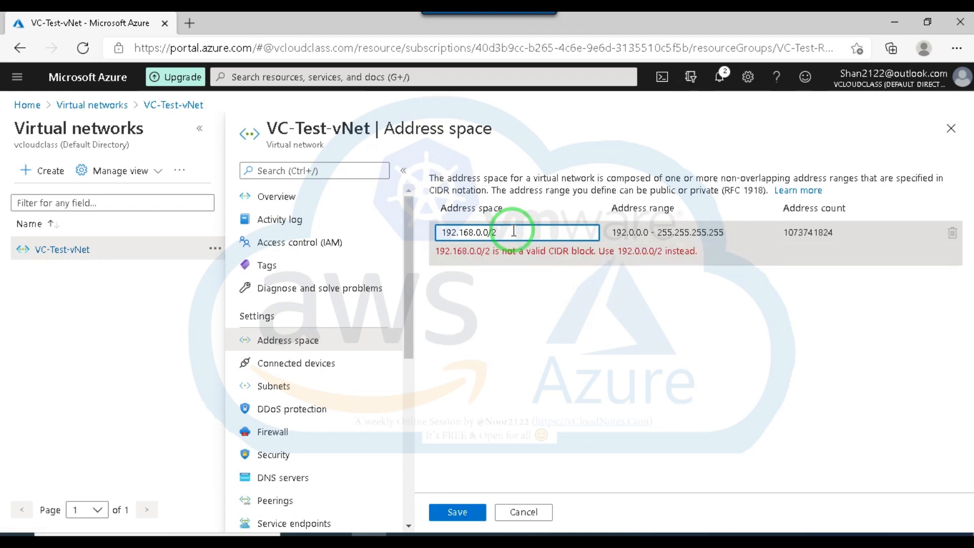
text(5)
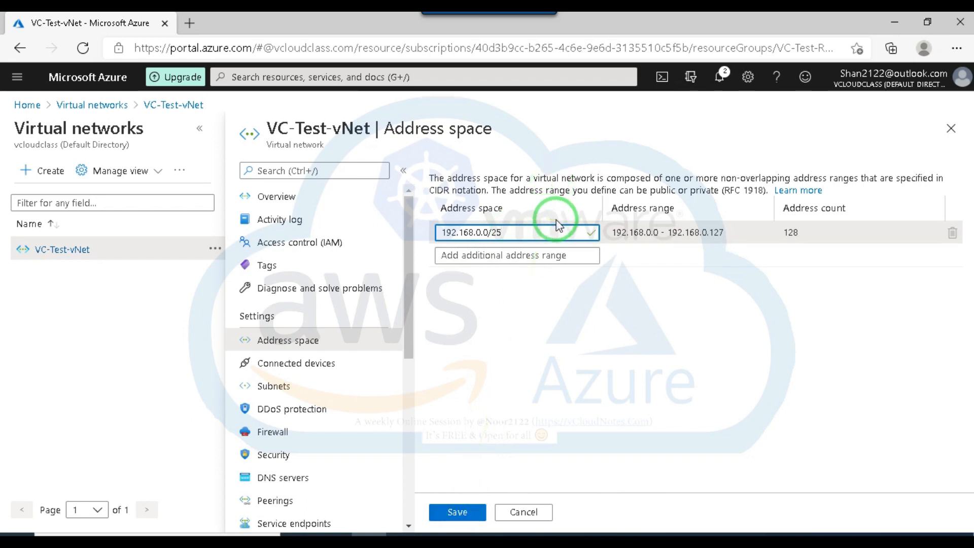
key(BackSpace)
text(4)
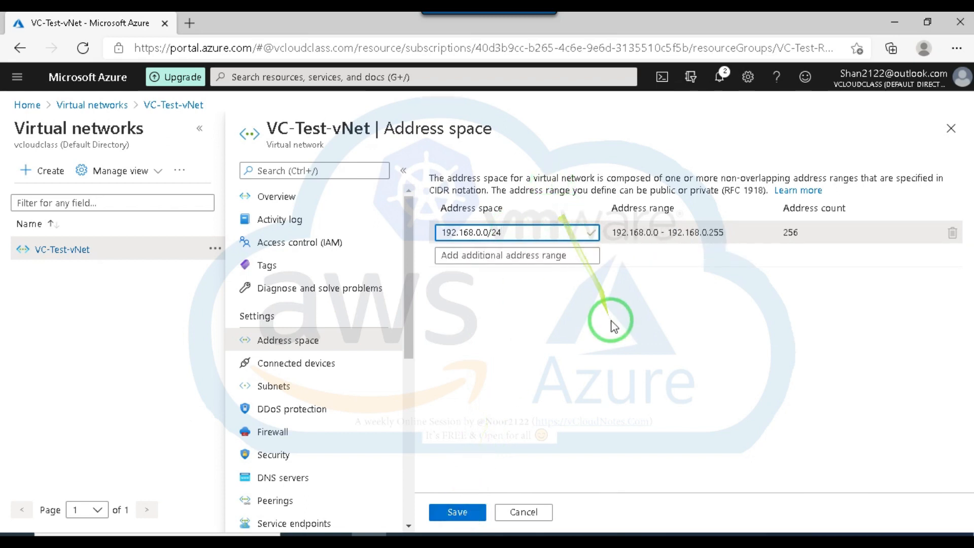
click(526, 513)
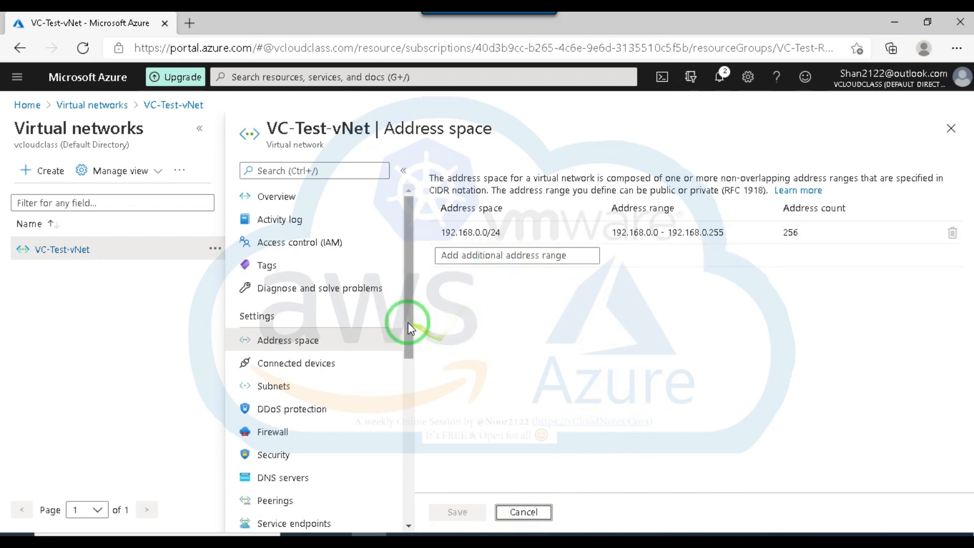
Review the connected devices and the subnets of VC-Test-vNet, widening the IPv4 column of the subnet list.
drag(410, 325, 403, 355)
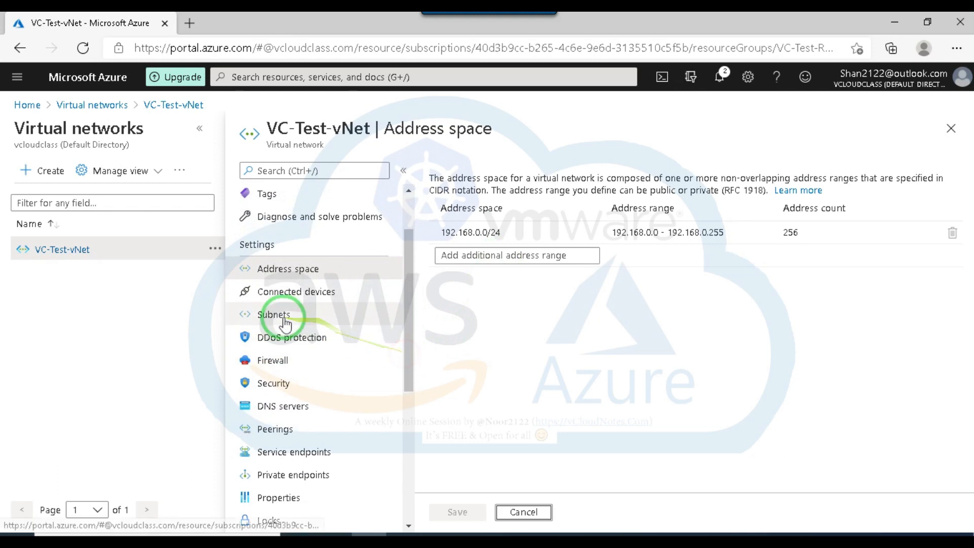
click(270, 318)
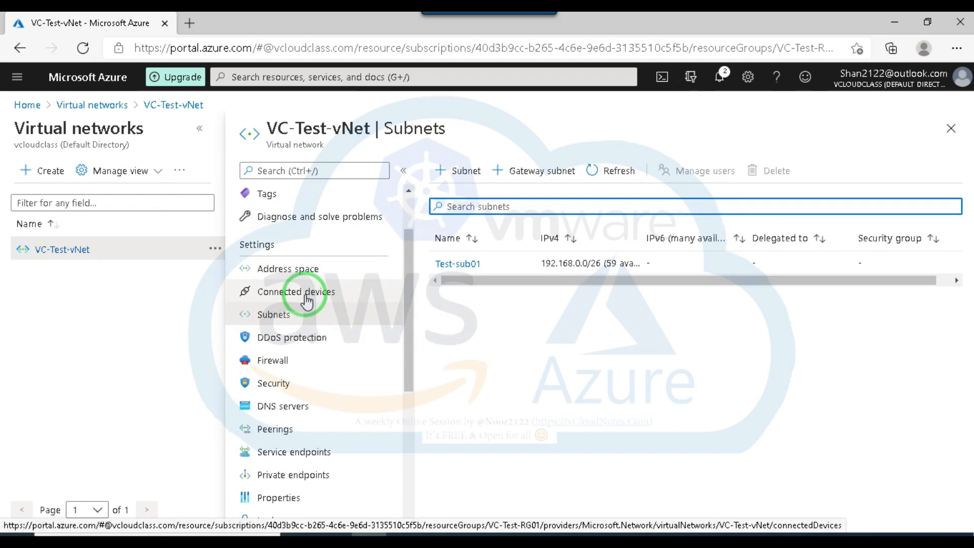
click(306, 298)
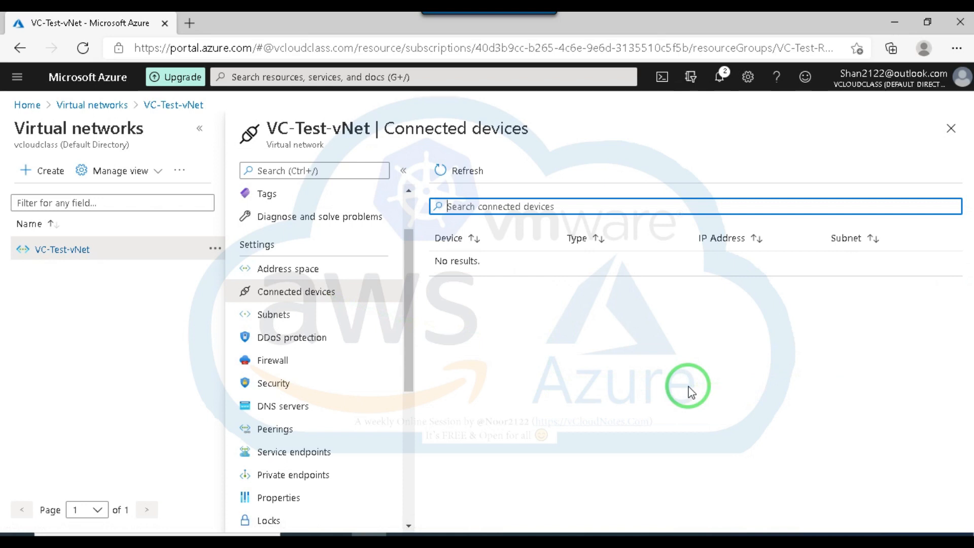
click(282, 318)
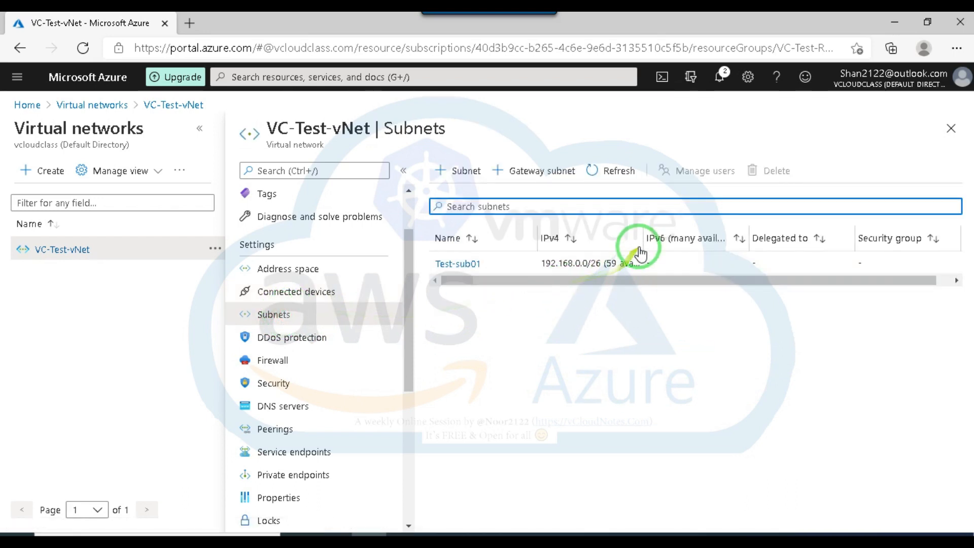
drag(642, 236, 696, 238)
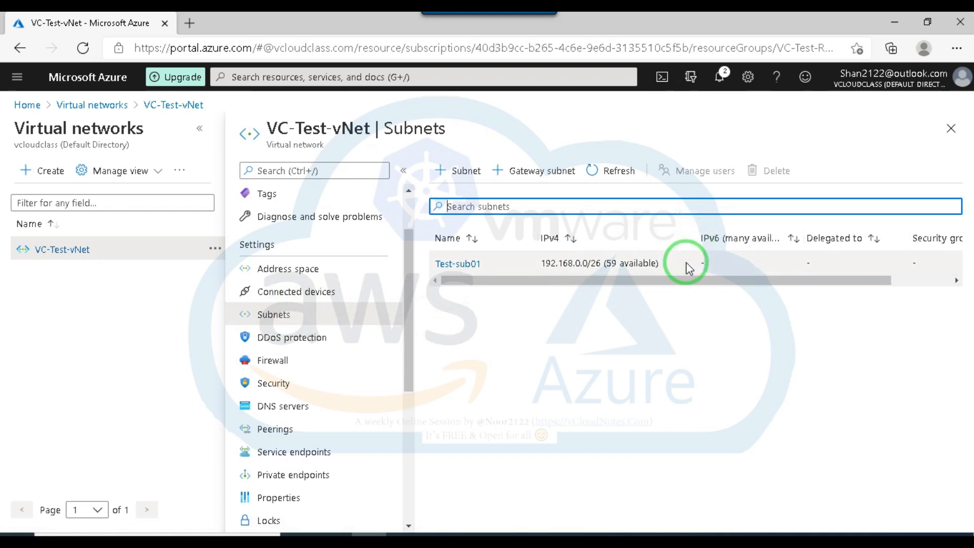
Start adding a new subnet to VC-Test-vNet and name it Test-sub02.
click(466, 172)
click(647, 172)
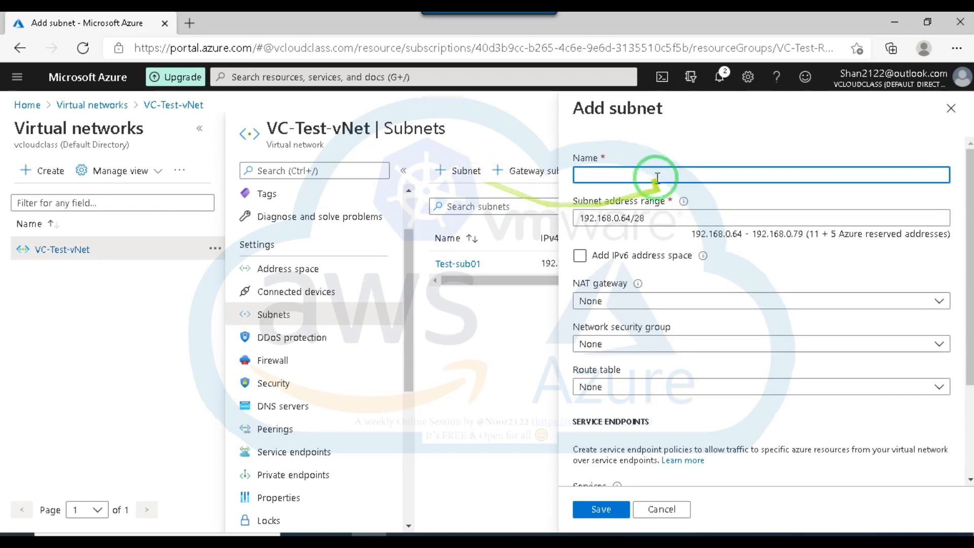
text(Test)
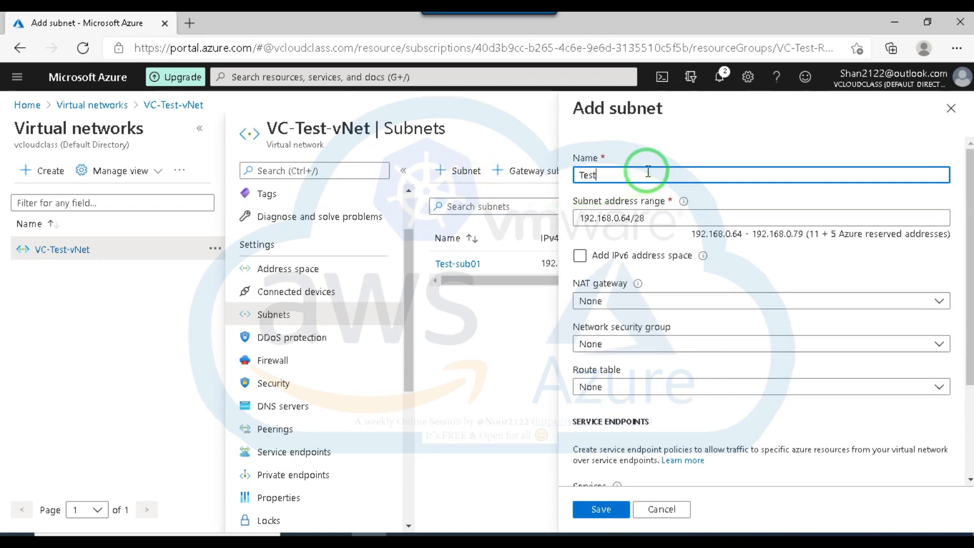
text(-sub02)
Set the subnet address range of Test-sub02 to 192.168.0.64/26 and save the subnet.
click(655, 217)
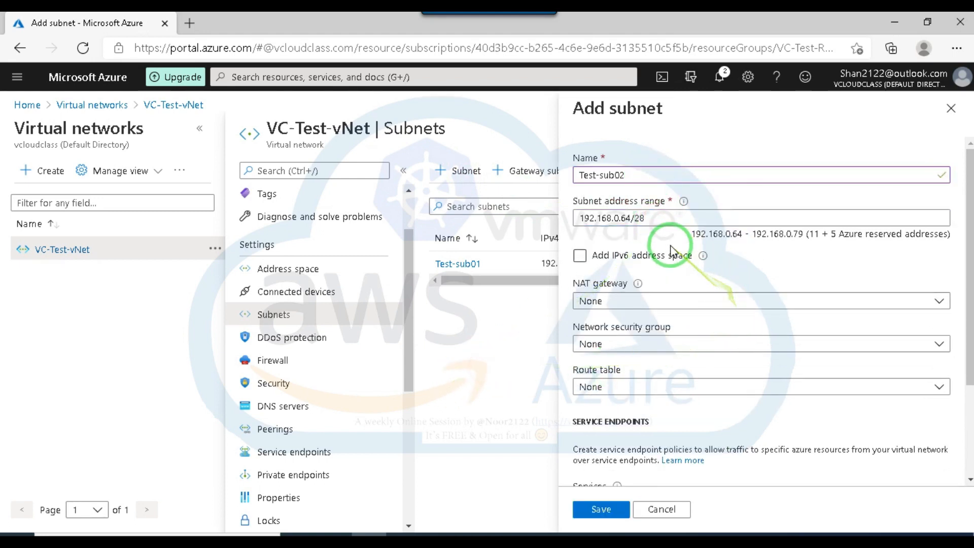
key(BackSpace)
text(6)
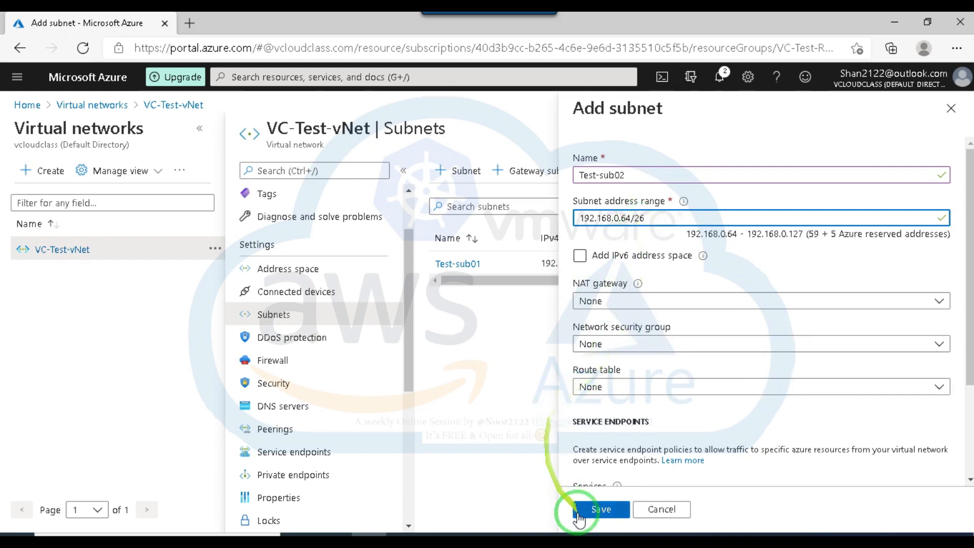
scroll(686, 320, down, 1)
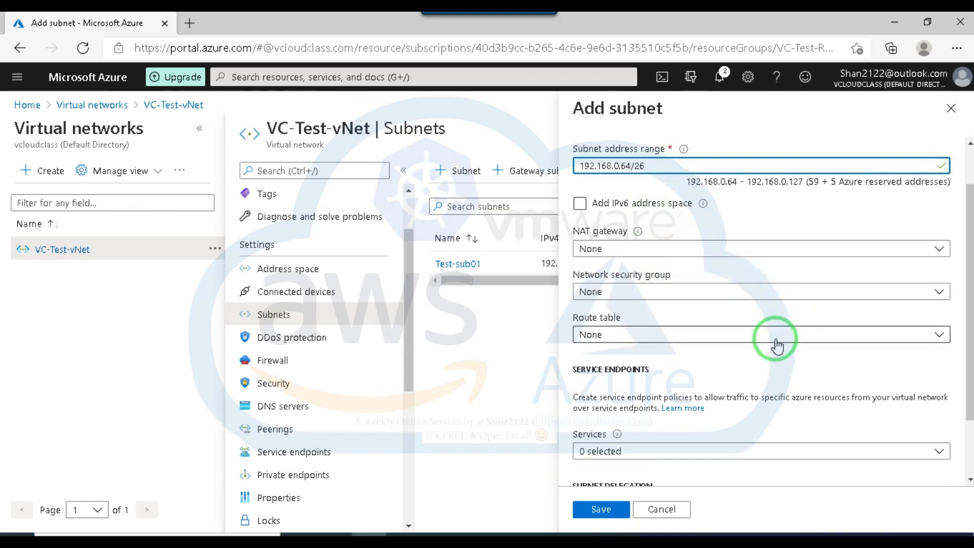
scroll(782, 361, down, 2)
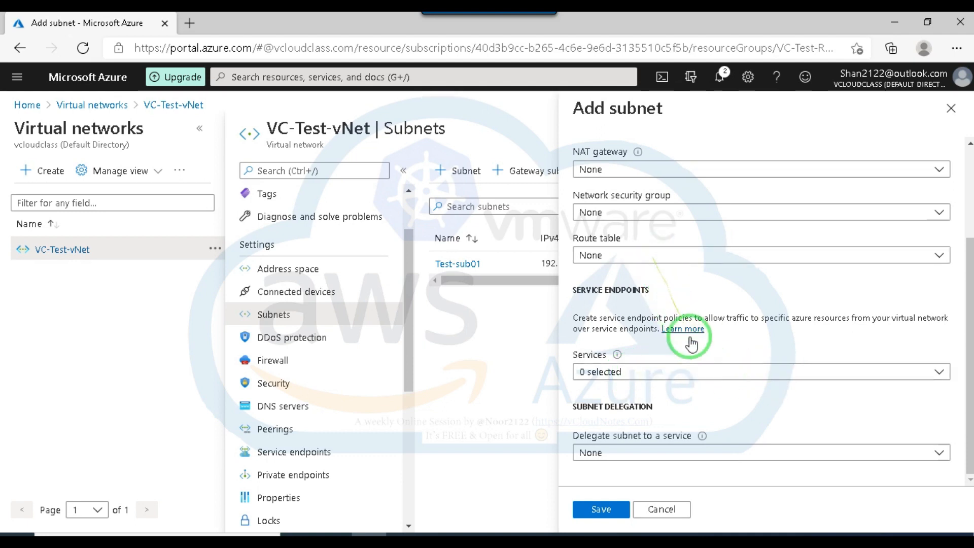
click(603, 511)
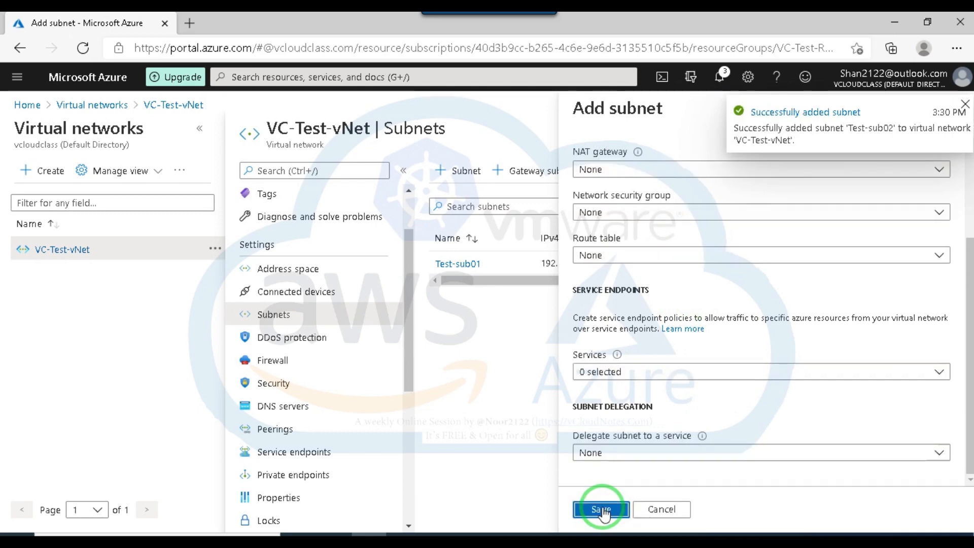
Examine the services available for subnet delegation, filtering the list by "ba" and browsing the full list without choosing one.
mouse_move(703, 437)
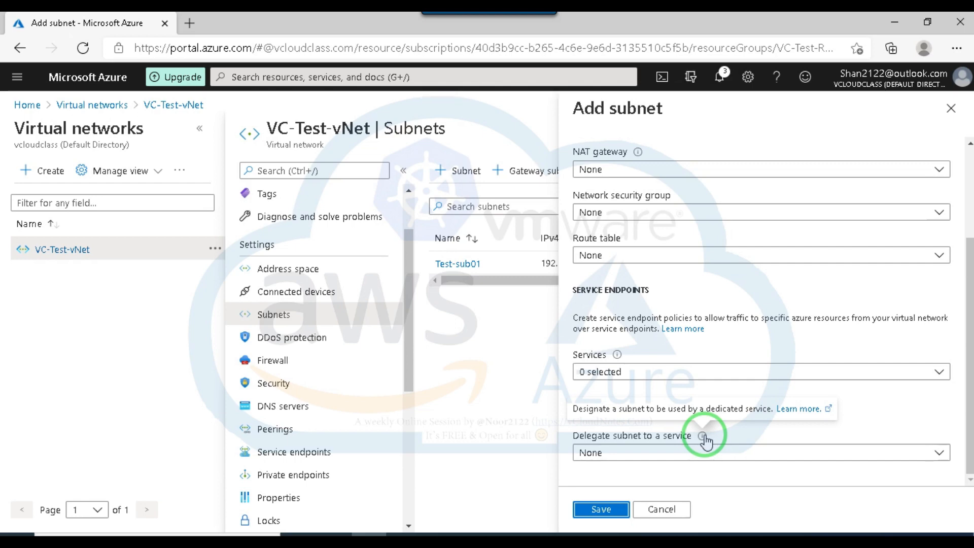
click(828, 452)
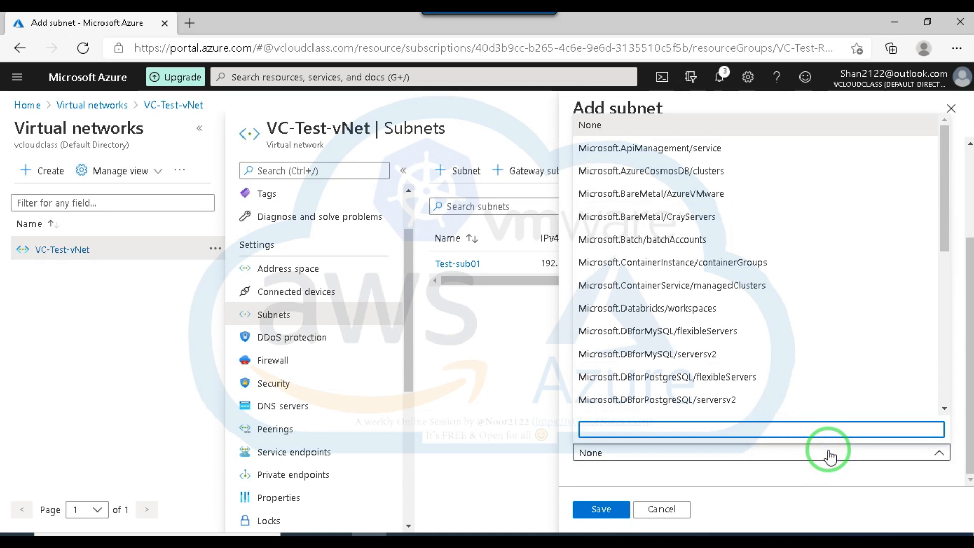
text(ba)
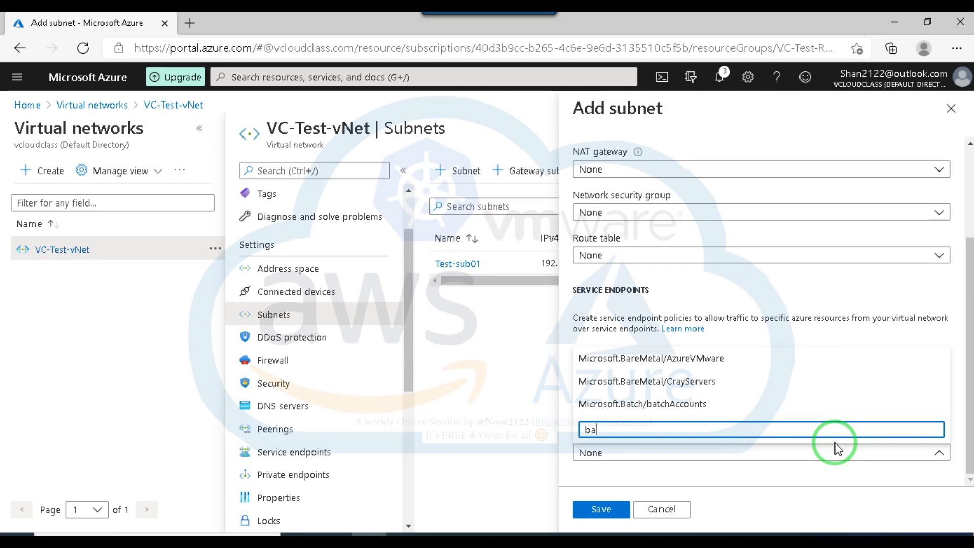
key(BackSpace)
key(BackSpace)
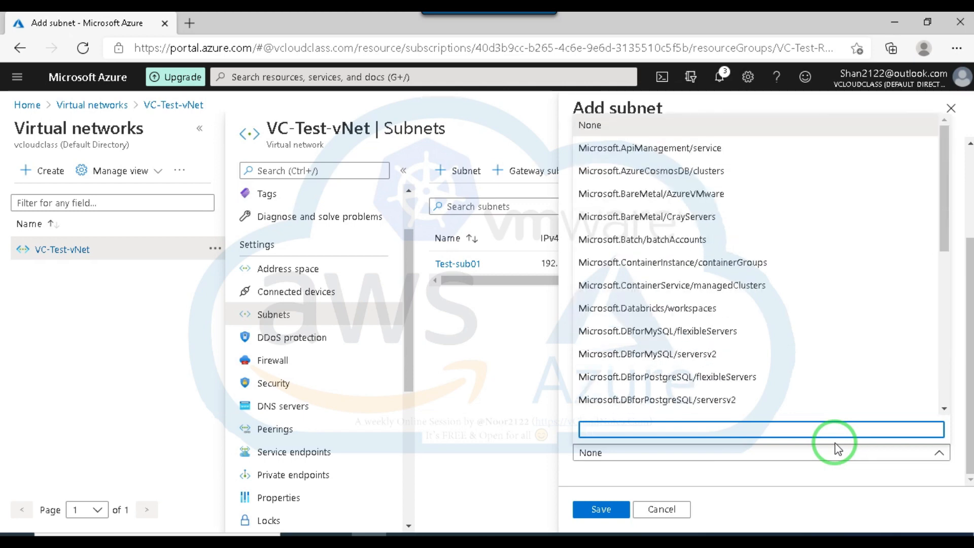
click(945, 198)
drag(945, 197, 962, 380)
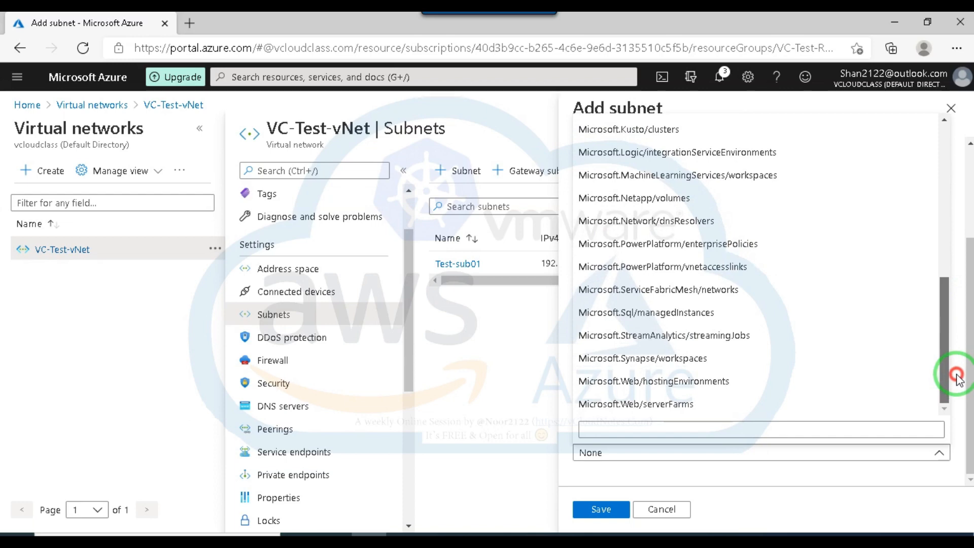
click(818, 469)
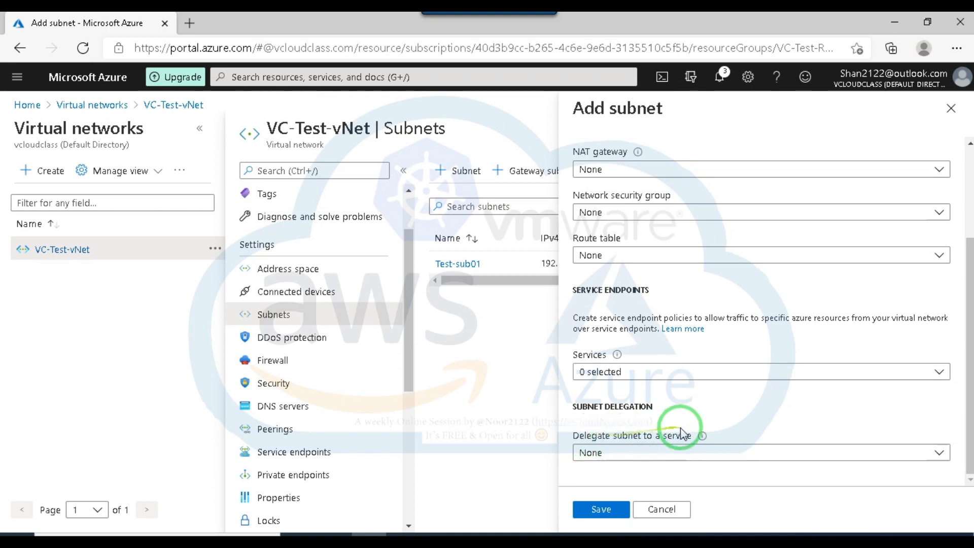
mouse_move(702, 436)
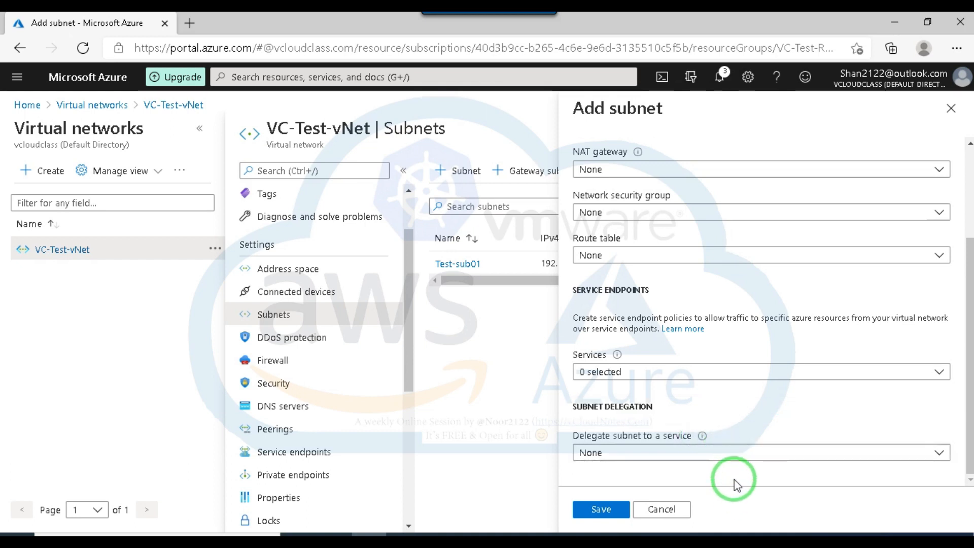
Save Test-sub02 once more, dismiss the notification, and close the subnet form to return to the subnet list.
click(602, 510)
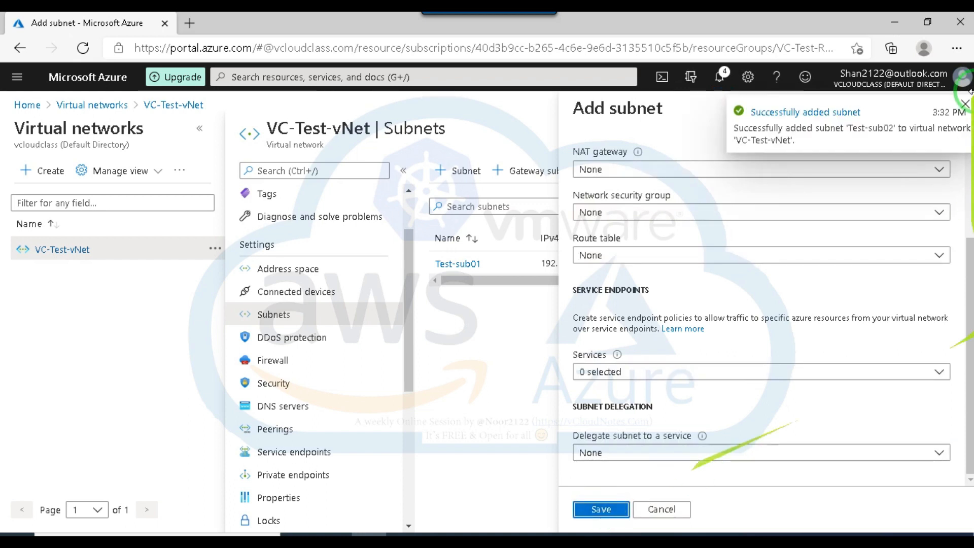
click(967, 105)
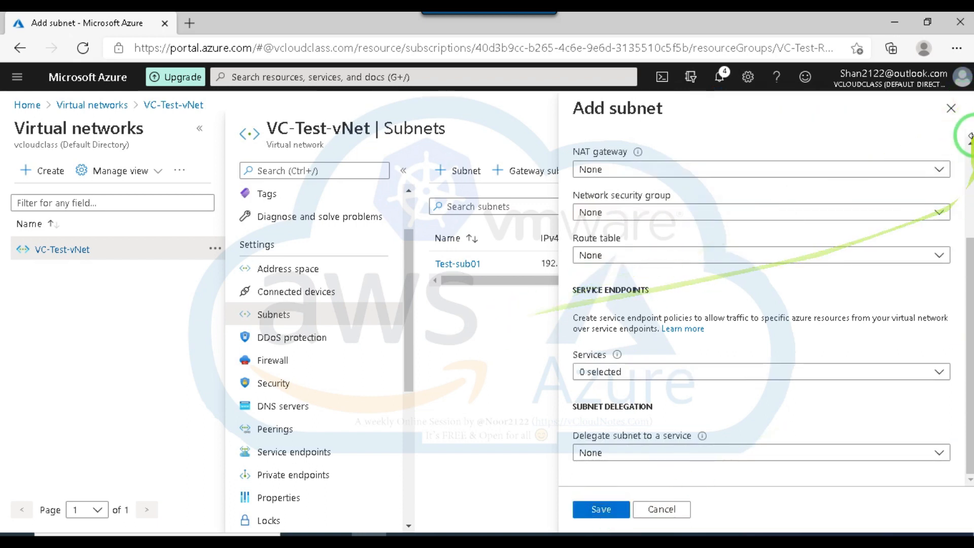
click(953, 109)
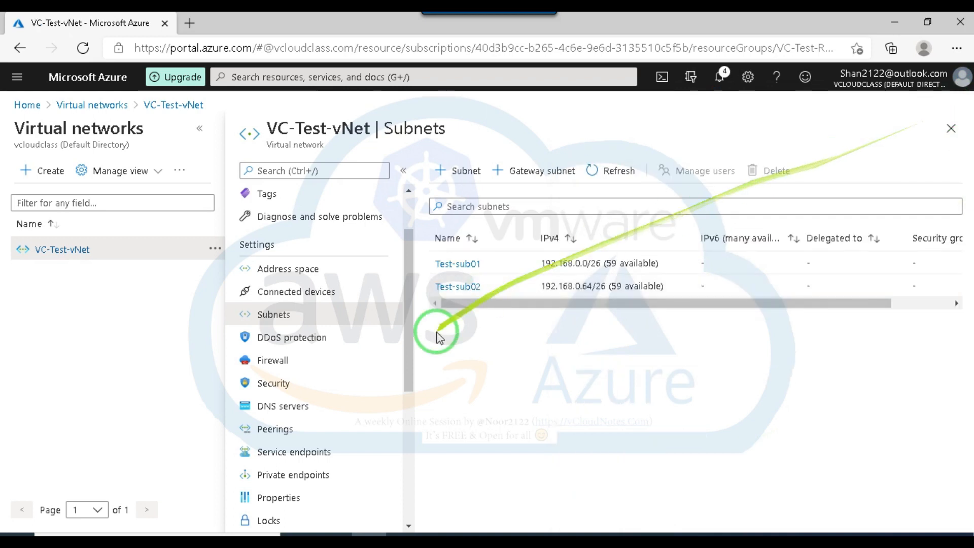
drag(739, 304, 557, 309)
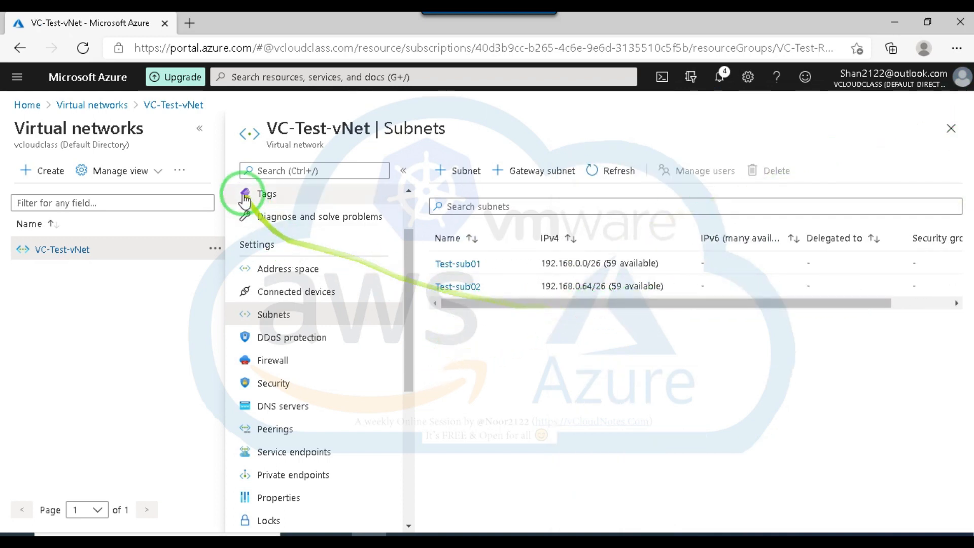
Look up vnet in the portal-wide search using the search history and dismiss the results.
click(245, 78)
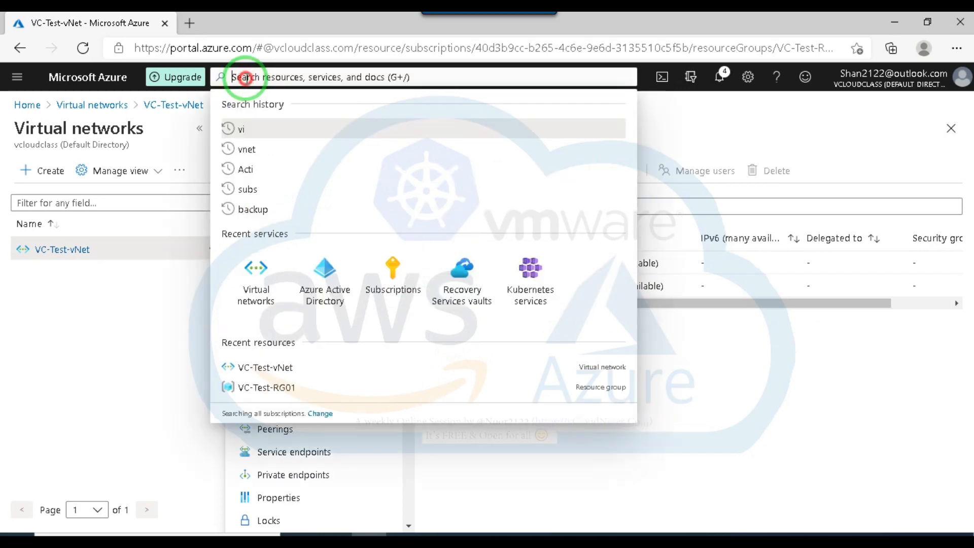
click(247, 150)
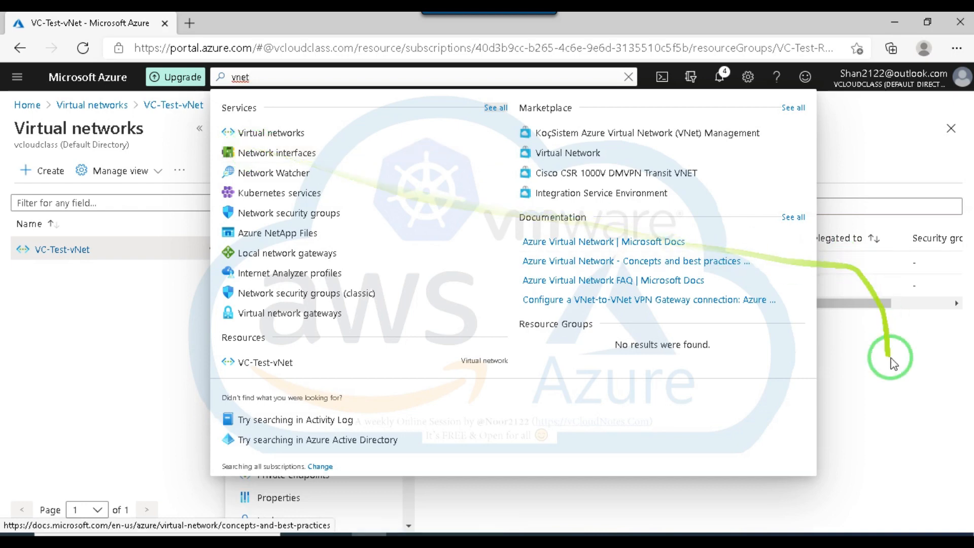
click(886, 375)
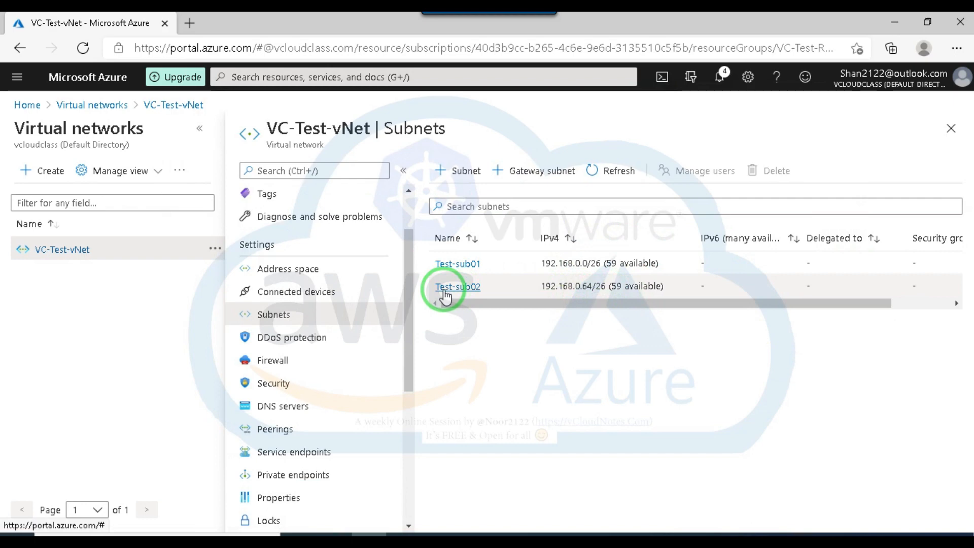
Find the Virtual machines service through the portal search and start creating a new virtual machine.
click(287, 73)
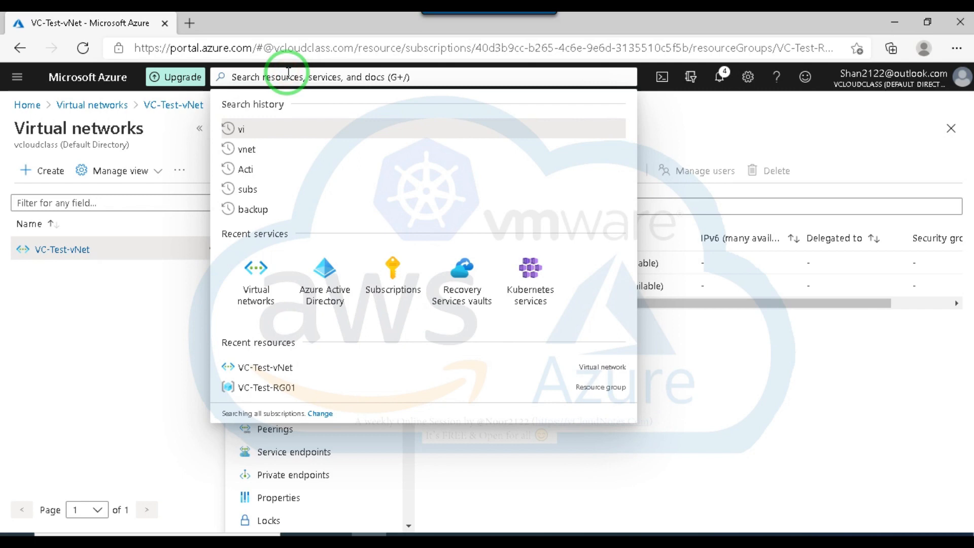
text(virta)
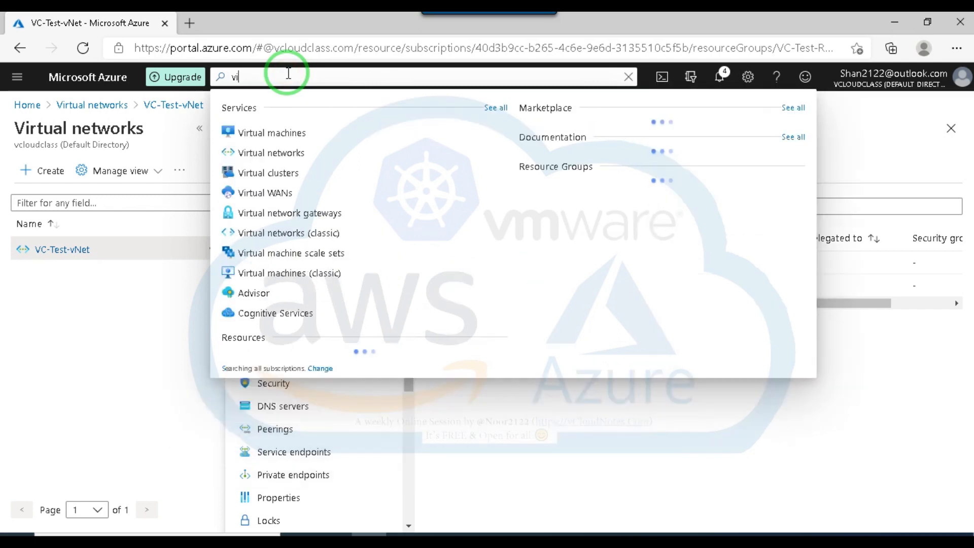
click(301, 136)
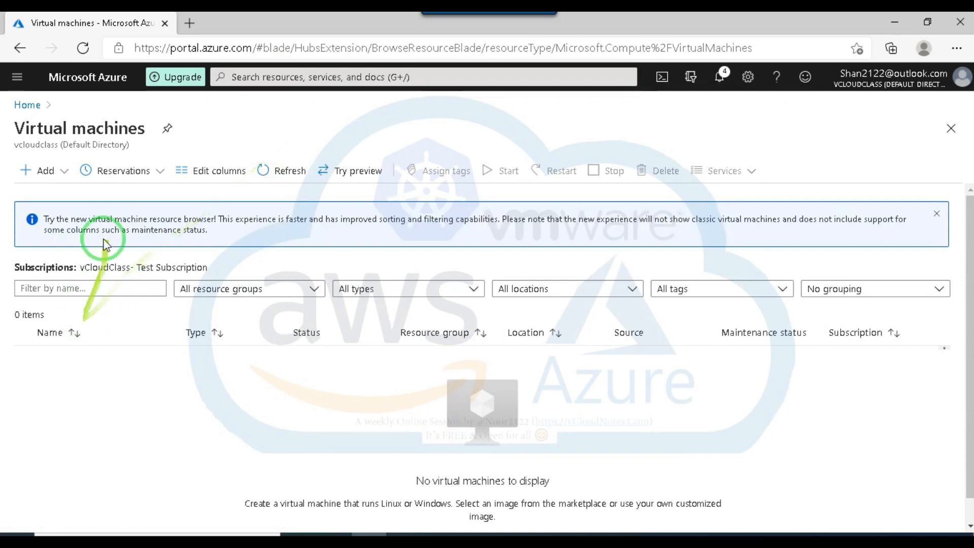
click(47, 171)
click(64, 195)
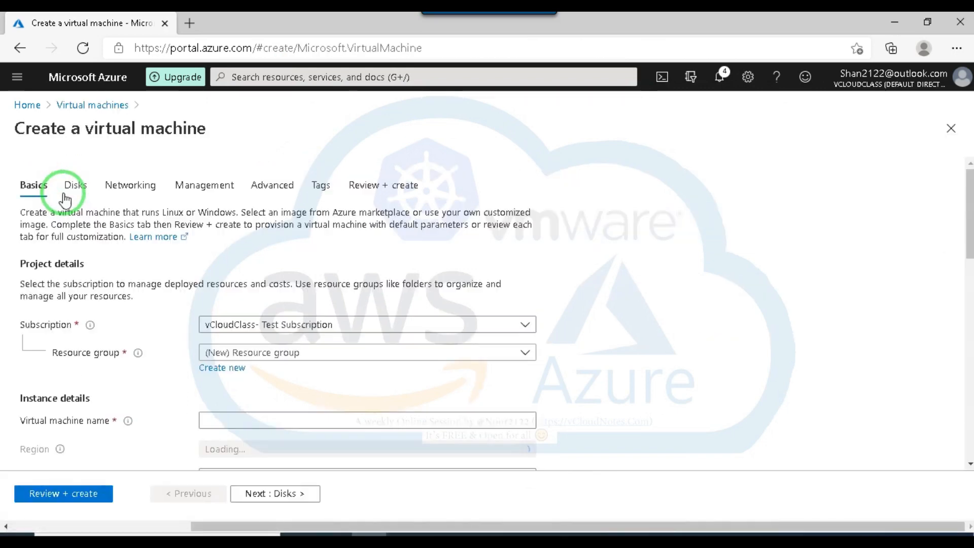
Assign the new virtual machine to resource group VC-Test-RG01 and name it VM01.
click(392, 334)
scroll(384, 350, down, 1)
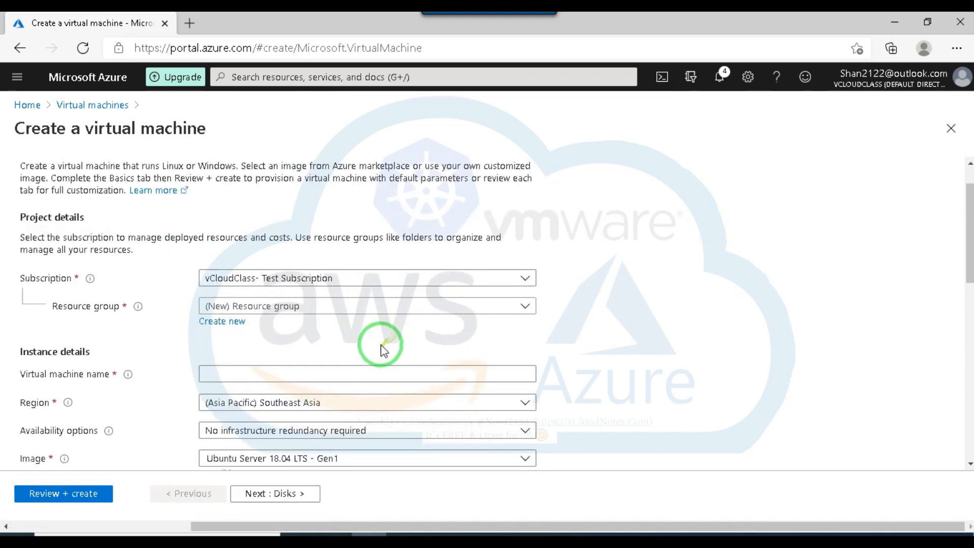
click(350, 307)
click(245, 374)
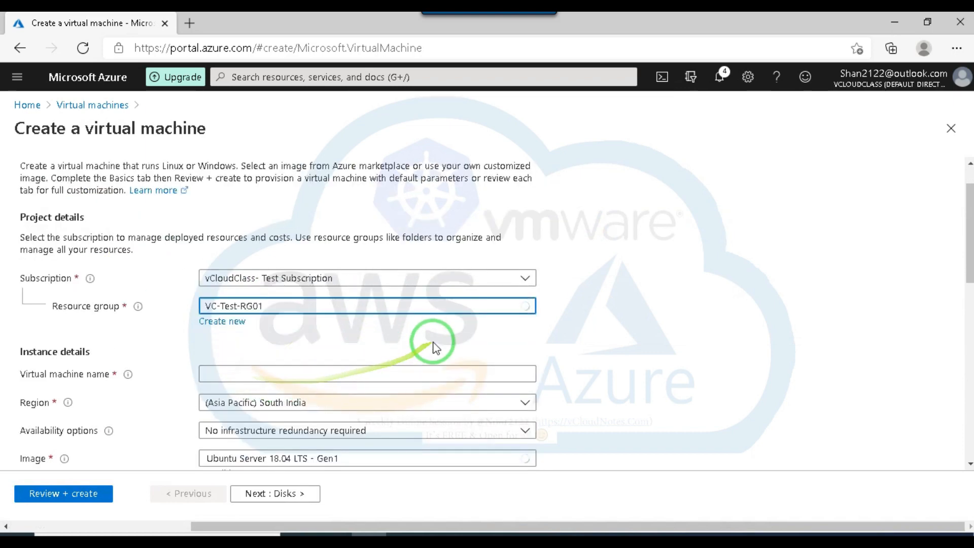
scroll(435, 346, down, 2)
click(231, 282)
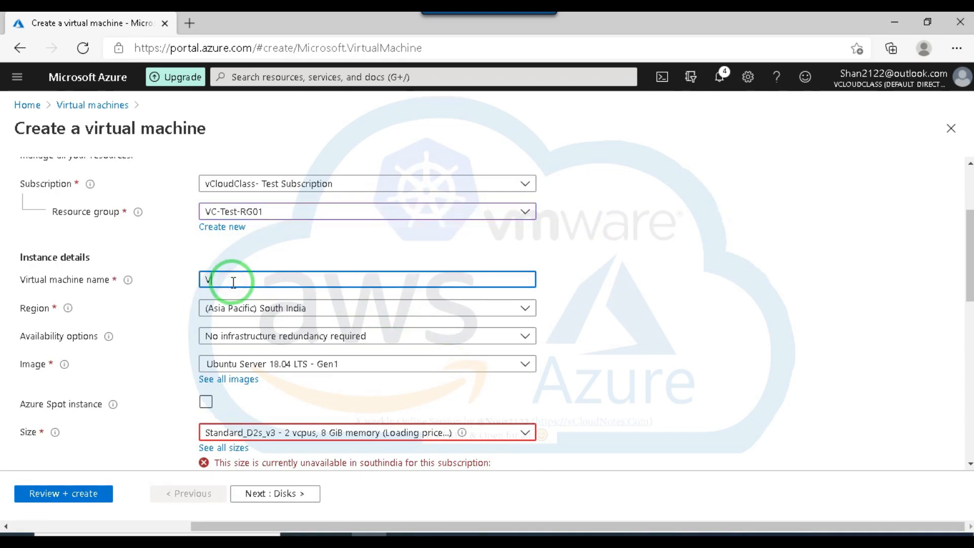
Review the instance details of VM01 and inspect the size choices without picking another size.
scroll(238, 291, down, 1)
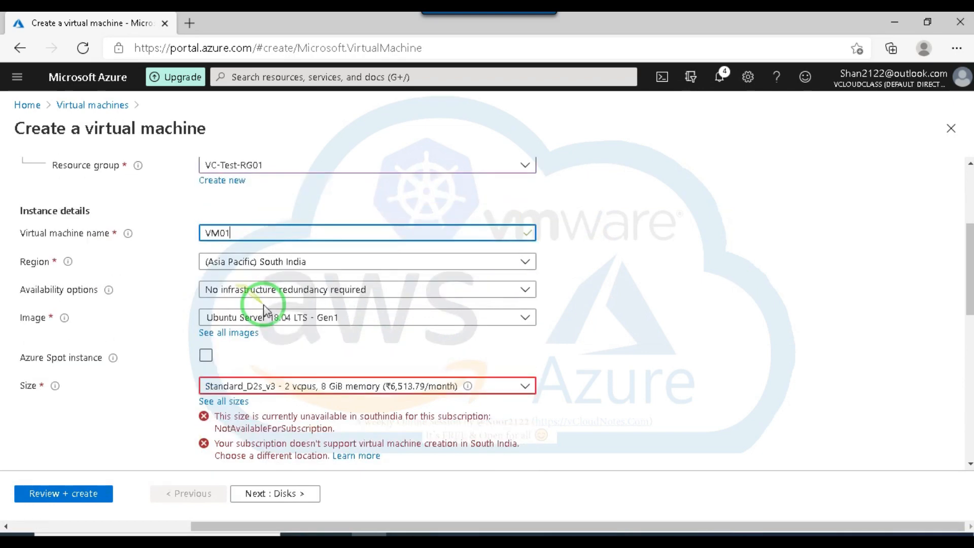
scroll(350, 305, down, 1)
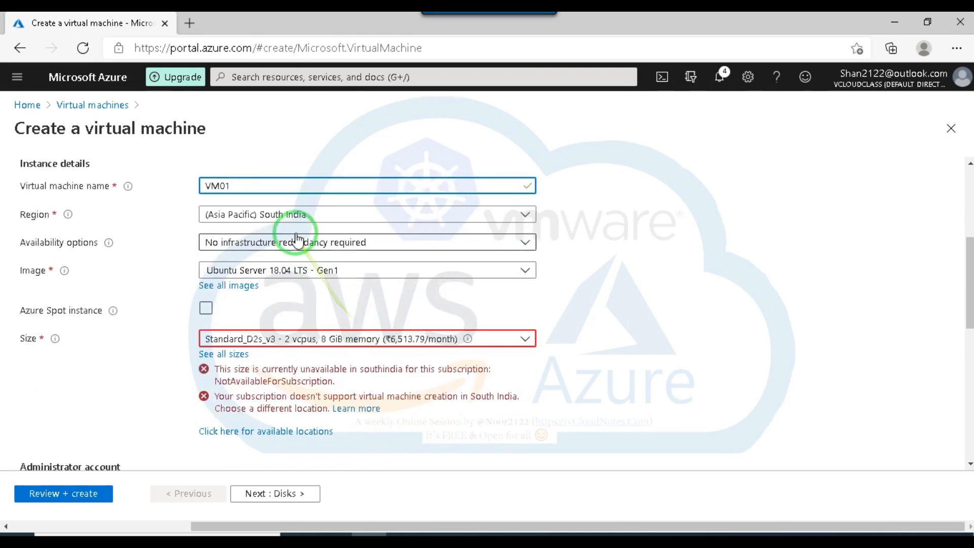
scroll(380, 277, down, 1)
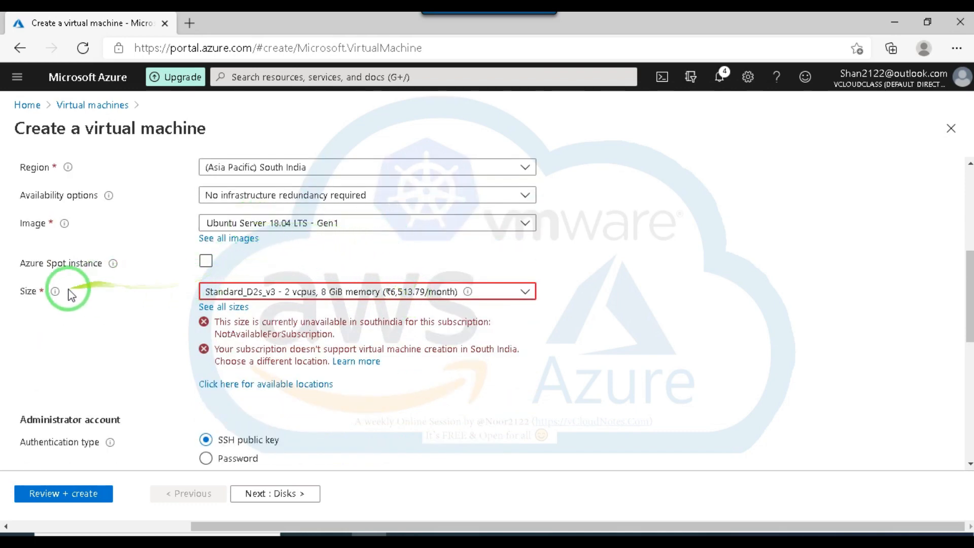
scroll(212, 276, down, 1)
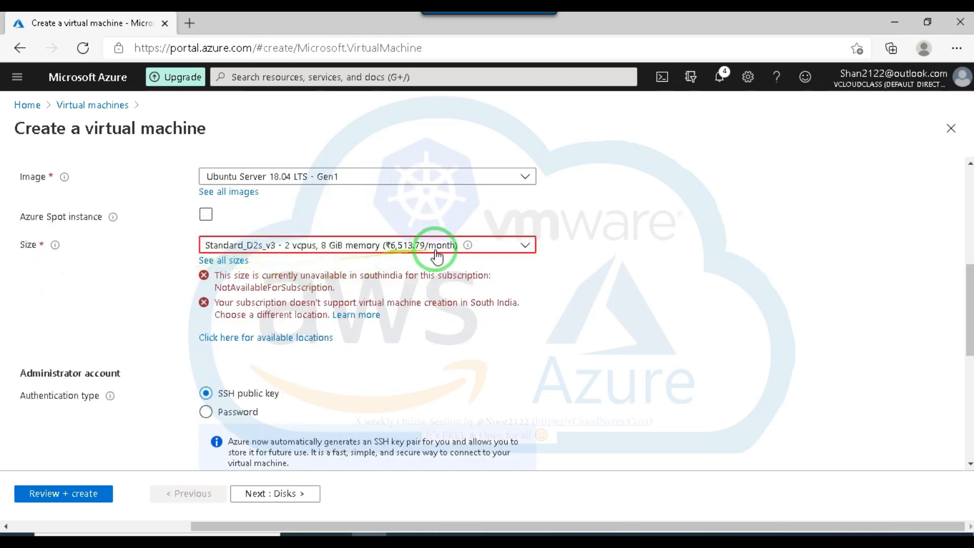
click(507, 247)
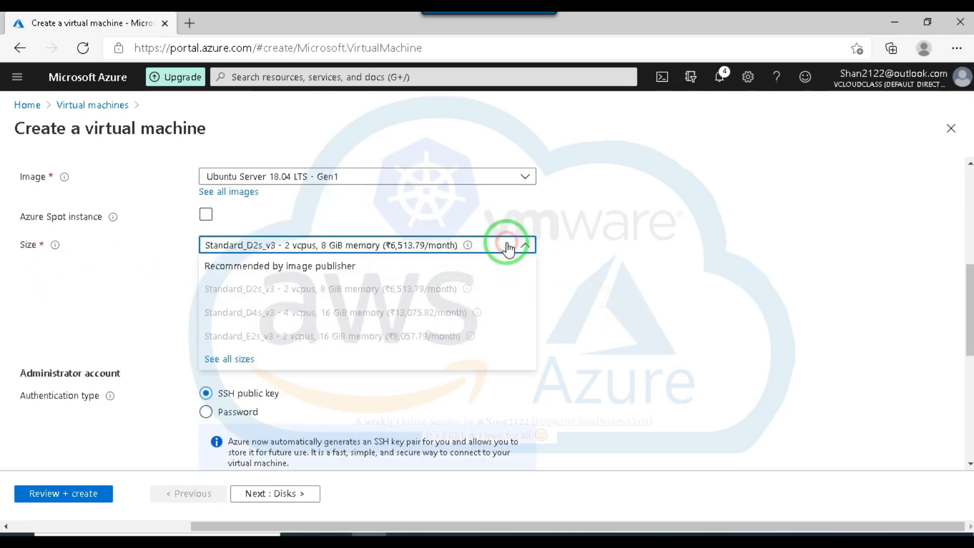
click(641, 262)
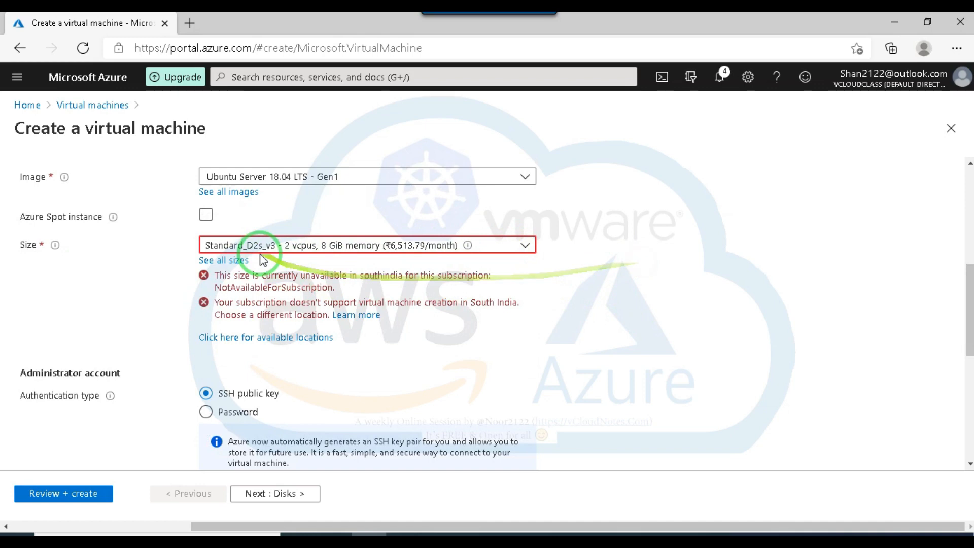
Set the administrator account's authentication type to Password and enter the administrator username.
scroll(261, 259, down, 2)
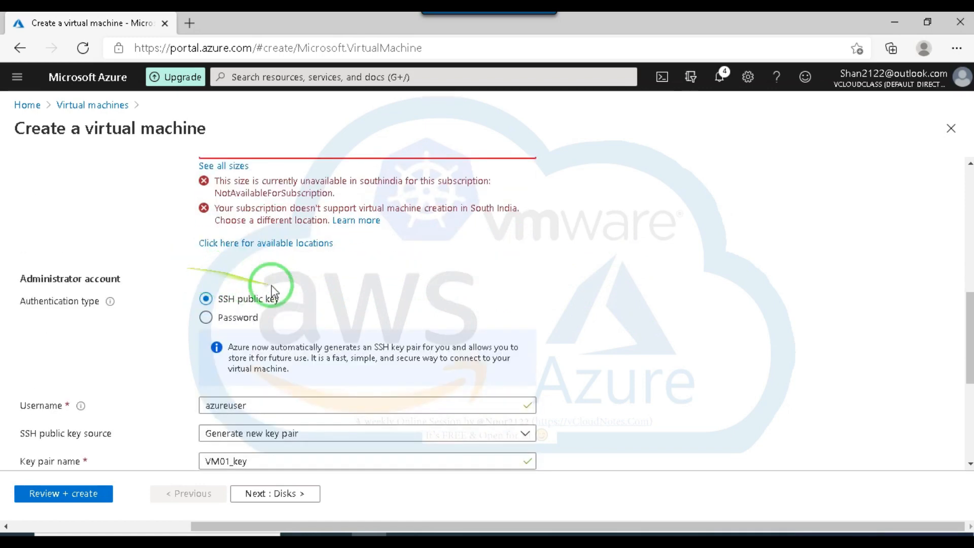
scroll(200, 311, down, 1)
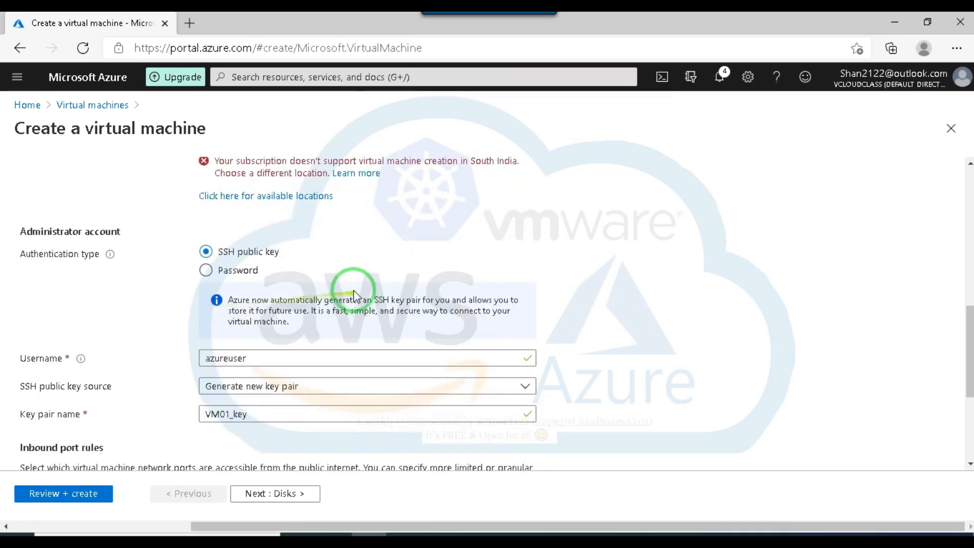
click(208, 273)
click(270, 299)
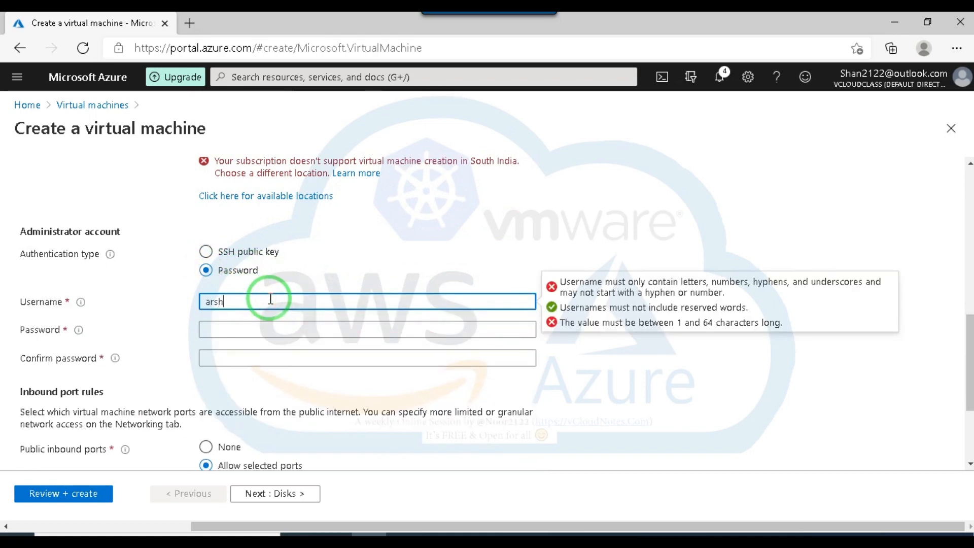
Enter the administrator account password, retype it from scratch, and repeat it in the password confirmation.
click(242, 327)
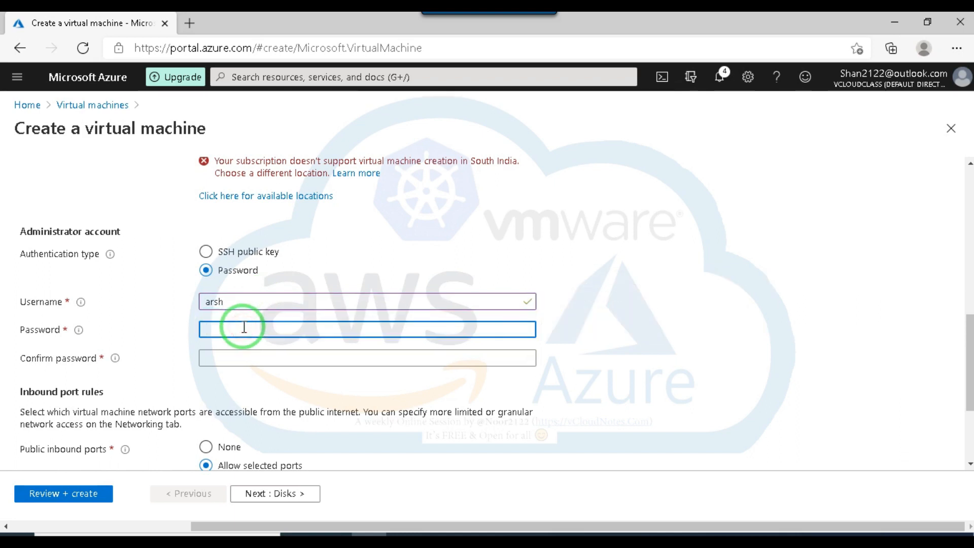
text(••••••)
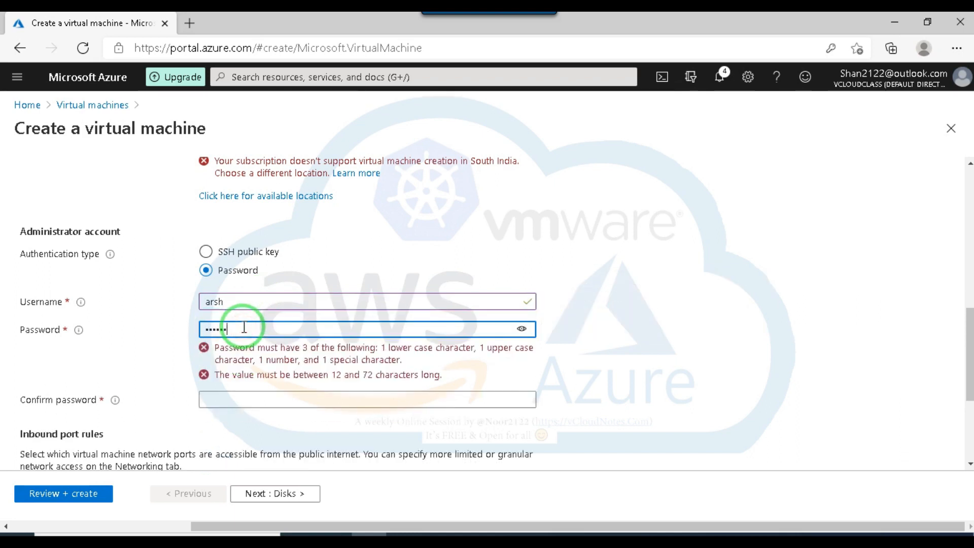
text(•)
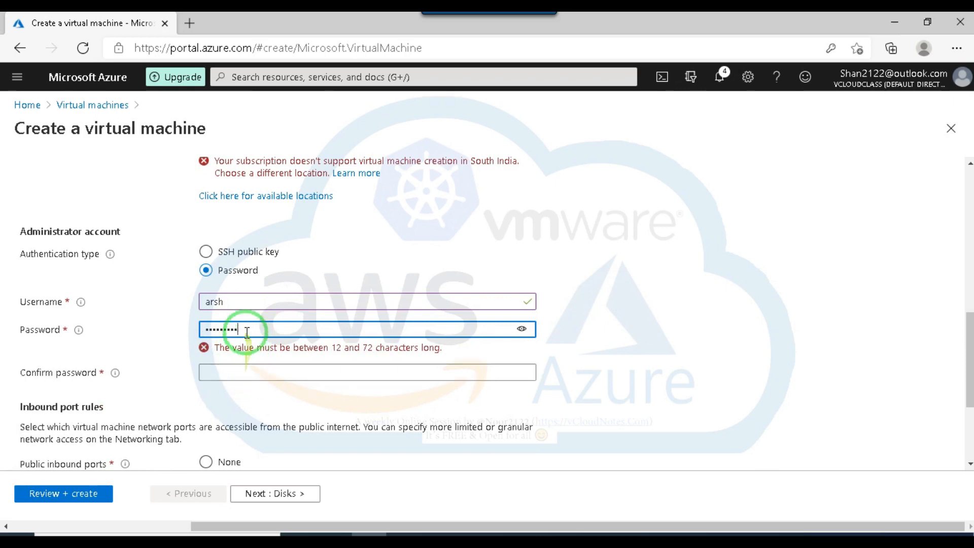
drag(231, 329, 171, 330)
text(•••)
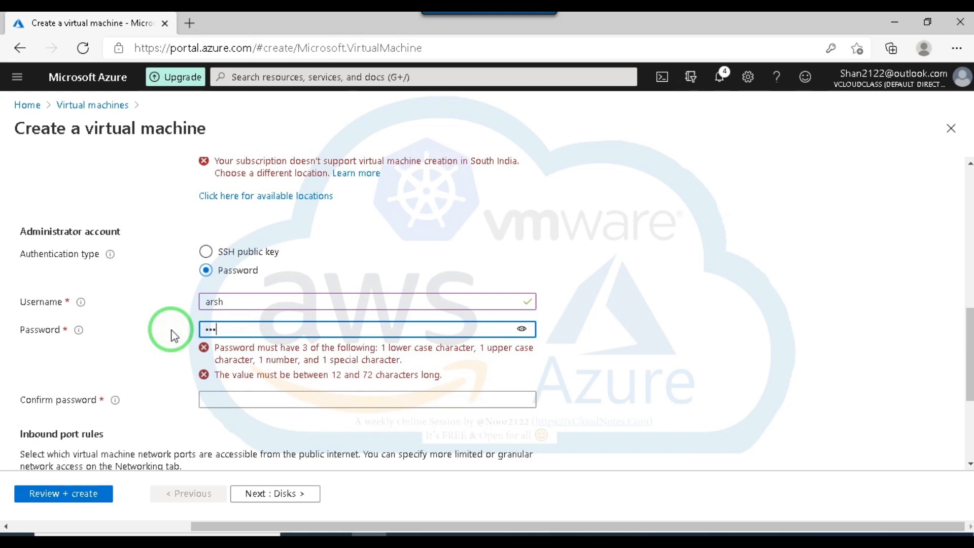
text(•)
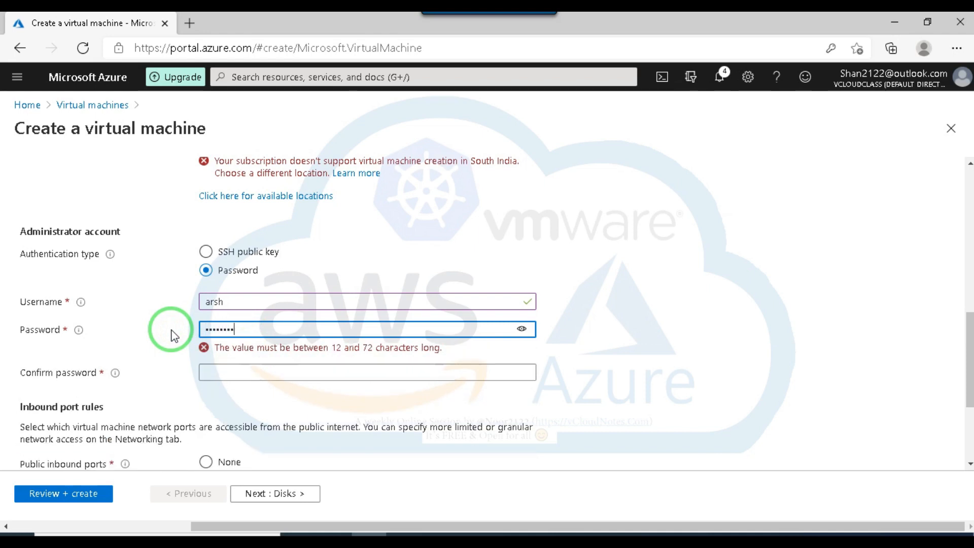
click(230, 363)
text(•••)
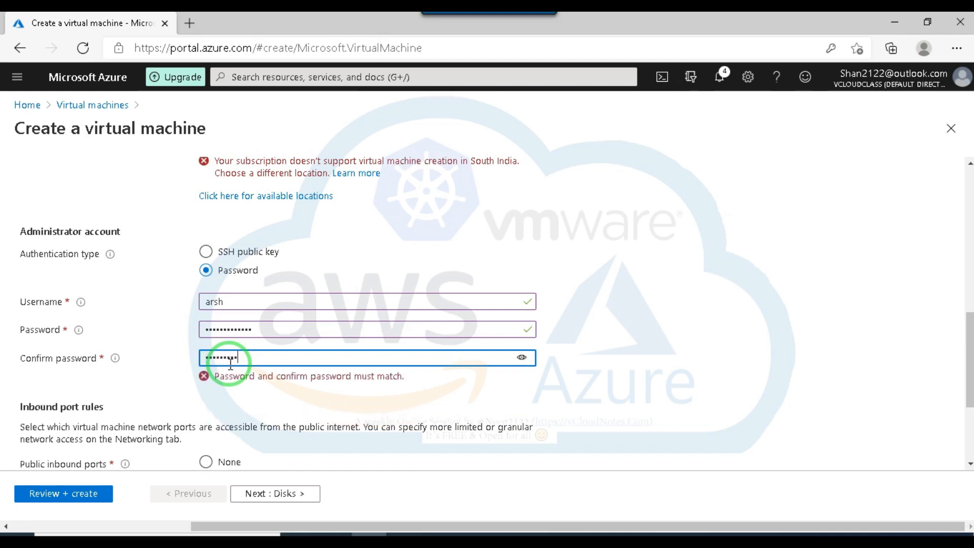
click(298, 390)
Keep the default inbound port and disk options for VM01 and proceed to the networking settings.
scroll(284, 391, down, 3)
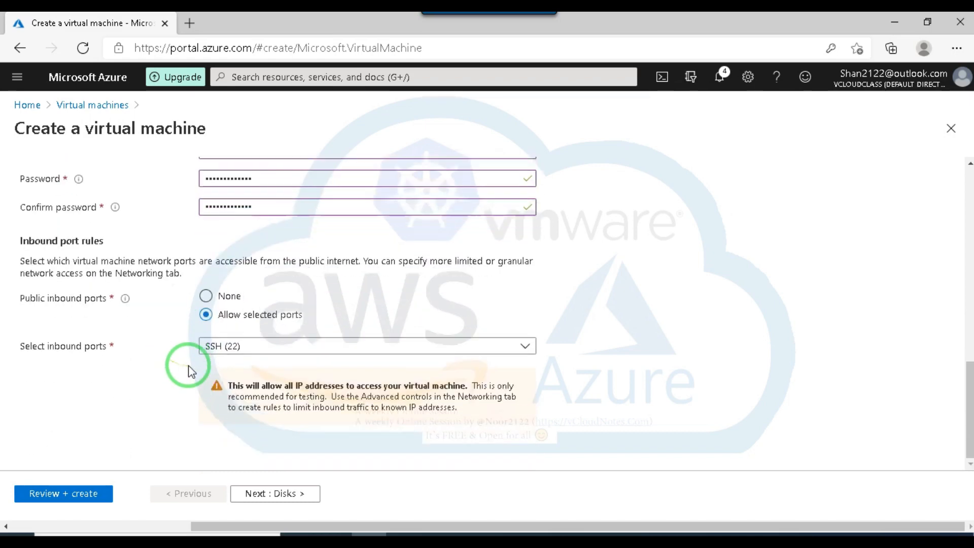
click(268, 494)
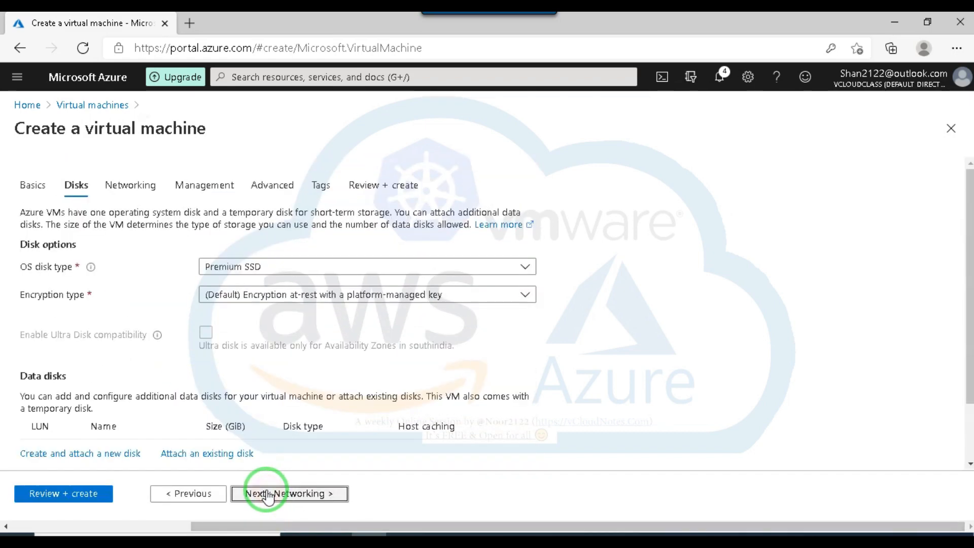
scroll(350, 294, down, 2)
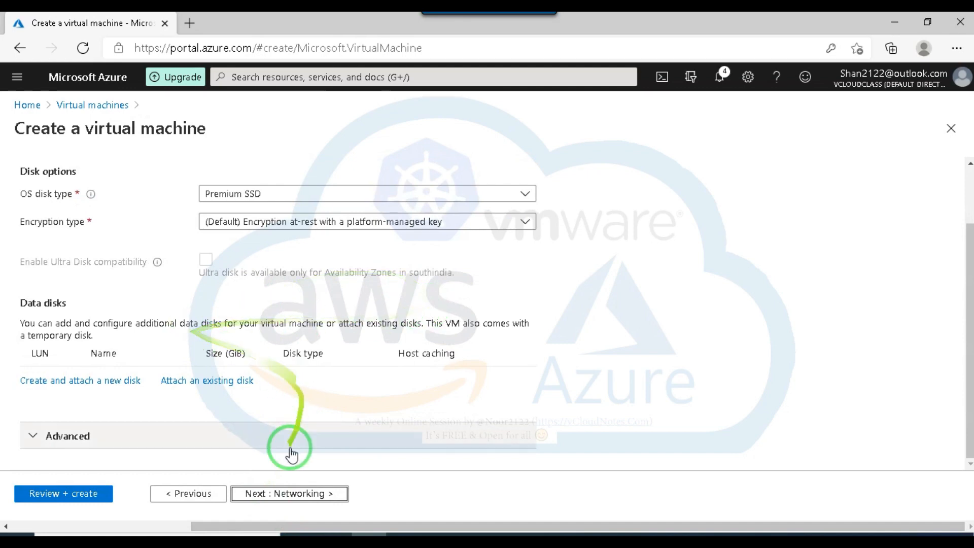
click(290, 499)
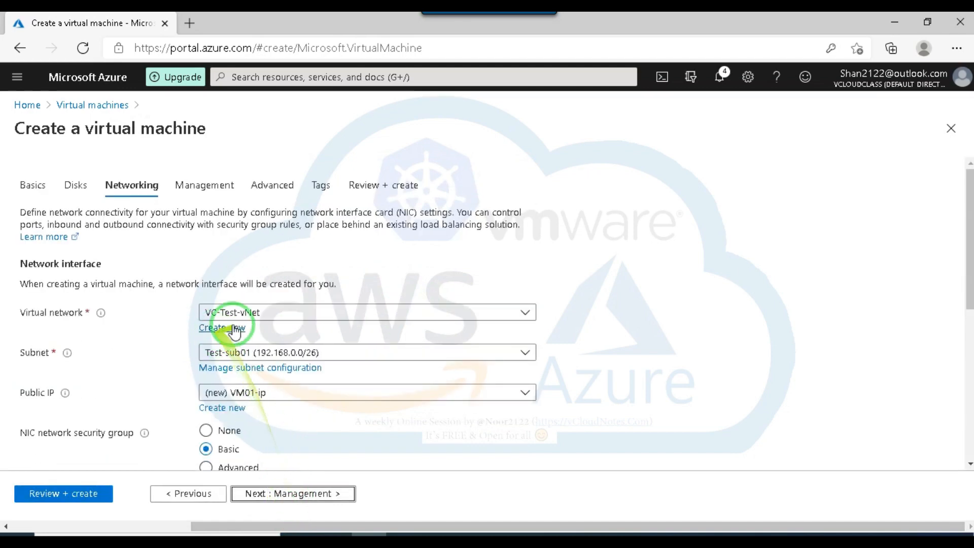
Select subnet Test-sub01 (192.168.0.0/26) for VM01's network interface and review the inbound port and load balancing options.
scroll(367, 339, down, 2)
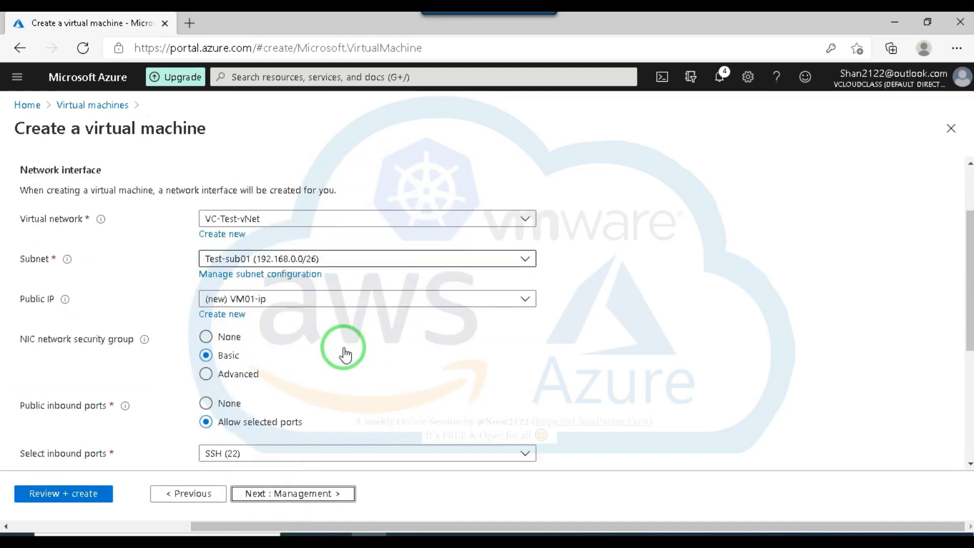
click(407, 260)
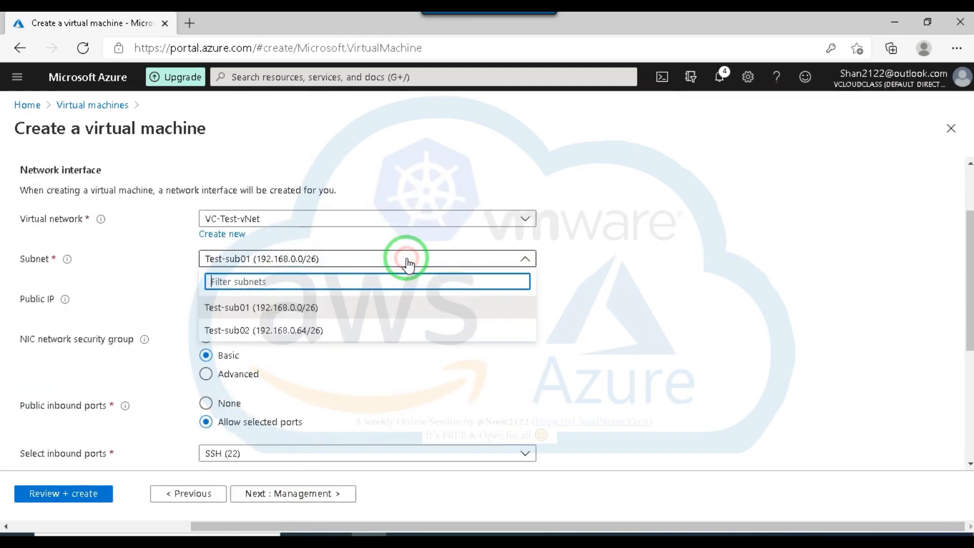
click(298, 312)
scroll(511, 343, down, 1)
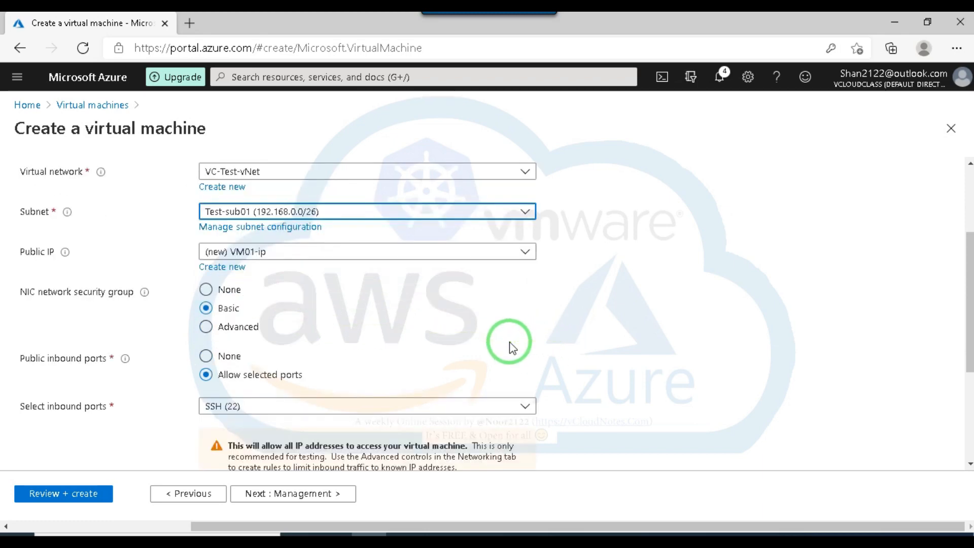
scroll(320, 310, down, 1)
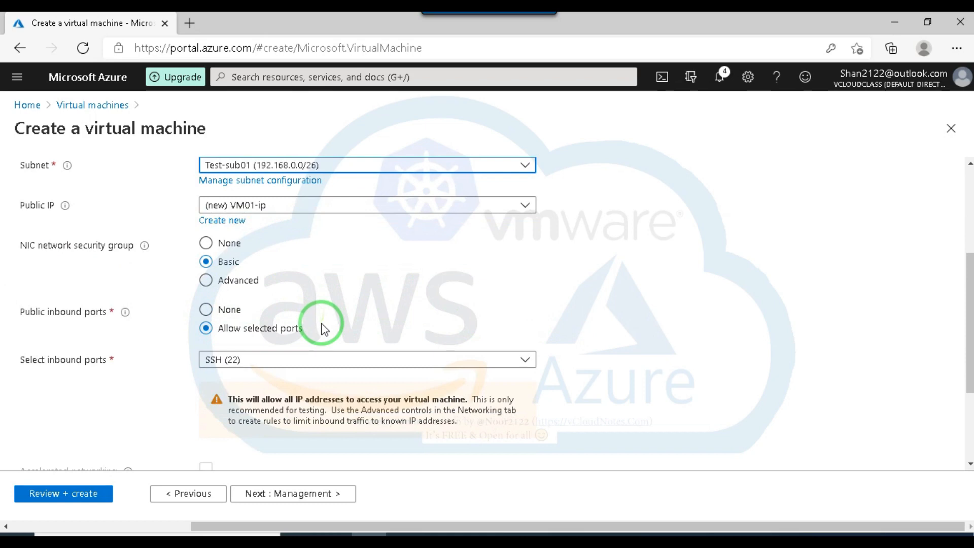
scroll(134, 327, down, 2)
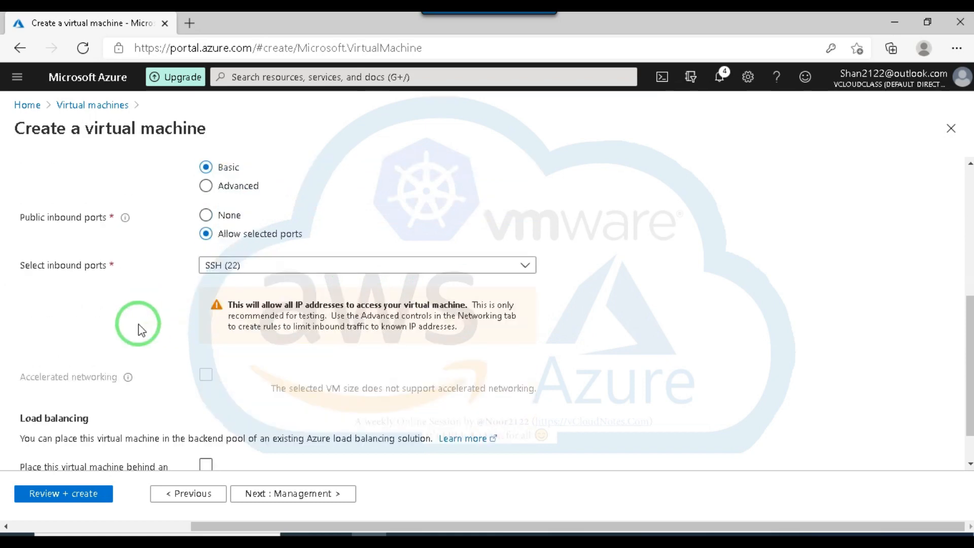
scroll(305, 277, down, 1)
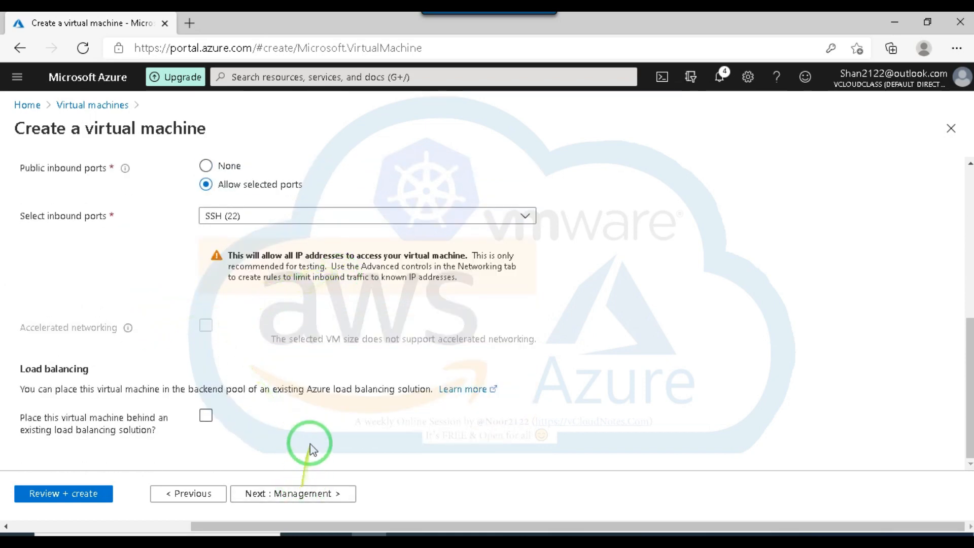
Decline the browser's offer to save the password and set VM01's public IP to None.
scroll(312, 431, up, 3)
scroll(322, 338, up, 1)
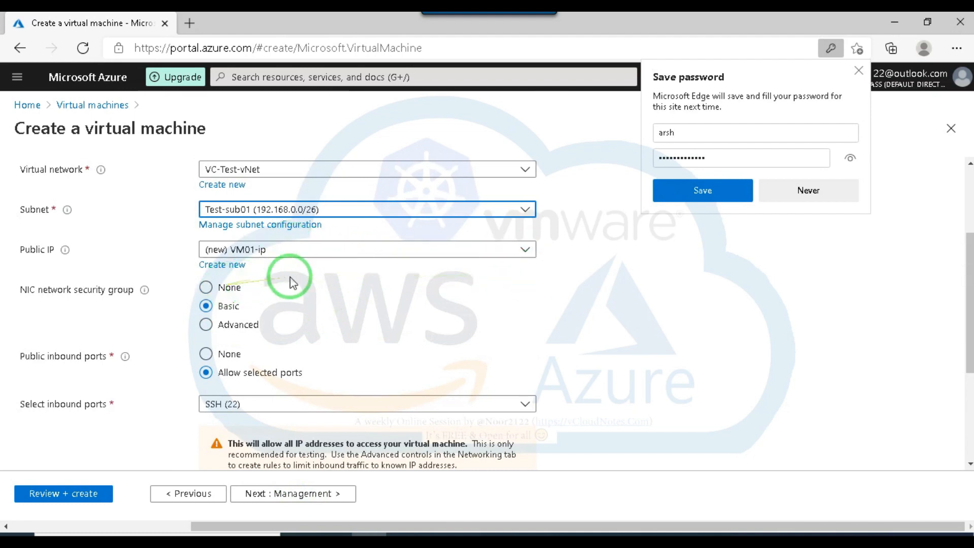
click(454, 250)
click(808, 191)
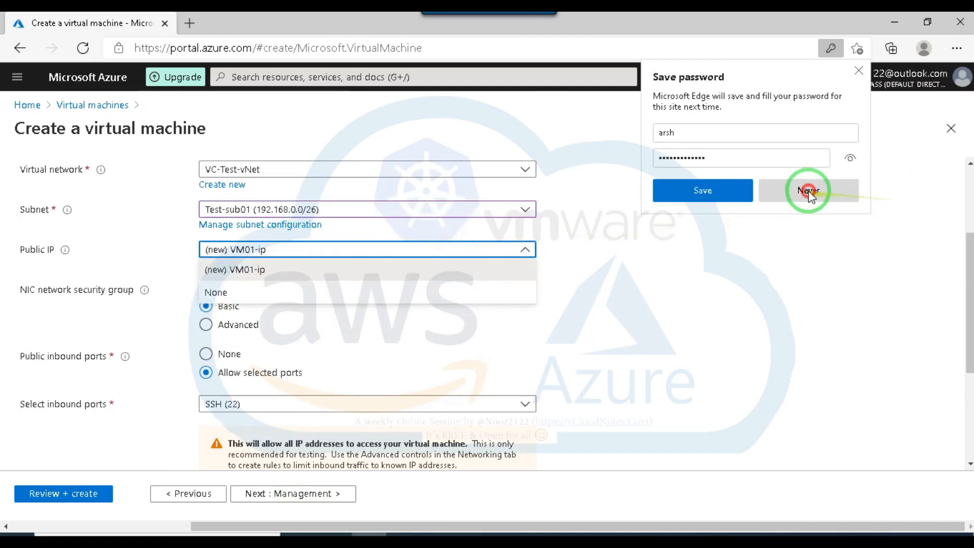
click(440, 250)
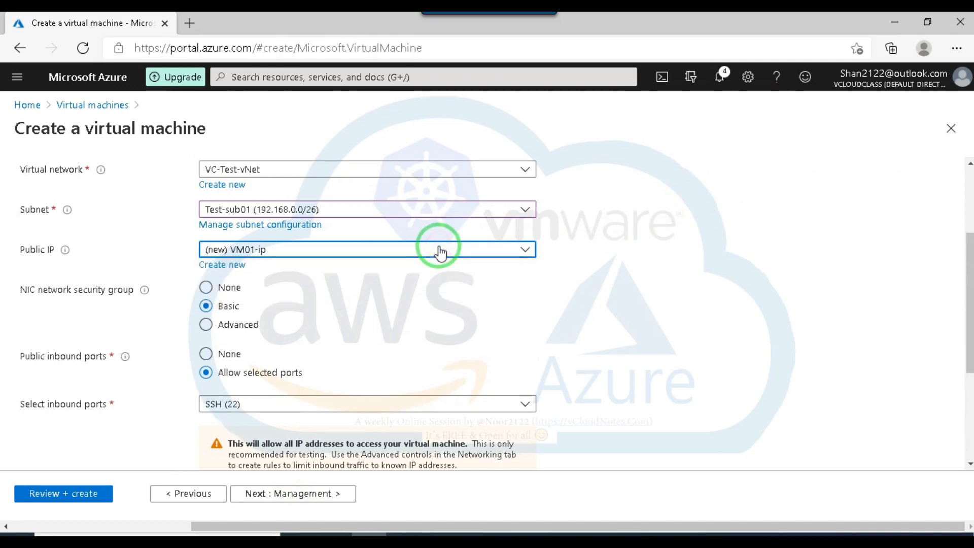
click(440, 249)
click(222, 288)
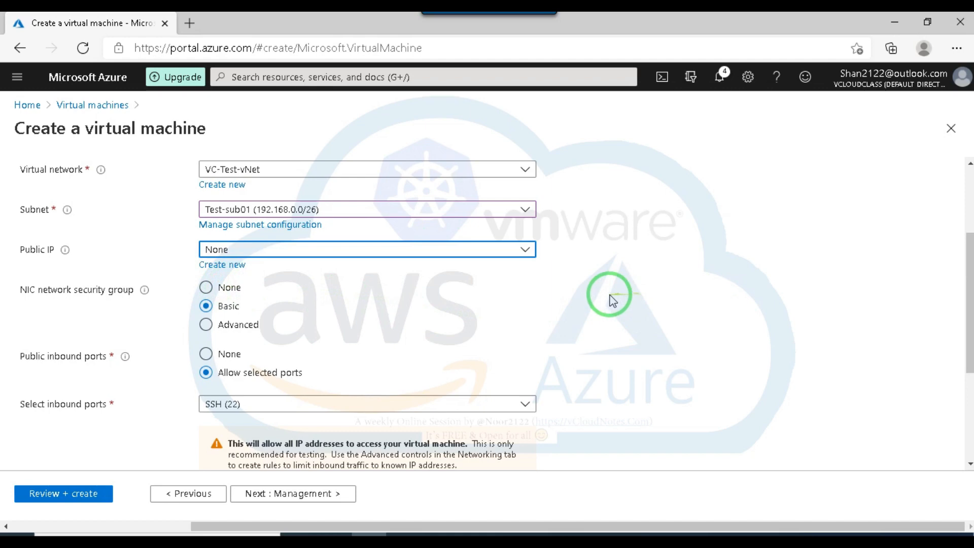
Keep the remaining networking, management and advanced defaults for VM01 and submit the configuration for review.
scroll(594, 299, down, 3)
click(304, 495)
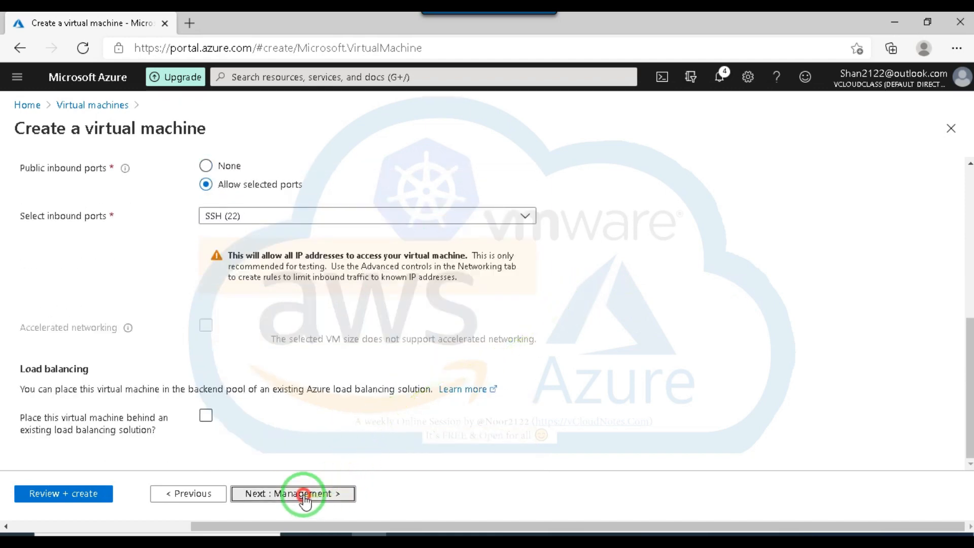
scroll(259, 355, down, 3)
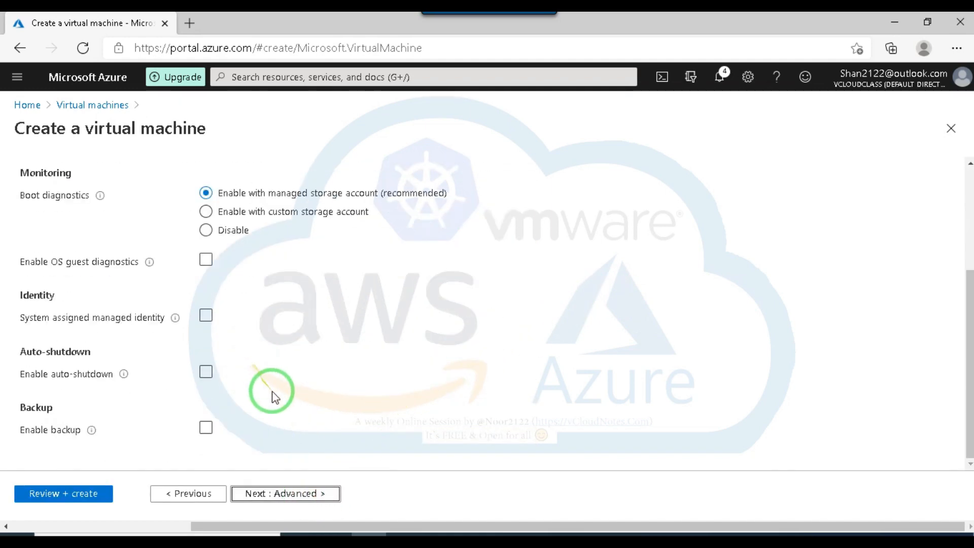
click(299, 492)
scroll(307, 406, down, 5)
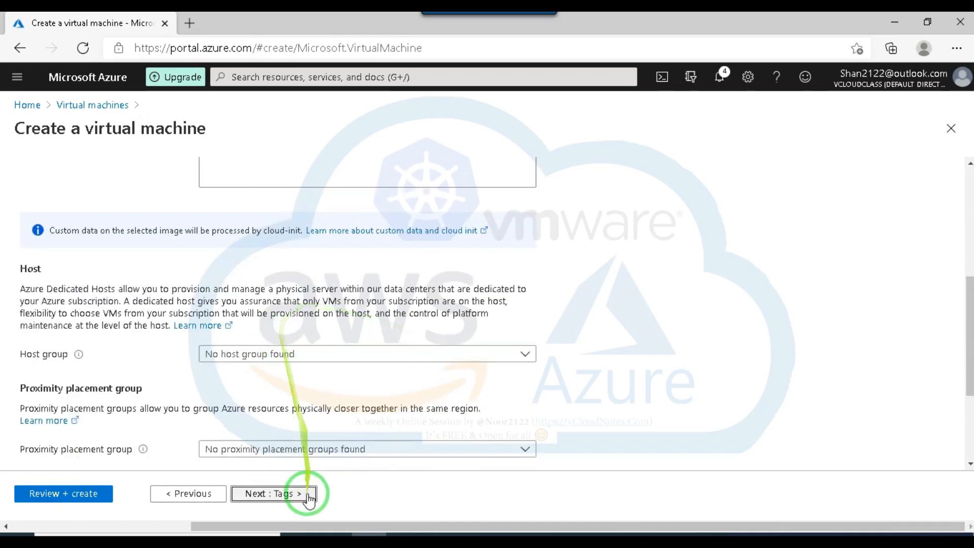
click(71, 494)
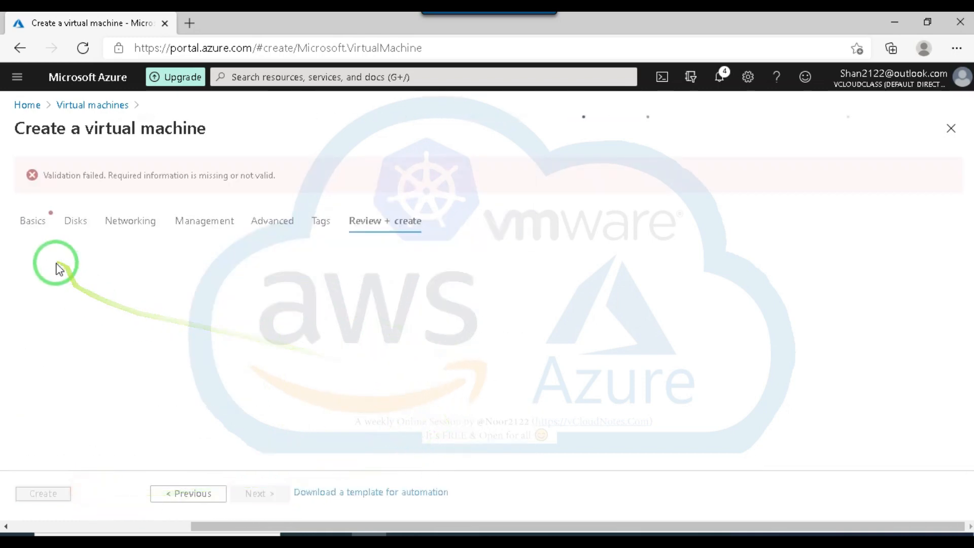
Return to VM01's basic settings and open the full list of VM sizes.
click(40, 223)
scroll(354, 392, down, 3)
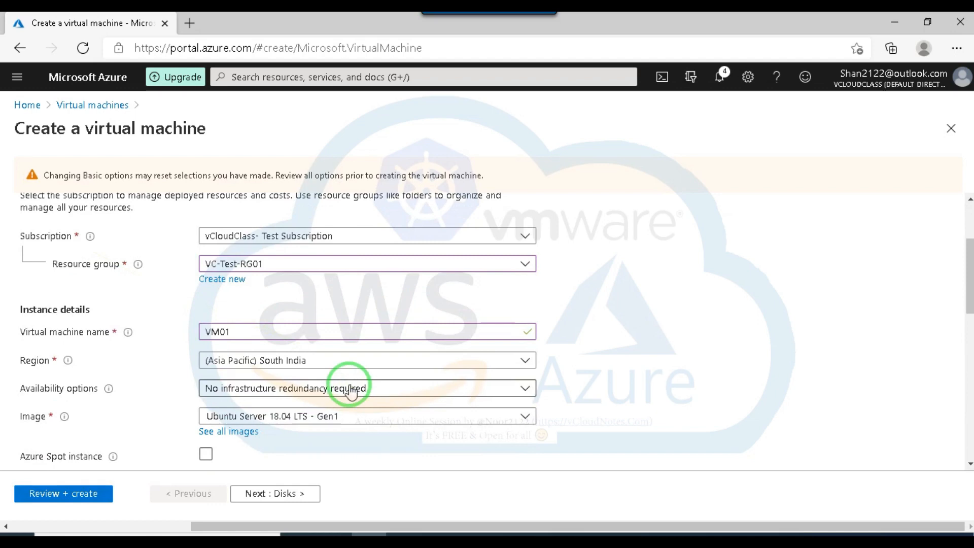
scroll(341, 361, down, 4)
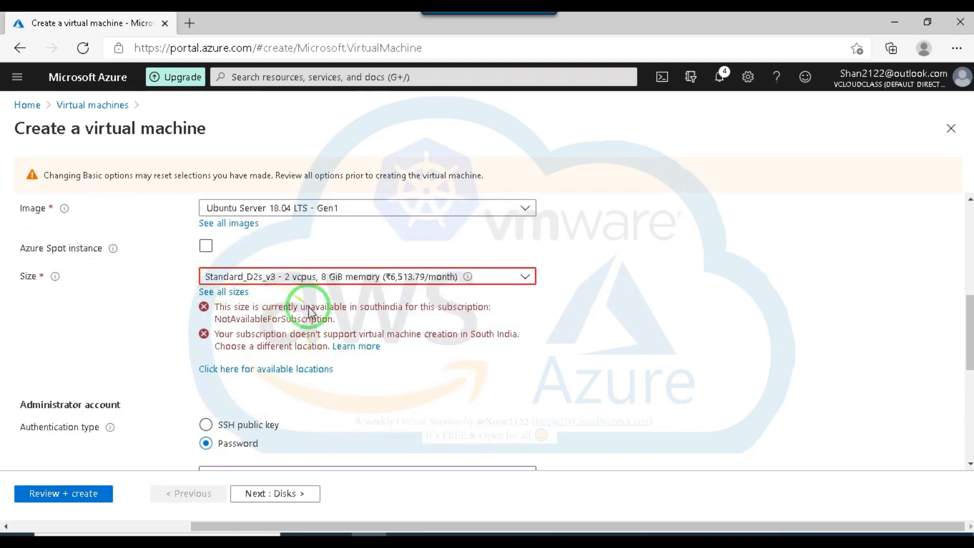
click(440, 277)
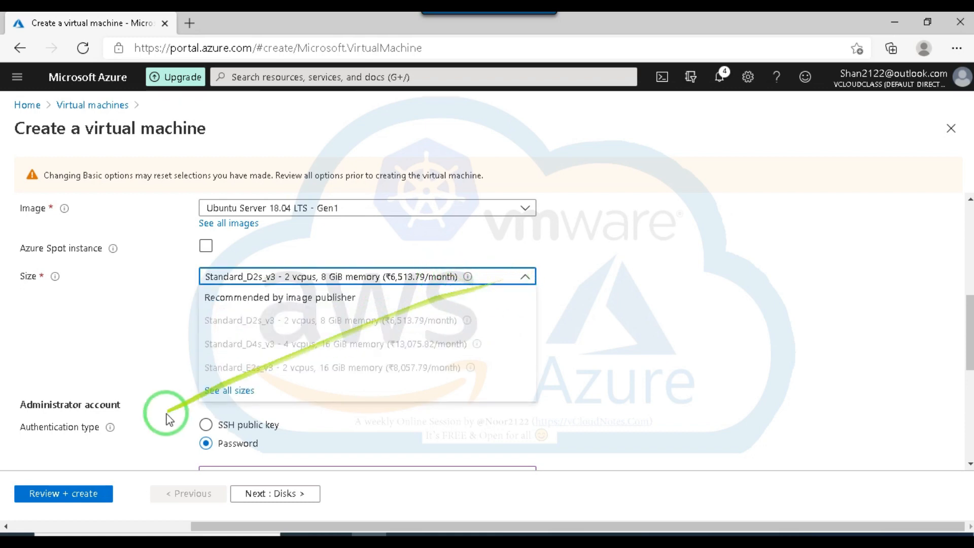
click(218, 390)
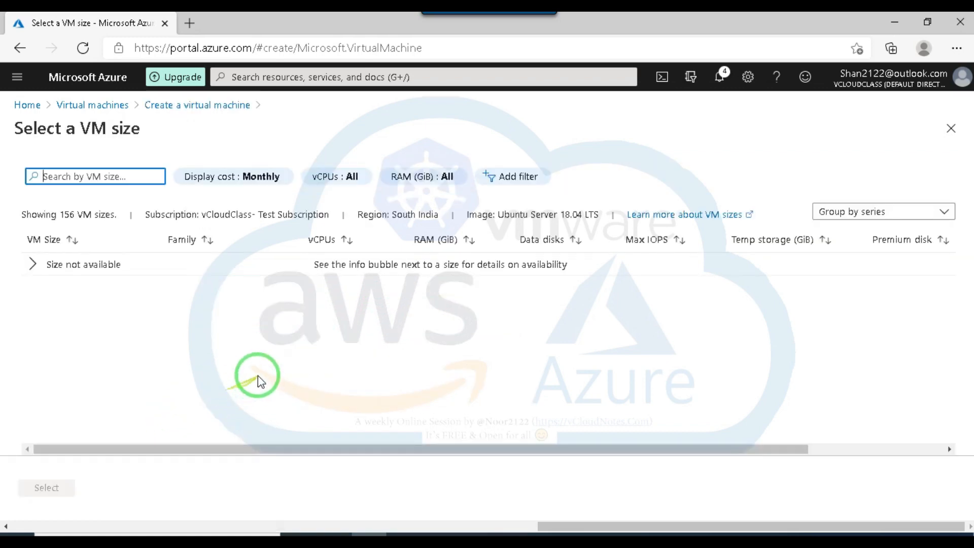
Expand the group of unavailable sizes and try to select the D2s_v3 size.
click(43, 269)
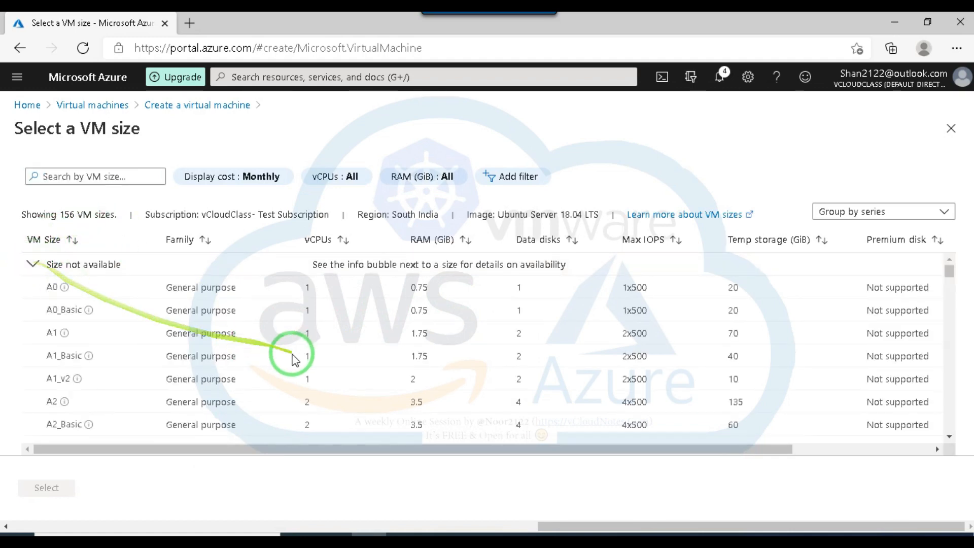
scroll(139, 361, down, 10)
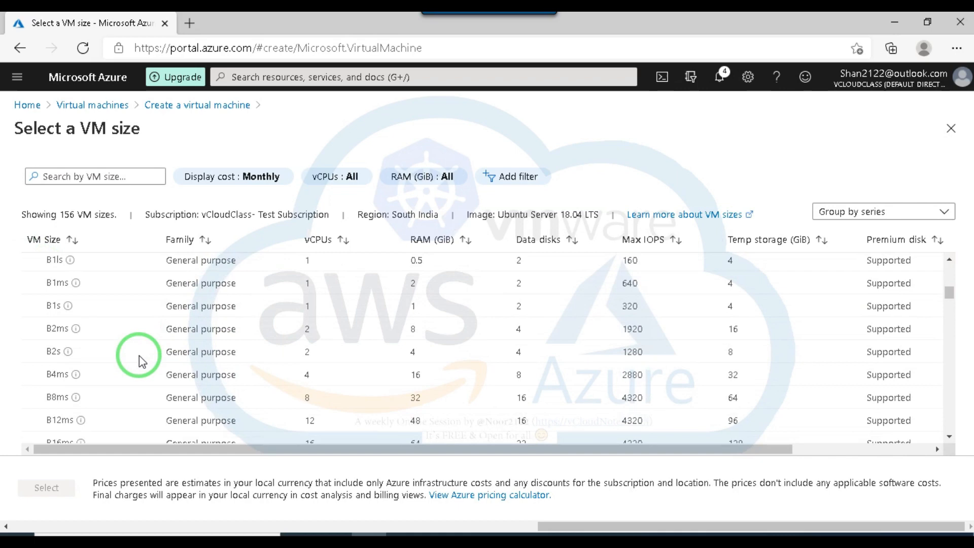
scroll(140, 361, down, 3)
scroll(147, 332, down, 1)
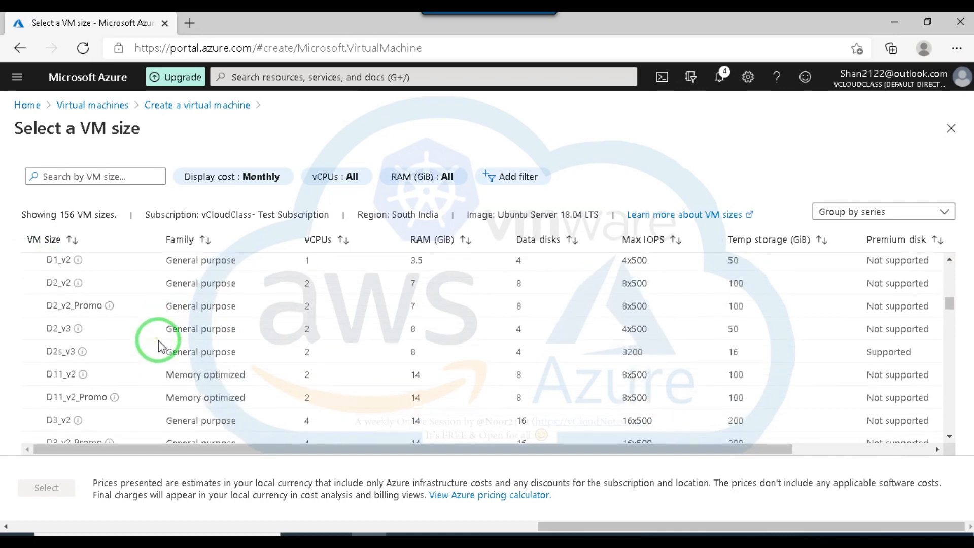
click(63, 348)
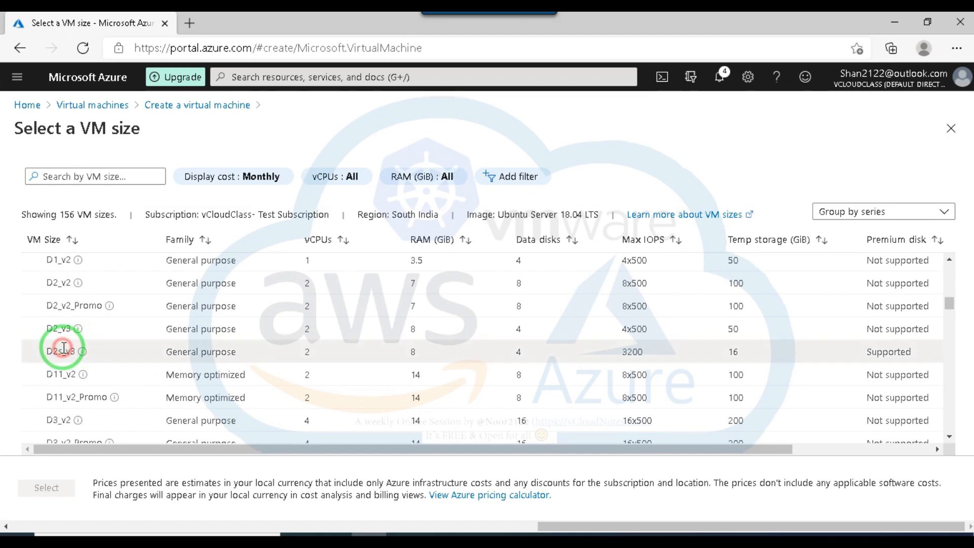
scroll(171, 357, down, 1)
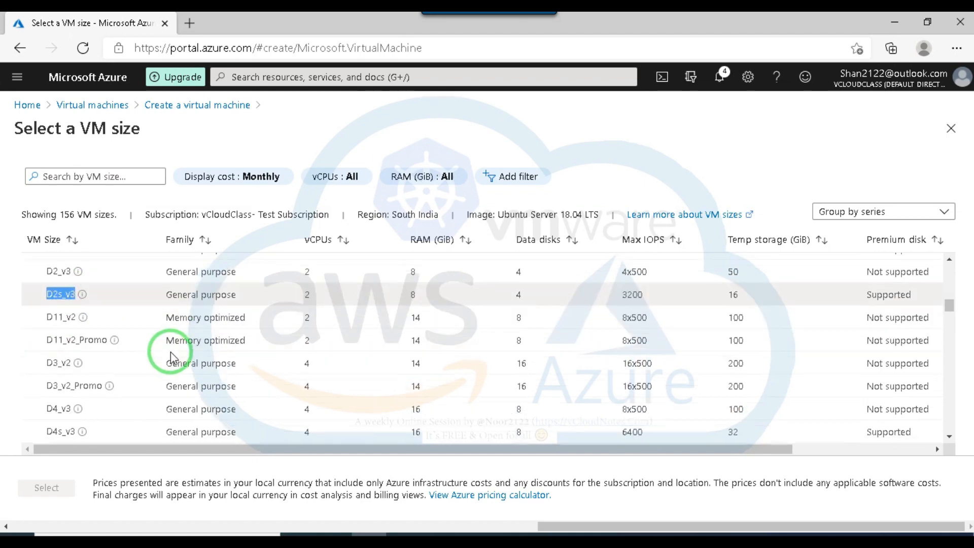
Look through the VM sizes listed for South India, checking their availability, family, vCPUs and RAM.
scroll(170, 358, up, 5)
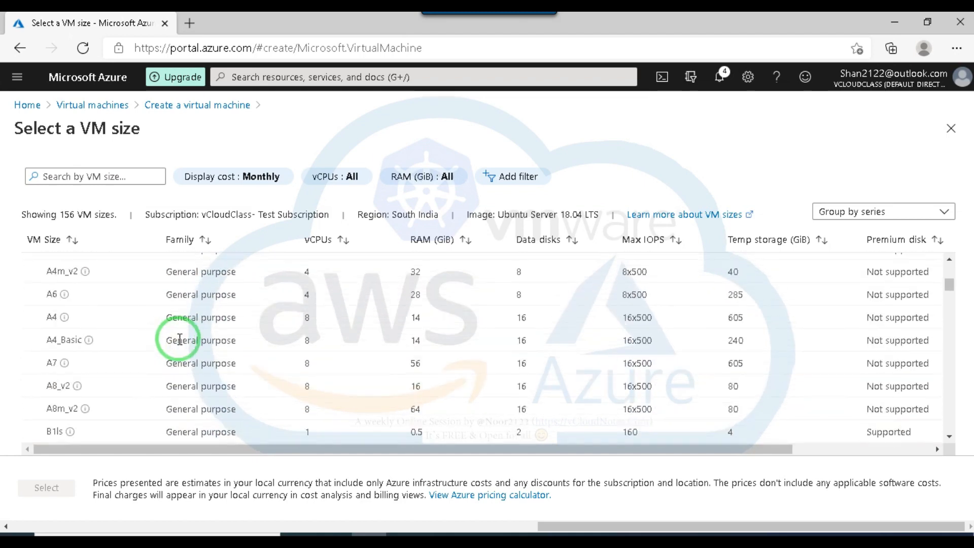
scroll(174, 340, down, 3)
scroll(175, 336, up, 6)
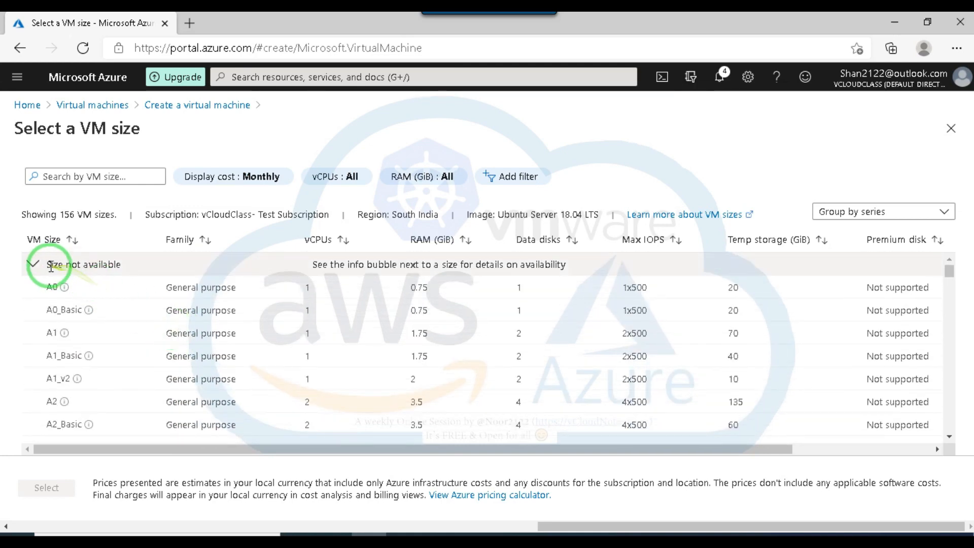
click(34, 264)
click(33, 264)
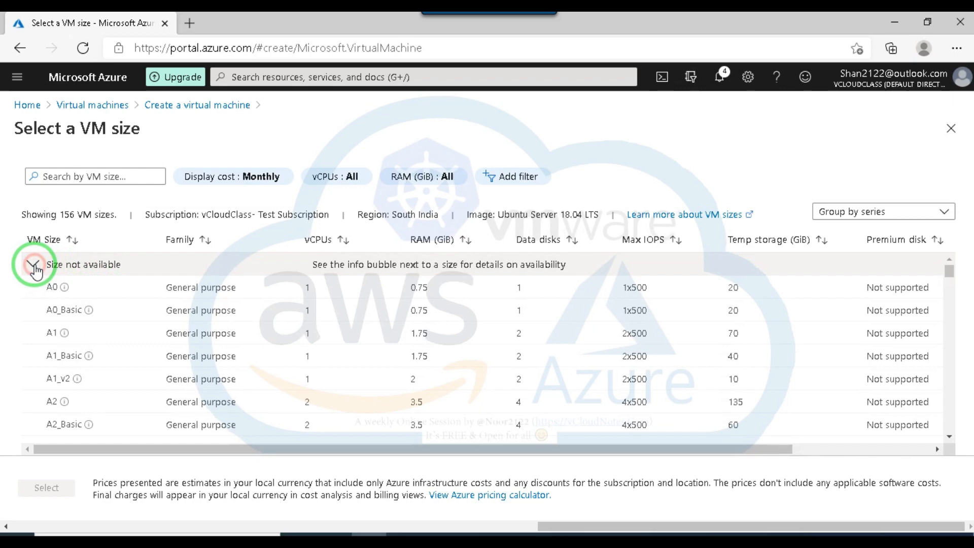
scroll(301, 308, down, 2)
scroll(302, 309, down, 4)
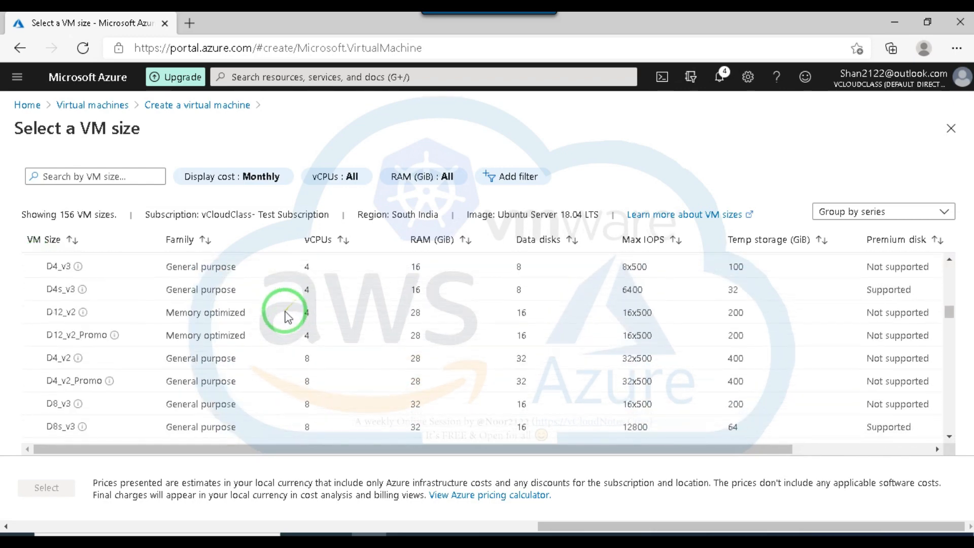
scroll(293, 309, down, 15)
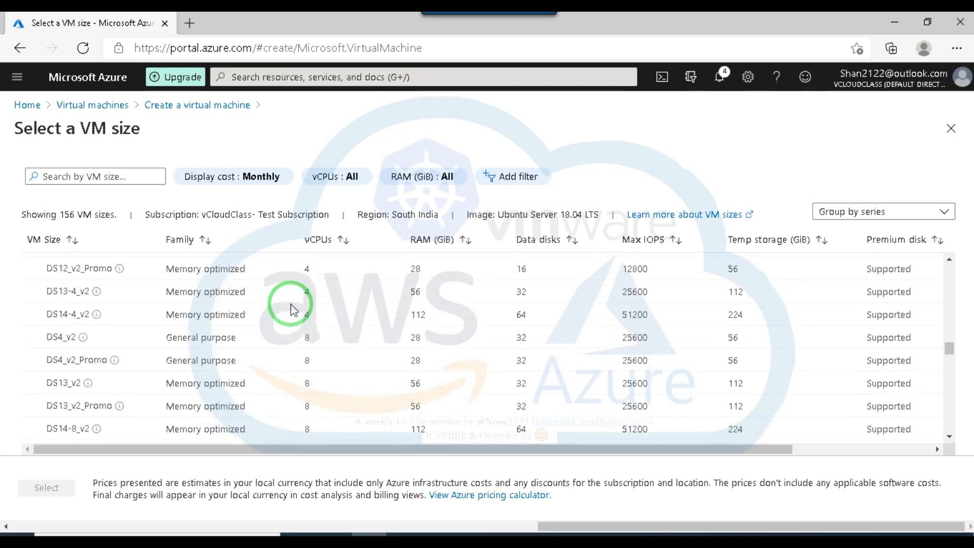
scroll(296, 308, down, 15)
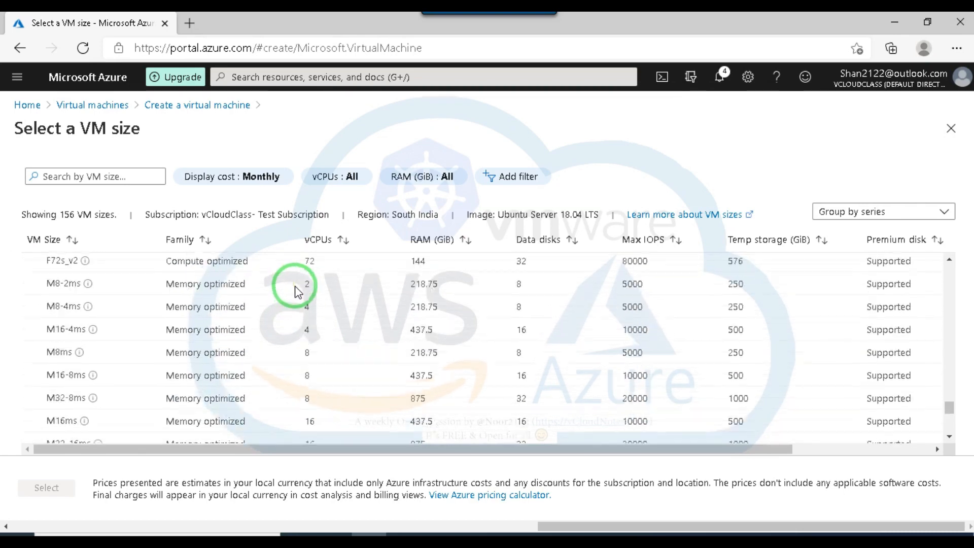
scroll(296, 295, down, 3)
scroll(293, 295, up, 15)
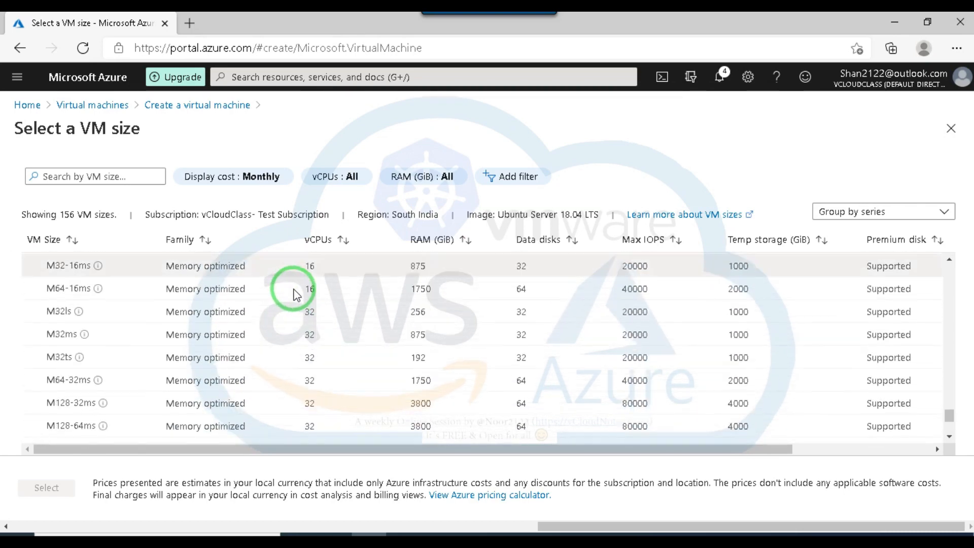
scroll(292, 291, up, 10)
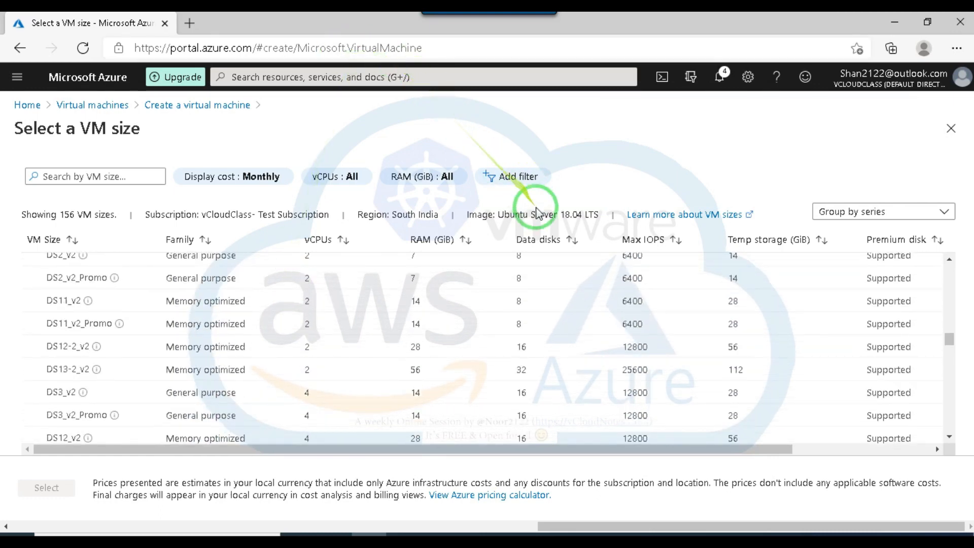
scroll(147, 320, up, 10)
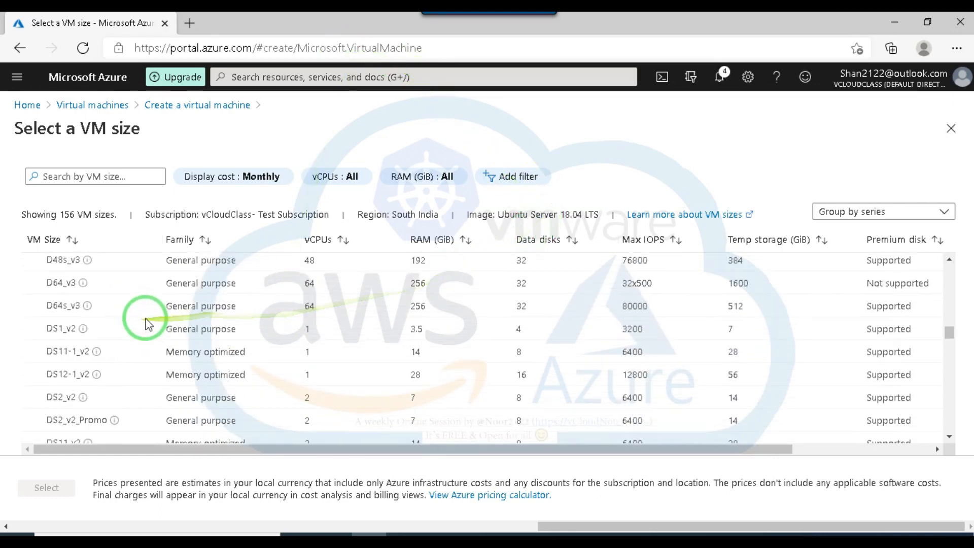
scroll(151, 321, up, 15)
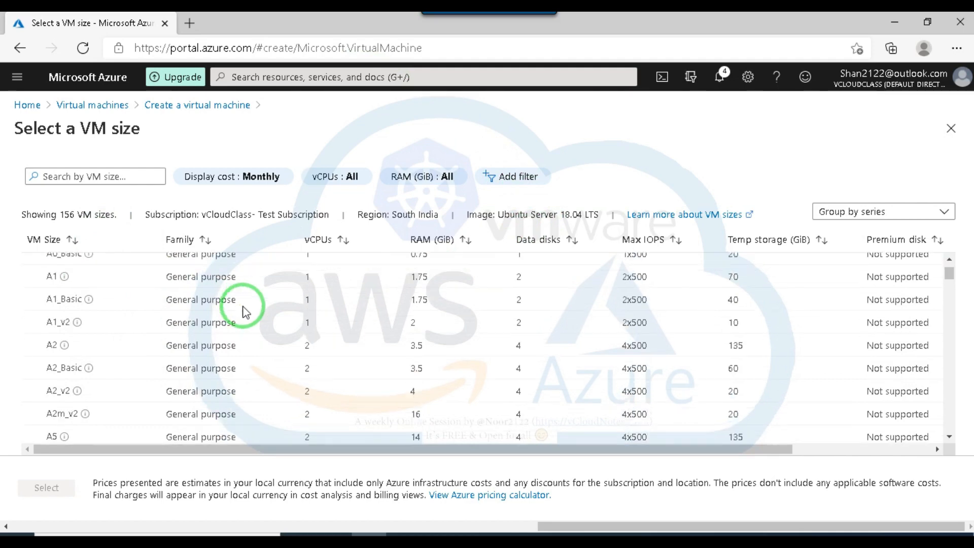
scroll(243, 311, down, 8)
scroll(240, 307, down, 15)
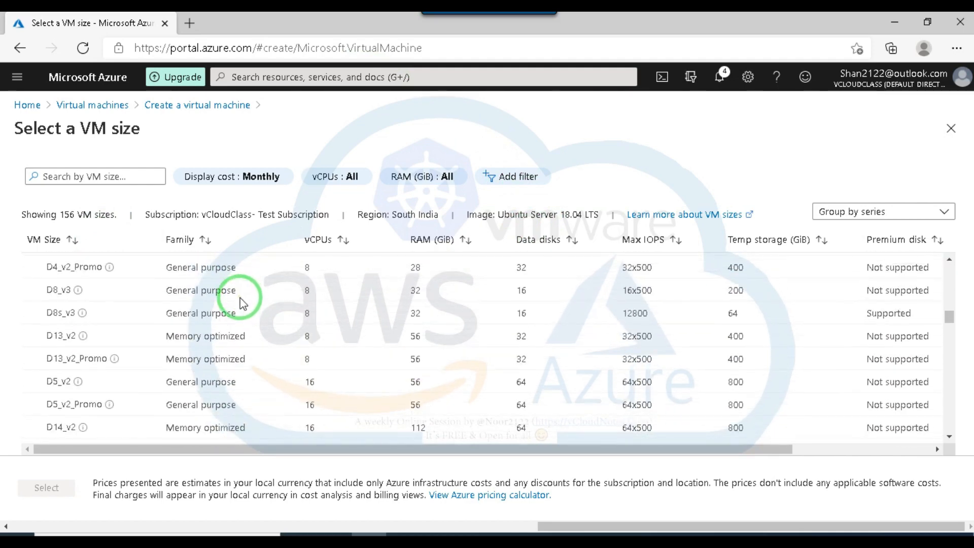
scroll(236, 280, down, 15)
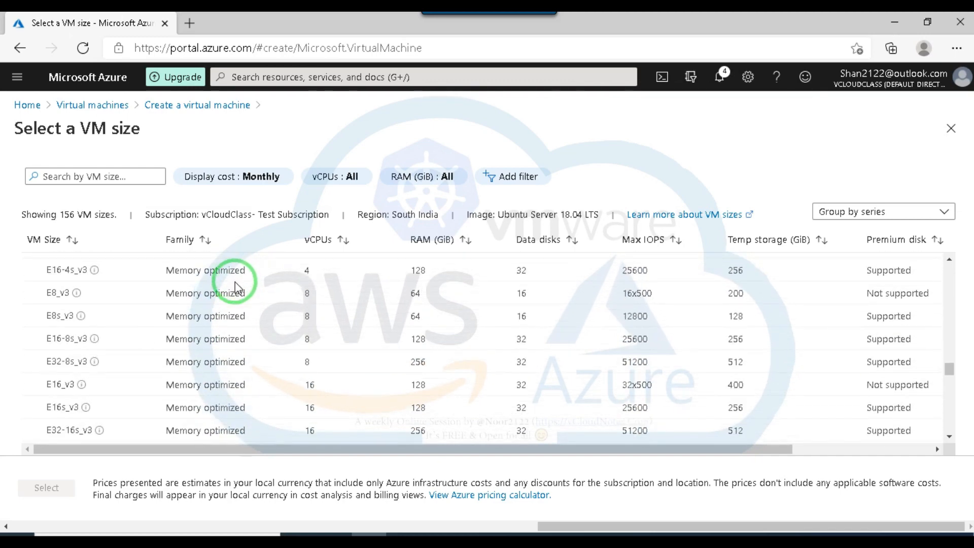
scroll(233, 279, down, 10)
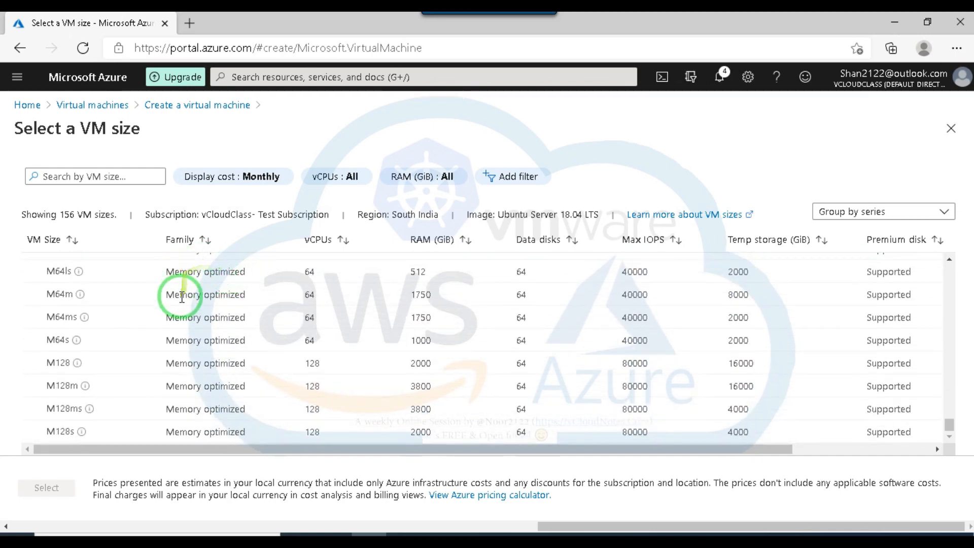
Try to select the D16s_v3 or D15_v2 size from the unavailable sizes.
scroll(182, 298, up, 12)
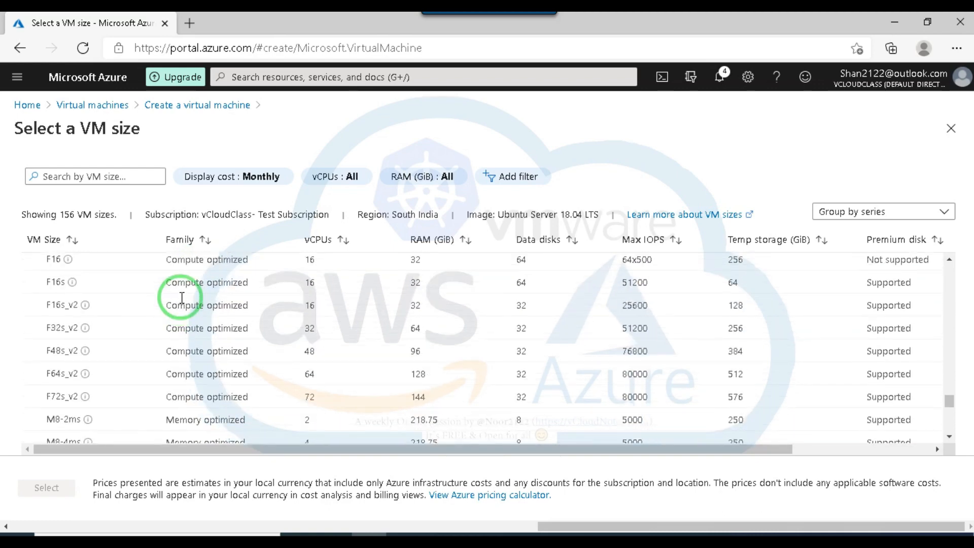
scroll(182, 297, up, 12)
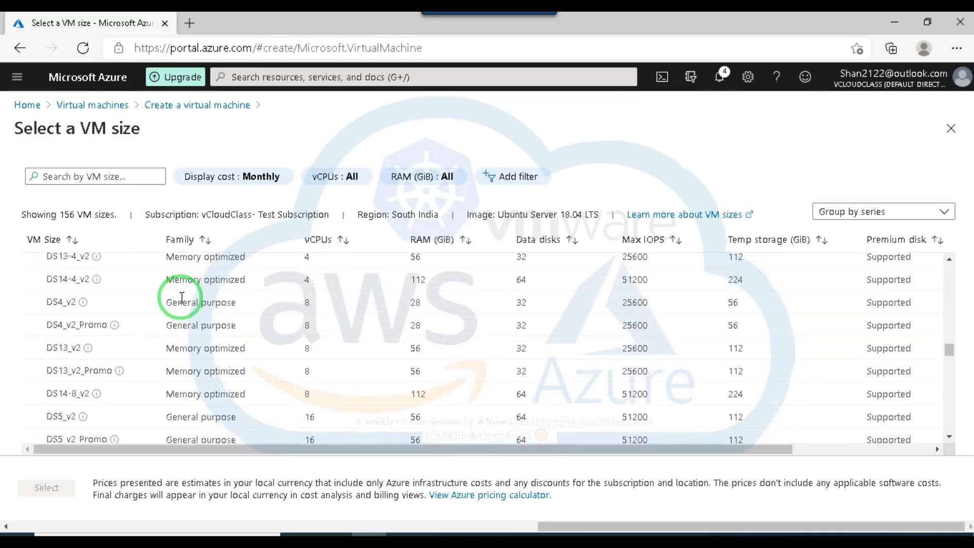
scroll(180, 259, up, 3)
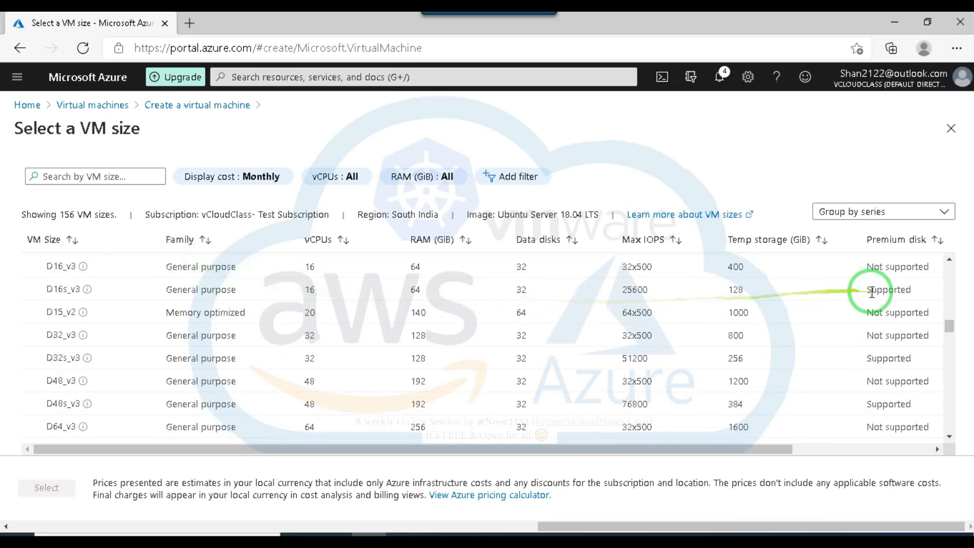
click(56, 284)
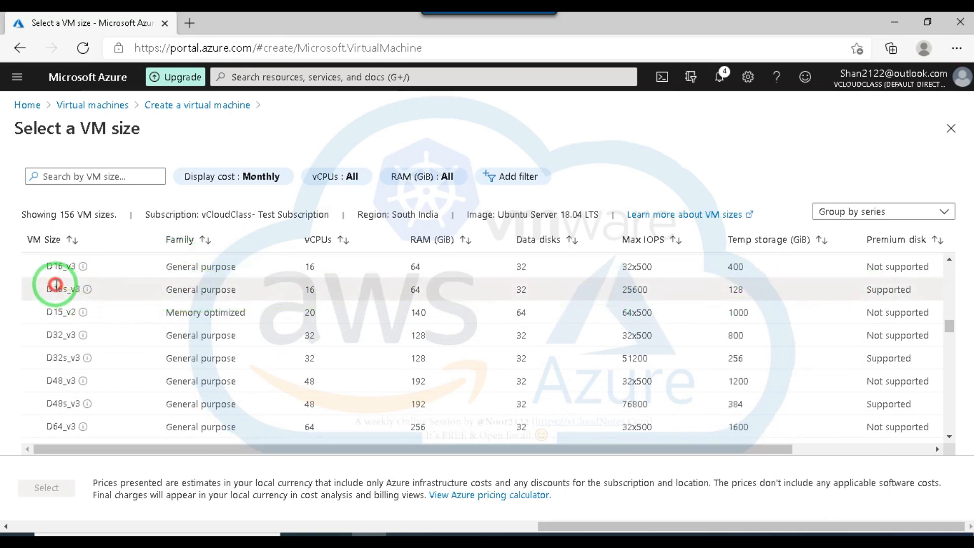
double_click(118, 303)
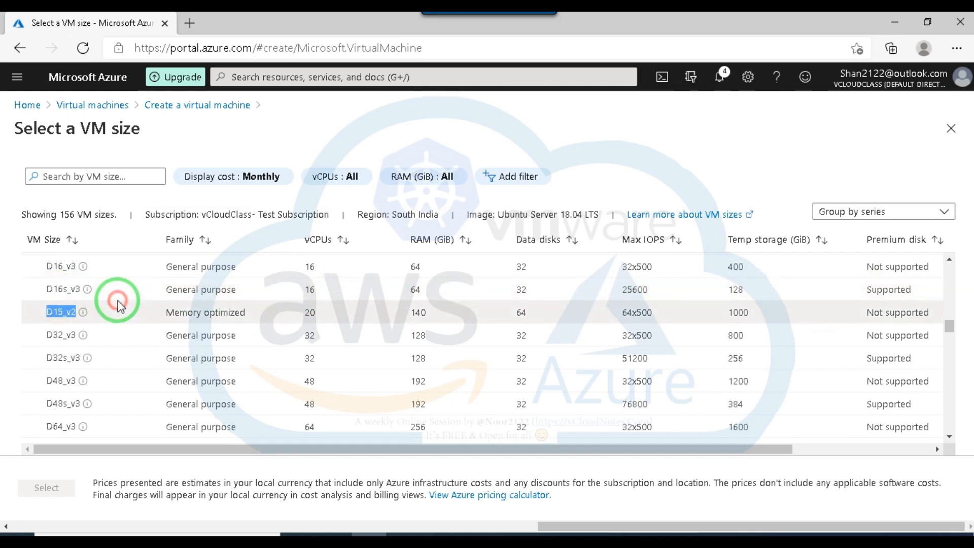
Look through the rest of the unavailable VM sizes for South India, from the A series to the M series.
click(61, 285)
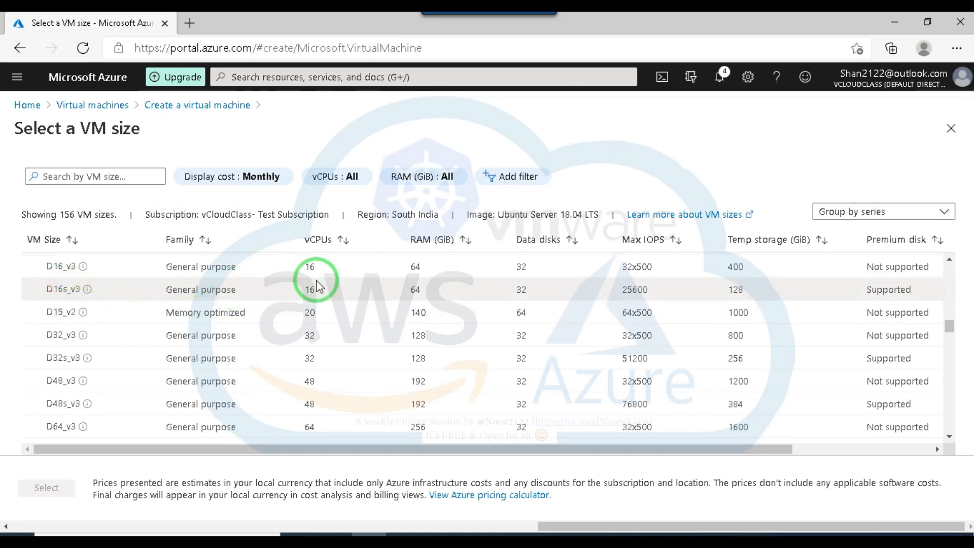
scroll(180, 292, down, 3)
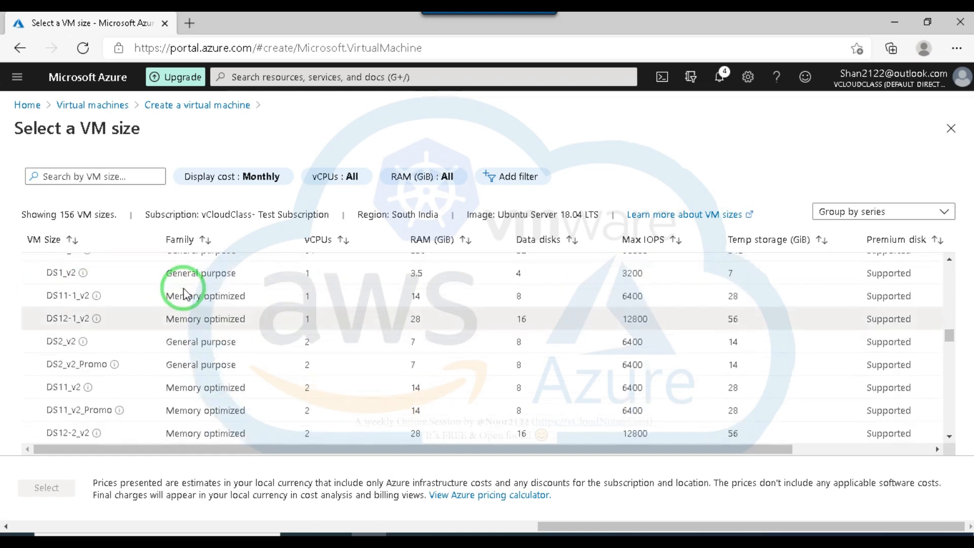
scroll(183, 290, up, 10)
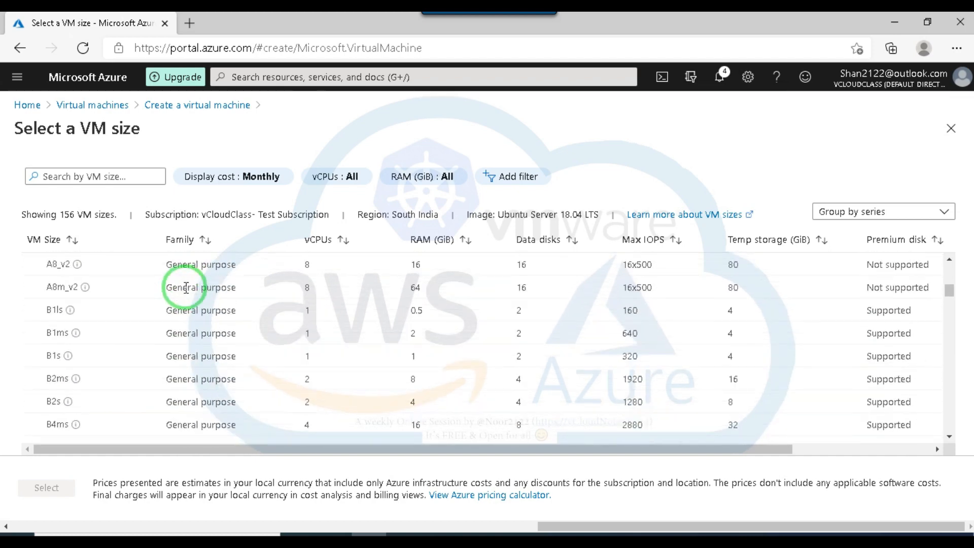
scroll(188, 289, up, 2)
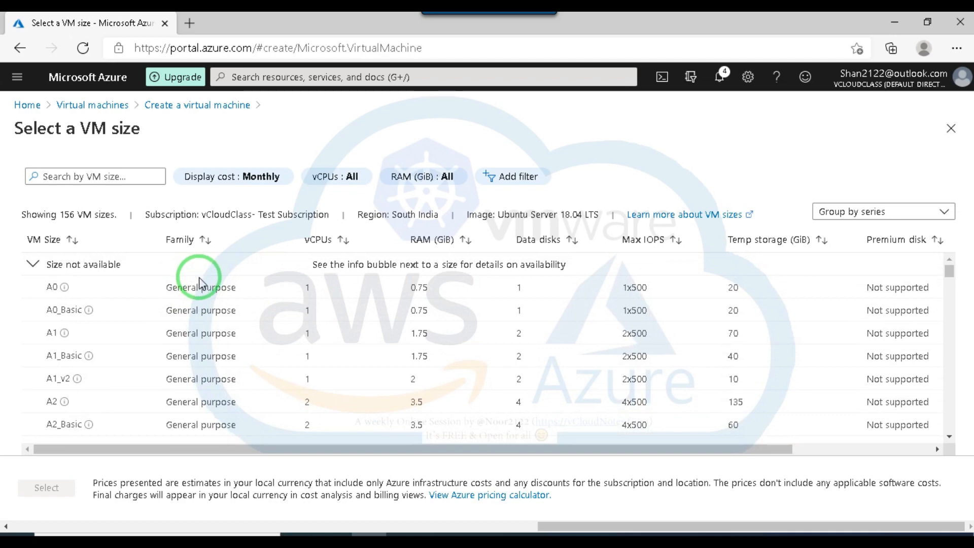
scroll(199, 283, down, 10)
scroll(208, 282, down, 10)
scroll(205, 283, down, 10)
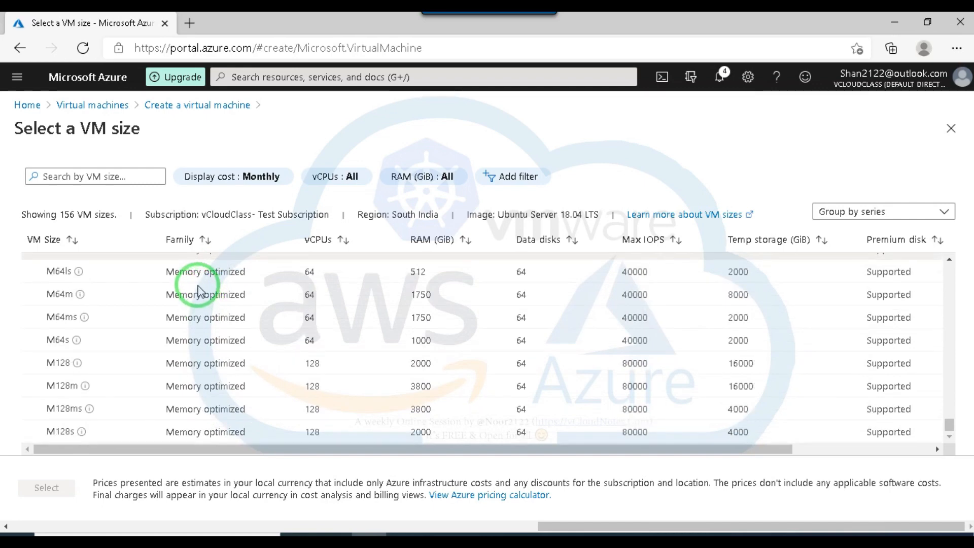
Discard the unsaved VM creation and open the VC-Test-vNet virtual network to check its location.
click(105, 106)
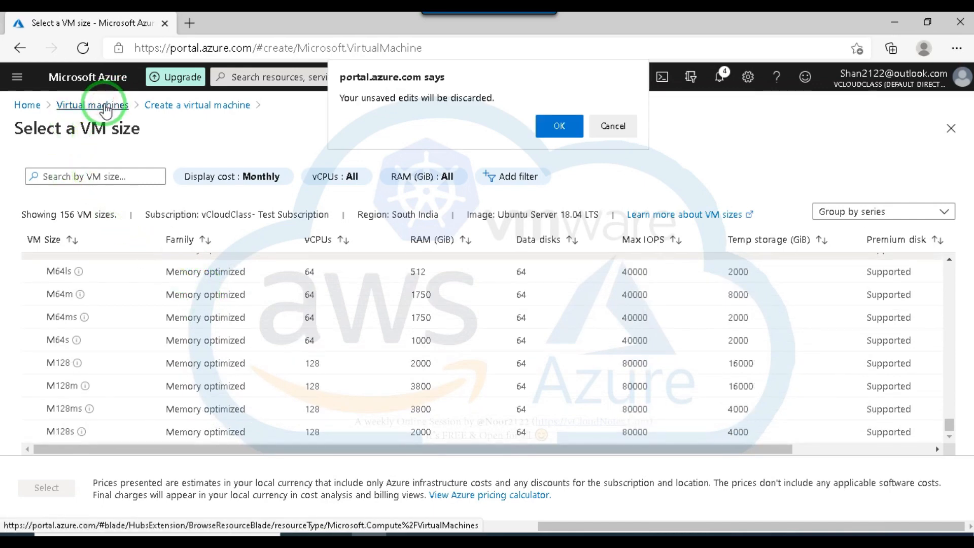
click(558, 126)
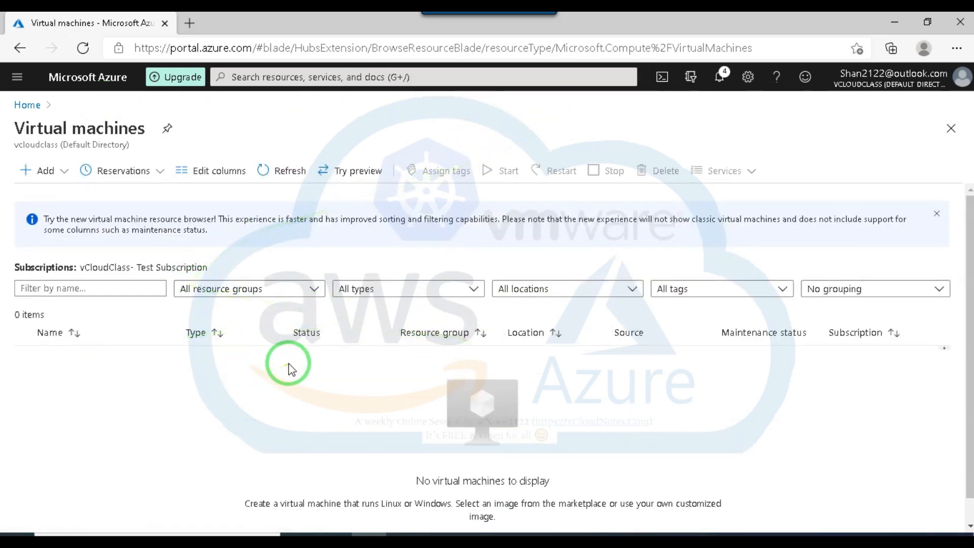
click(28, 105)
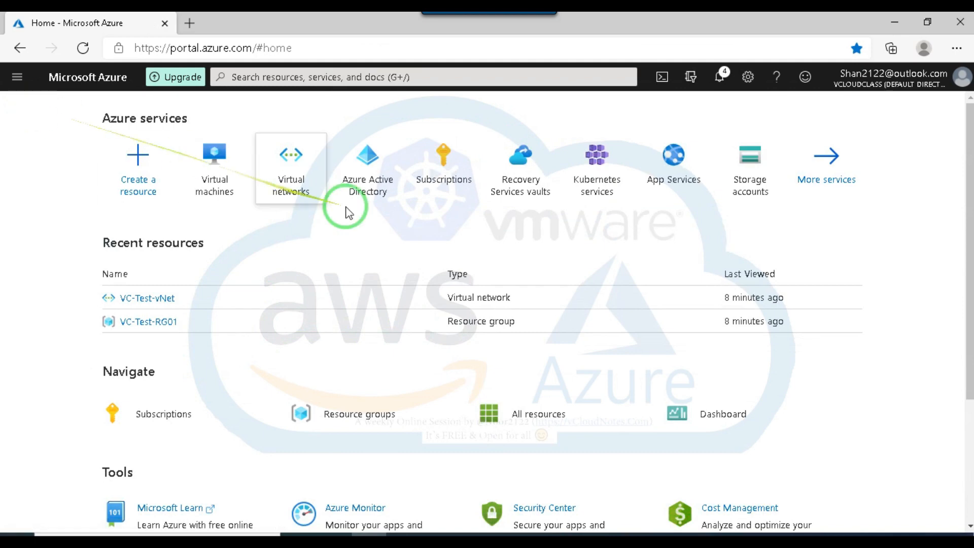
click(289, 158)
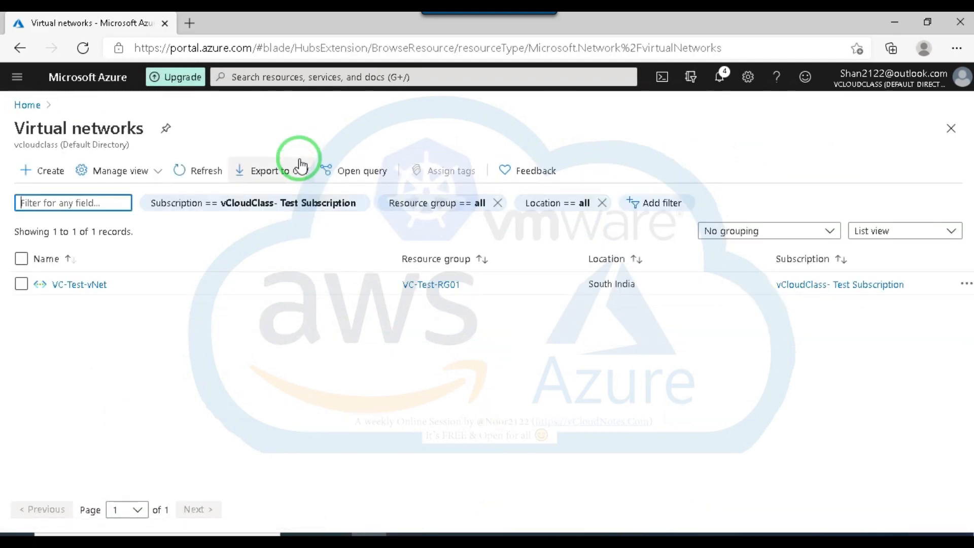
click(87, 283)
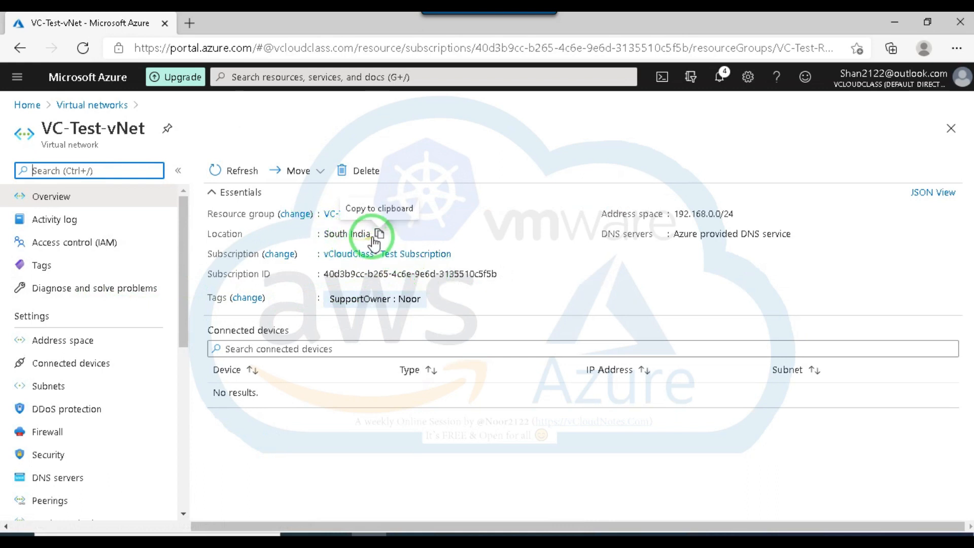
drag(370, 233, 319, 233)
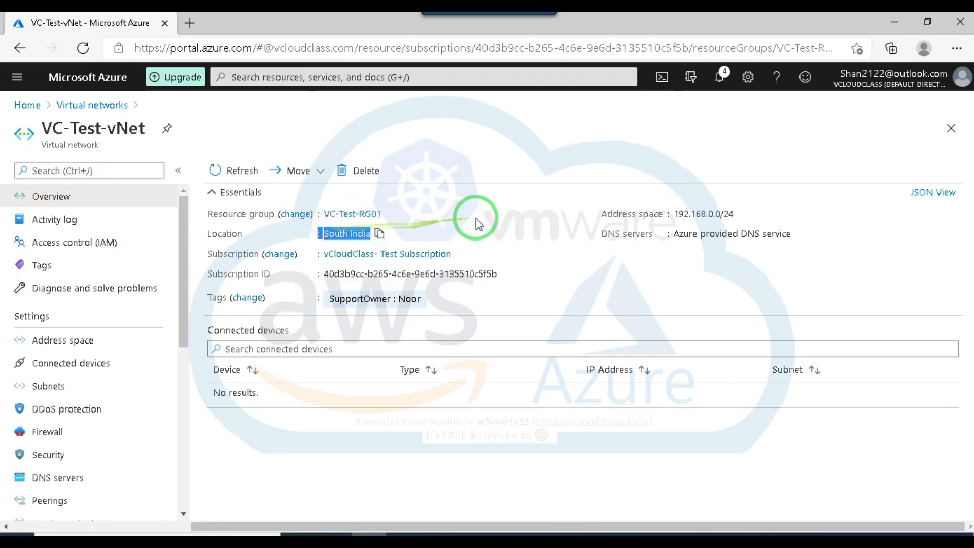
click(321, 172)
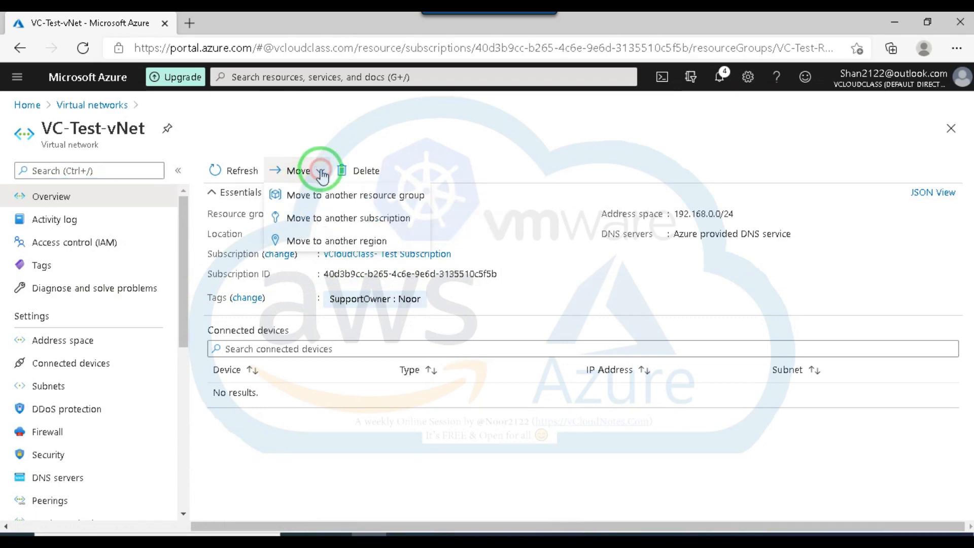
click(332, 241)
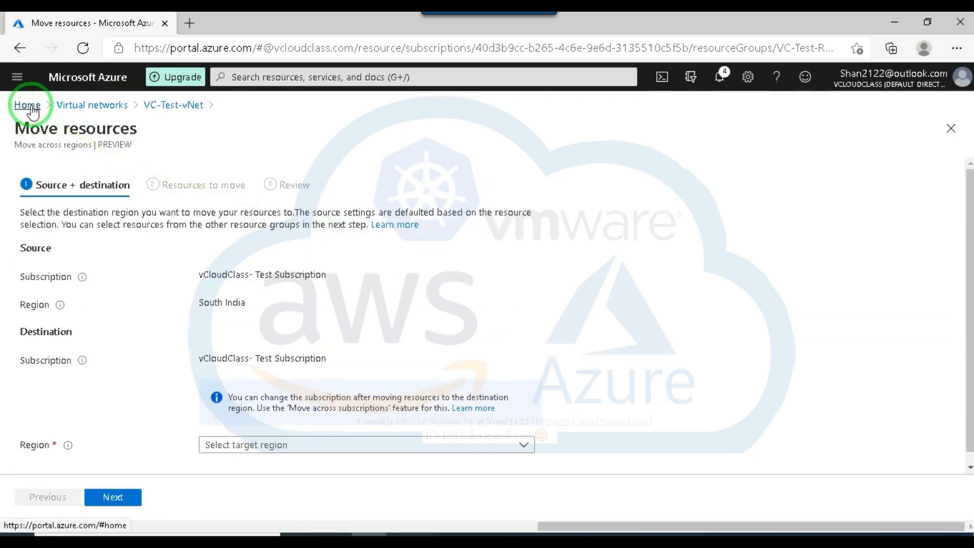
click(96, 108)
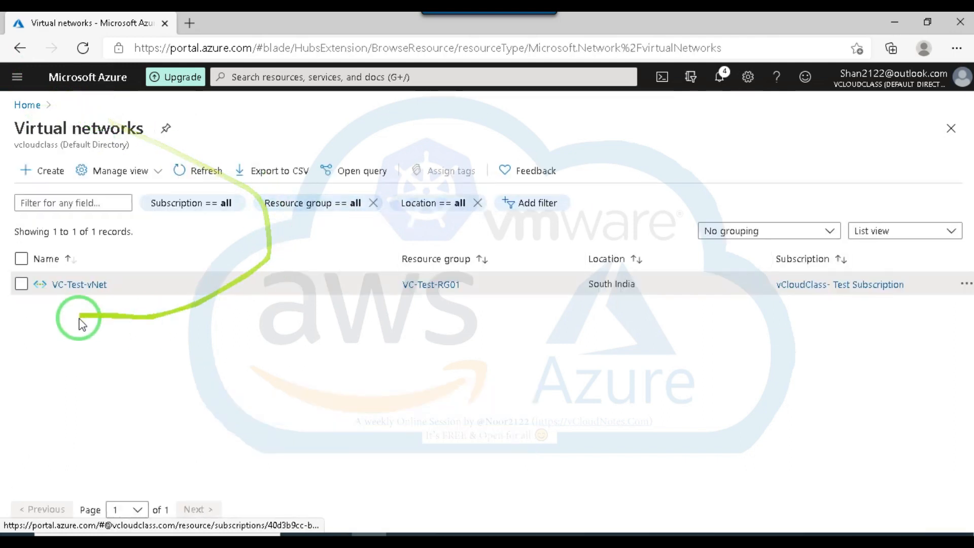
click(80, 285)
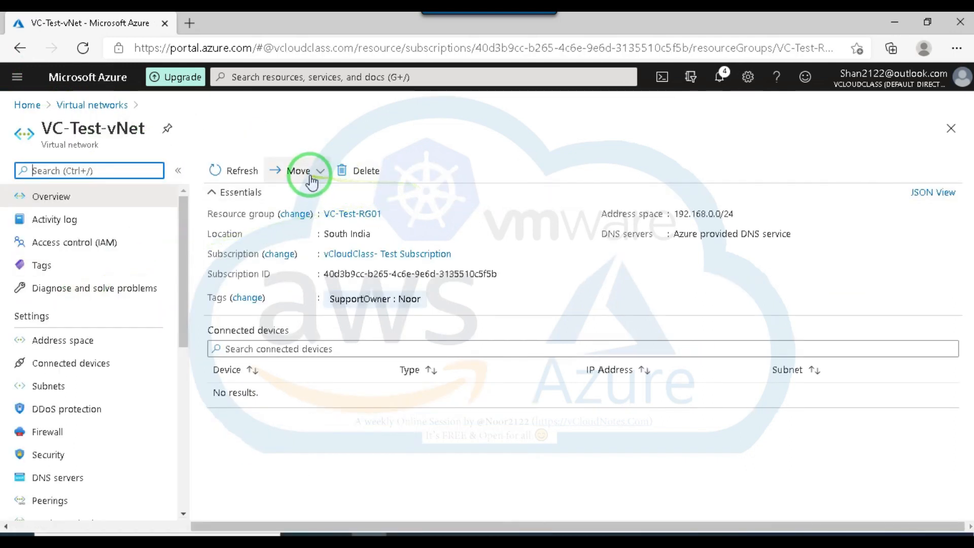
Start moving VC-Test-vNet to another region and choose East US as the destination region.
click(320, 173)
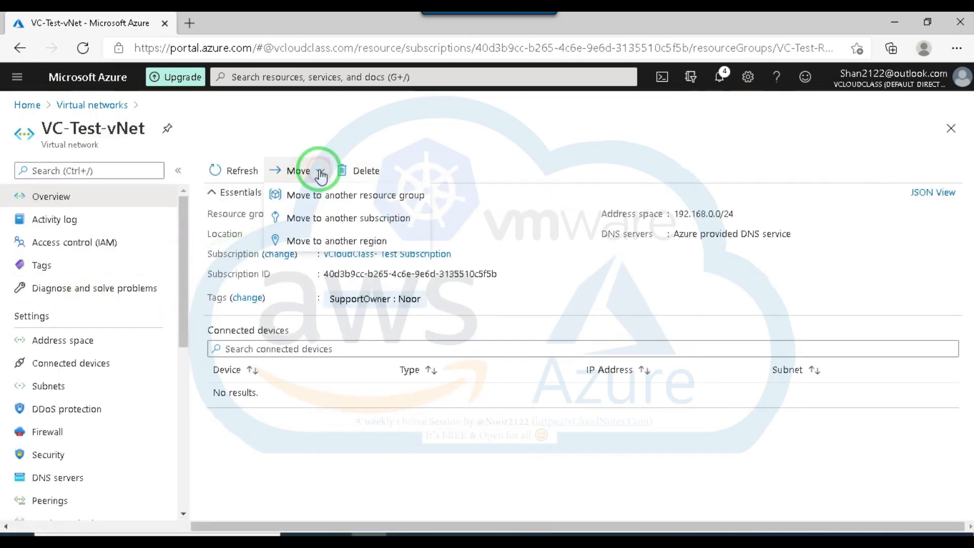
click(335, 241)
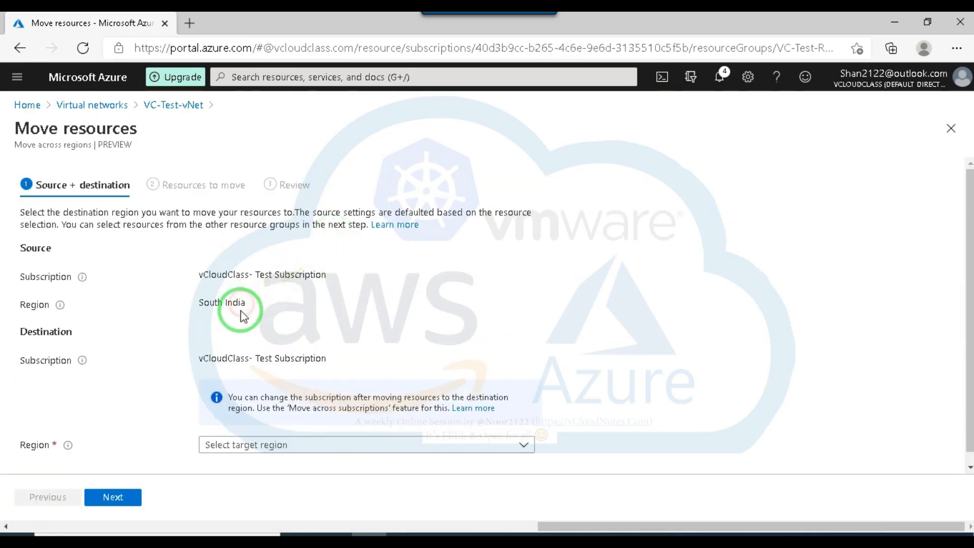
click(250, 338)
click(243, 326)
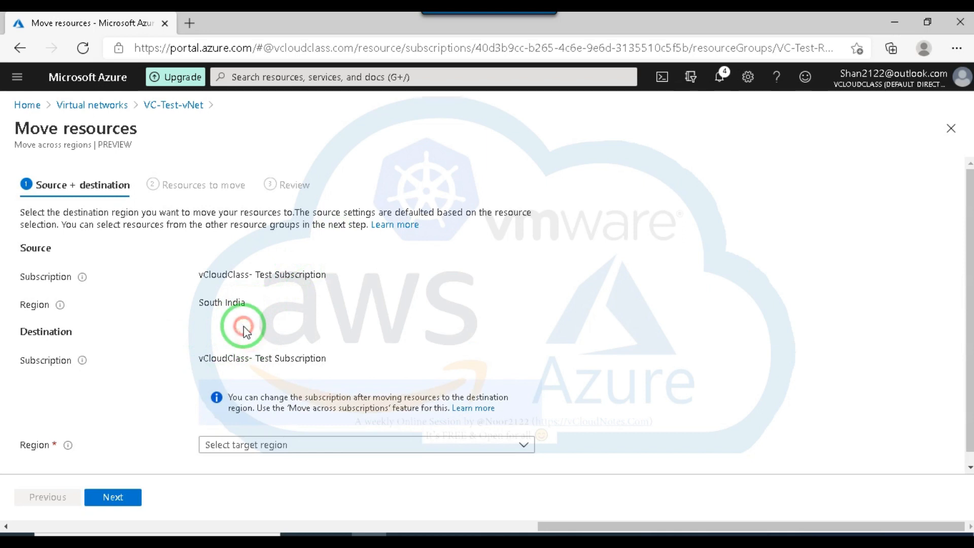
click(322, 444)
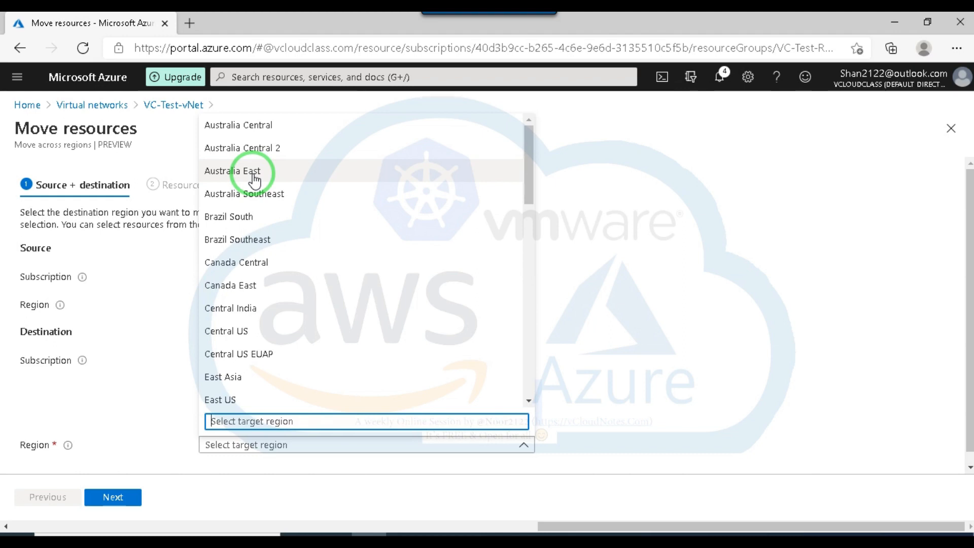
scroll(319, 293, down, 5)
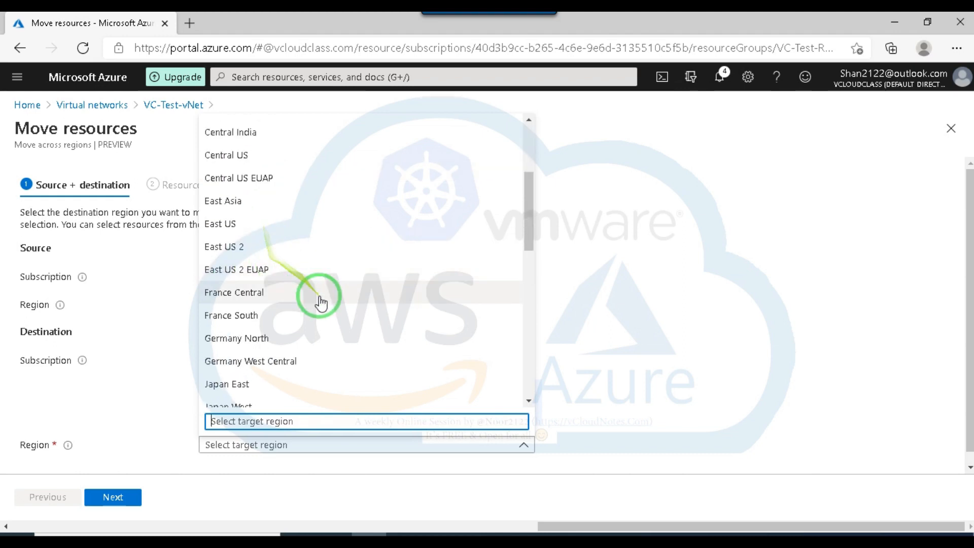
scroll(320, 293, up, 2)
click(237, 232)
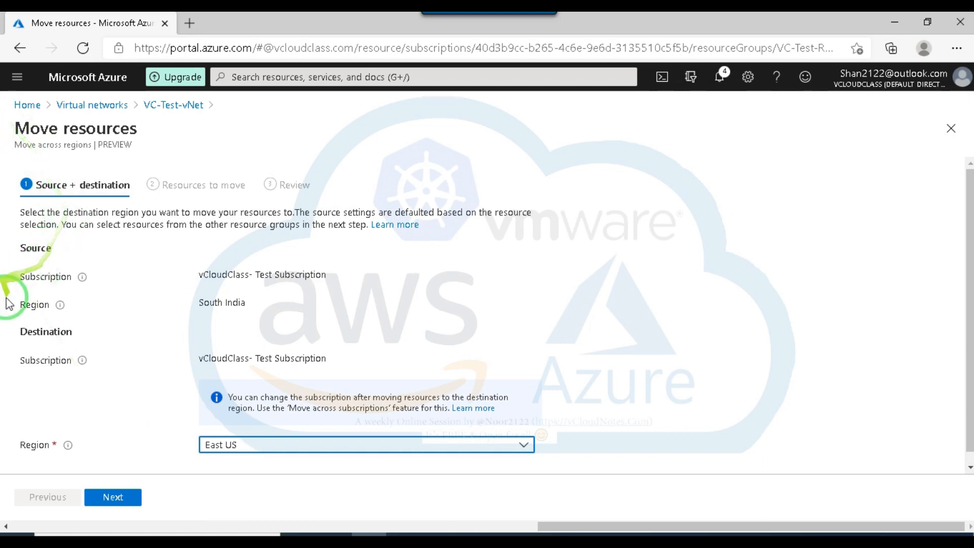
Keep VC-Test-vNet as the resource to move, continue to the review and try to proceed.
click(114, 498)
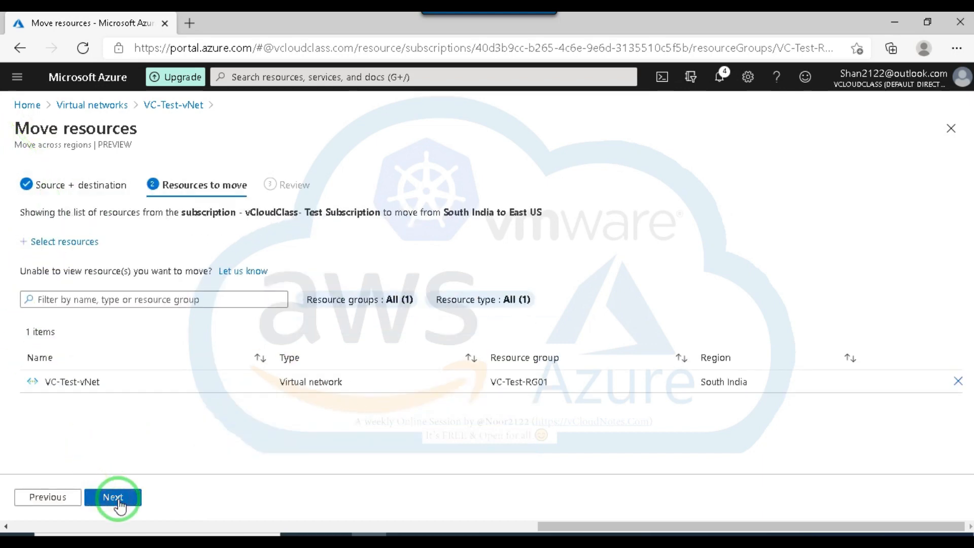
click(115, 499)
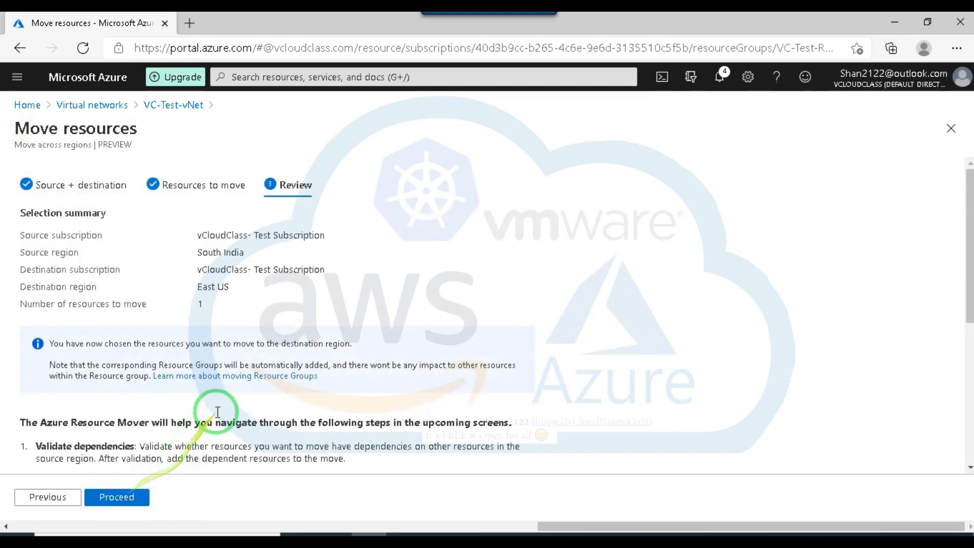
click(121, 499)
click(120, 499)
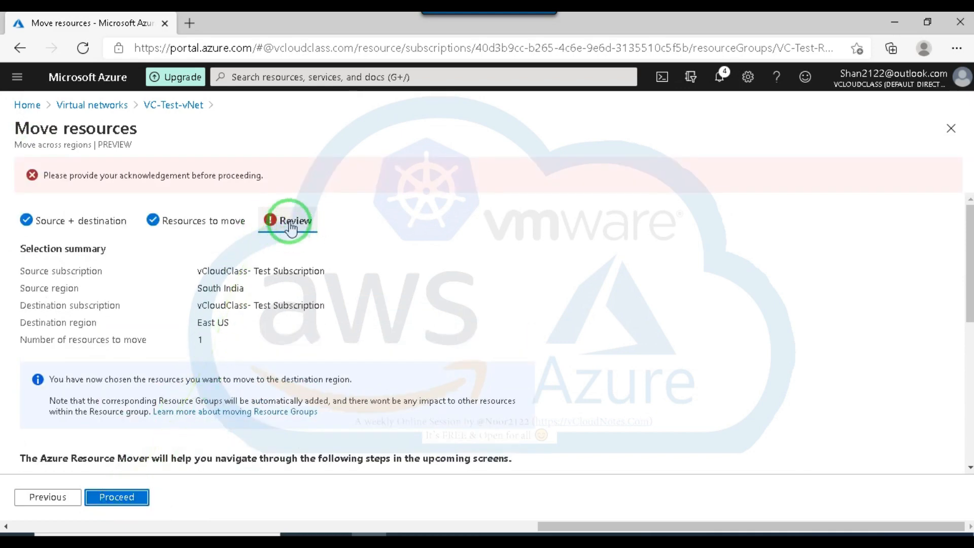
Acknowledge the metadata storage and managed identity permissions for the move, and proceed with it.
scroll(201, 277, down, 1)
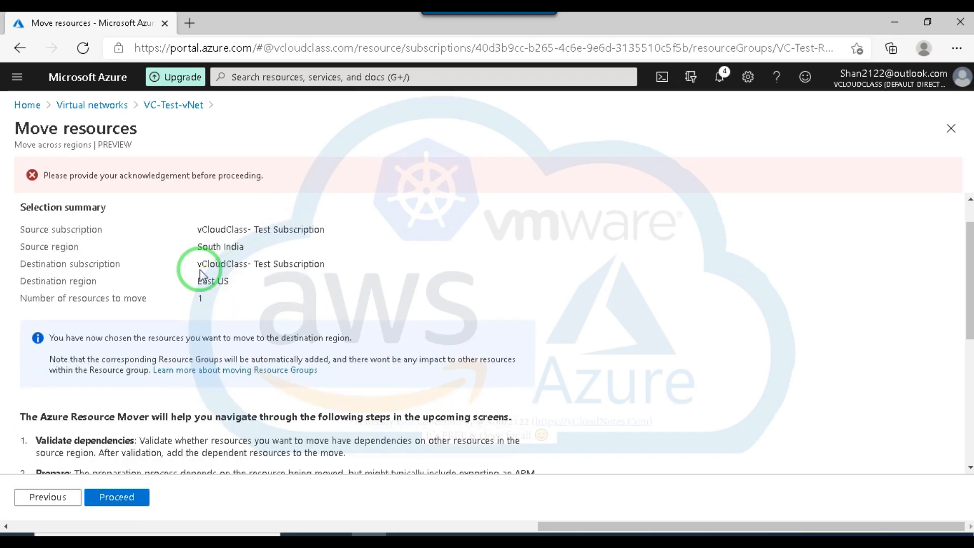
scroll(201, 276, up, 1)
scroll(250, 282, down, 2)
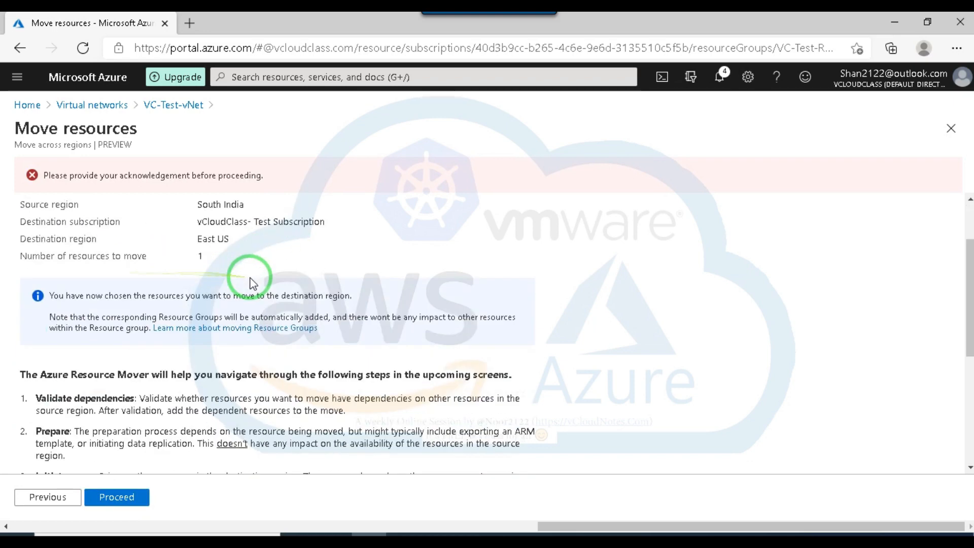
scroll(252, 283, down, 6)
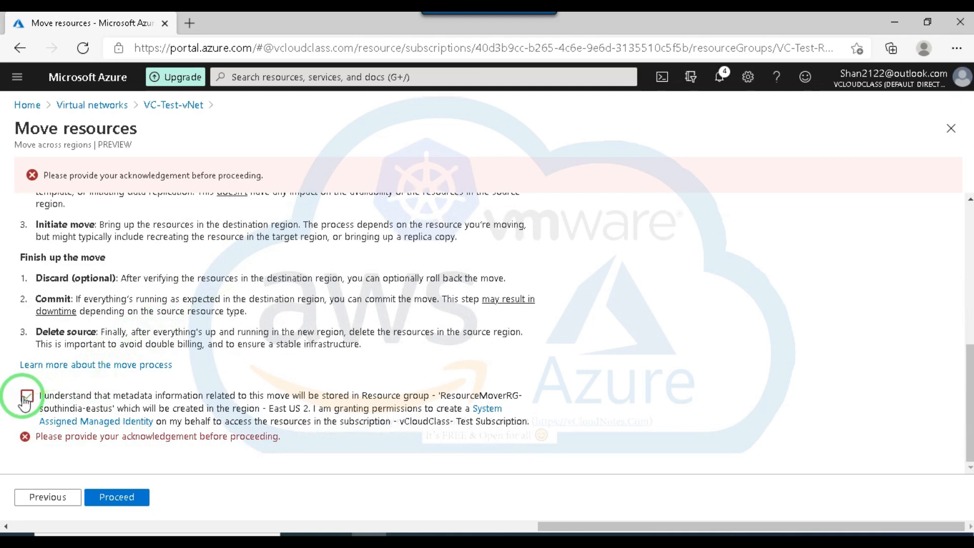
click(27, 397)
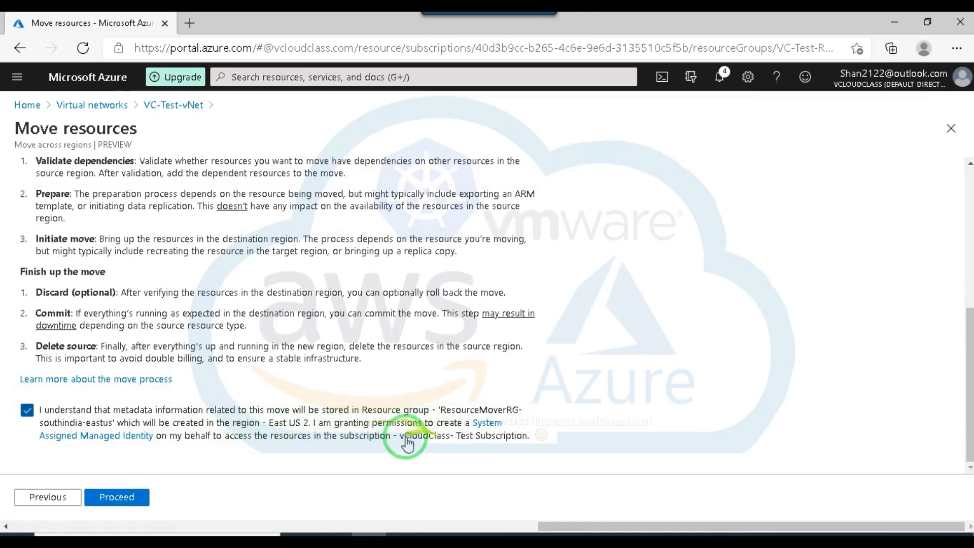
click(124, 497)
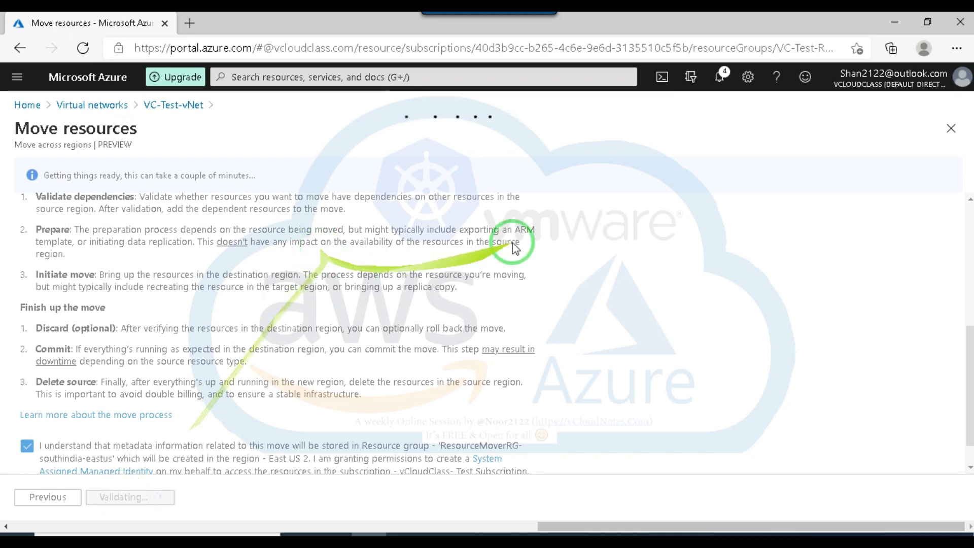
Check the portal notifications for the region move and close them again.
click(719, 81)
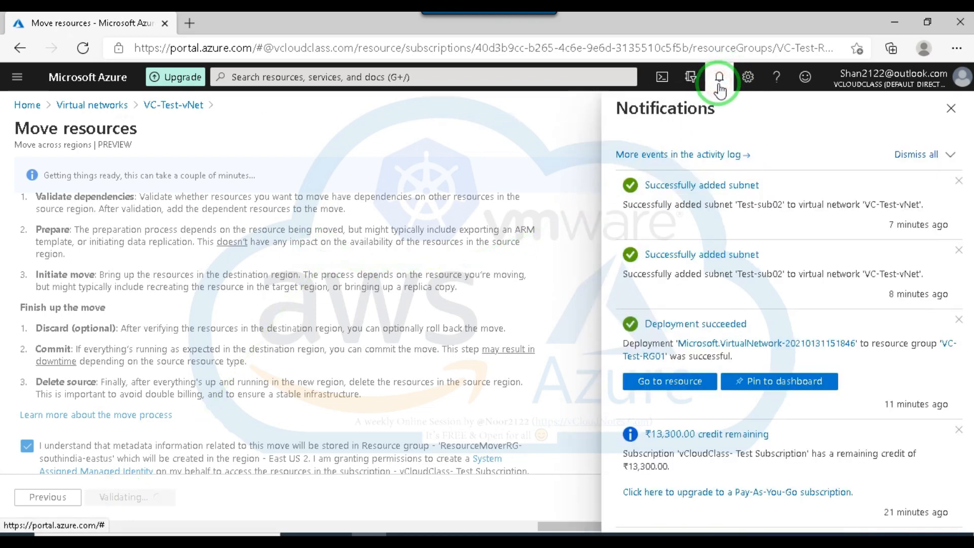
click(949, 116)
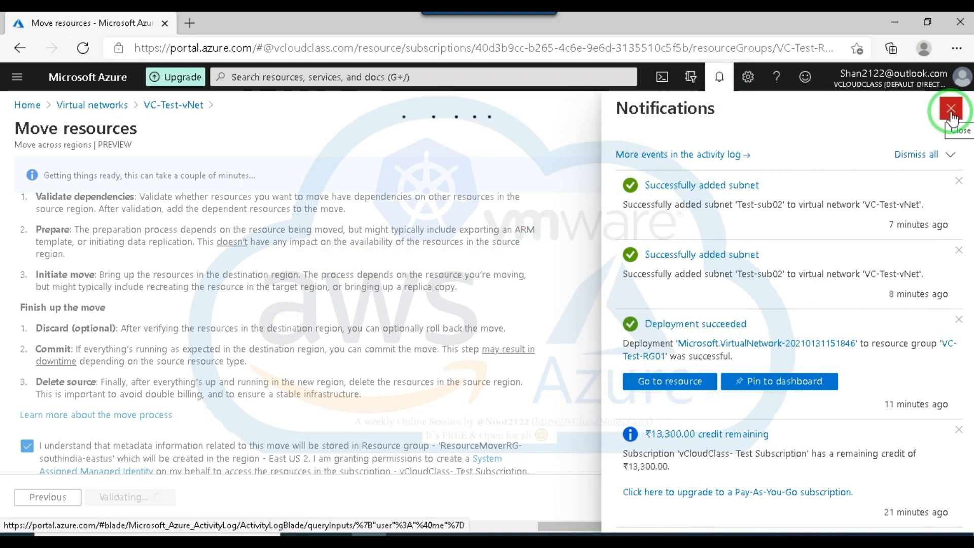
click(951, 116)
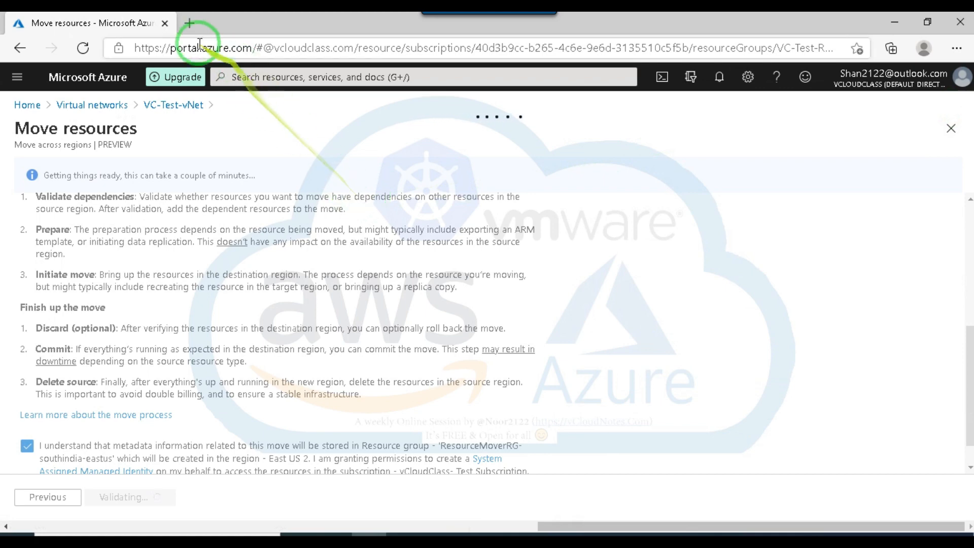
Open the Azure portal home in a second browser tab, leaving the region move running in the first.
right_click(85, 24)
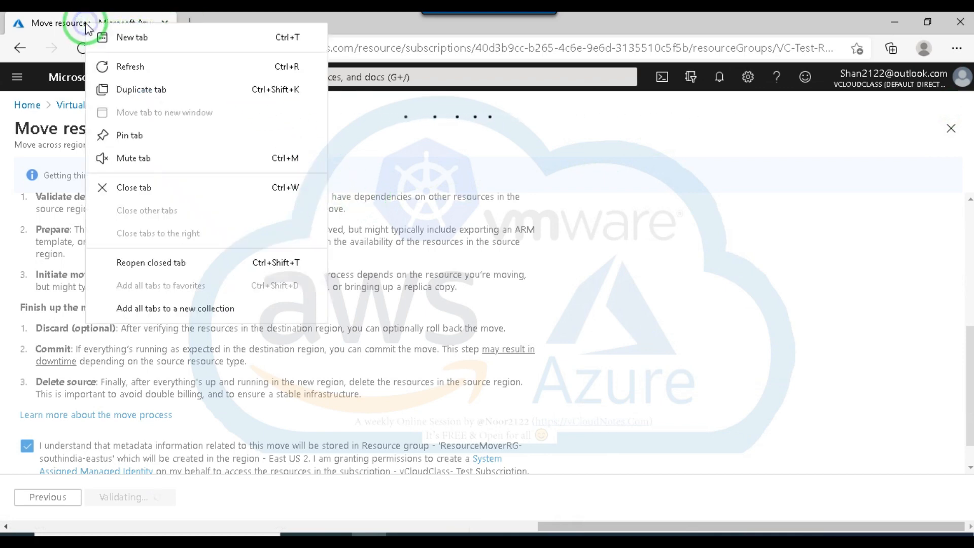
click(394, 19)
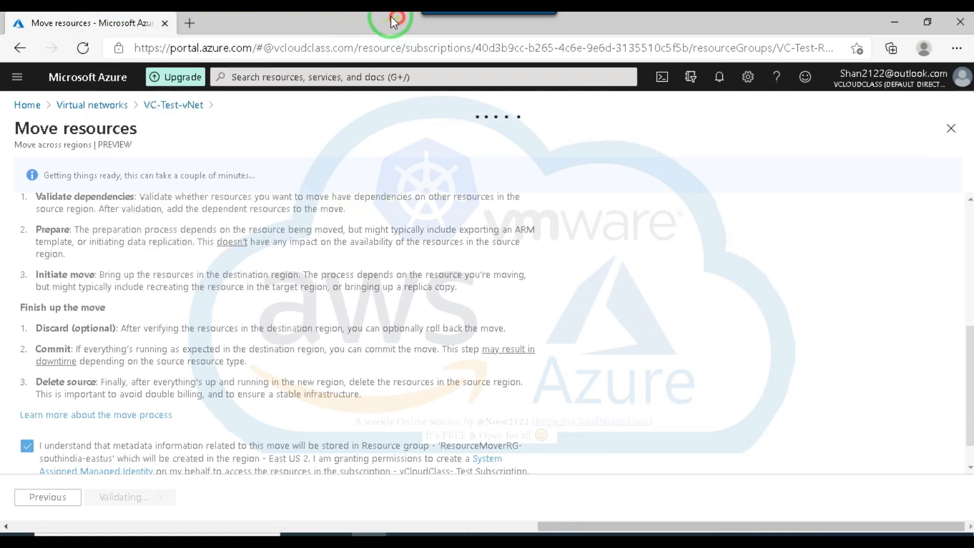
click(189, 23)
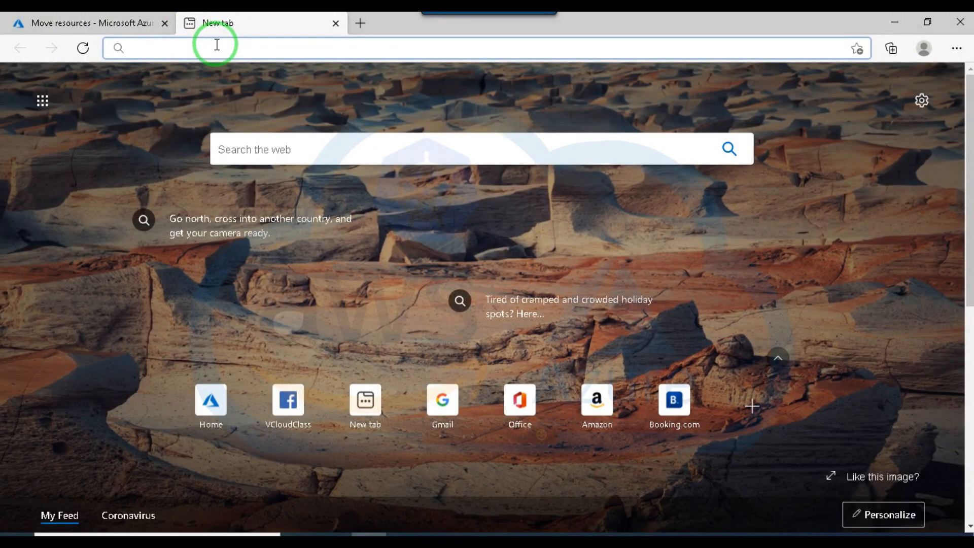
text(portal.azure.com/#home)
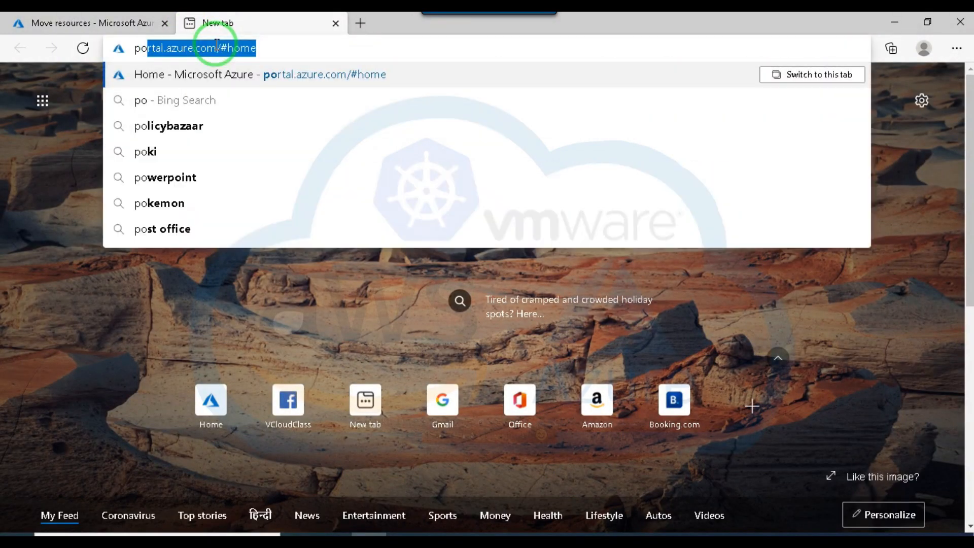
key(Return)
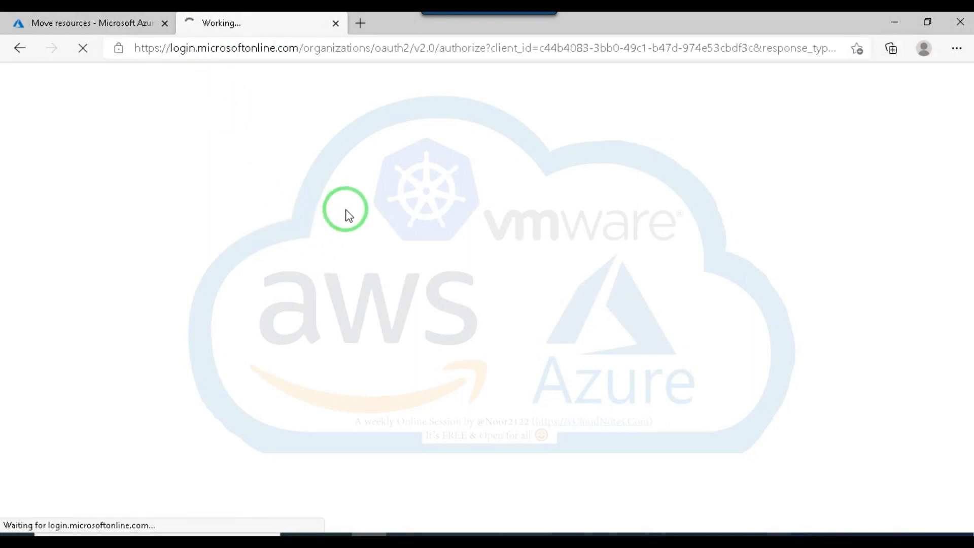
click(89, 23)
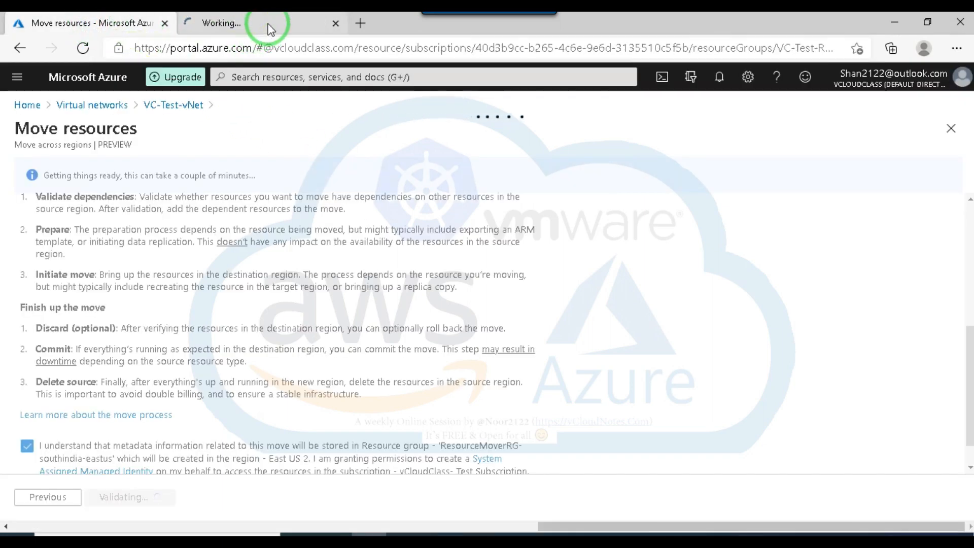
click(269, 26)
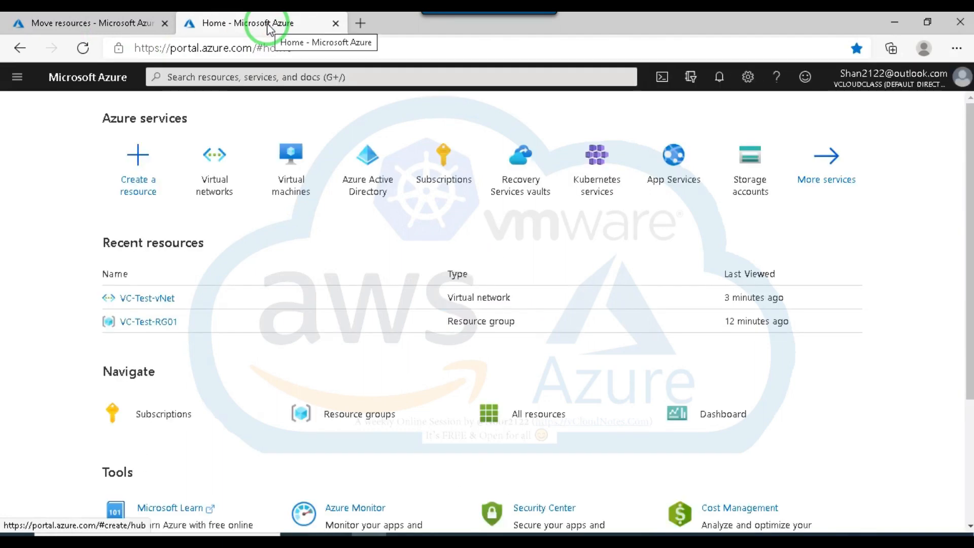
Start creating a new virtual network in the existing resource group VC-Test-RG01.
click(212, 164)
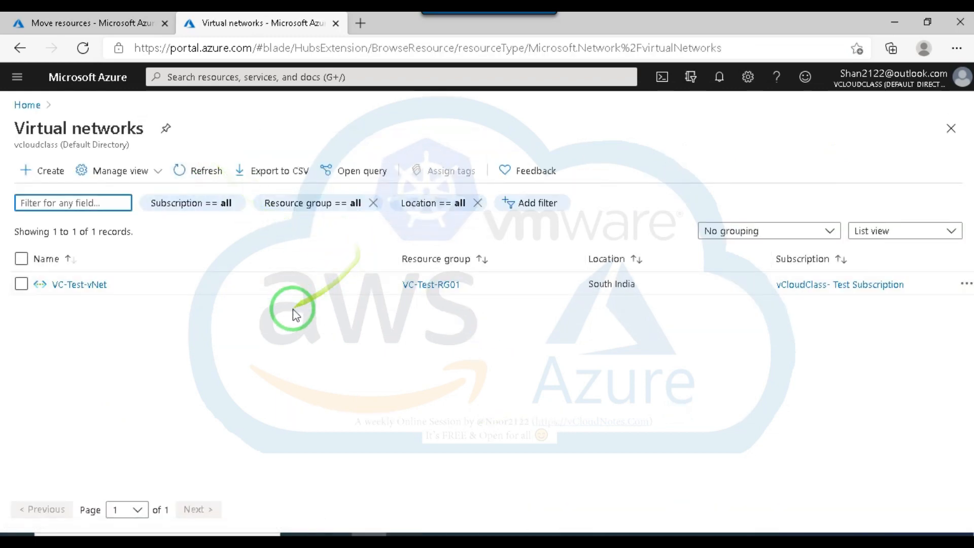
click(49, 175)
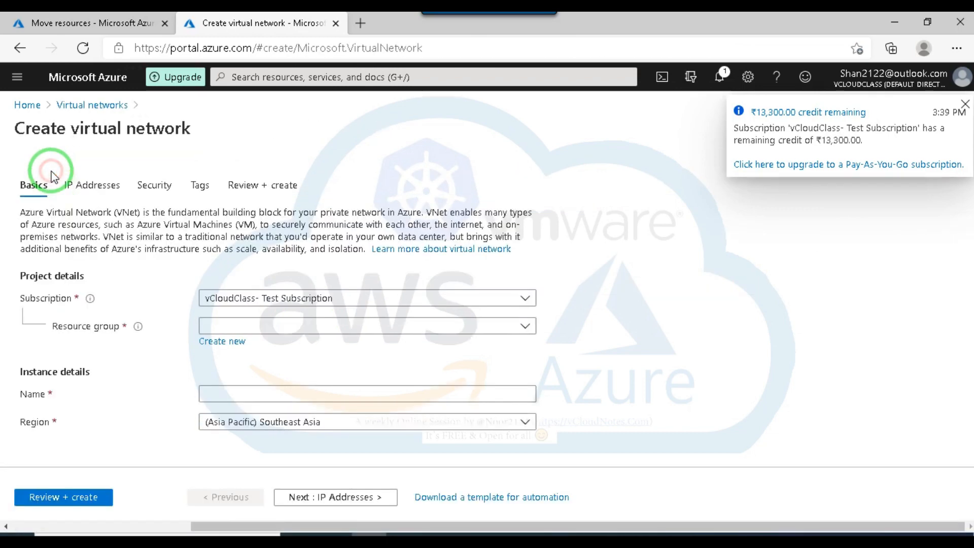
click(315, 326)
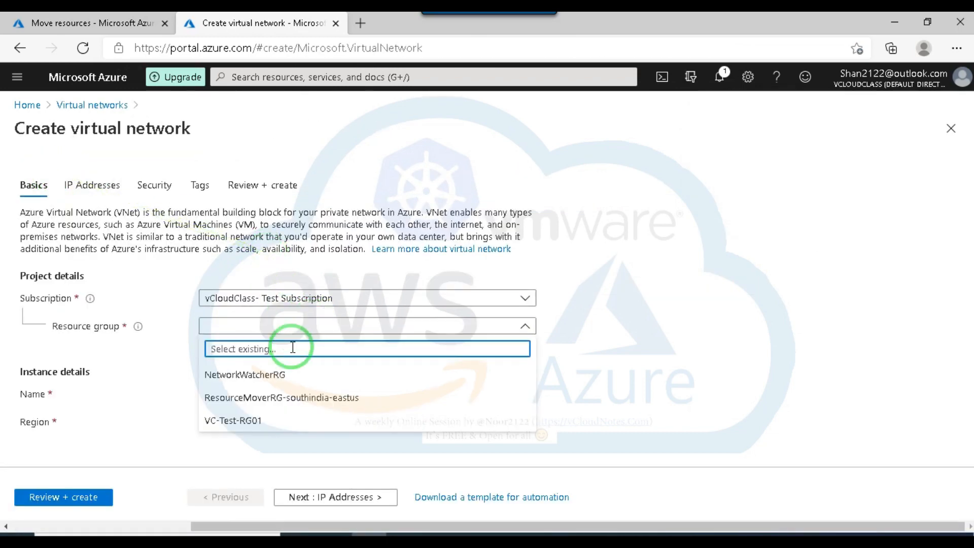
click(236, 421)
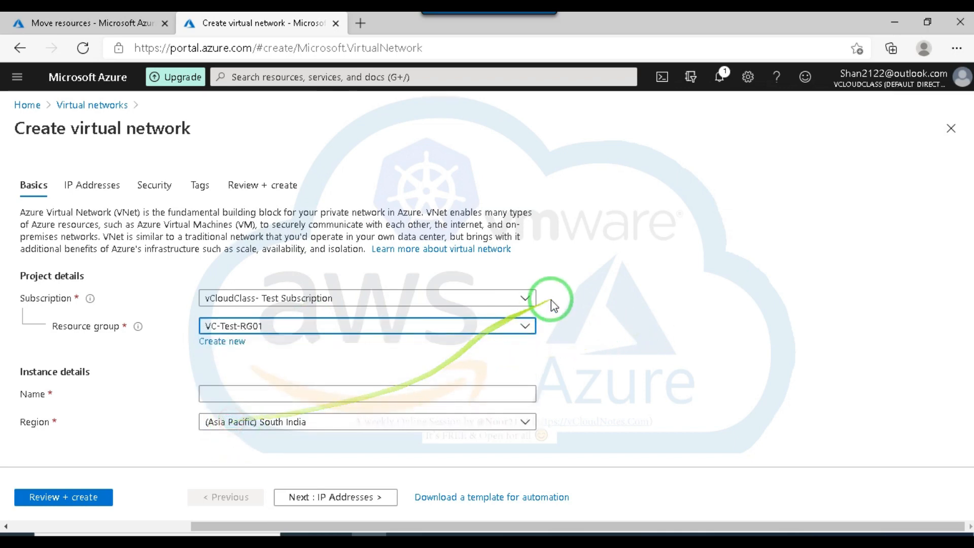
Set the new virtual network's region to (US) South Central US.
click(313, 422)
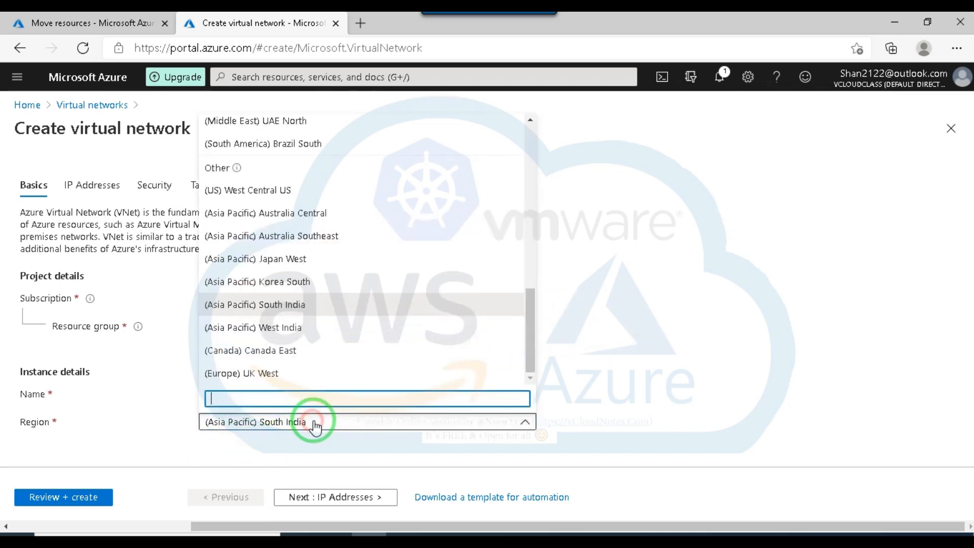
scroll(326, 320, up, 3)
scroll(330, 320, down, 2)
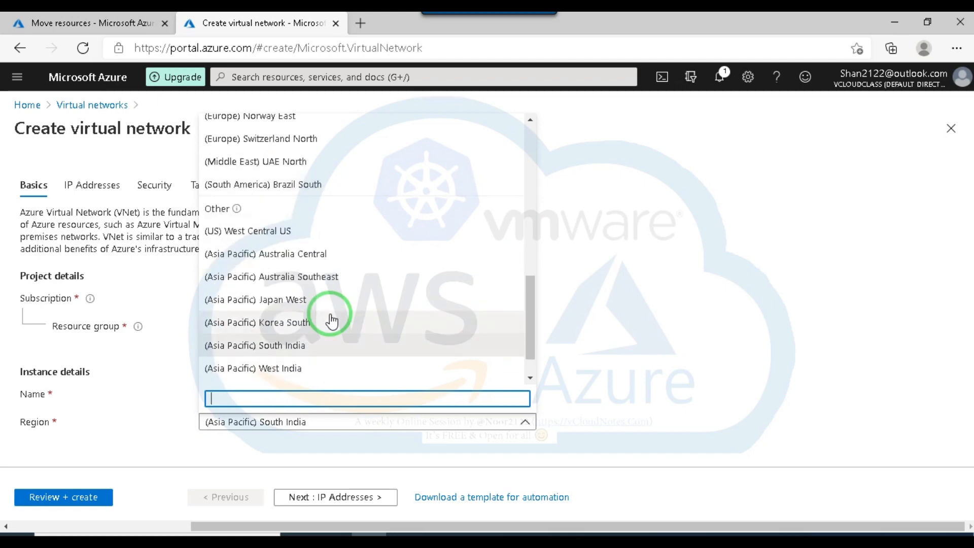
scroll(331, 320, up, 10)
scroll(331, 321, down, 1)
scroll(331, 322, up, 1)
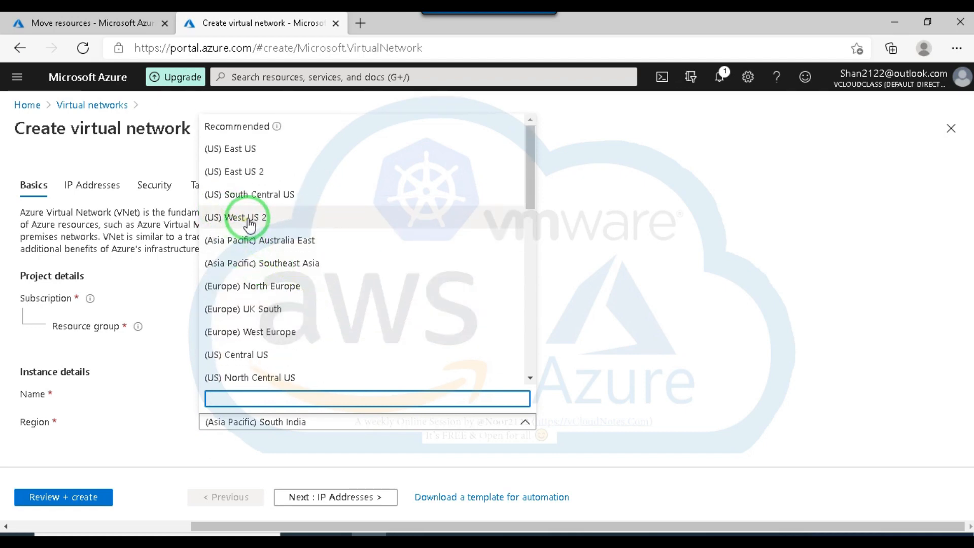
click(254, 195)
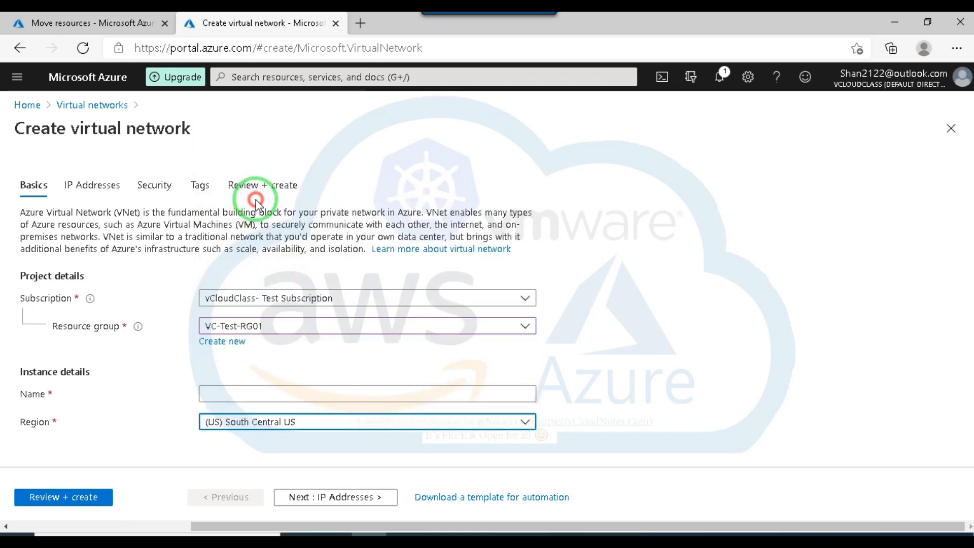
Name the new virtual network VC-Test-vNet-UC.
click(251, 398)
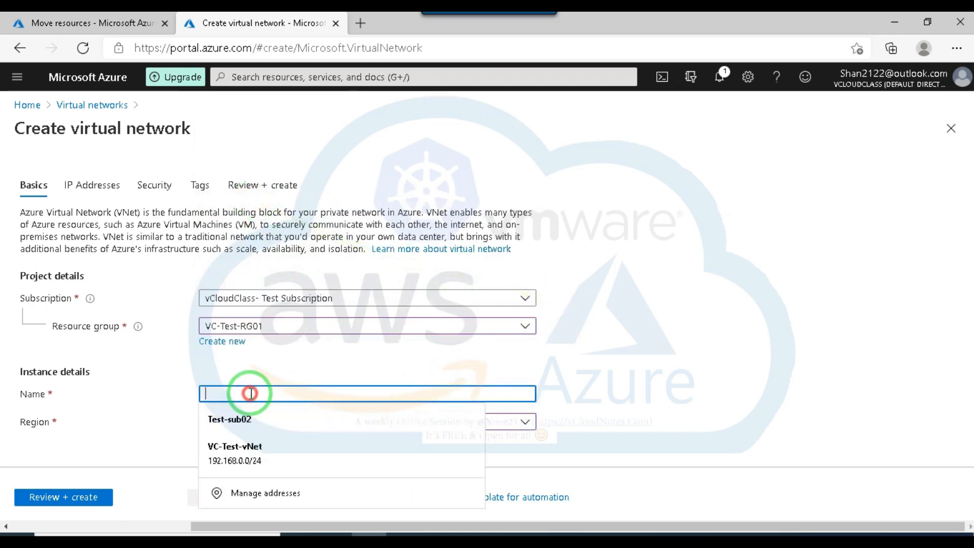
click(245, 453)
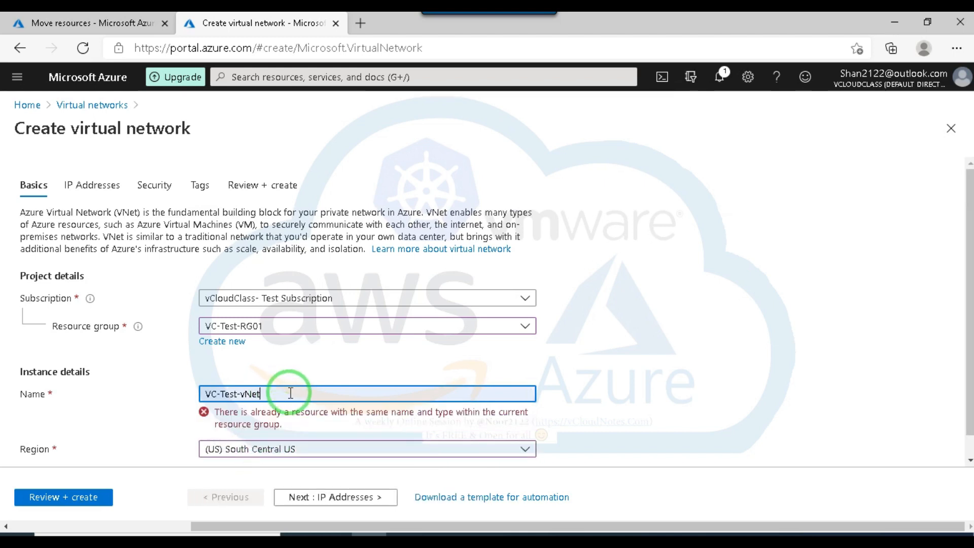
text(-)
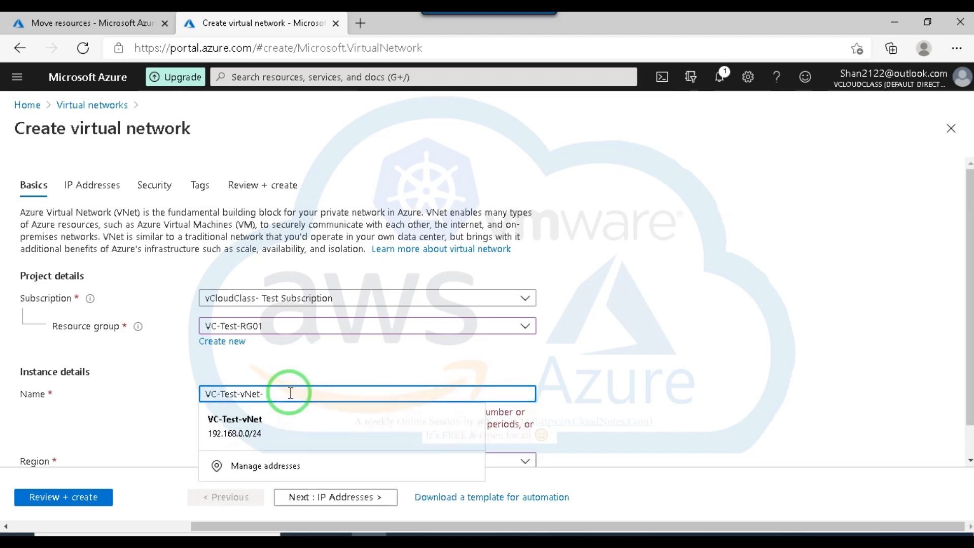
text(UC)
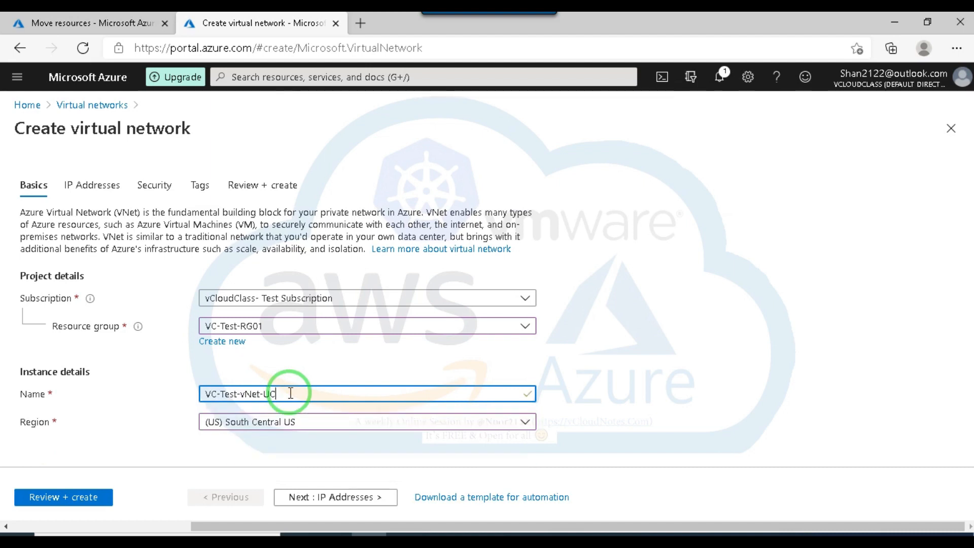
click(691, 393)
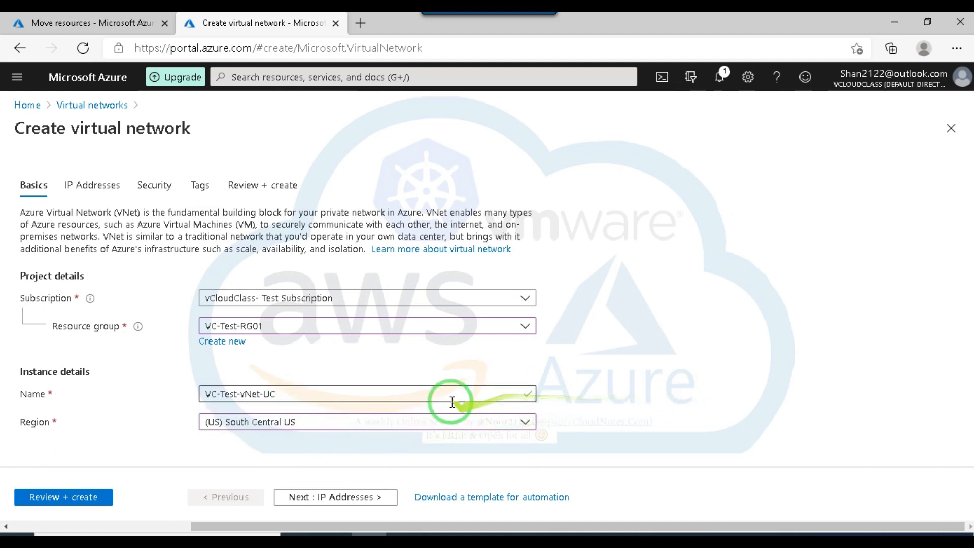
Continue to the IP address settings and keep the 10.0.0.0/16 address space with the default 10.0.0.0/24 subnet.
click(325, 497)
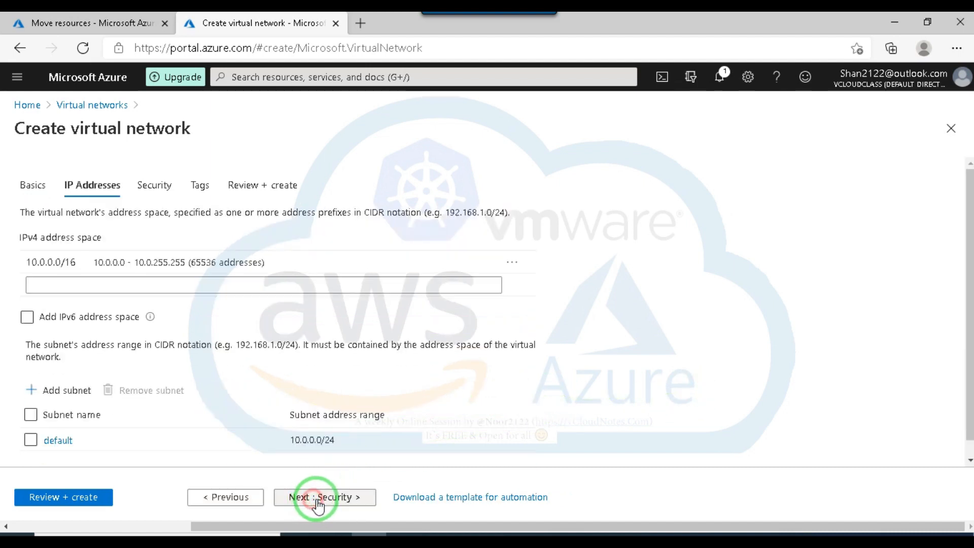
click(36, 262)
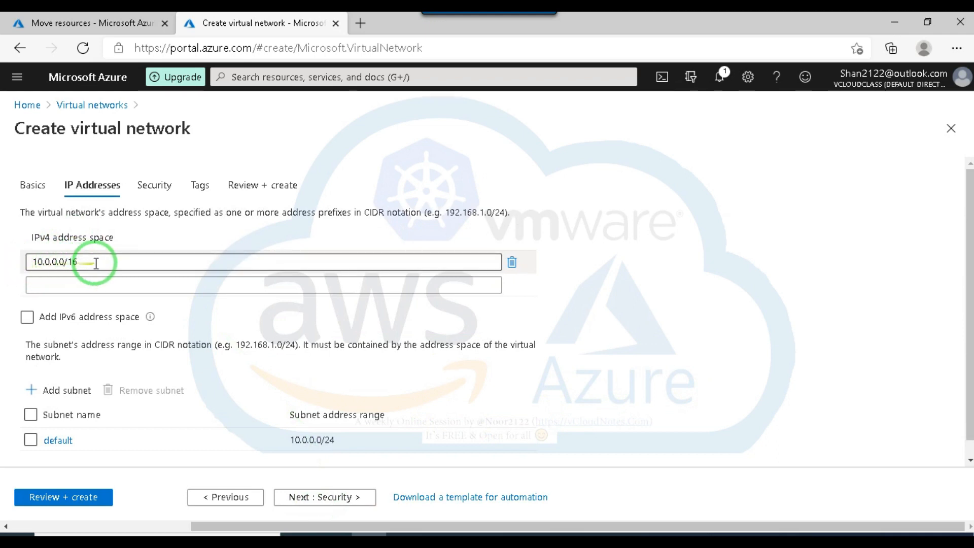
click(628, 290)
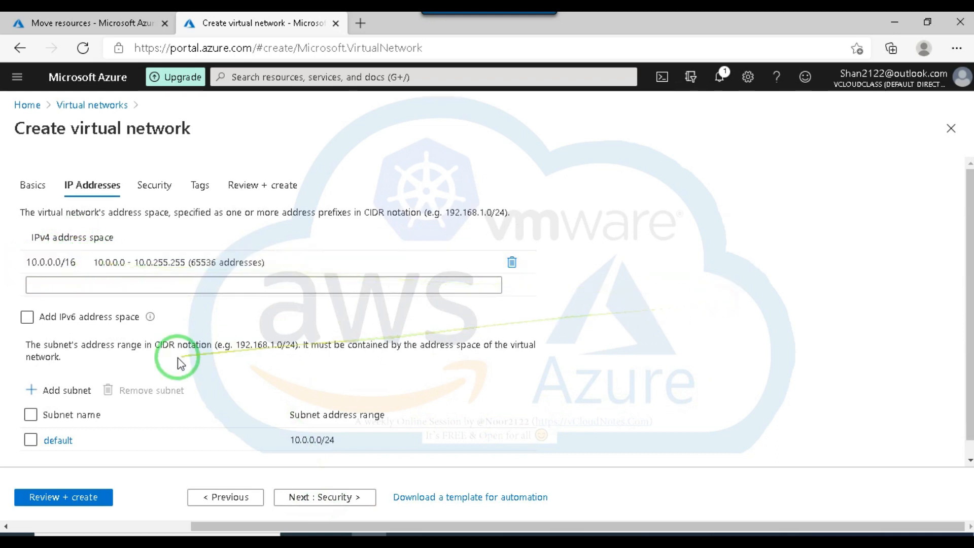
scroll(170, 353, down, 1)
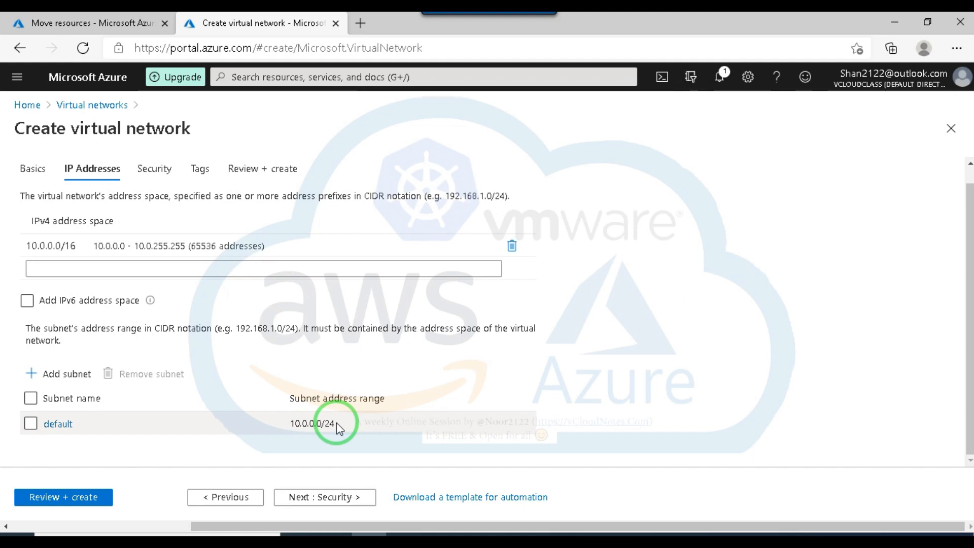
Keep the default security and tag settings, continue to the review and create the virtual network.
click(325, 497)
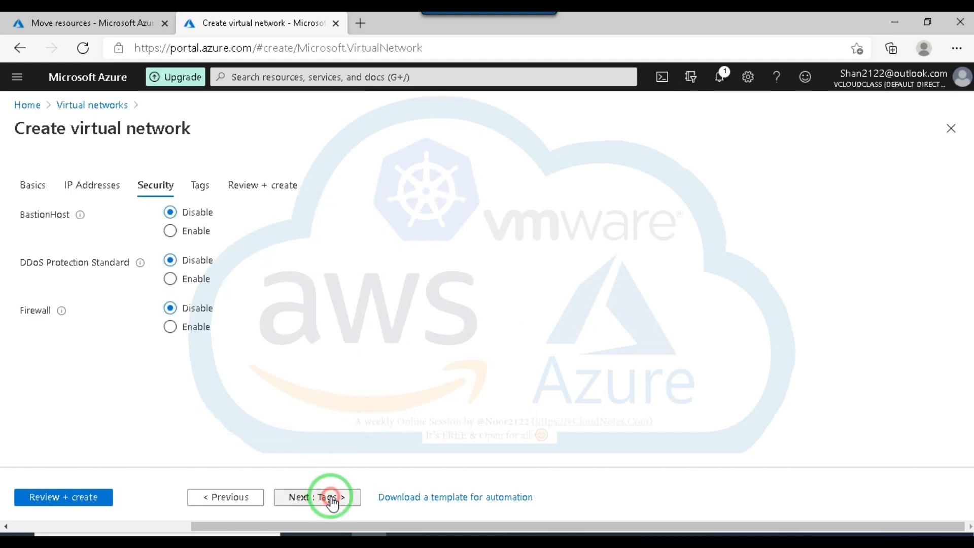
click(314, 498)
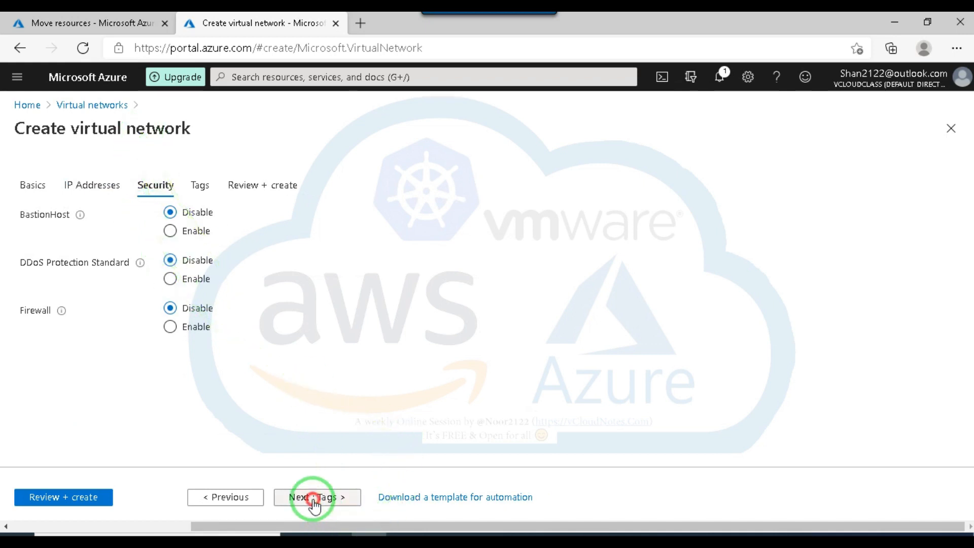
click(337, 498)
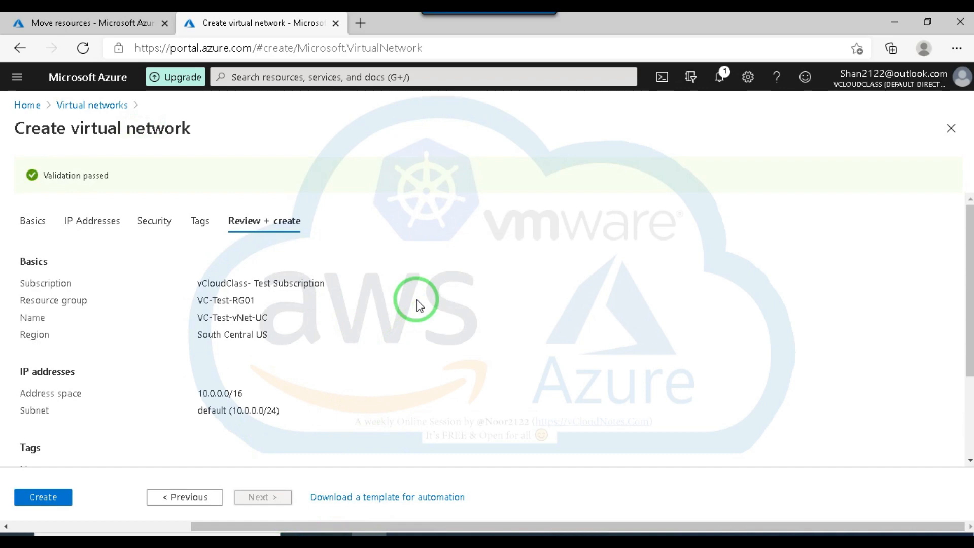
click(43, 500)
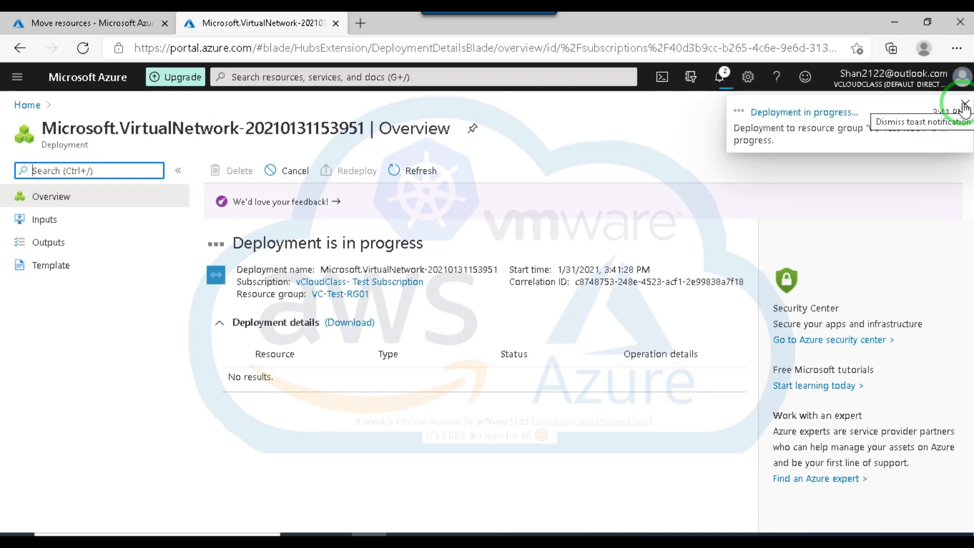
Check the progress of the VC-Test-vNet region move, and open the newly deployed VC-Test-vNet-UC network.
click(56, 23)
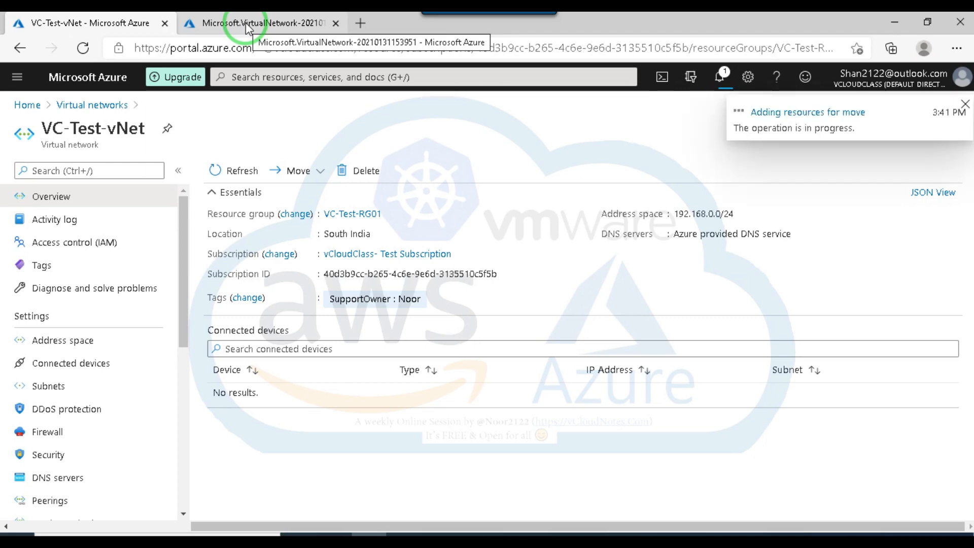
click(247, 28)
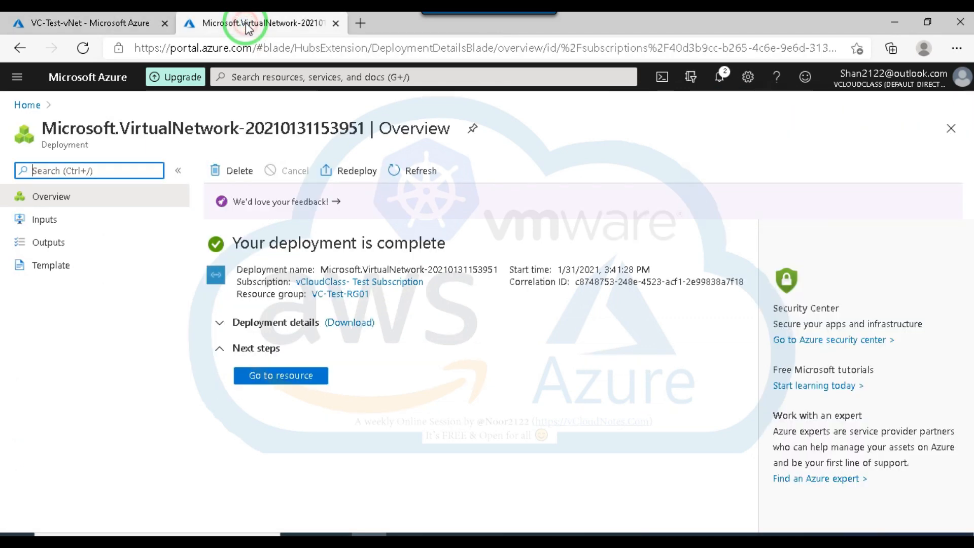
click(287, 378)
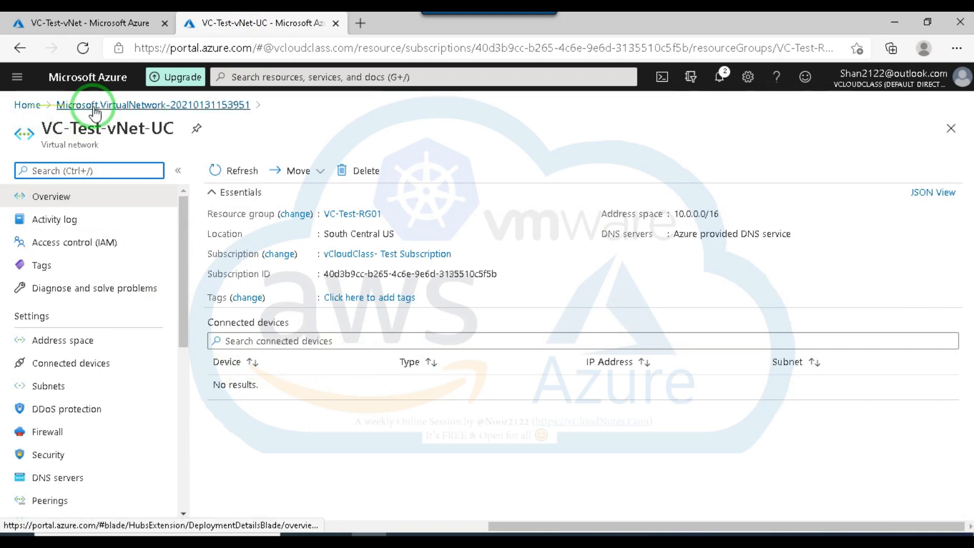
Return to the portal home and start creating a new virtual machine.
click(27, 105)
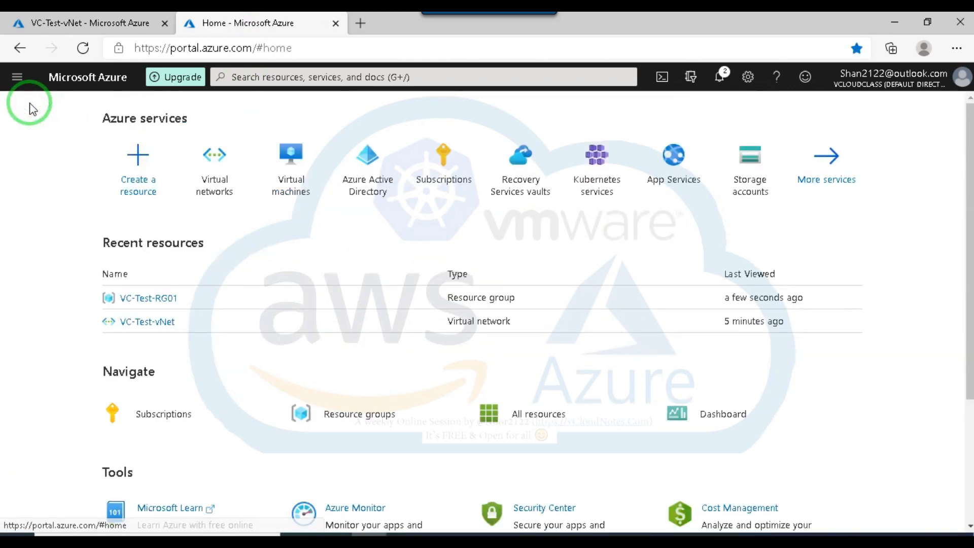
click(283, 166)
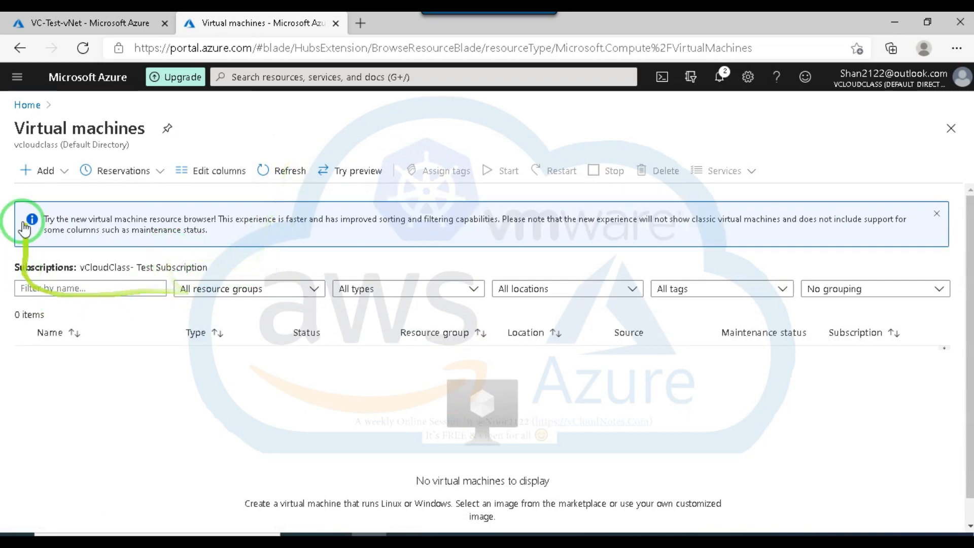
click(45, 171)
click(60, 193)
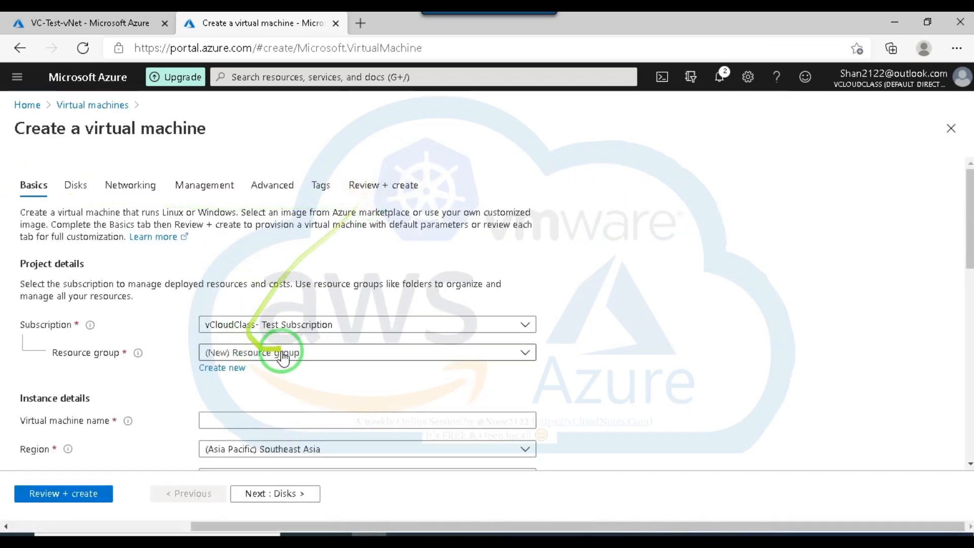
Assign the new virtual machine to resource group VC-Test-RG01 and name it VM02.
scroll(283, 358, down, 2)
click(322, 260)
click(239, 353)
scroll(461, 321, down, 2)
click(279, 234)
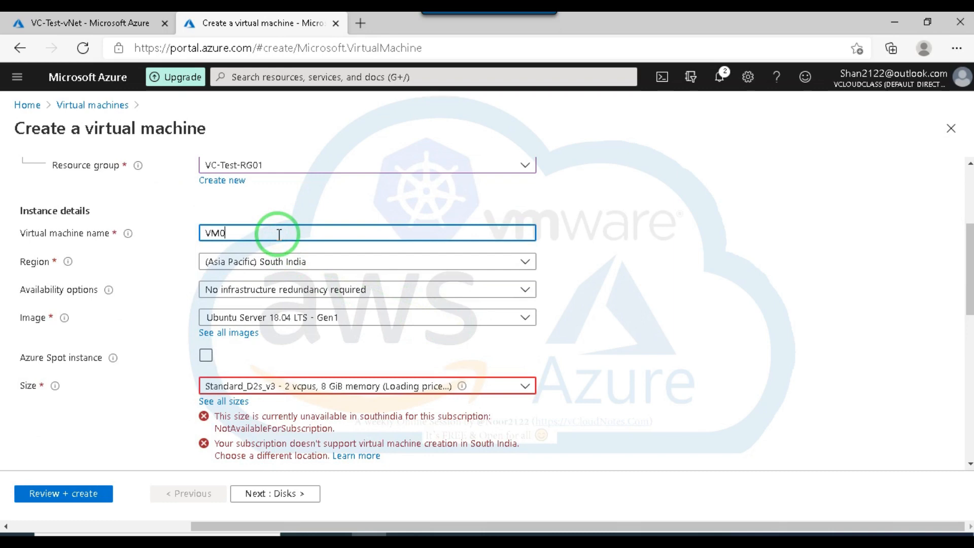
scroll(299, 320, down, 1)
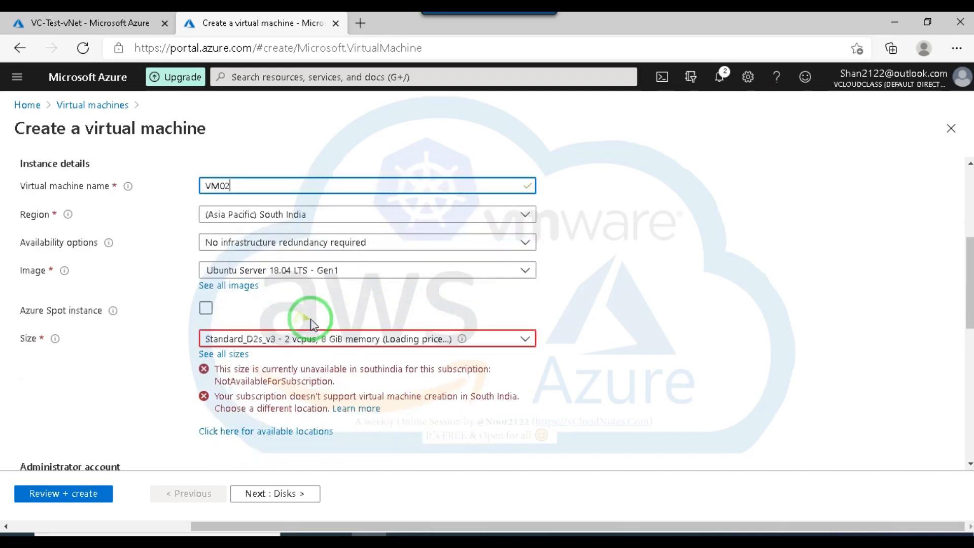
Search the regions for "us" and set VM02's region to (US) South Central US.
click(340, 214)
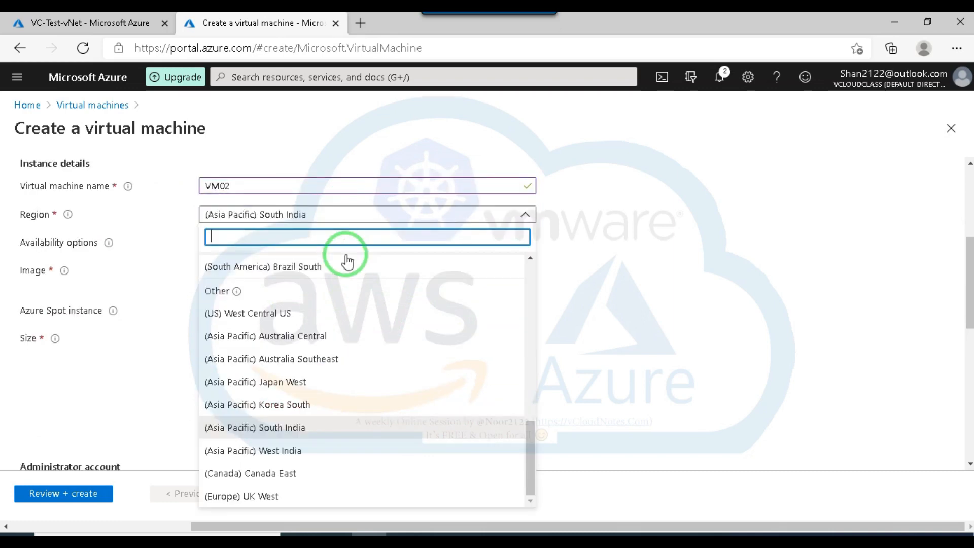
text(us)
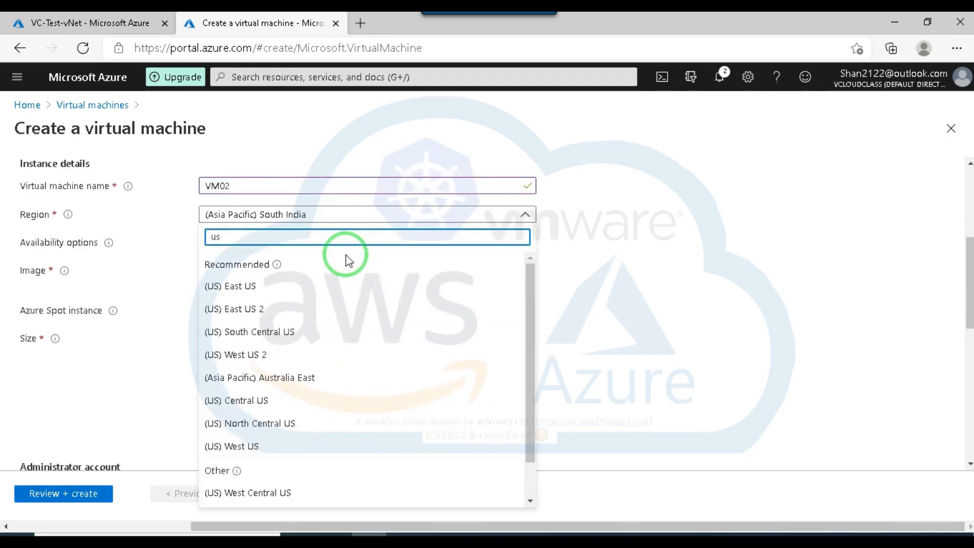
click(256, 332)
Switch VM02's administrator authentication to Password and enter the administrator username.
scroll(500, 333, down, 2)
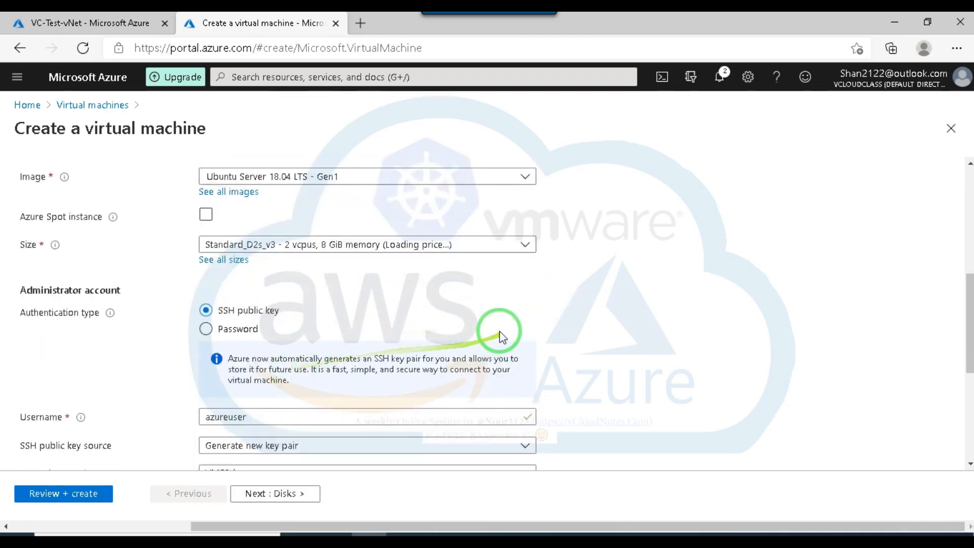
scroll(236, 330, down, 1)
click(206, 282)
click(266, 311)
text(roo)
key(BackSpace)
key(BackSpace)
key(BackSpace)
text(arsh)
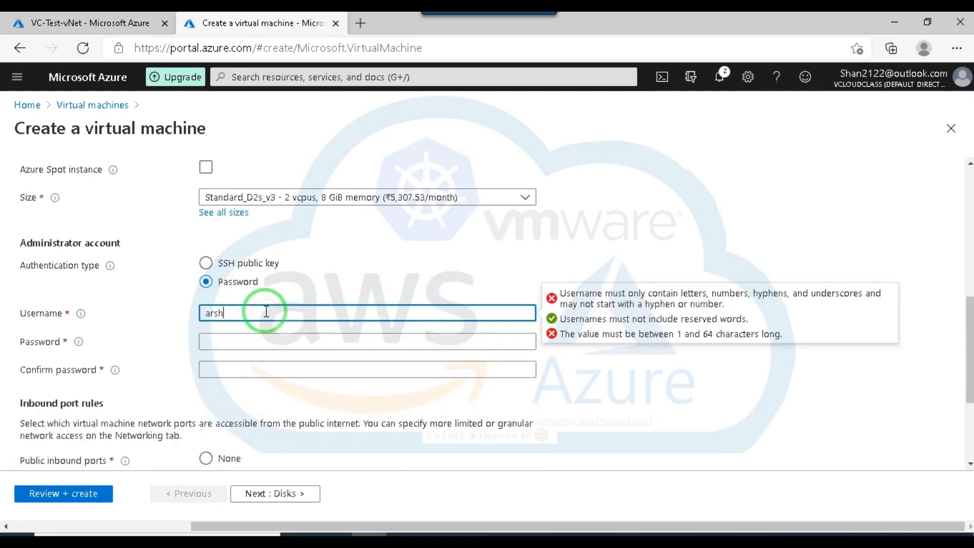
Enter the administrator password and re-enter the confirmation password until it matches.
click(234, 337)
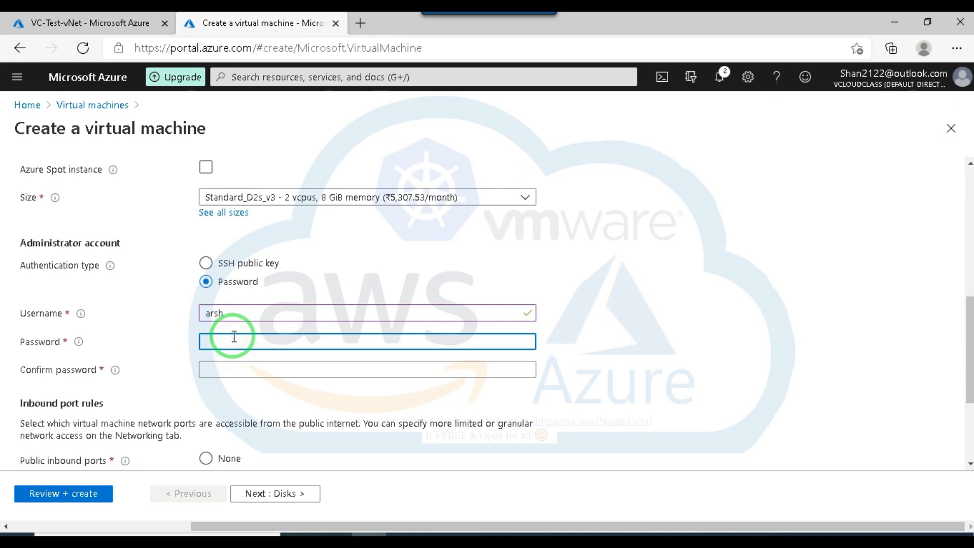
text(a)
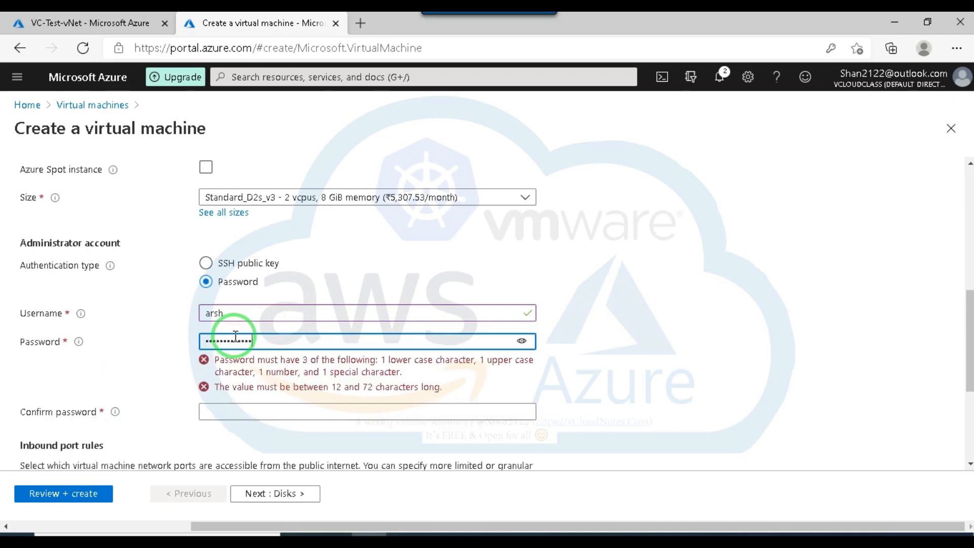
click(311, 369)
text(aa)
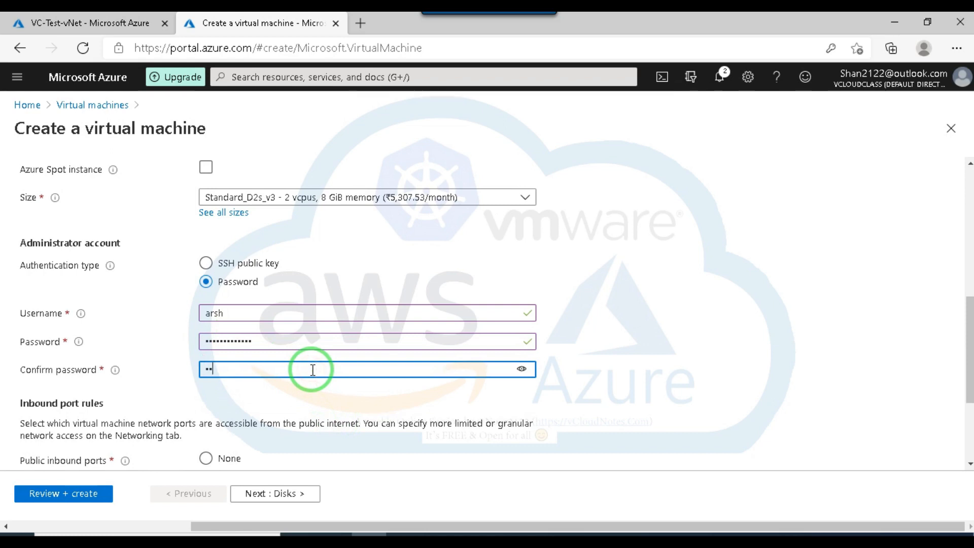
text(a)
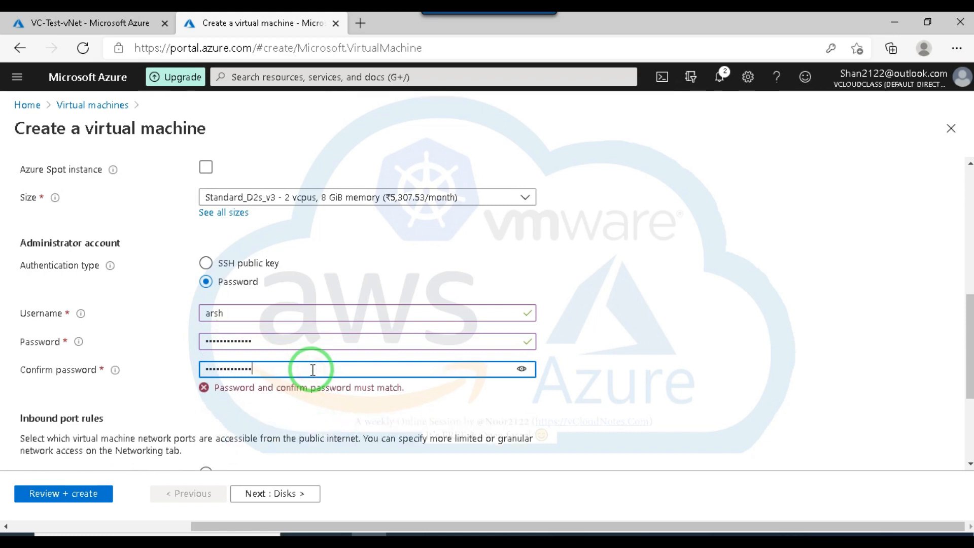
click(387, 399)
drag(268, 369, 22, 350)
text(aaa)
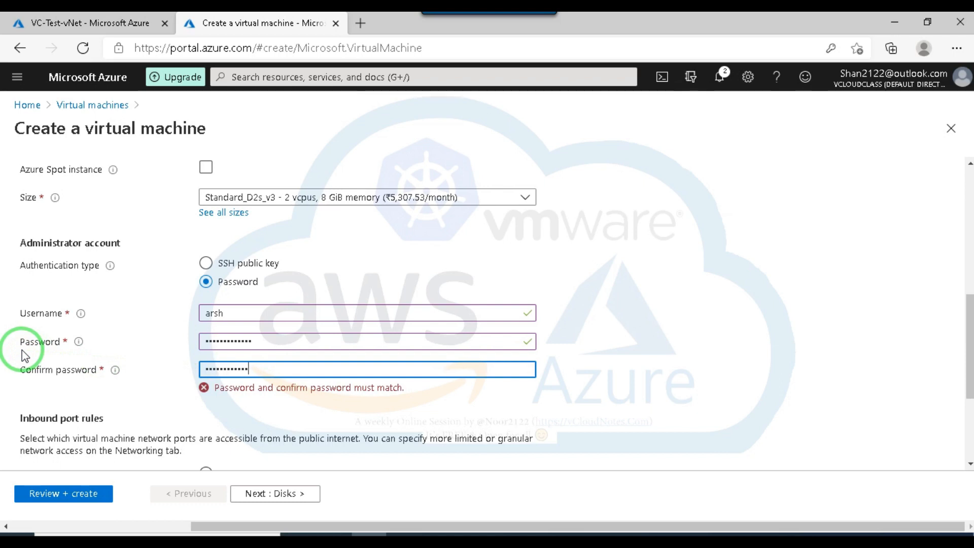
click(365, 413)
click(261, 369)
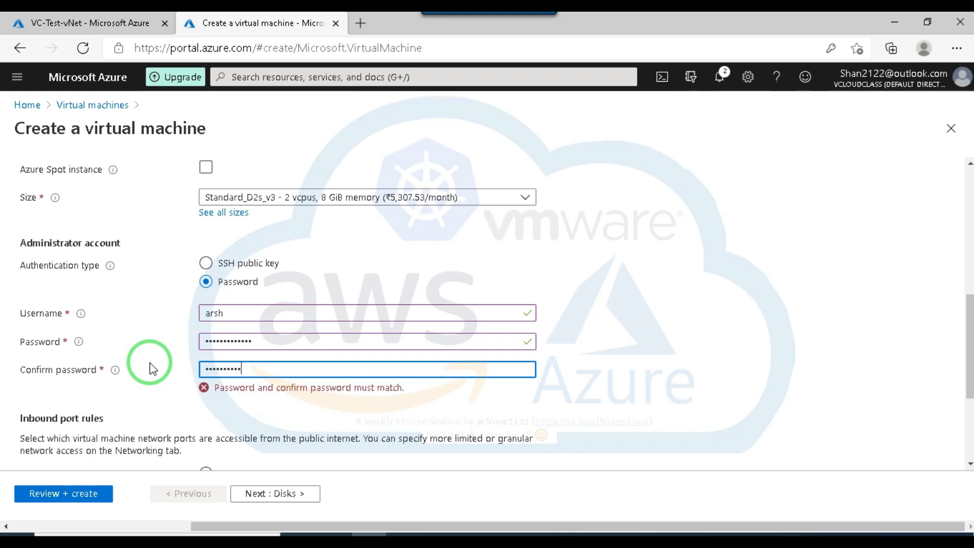
click(404, 395)
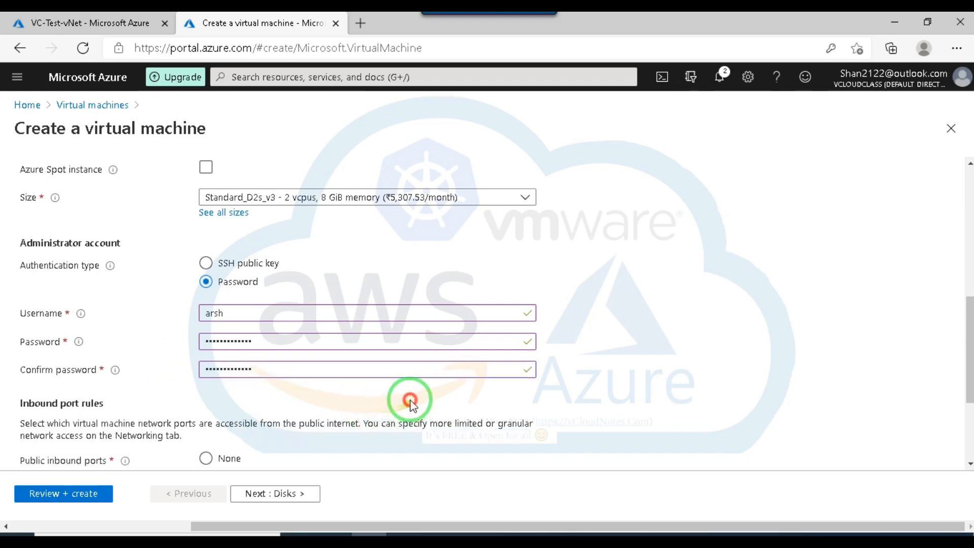
Keep SSH (22) as the allowed inbound port and the default disk settings, and continue to the networking settings.
scroll(375, 385, down, 2)
scroll(223, 409, down, 1)
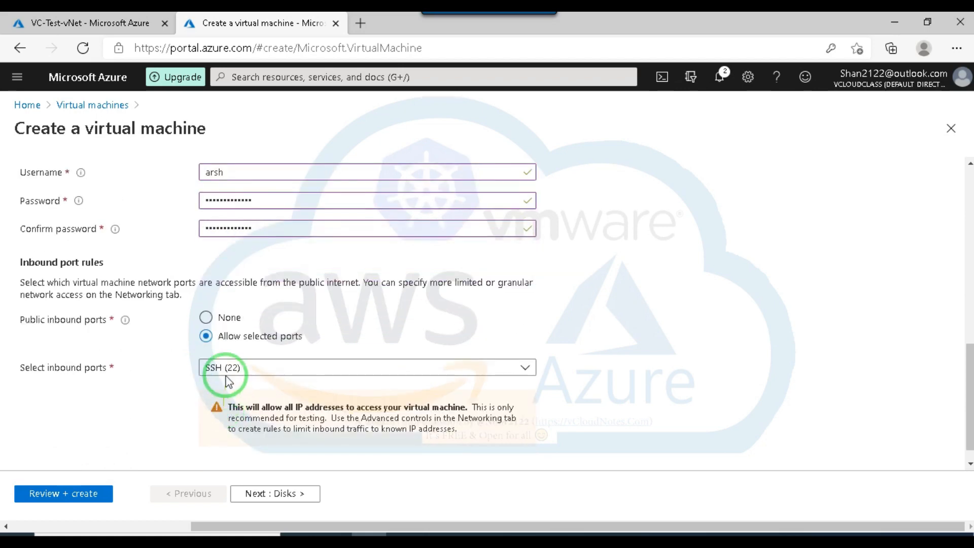
scroll(177, 363, down, 1)
click(248, 492)
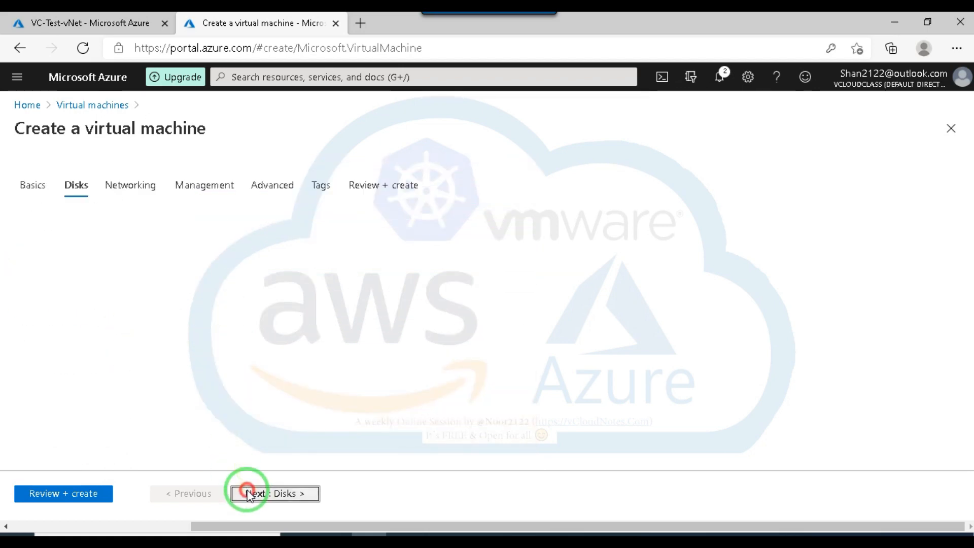
click(275, 495)
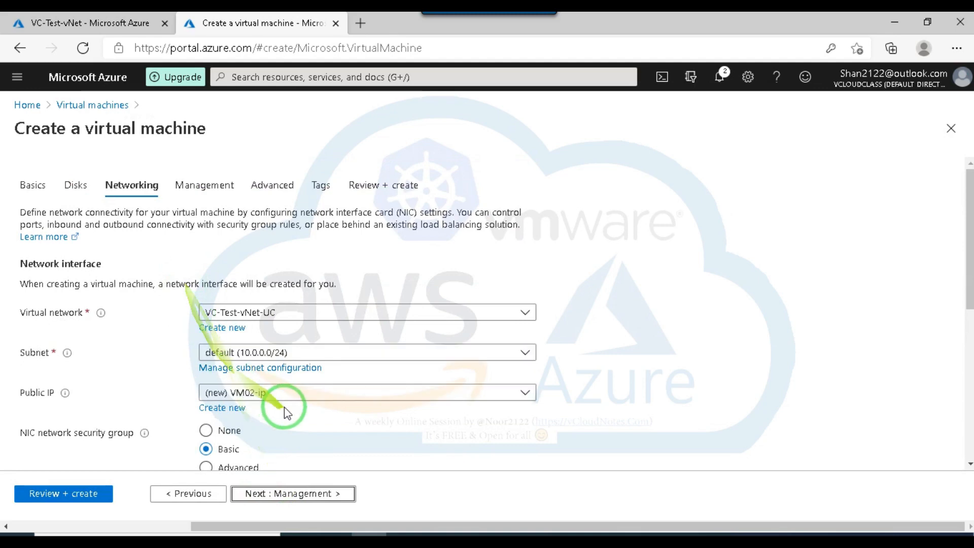
Keep VC-Test-vNet-UC with its default subnet, set the NIC network security group to None, and continue to the management settings.
scroll(284, 431, down, 2)
click(288, 495)
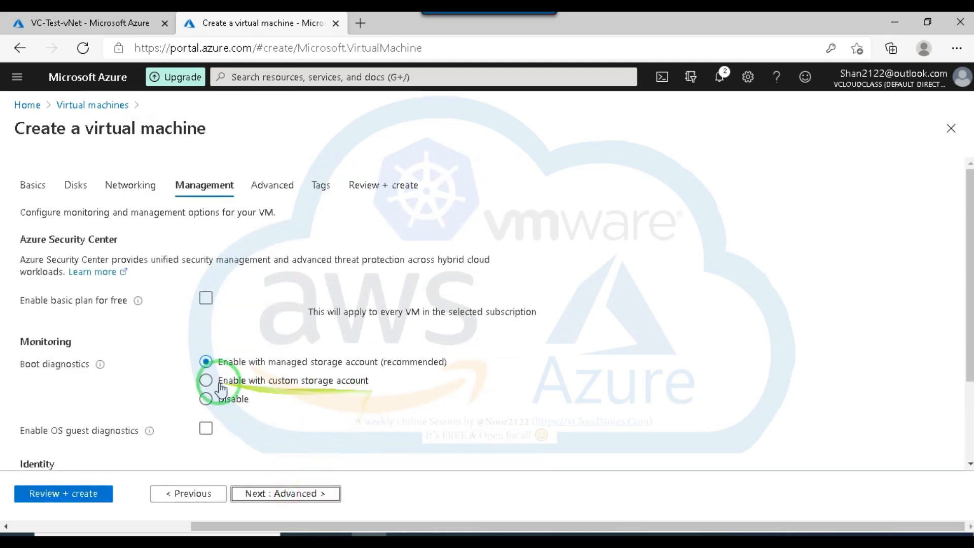
click(190, 492)
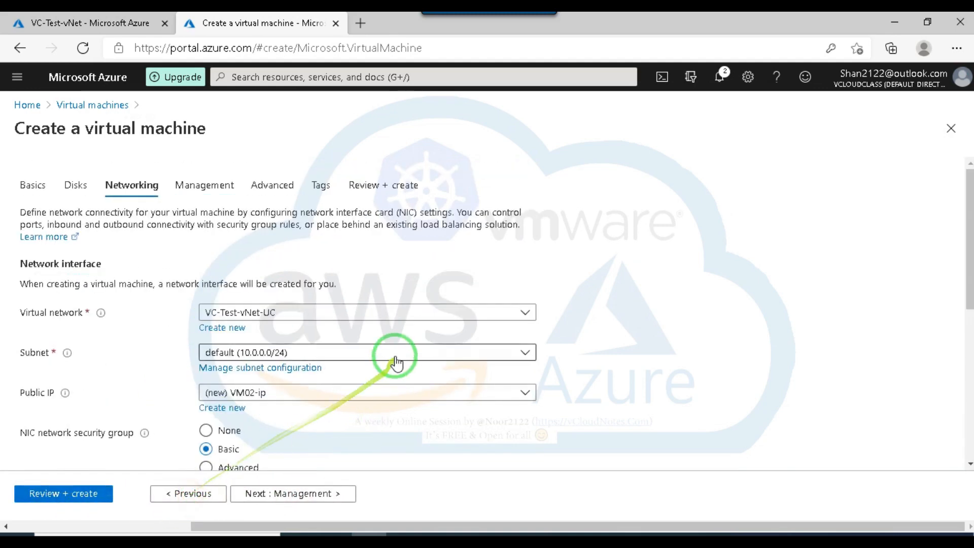
click(205, 384)
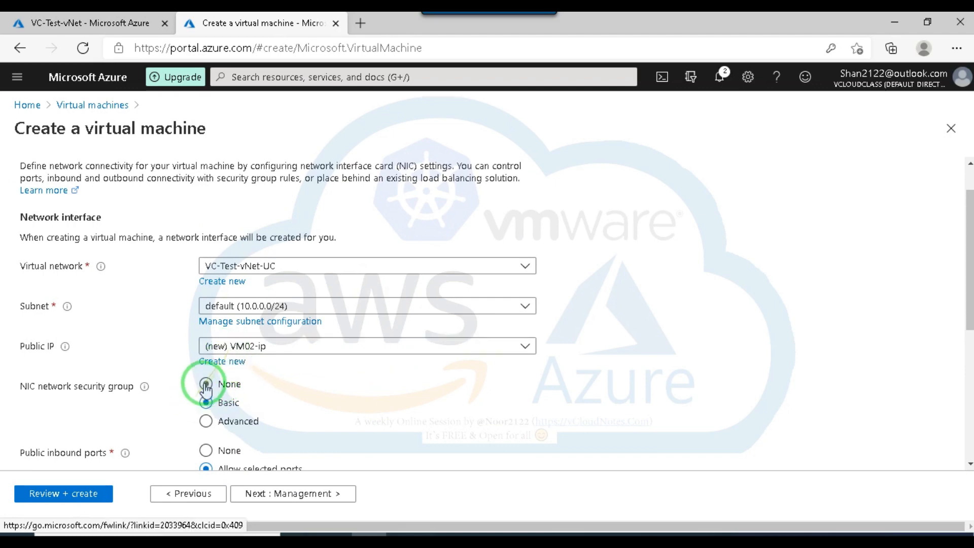
scroll(355, 431, down, 3)
click(293, 496)
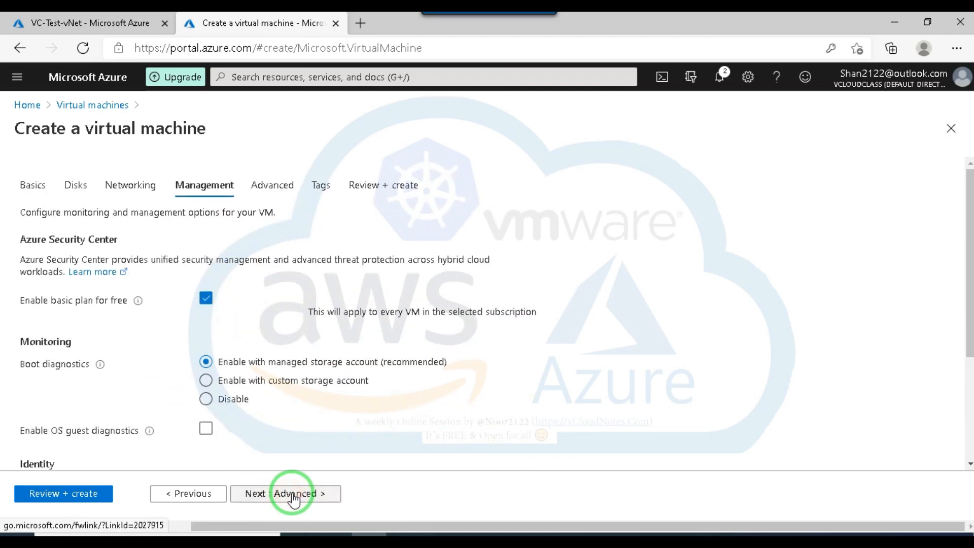
Enable the free basic Security Center plan, keep the other management and advanced defaults, and go to VM02's review.
scroll(209, 344, down, 3)
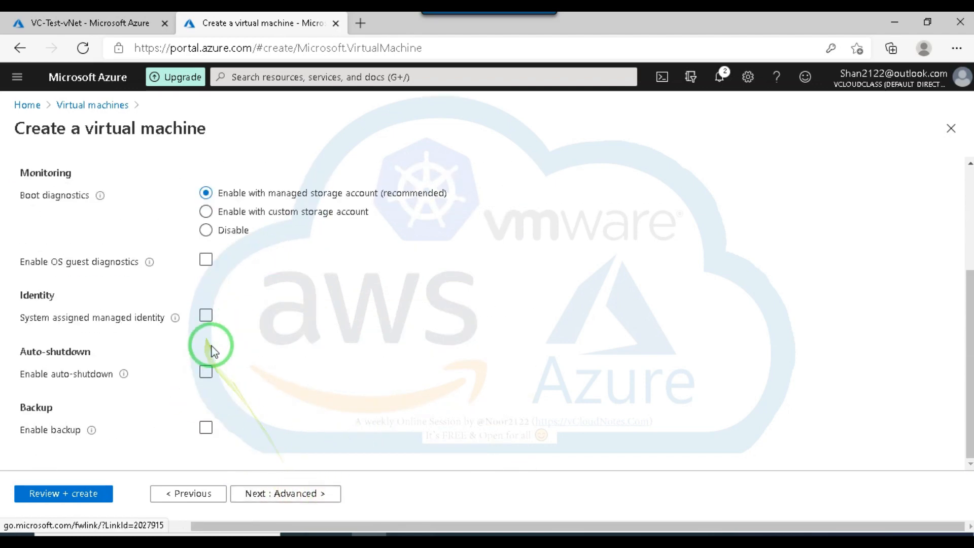
click(259, 495)
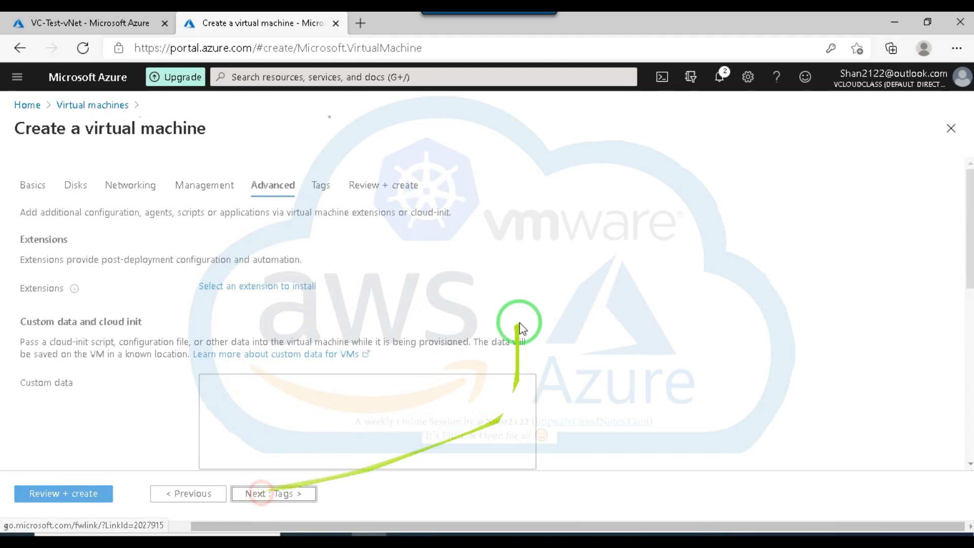
click(76, 494)
click(77, 496)
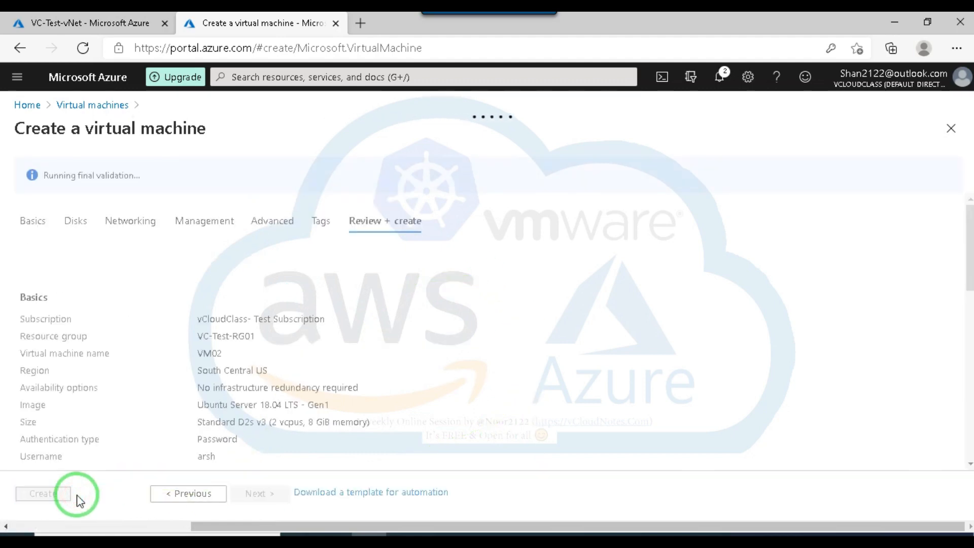
Reload VC-Test-vNet and look over its subnets, and return to the VM02 review.
click(105, 27)
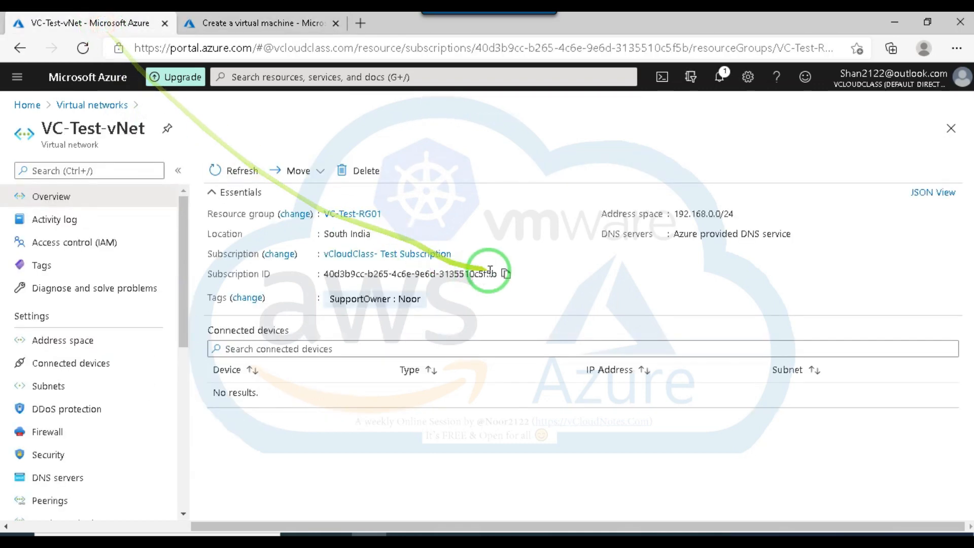
click(82, 48)
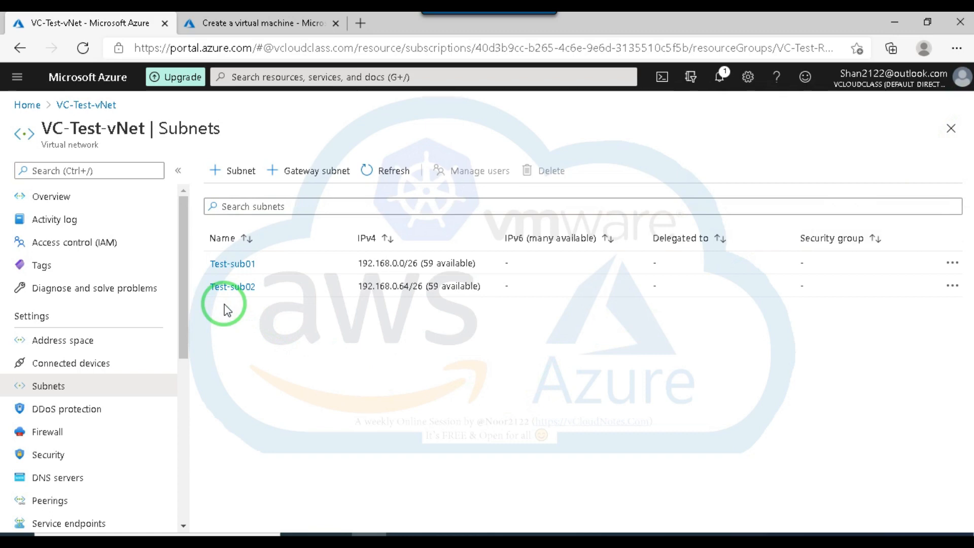
click(256, 23)
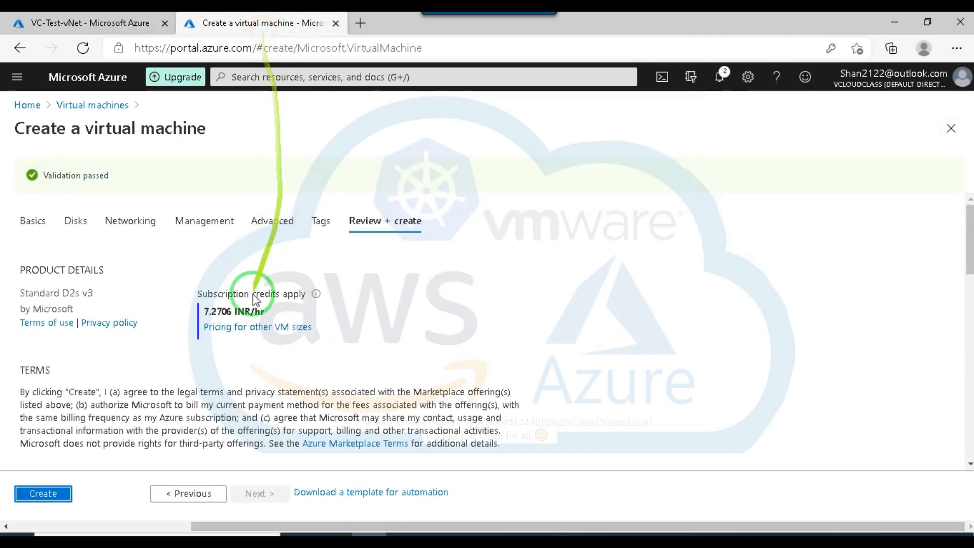
Create VM02 from the validated configuration and check its deployment progress in the notifications.
click(43, 494)
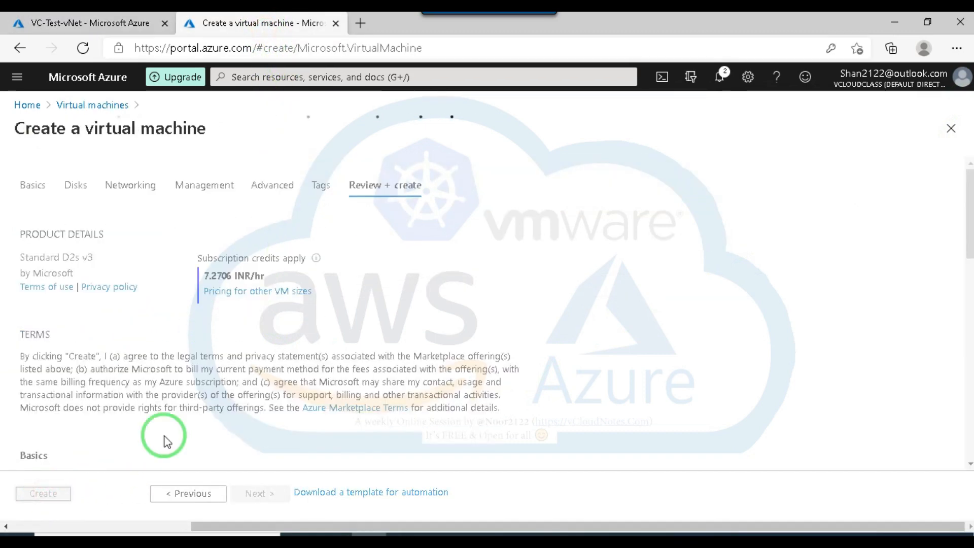
click(79, 107)
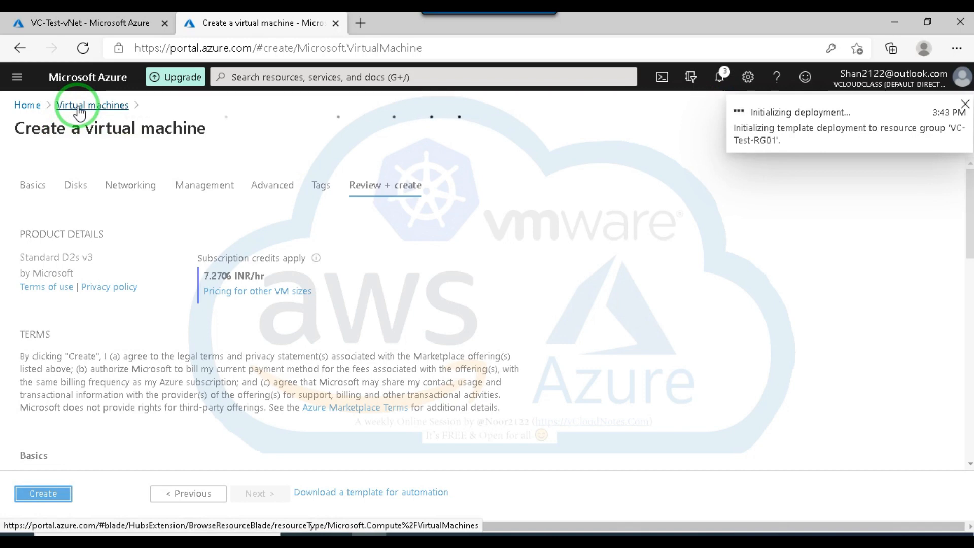
click(720, 77)
Try to start another virtual machine in resource group VC-Test-RG01 while VM02's deployment is initializing.
click(97, 106)
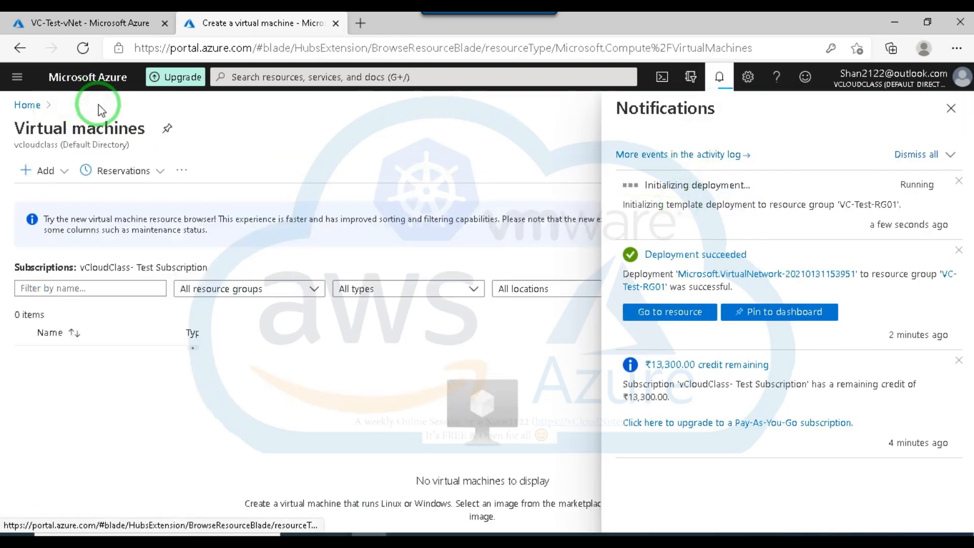
click(38, 170)
click(63, 194)
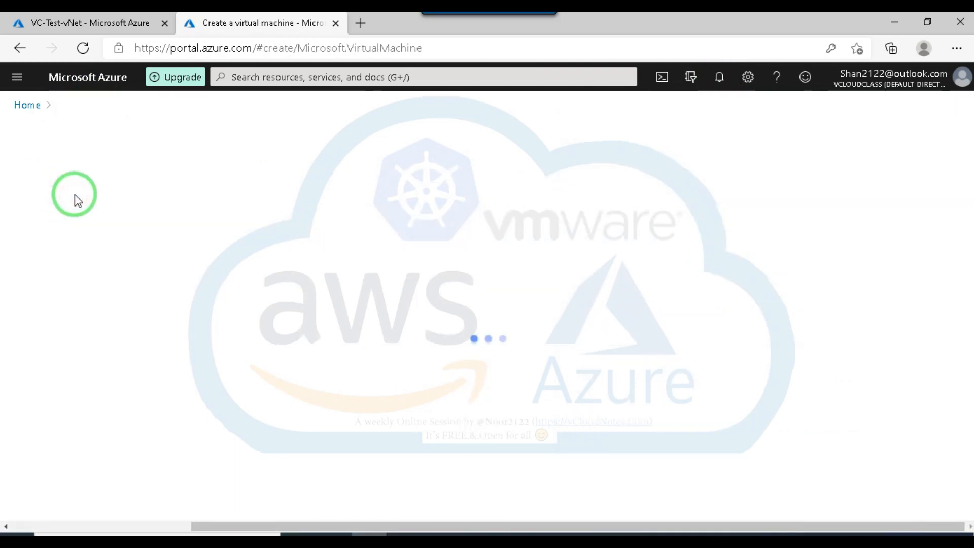
click(277, 352)
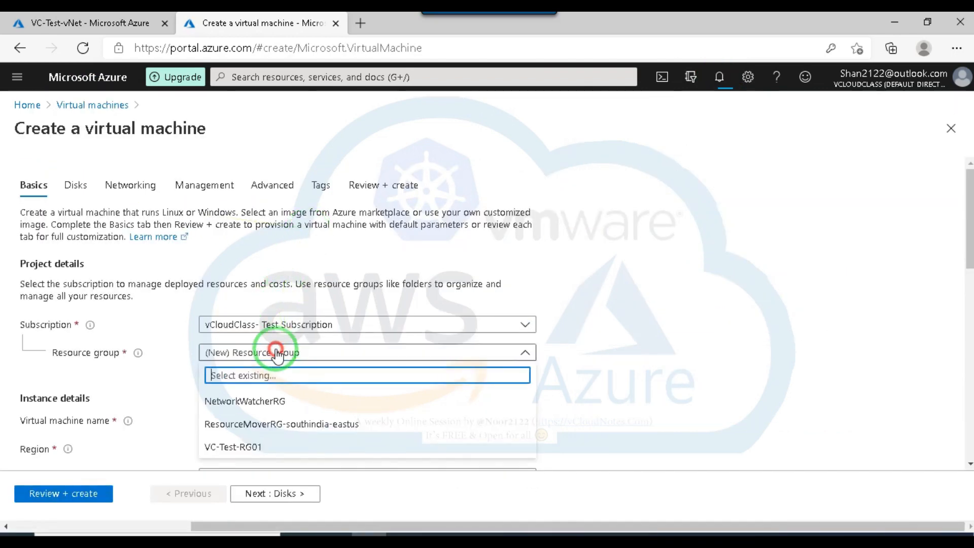
click(241, 446)
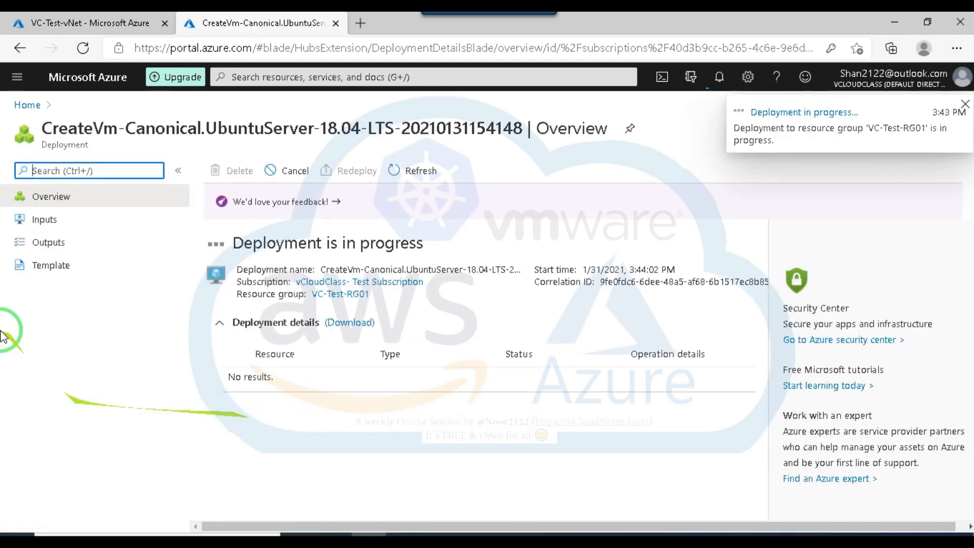
Set up a virtual machine named VM01 in resource group VC-Test-RG01 with its region set to (US) East US.
click(87, 24)
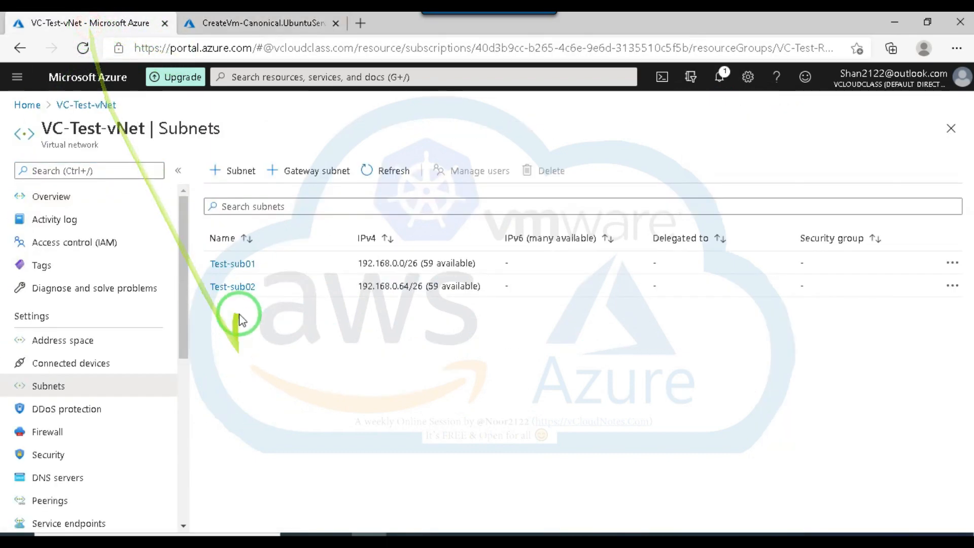
click(44, 167)
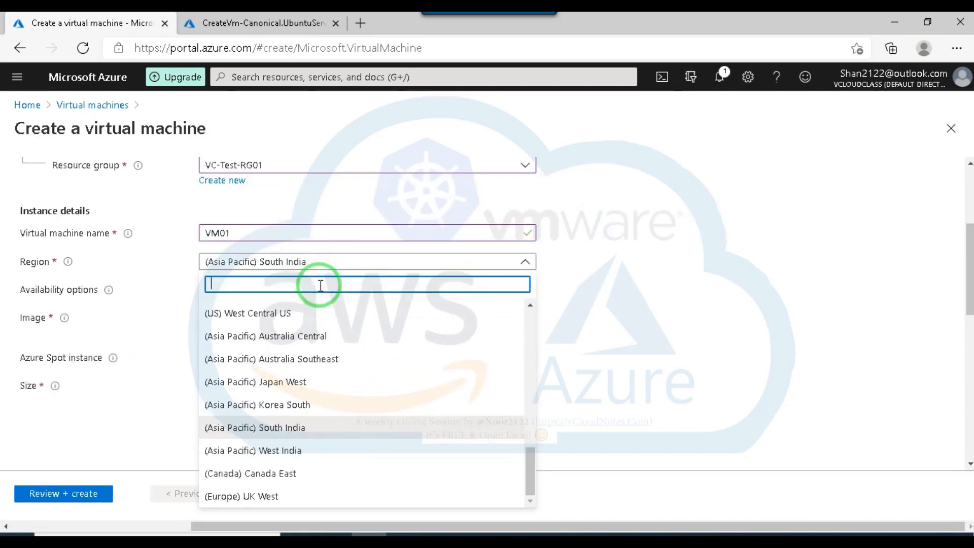
text(us)
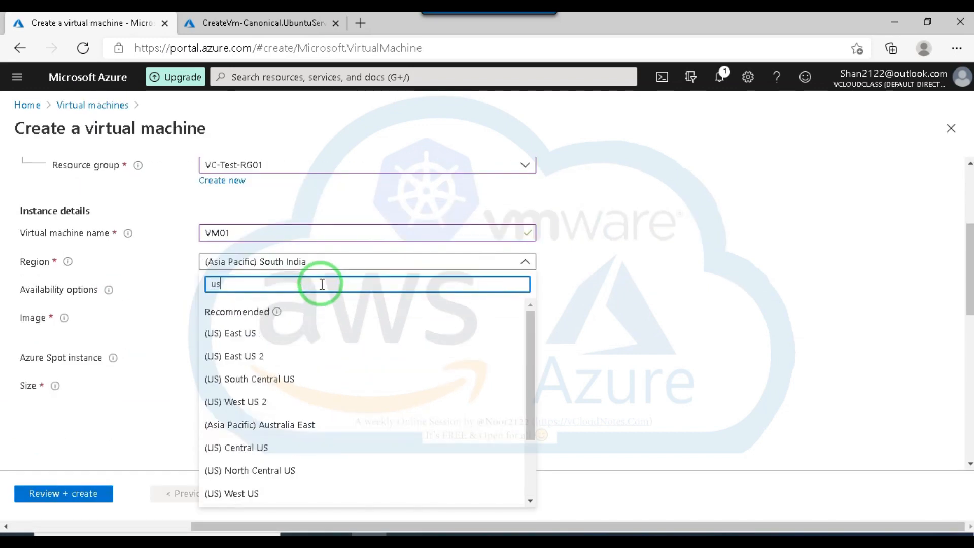
text( ea)
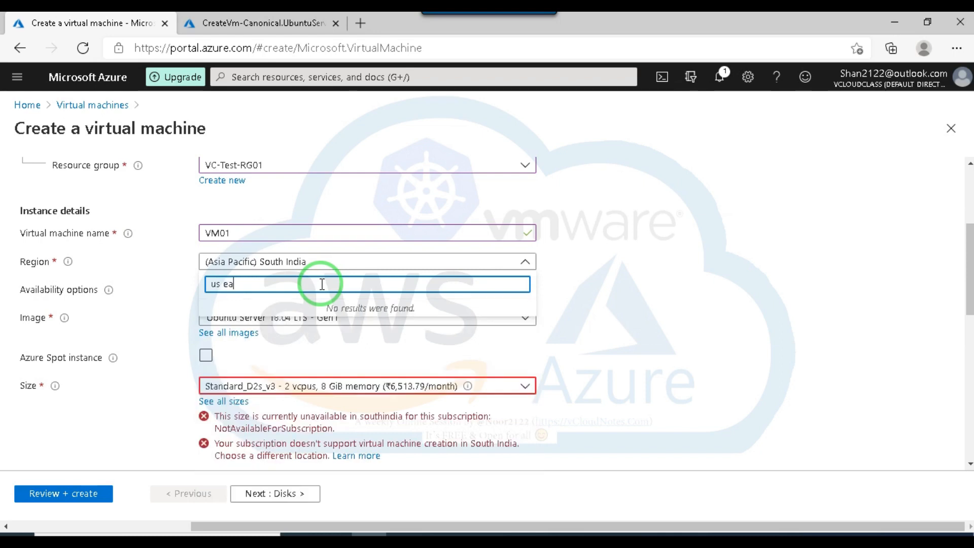
key(BackSpace)
key(BackSpace)
key(BackSpace)
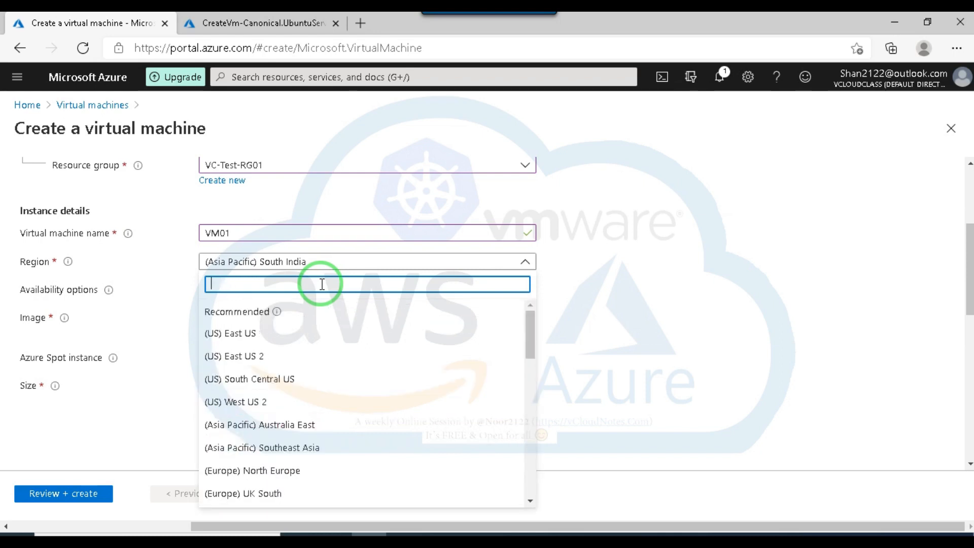
text(east)
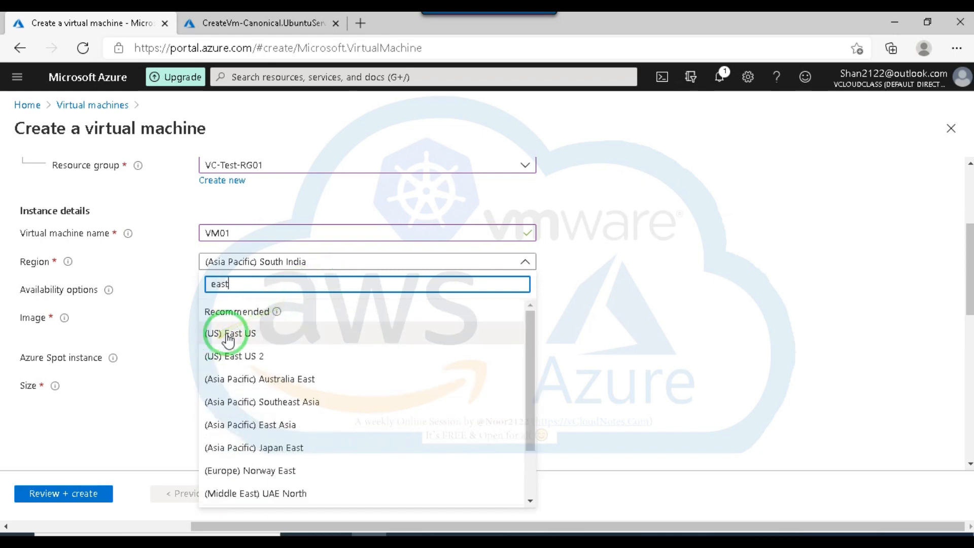
click(229, 335)
Choose password authentication for VM01's administrator account and enter the username, the account password and its confirmation.
scroll(341, 366, down, 2)
scroll(258, 346, down, 3)
click(206, 234)
click(258, 265)
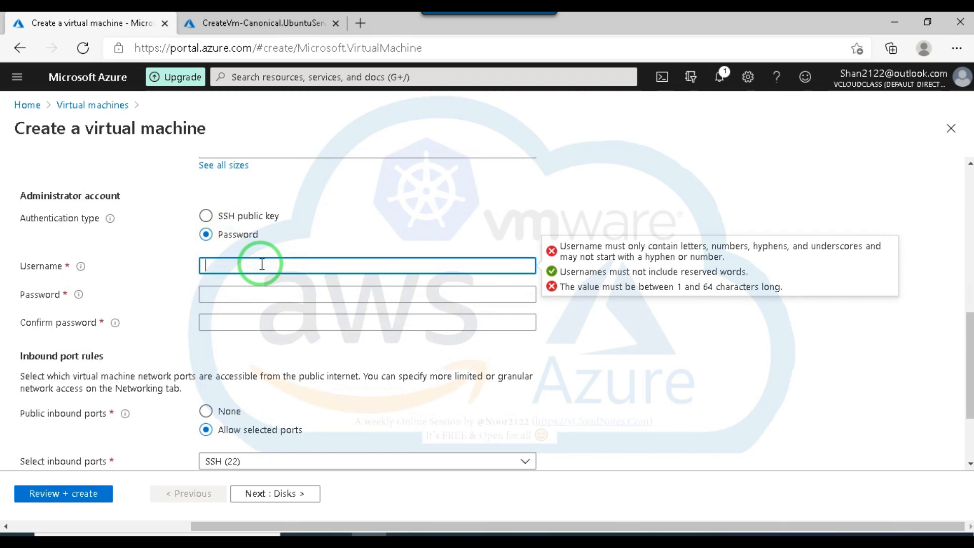
click(239, 301)
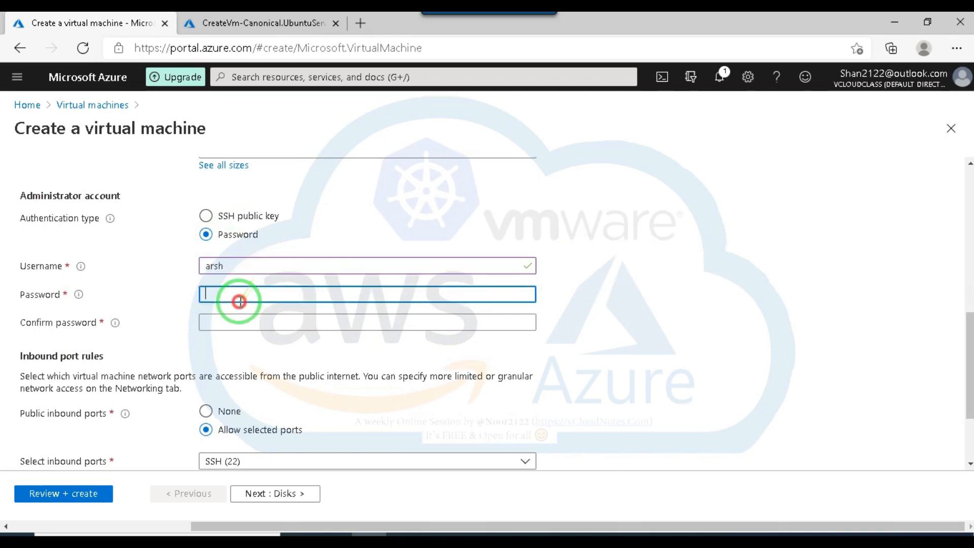
text(•••)
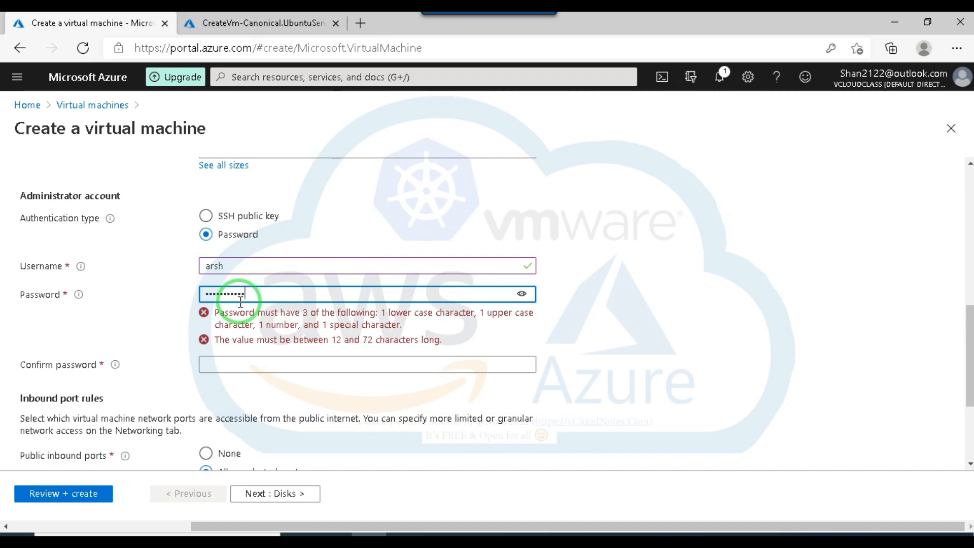
click(303, 323)
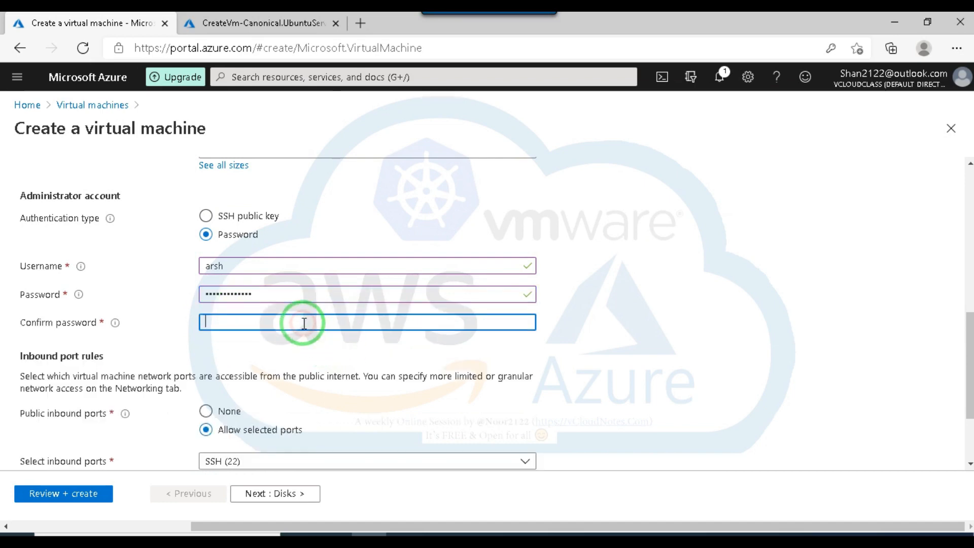
text(•••)
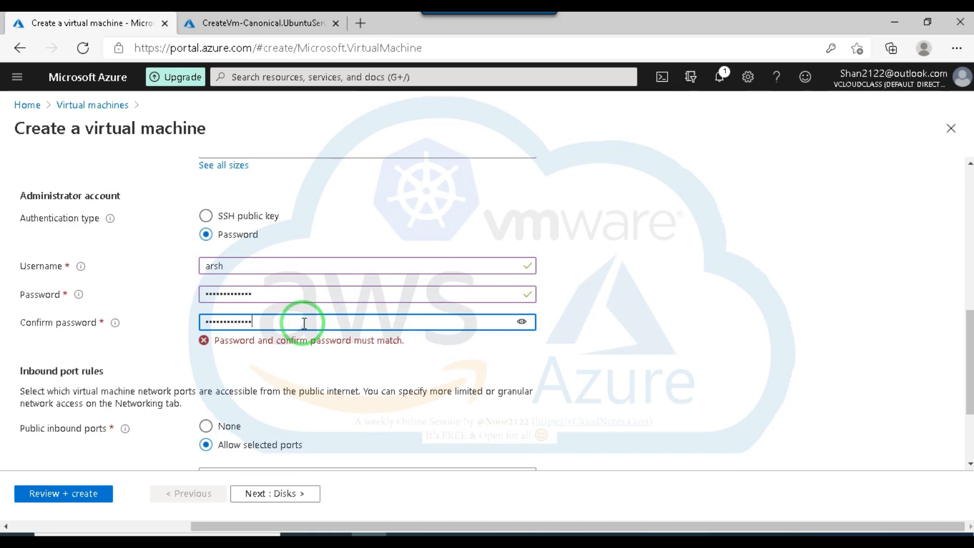
Keep the default inbound port and disk options, and set VM01's NIC network security group to None.
scroll(402, 387, down, 3)
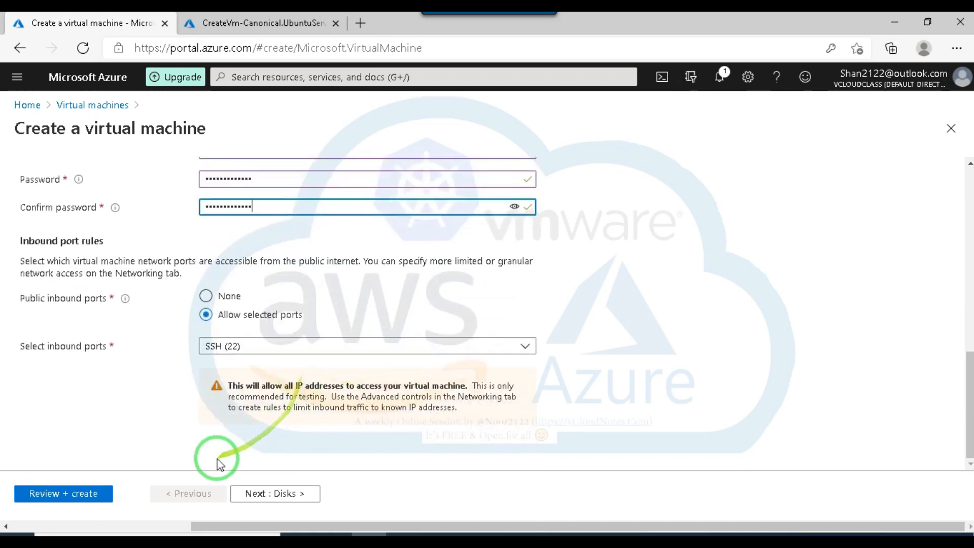
click(268, 497)
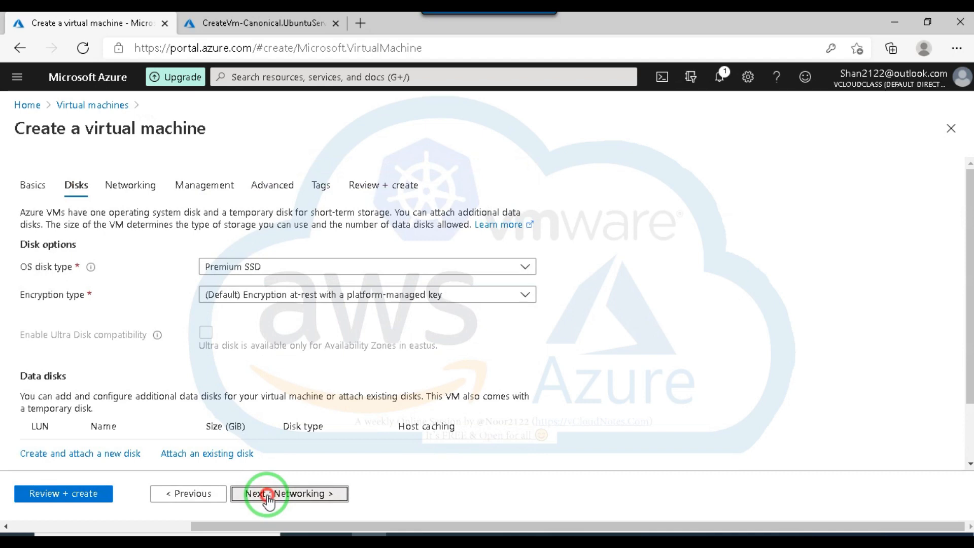
click(267, 497)
scroll(304, 314, down, 3)
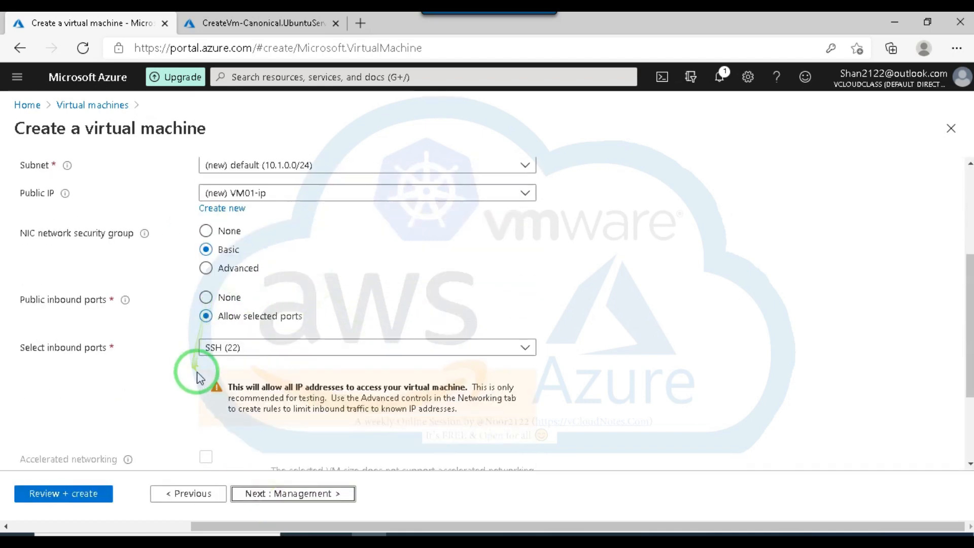
click(206, 231)
scroll(402, 278, down, 2)
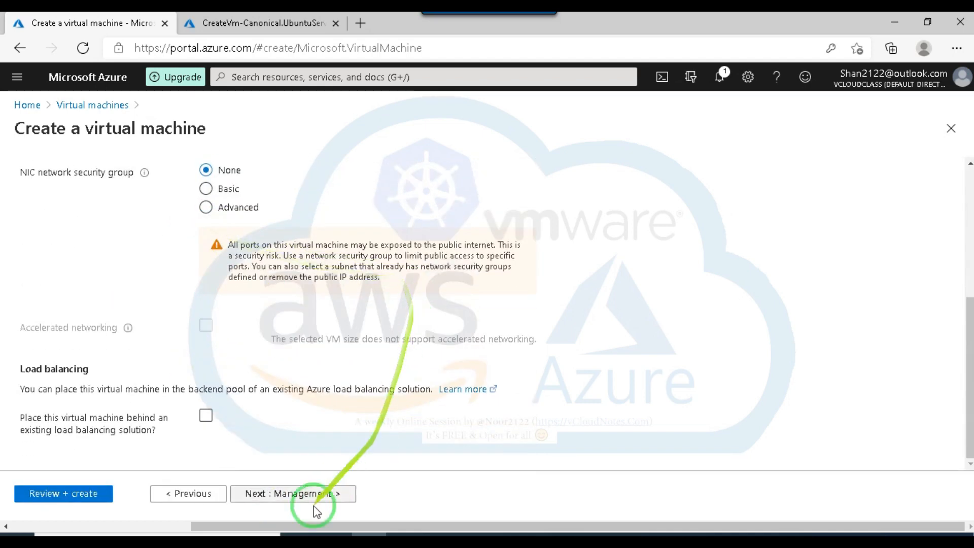
Keep the management, advanced and tags defaults for VM01, and create it from the validated configuration.
click(298, 498)
scroll(341, 435, down, 3)
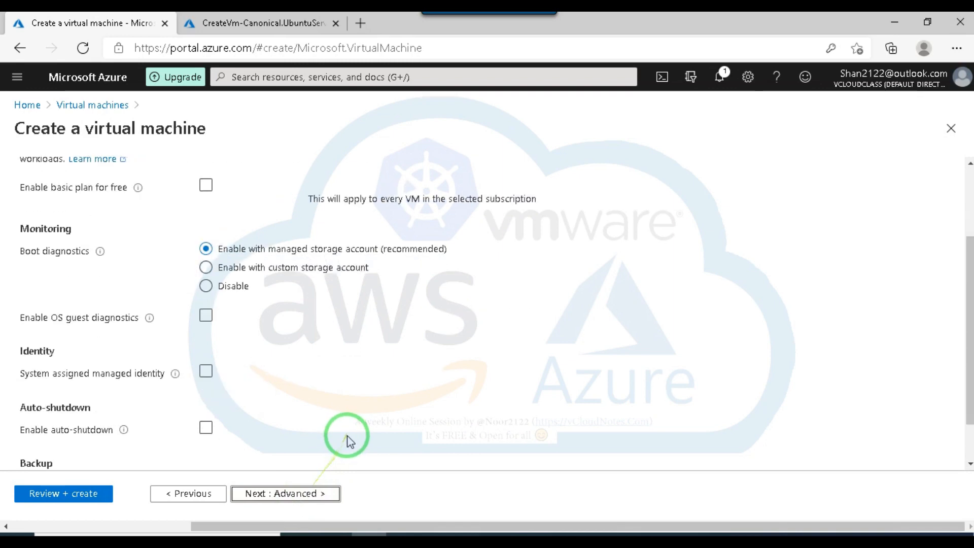
click(286, 494)
scroll(365, 413, down, 5)
click(279, 493)
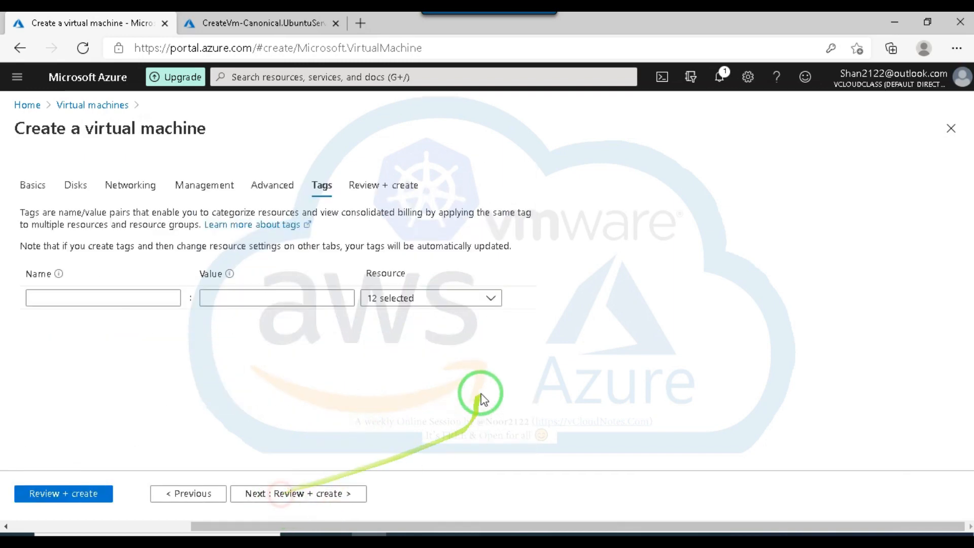
click(291, 493)
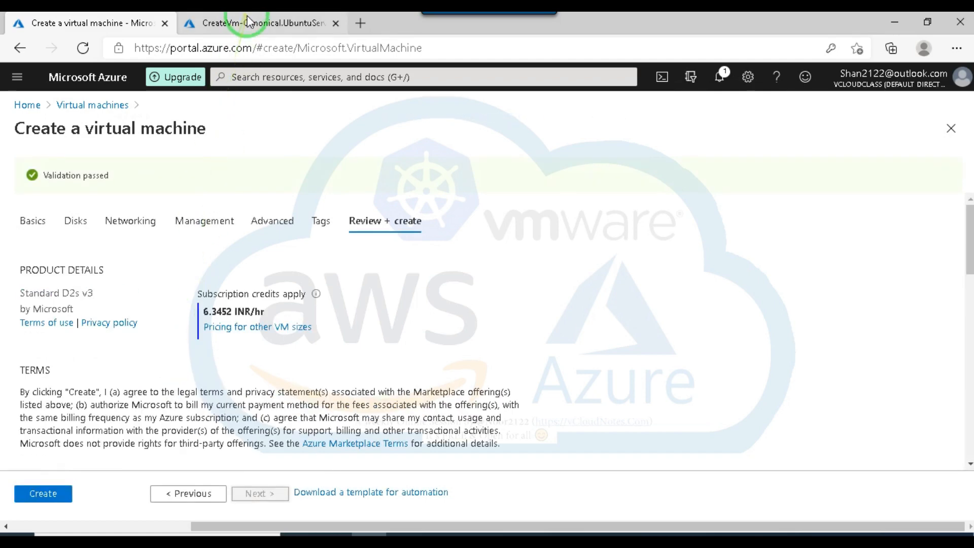
click(53, 491)
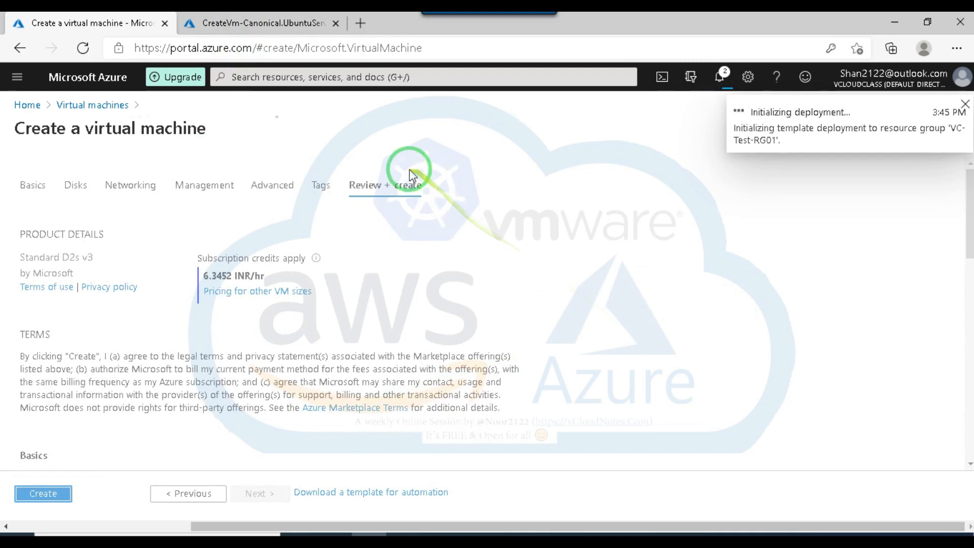
Open VM02 from its completed deployment, examine its Azure Bastion connection setup, and close it without creating a Bastion.
click(287, 24)
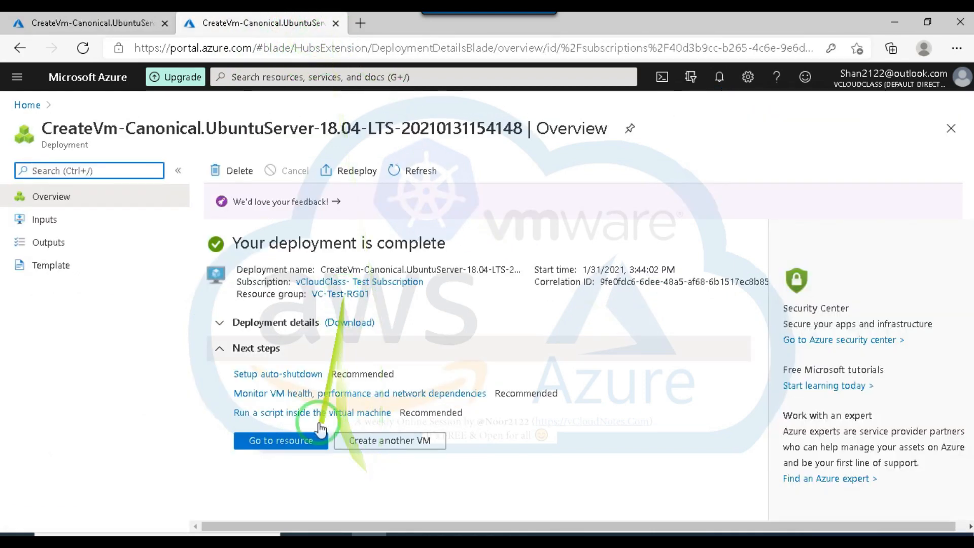
click(303, 441)
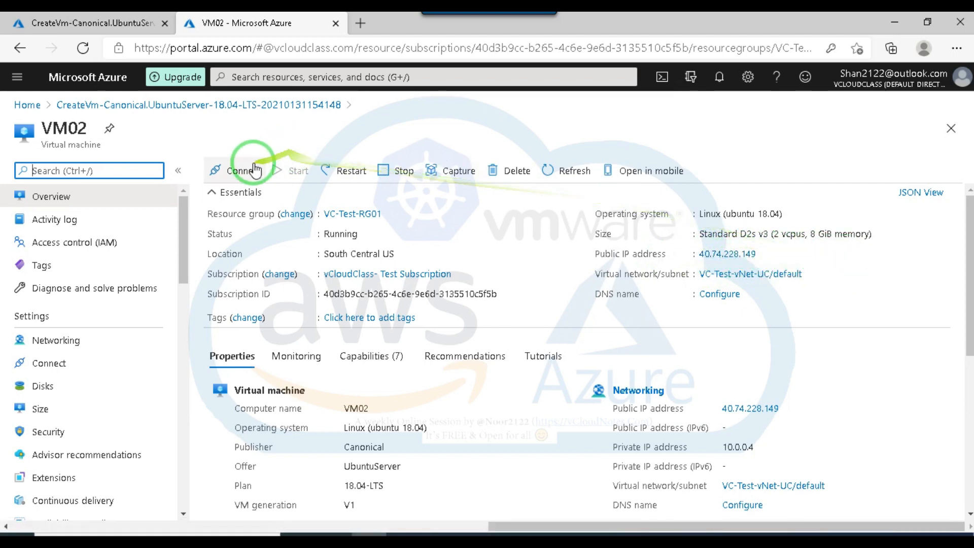
click(244, 175)
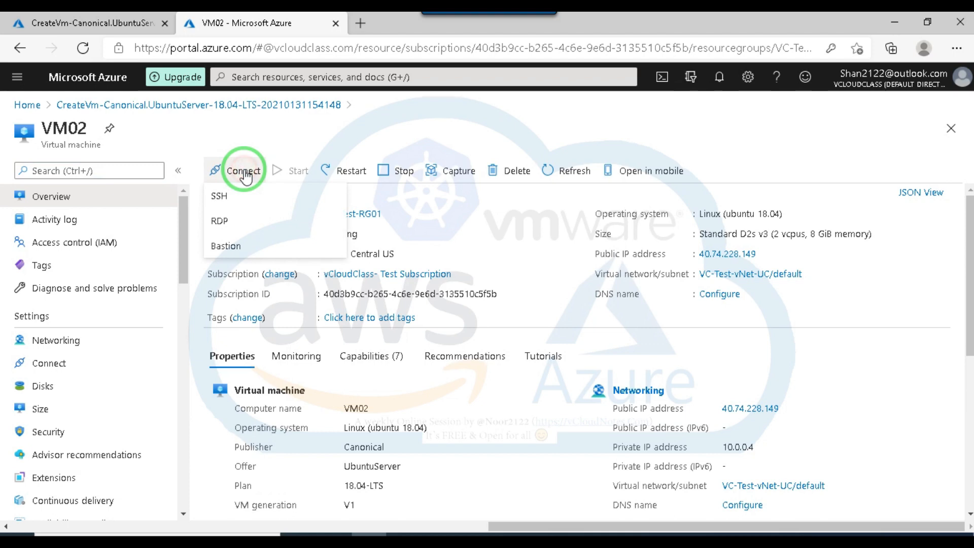
click(230, 251)
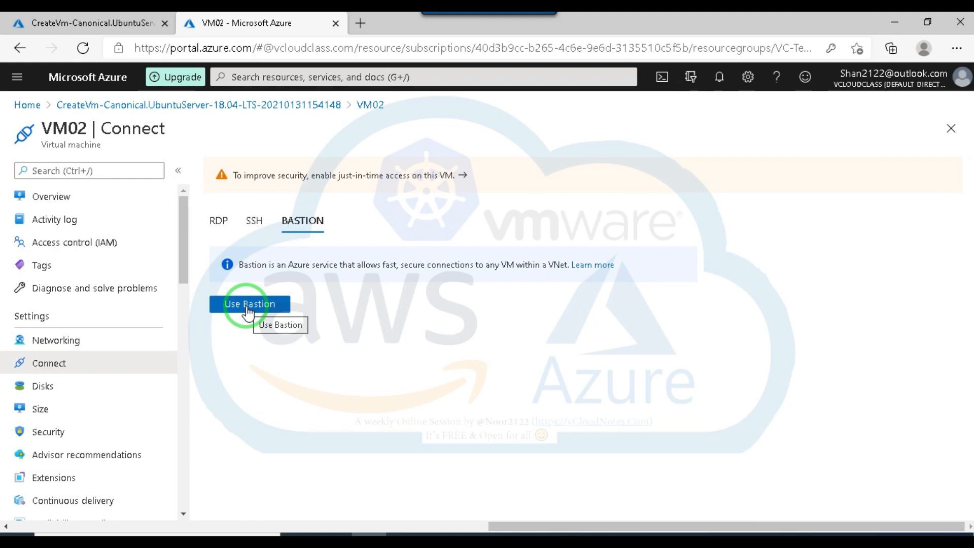
click(248, 308)
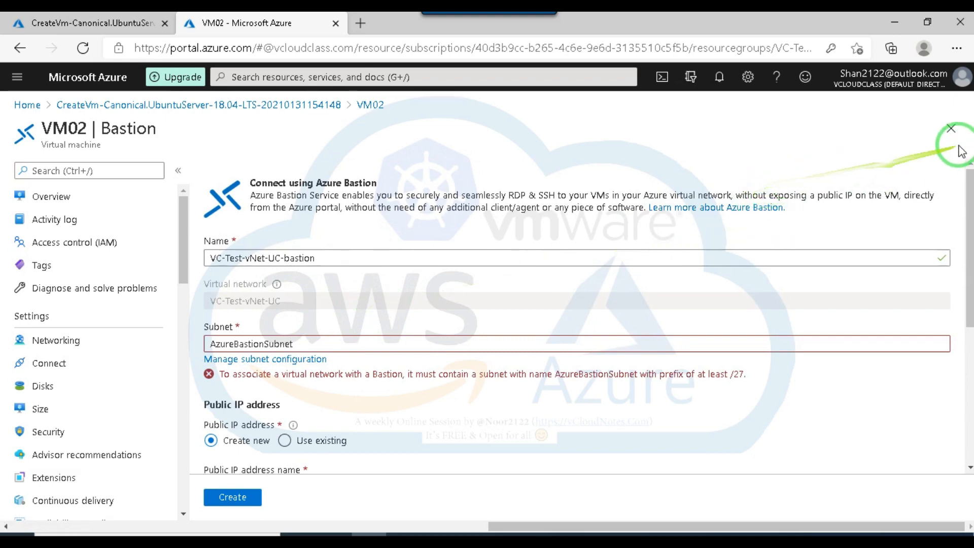
click(951, 128)
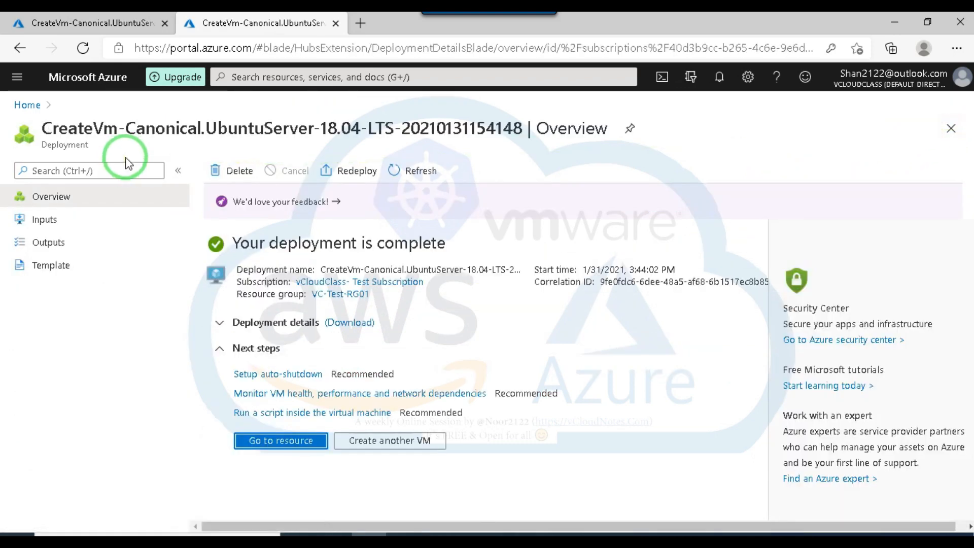
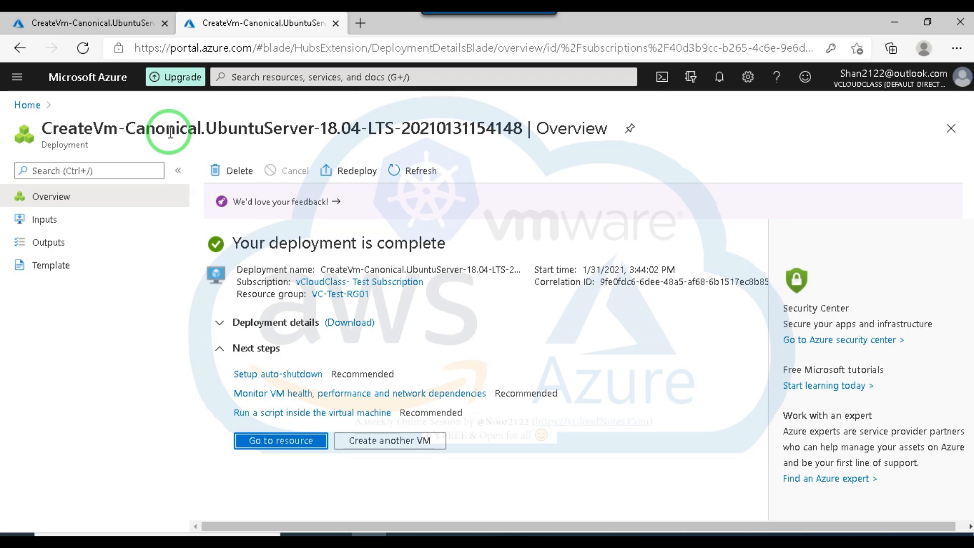
Delete the VC-Test-vNet virtual network in South India.
click(27, 105)
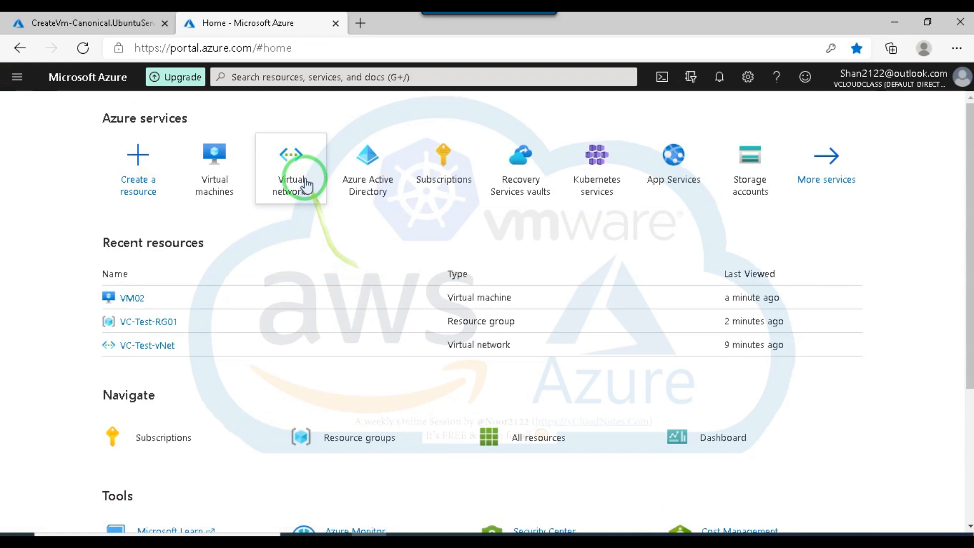
click(292, 172)
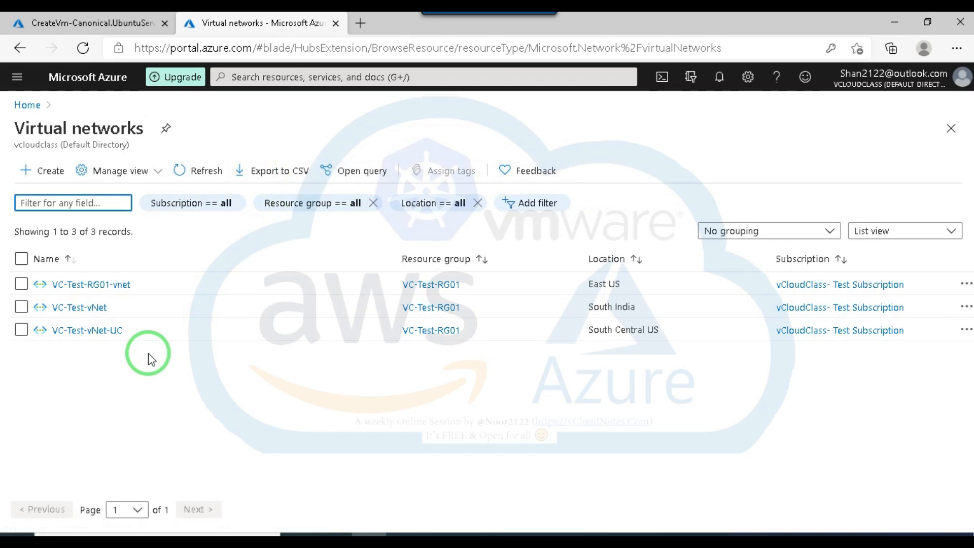
click(83, 308)
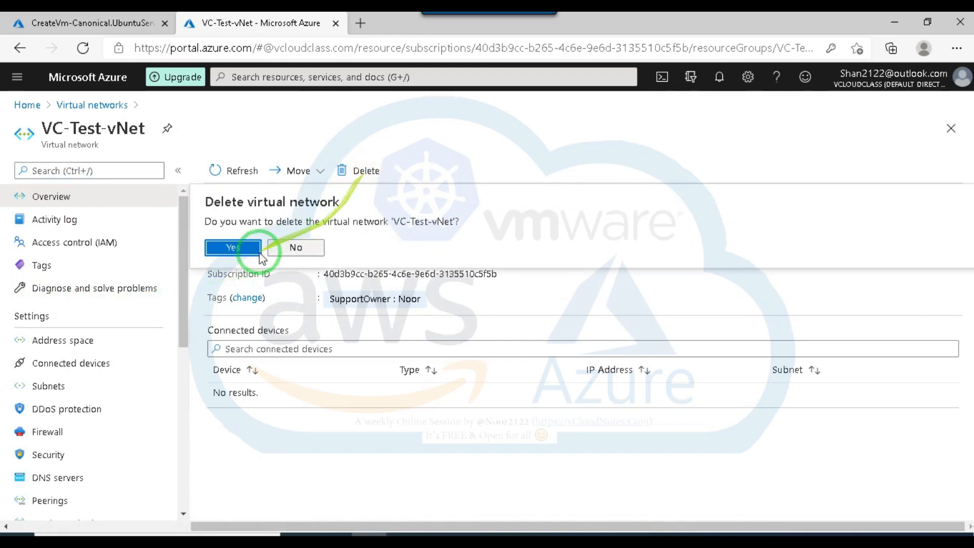
click(237, 247)
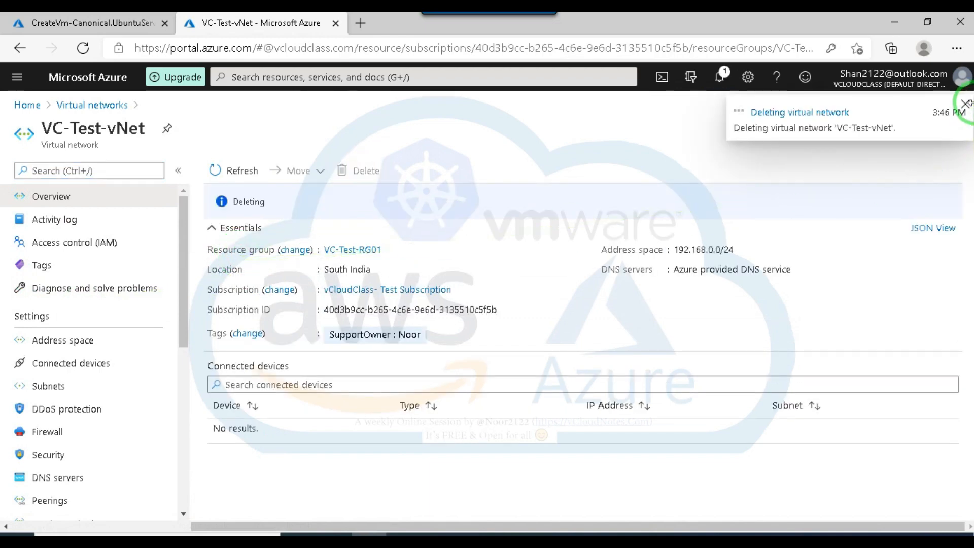
Open the East US virtual network VC-Test-RG01-vnet and examine its connected devices and subnets.
click(82, 106)
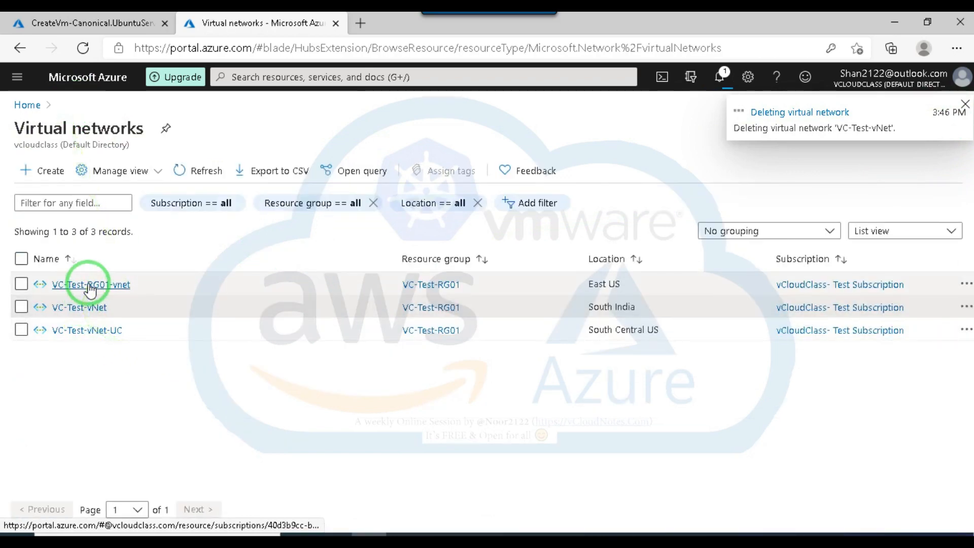
click(88, 287)
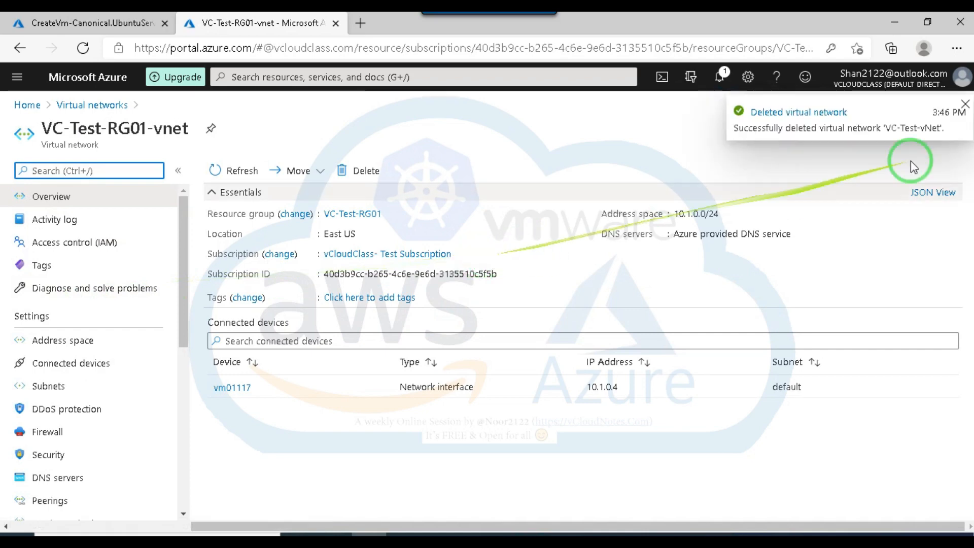
click(965, 108)
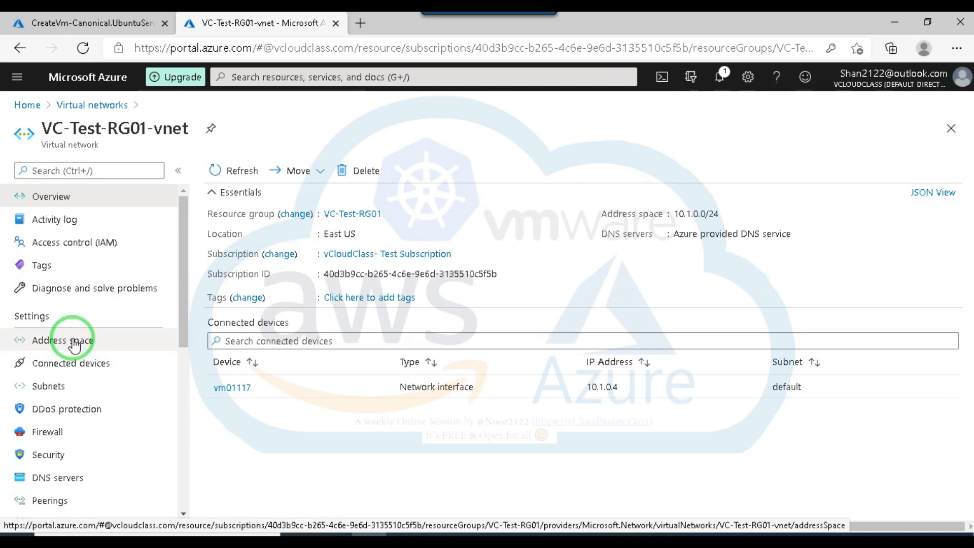
click(45, 385)
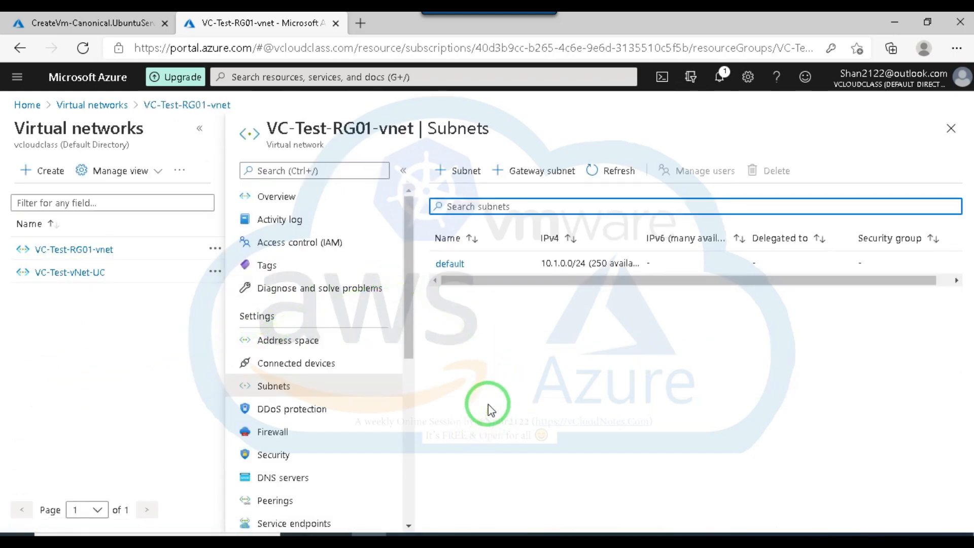
Switch to Chrome to check the session agenda on Facebook and the Google Meet call, and return to the Azure portal.
mouse_move(440, 532)
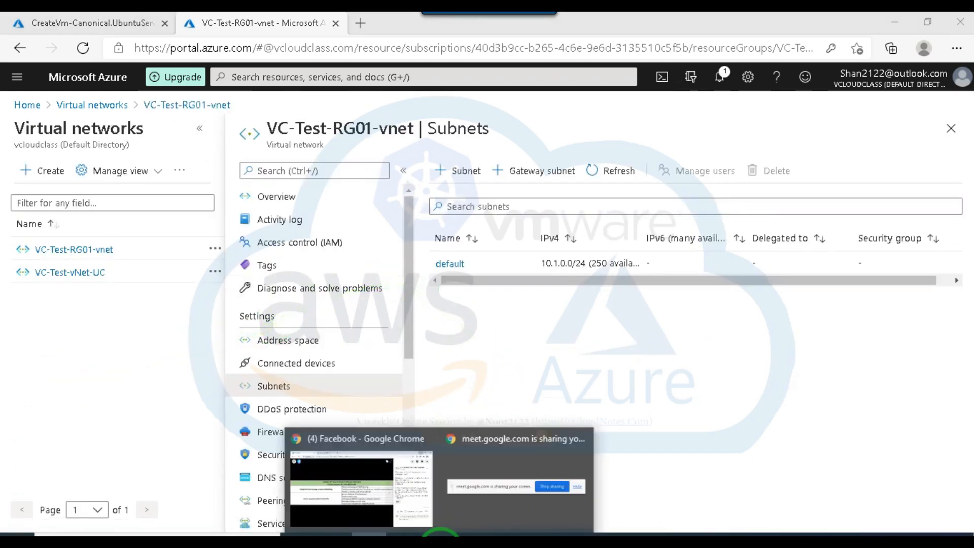
click(503, 508)
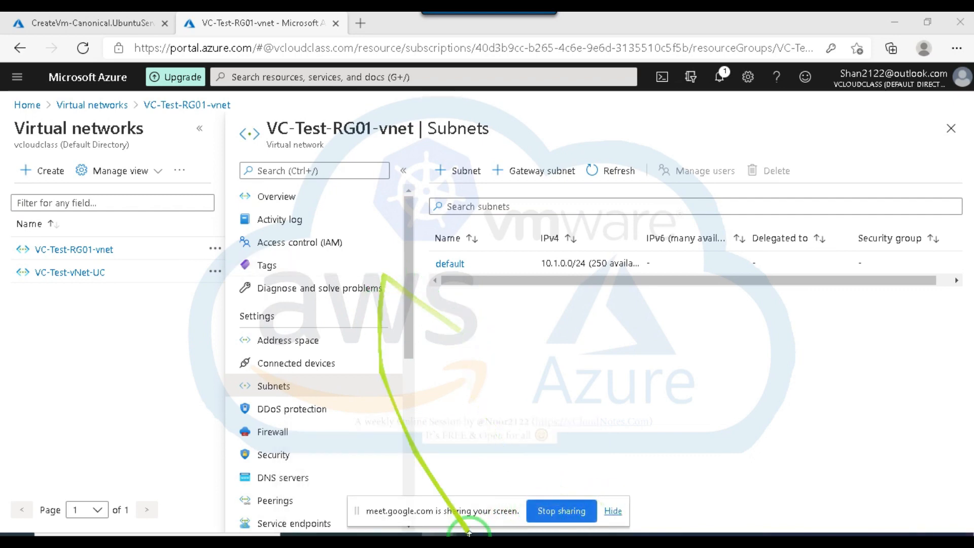
mouse_move(453, 536)
click(397, 498)
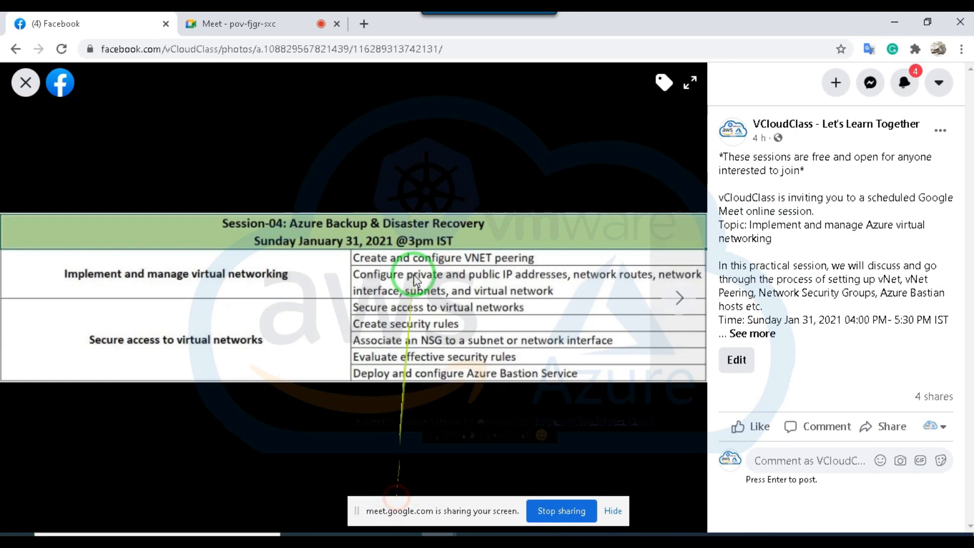
click(278, 31)
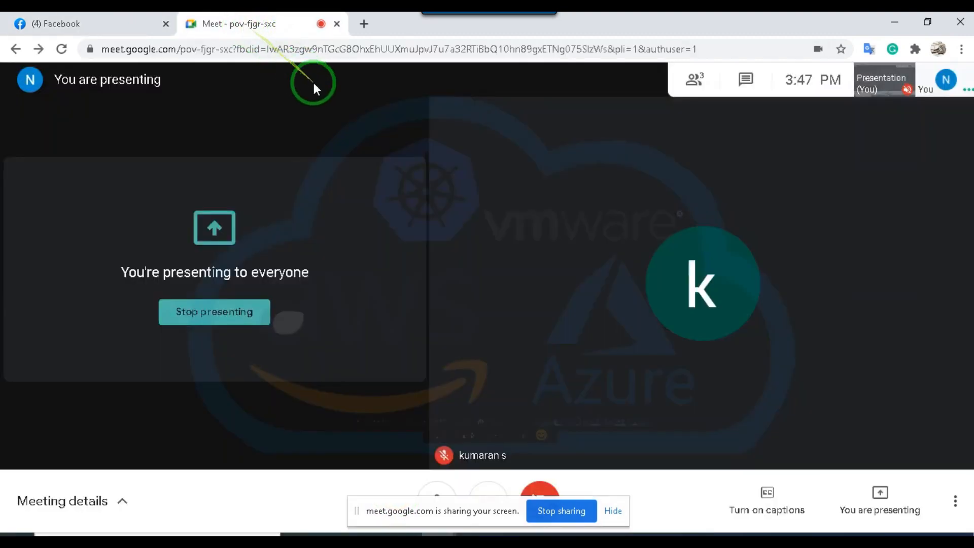
click(108, 24)
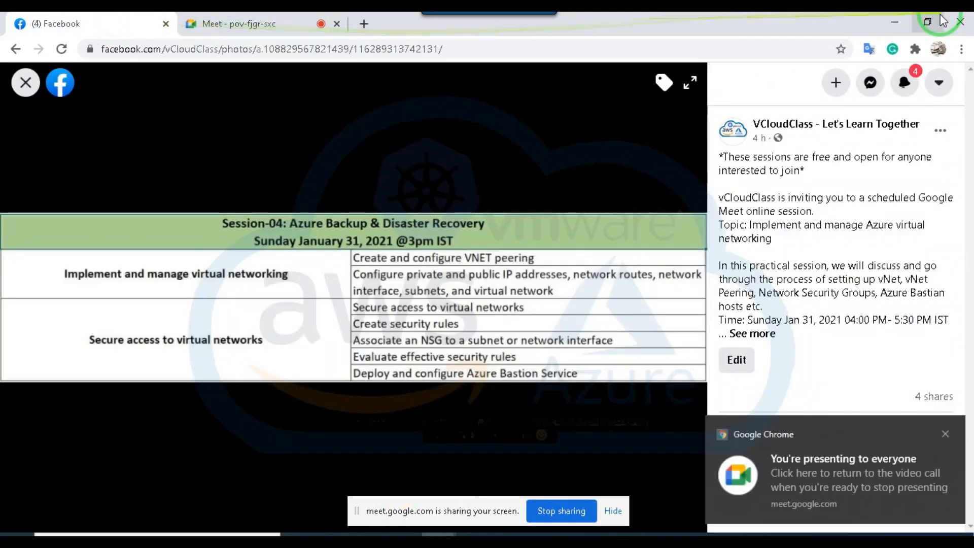
click(893, 22)
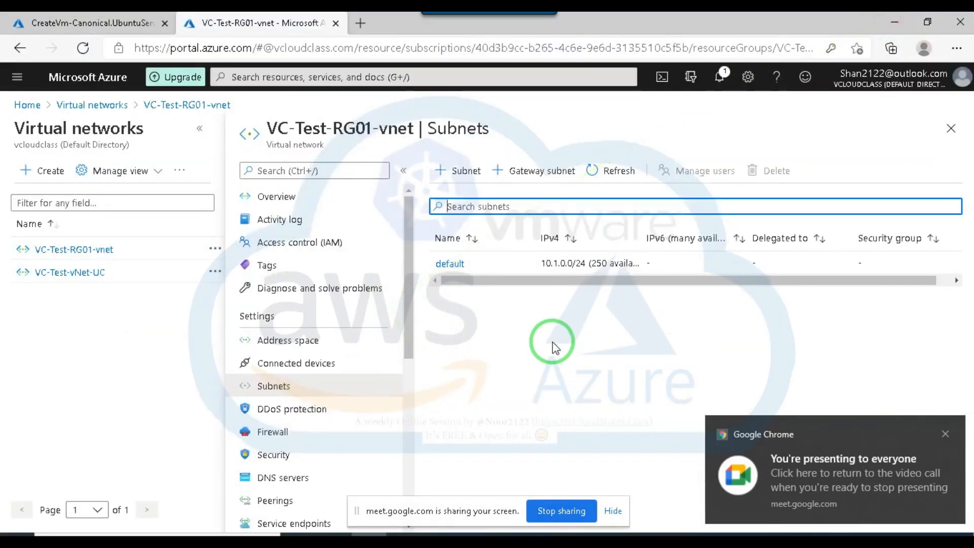
click(944, 434)
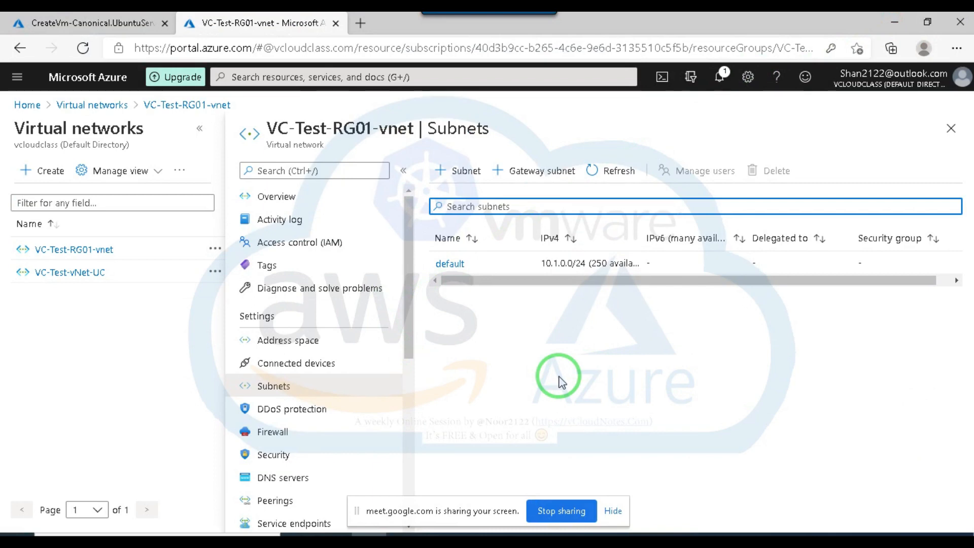
Return to the list of virtual networks and review the overview and subnet list of VC-Test-RG01-vnet again.
click(200, 128)
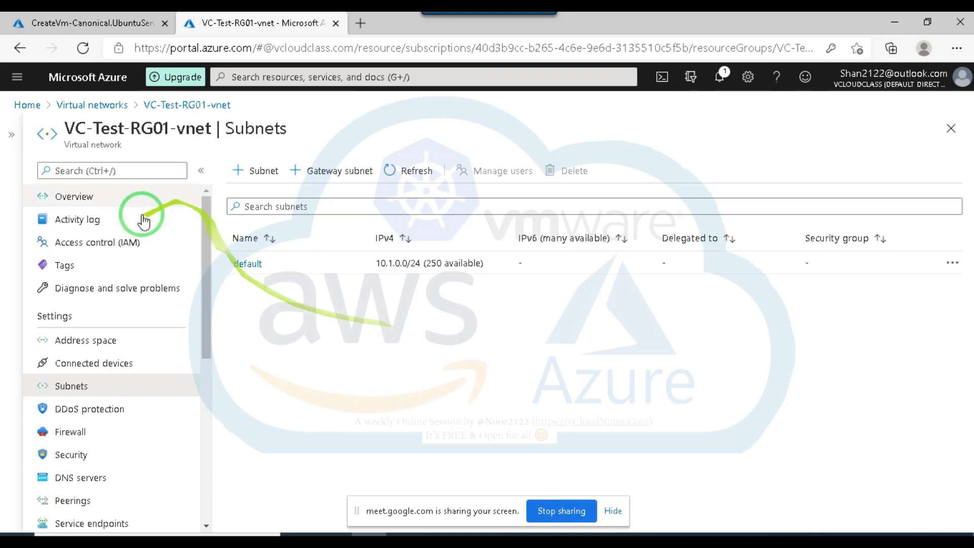
click(85, 106)
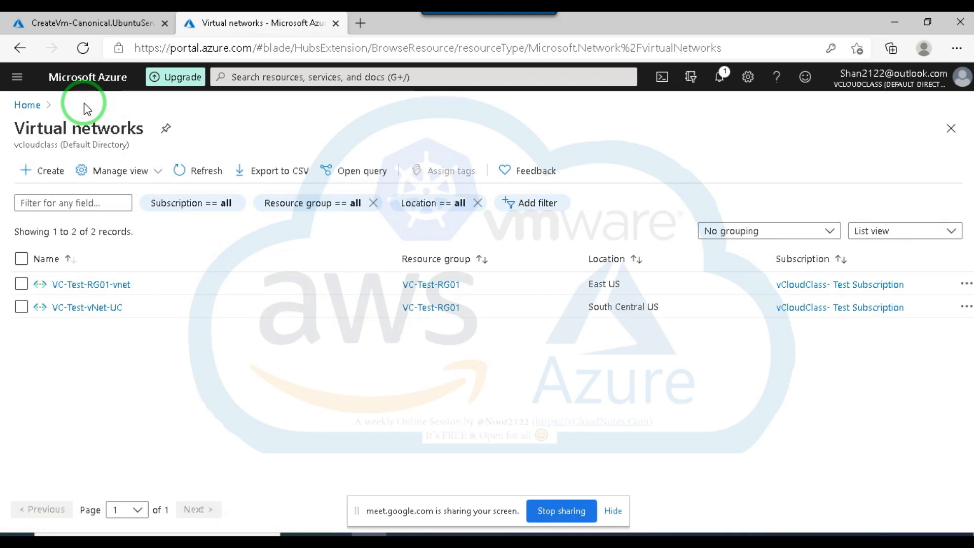
click(90, 284)
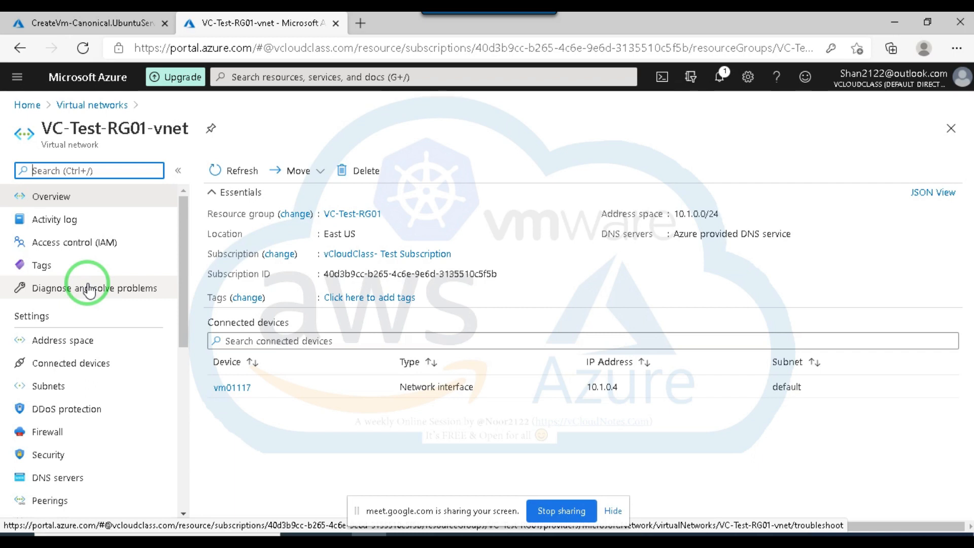
click(69, 104)
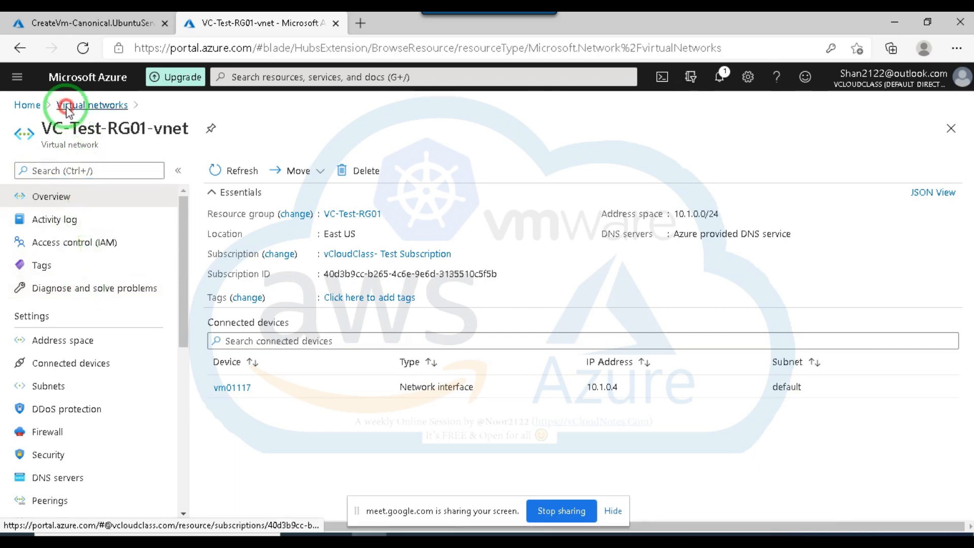
click(68, 284)
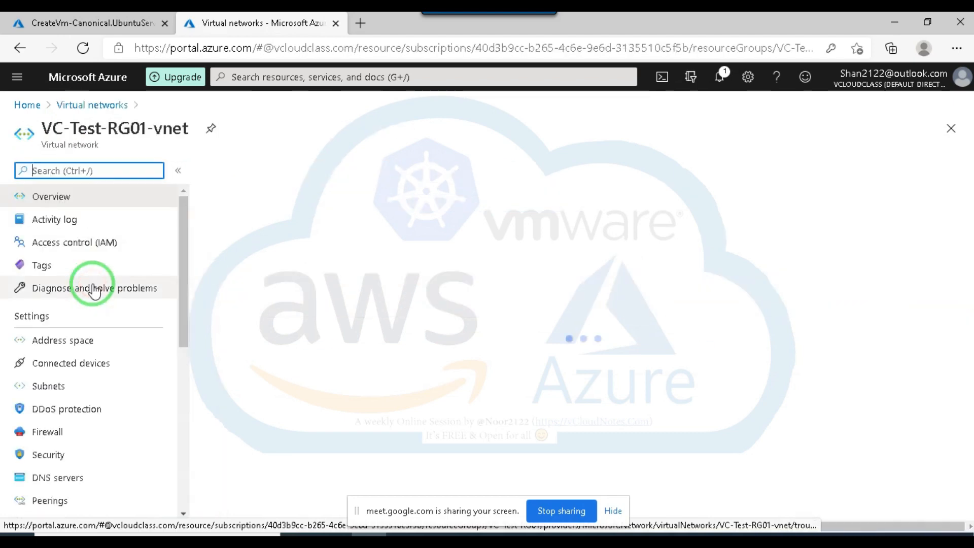
click(49, 384)
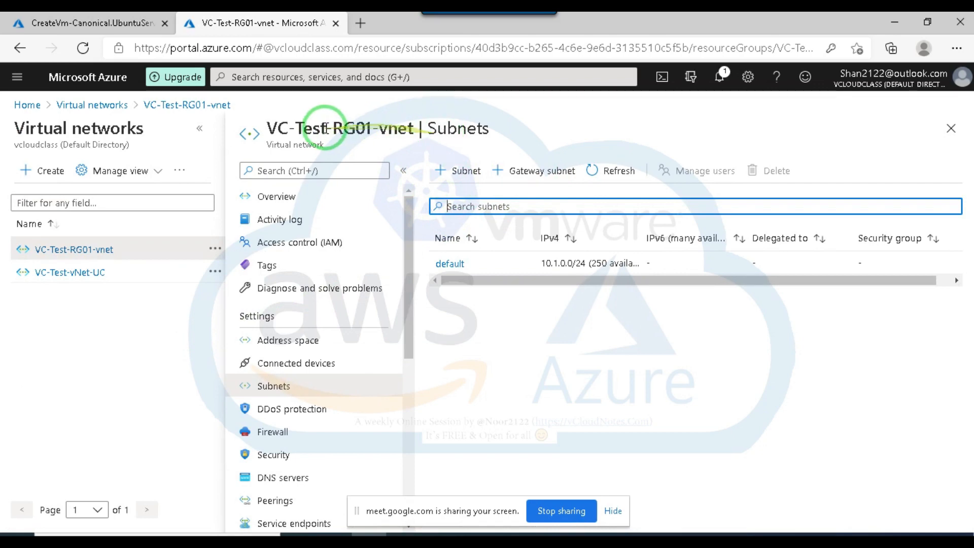
Examine the subnets and address space of VC-Test-vNet-UC.
click(94, 105)
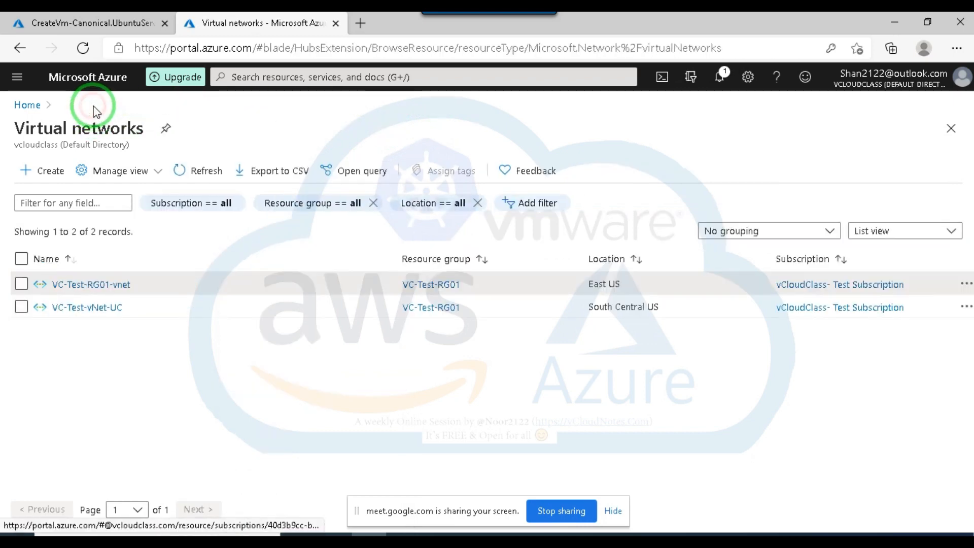
click(92, 308)
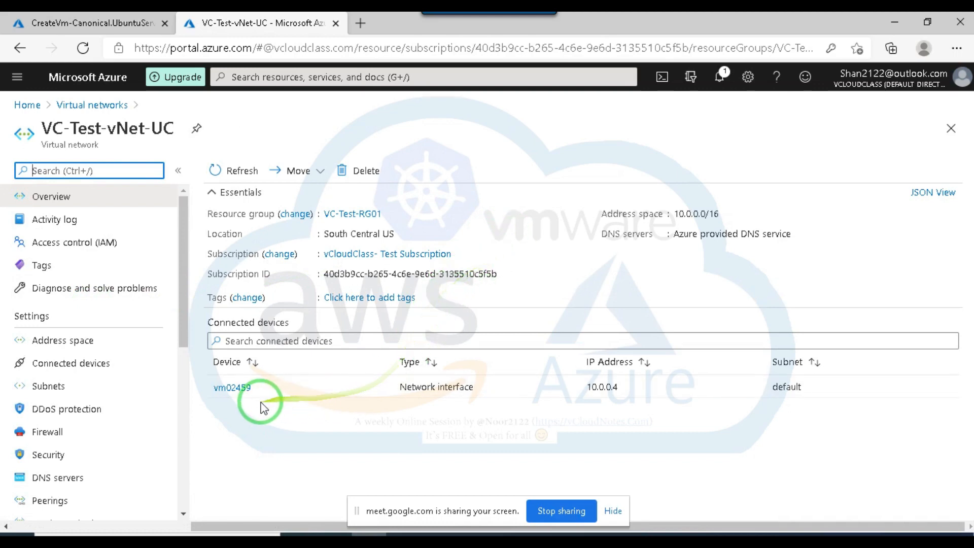
click(50, 387)
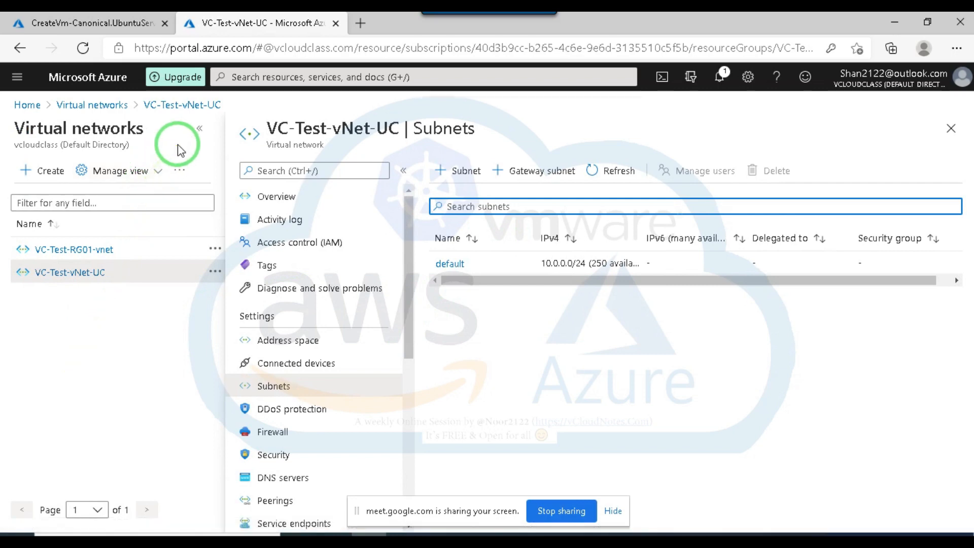
click(199, 128)
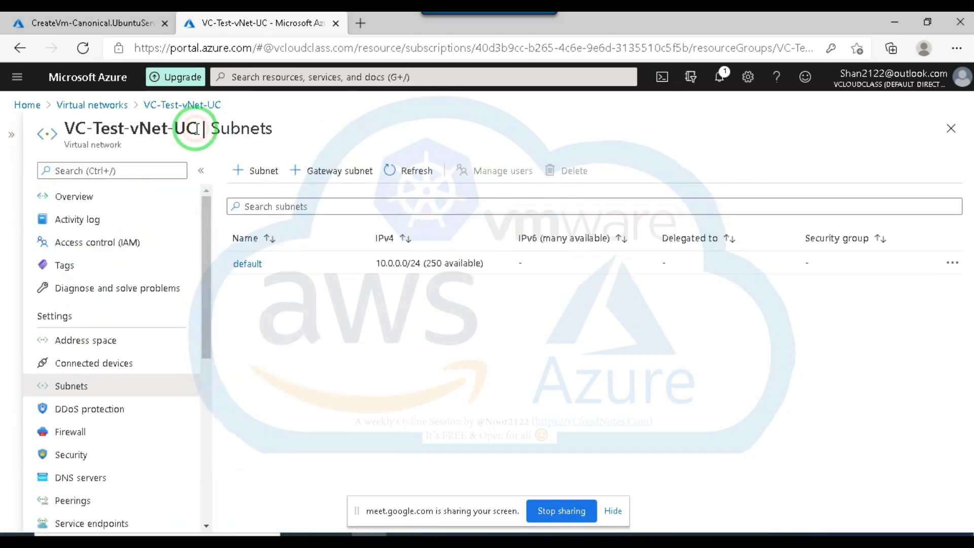
click(93, 105)
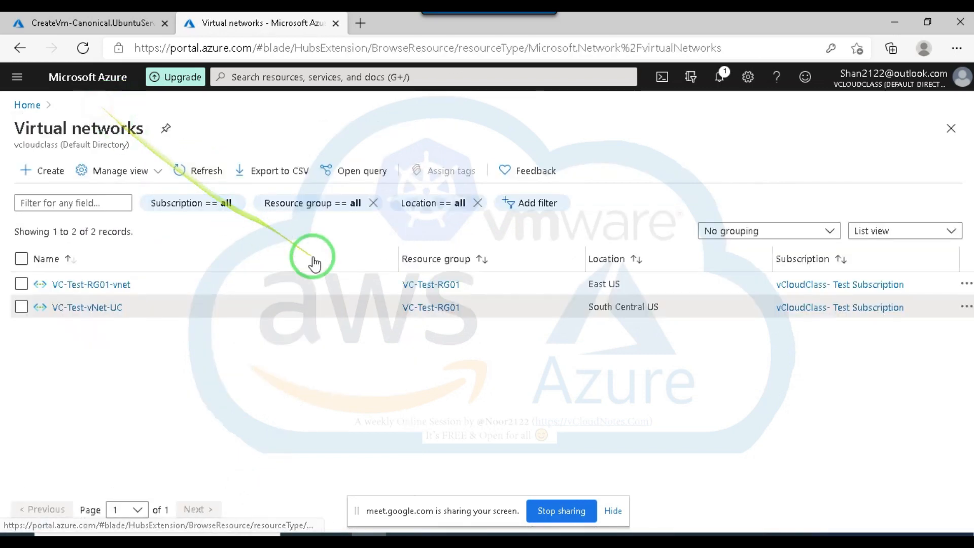
click(105, 293)
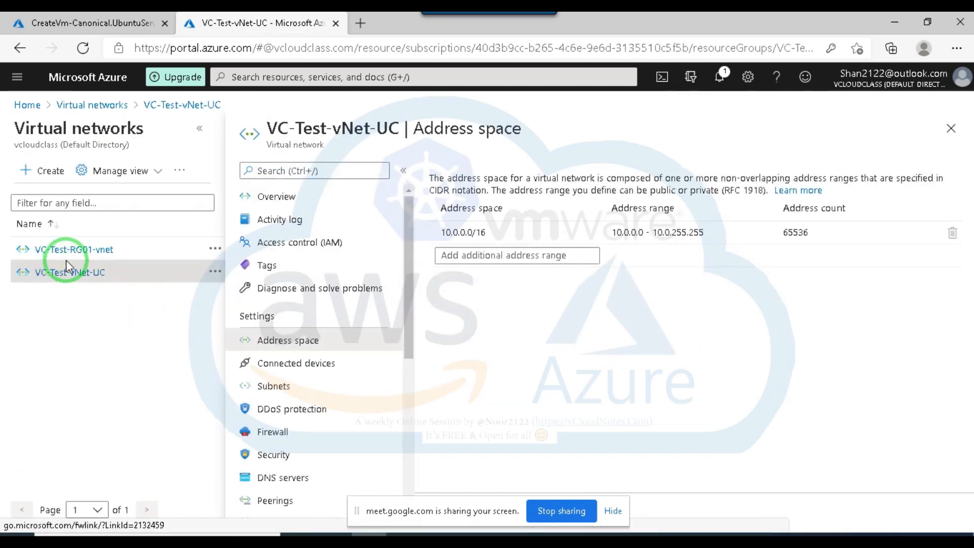
Add the address range 192.168.0.0/24 to the address space of VC-Test-RG01-vnet and save it.
click(73, 253)
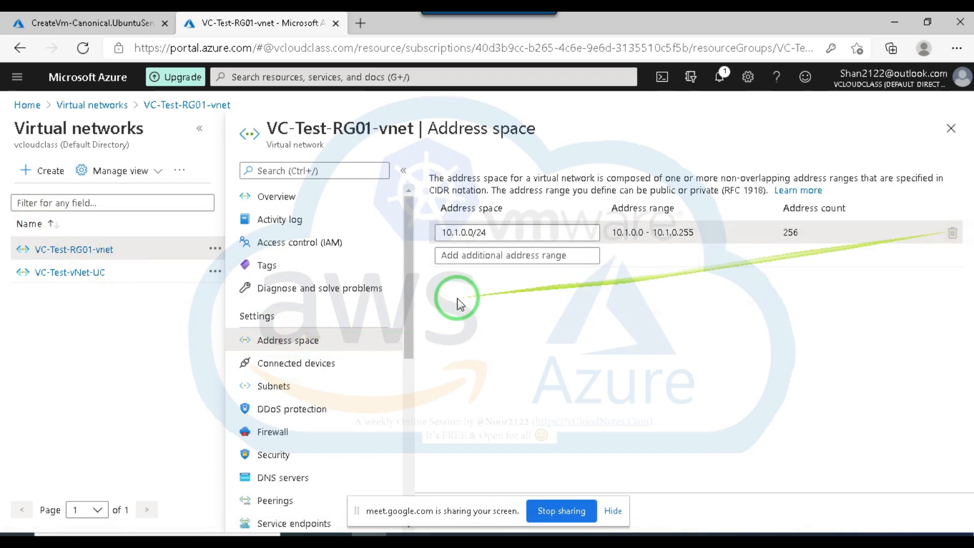
click(478, 256)
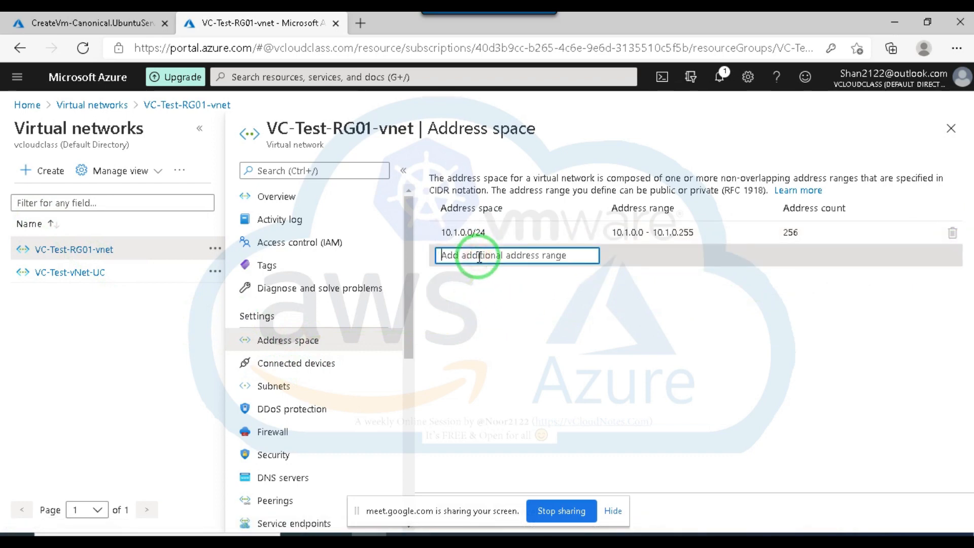
text(192.168.0.0)
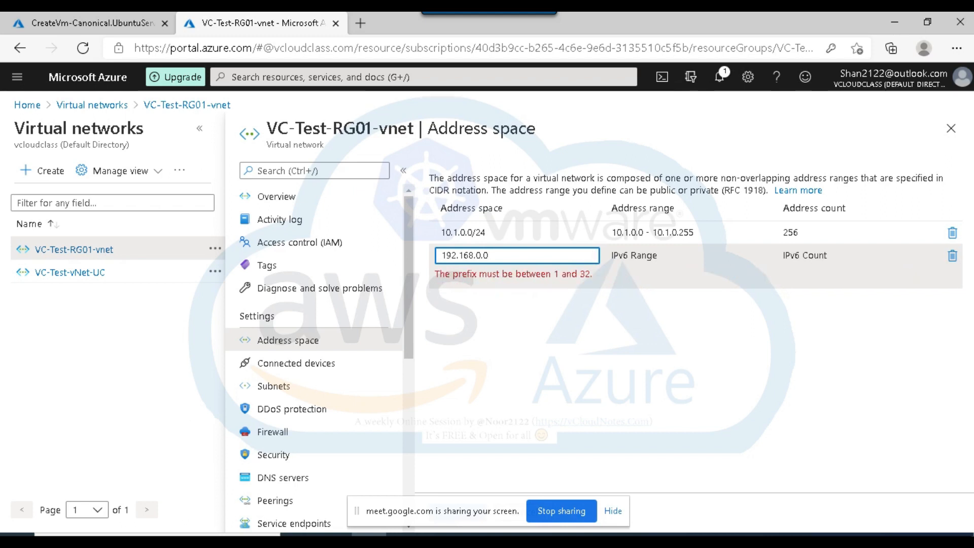
text(24)
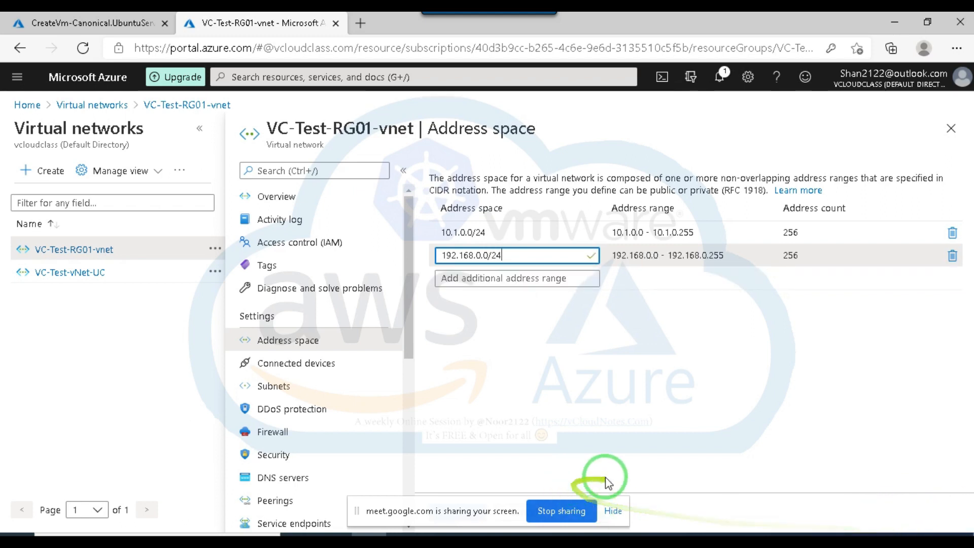
click(664, 404)
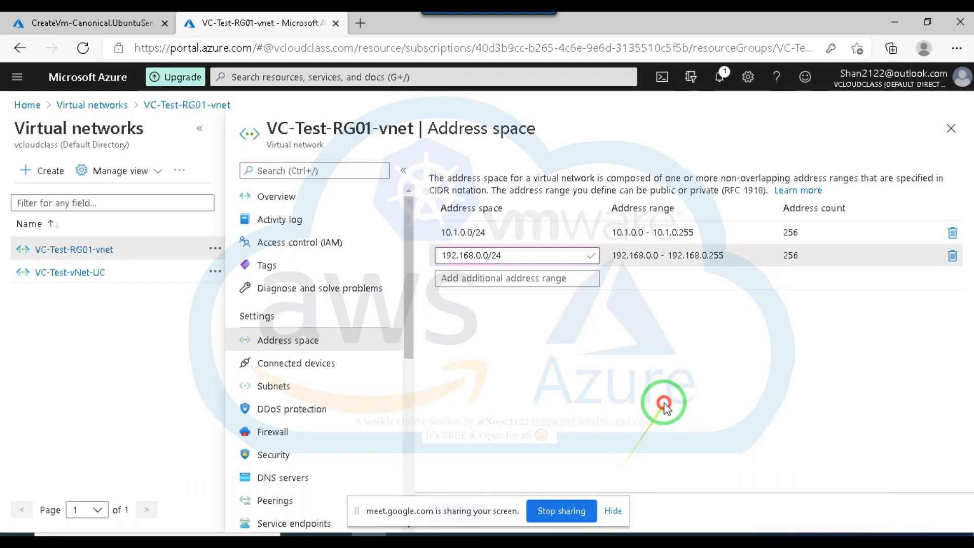
click(613, 510)
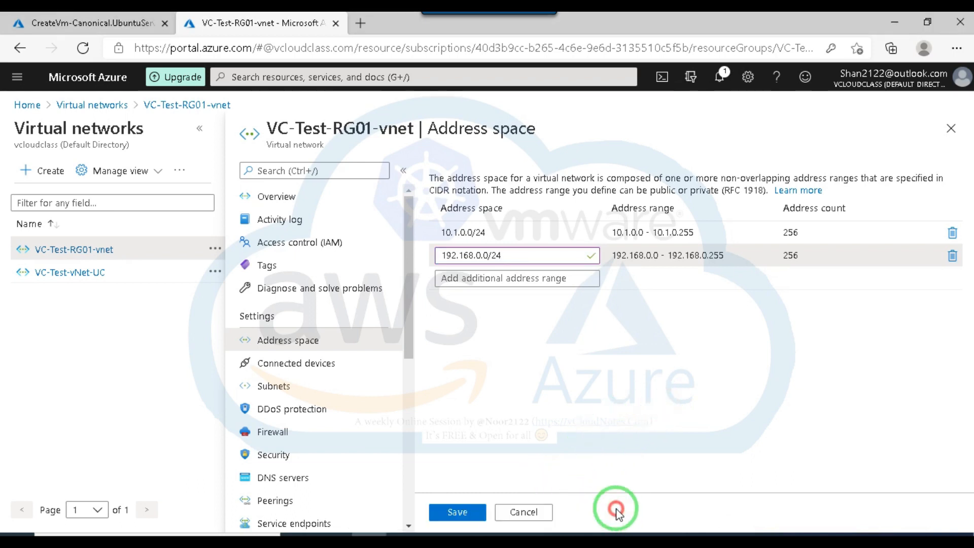
click(458, 513)
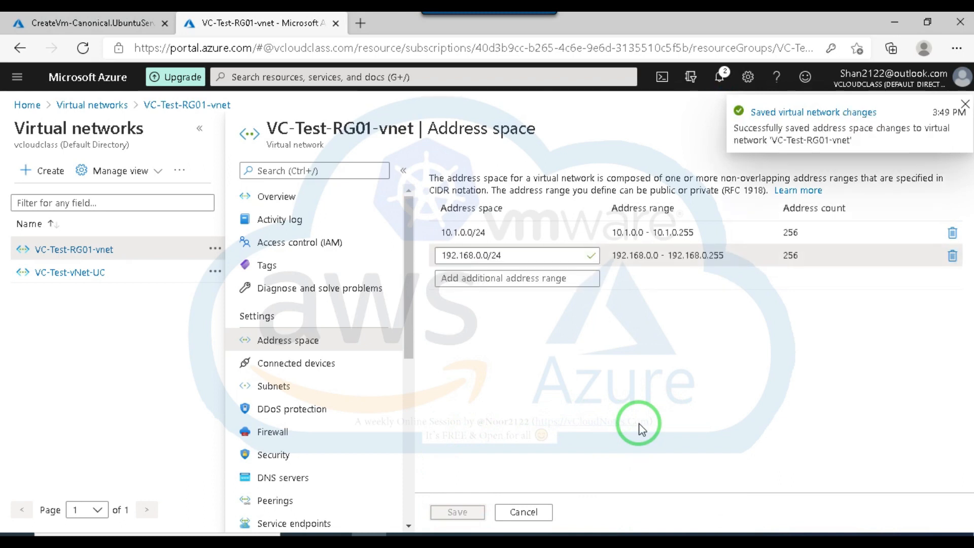
Try to remove the 10.1.0.0/24 range from VC-Test-RG01-vnet's address space and save, and discard the pending change.
click(952, 233)
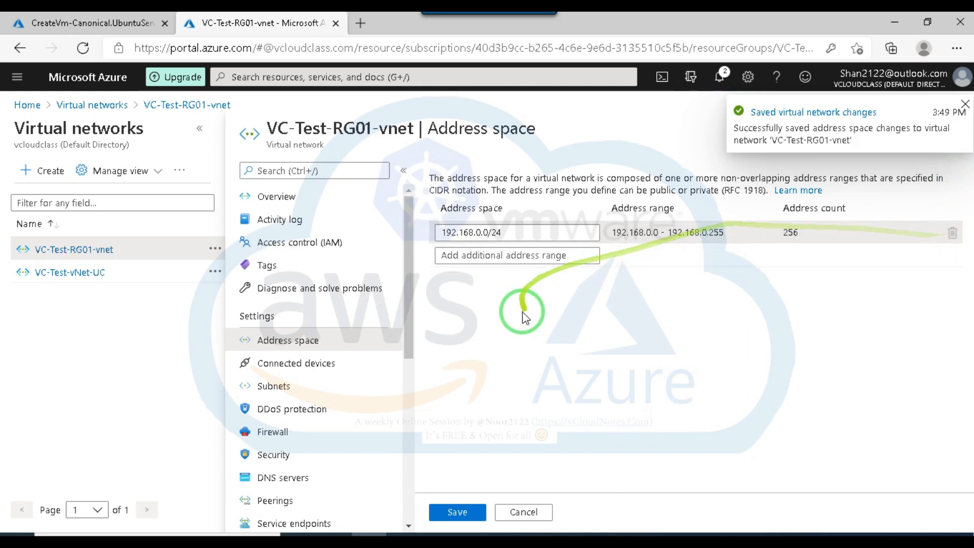
click(456, 512)
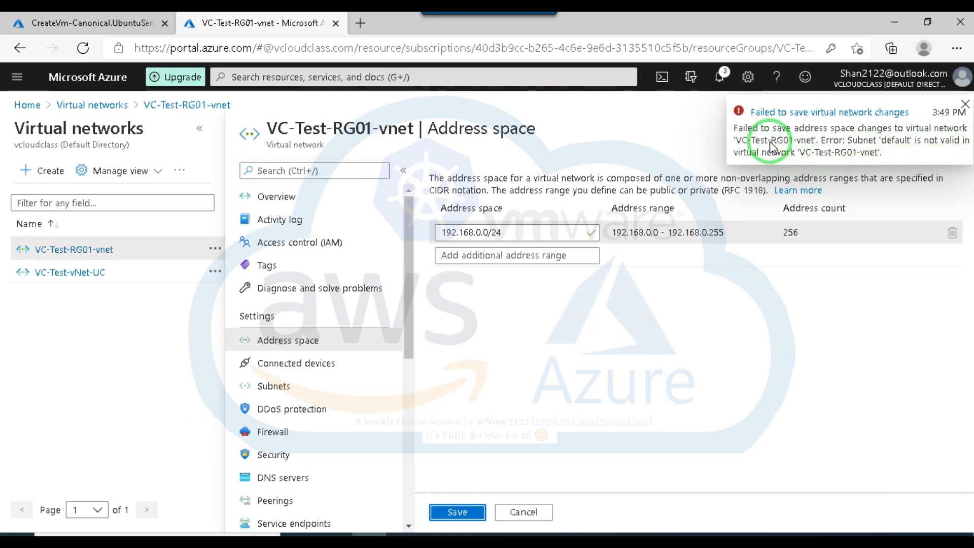
click(966, 105)
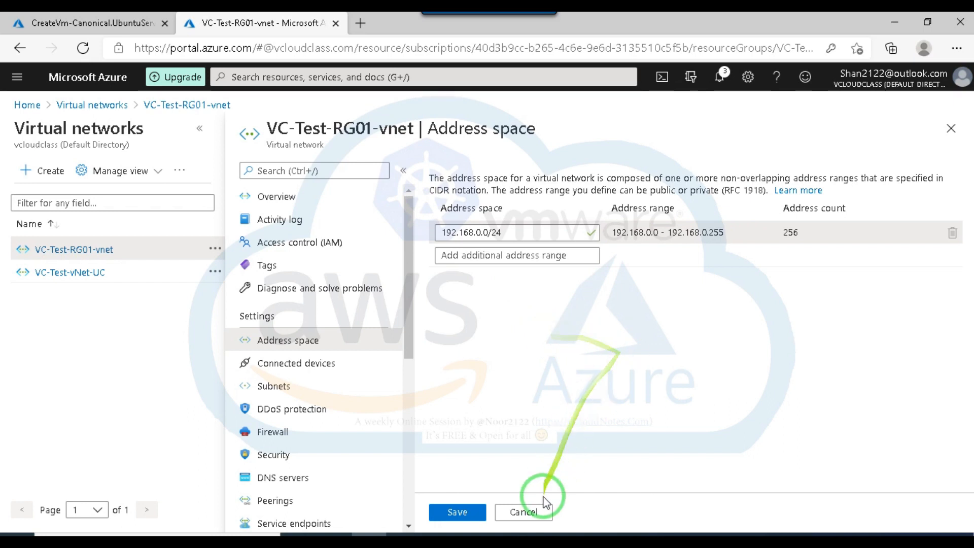
click(525, 512)
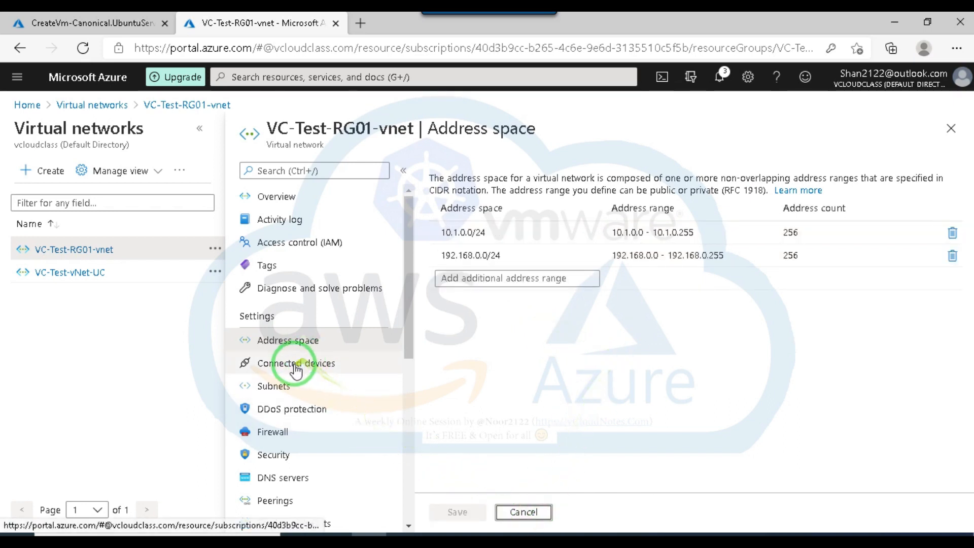
Check the subnets and connected devices of VC-Test-RG01-vnet and try to delete the network interface vm01117.
click(262, 387)
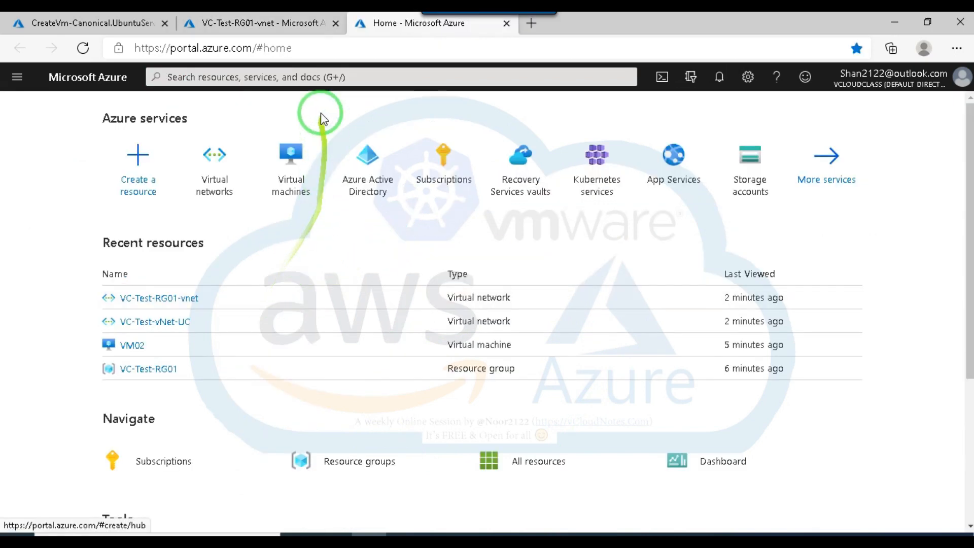
click(506, 24)
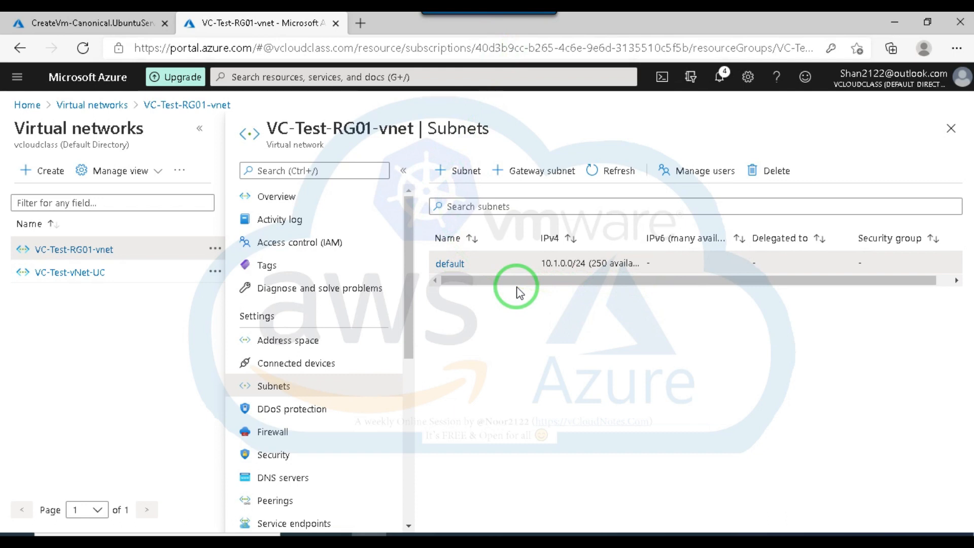
click(286, 364)
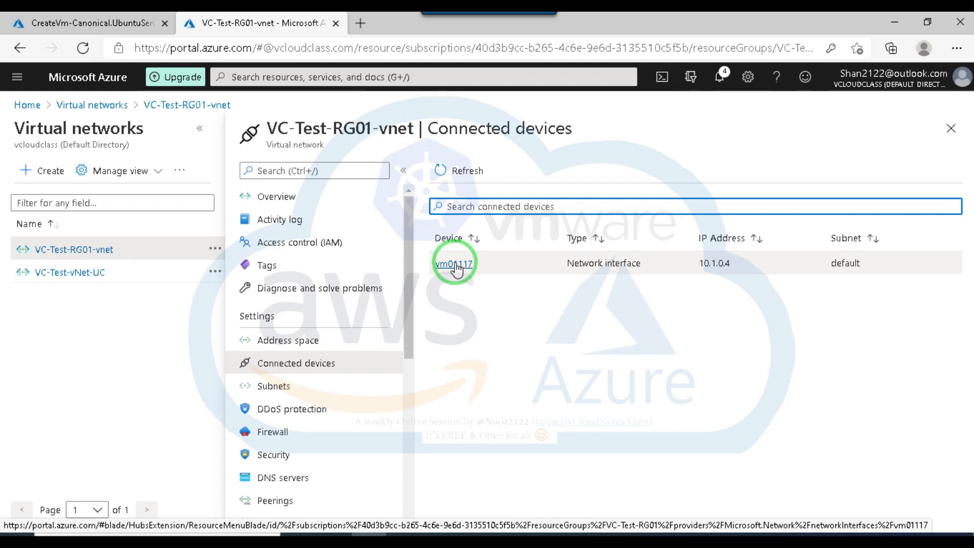
click(460, 267)
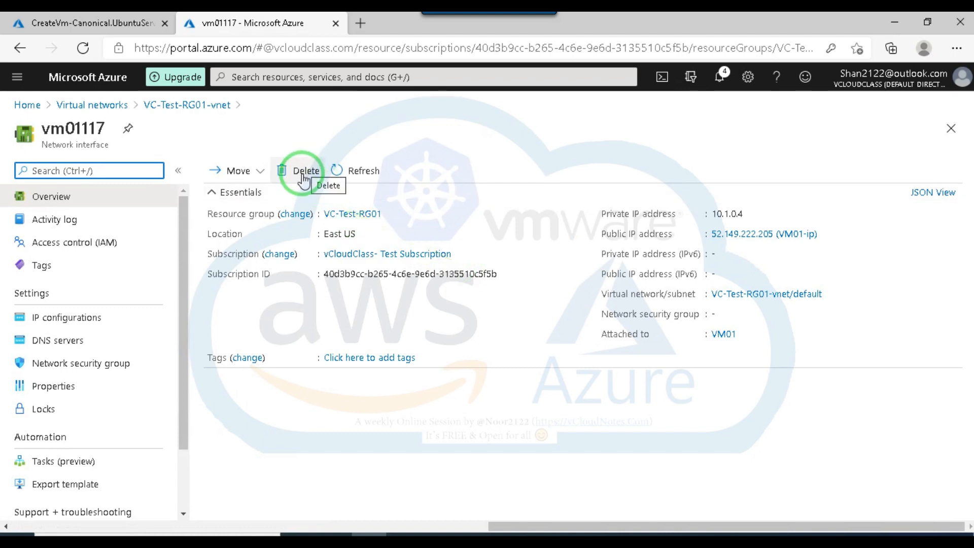
click(305, 172)
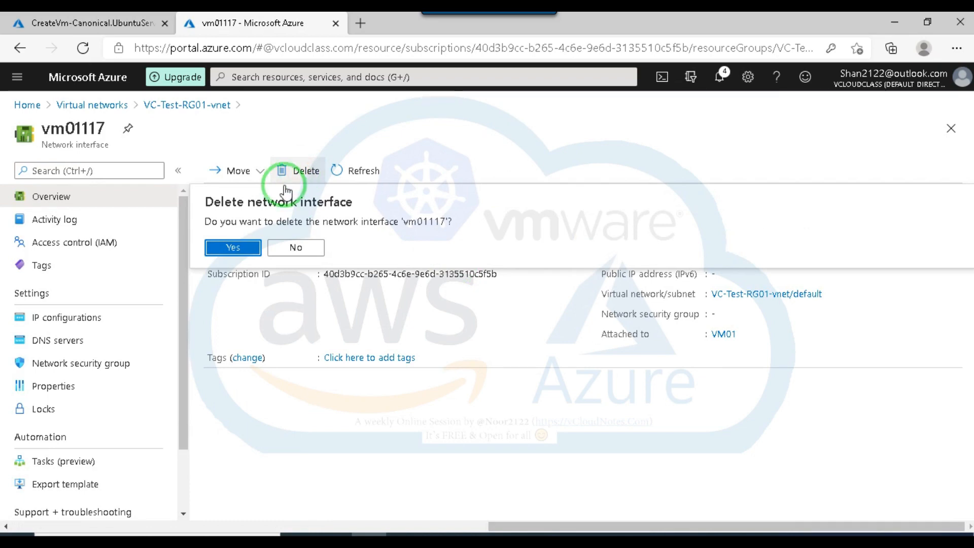
click(233, 247)
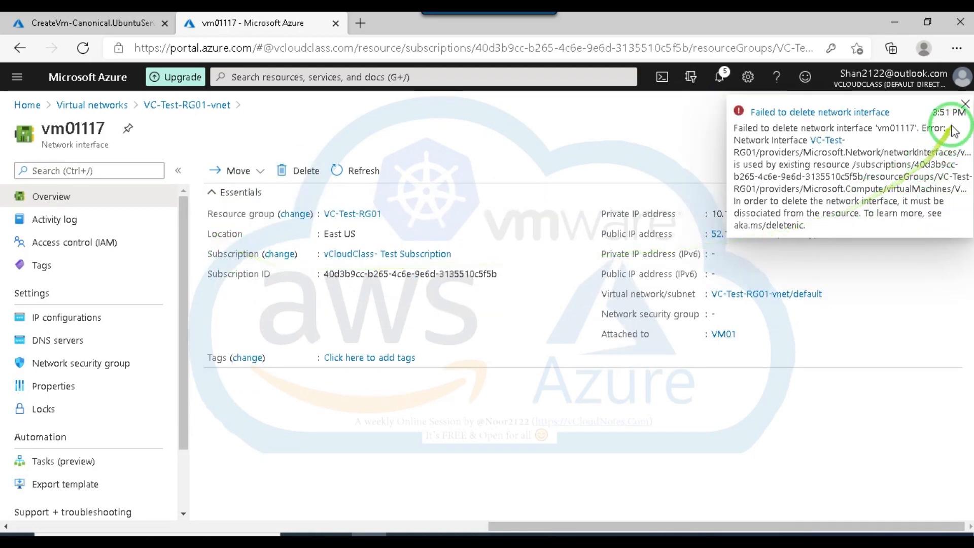
click(964, 104)
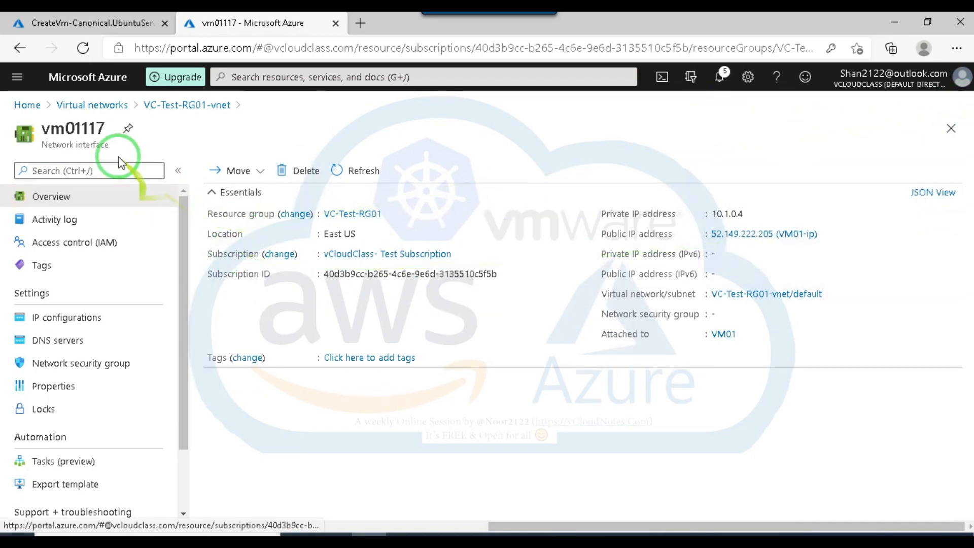
Delete the virtual machine VM01 and check the notifications for the deletion status.
click(87, 105)
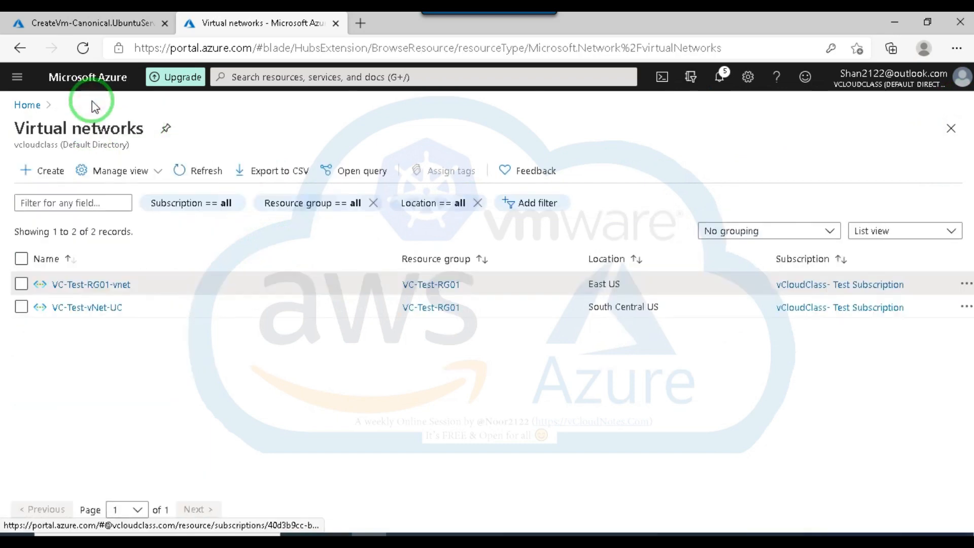
click(288, 74)
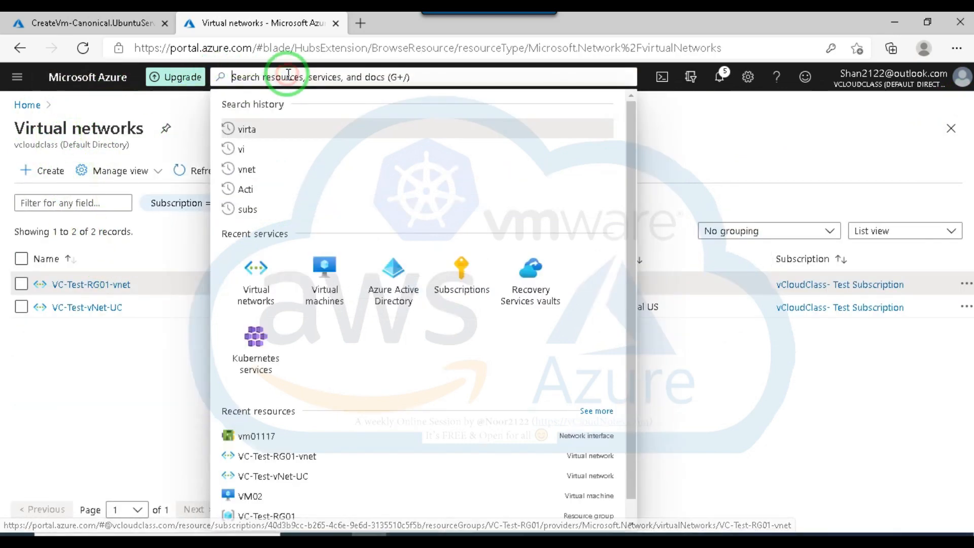
click(329, 274)
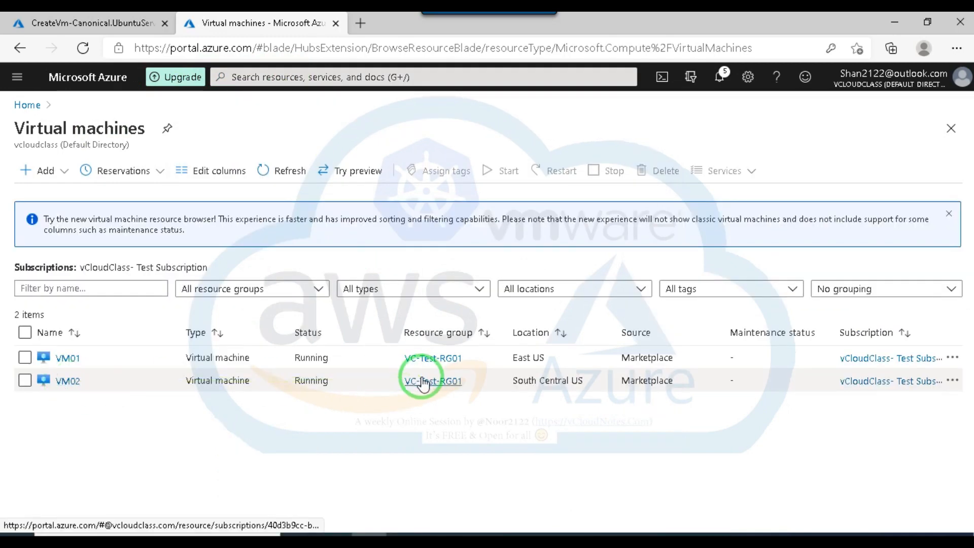
click(70, 360)
click(512, 170)
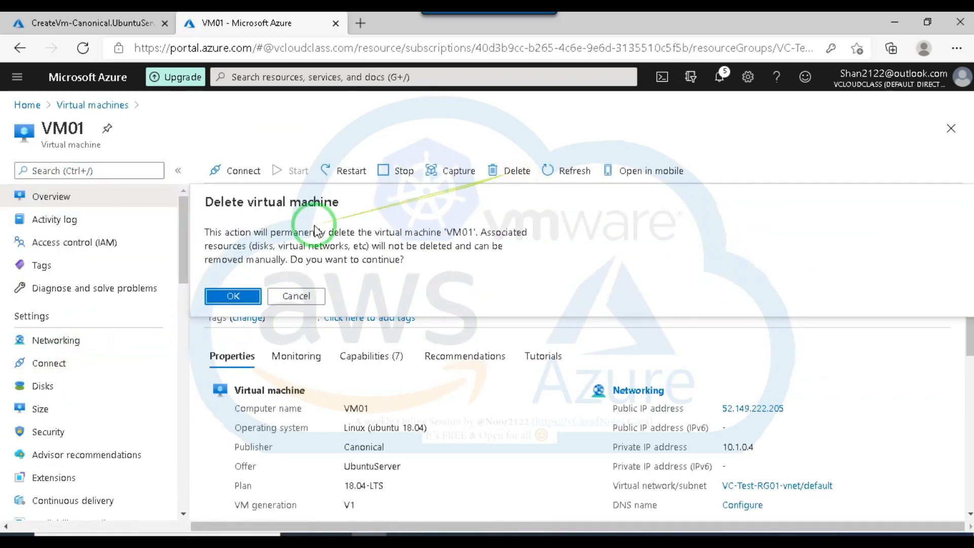
click(232, 295)
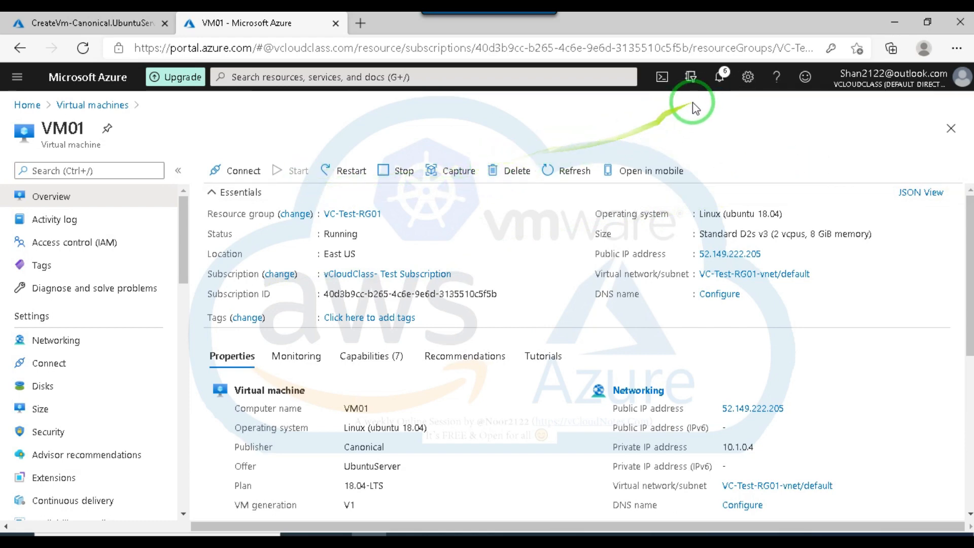
click(721, 79)
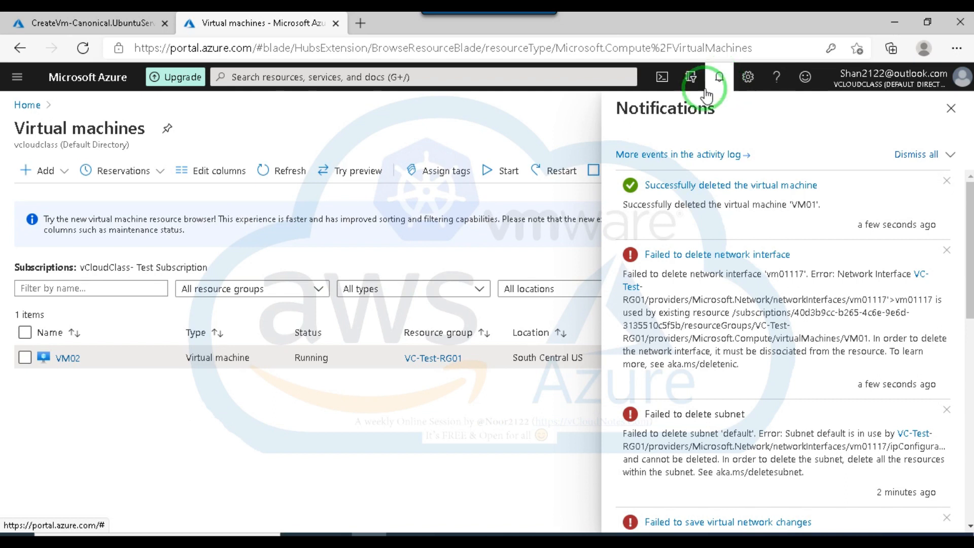
click(951, 108)
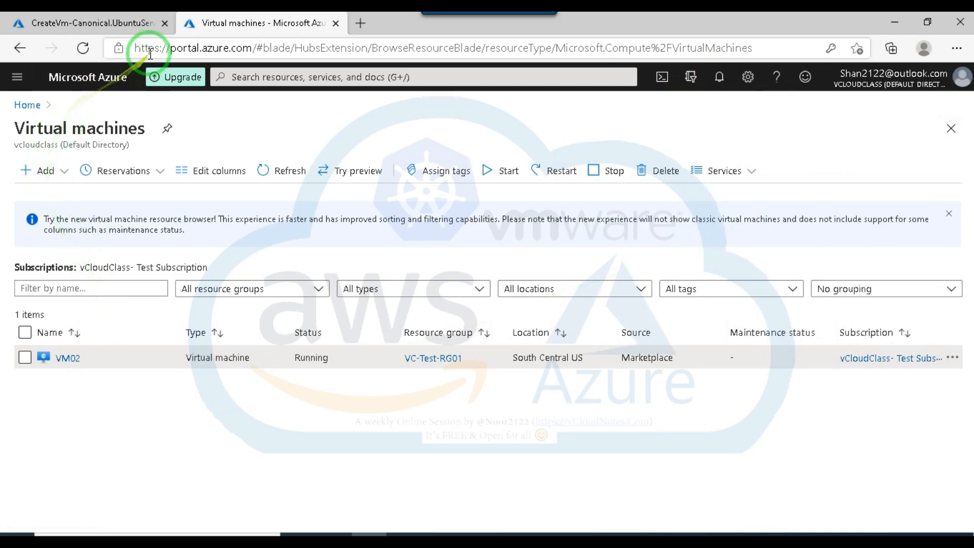
Try to delete the virtual network VC-Test-RG01-vnet from the browser tab that shows the VM deployment.
click(117, 23)
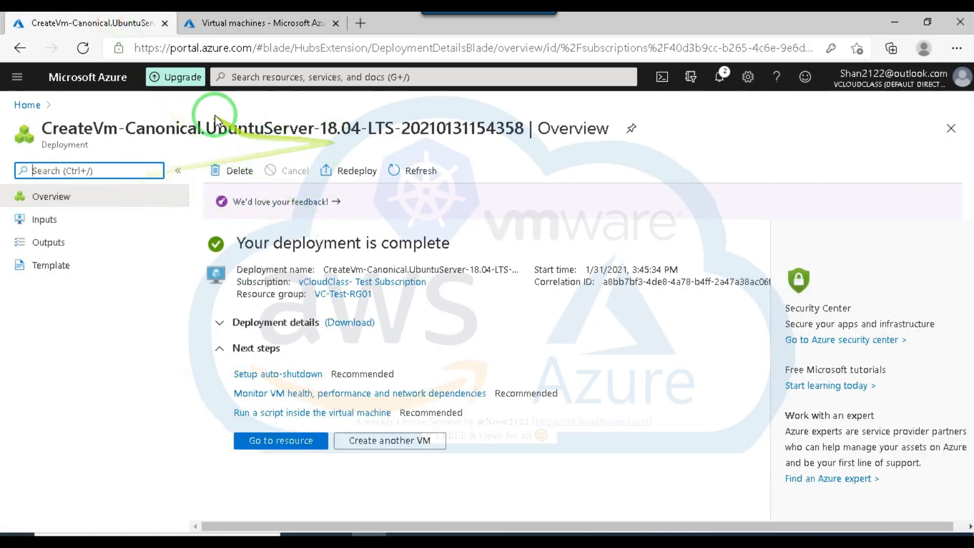
click(233, 78)
click(318, 297)
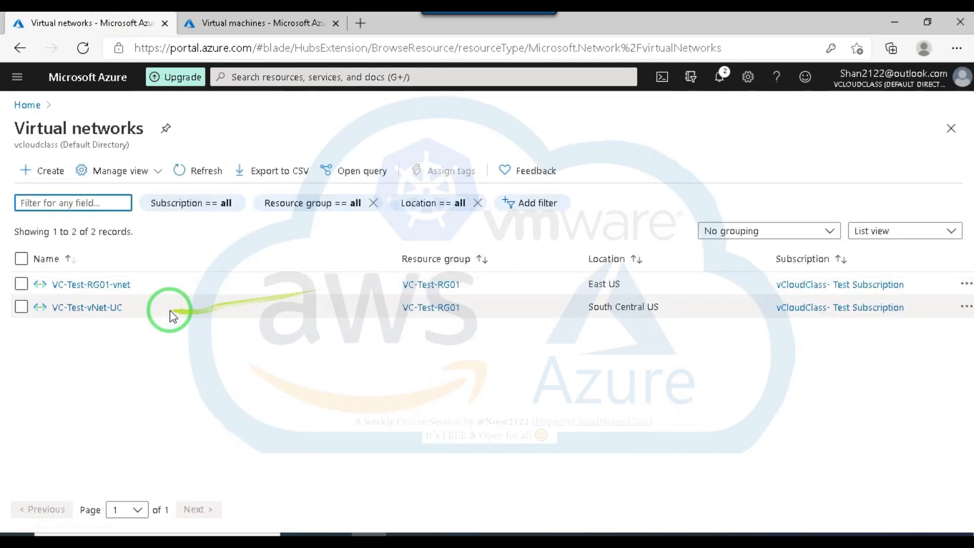
click(107, 284)
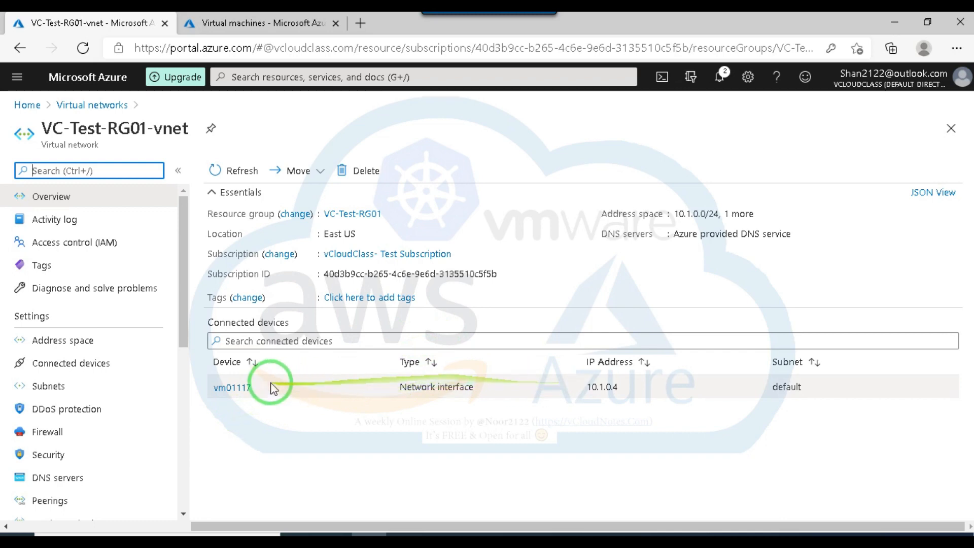
click(366, 172)
click(233, 247)
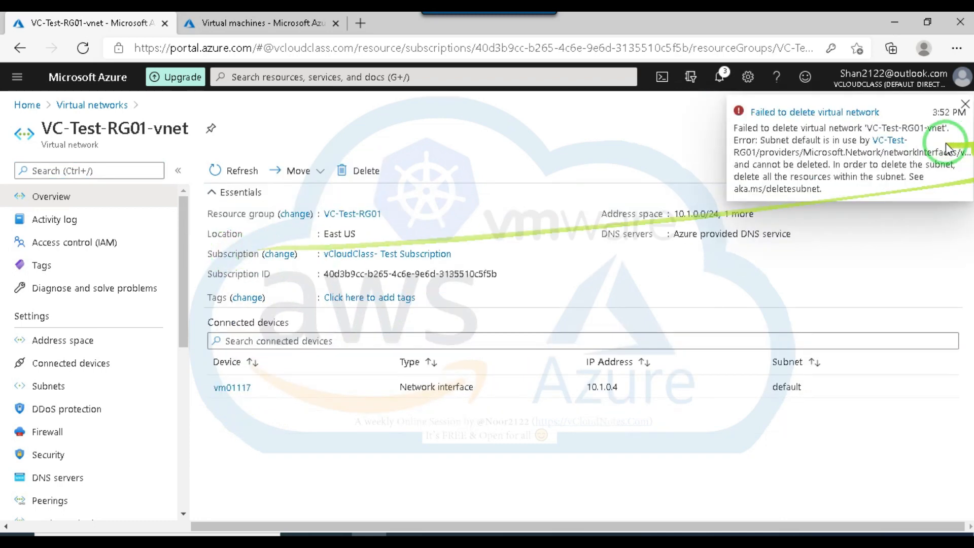
click(964, 104)
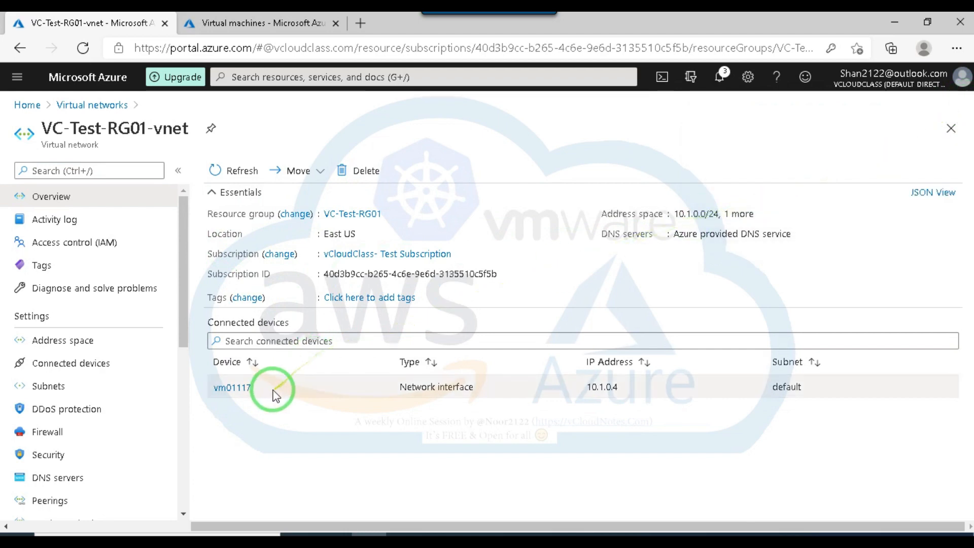
Delete the network interface vm01117 connected to VC-Test-RG01-vnet and check the notifications.
click(238, 389)
click(304, 170)
click(243, 248)
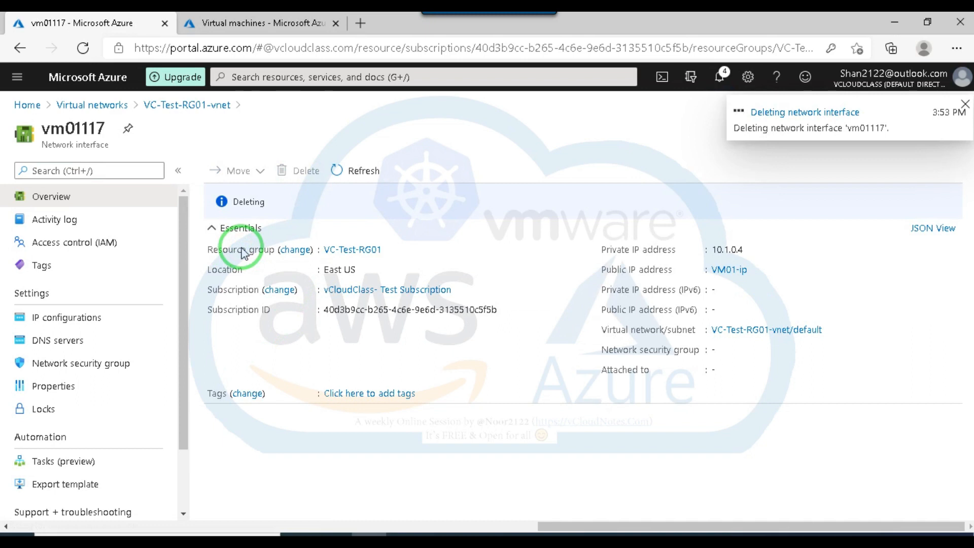
click(715, 88)
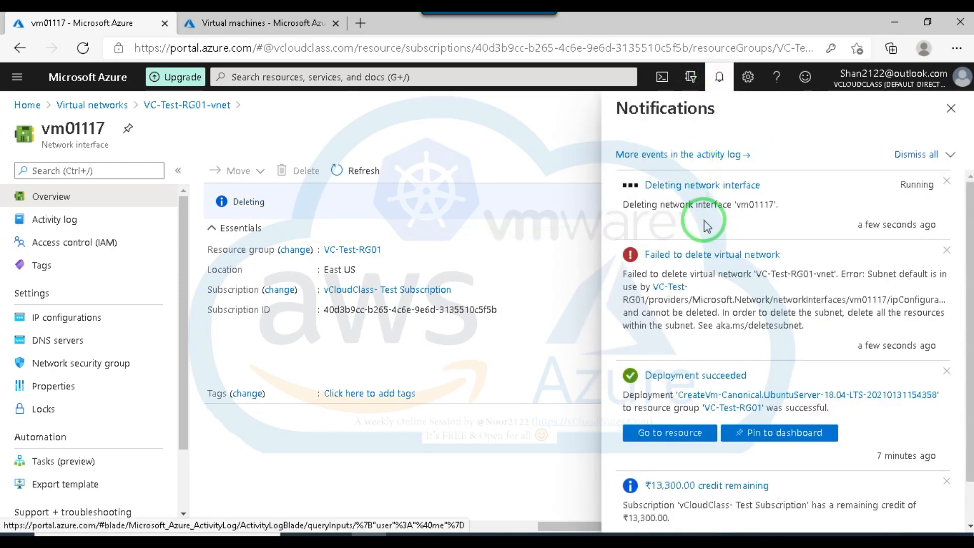
click(951, 107)
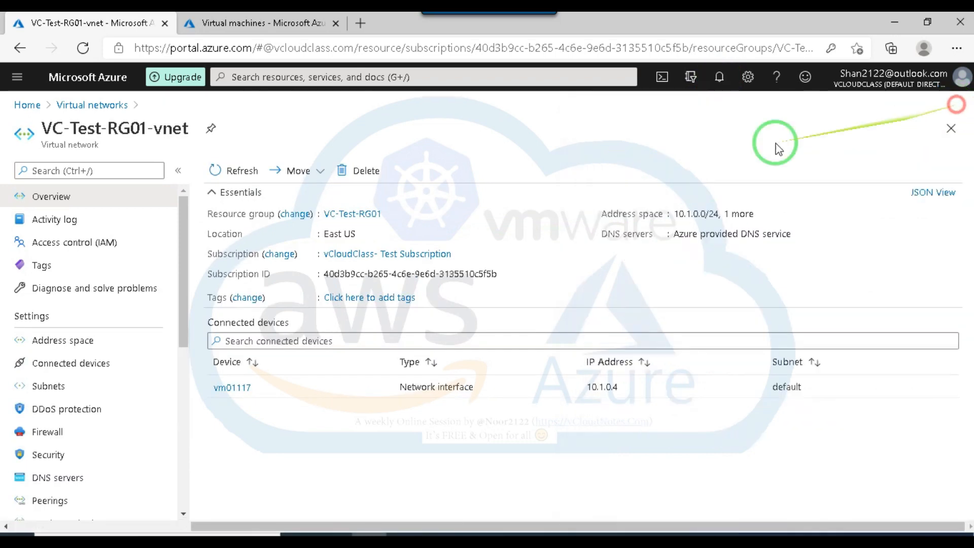
Review the connected devices and address space of VC-Test-RG01-vnet and delete its default subnet.
click(64, 362)
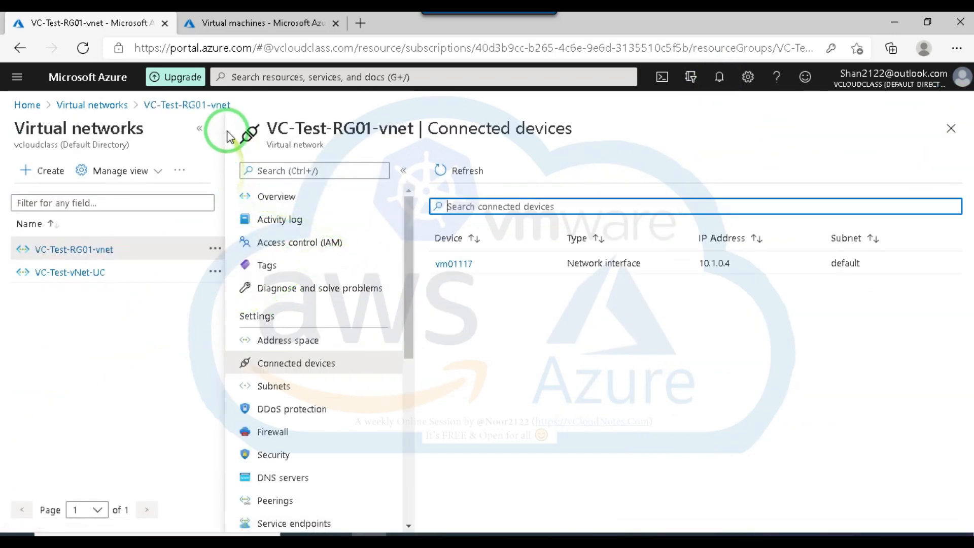
click(199, 128)
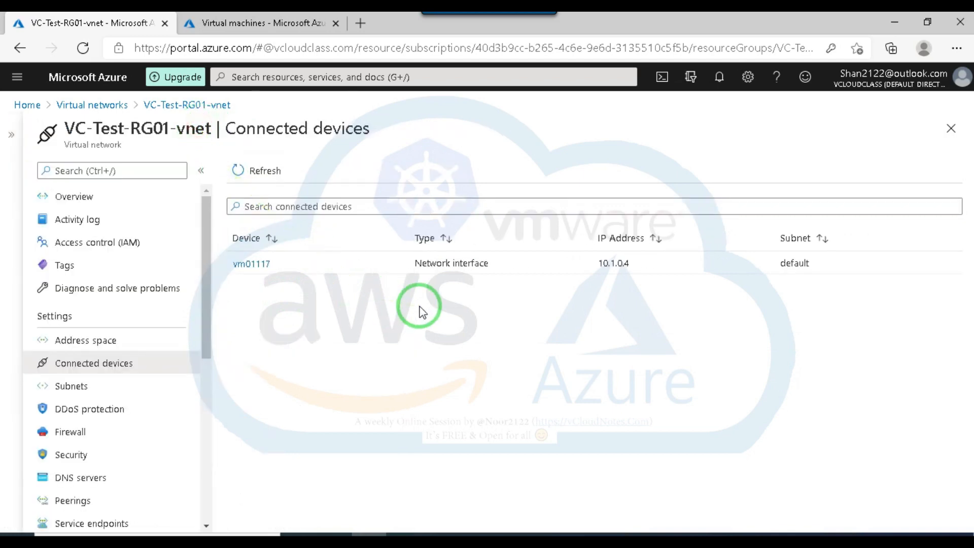
click(95, 346)
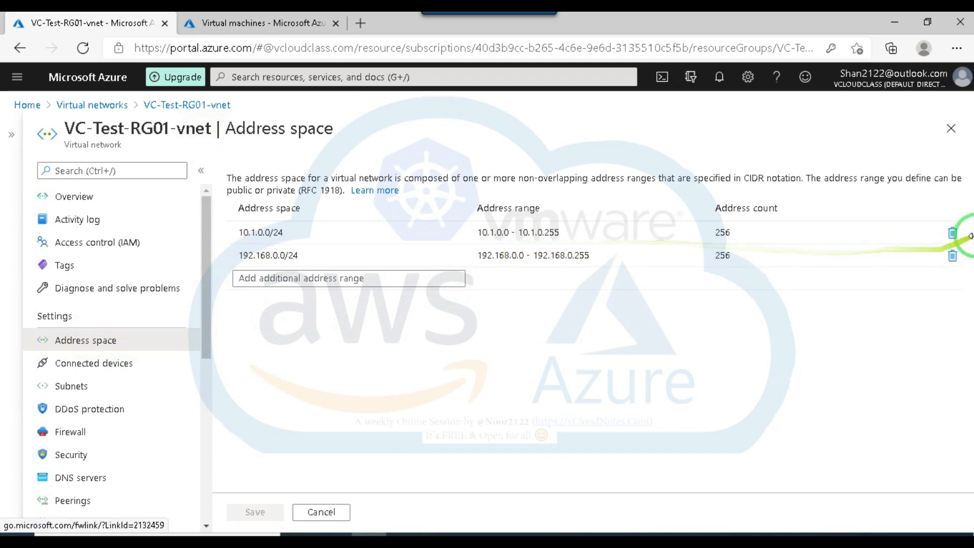
click(71, 390)
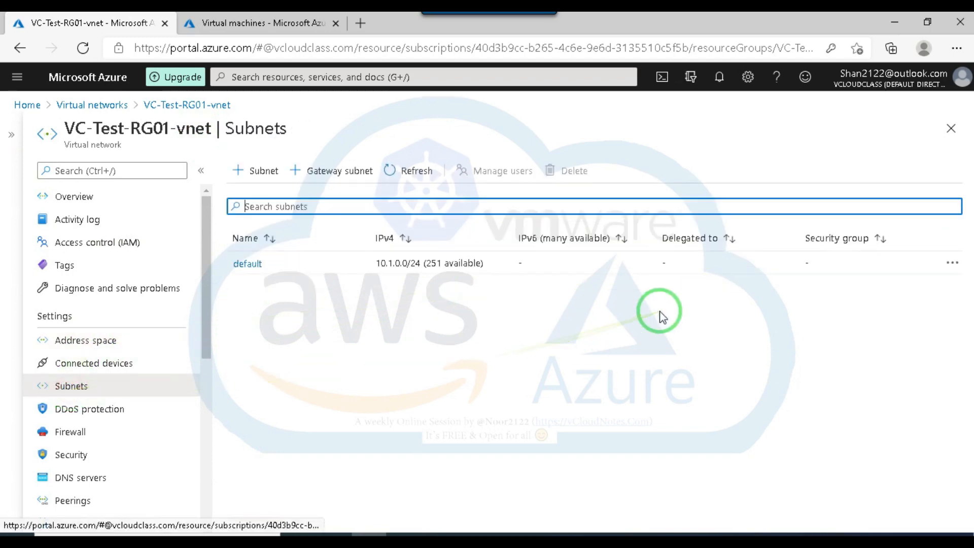
click(952, 262)
click(867, 328)
click(774, 228)
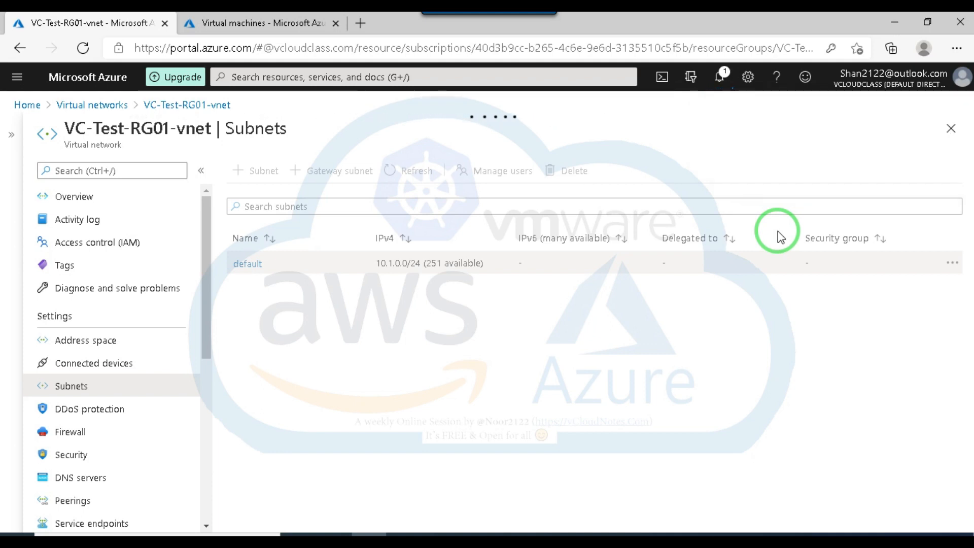
click(719, 77)
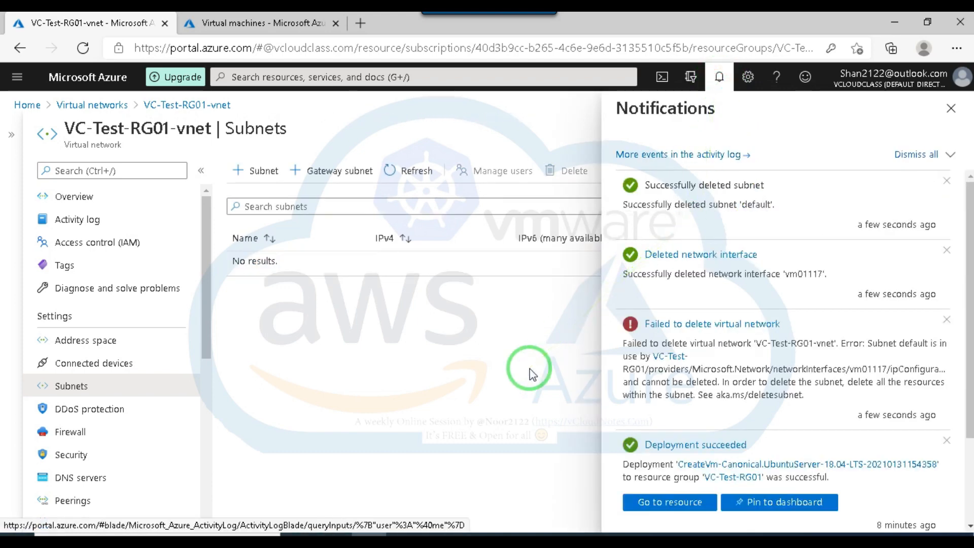
click(950, 108)
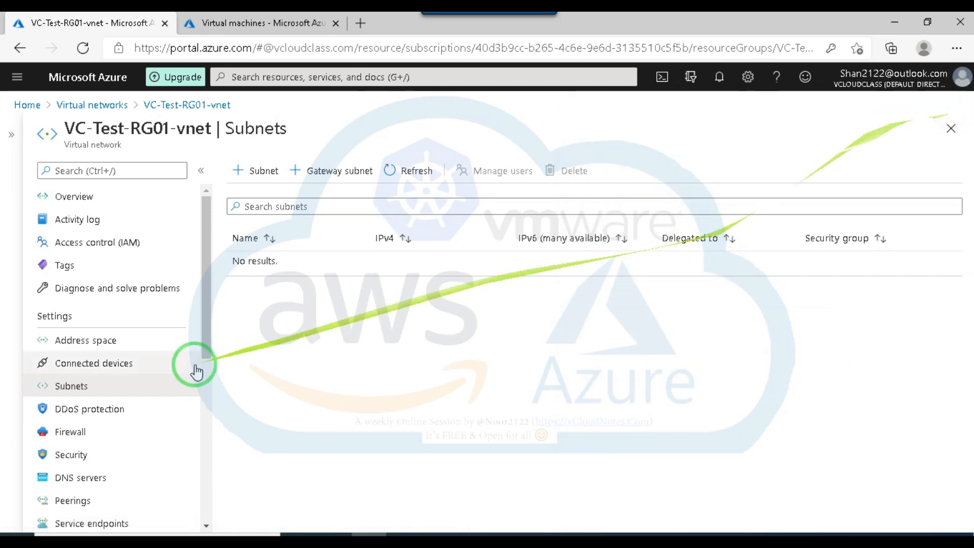
Remove the 10.1.0.0/24 range from the address space of VC-Test-RG01-vnet and save the change.
click(85, 340)
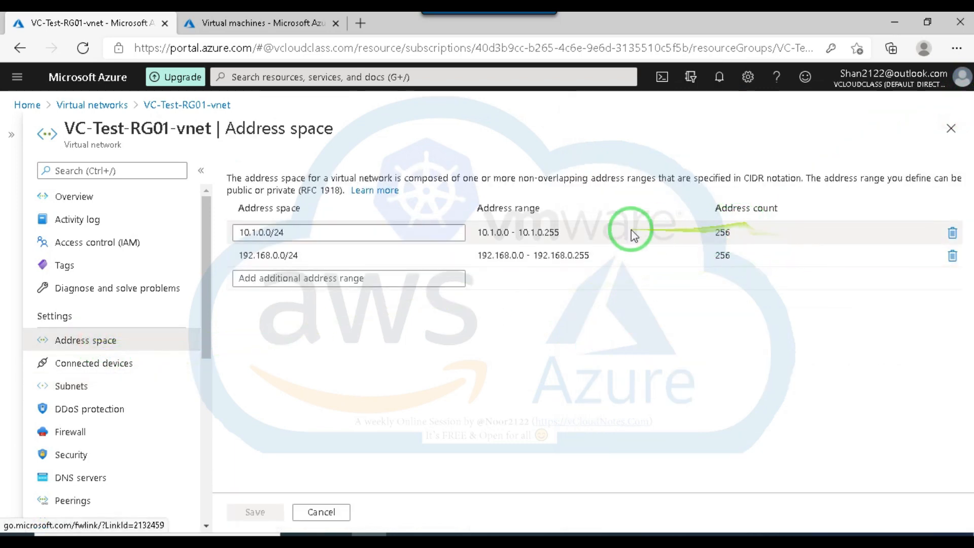
click(952, 232)
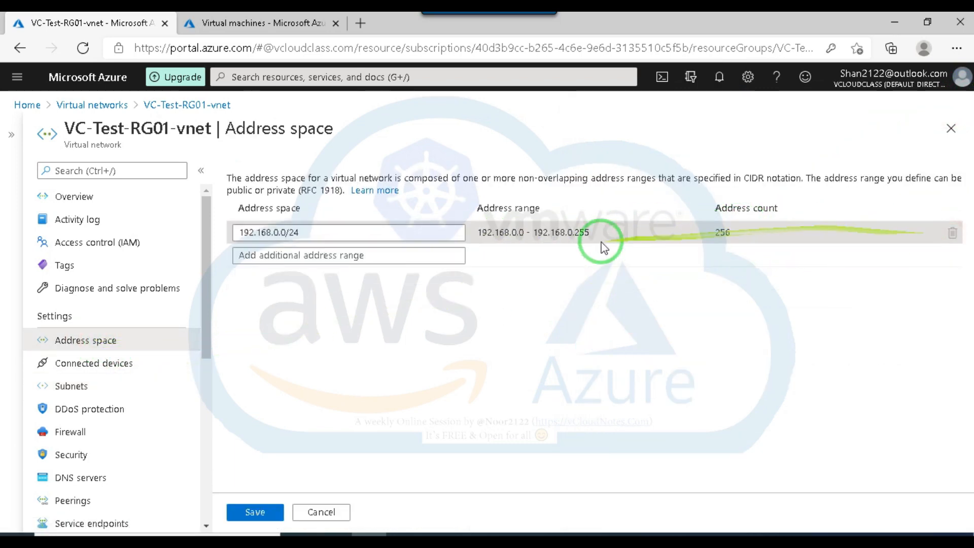
click(266, 512)
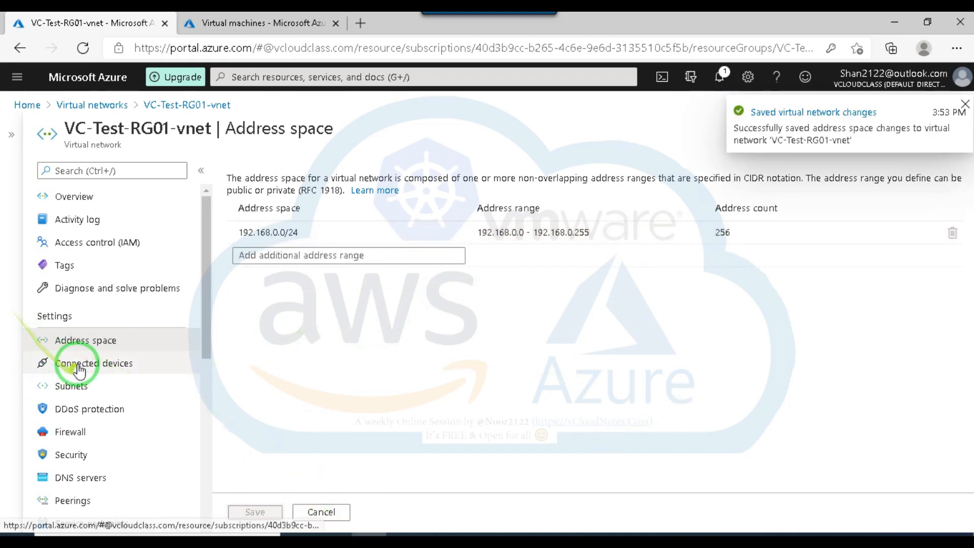
Start a new subnet in VC-Test-RG01-vnet named Test-sub01 with address range 192.168.0.0/26.
click(71, 386)
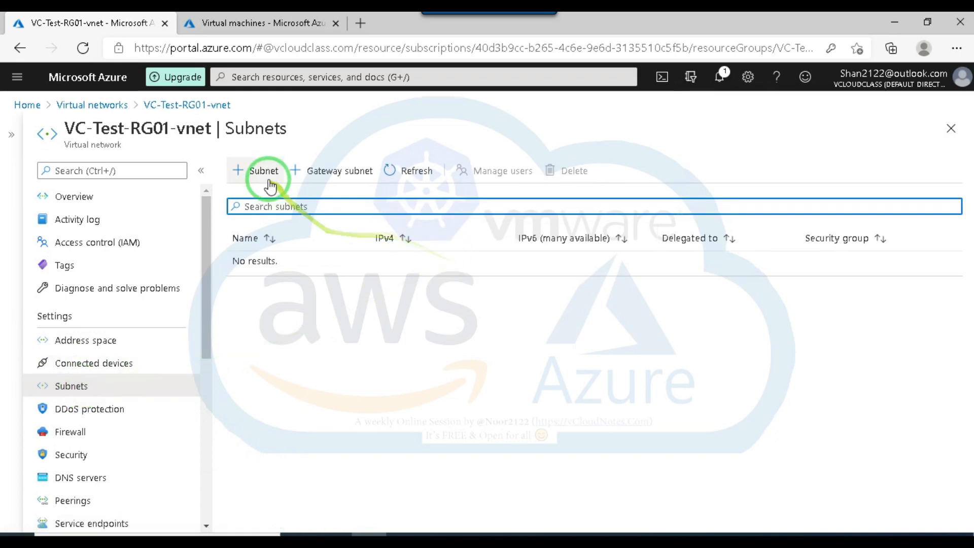
click(264, 171)
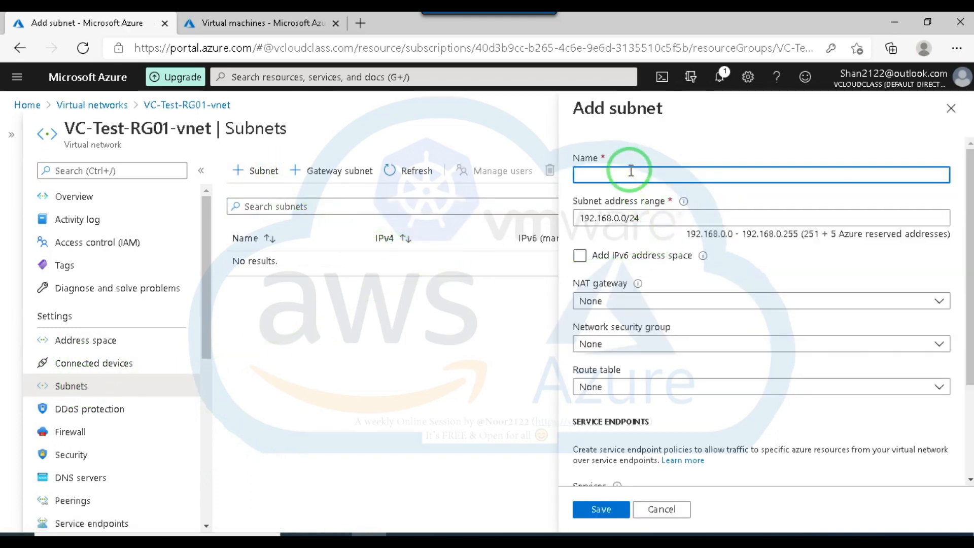
text(Test)
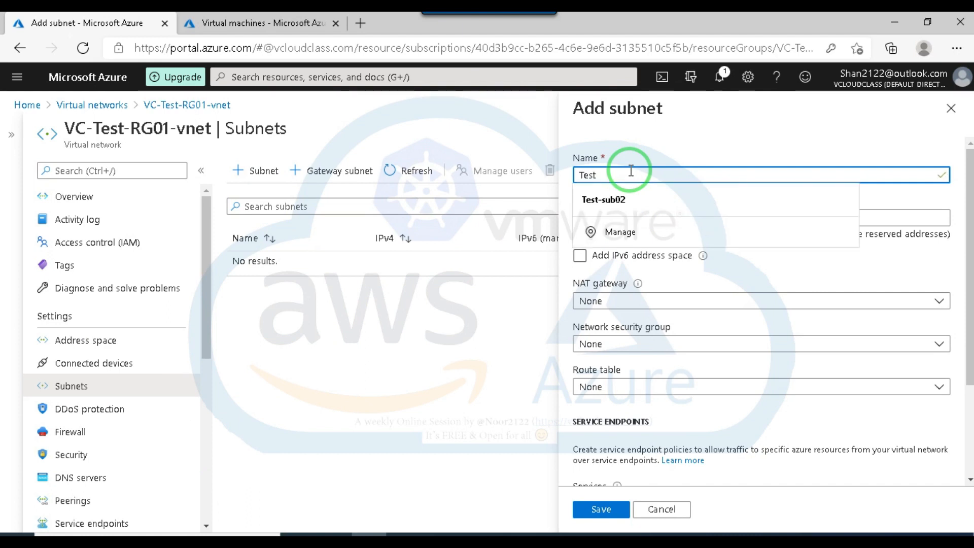
text(-sub)
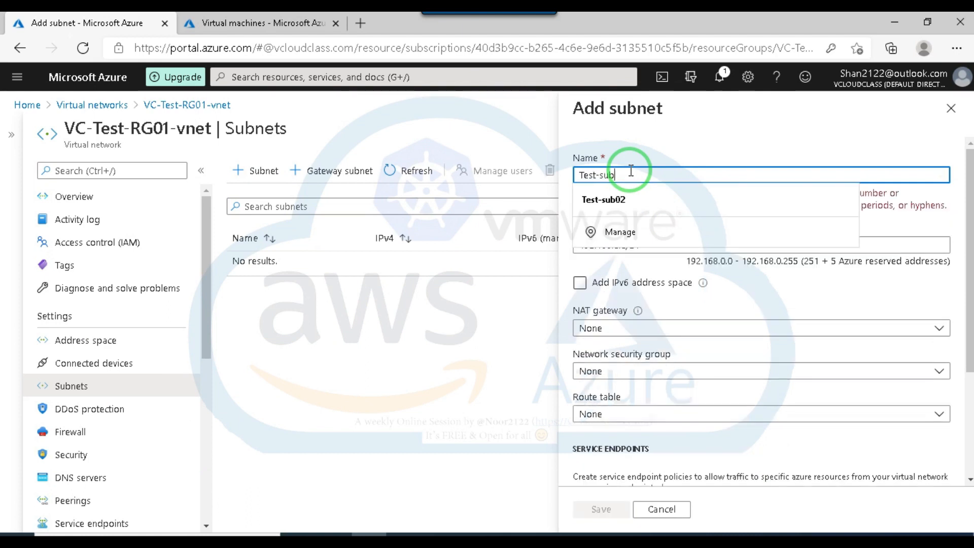
text(01)
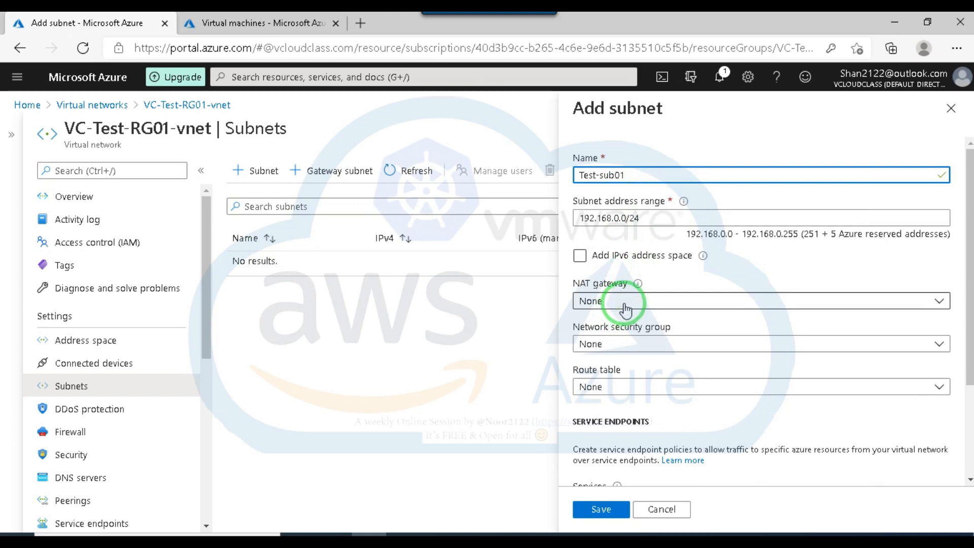
click(649, 219)
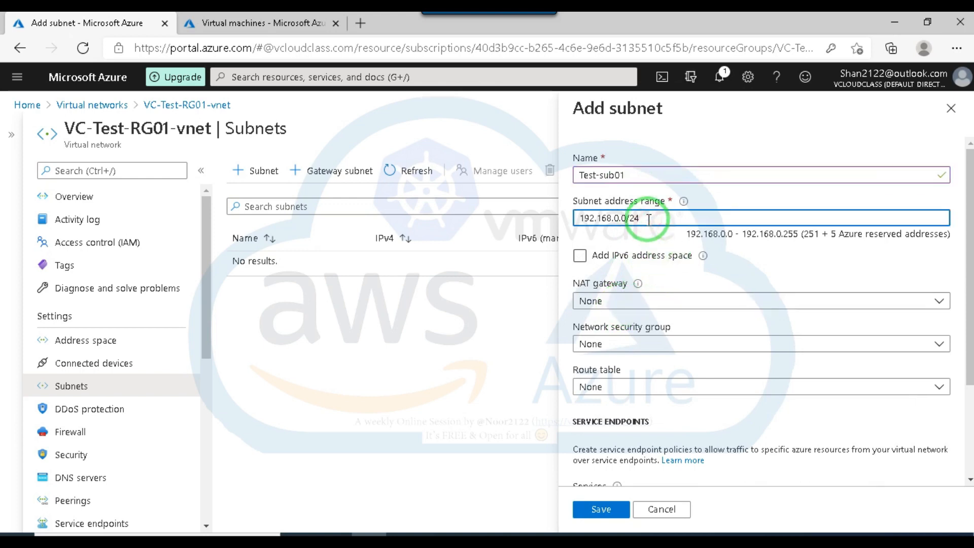
key(BackSpace)
text(6)
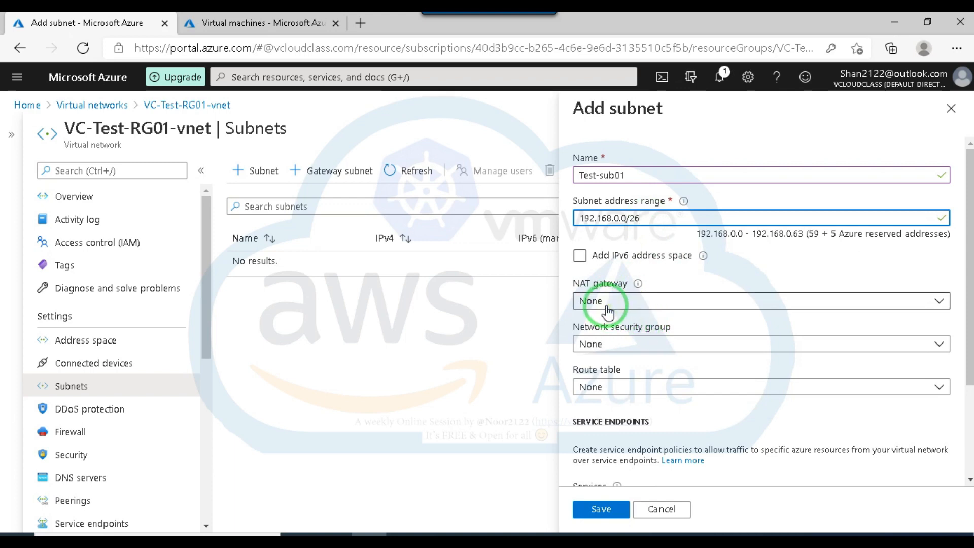
Save subnet Test-sub01 with its remaining options left at their defaults and close the subnet form.
scroll(658, 312, down, 1)
scroll(662, 315, down, 3)
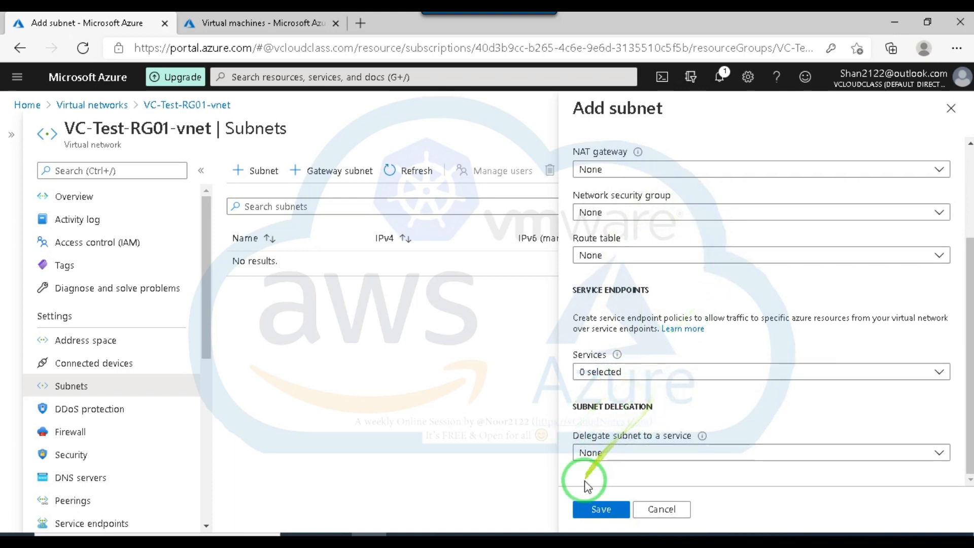
scroll(827, 315, up, 5)
scroll(827, 317, down, 4)
scroll(827, 315, down, 1)
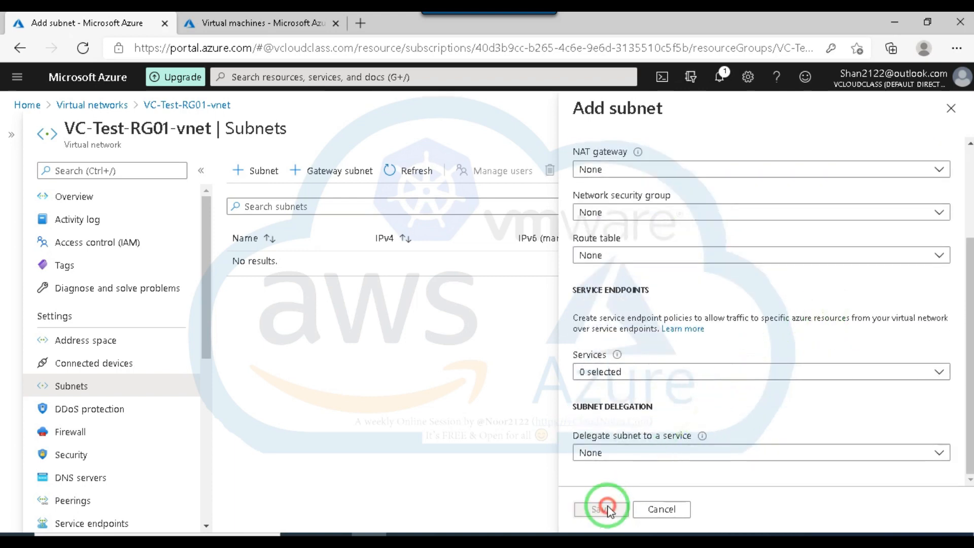
click(604, 507)
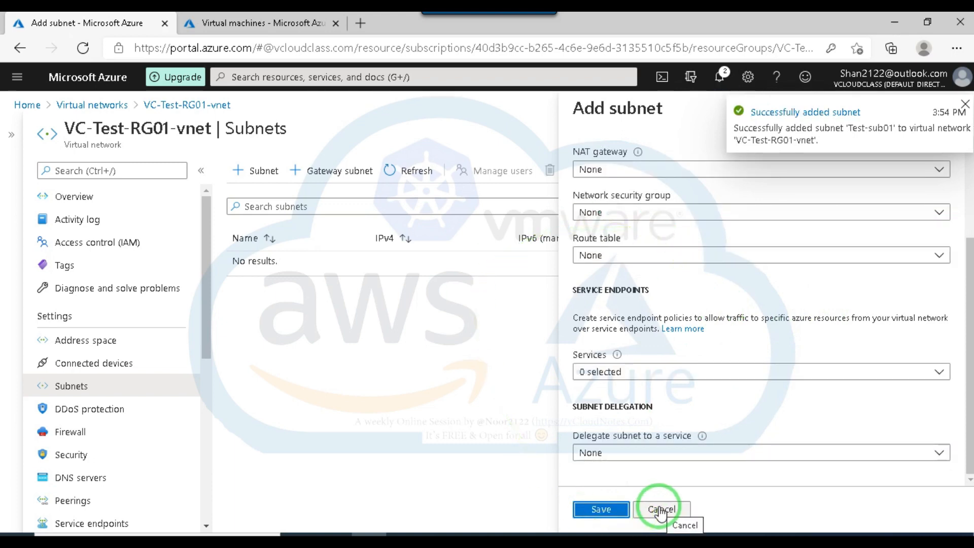
click(599, 509)
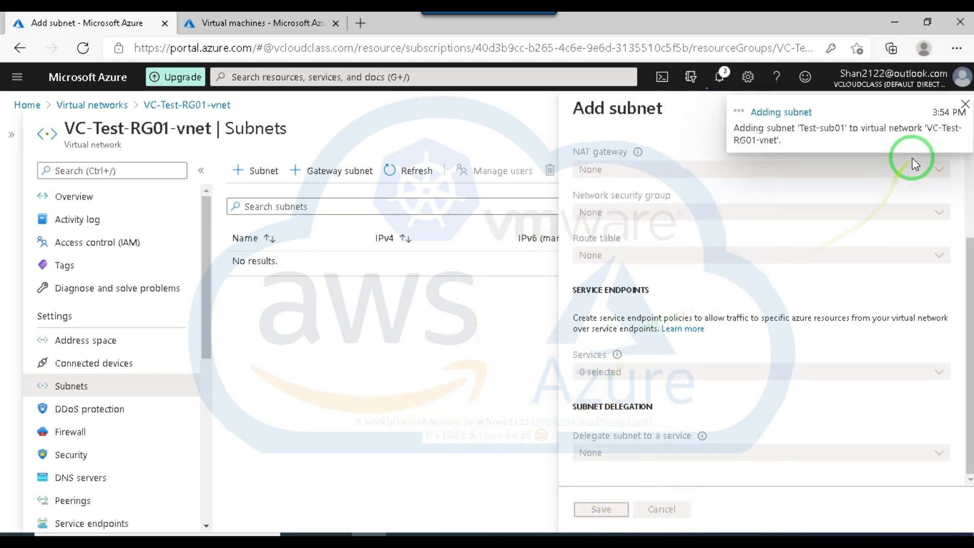
click(964, 105)
click(950, 108)
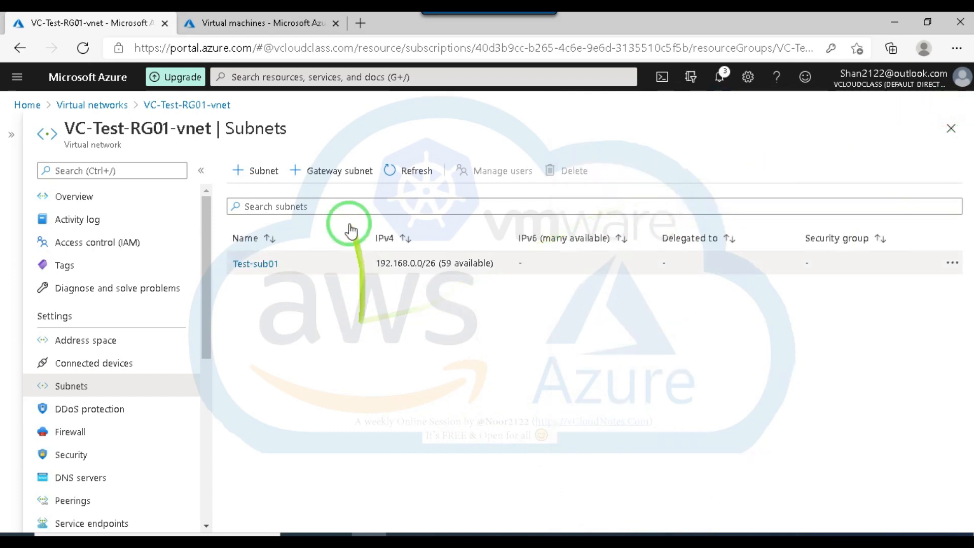
Add a second subnet named Test-sub2 with address range 192.168.0.64/26 to VC-Test-RG01-vnet.
click(257, 171)
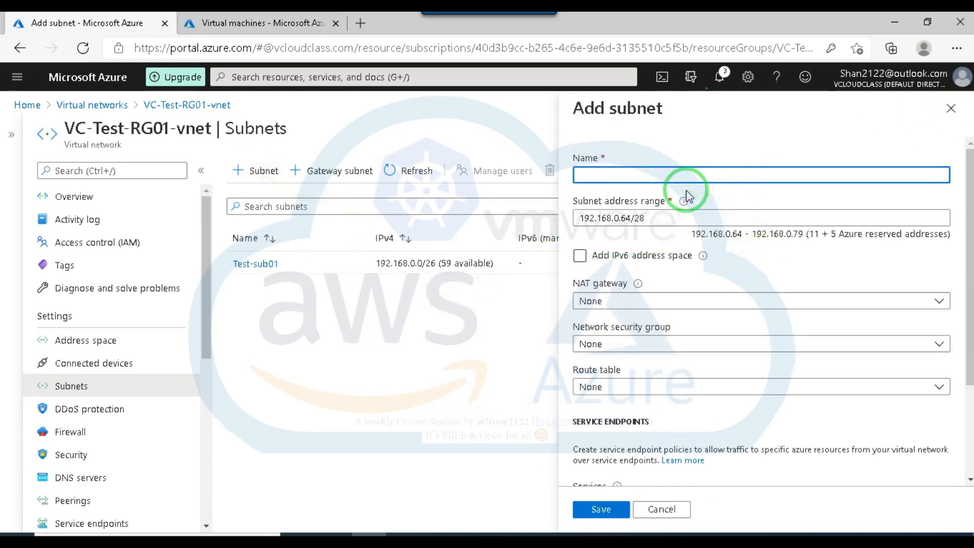
text(Test-sub2)
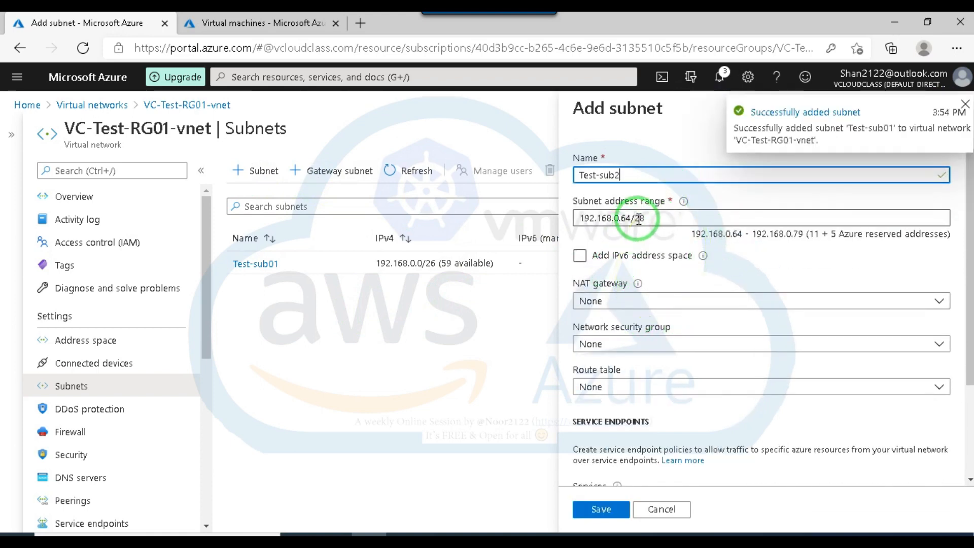
click(655, 218)
key(BackSpace)
text(6)
click(755, 245)
click(597, 512)
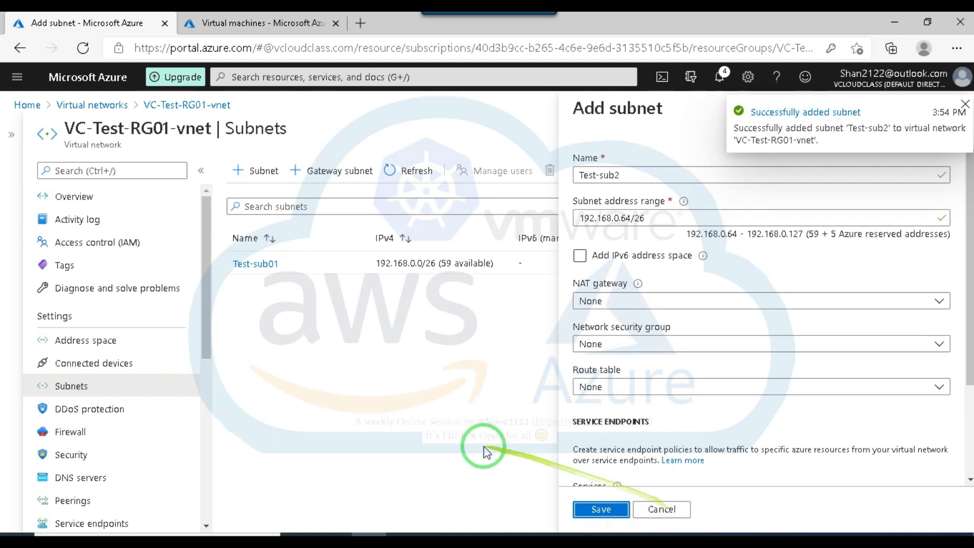
click(669, 508)
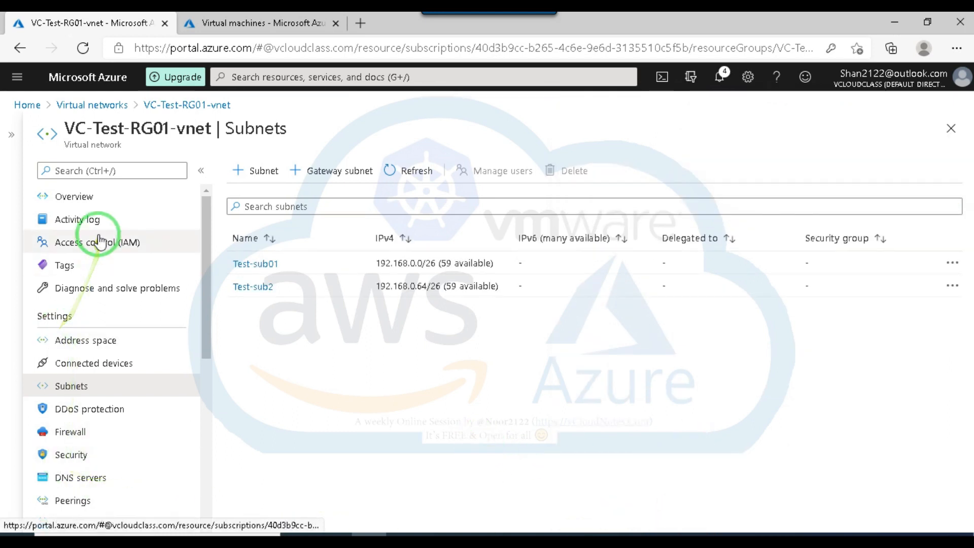
Start creating a virtual machine from the virtual machines list, in resource group VC-Test-RG01, and name it VM03.
click(258, 23)
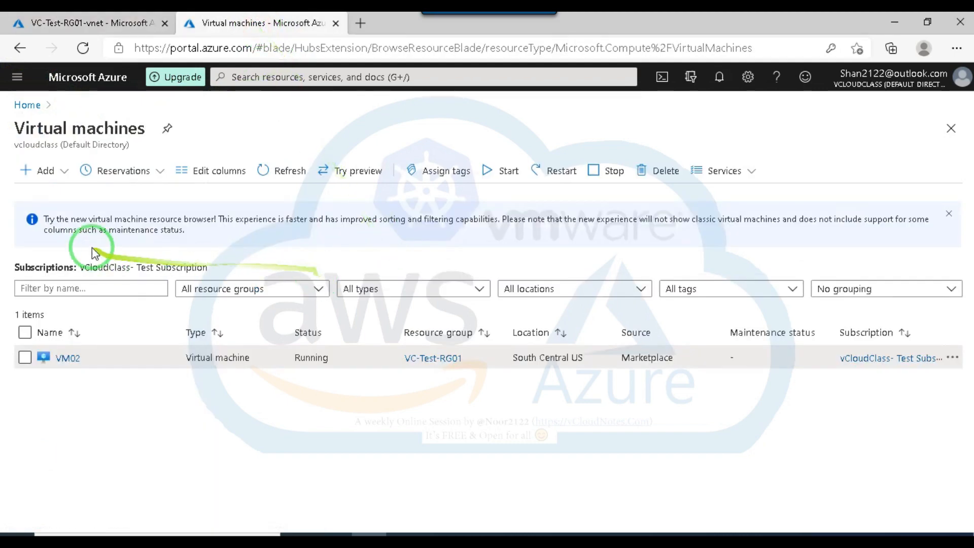
click(42, 170)
click(76, 195)
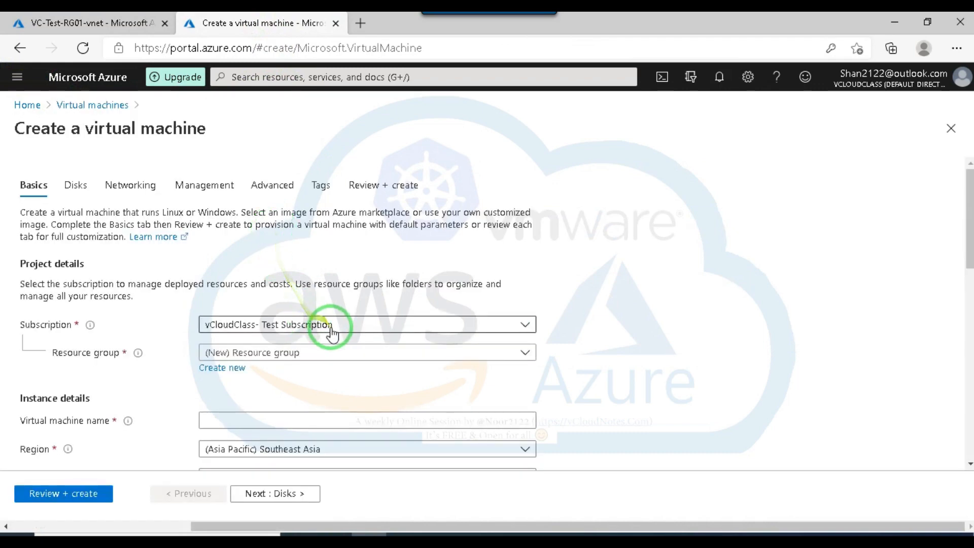
scroll(276, 266, down, 2)
click(277, 261)
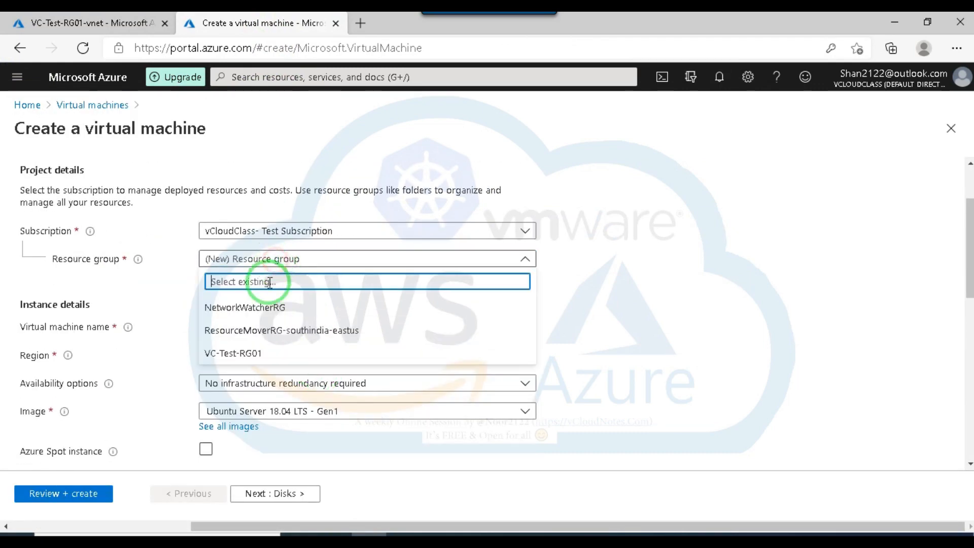
click(247, 348)
click(257, 326)
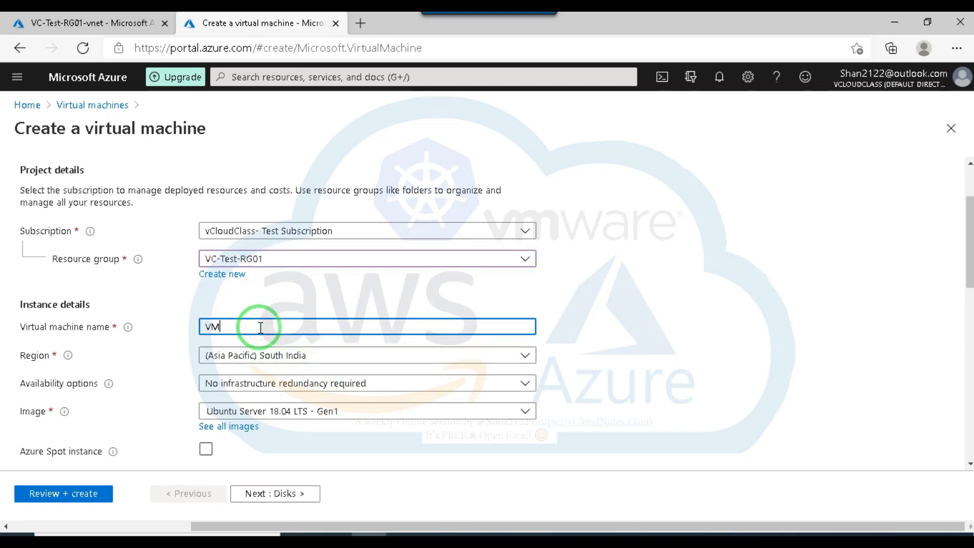
text(VM03)
Check the size availability for VM03 and change its region to (US) East US.
scroll(296, 378, down, 2)
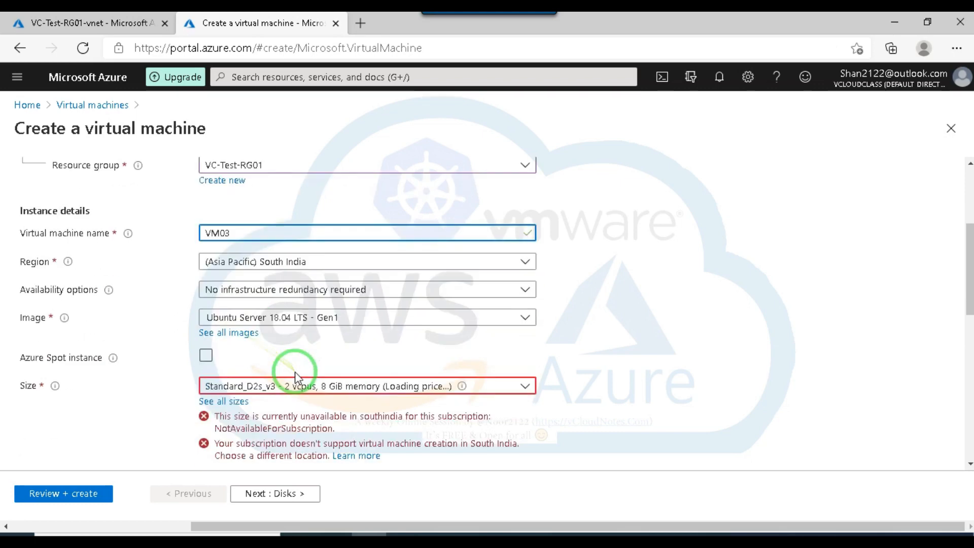
click(208, 357)
scroll(507, 355, down, 2)
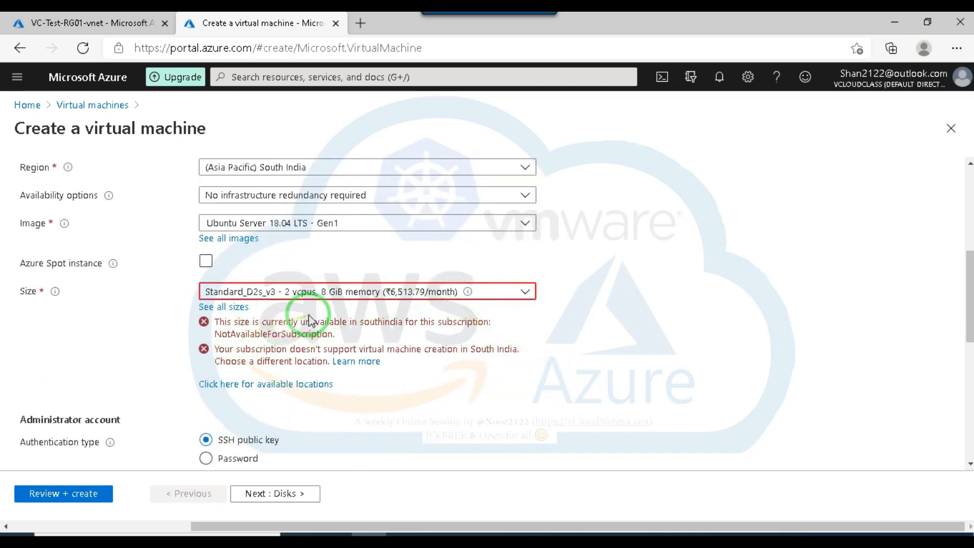
scroll(314, 321, up, 2)
click(330, 261)
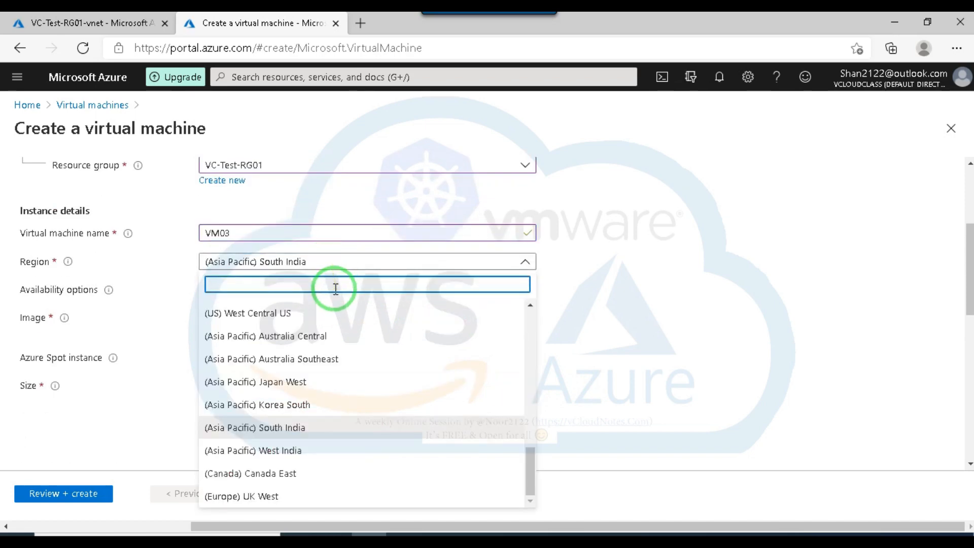
text(us)
click(213, 336)
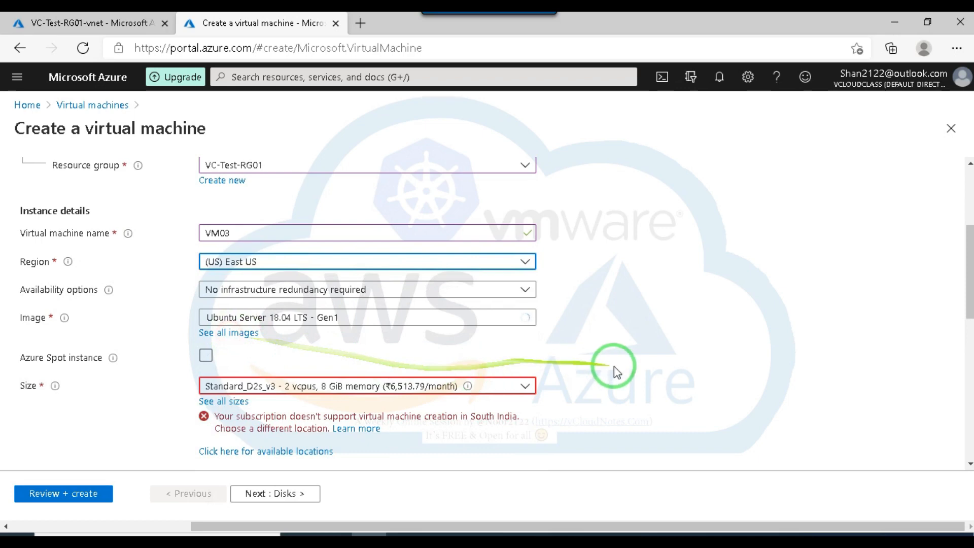
Set VM03's administrator account to password authentication, and enter the username, password and password confirmation.
scroll(612, 373, down, 2)
scroll(456, 370, down, 4)
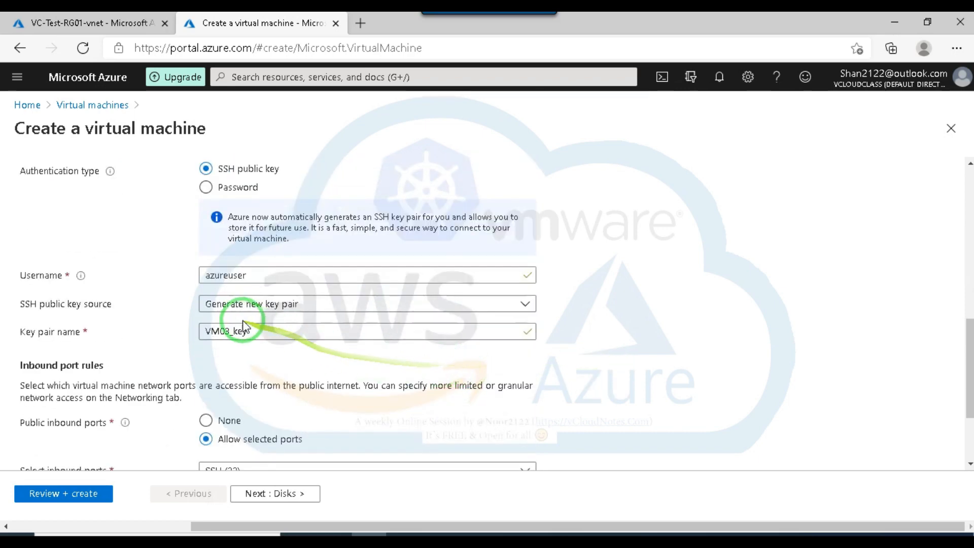
click(259, 275)
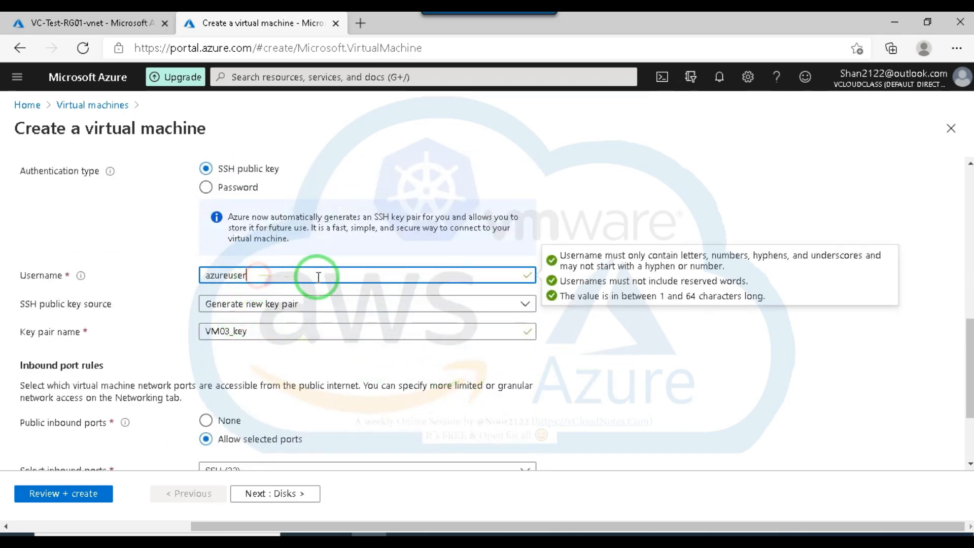
scroll(254, 282, up, 1)
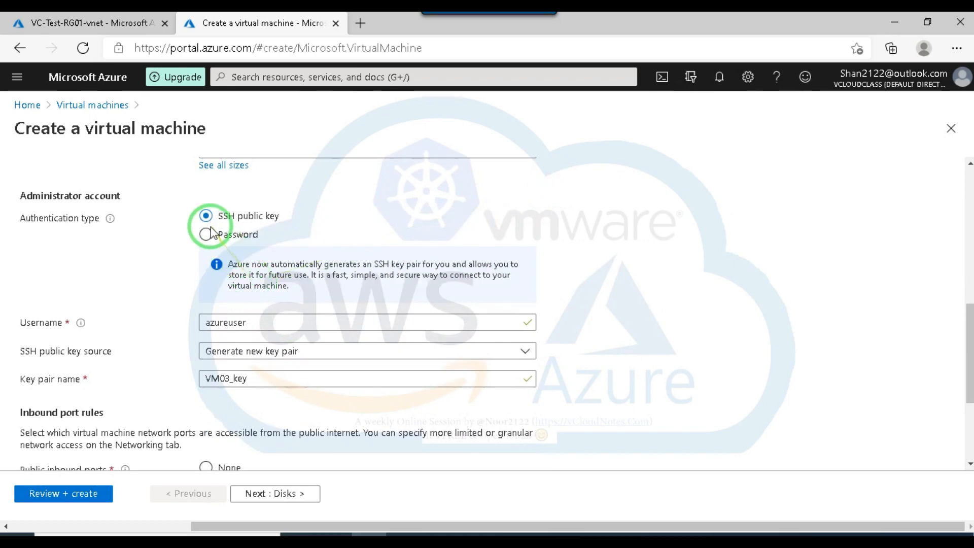
click(206, 233)
click(260, 265)
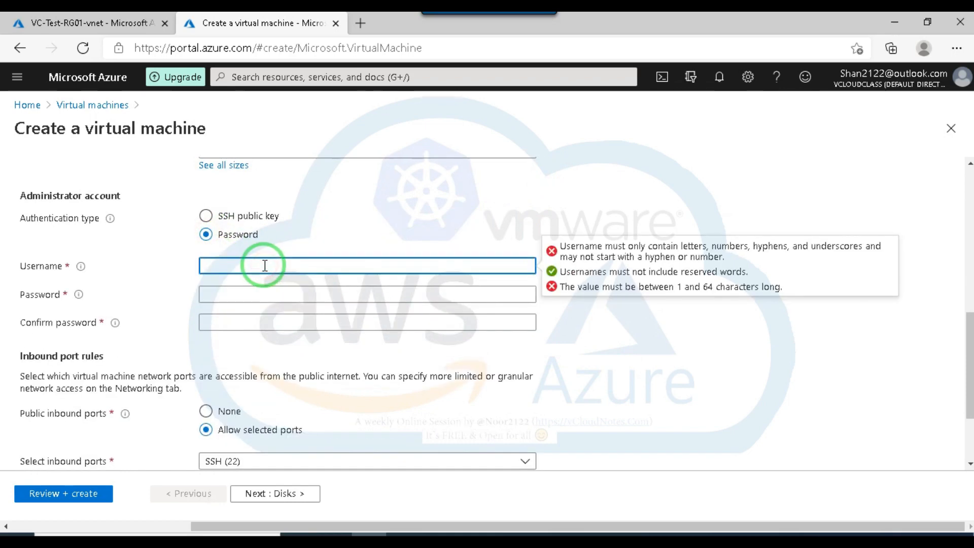
click(235, 294)
text(•••)
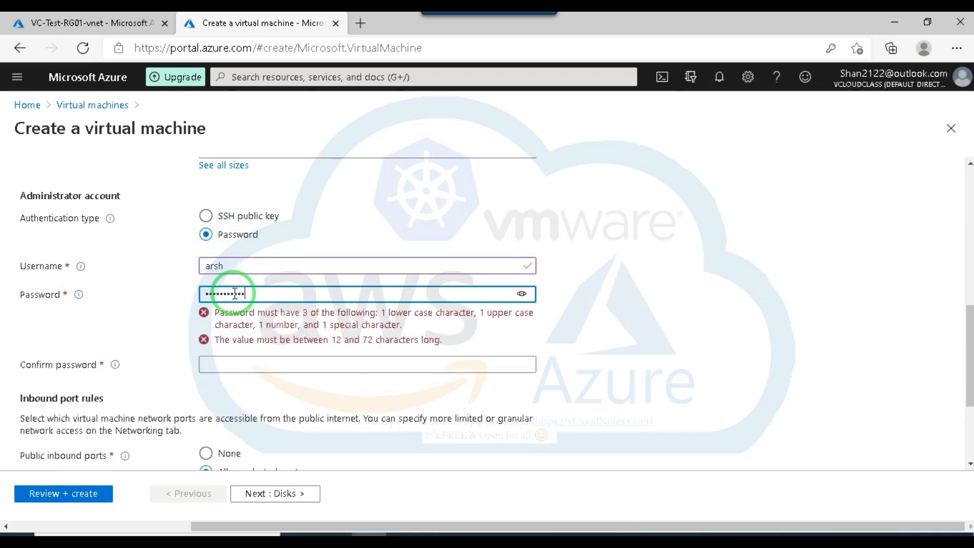
text(•)
click(248, 323)
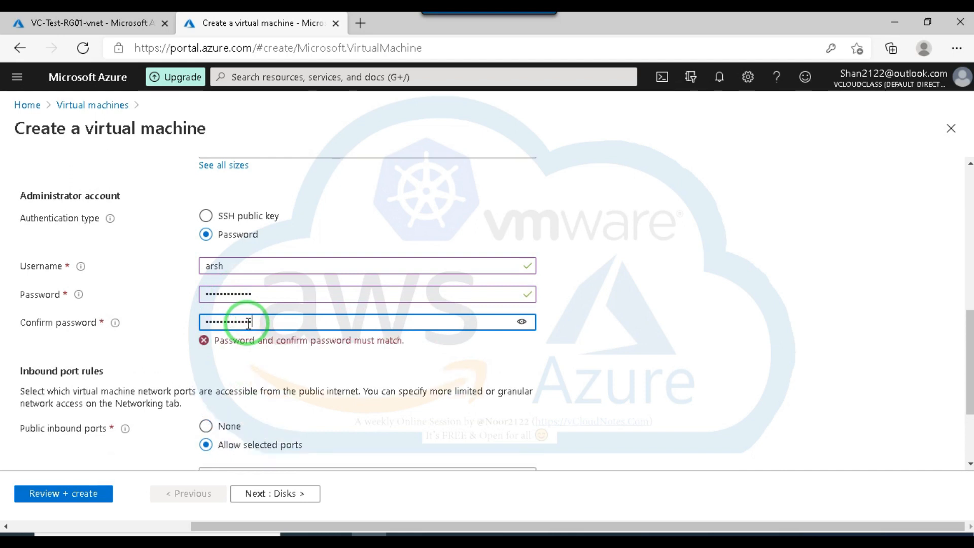
text(•)
Keep SSH (22) as the inbound port and the default disk settings, and proceed to VM03's networking settings.
scroll(254, 365, down, 2)
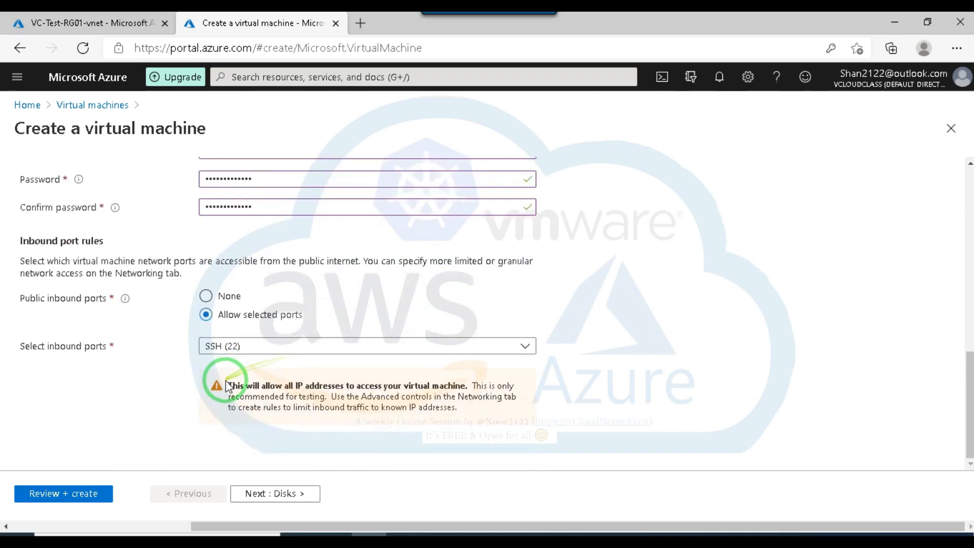
click(261, 494)
click(272, 493)
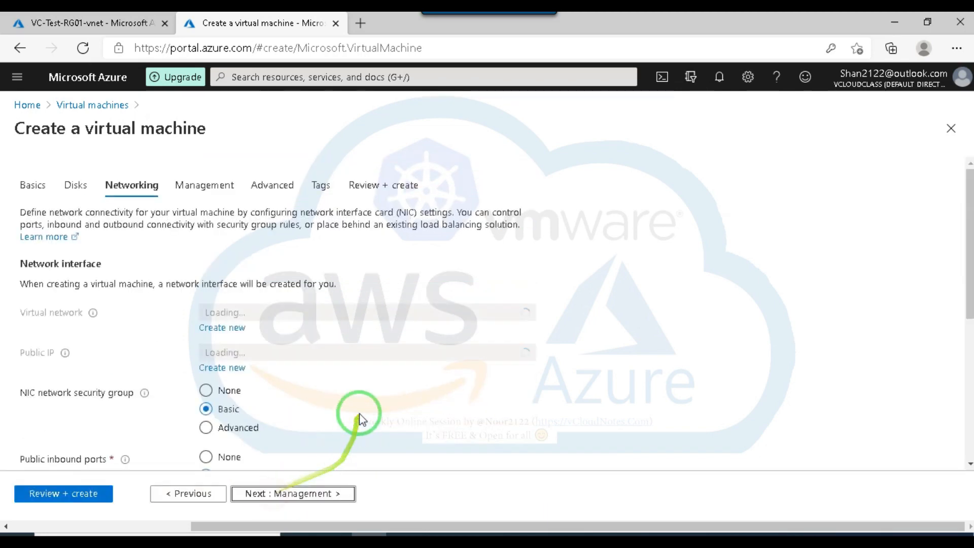
Set VM03's public IP to None and its NIC network security group to Basic, keeping VC-Test-RG01-vnet, subnet Test-sub01 and SSH (22).
scroll(312, 391, down, 3)
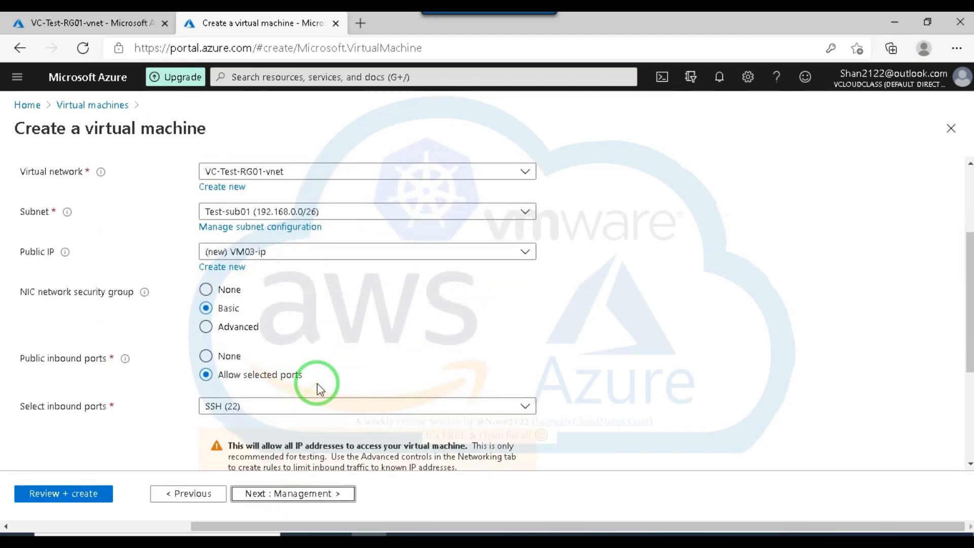
click(207, 290)
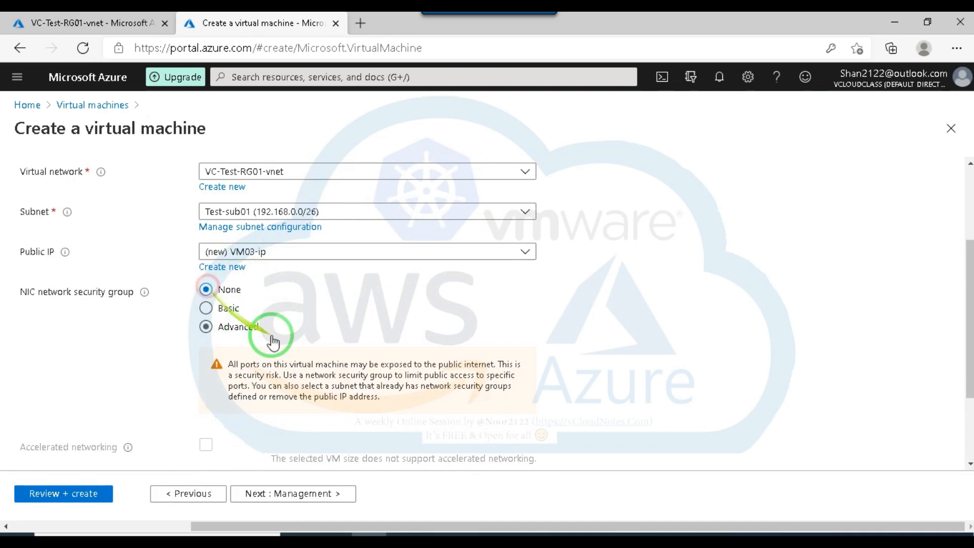
click(206, 309)
click(282, 251)
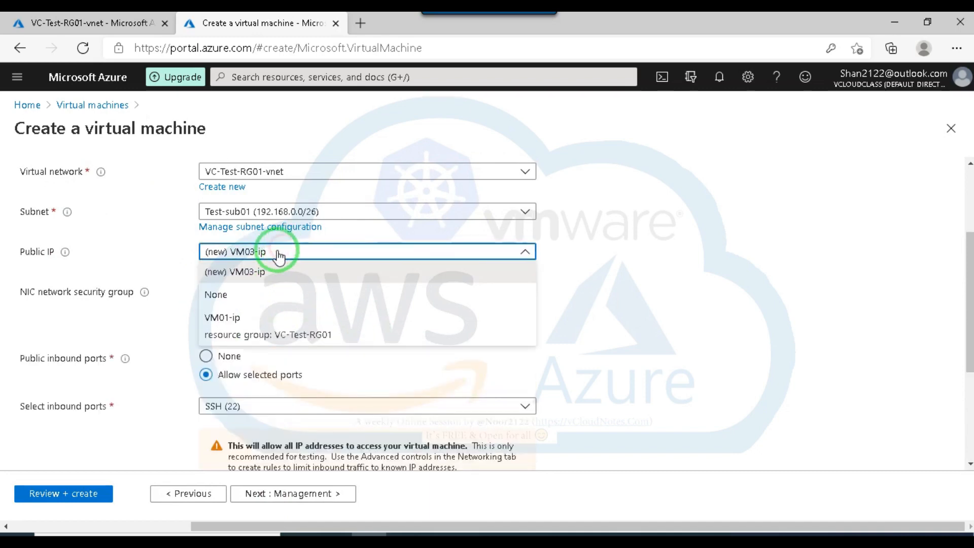
click(222, 298)
scroll(381, 330, down, 1)
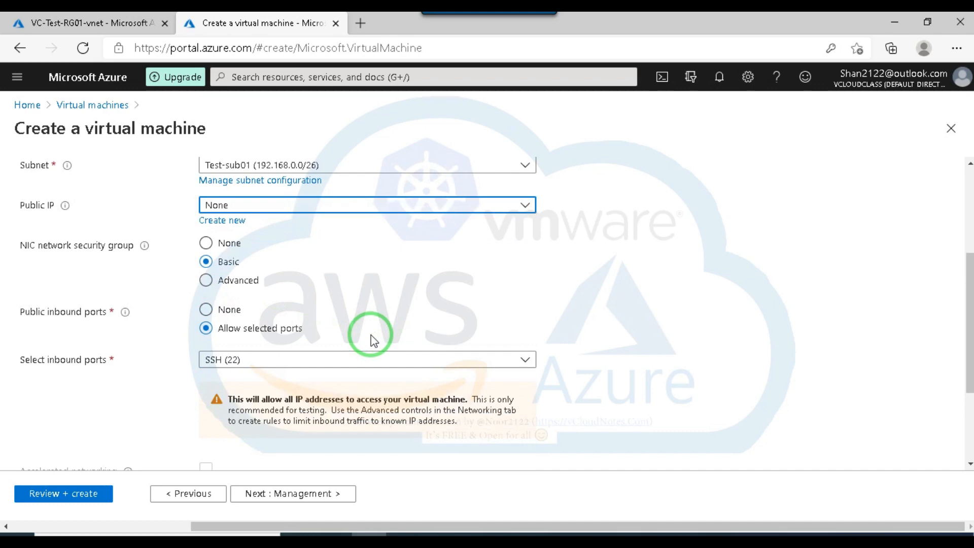
scroll(373, 340, down, 3)
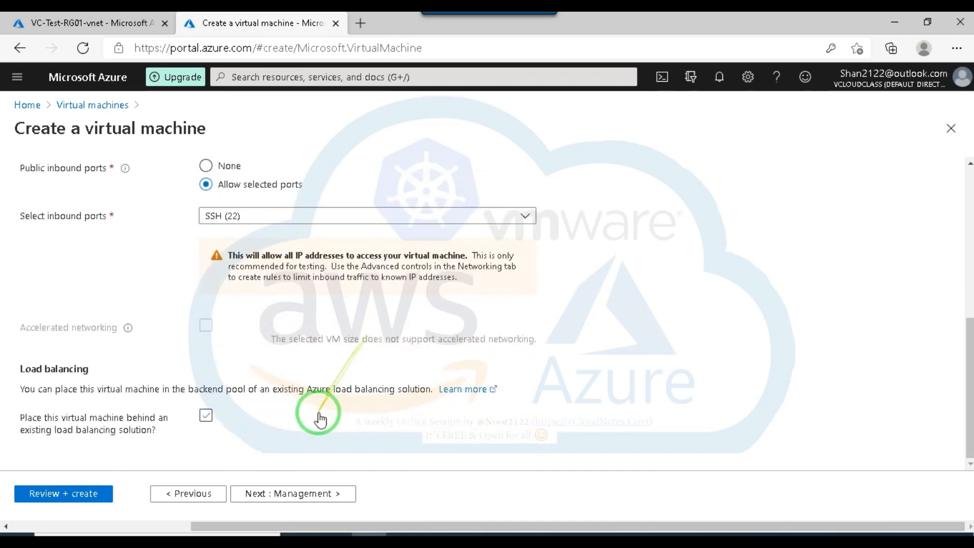
Keep the default management, advanced and tag settings for VM03, and create the virtual machine.
click(290, 499)
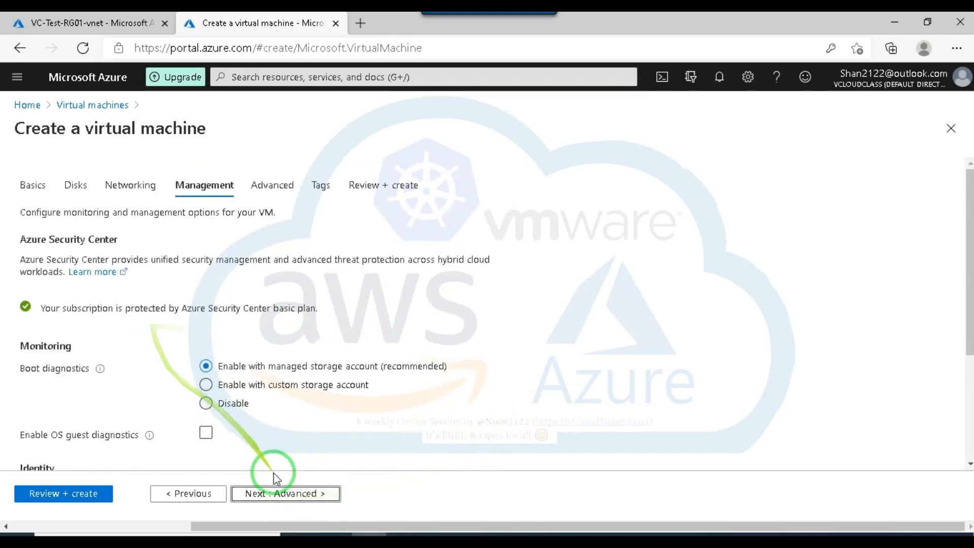
click(291, 494)
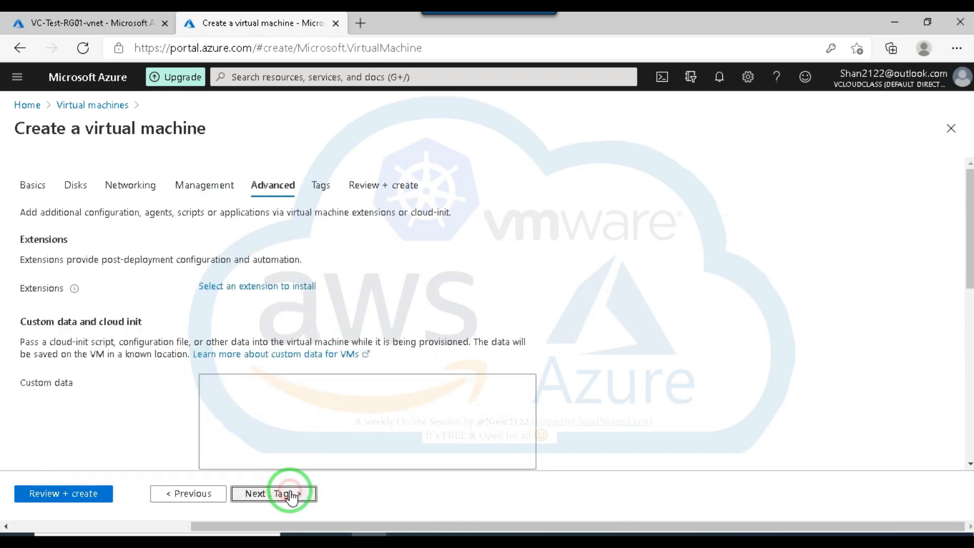
click(290, 494)
click(290, 495)
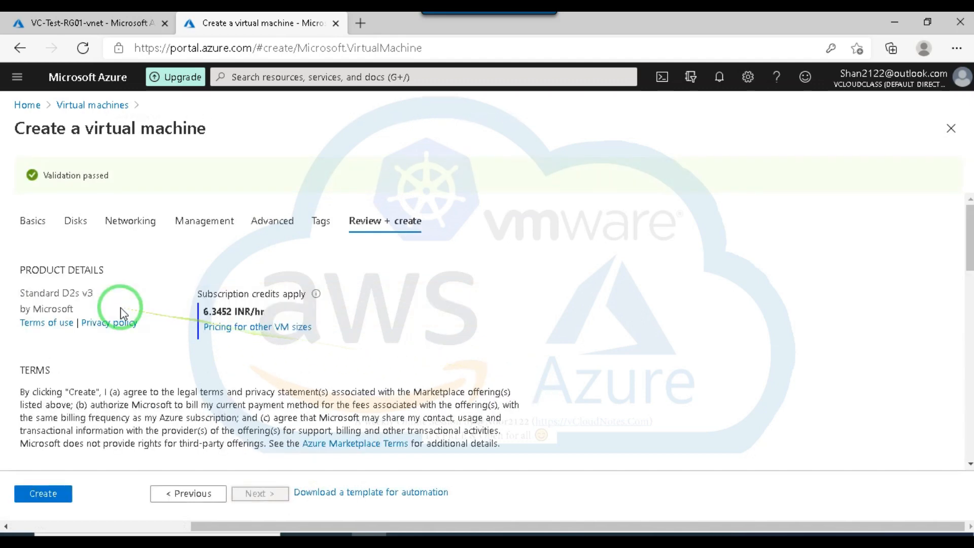
click(39, 495)
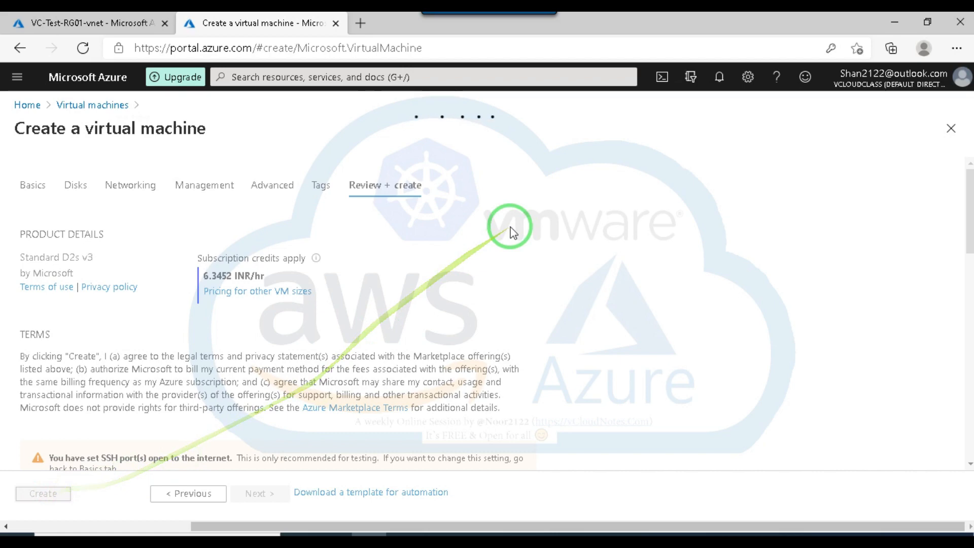
Start adding a subnet to VC-Test-RG01-vnet, and search the web separately for azure bastion subnet requirements.
click(98, 18)
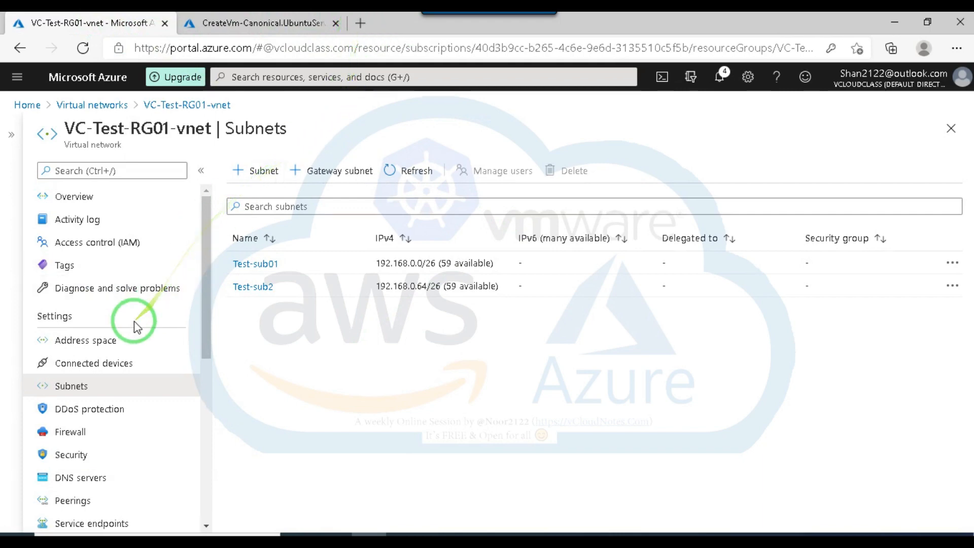
click(257, 171)
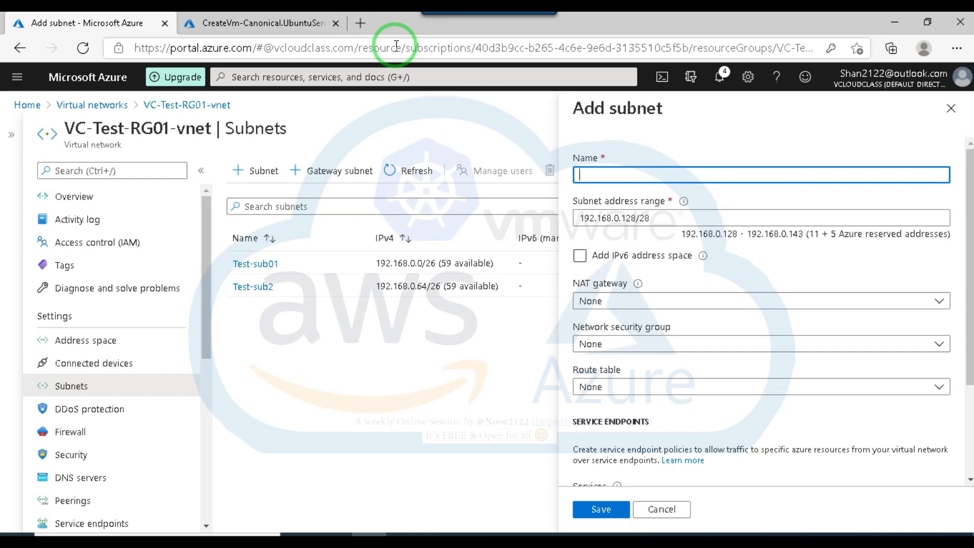
click(360, 24)
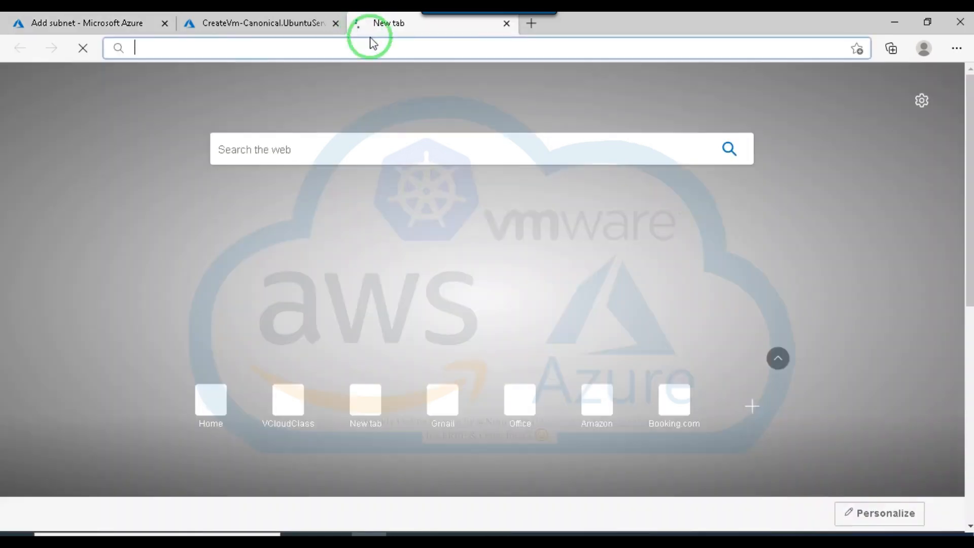
text(Azure)
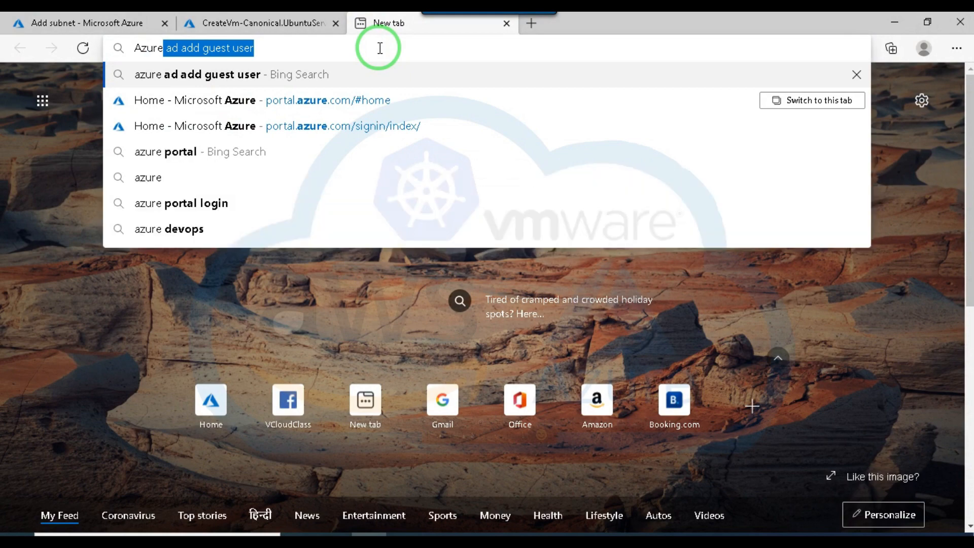
text( bastian s)
click(245, 130)
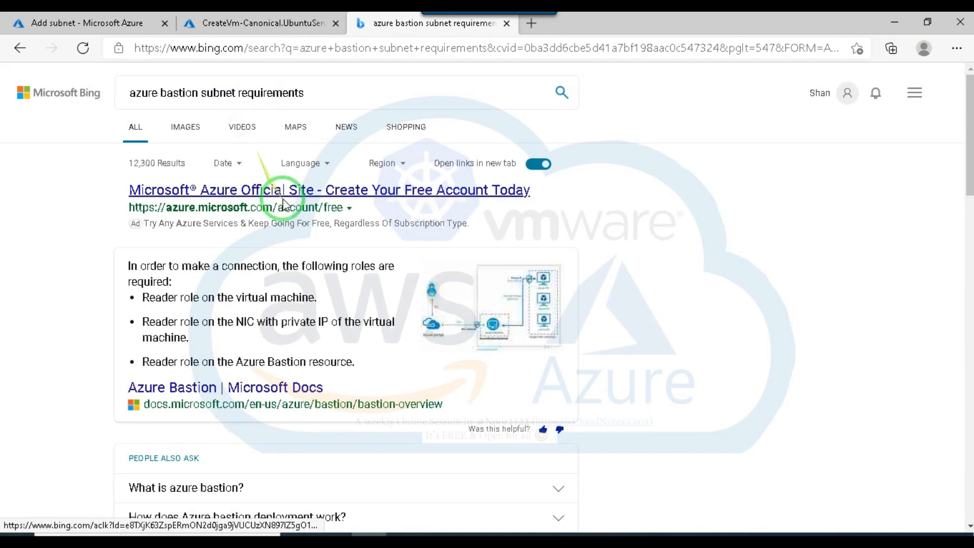
Open the Azure Bastion overview article on Microsoft Docs from the search results, closing the advertised page.
click(323, 190)
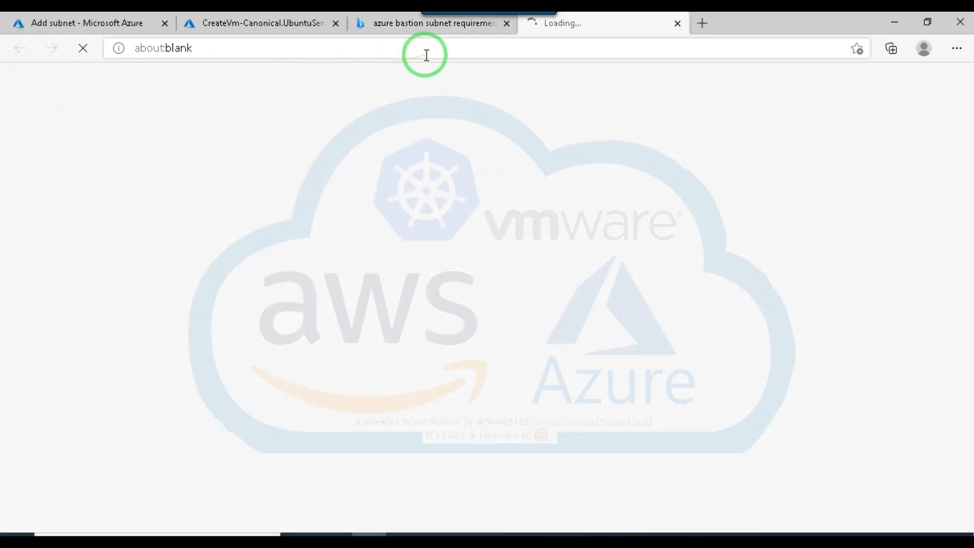
key(ctrl+w)
scroll(242, 334, down, 1)
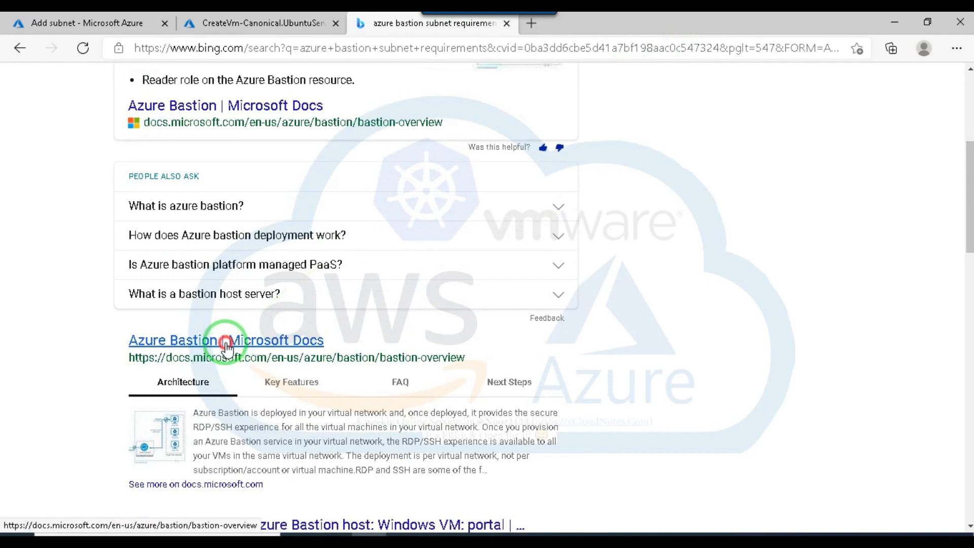
click(226, 345)
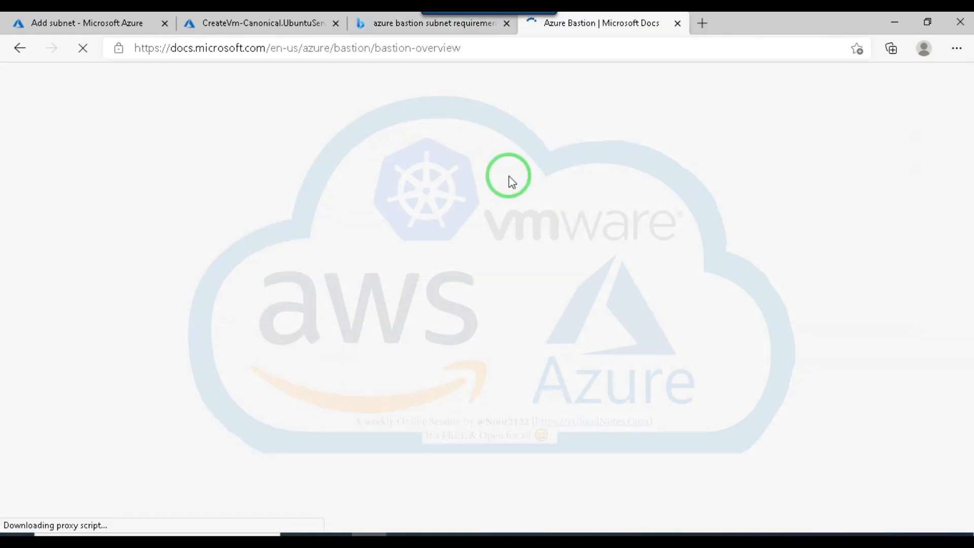
Examine the Azure Bastion overview and the create-host tutorial for the naming and size requirements of the Bastion subnet.
scroll(507, 203, down, 5)
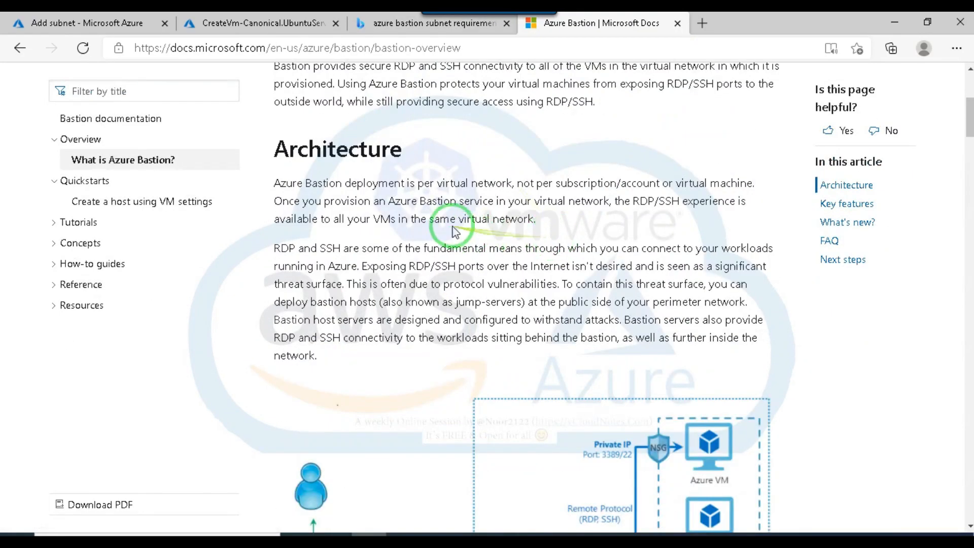
scroll(457, 228, down, 4)
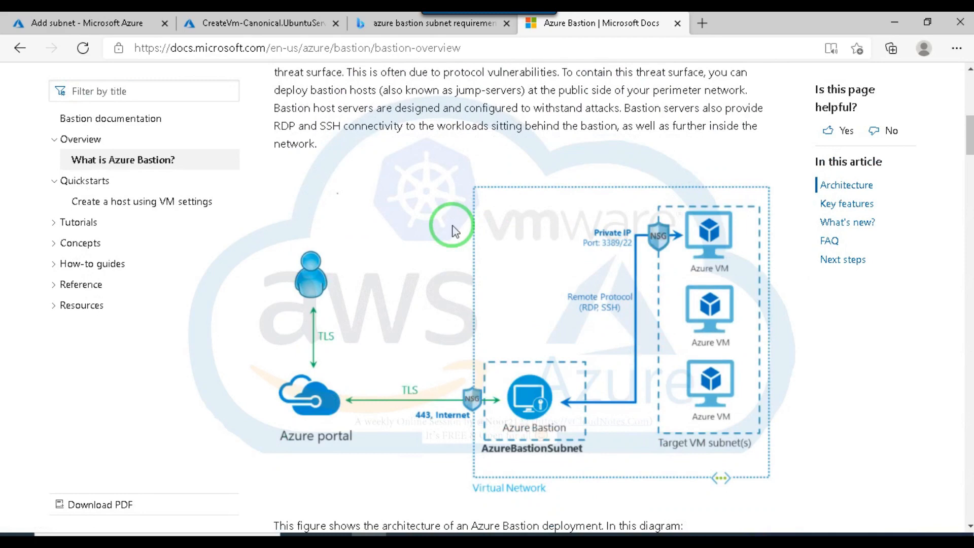
scroll(453, 229, down, 3)
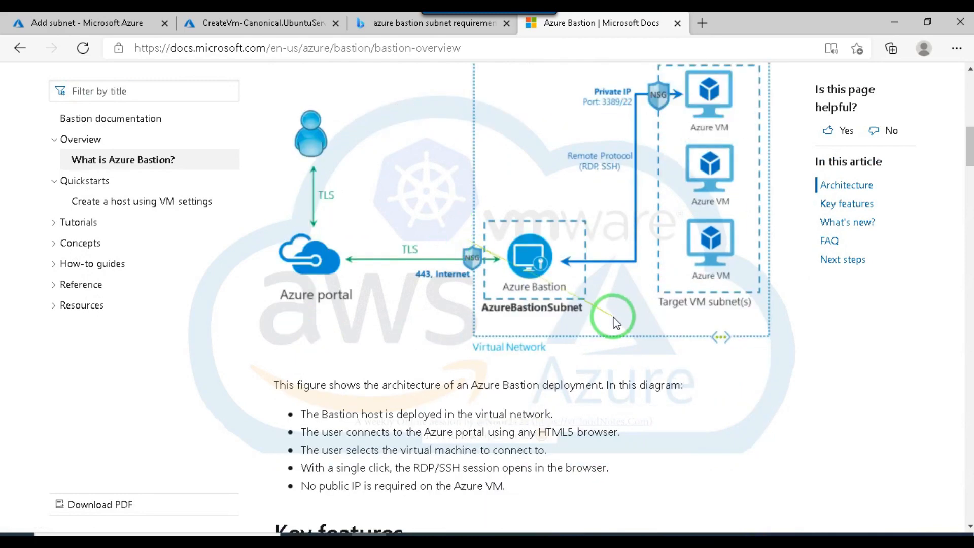
scroll(555, 285, down, 4)
scroll(508, 264, down, 4)
scroll(472, 244, up, 4)
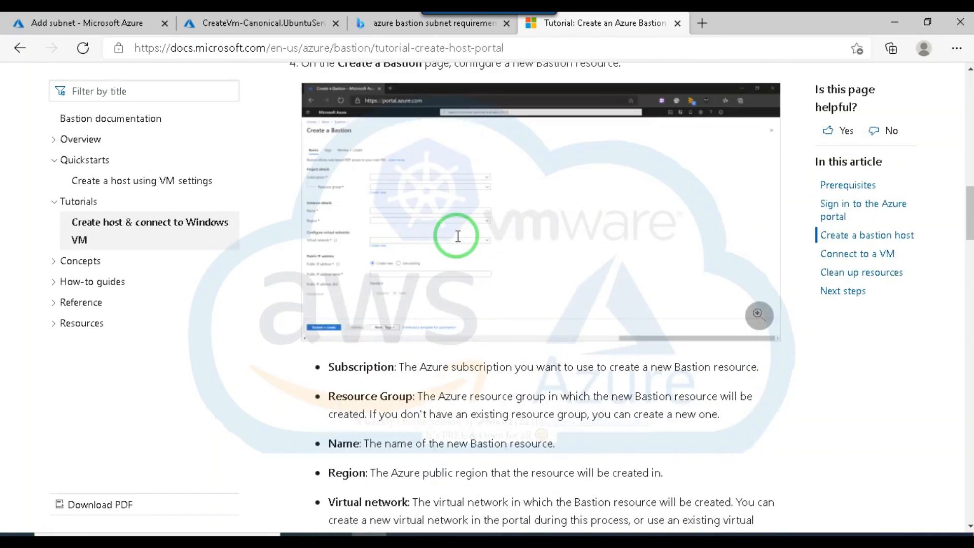
scroll(457, 236, down, 14)
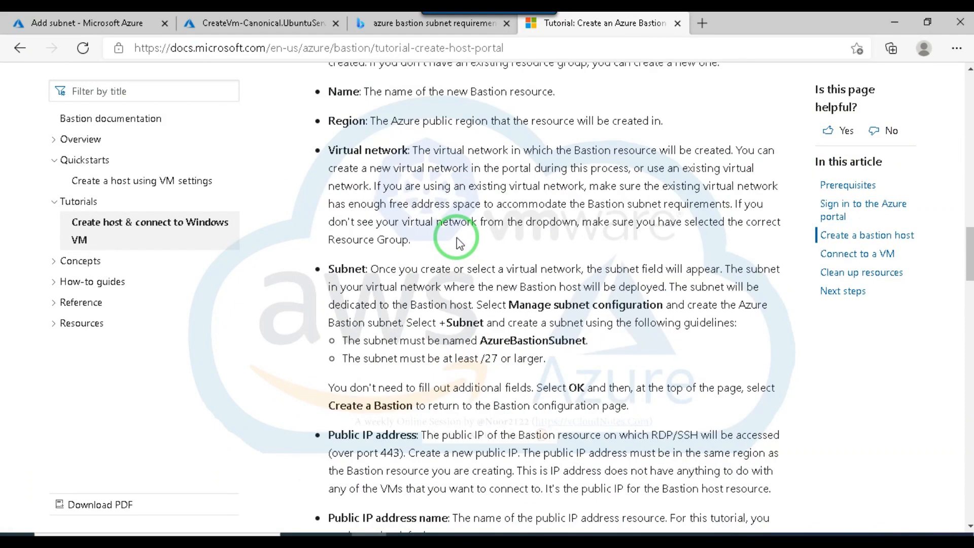
scroll(459, 232, up, 5)
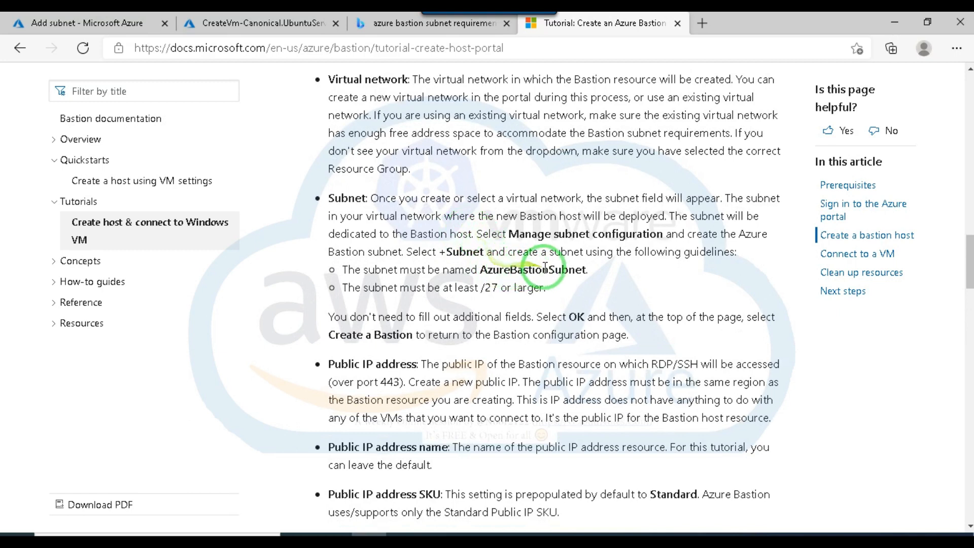
Copy the required subnet name AzureBastionSubnet from the tutorial's subnet guidelines.
drag(586, 270, 556, 269)
click(583, 287)
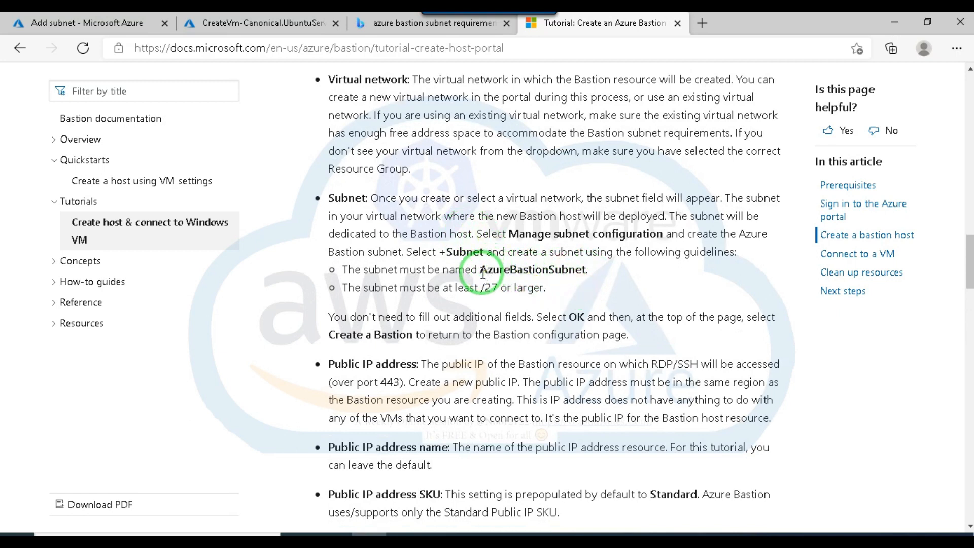
drag(481, 270, 586, 270)
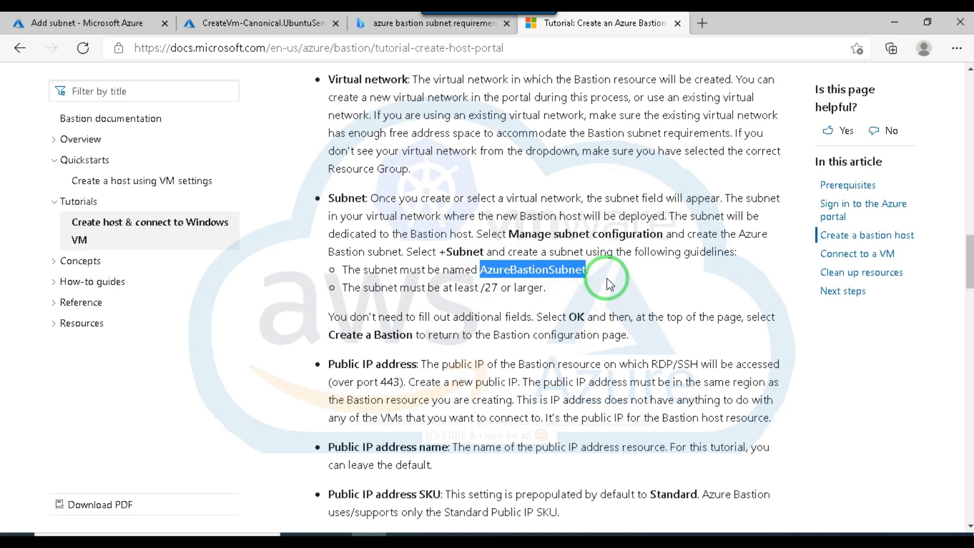
Return to the new subnet of VC-Test-RG01-vnet, name it AzureBastionSubnet and set its address range to 192.168.0.128/27.
click(273, 25)
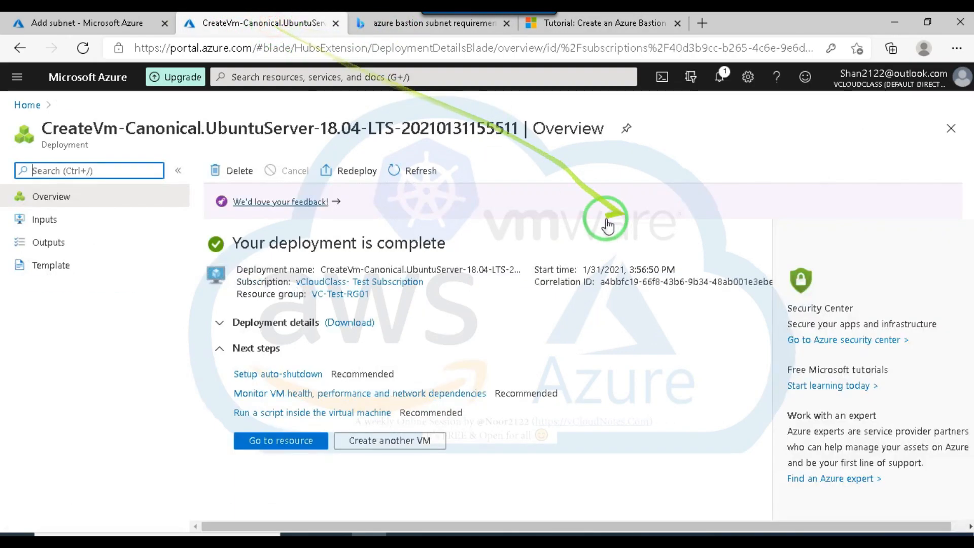
click(61, 23)
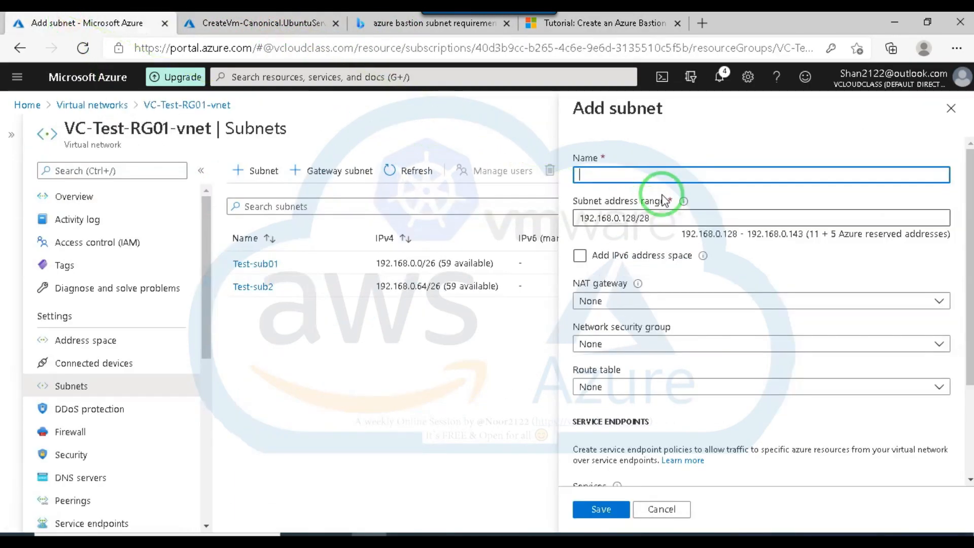
click(650, 218)
click(652, 218)
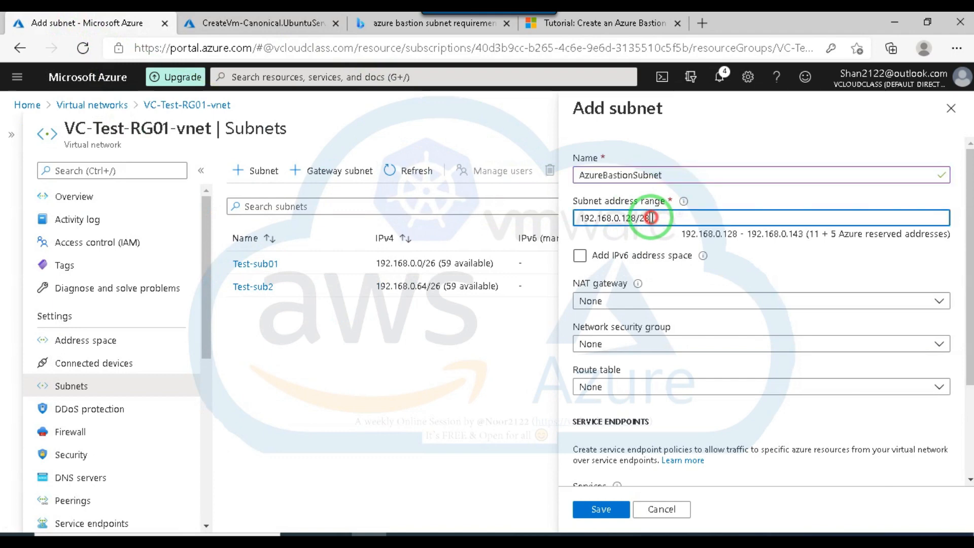
key(BackSpace)
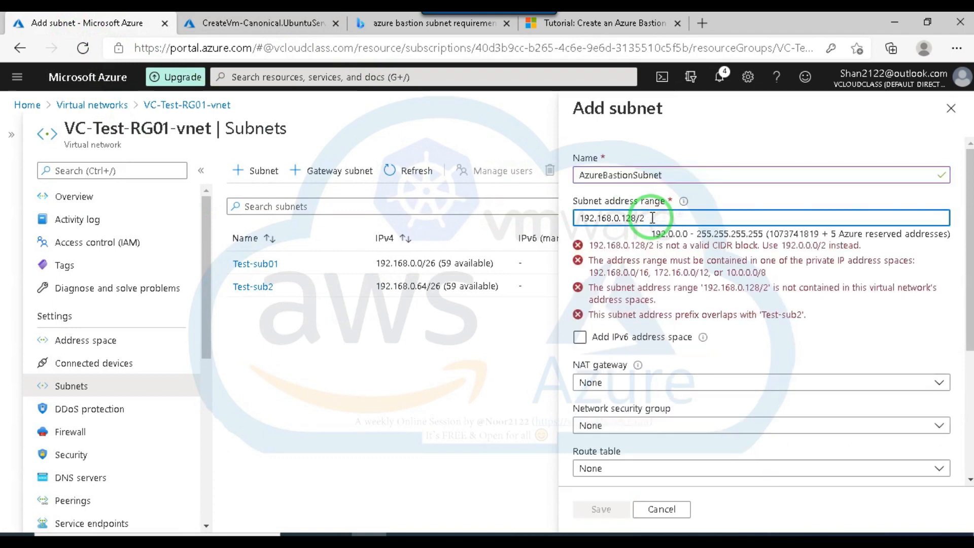
text(7)
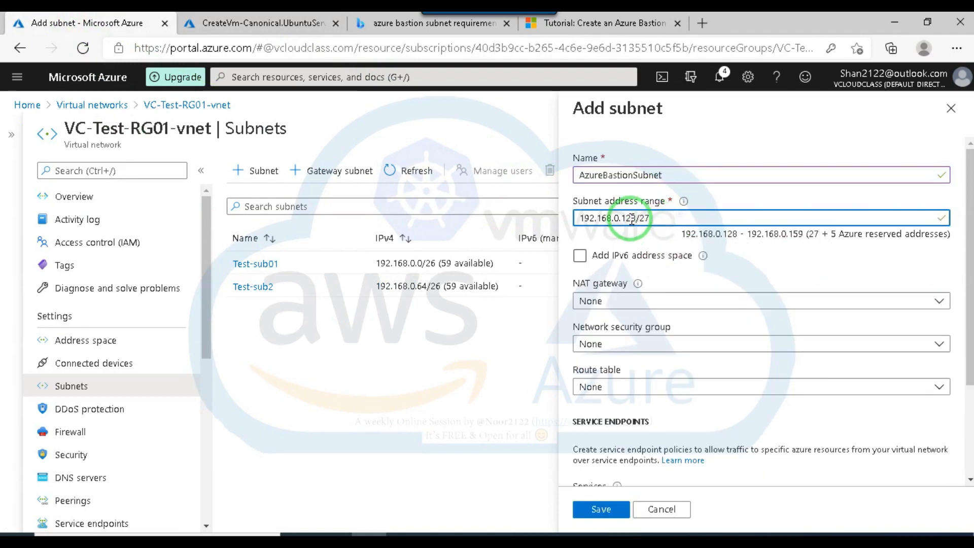
Change the AzureBastionSubnet address range to 192.168.0.192/27 and save the subnet with the other options at their defaults.
click(631, 219)
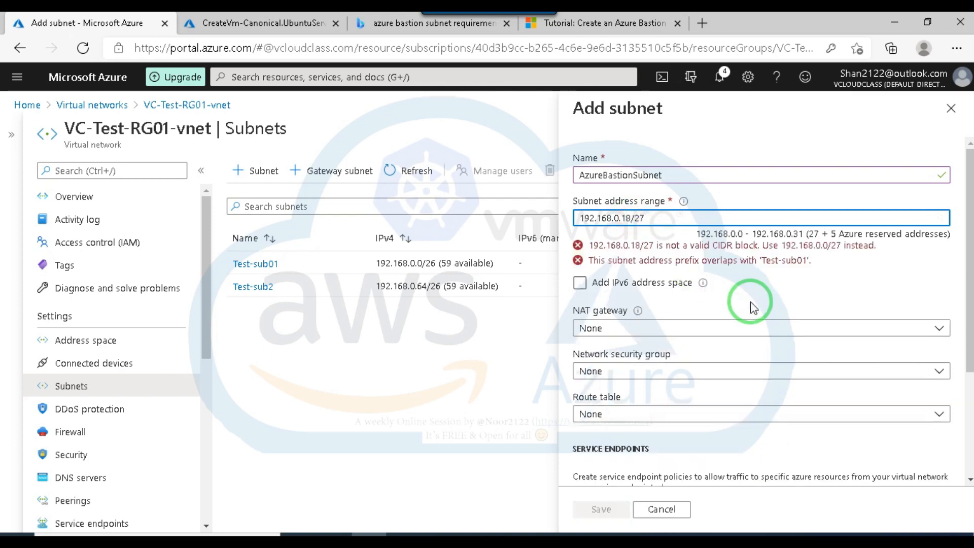
key(Delete)
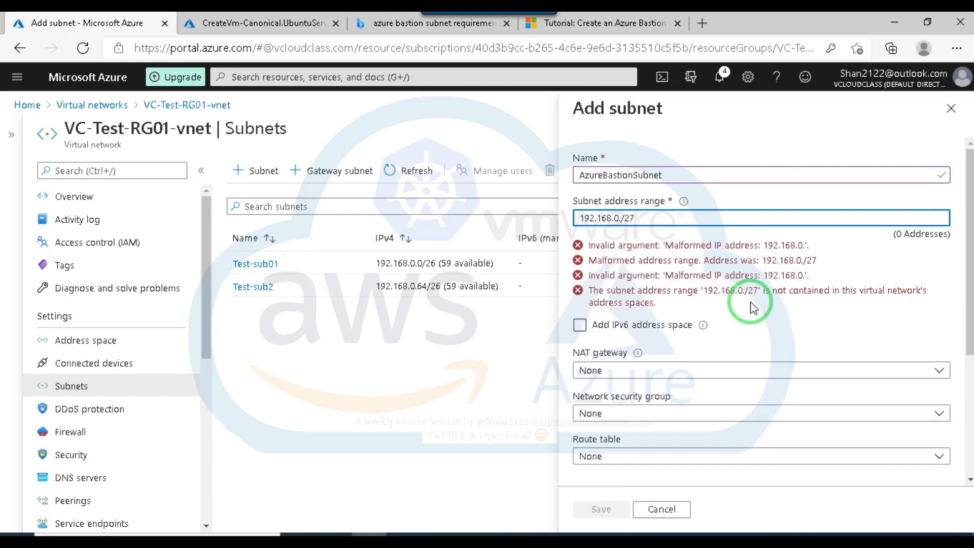
text(192)
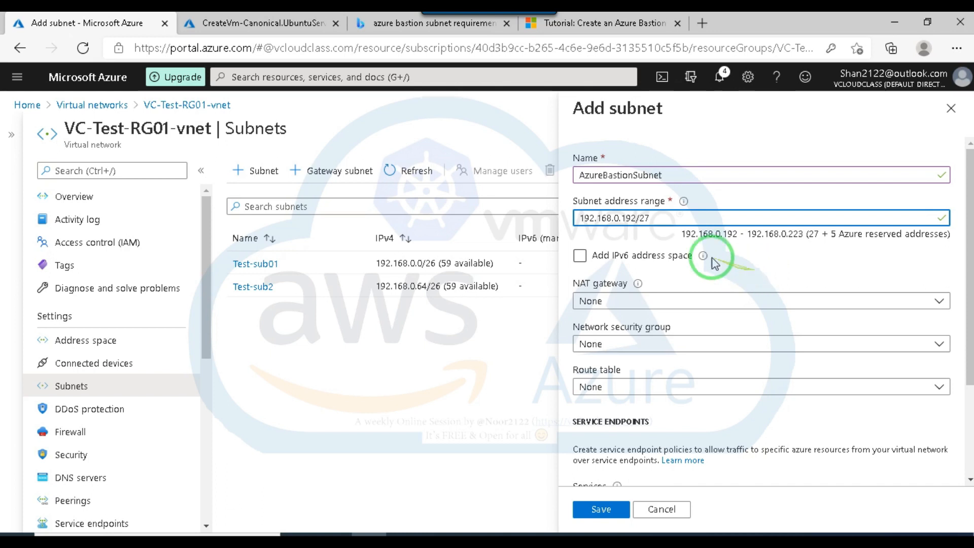
scroll(716, 273, down, 3)
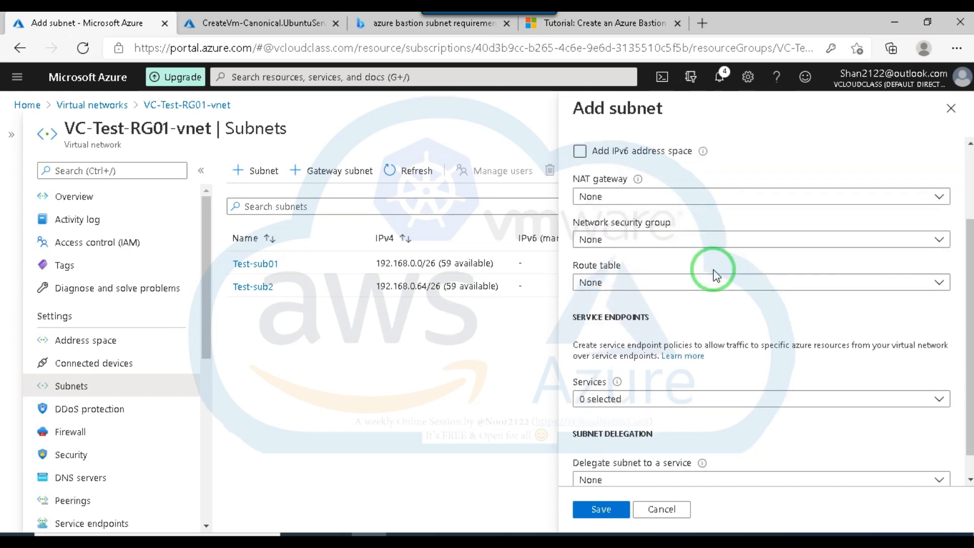
click(607, 510)
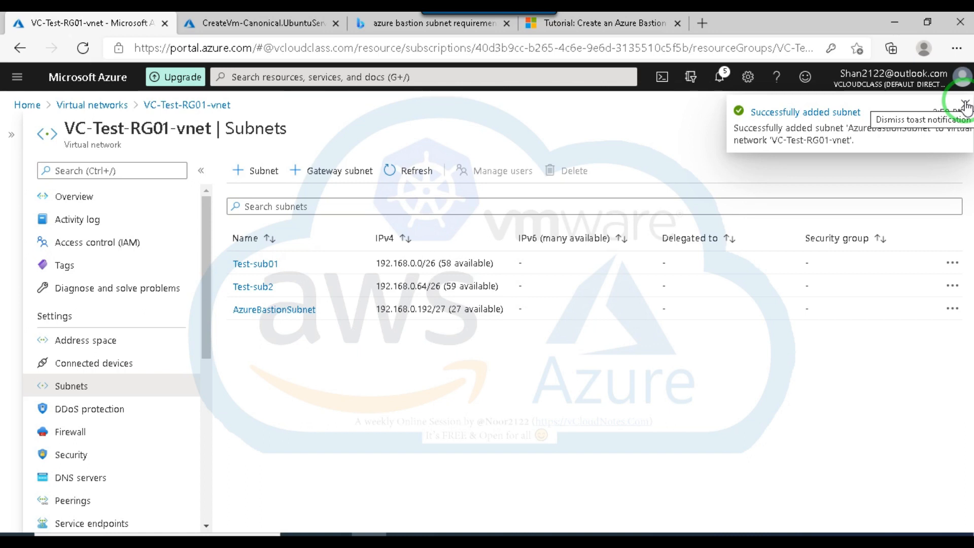
click(322, 313)
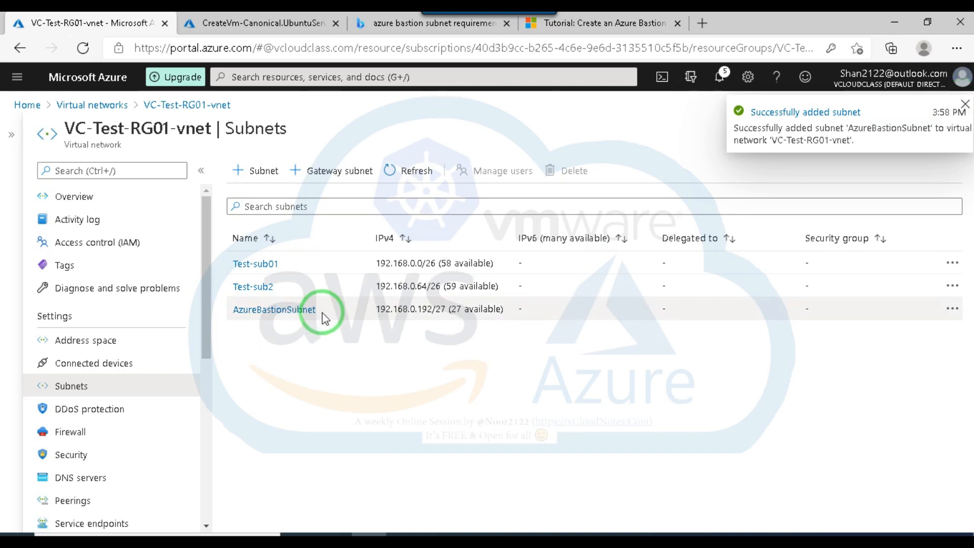
Leave the VC-Test-RG01-vnet subnets, find the Bastions service and start creating a Bastion.
click(966, 106)
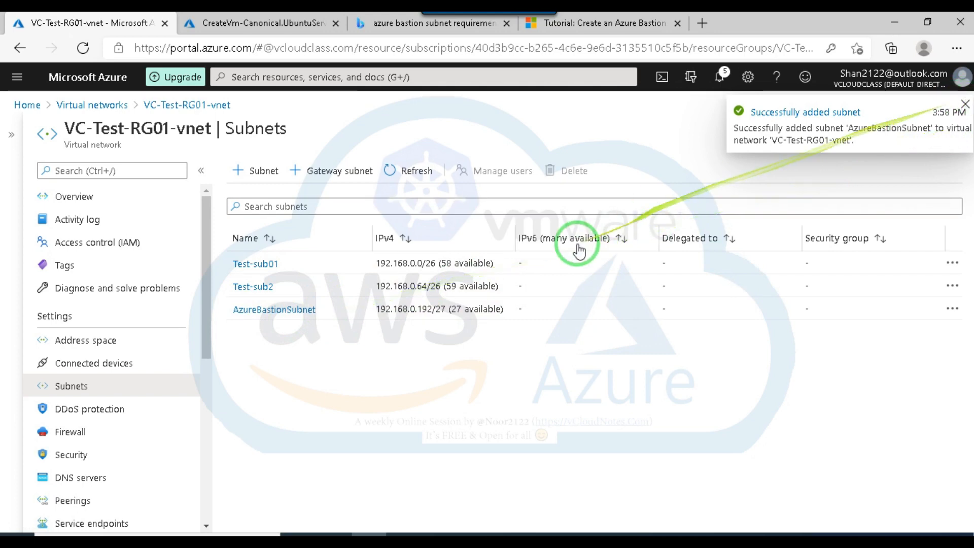
drag(446, 313, 513, 401)
click(501, 389)
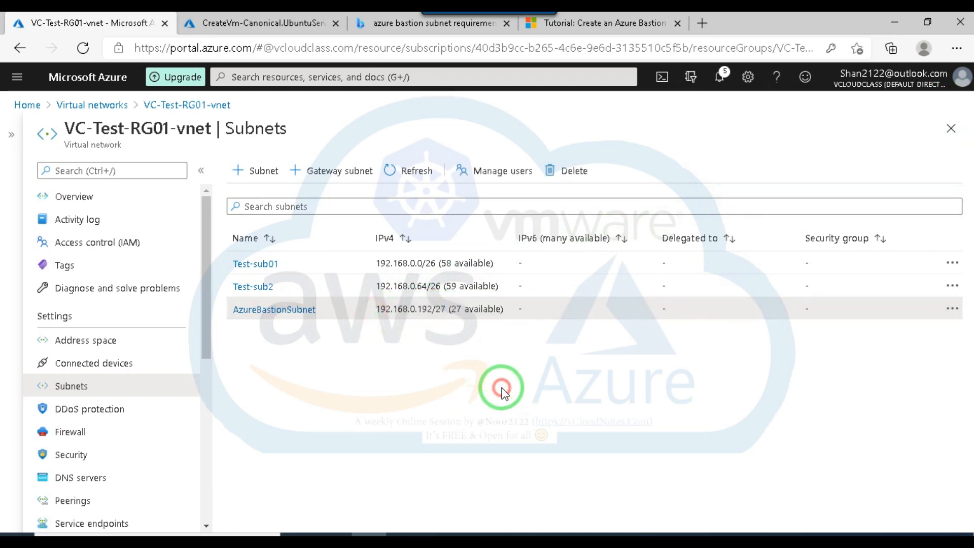
click(951, 128)
click(282, 76)
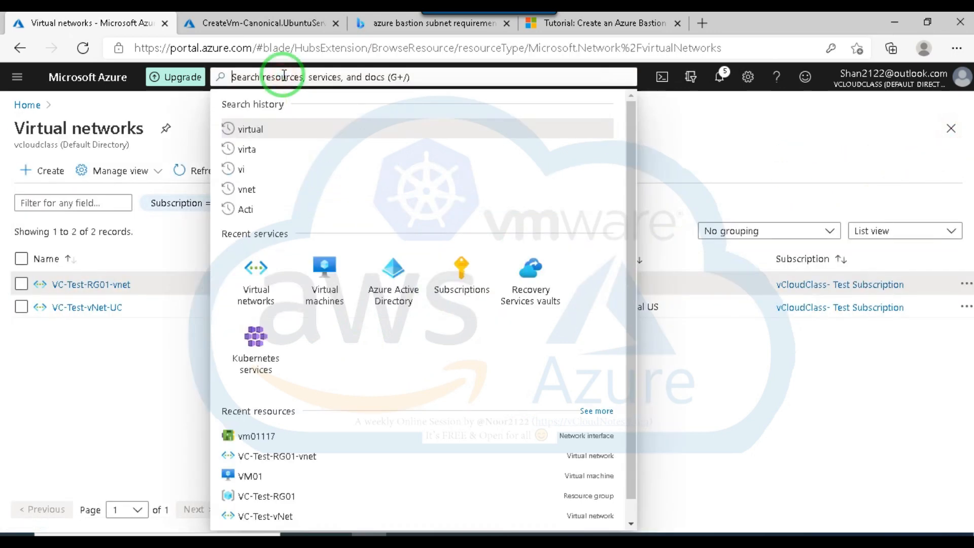
text(bast)
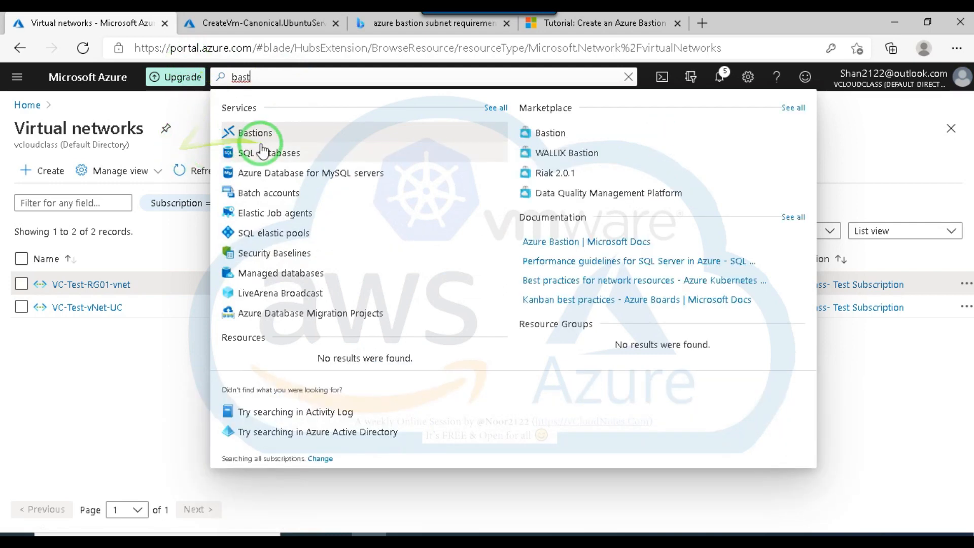
click(257, 133)
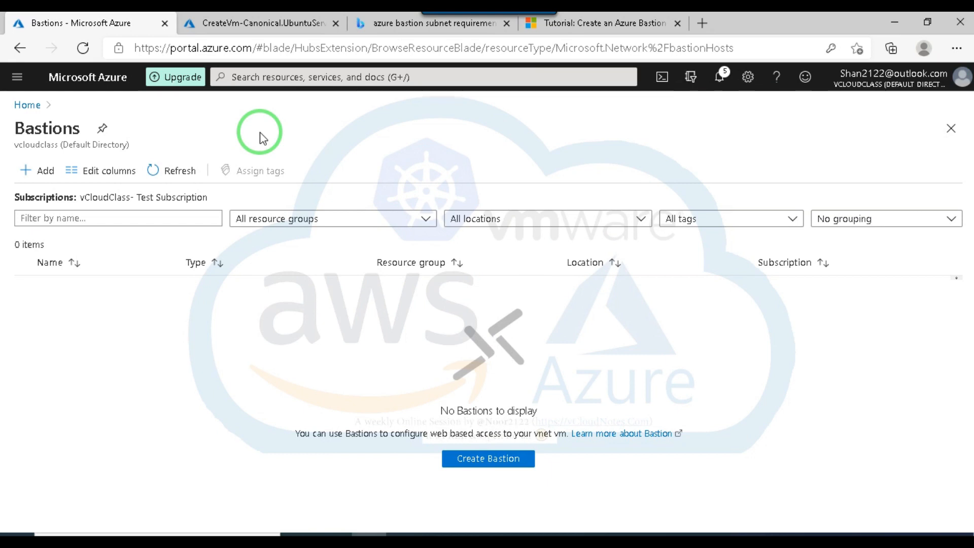
click(488, 459)
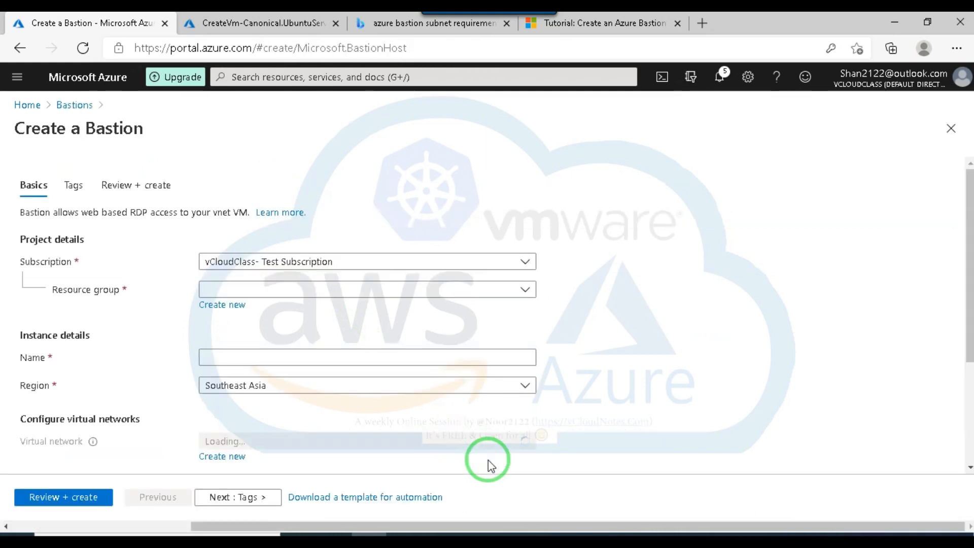
Assign the new Bastion to resource group VC-Test-RG01 and name it AzureBastian01.
click(469, 289)
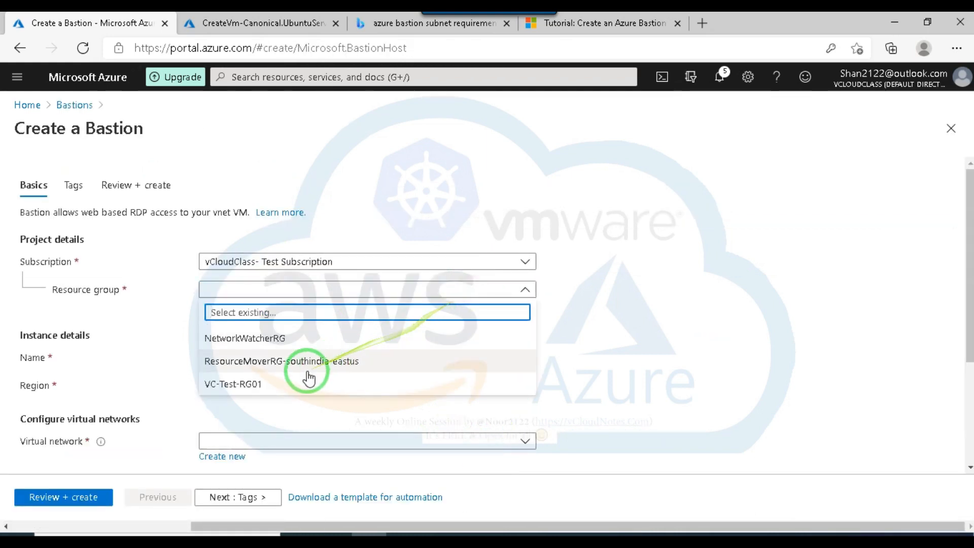
click(294, 384)
scroll(397, 387, down, 2)
click(257, 262)
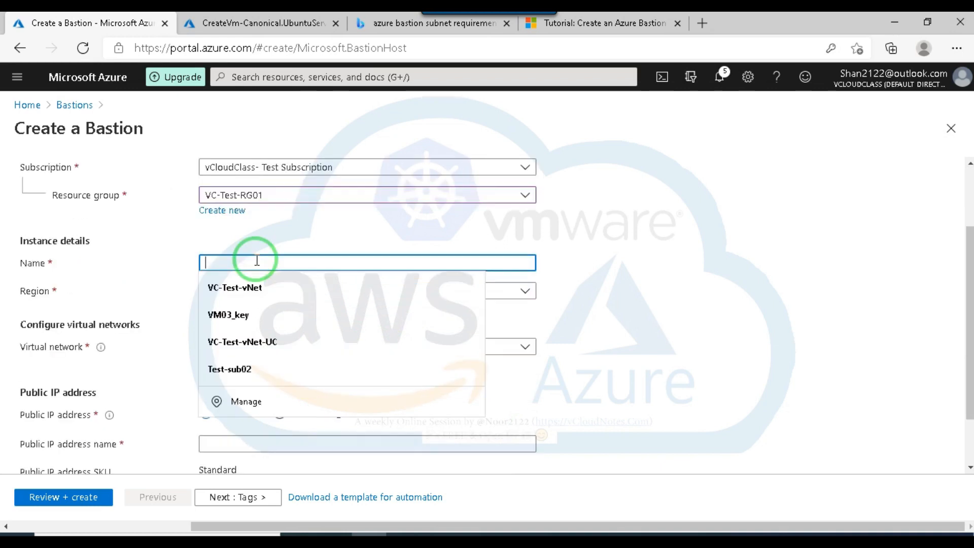
text(Azure)
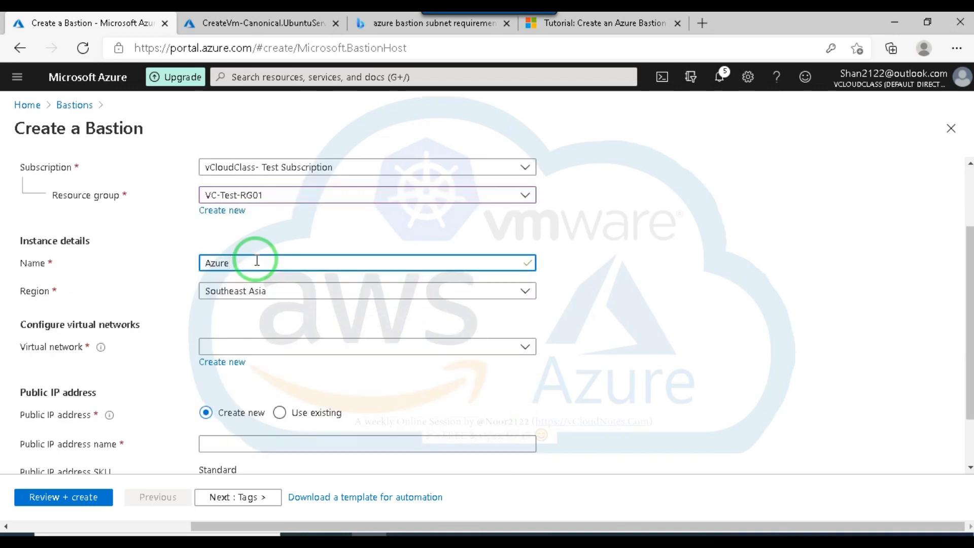
text( Bastian01)
Set the Bastion's region to East US and its virtual network to VC-Test-RG01-vnet.
click(644, 284)
click(489, 293)
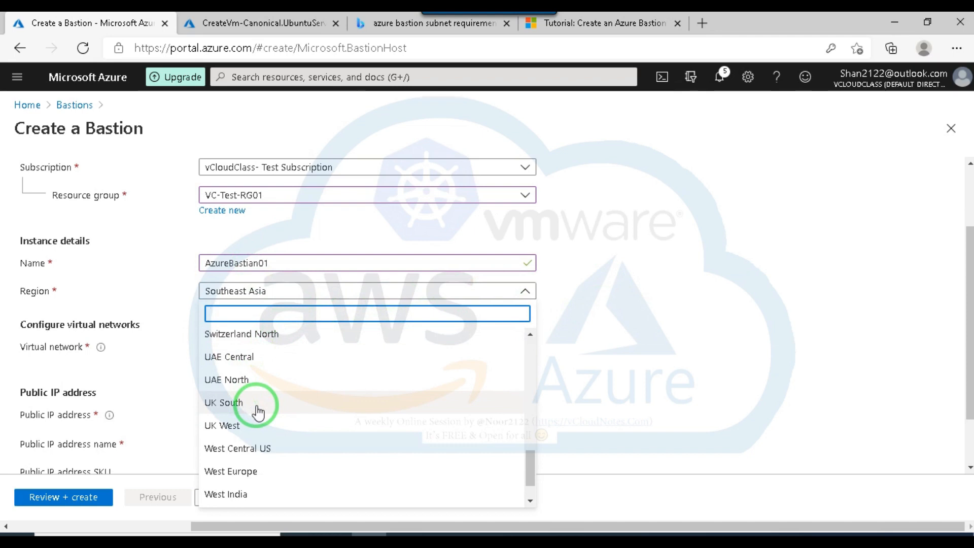
click(256, 424)
click(318, 294)
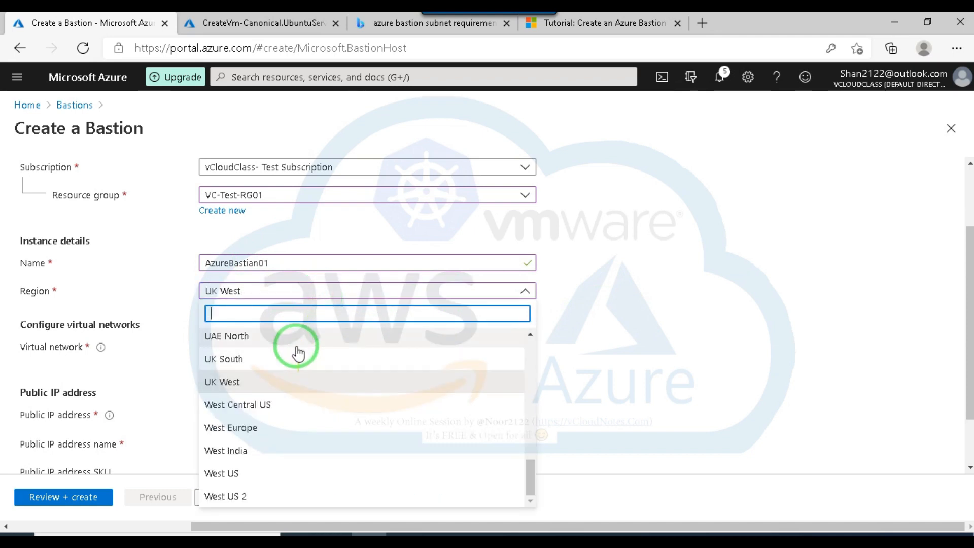
scroll(298, 440, up, 5)
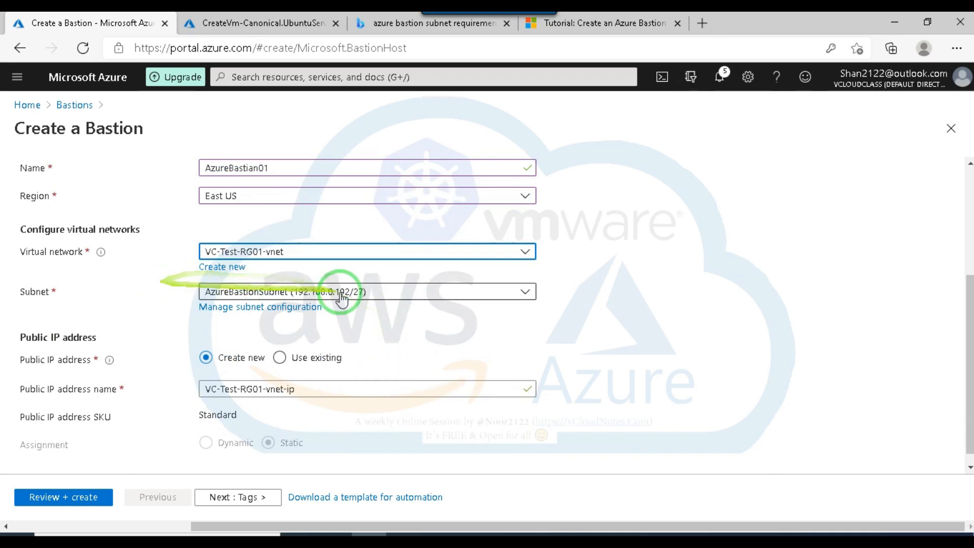
click(340, 256)
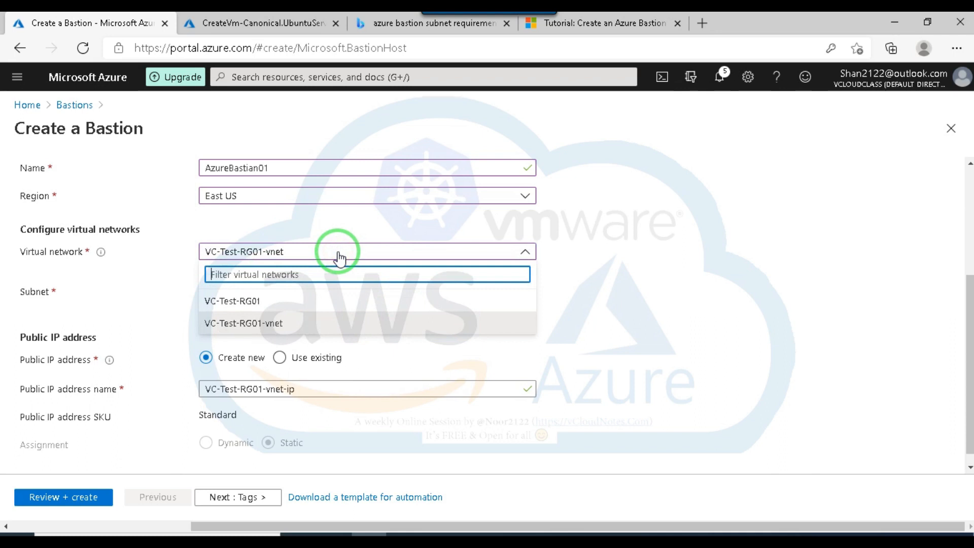
click(268, 328)
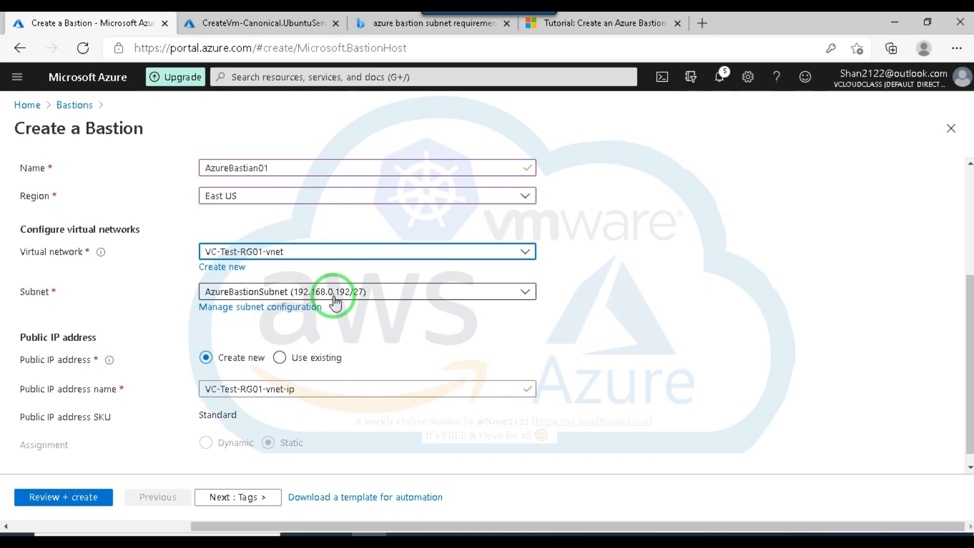
Check which virtual networks and subnets can be chosen for the Bastion, keeping VC-Test-RG01-vnet and AzureBastionSubnet.
click(365, 253)
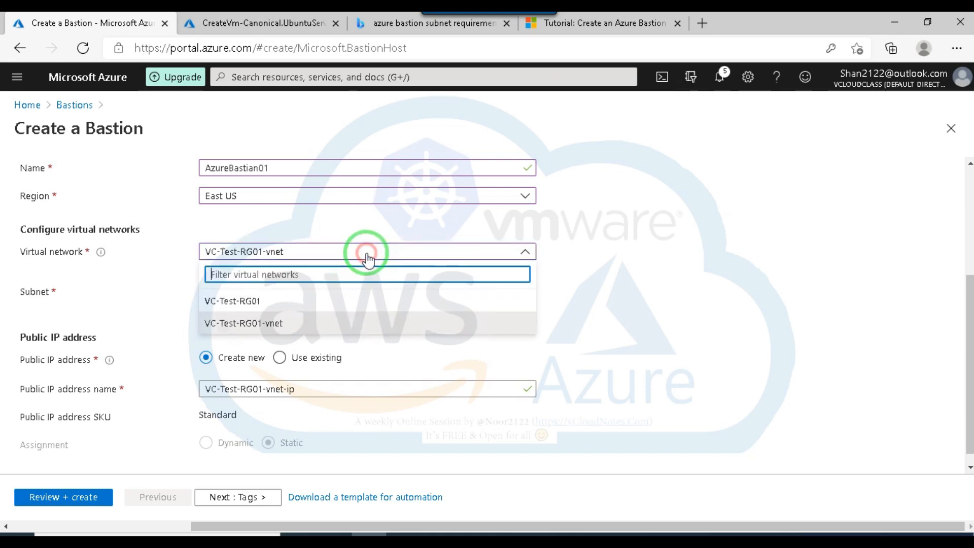
click(238, 300)
click(652, 311)
click(315, 251)
click(245, 301)
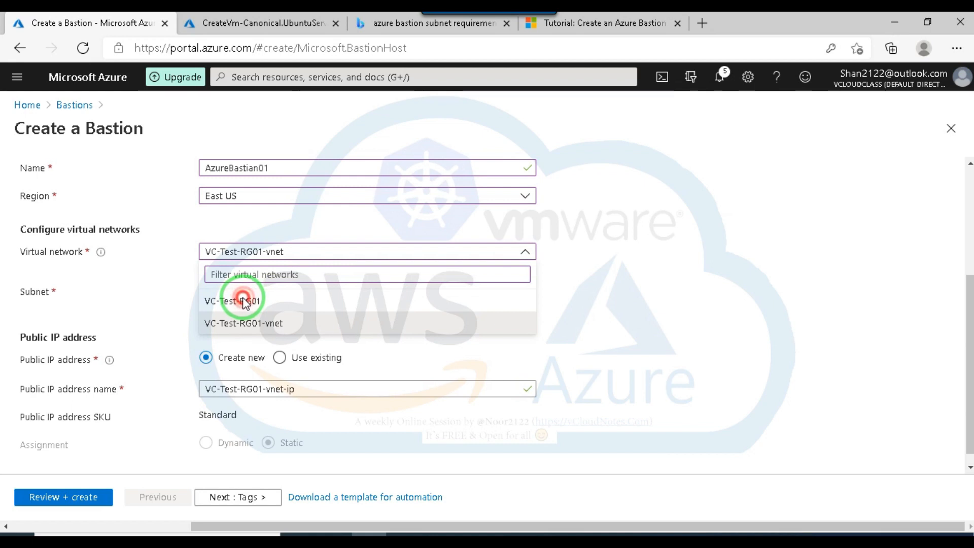
click(687, 285)
click(522, 291)
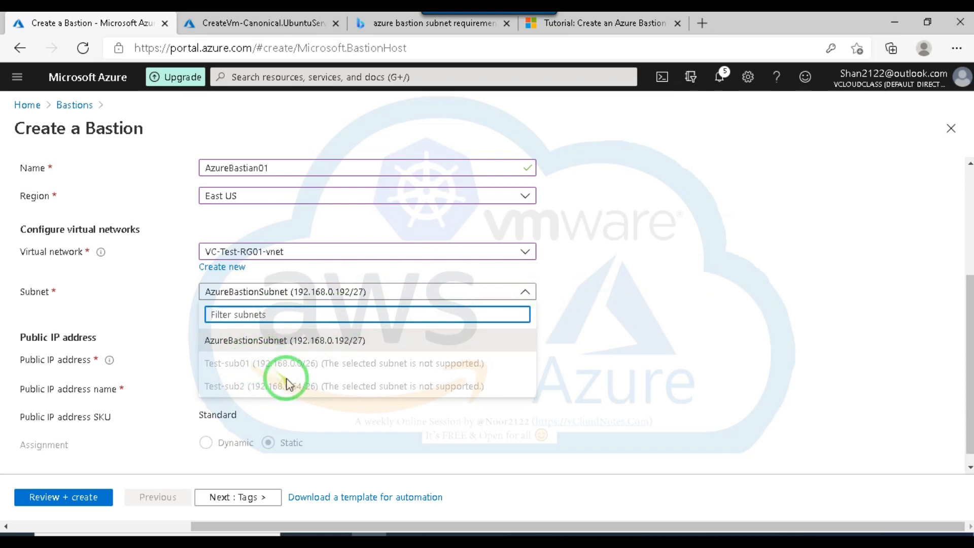
click(640, 312)
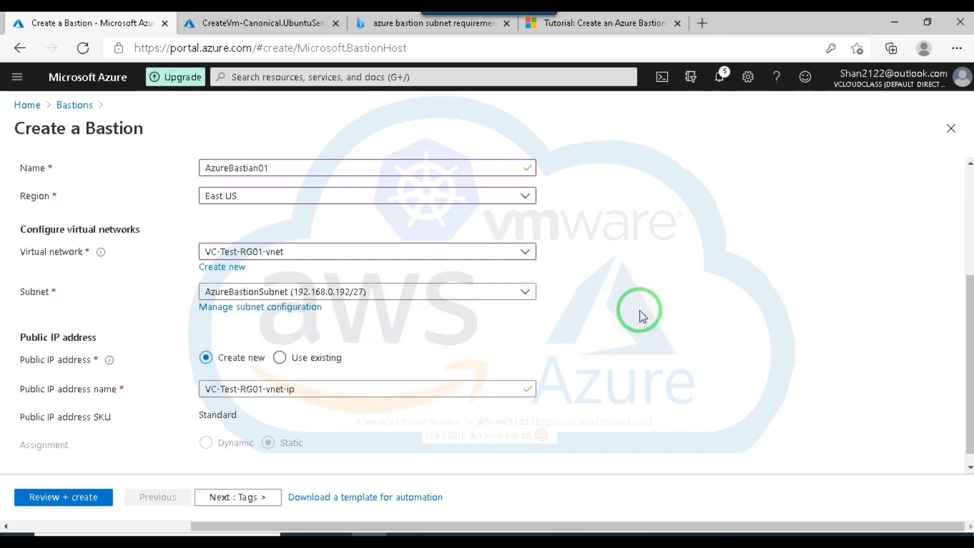
Review the Bastion configuration, create AzureBastian01 with the new public IP VC-Test-RG01-vnet-ip and dismiss the deployment notification.
scroll(320, 335, down, 1)
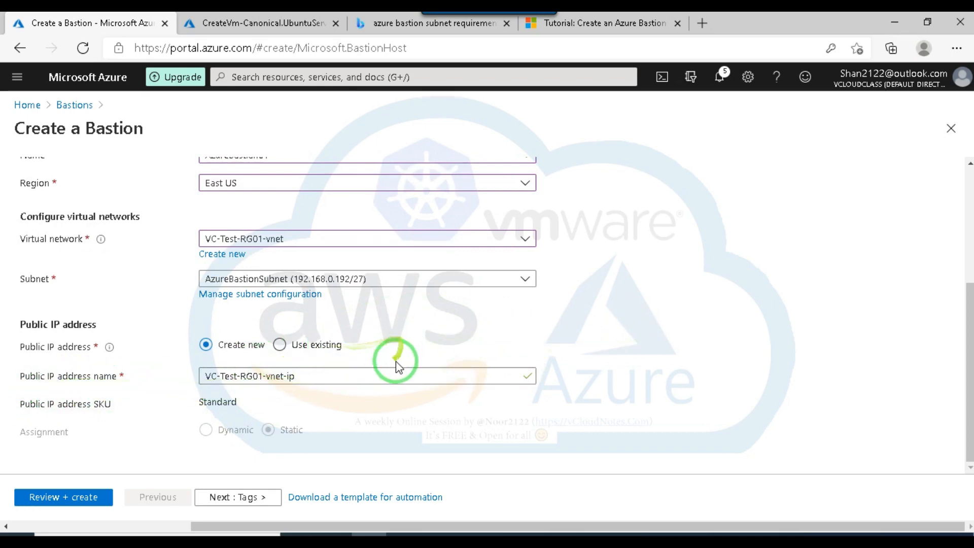
click(39, 495)
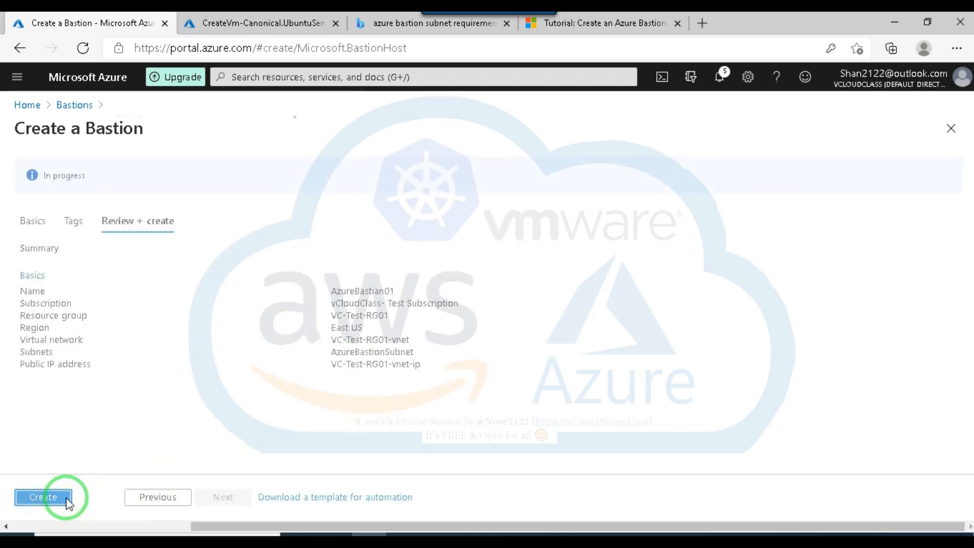
click(66, 499)
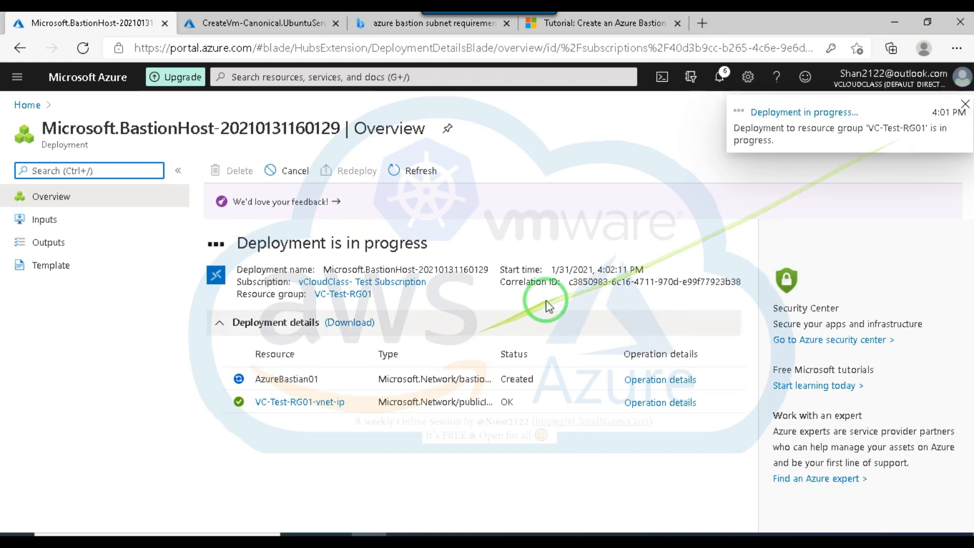
click(965, 107)
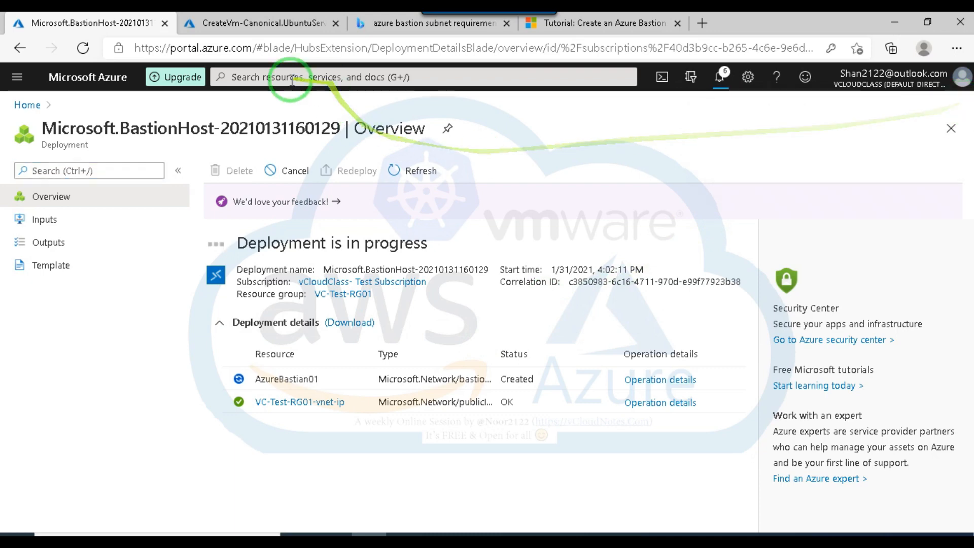
Switch to the portal page of the finished VM deployment and open the list of virtual networks there.
click(245, 20)
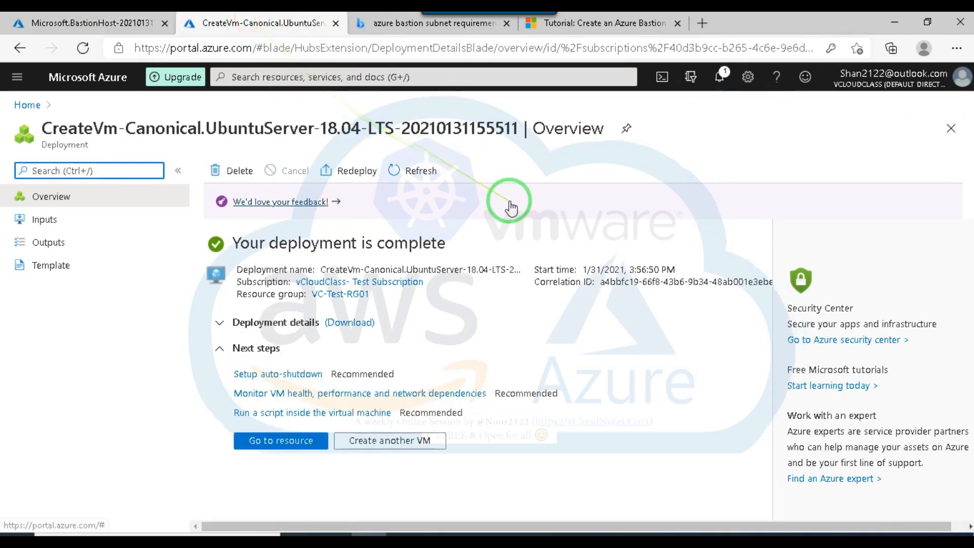
click(27, 105)
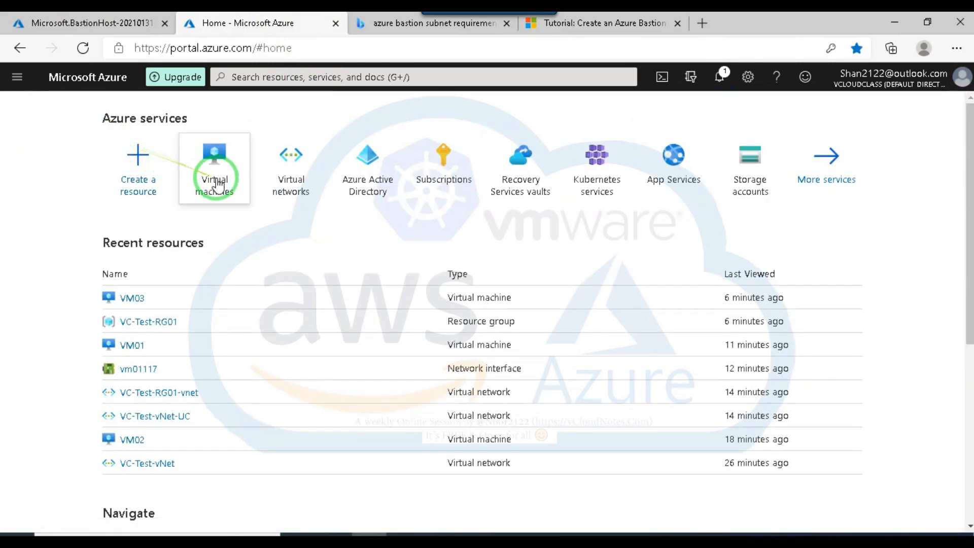
click(293, 158)
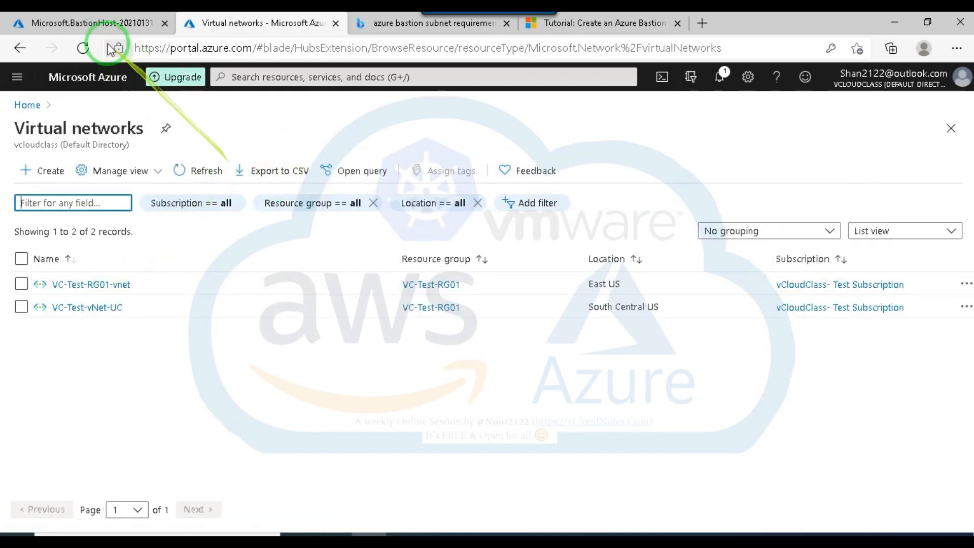
Return to the Bastion deployment and check its status in the notifications.
click(91, 23)
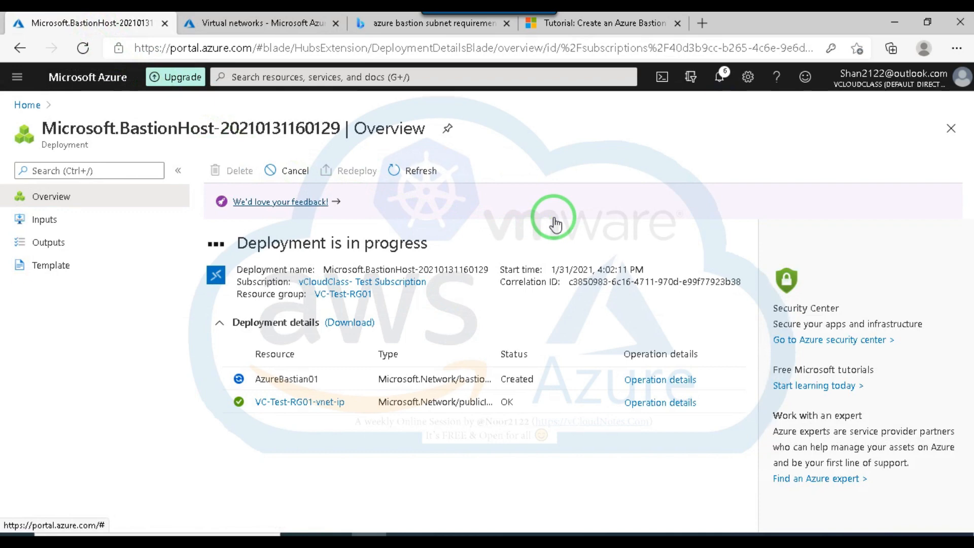
click(719, 78)
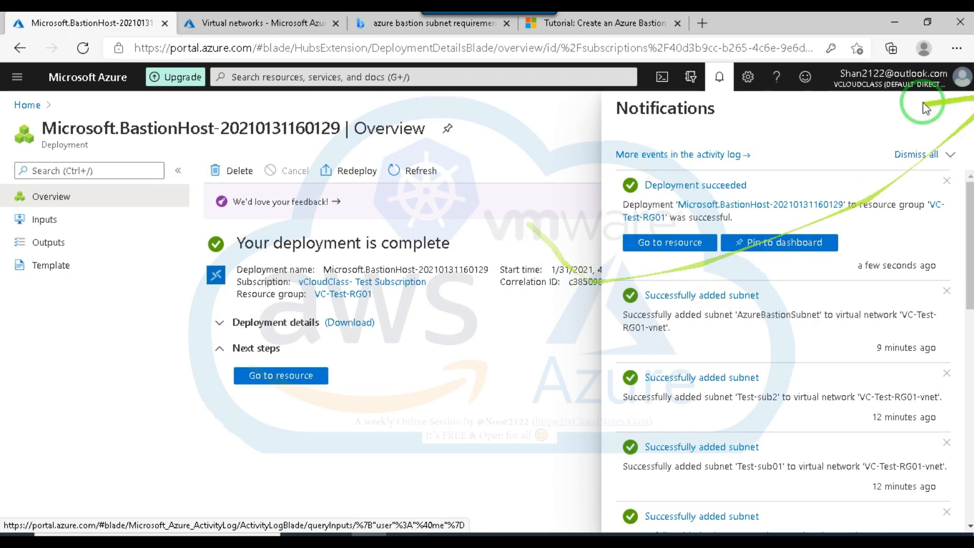
click(946, 116)
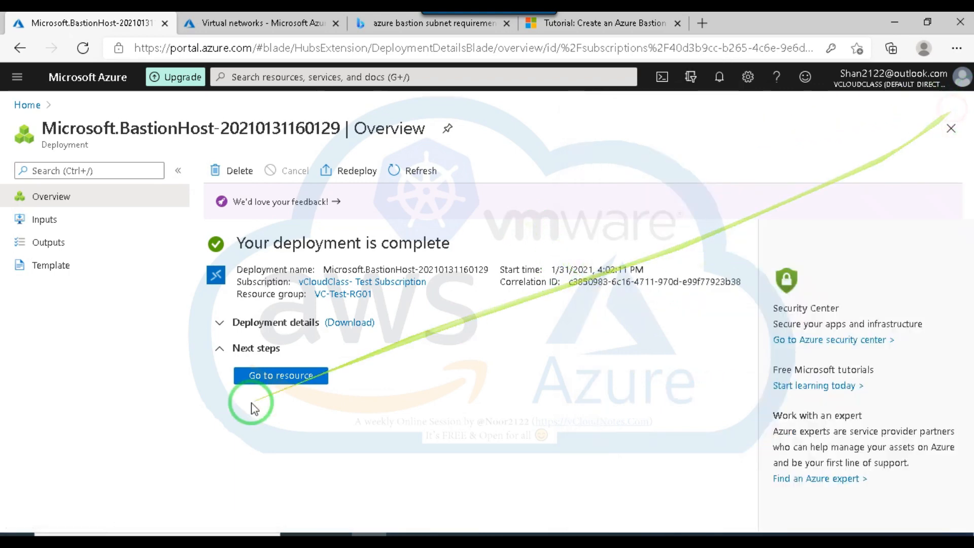
Open the deployed AzureBastian01 resource, examine its overview, sessions, properties and locks, and close its page.
click(276, 374)
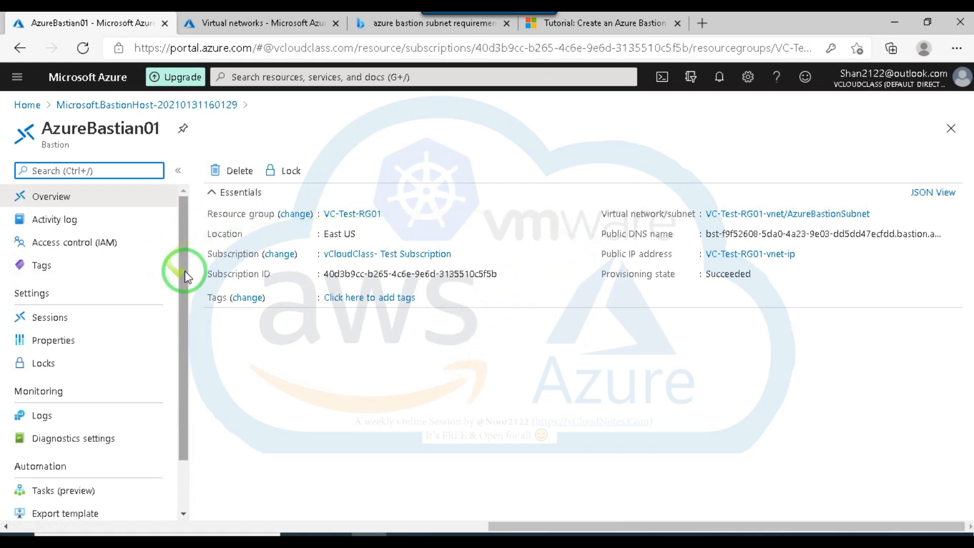
mouse_move(185, 260)
mouse_down()
mouse_move(187, 276)
mouse_move(186, 241)
mouse_up()
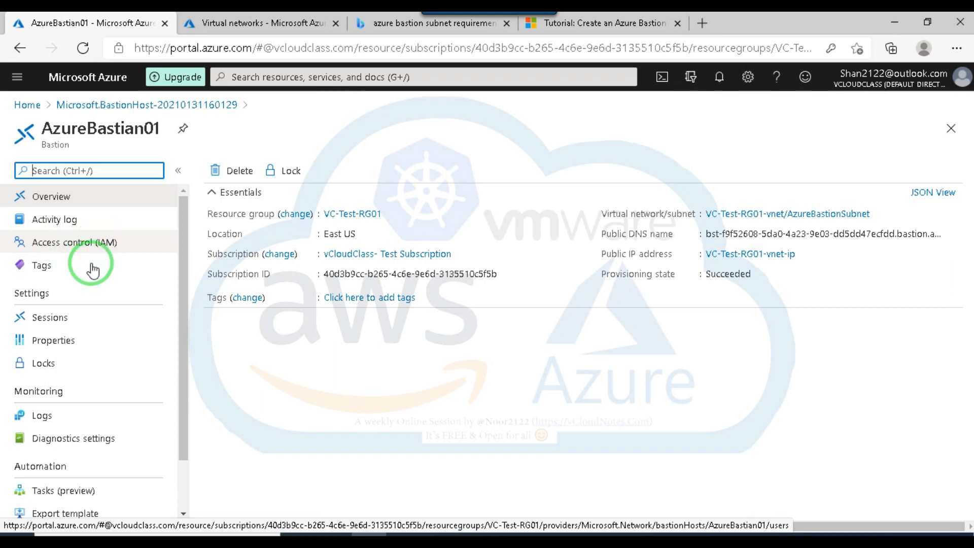
click(43, 325)
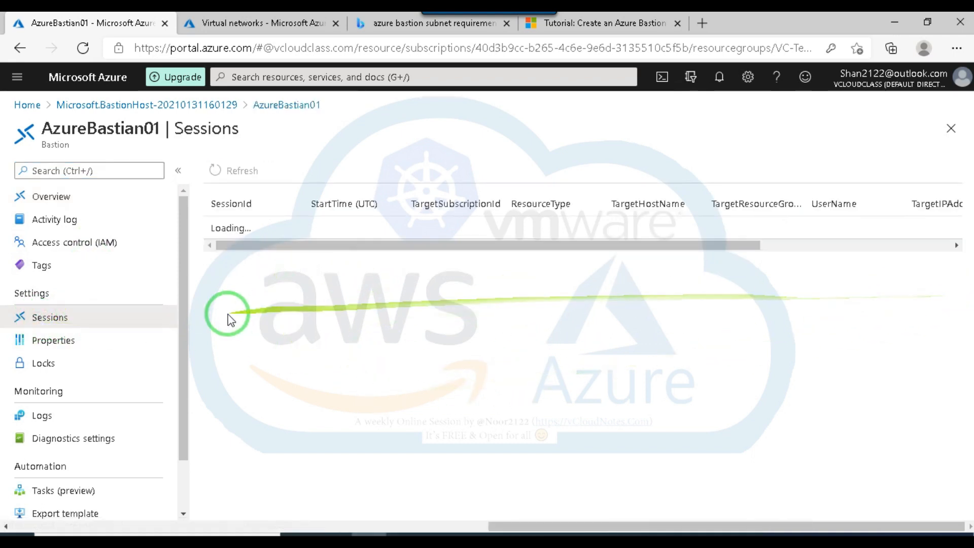
click(45, 347)
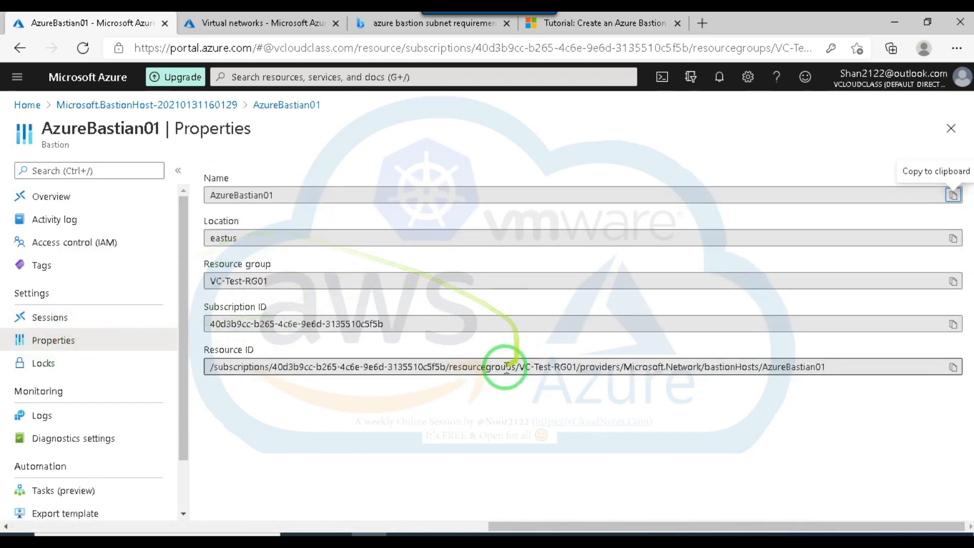
click(38, 365)
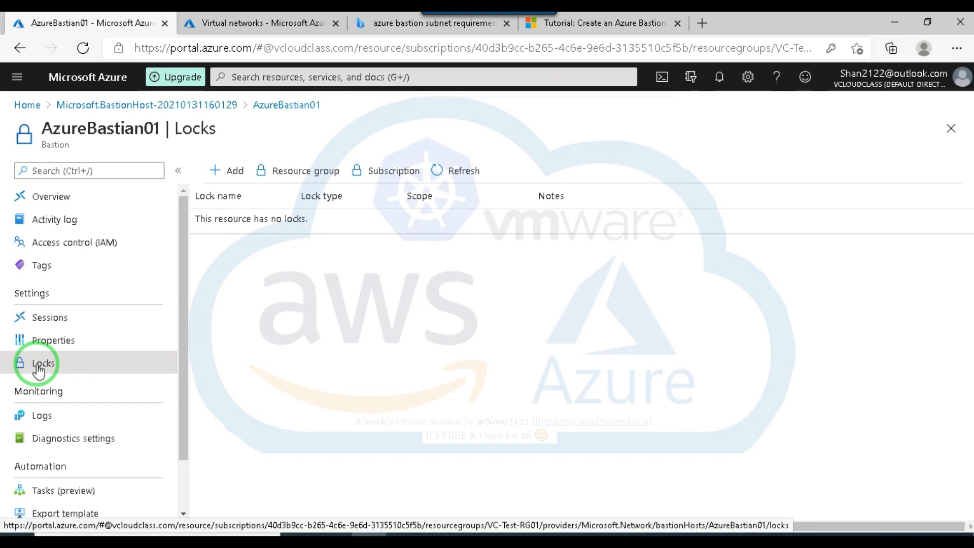
drag(183, 343, 175, 439)
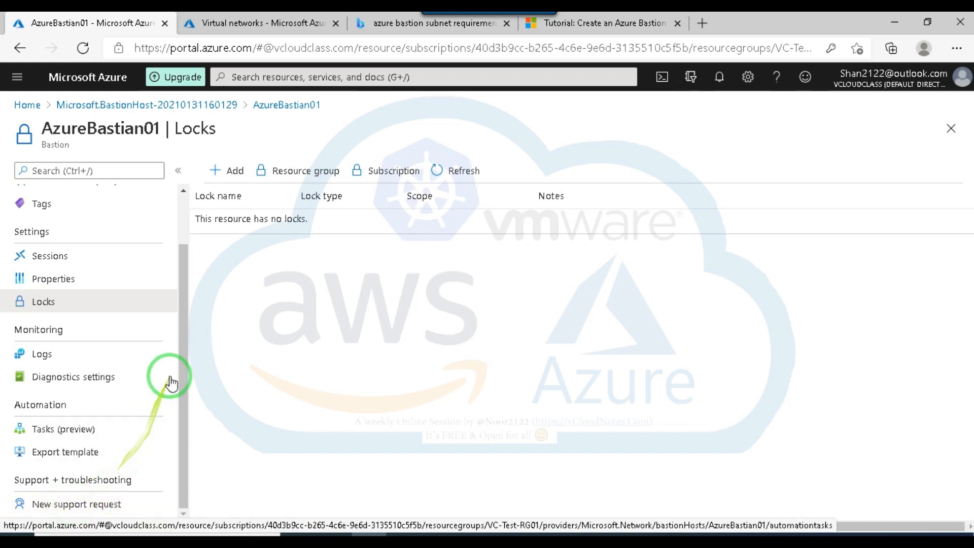
click(165, 23)
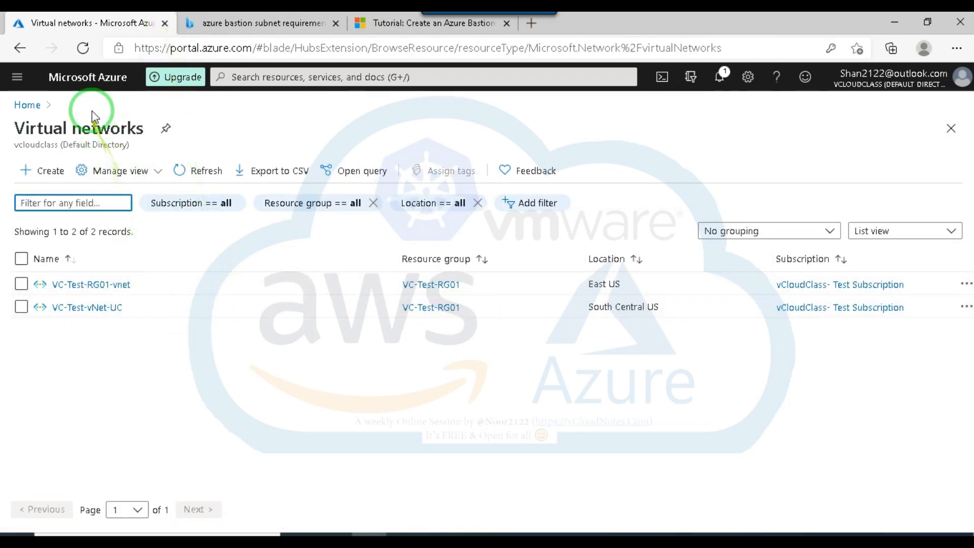
Open VM03 from the virtual machines list and bring up its Azure Bastion connection form, collapsing the machine list.
click(244, 76)
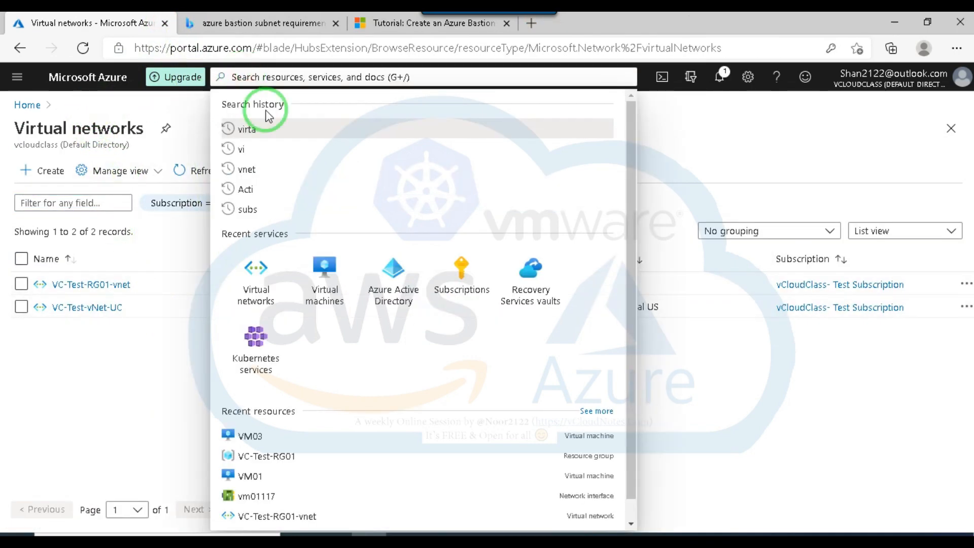
click(324, 267)
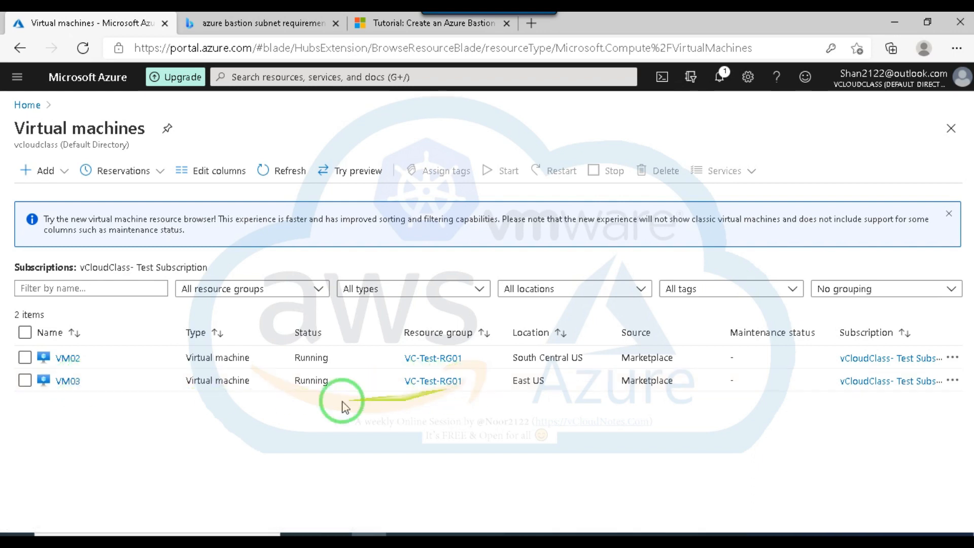
click(69, 385)
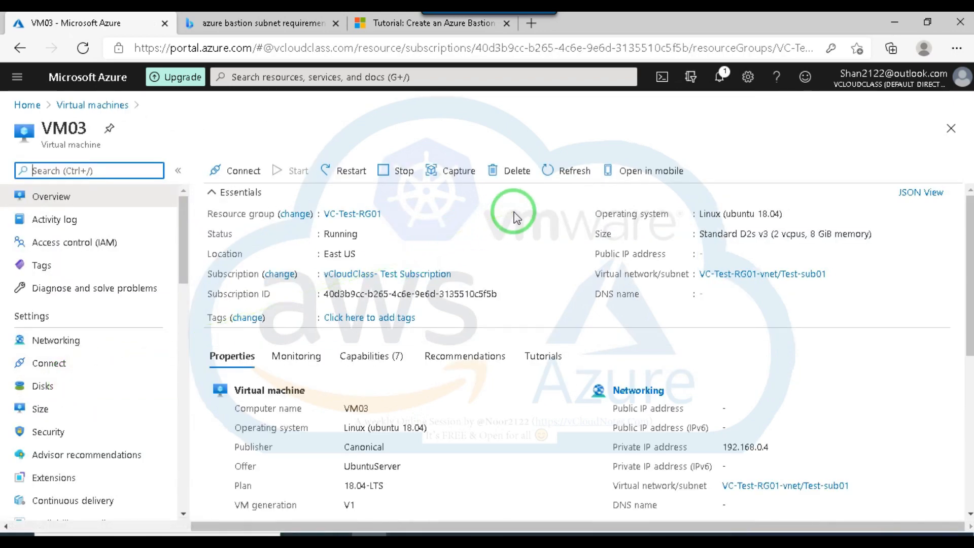
click(238, 172)
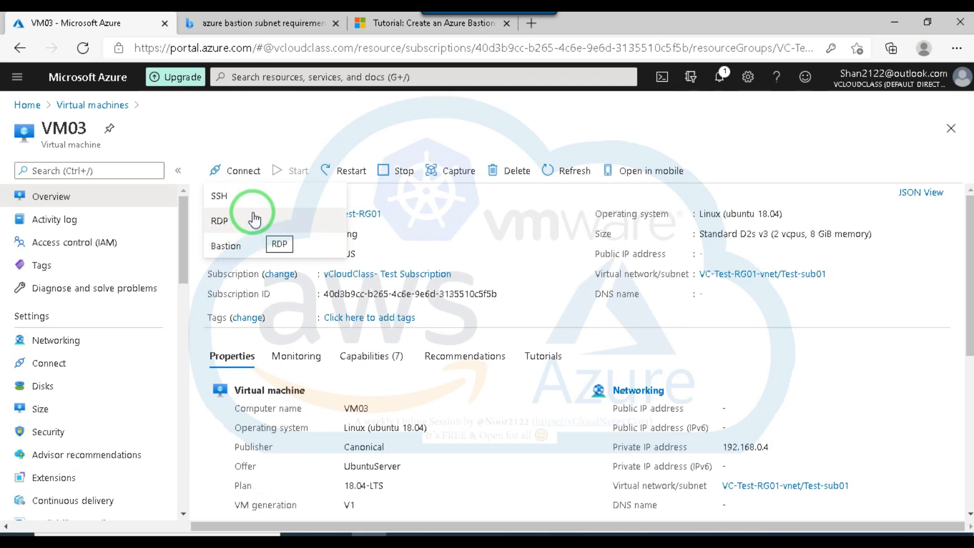
click(223, 246)
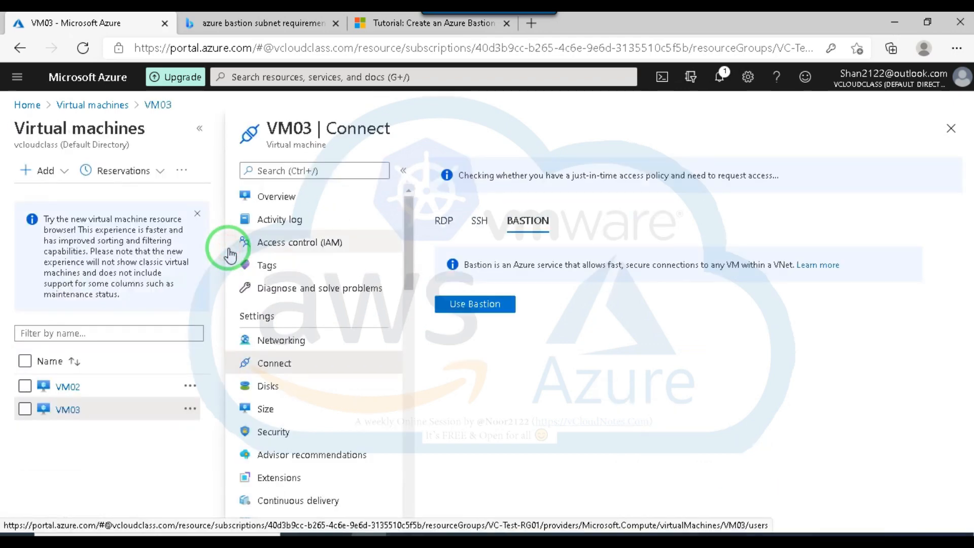
click(472, 304)
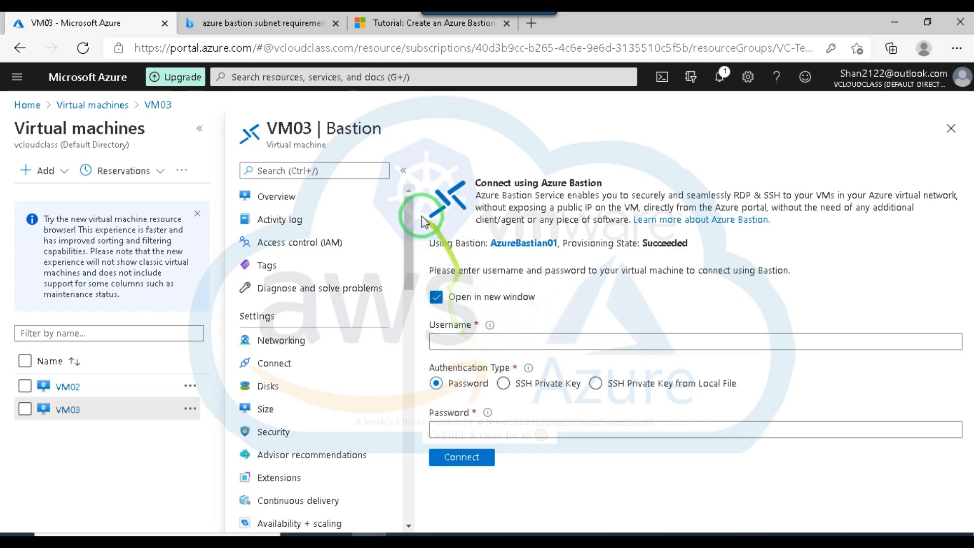
click(200, 129)
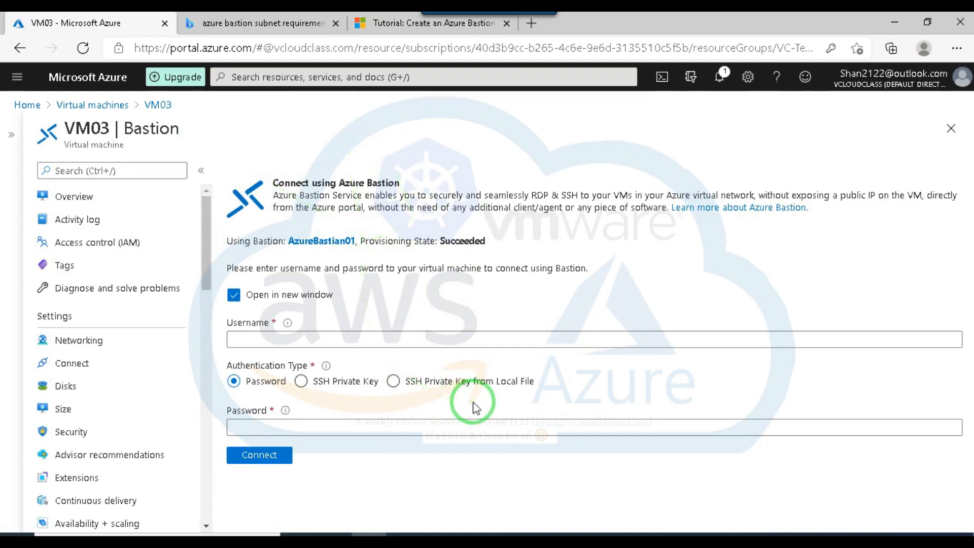
Enter the VM's username and password in the Bastion form and try to connect to VM03.
click(298, 338)
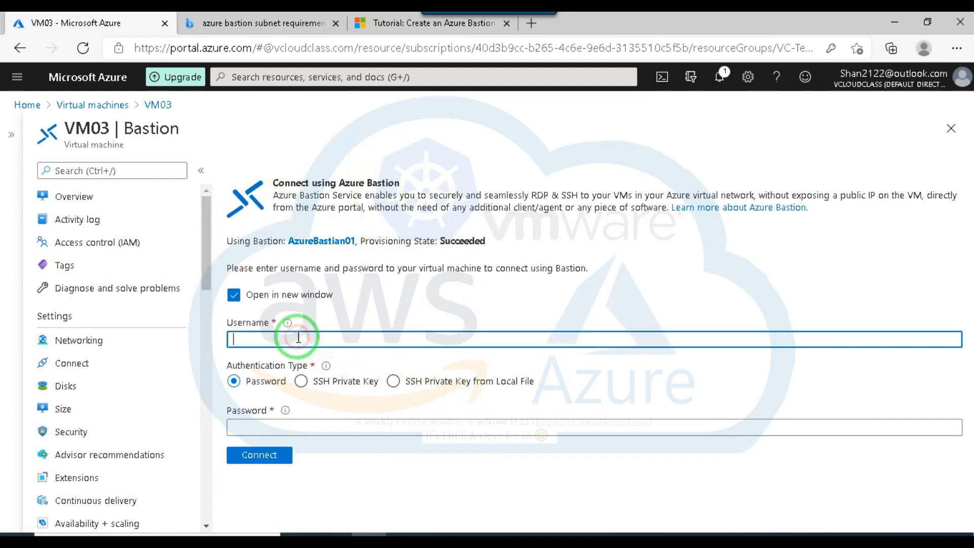
text(arsh)
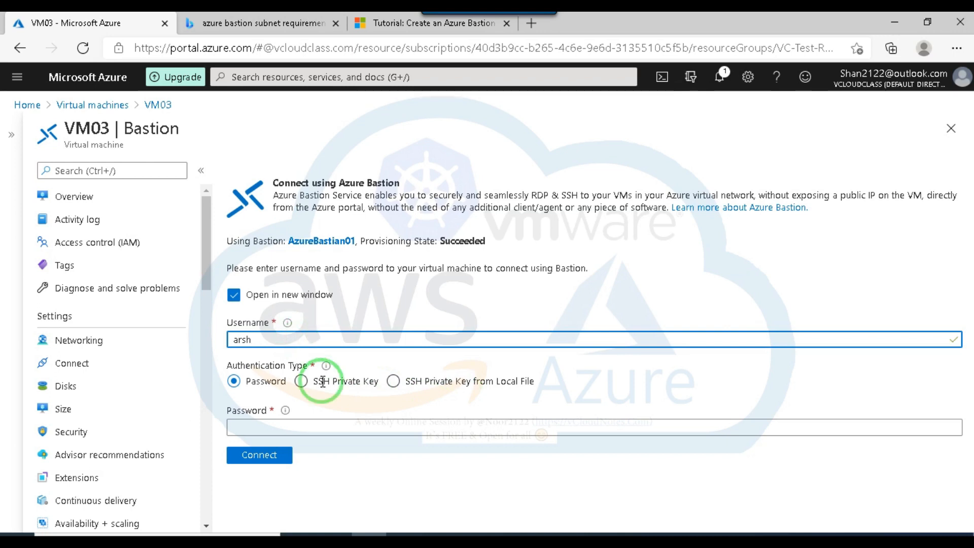
click(302, 426)
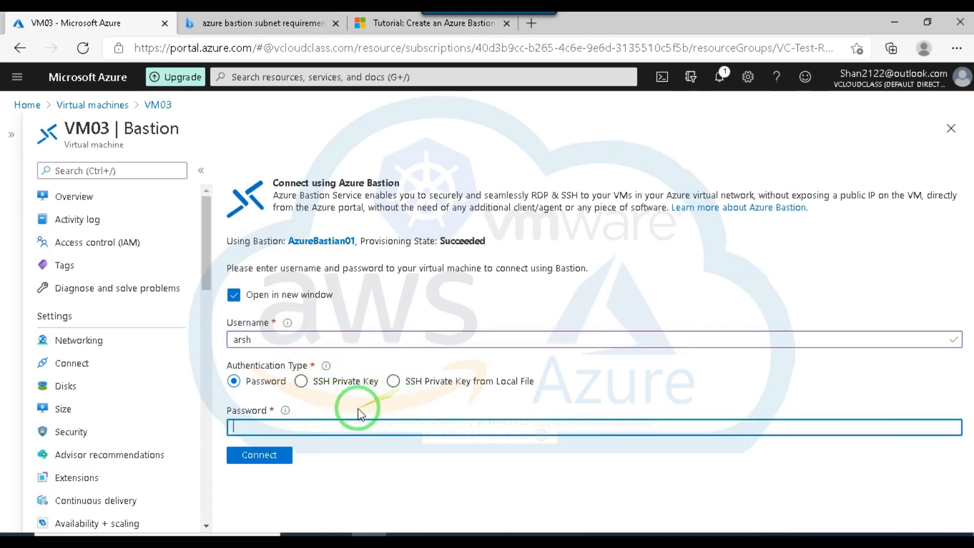
click(296, 427)
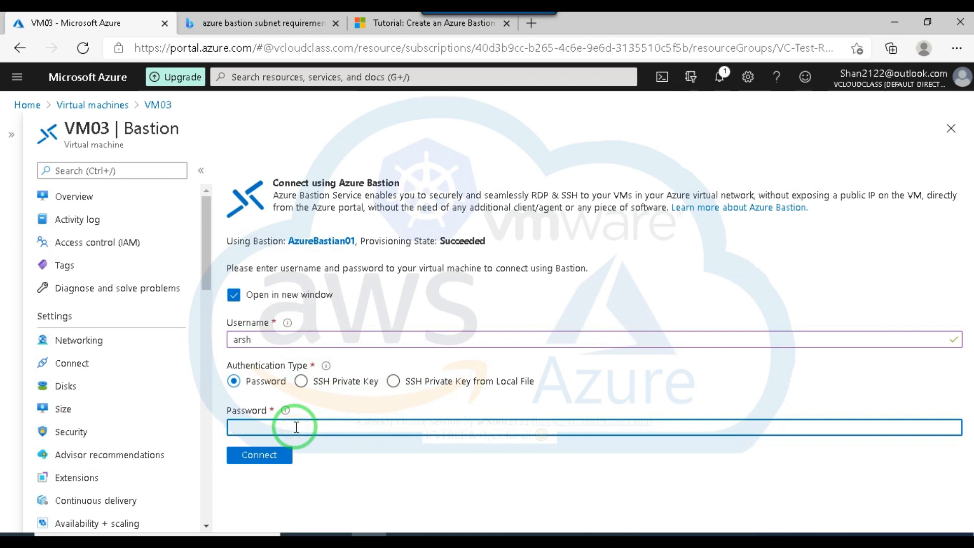
text(**************)
click(265, 458)
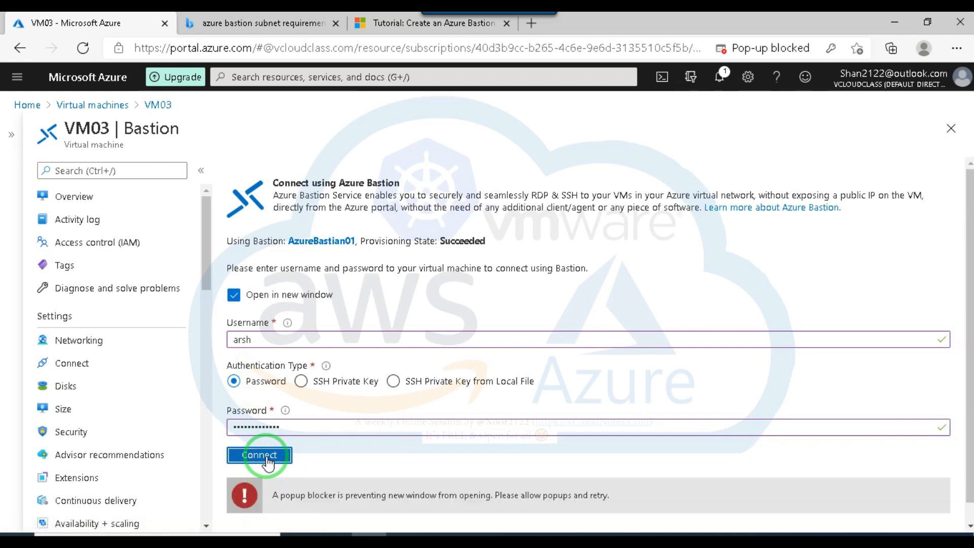
Always allow pop-ups from portal.azure.com, retry the Bastion connection to VM03 and allow the session clipboard access.
scroll(350, 480, down, 1)
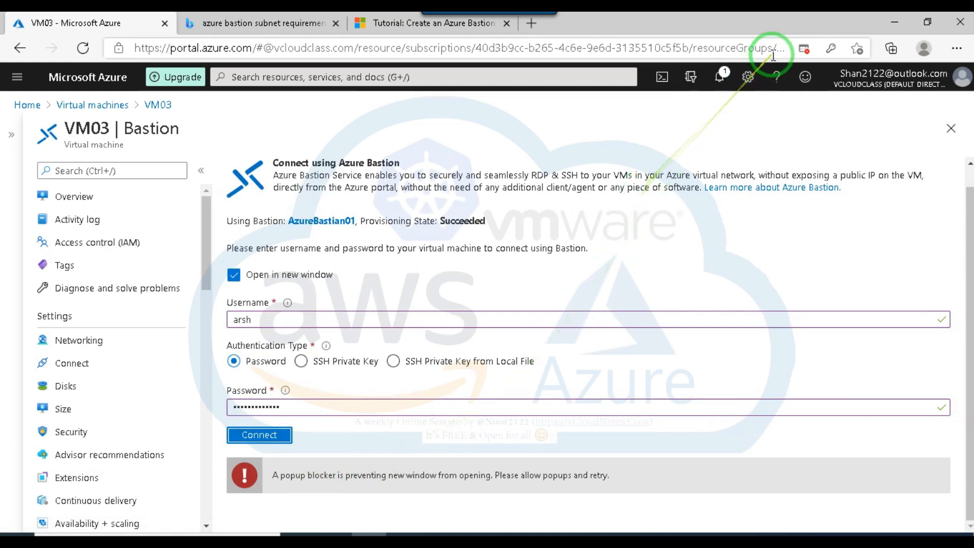
click(805, 47)
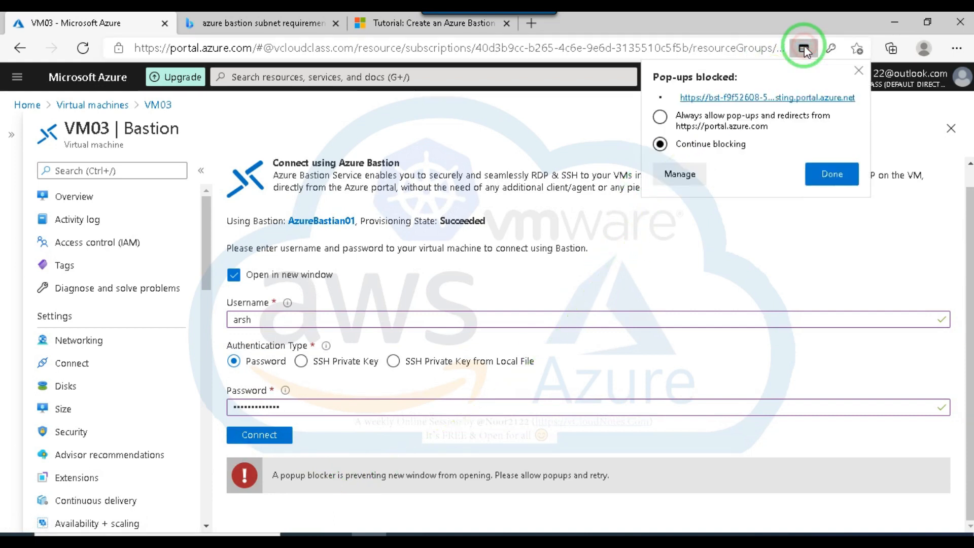
click(681, 119)
click(831, 174)
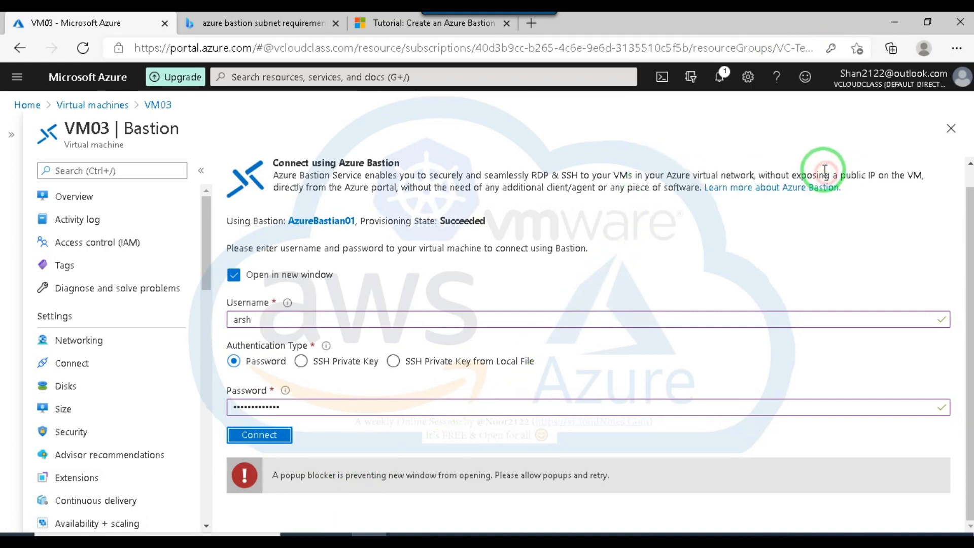
click(261, 436)
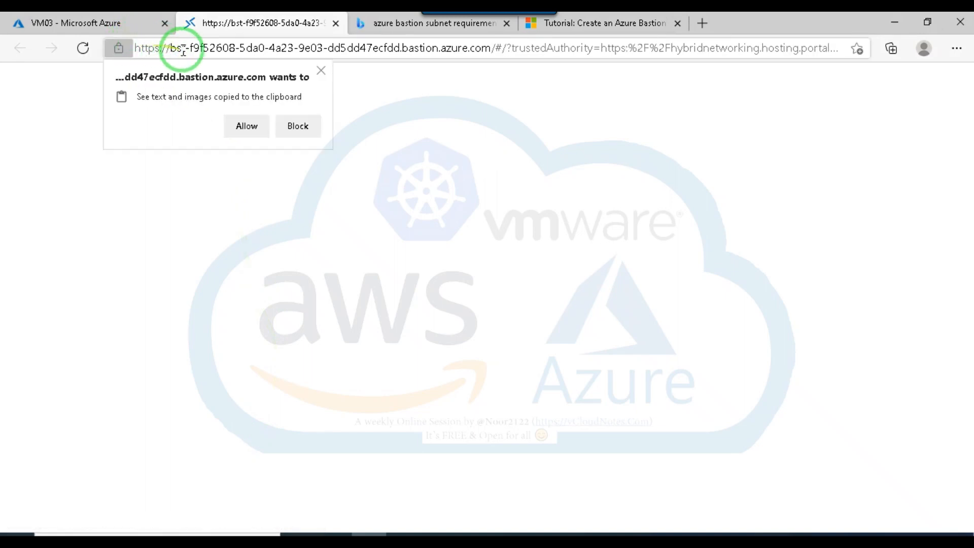
click(252, 131)
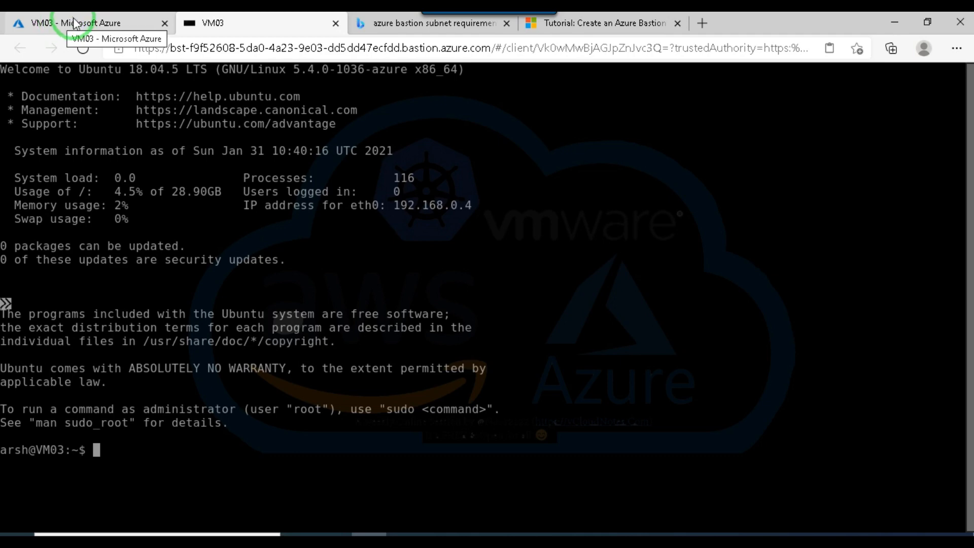
Return to VM03's overview in the portal and examine its available connection methods.
click(75, 24)
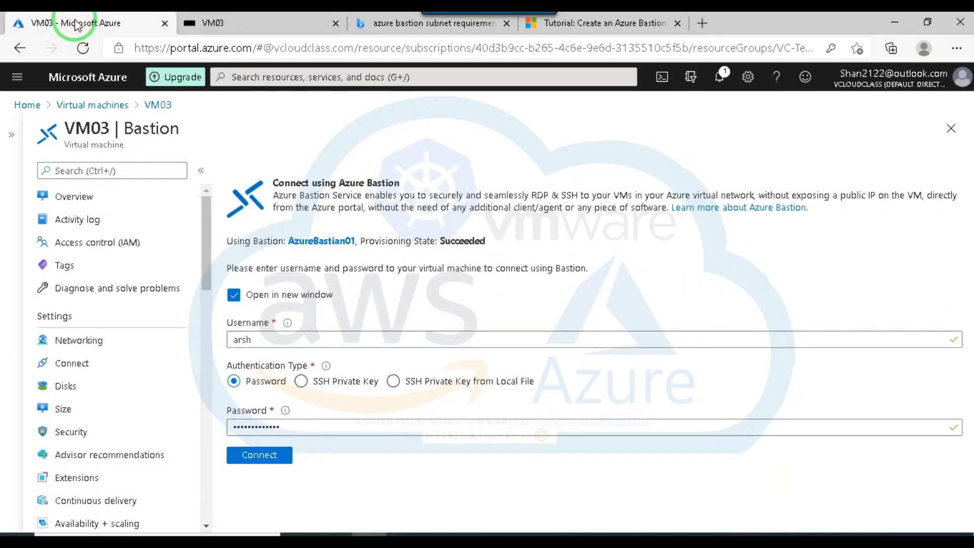
click(83, 197)
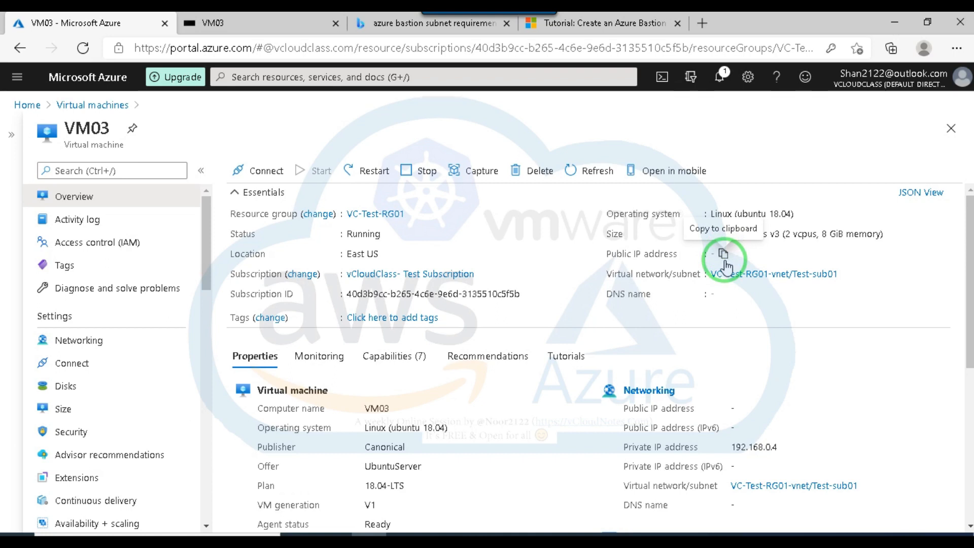
click(266, 173)
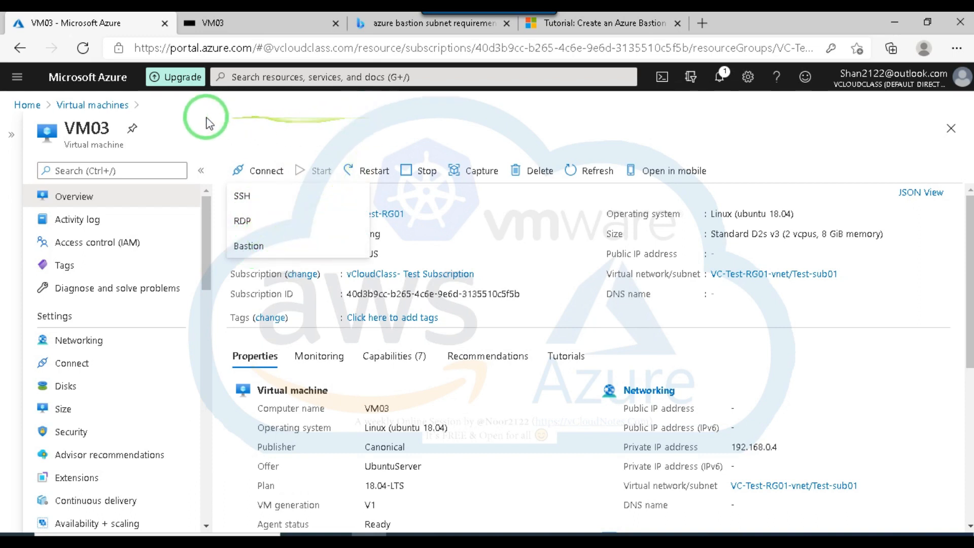
Search the portal for the Bastions service and open the sessions of AzureBastian01, collapsing the list of Bastions.
click(249, 75)
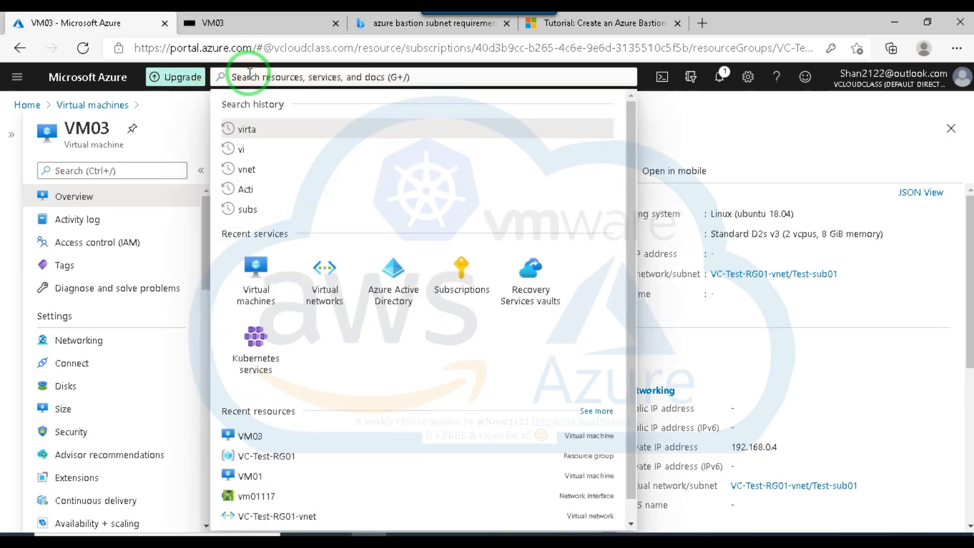
text(bast)
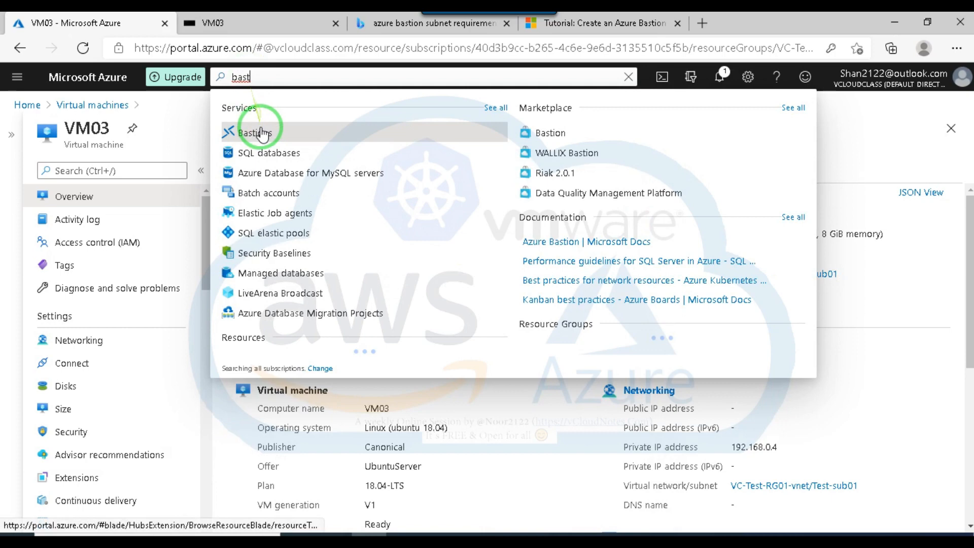
click(257, 131)
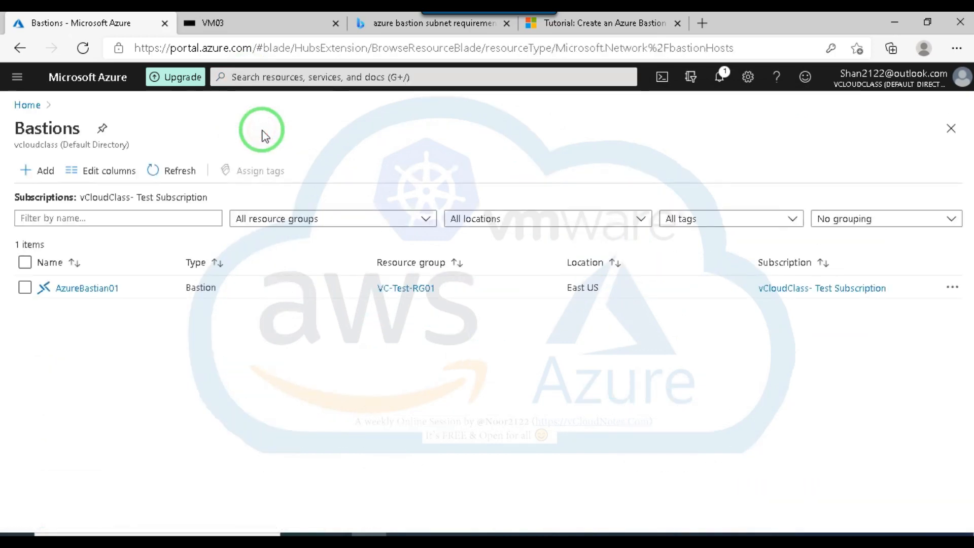
click(92, 288)
click(90, 317)
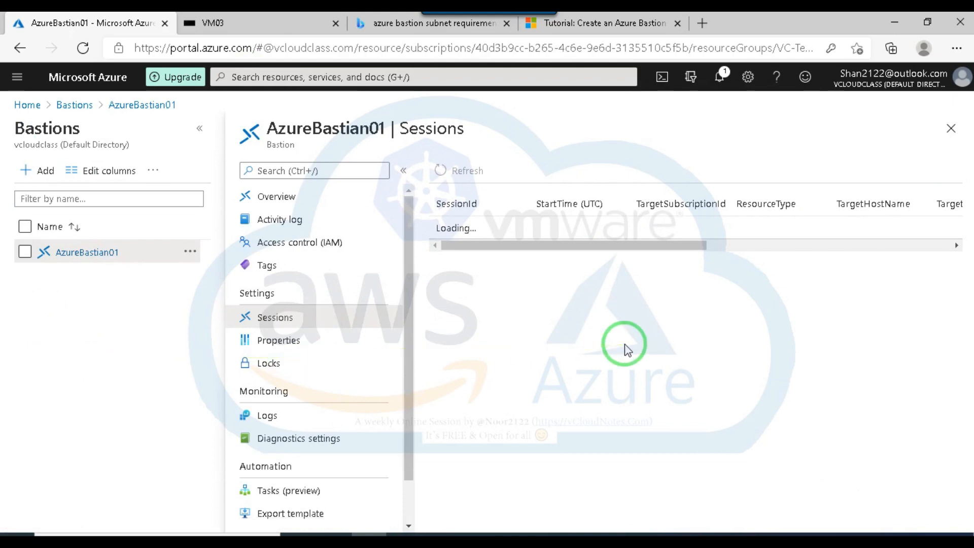
click(199, 129)
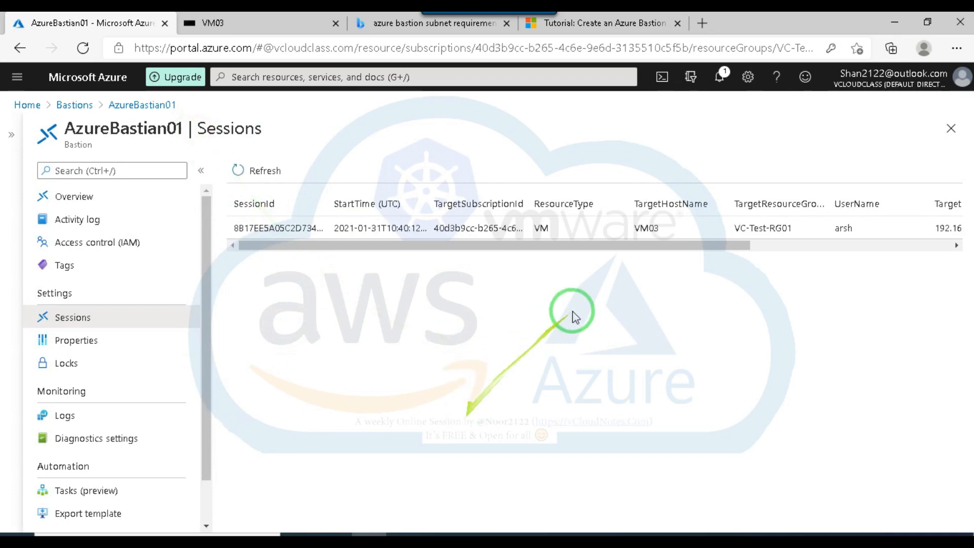
Delete the active SSH session to VM03 from AzureBastian01's sessions.
drag(576, 245, 885, 240)
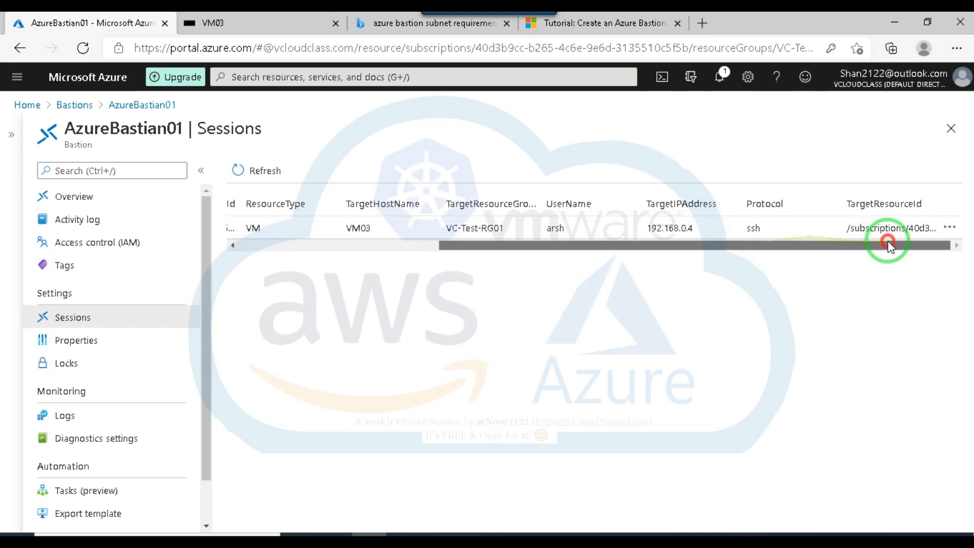
click(950, 228)
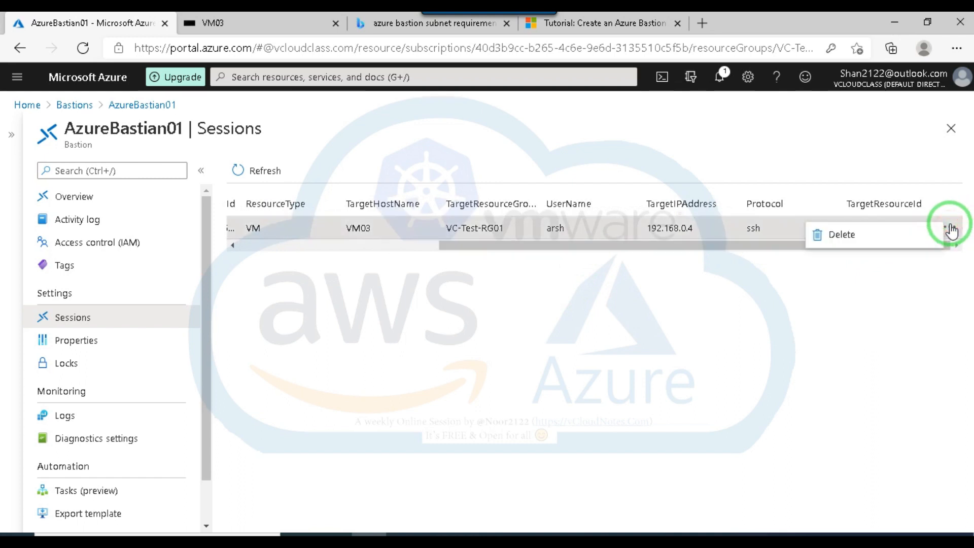
click(838, 235)
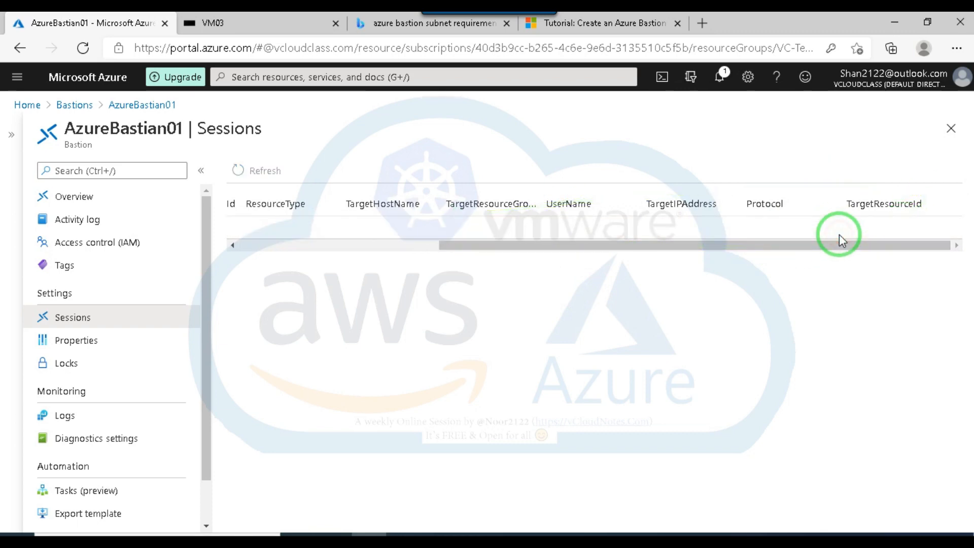
Reload the VM03 session page to test the connection, and examine AzureBastian01's activity log in the portal.
click(263, 21)
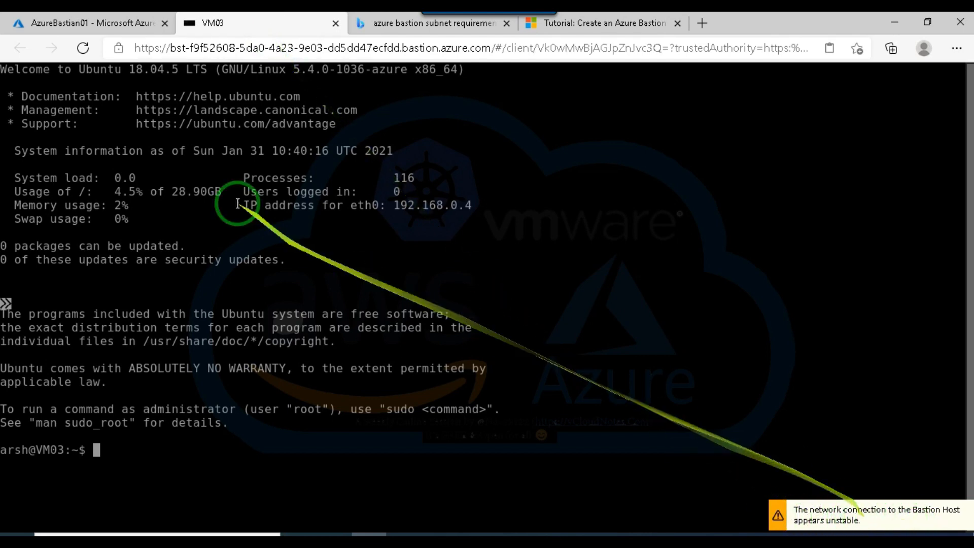
click(82, 52)
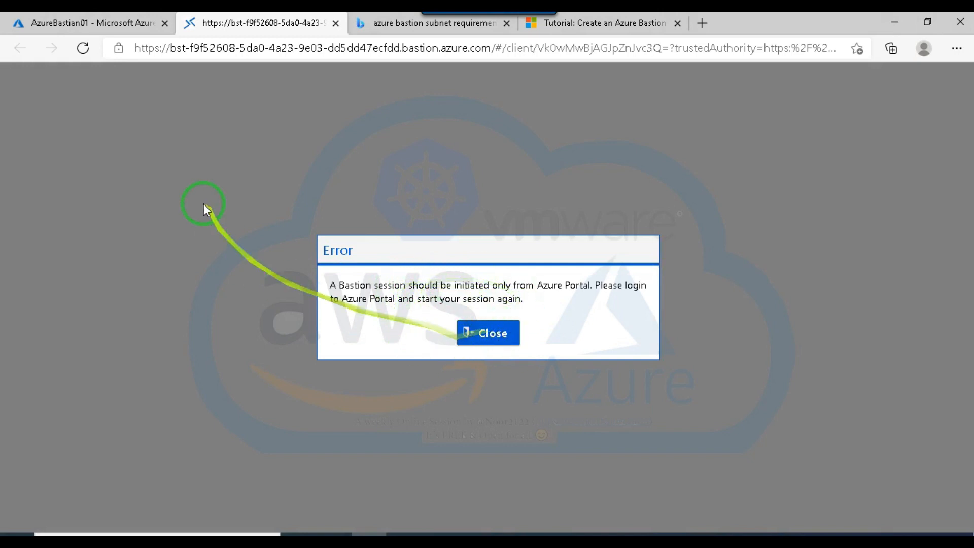
click(90, 25)
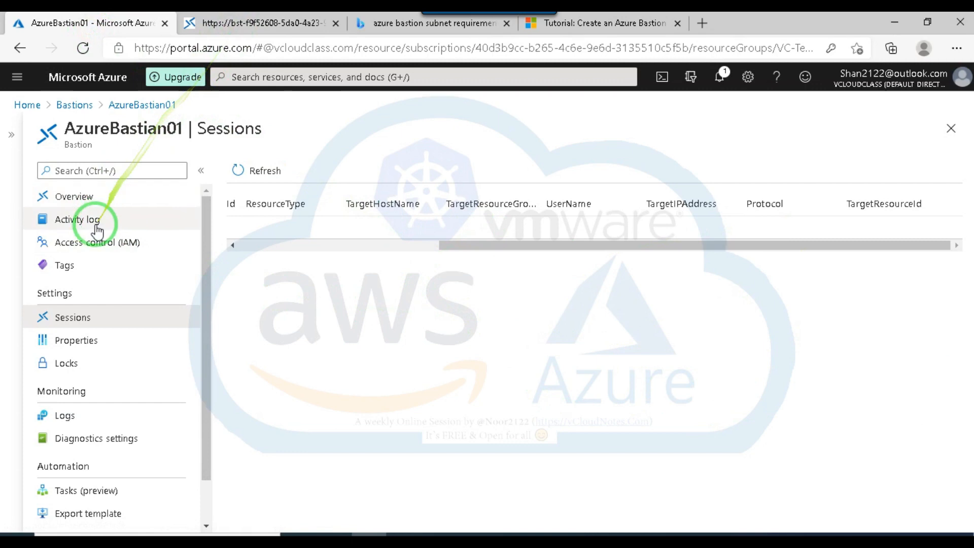
click(85, 219)
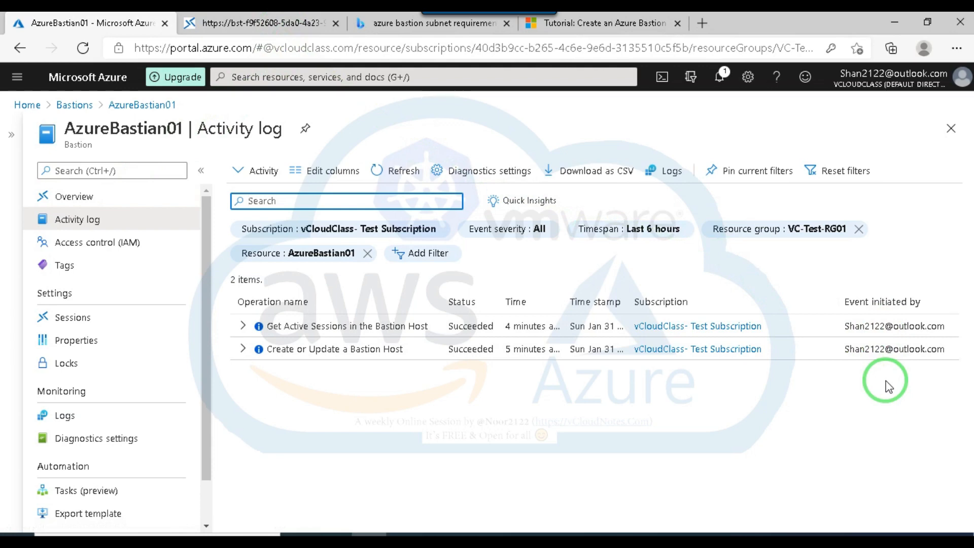
Close the VM03 session, Bastion subnet search and tutorial pages, and go back to AzureBastian01's sessions.
click(279, 23)
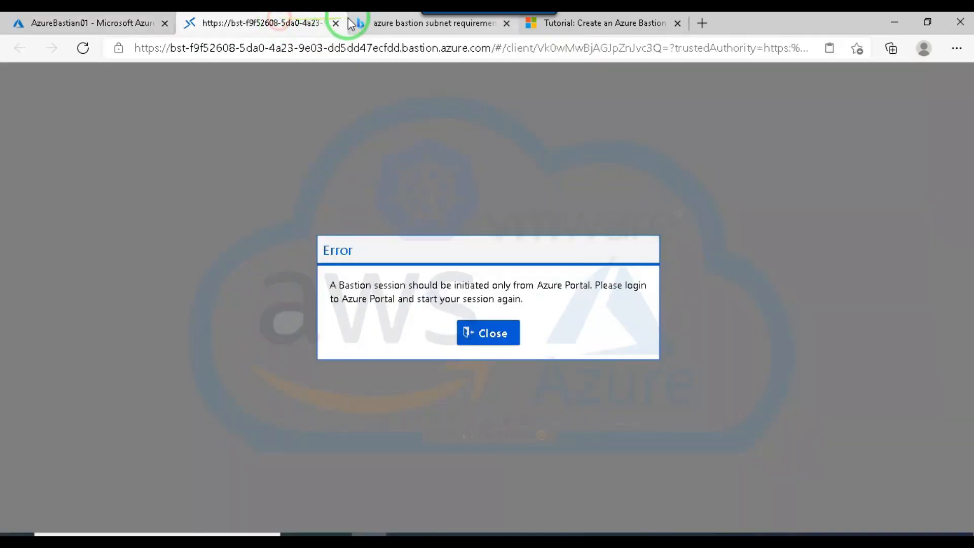
click(335, 23)
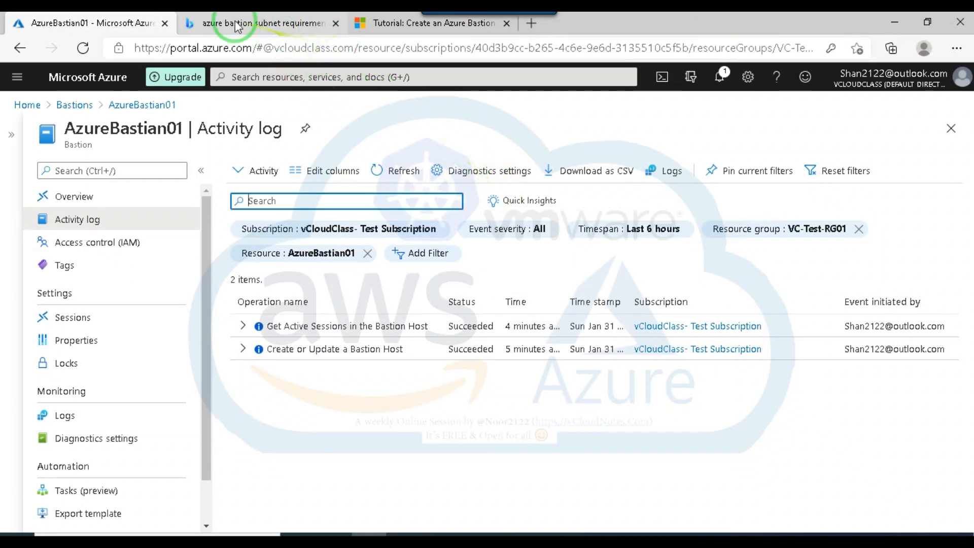
click(336, 23)
click(335, 23)
click(19, 48)
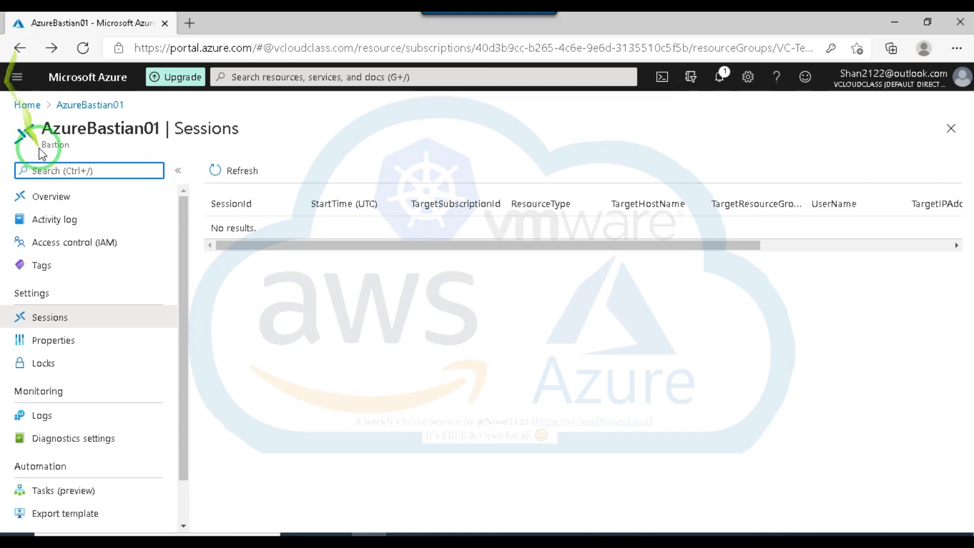
Go to the virtual machines from the portal home and open VM02's connection setup through Bastion.
click(25, 105)
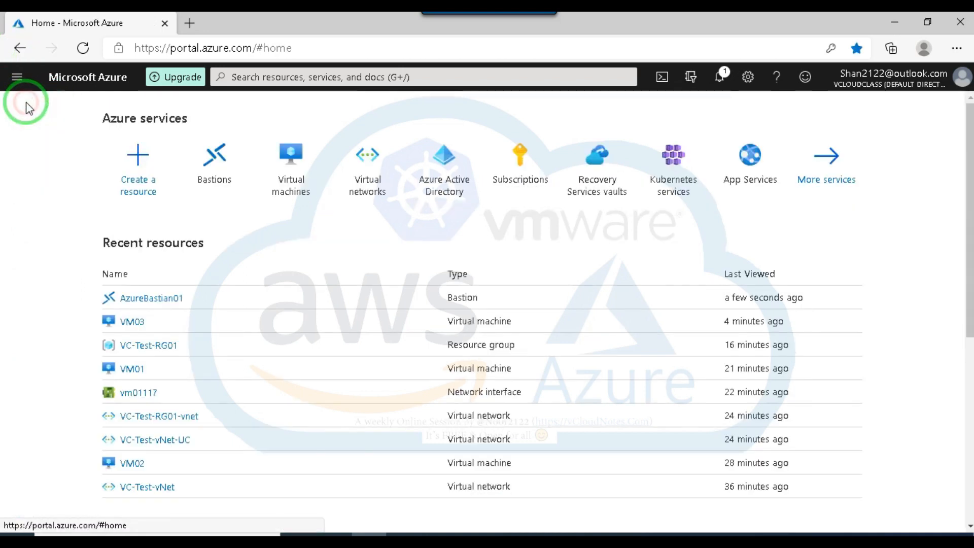
click(291, 162)
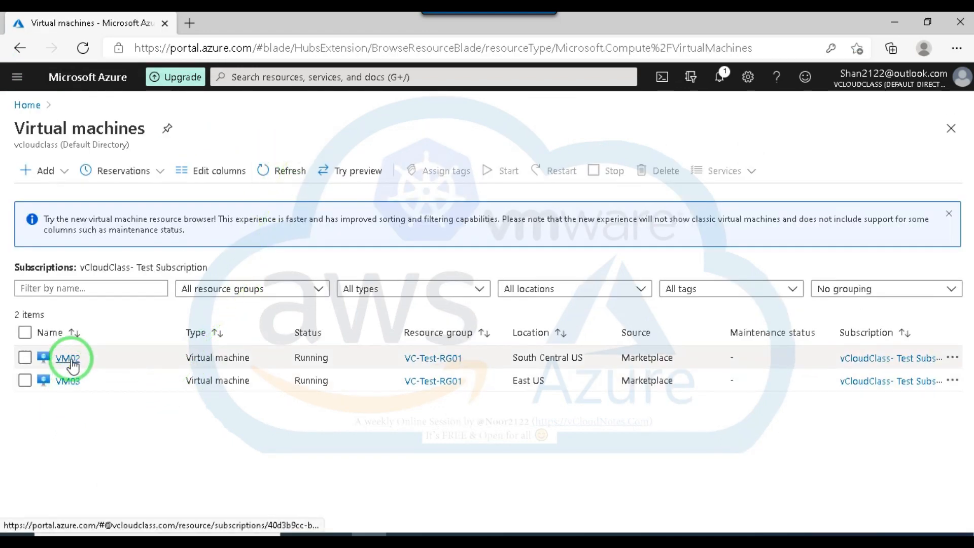
click(68, 359)
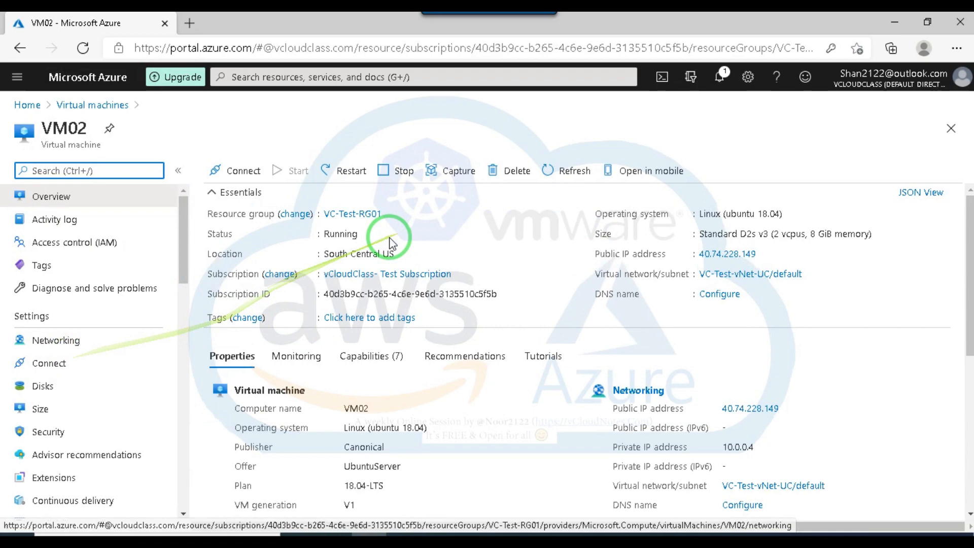
click(258, 178)
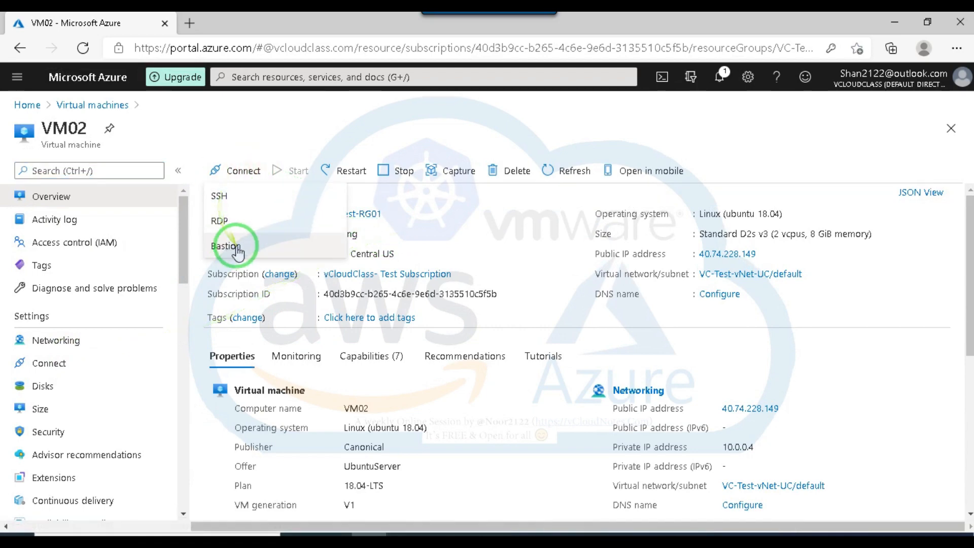
click(226, 246)
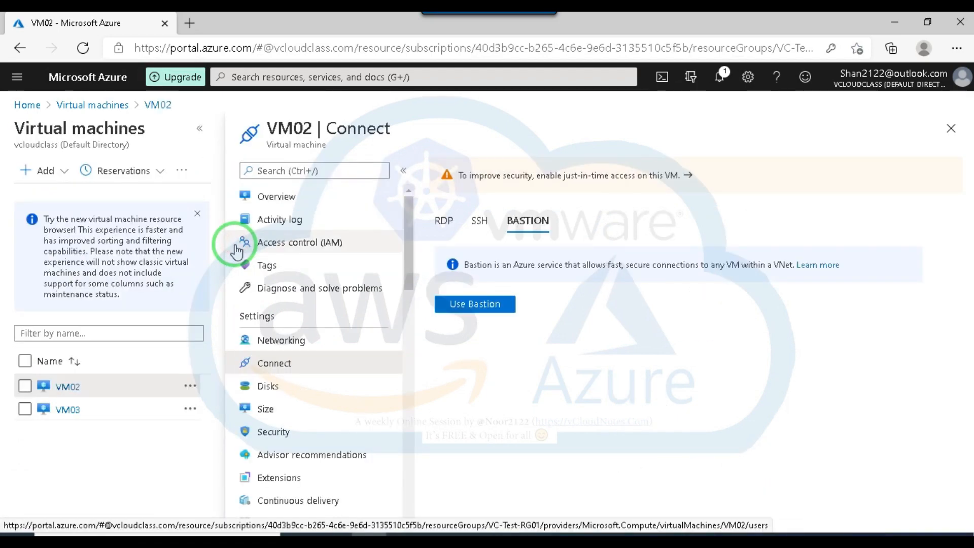
click(477, 303)
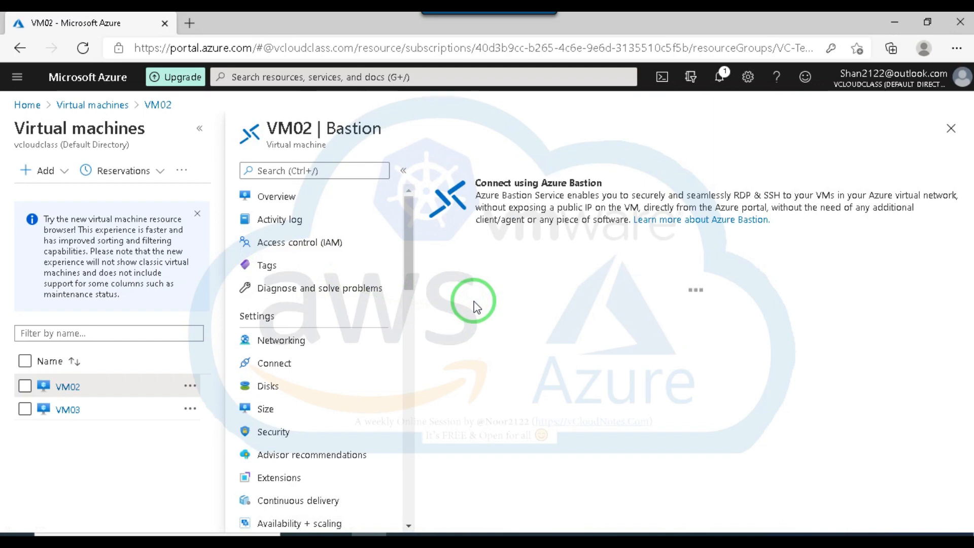
Examine the Bastion creation form for VM02, including its subnet, public IP and resource group settings, and close it without creating anything.
scroll(575, 304, down, 1)
scroll(576, 305, up, 1)
mouse_move(502, 286)
scroll(603, 305, down, 4)
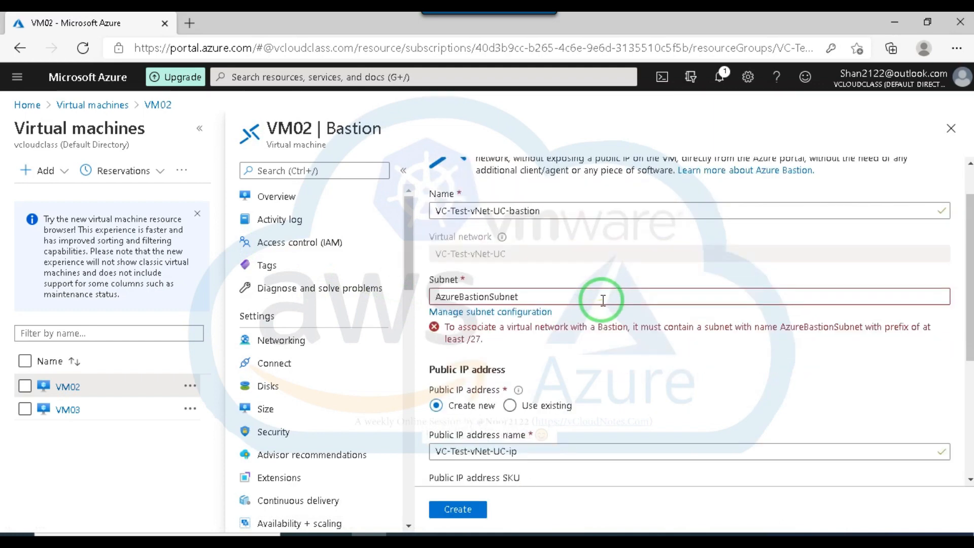
scroll(607, 319, up, 4)
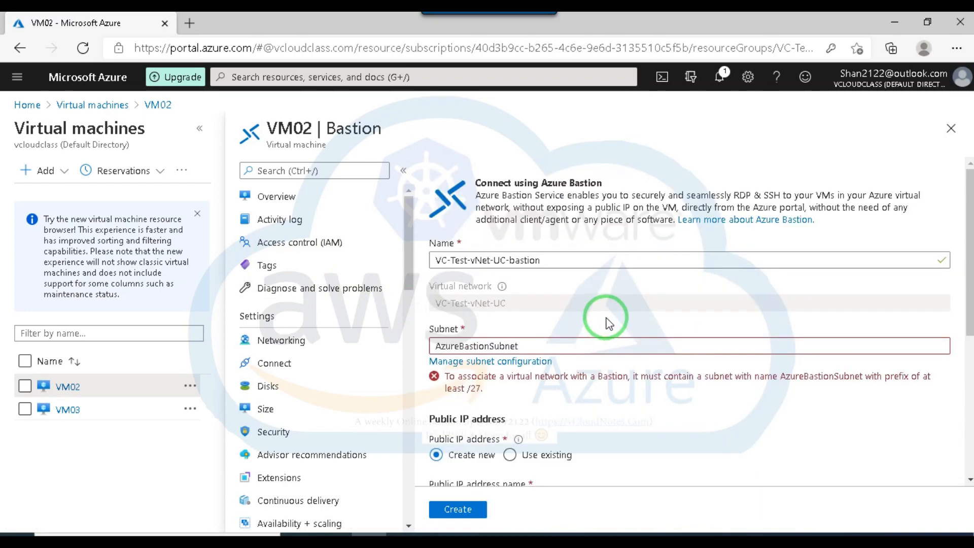
scroll(569, 337, down, 5)
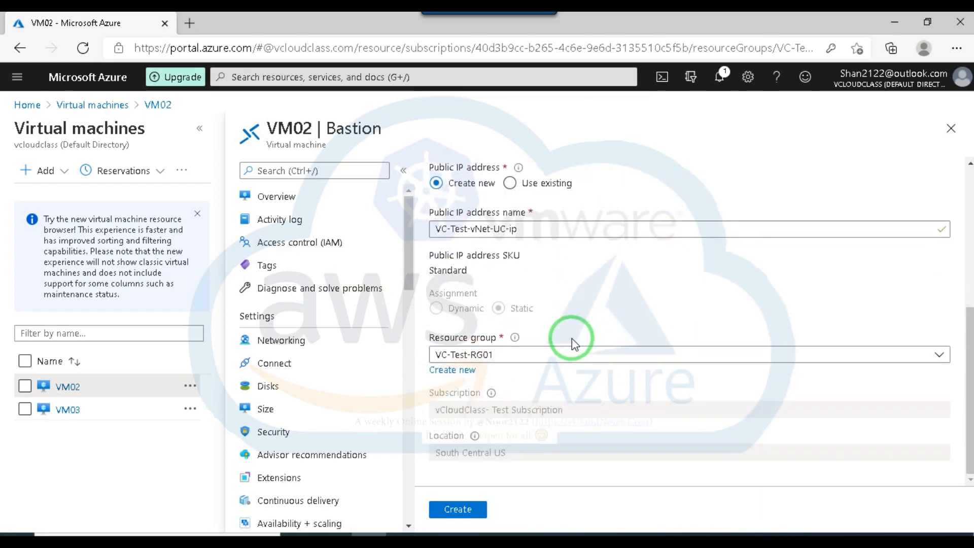
scroll(571, 329, up, 5)
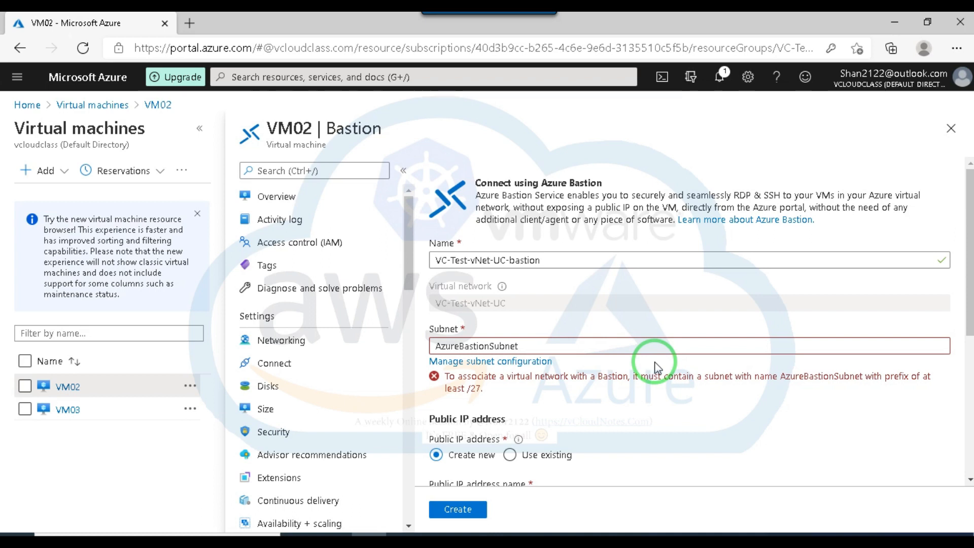
click(951, 133)
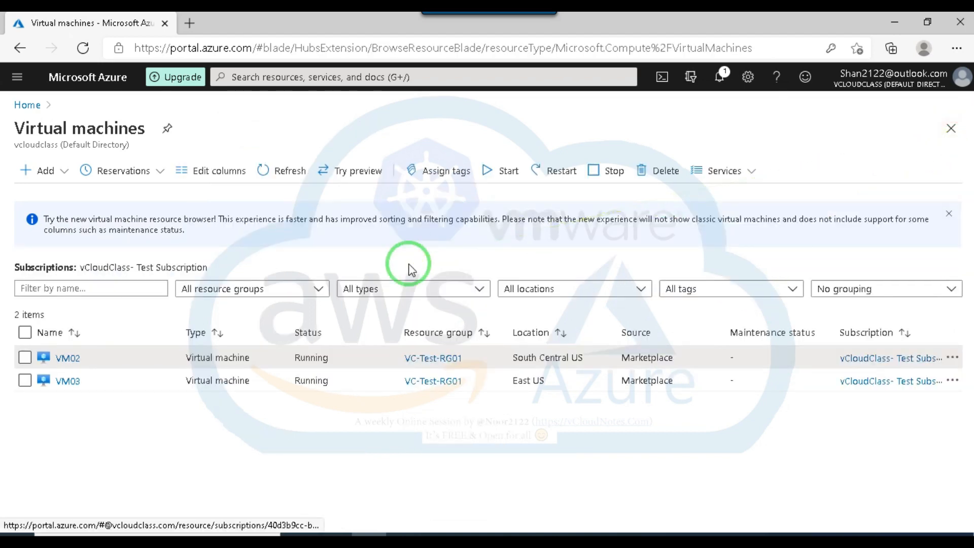
Open VM02's overview and copy its public IP address.
click(66, 358)
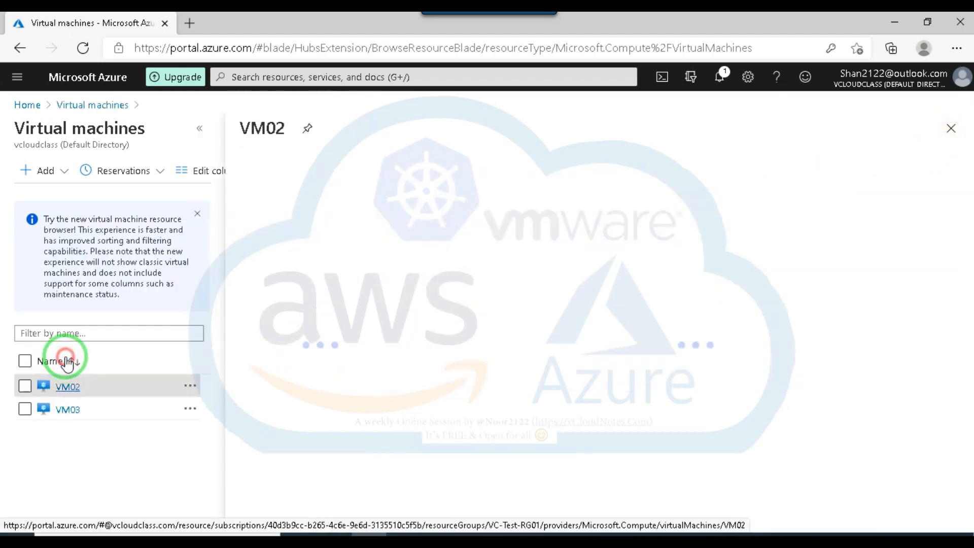
click(18, 51)
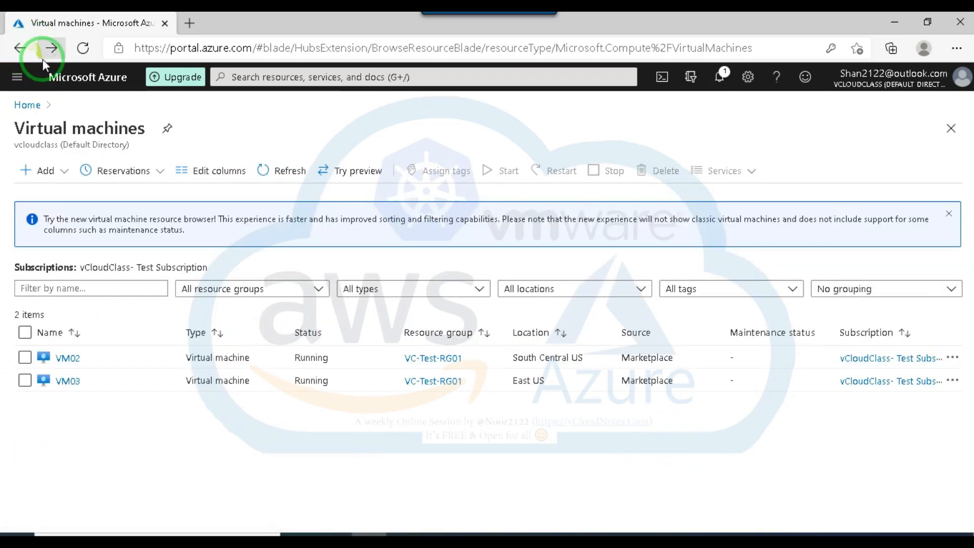
click(74, 358)
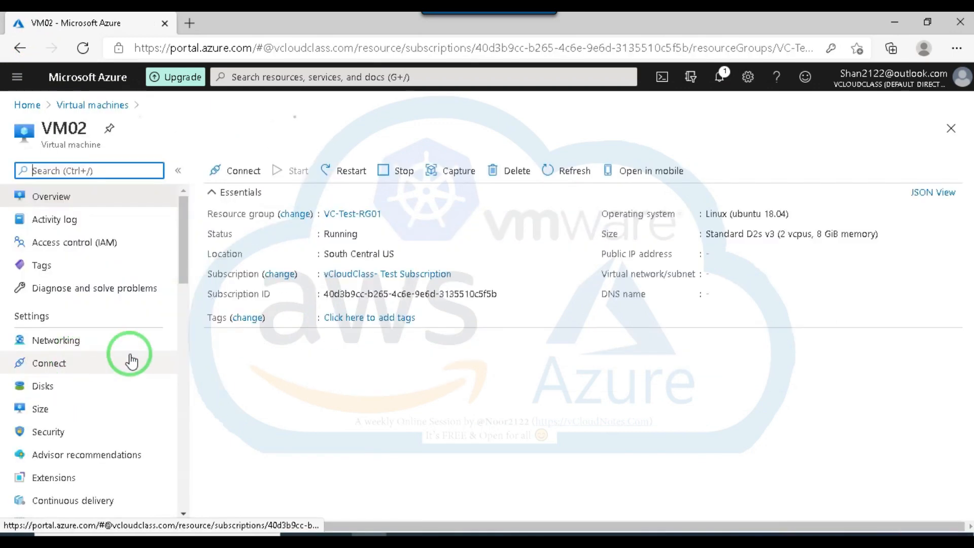
mouse_move(762, 259)
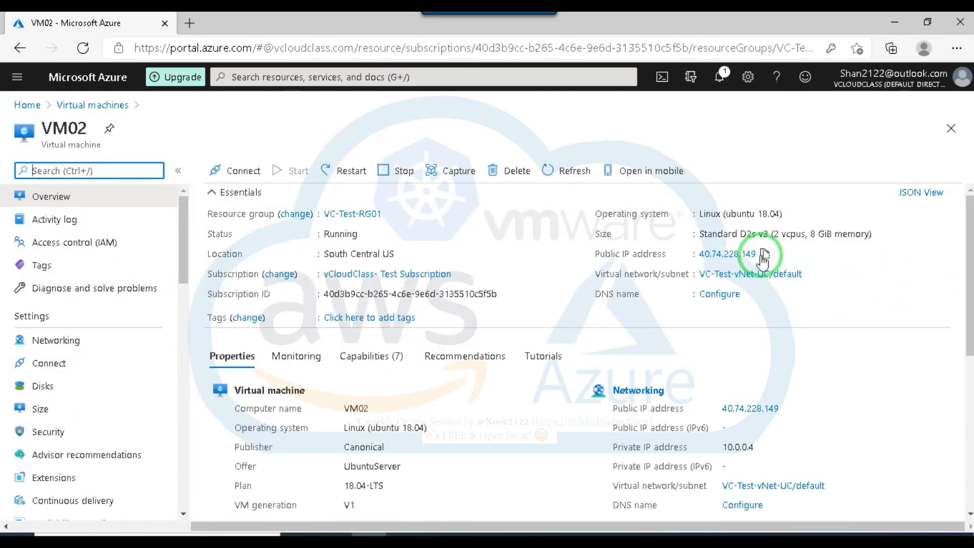
click(763, 256)
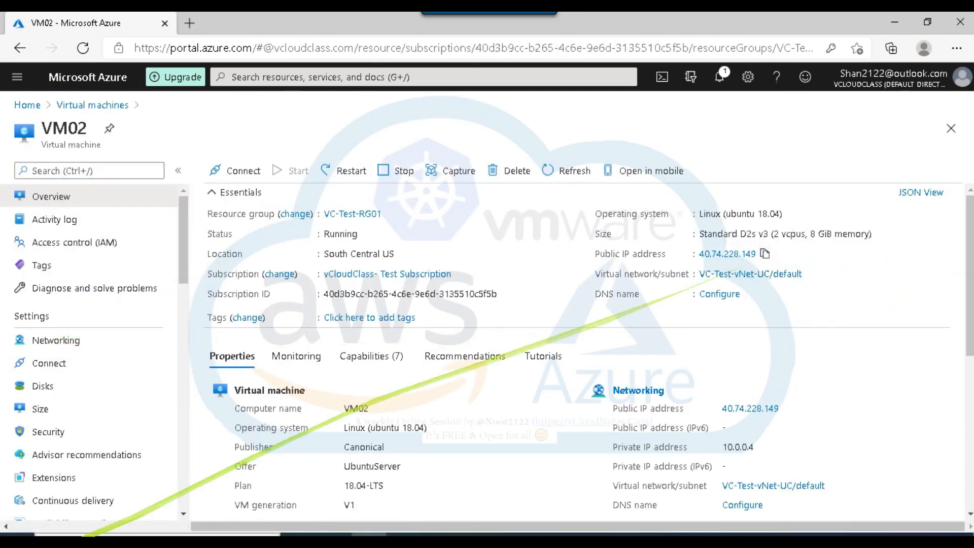
Launch PuTTY, open an SSH connection to VM02 at 40.74.228.149 on port 22, trust its host key and reposition the terminal window.
click(84, 542)
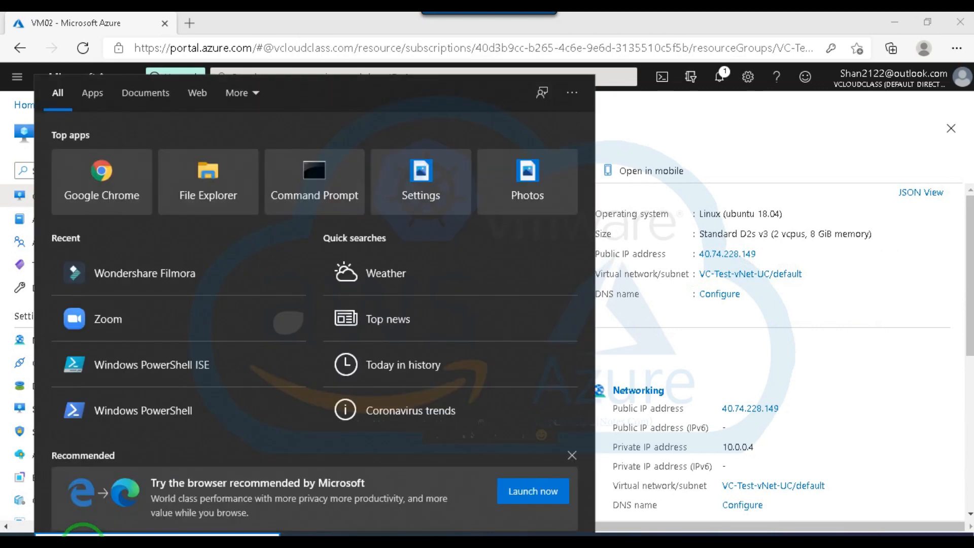
text(putty)
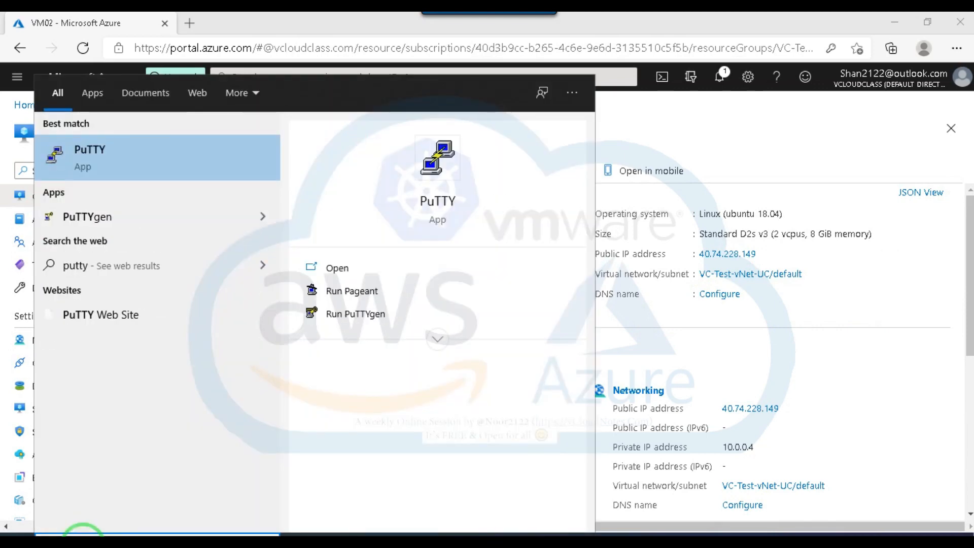
key(Return)
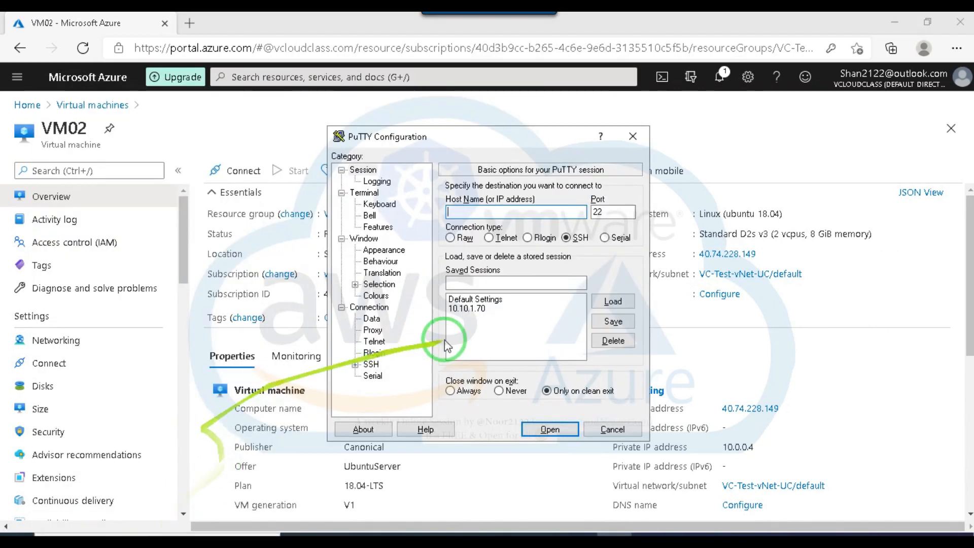
key(ctrl+v)
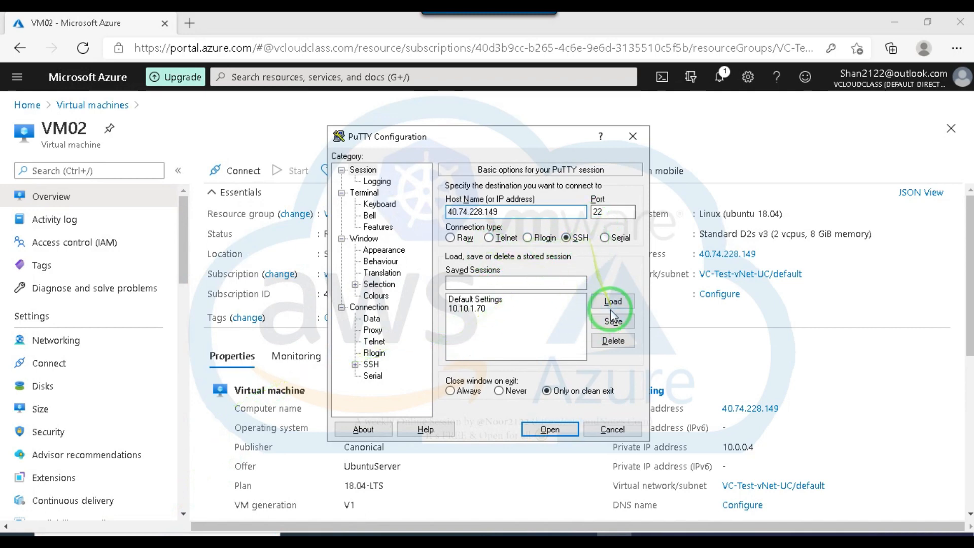
click(550, 430)
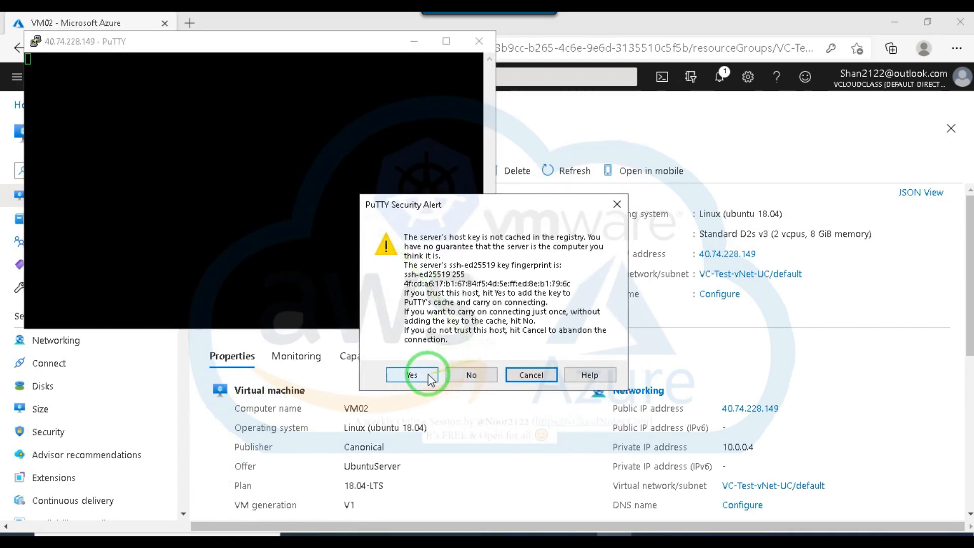
click(419, 375)
drag(216, 40, 342, 95)
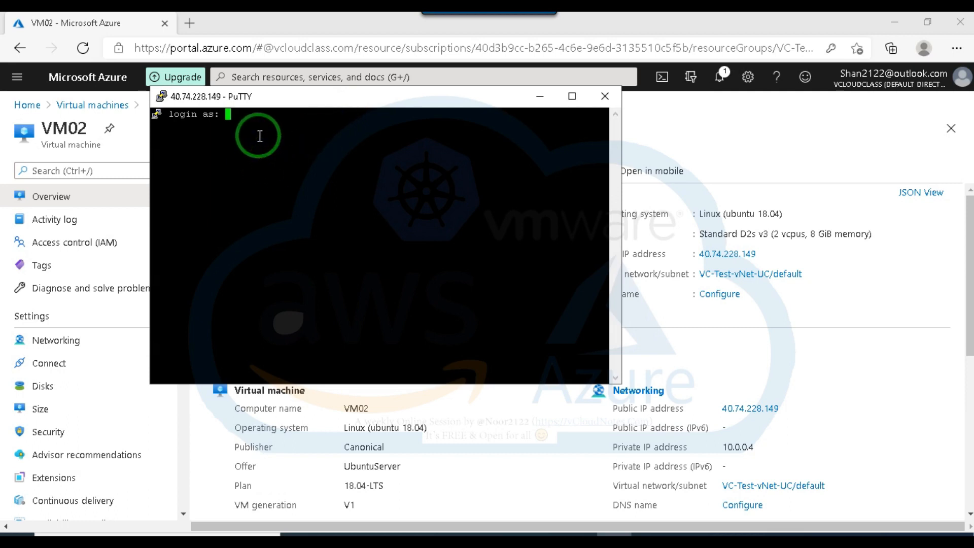
Log in to VM02's SSH session with the account's username and password.
text(arsh)
key(Return)
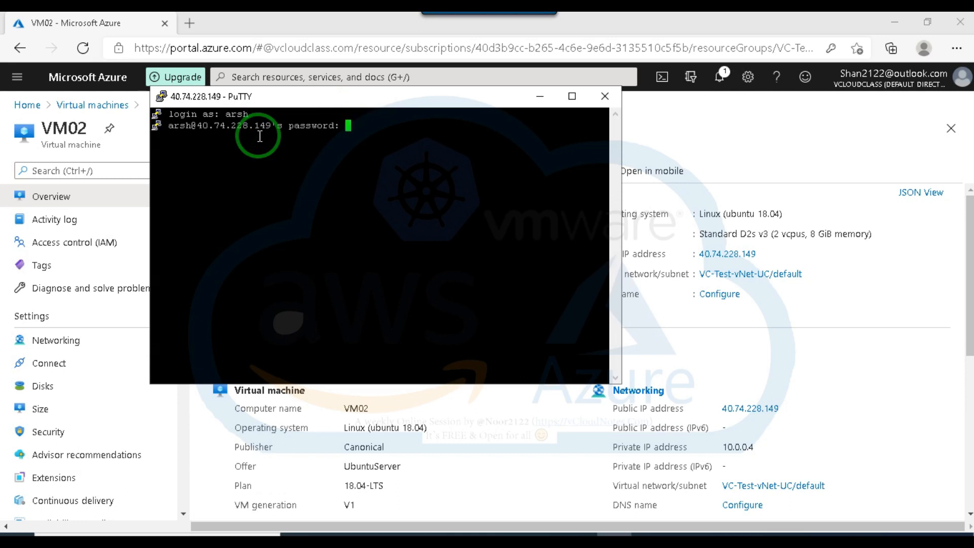
key(Return)
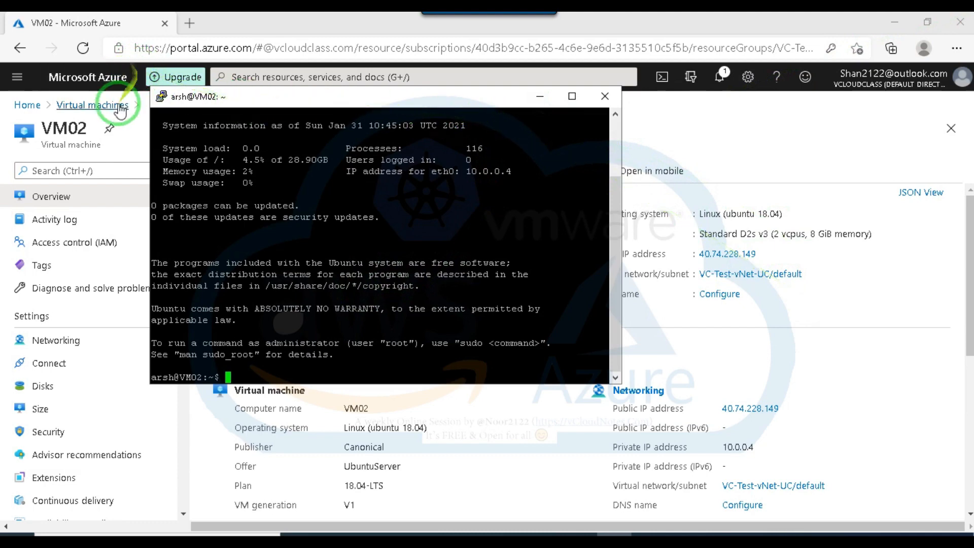
Open VM03's overview in the portal and copy its private IP address.
click(95, 106)
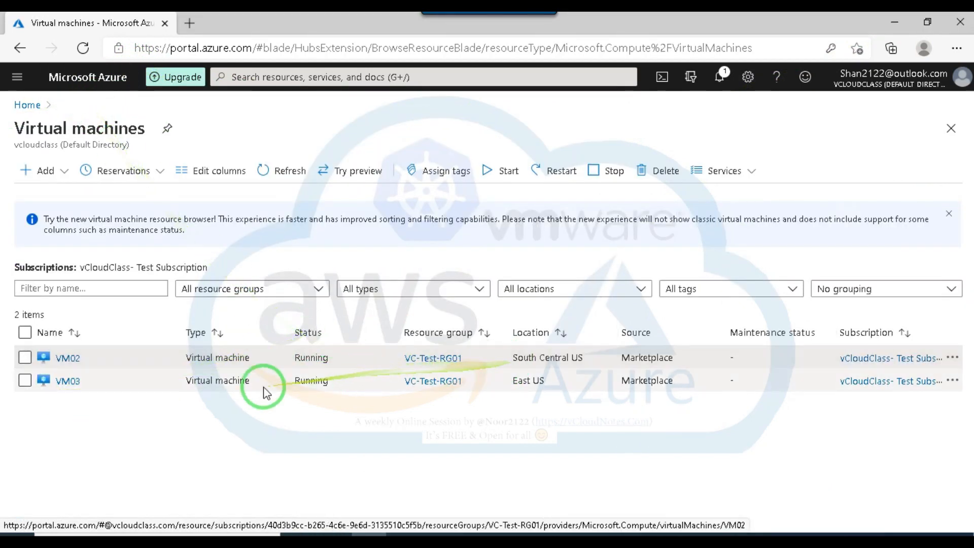
click(67, 381)
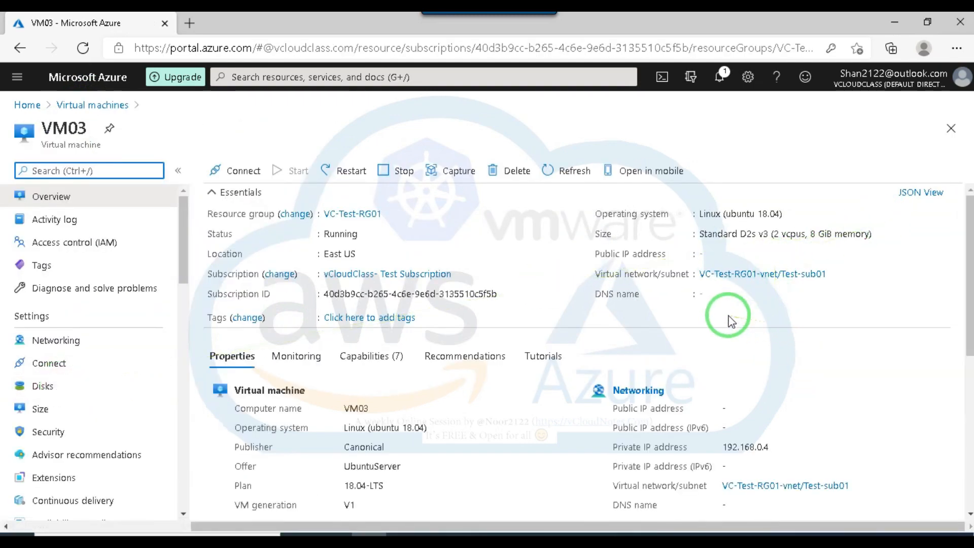
click(767, 447)
drag(767, 447, 723, 446)
key(ctrl+c)
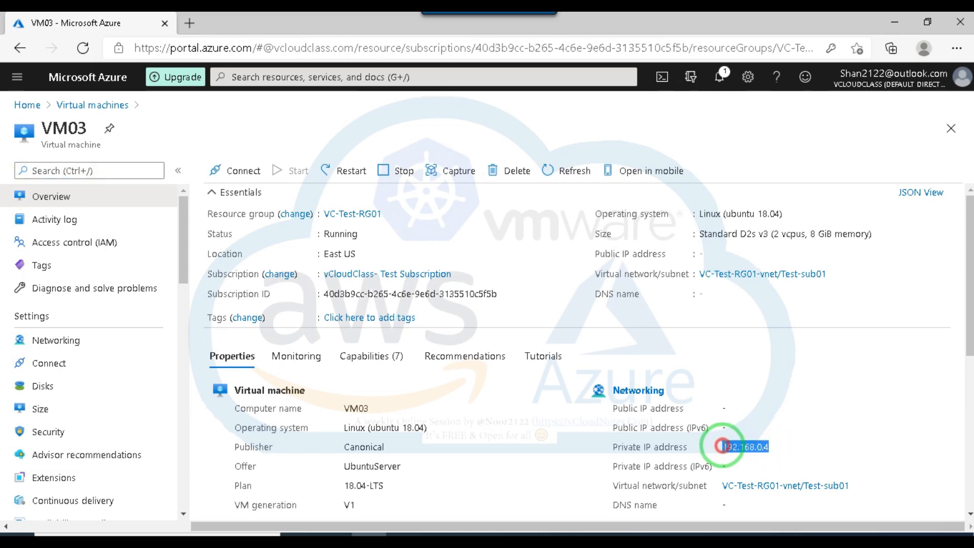
right_click(723, 447)
click(765, 208)
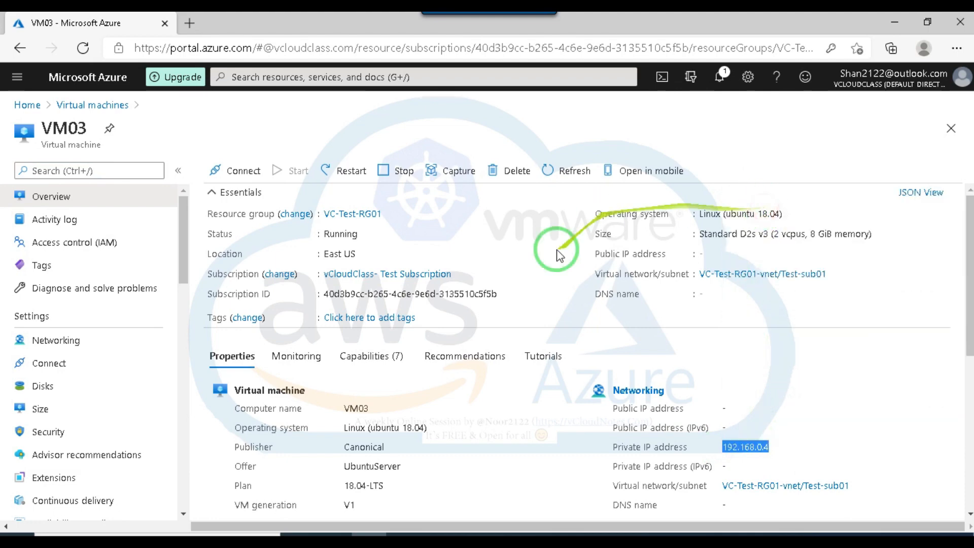
Switch to VM02's PuTTY session and try to ping VM03 with the command ping 192.168.0.4 -t.
click(617, 539)
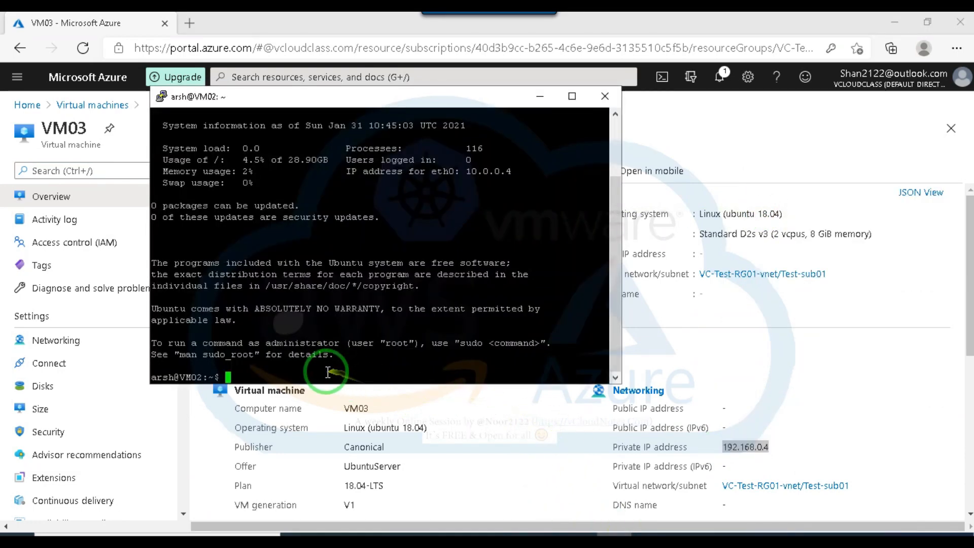
text(ping)
right_click(319, 377)
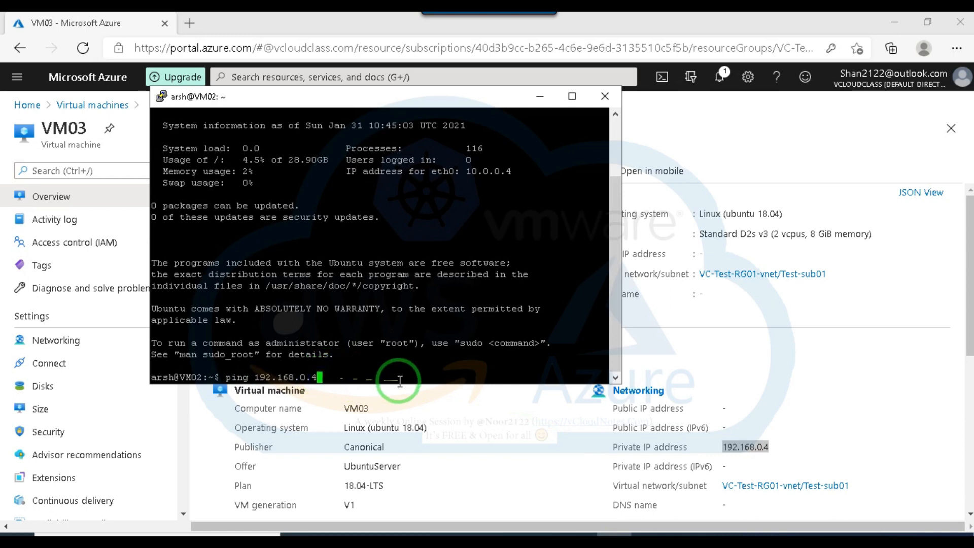
text(-t)
key(Return)
Run the ping to 192.168.0.4 again without the -t option and minimize the PuTTY window.
key(Up)
key(BackSpace)
key(BackSpace)
key(BackSpace)
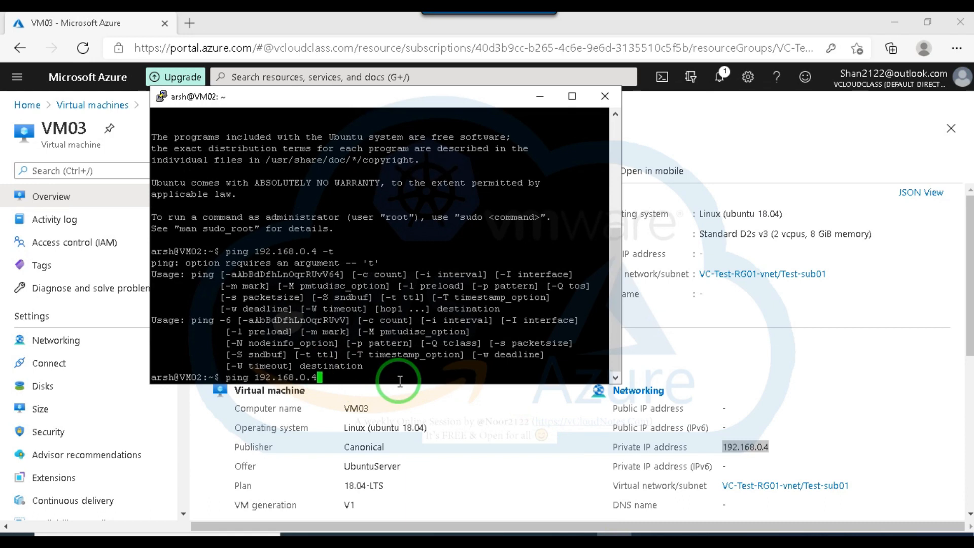
key(Return)
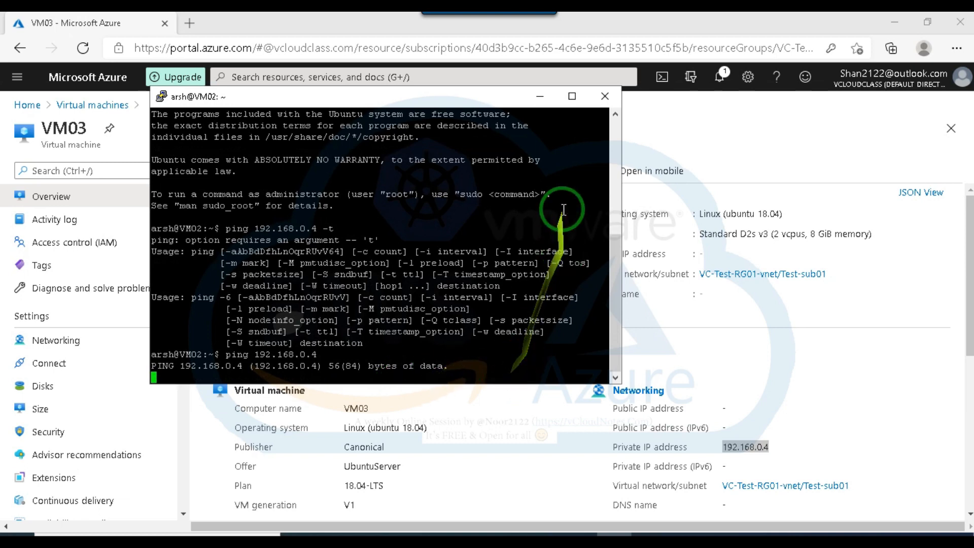
click(541, 97)
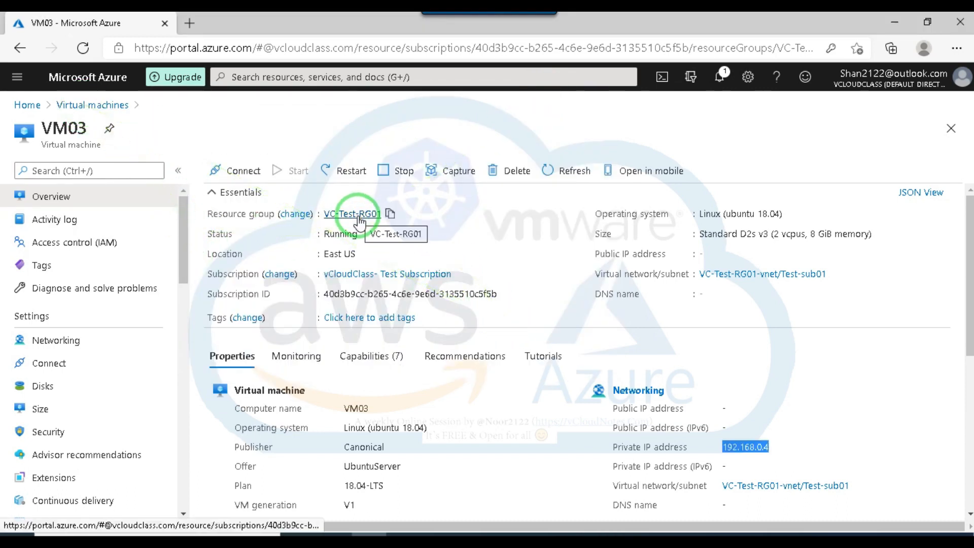
Open the peerings of VM03's virtual network VC-Test-RG01-vnet and start adding a new peering.
click(730, 274)
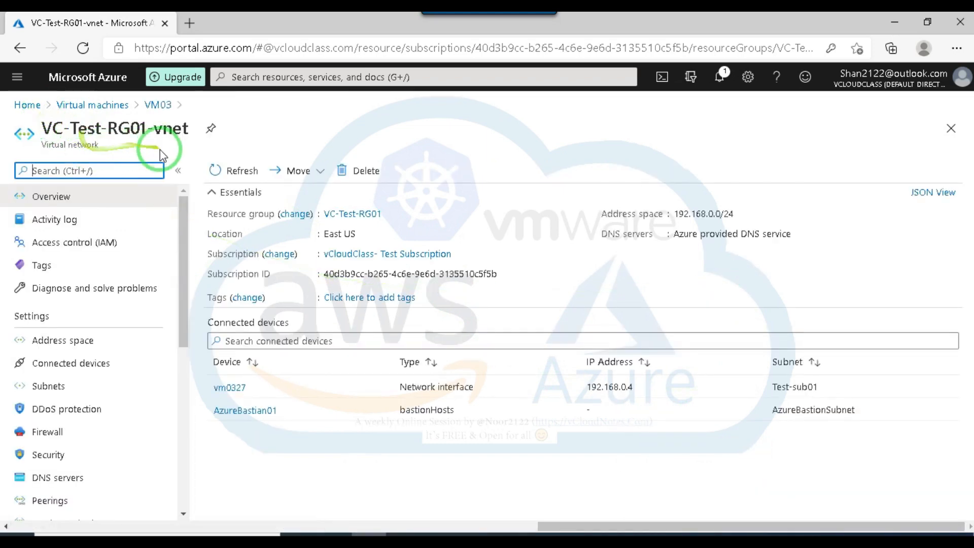
drag(184, 282, 184, 309)
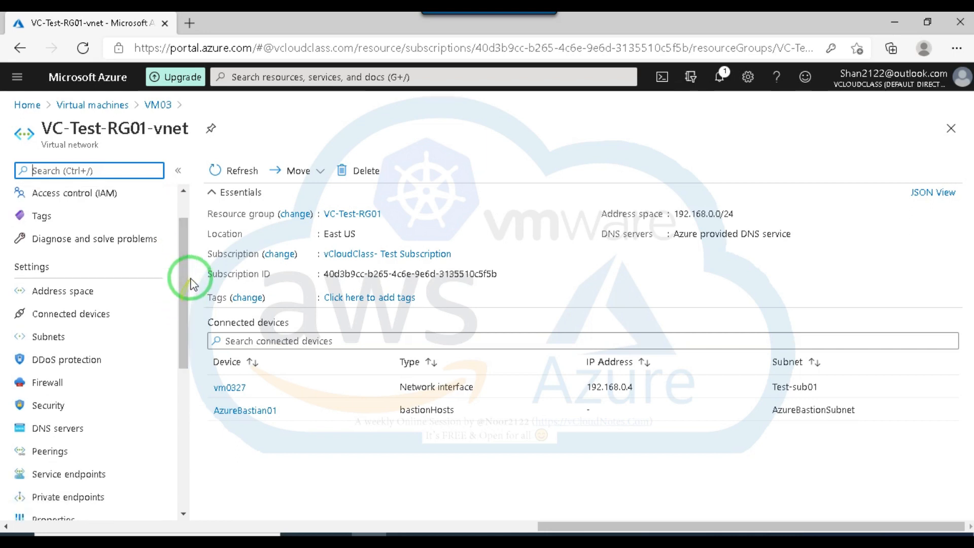
drag(180, 276, 182, 347)
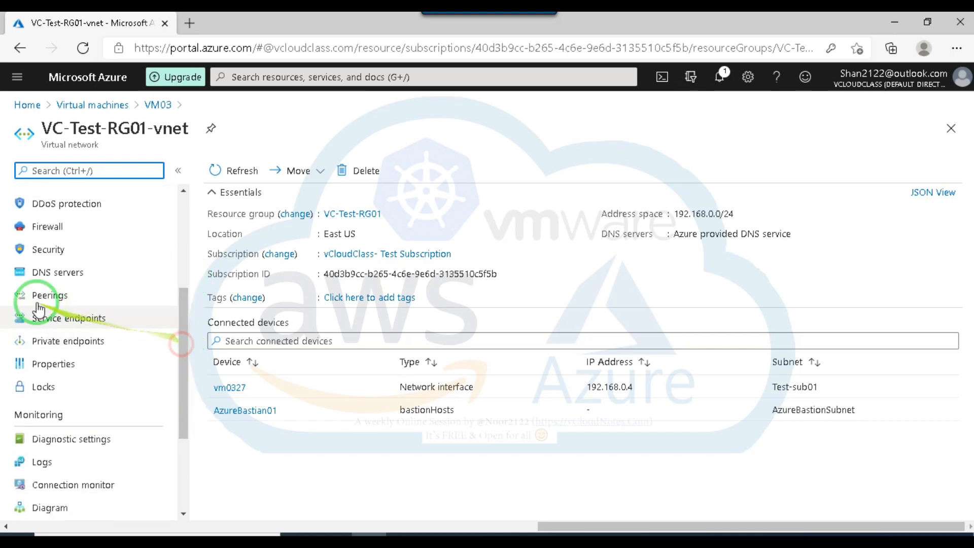
click(50, 297)
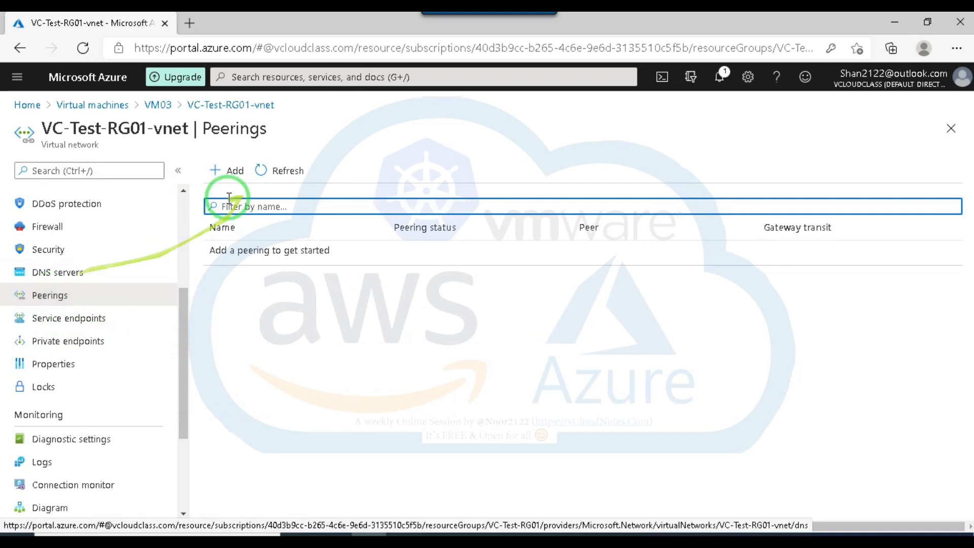
click(229, 170)
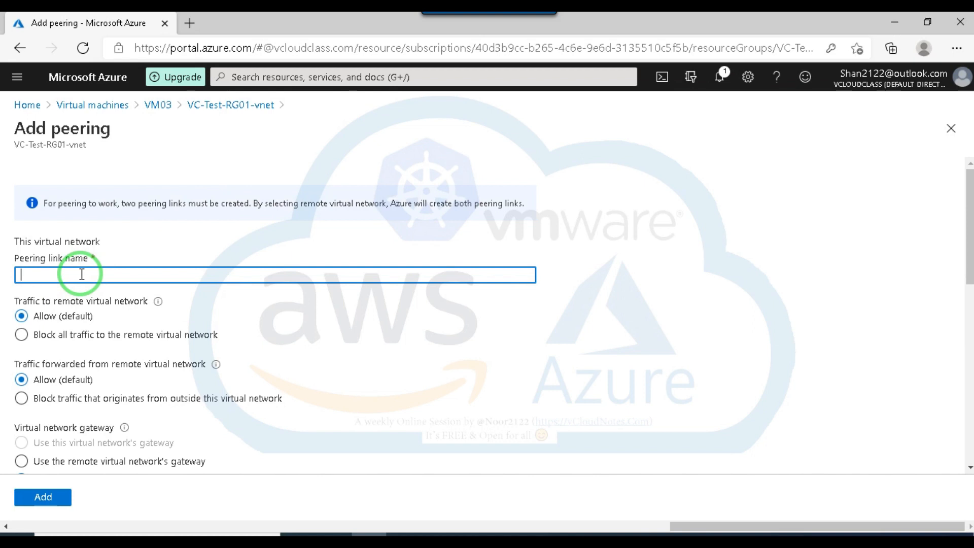
Name this virtual network's peering link TestPeering01 and look over the traffic and gateway options.
text(stPeering)
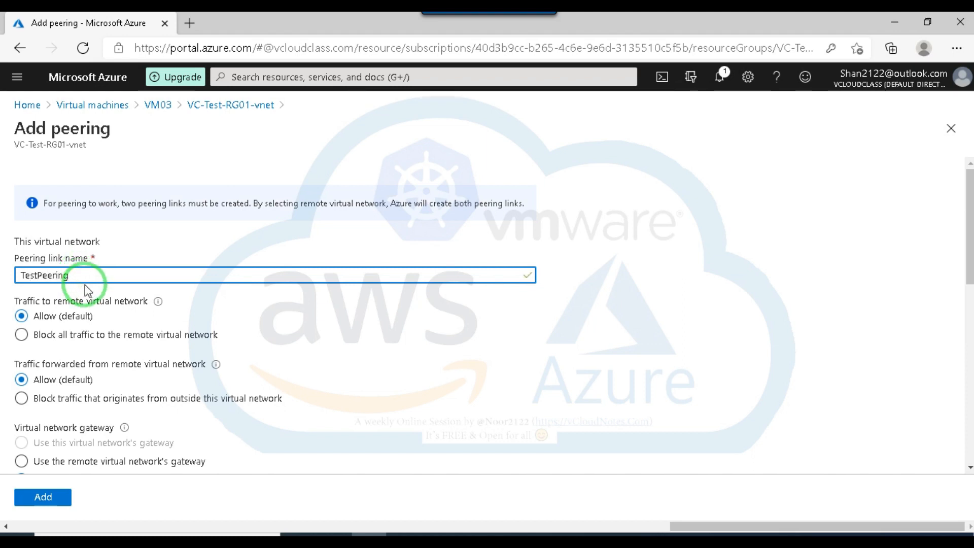
key(BackSpace)
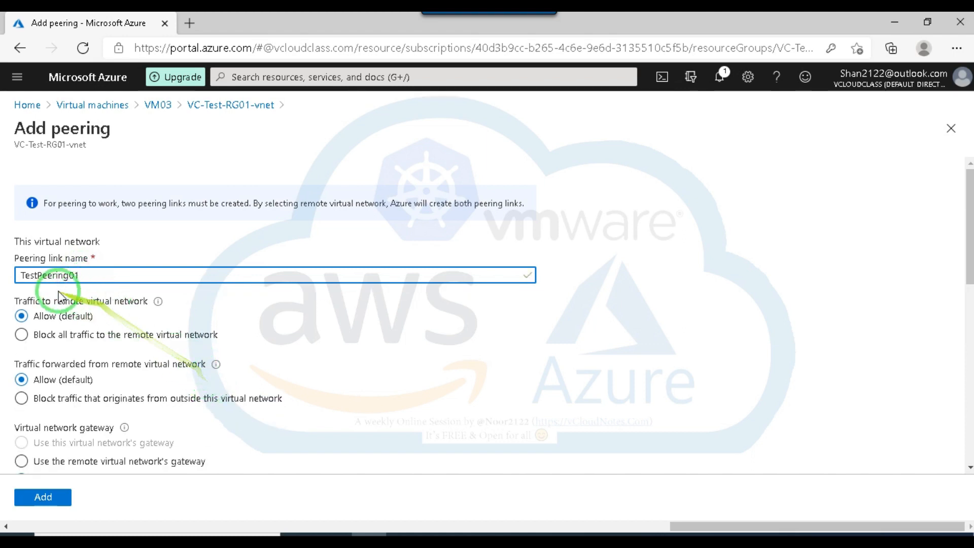
scroll(141, 319, down, 1)
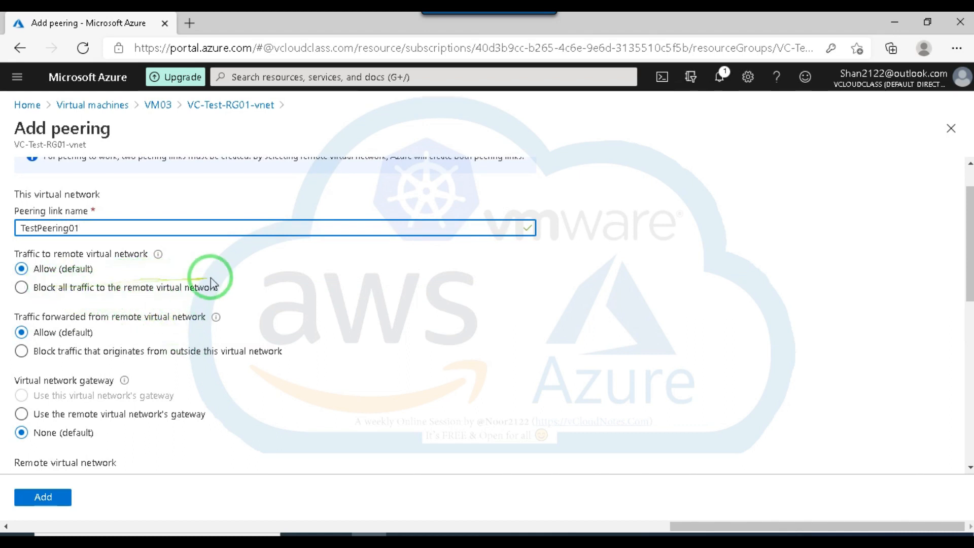
scroll(249, 285, down, 1)
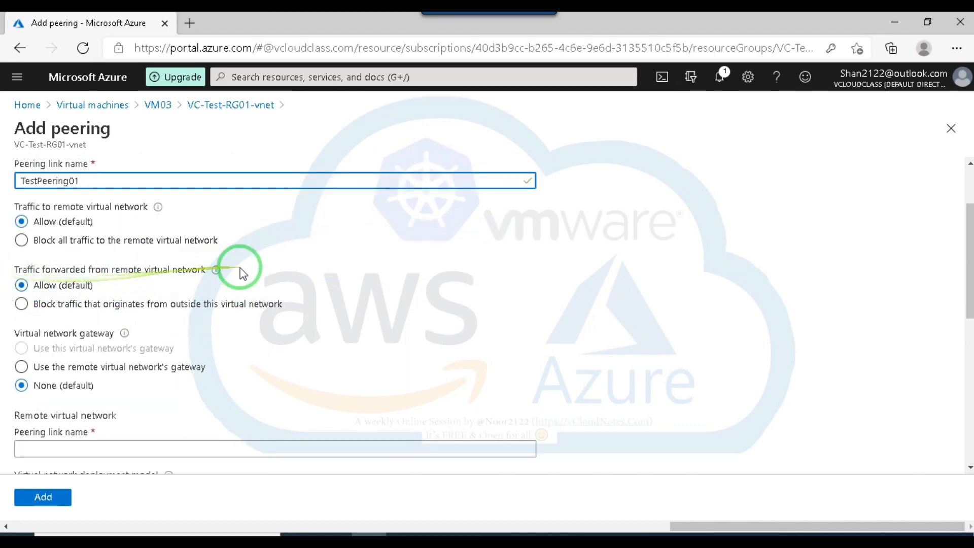
scroll(169, 325, down, 2)
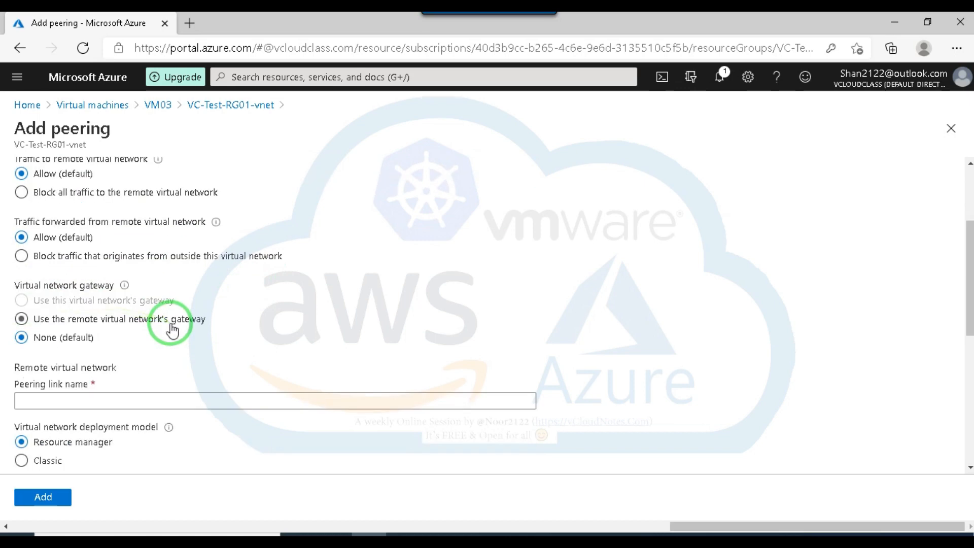
click(77, 353)
scroll(203, 330, up, 4)
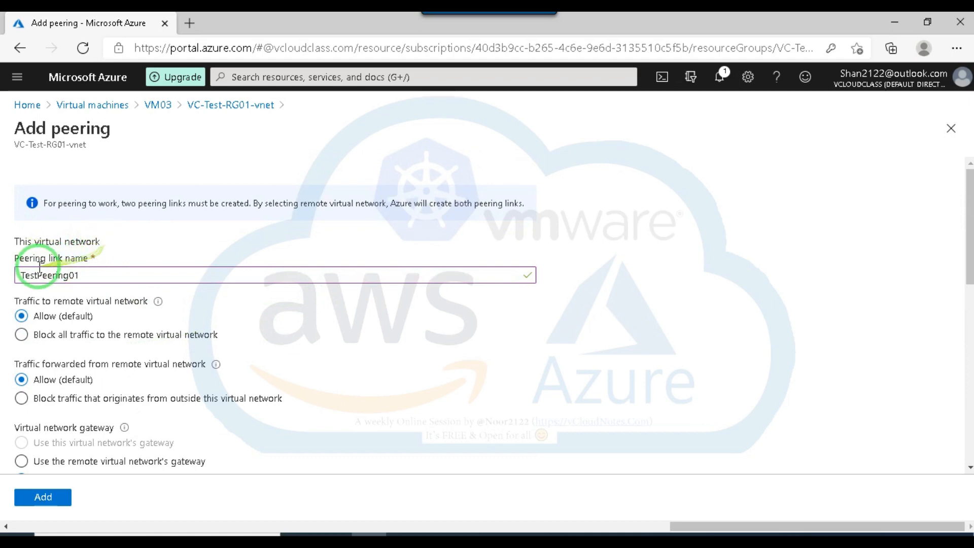
scroll(109, 265, down, 4)
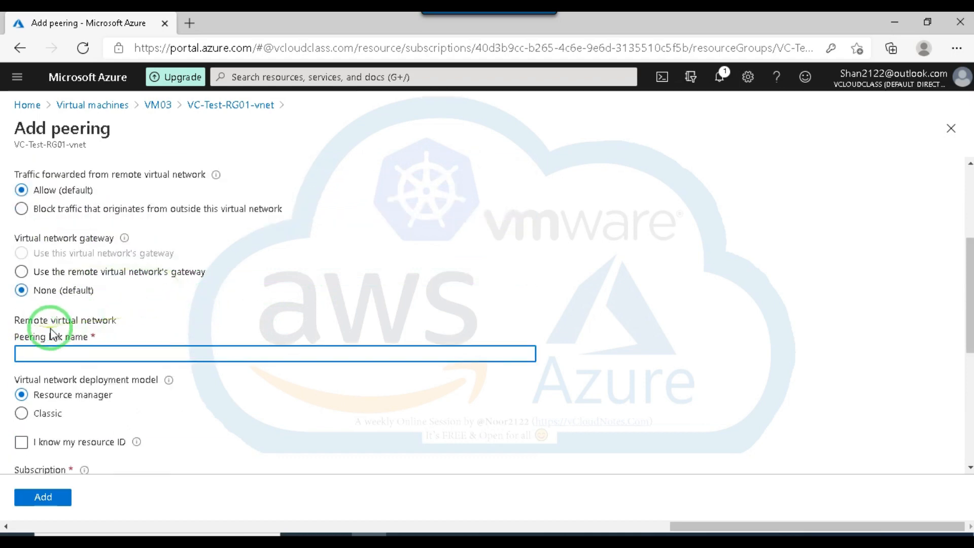
scroll(167, 299, up, 3)
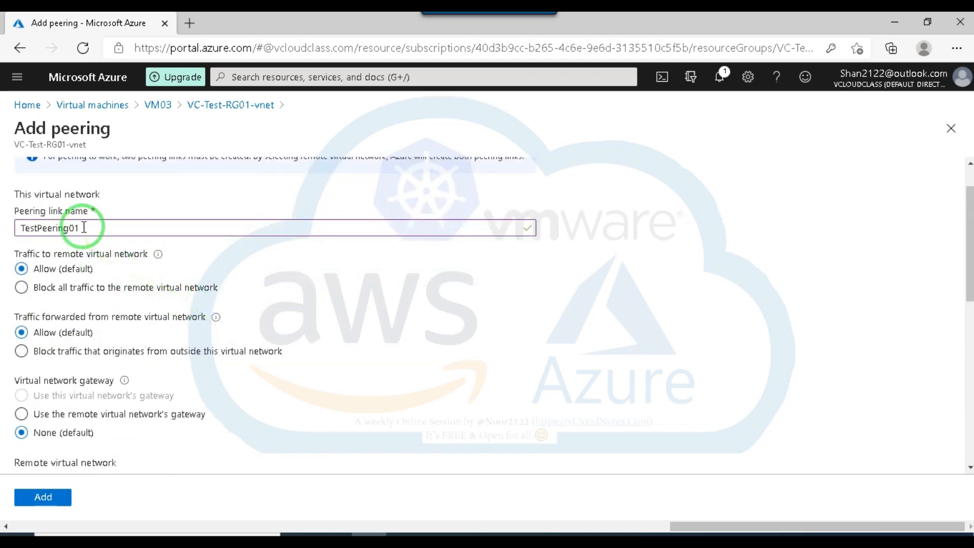
Copy the link name TestPeering01 into the remote virtual network's peering link name.
drag(85, 228, 15, 228)
key(ctrl+c)
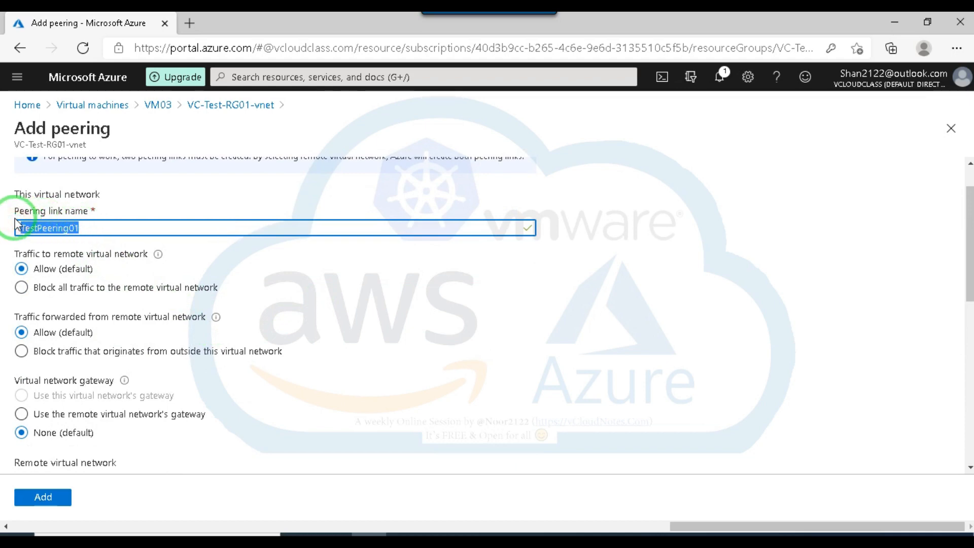
scroll(272, 418, down, 4)
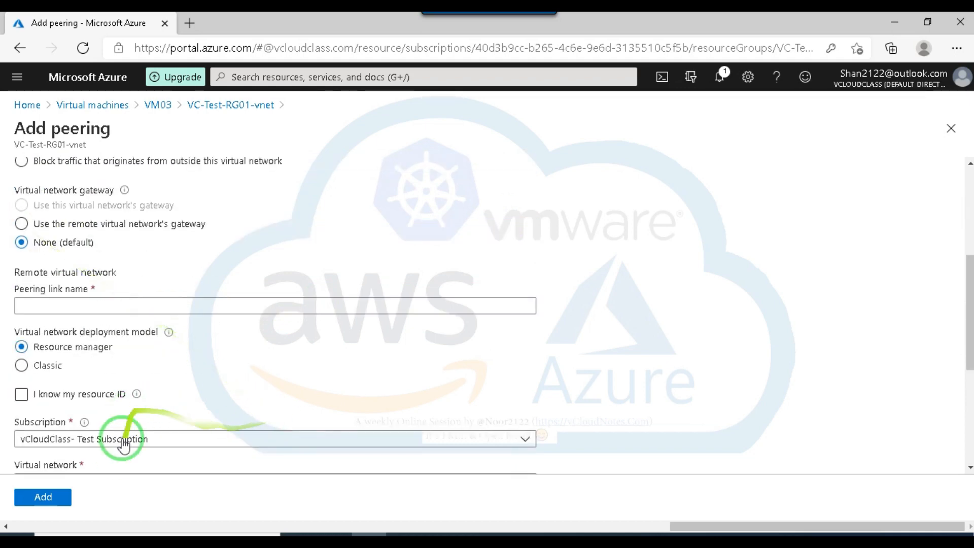
scroll(120, 435, up, 1)
click(71, 348)
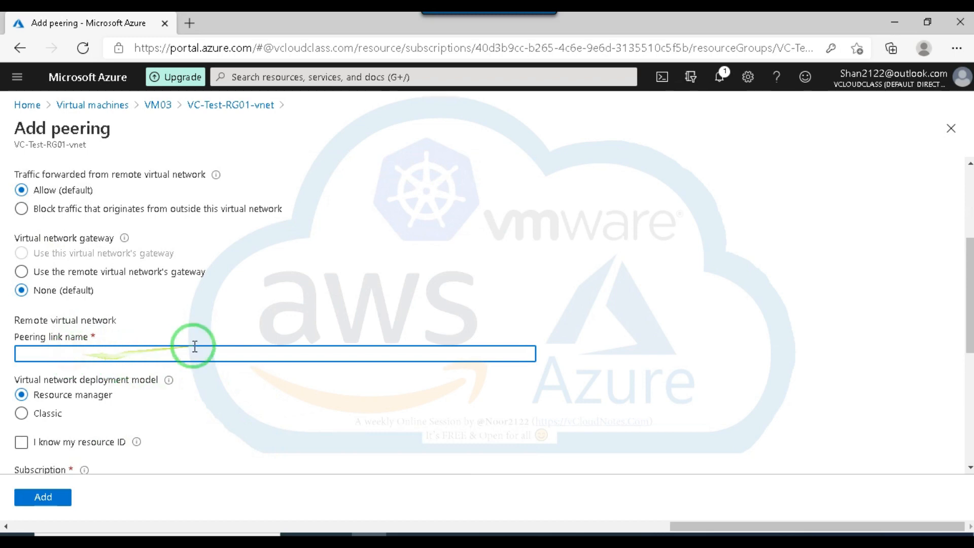
key(ctrl+v)
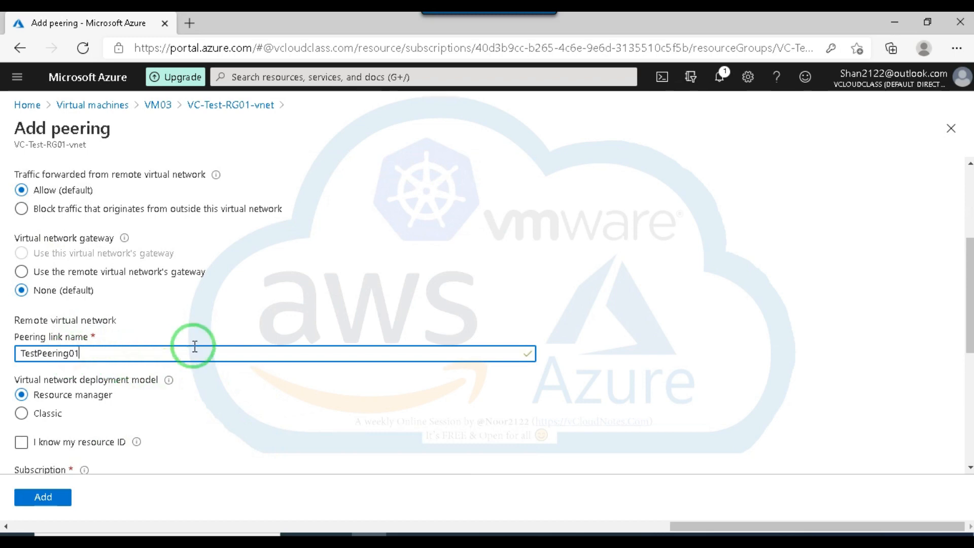
Change this virtual network's peering link name to TestPeering-EU-WU, copy the name and close the peering form.
scroll(320, 337, up, 4)
click(96, 272)
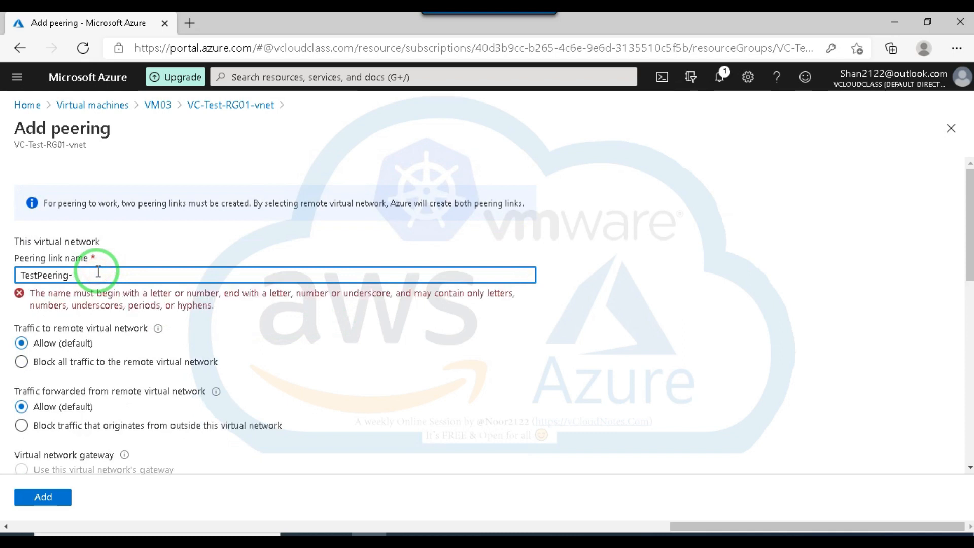
text(U)
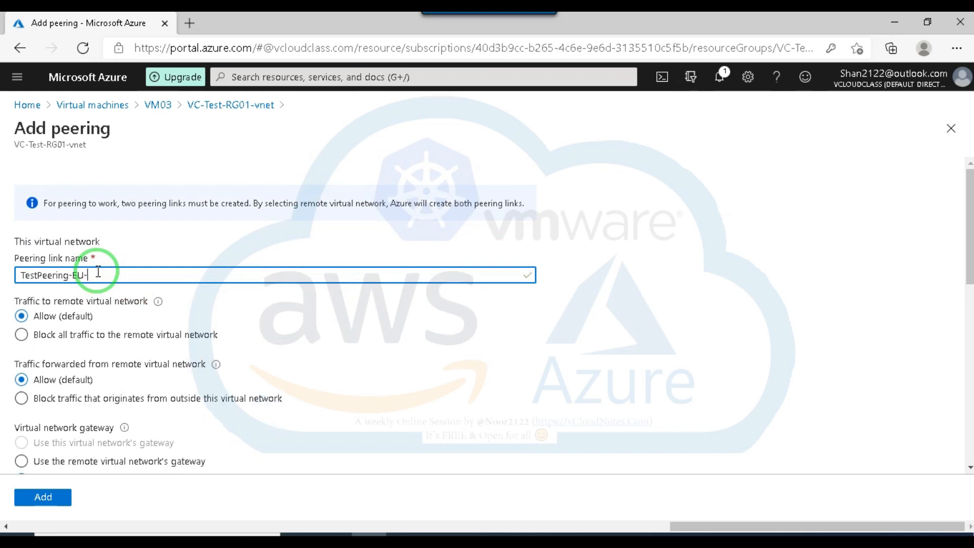
text(-WU)
drag(107, 274, 4, 256)
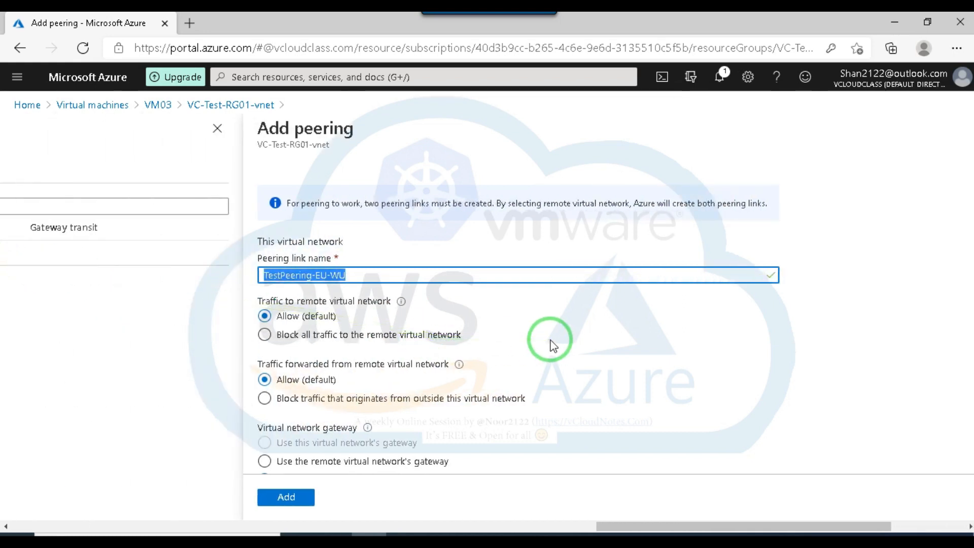
click(217, 128)
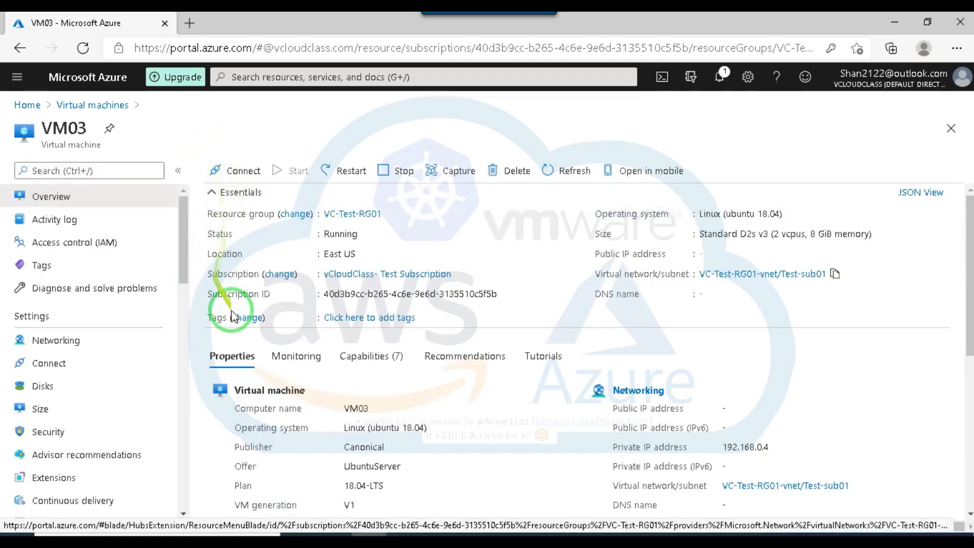
Start a new peering on VC-Test-RG01-vnet again and paste TestPeering-EU-WU as this virtual network's peering link name.
scroll(121, 396, down, 2)
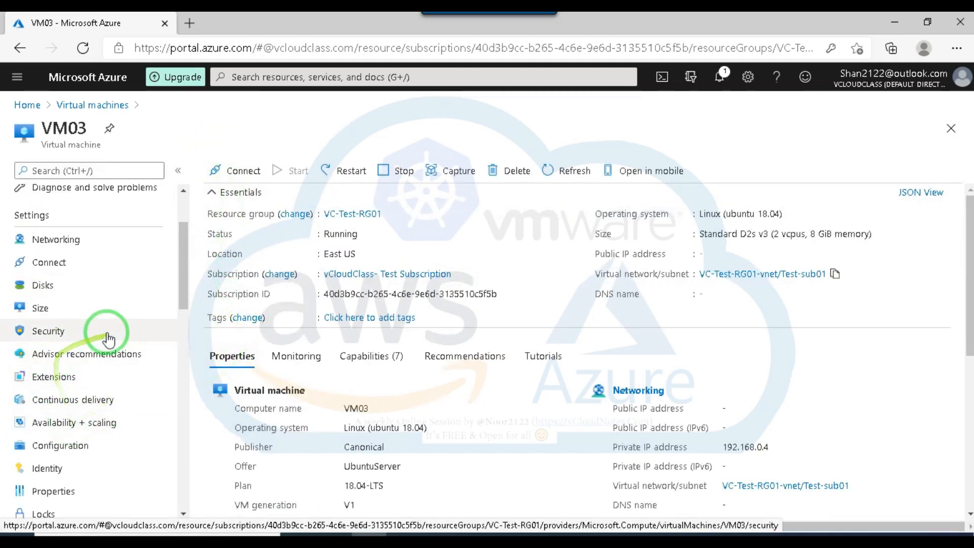
scroll(109, 345, down, 1)
scroll(114, 372, up, 3)
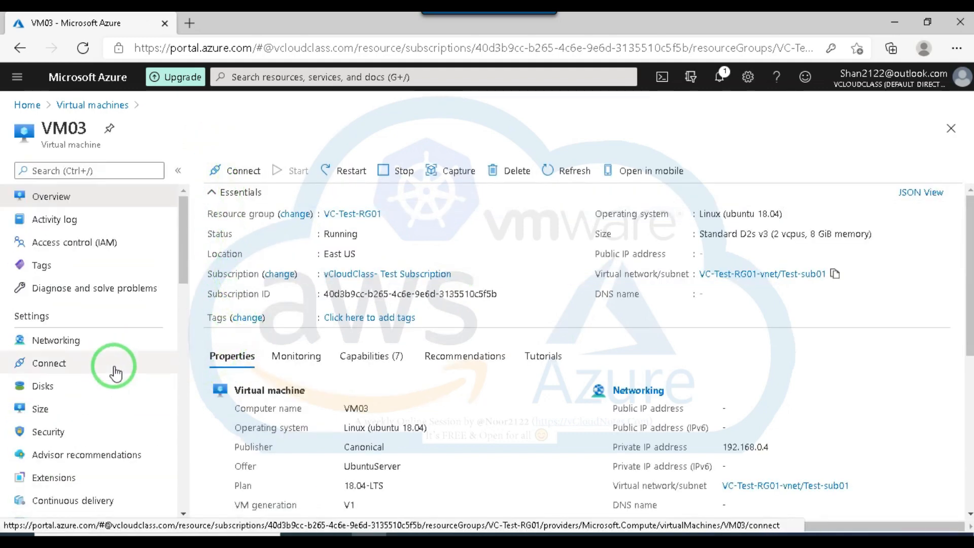
click(726, 279)
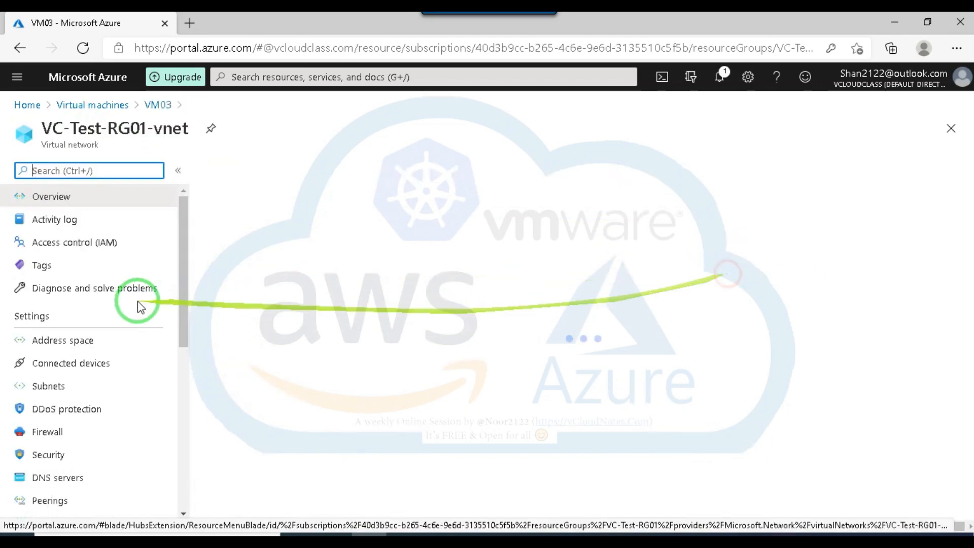
scroll(81, 426, down, 2)
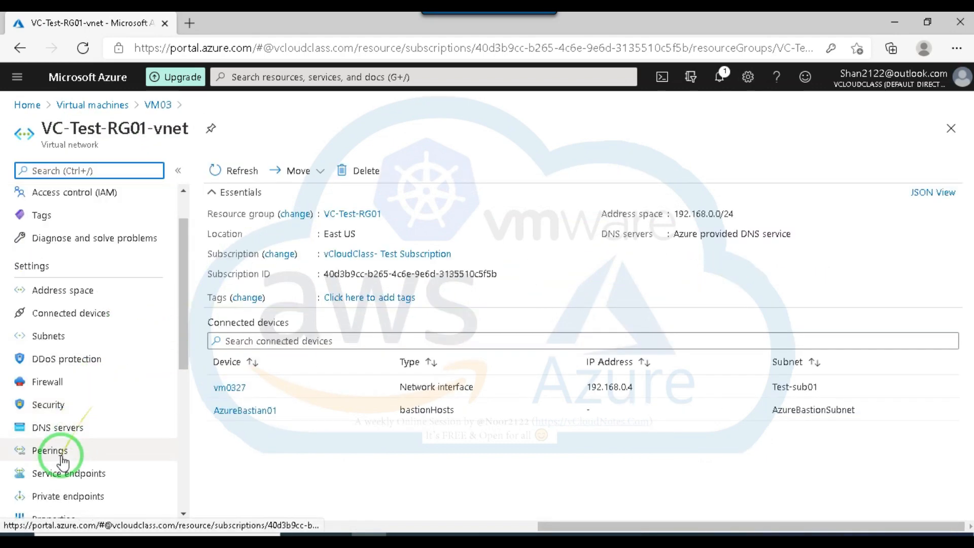
click(50, 398)
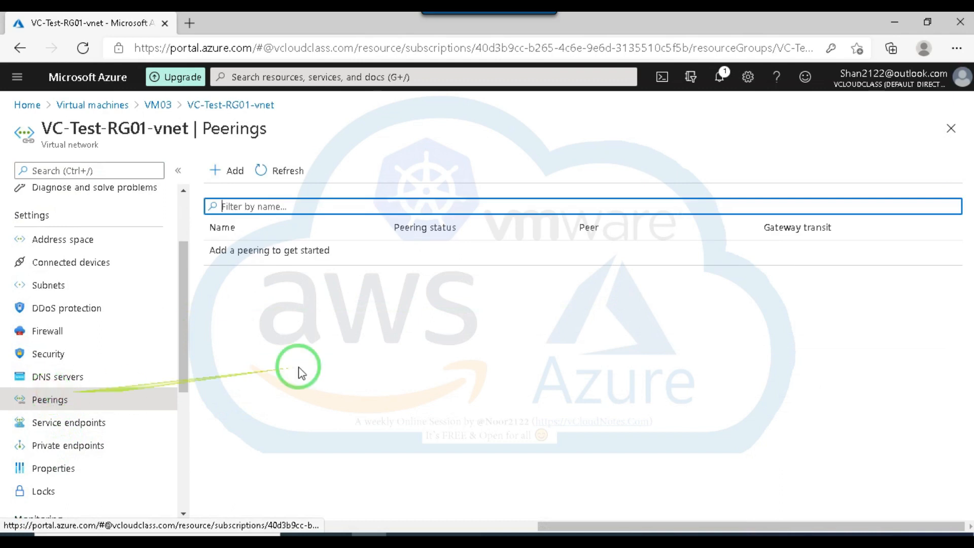
click(230, 169)
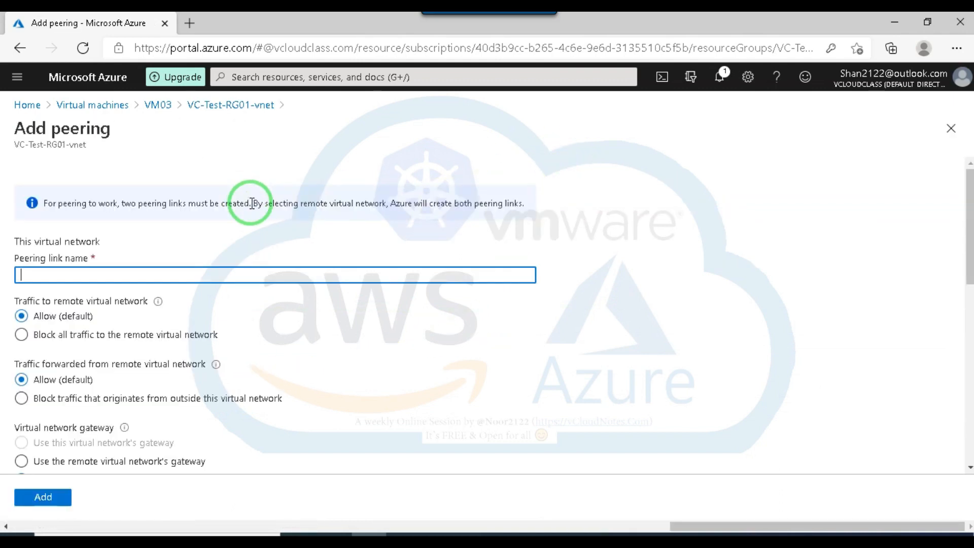
text(TestPeering-EU-WU)
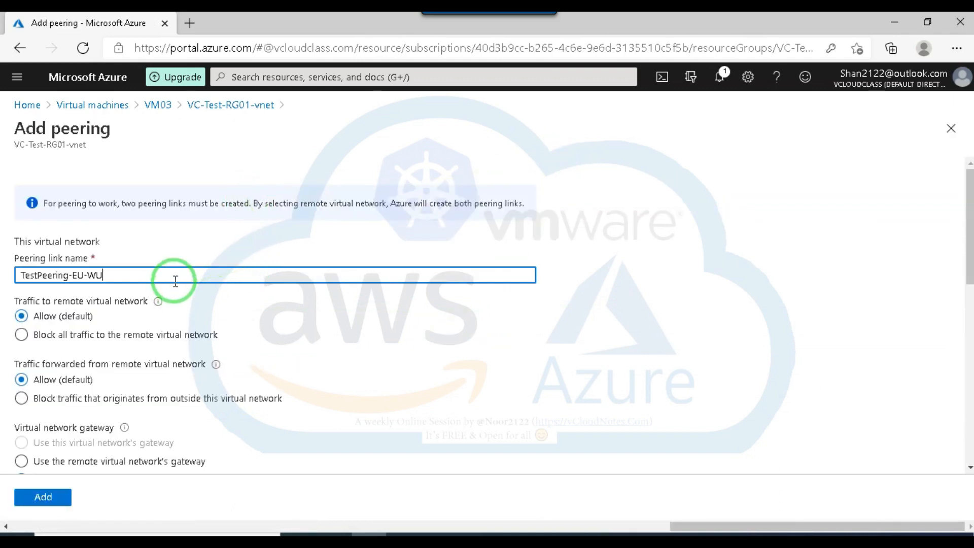
Read the traffic options' help and set forwarded traffic to "Block traffic that originates from outside this virtual network".
scroll(96, 302, down, 1)
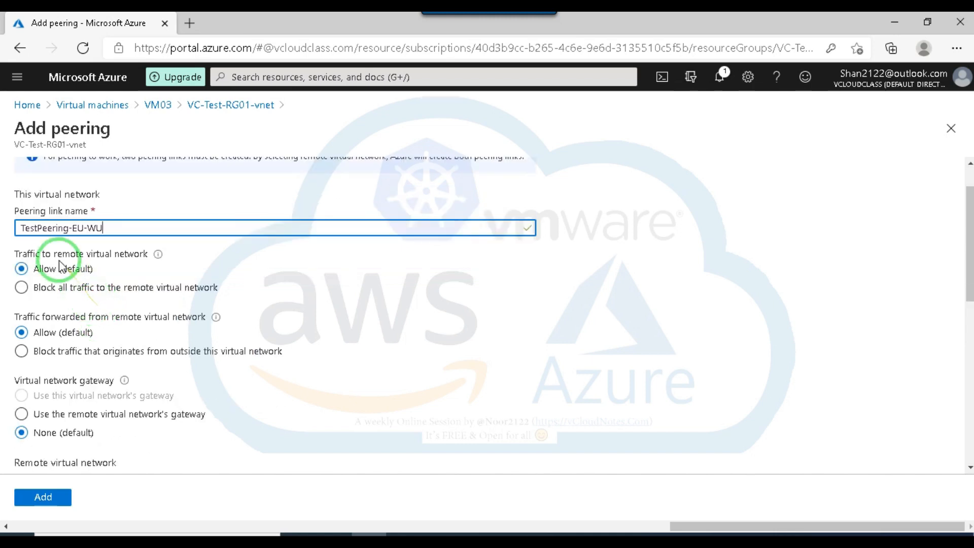
mouse_move(161, 258)
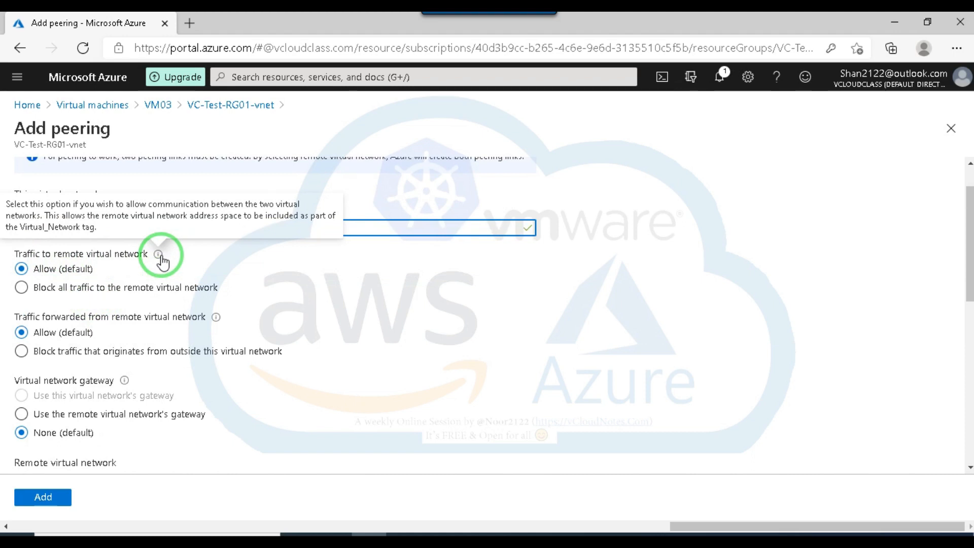
scroll(441, 347, up, 1)
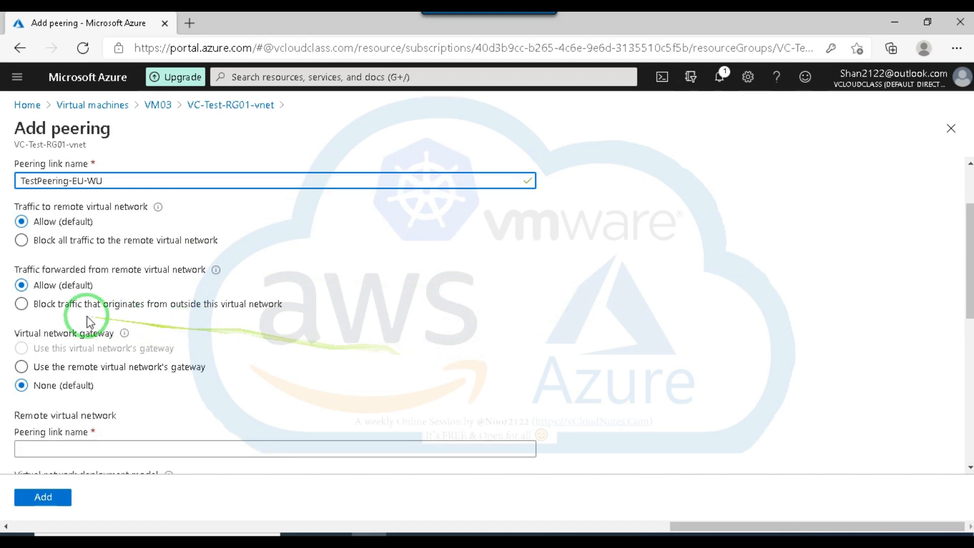
scroll(277, 305, down, 1)
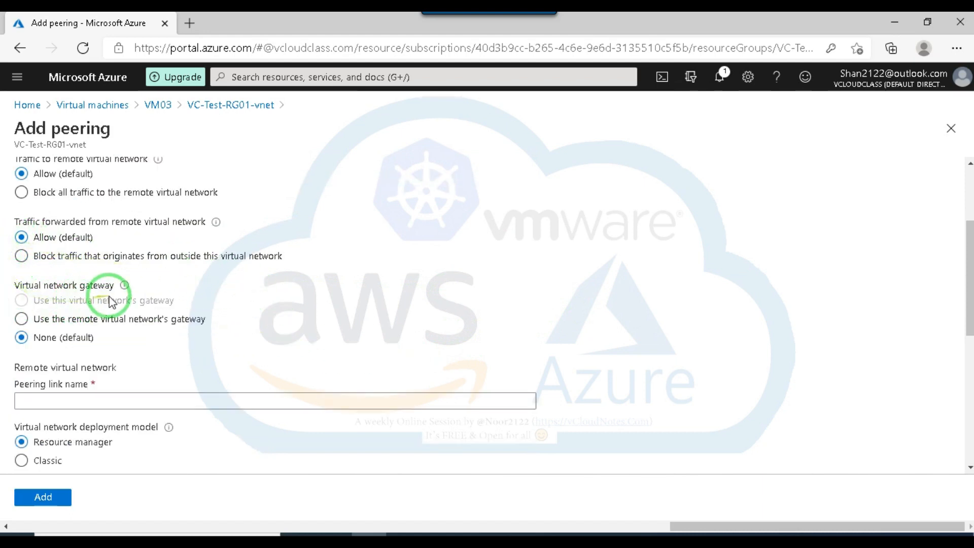
mouse_move(126, 290)
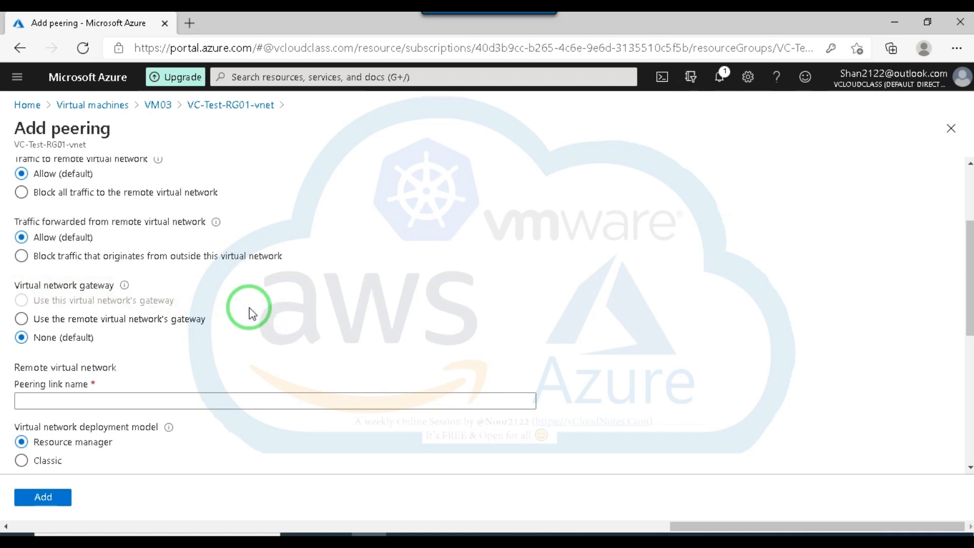
mouse_move(217, 228)
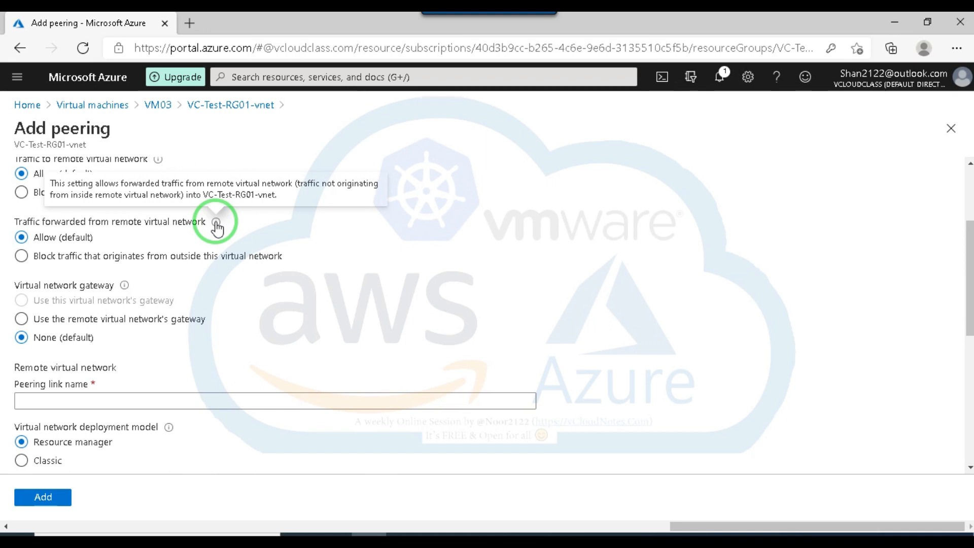
click(24, 256)
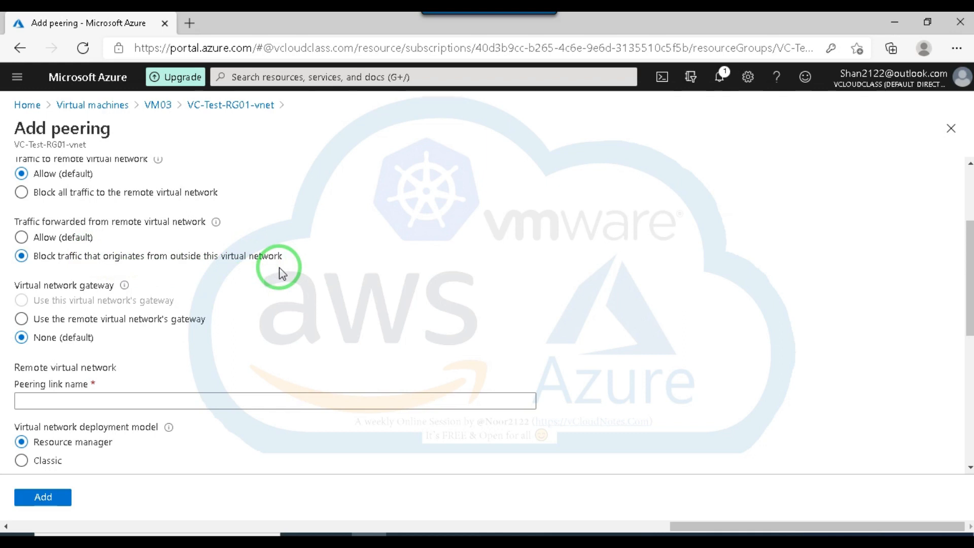
Enter TestPeering-WU-EU as the remote virtual network's peering link name by adapting the copied TestPeering-EU-WU.
scroll(272, 278, down, 1)
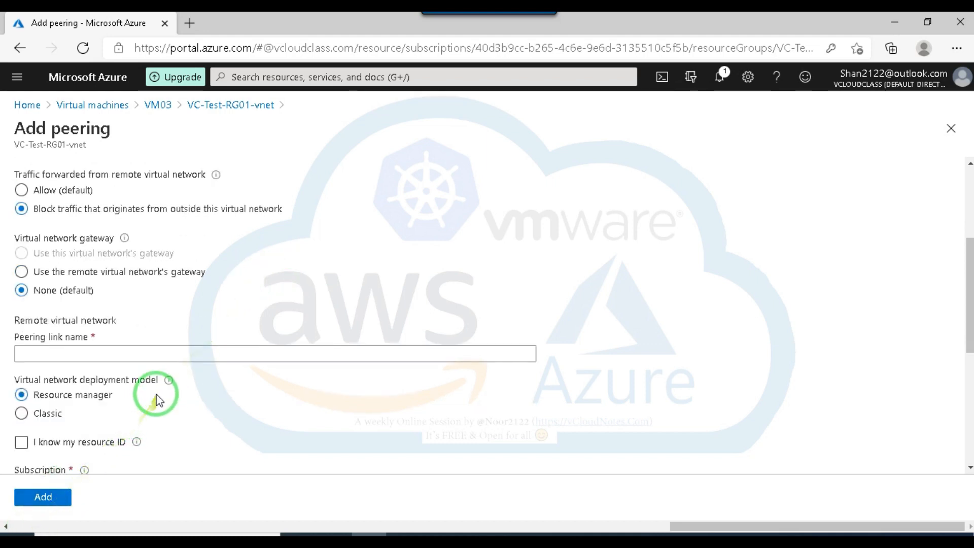
click(88, 352)
text(TestPeering-EU-WU)
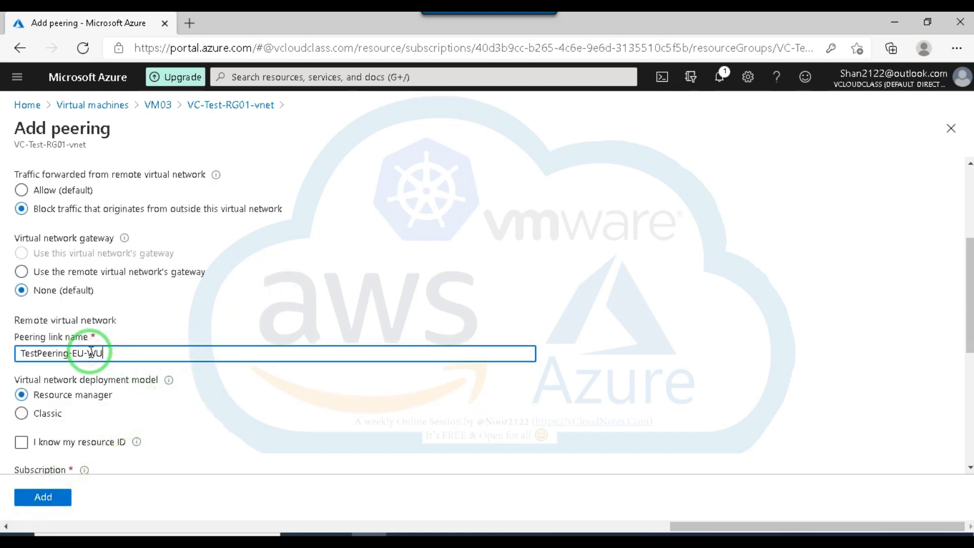
drag(84, 352, 75, 350)
key(BackSpace)
key(Delete)
click(108, 353)
text(-)
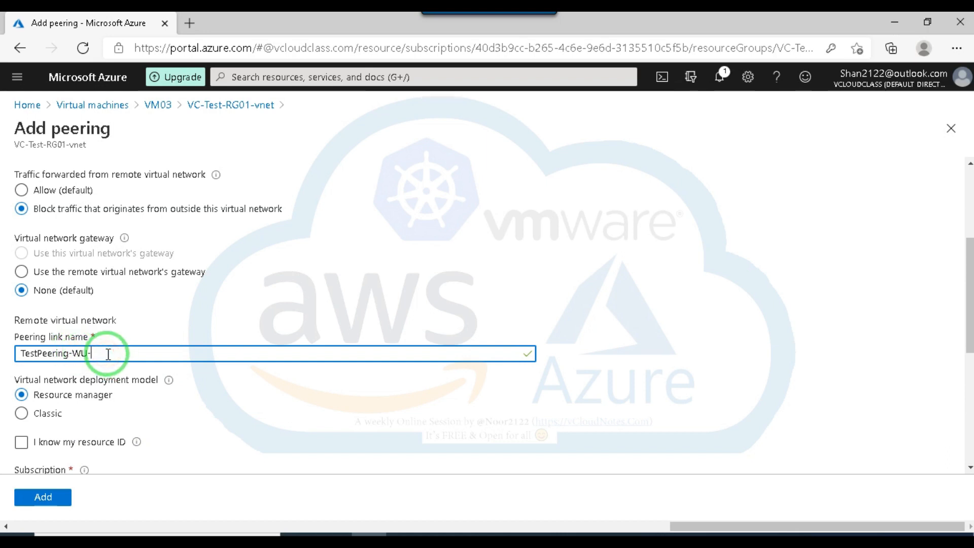
text(EU)
Choose VC-Test-vNet-UC in vCloudClass- Test Subscription as the remote virtual network to peer with.
scroll(169, 432, down, 1)
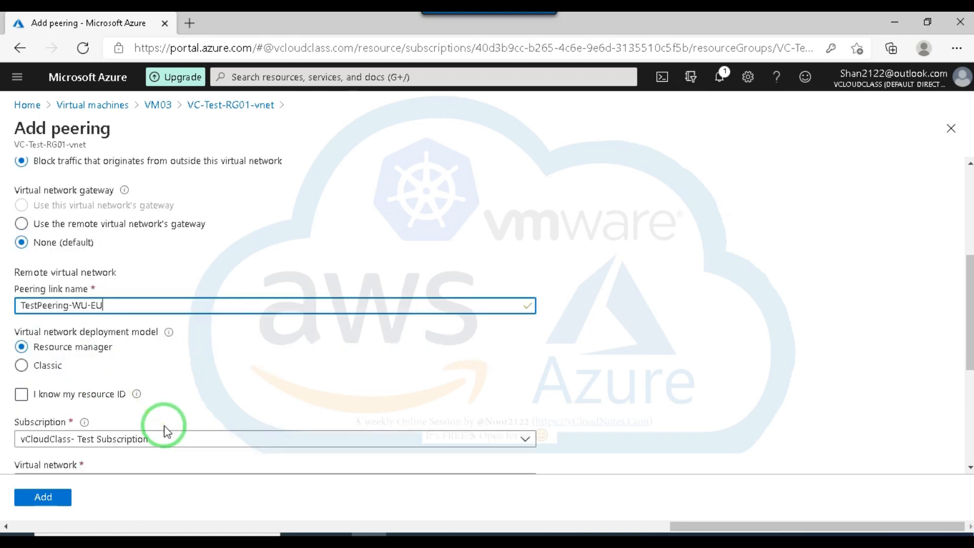
scroll(208, 374, down, 3)
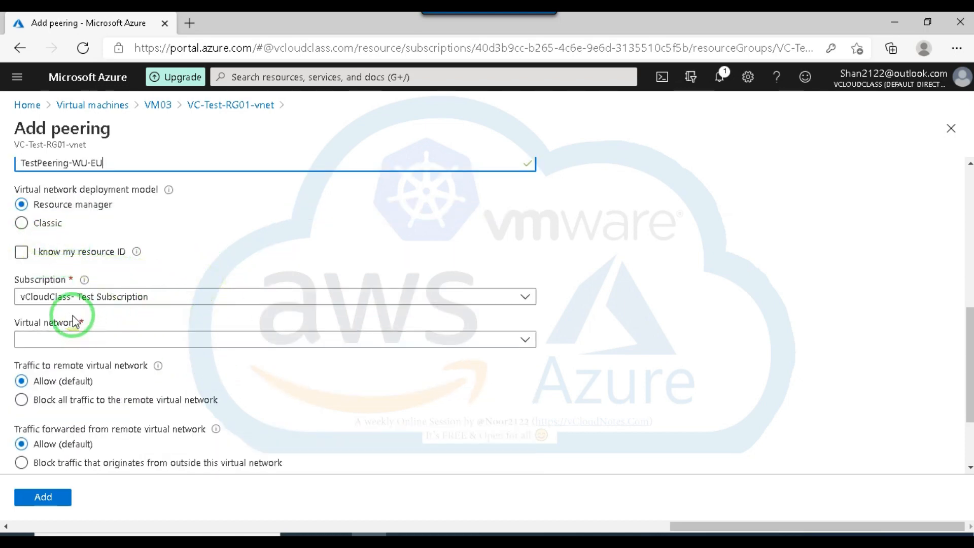
scroll(212, 312, down, 1)
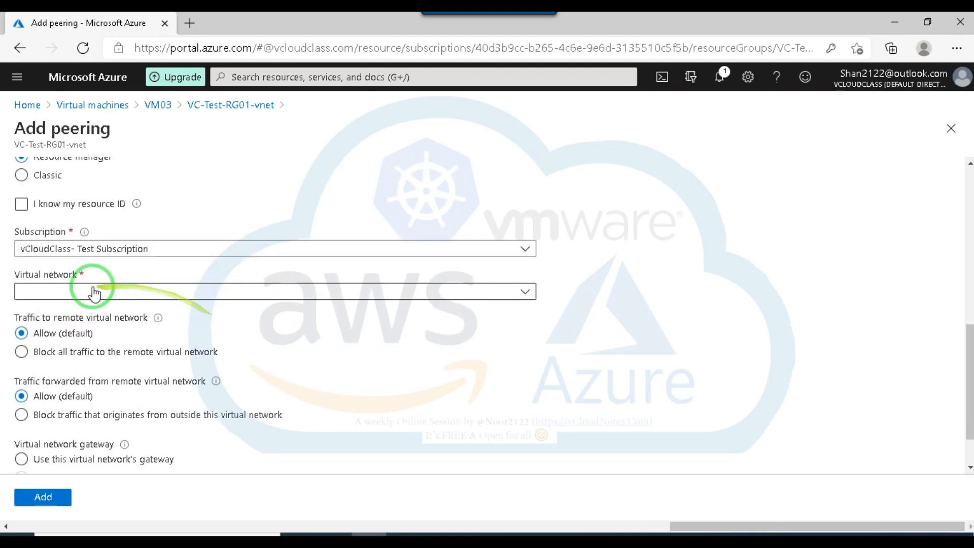
click(122, 291)
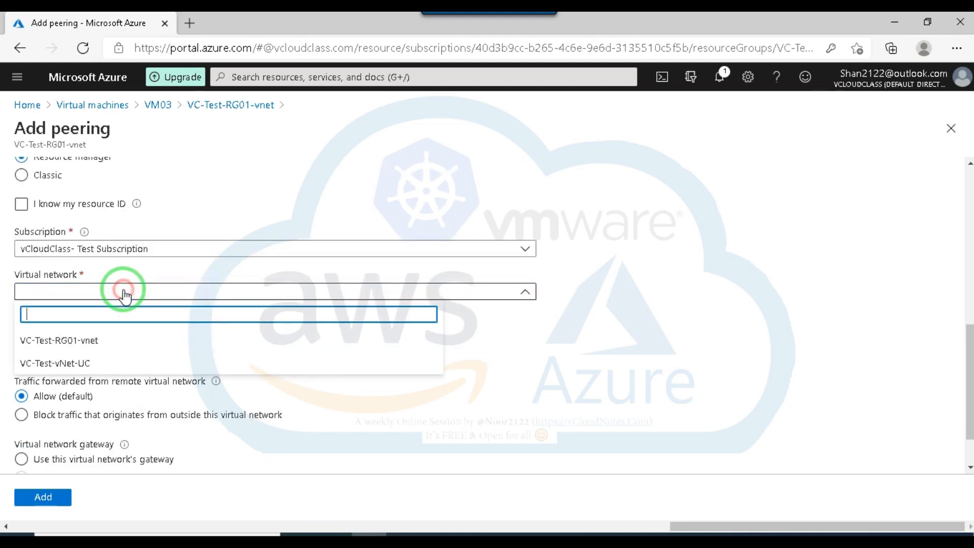
click(92, 349)
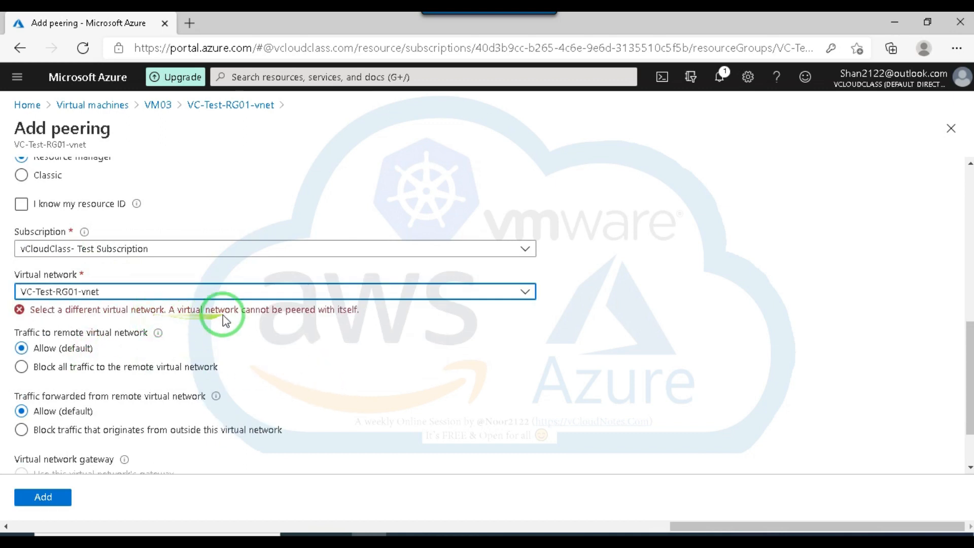
click(307, 290)
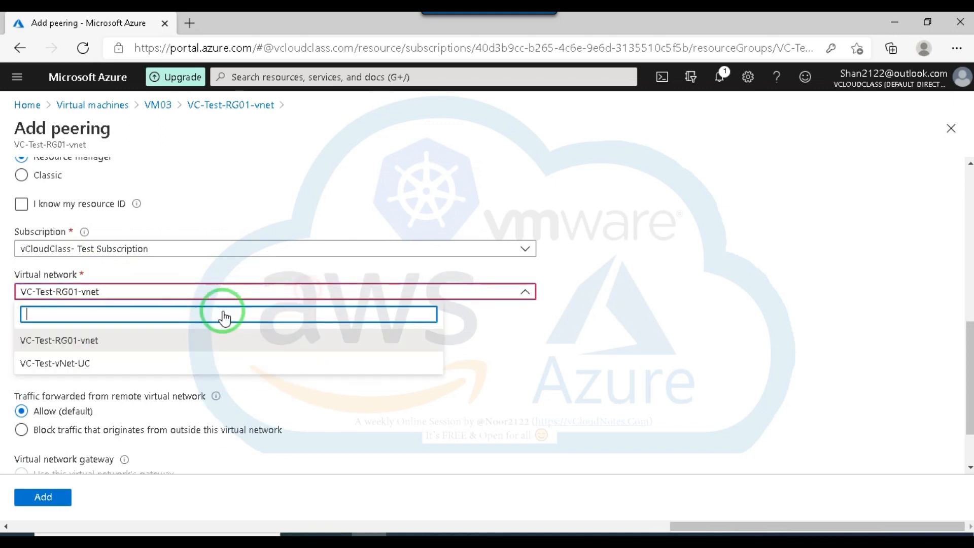
click(56, 363)
Block forwarded traffic originating from outside the remote virtual network, add the peering and dismiss its notifications.
scroll(274, 340, down, 1)
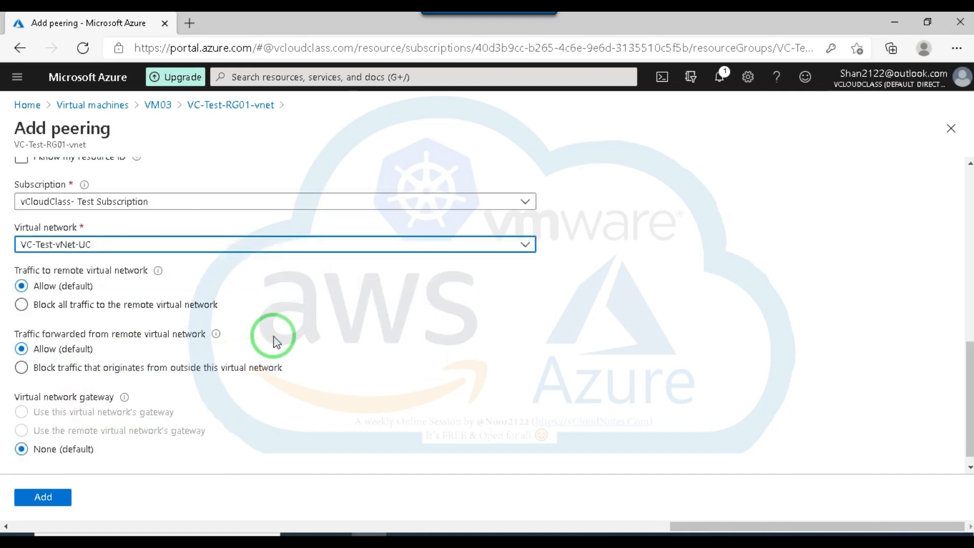
scroll(76, 280, down, 1)
click(22, 356)
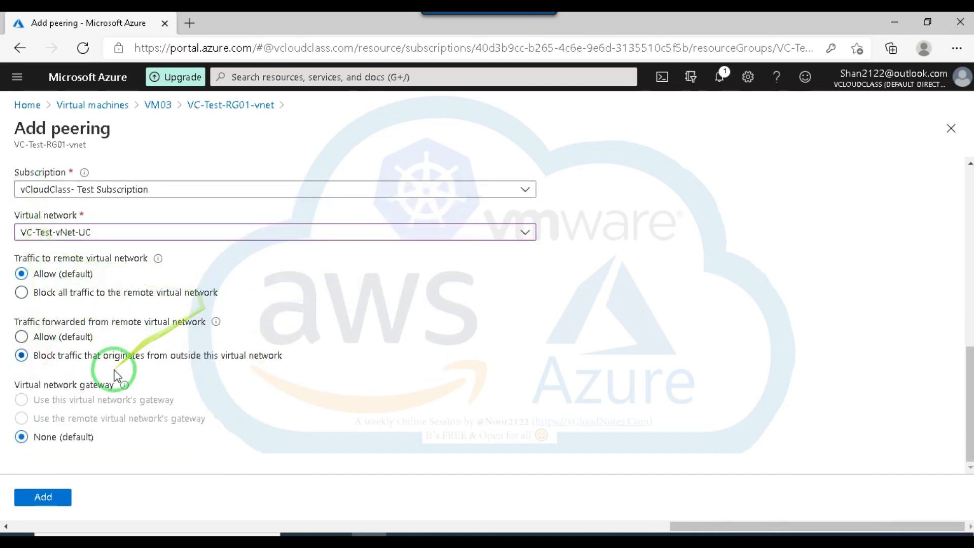
click(46, 498)
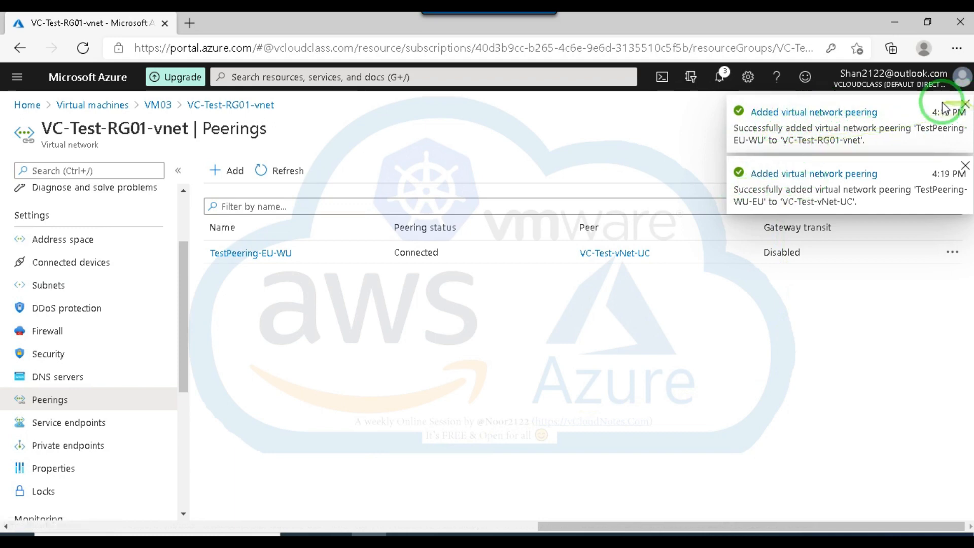
click(964, 105)
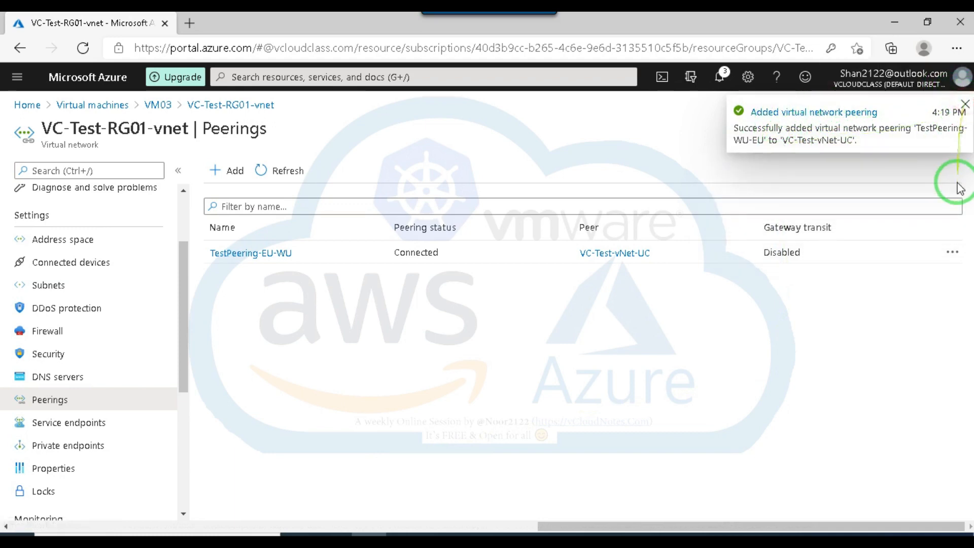
click(964, 104)
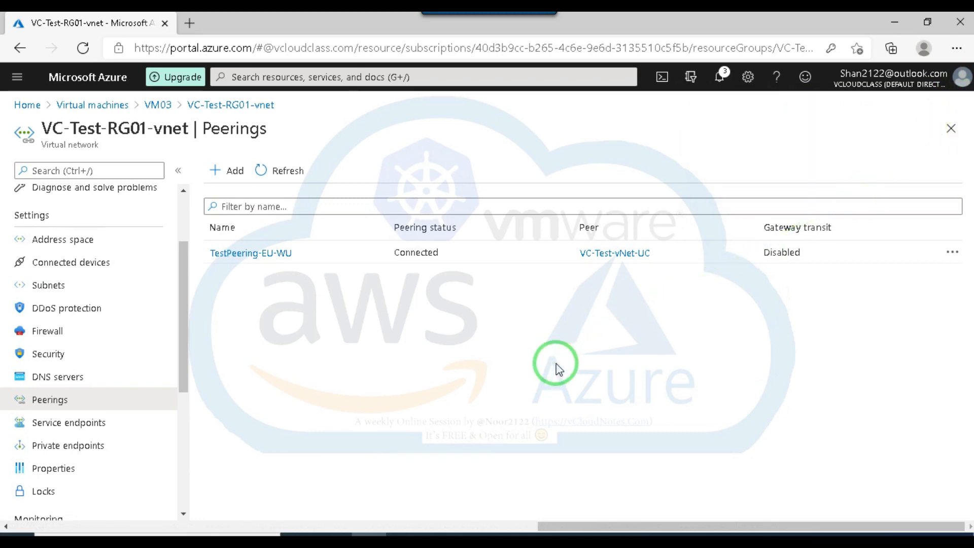
Switch to VM02's PuTTY session and check the running ping to 192.168.0.4.
click(613, 539)
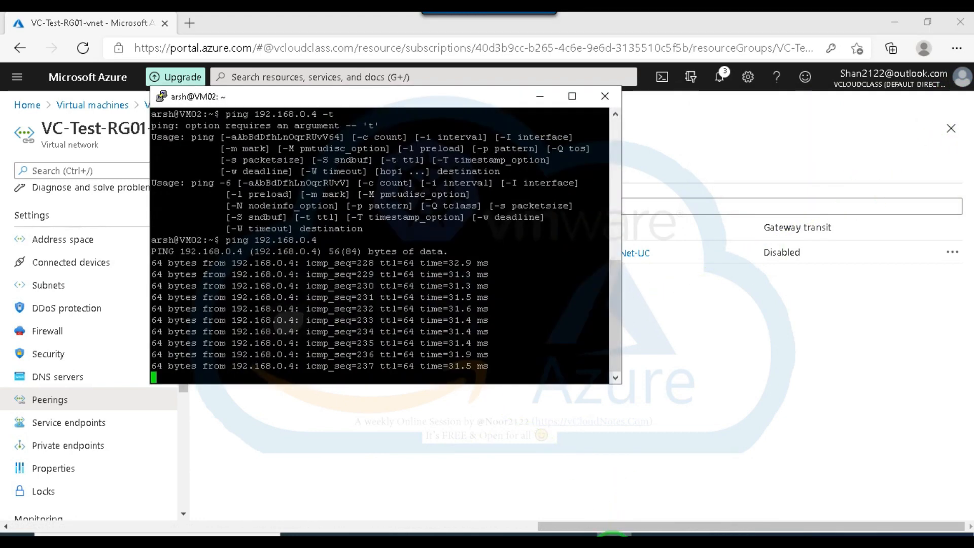
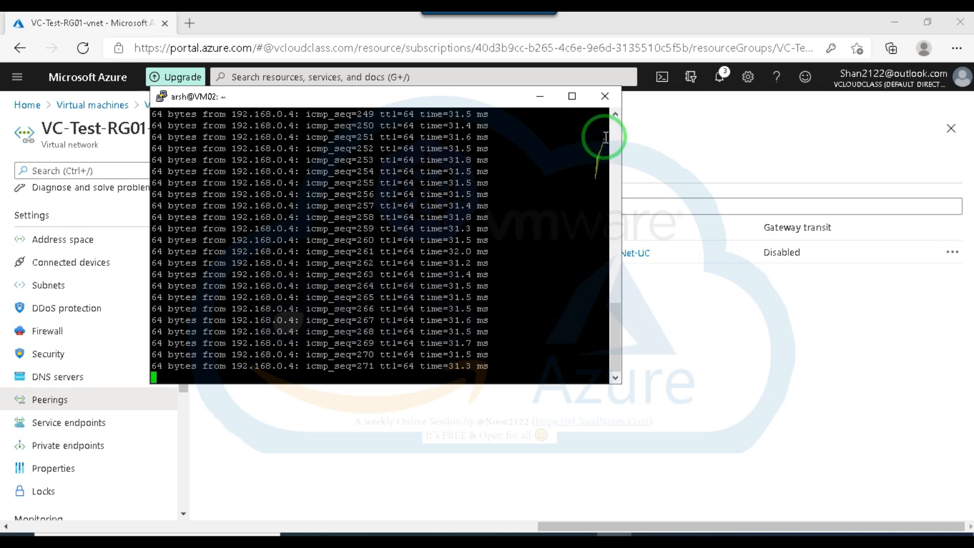
Close VM02's PuTTY session and confirm ending it.
click(606, 98)
click(508, 329)
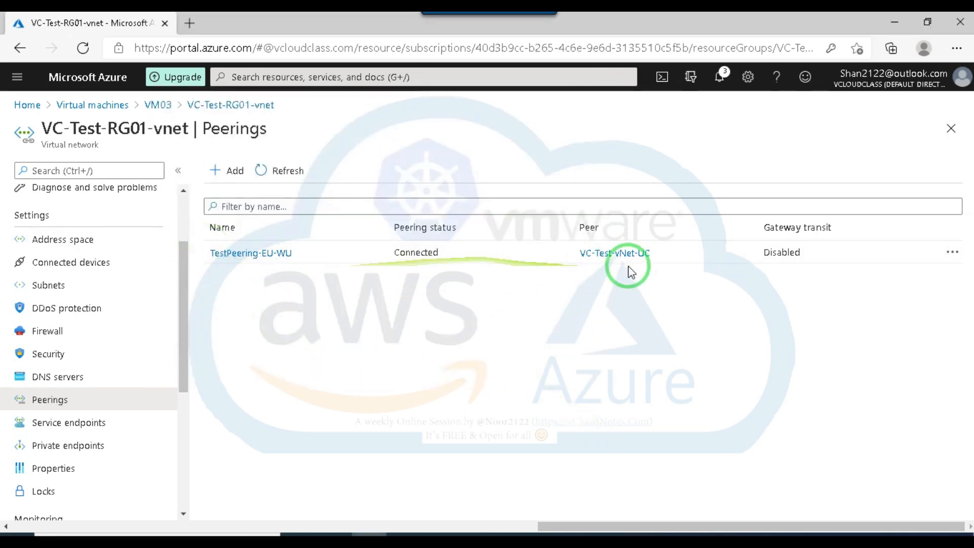
Examine TestPeering-EU-WU's status, traffic, gateway and remote network settings, and return to VC-Test-RG01-vnet's peerings without saving.
click(283, 258)
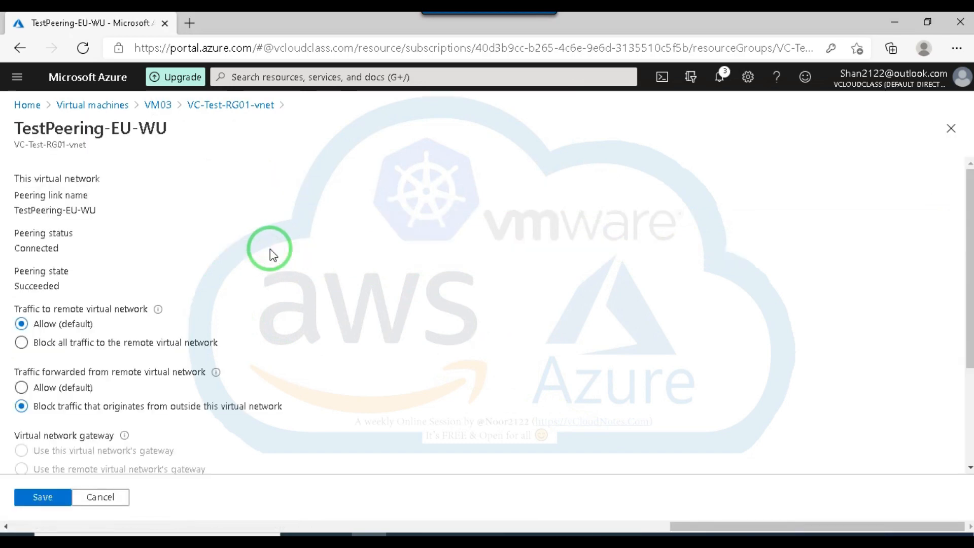
scroll(111, 223, down, 2)
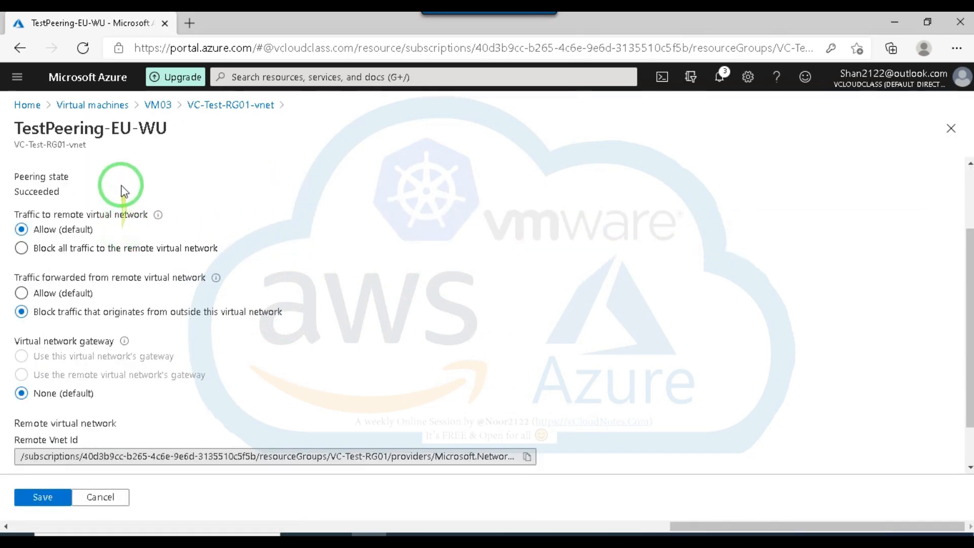
scroll(119, 189, down, 1)
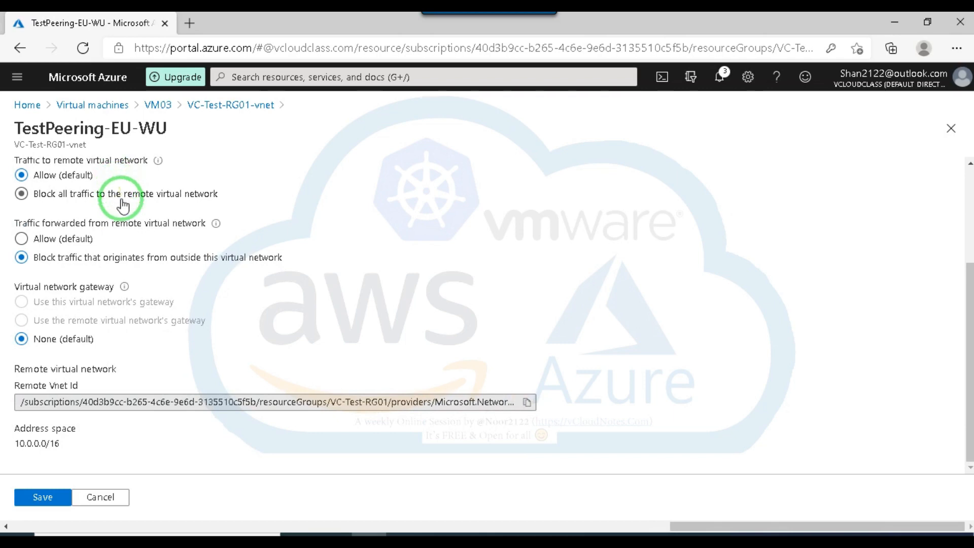
scroll(123, 202, up, 3)
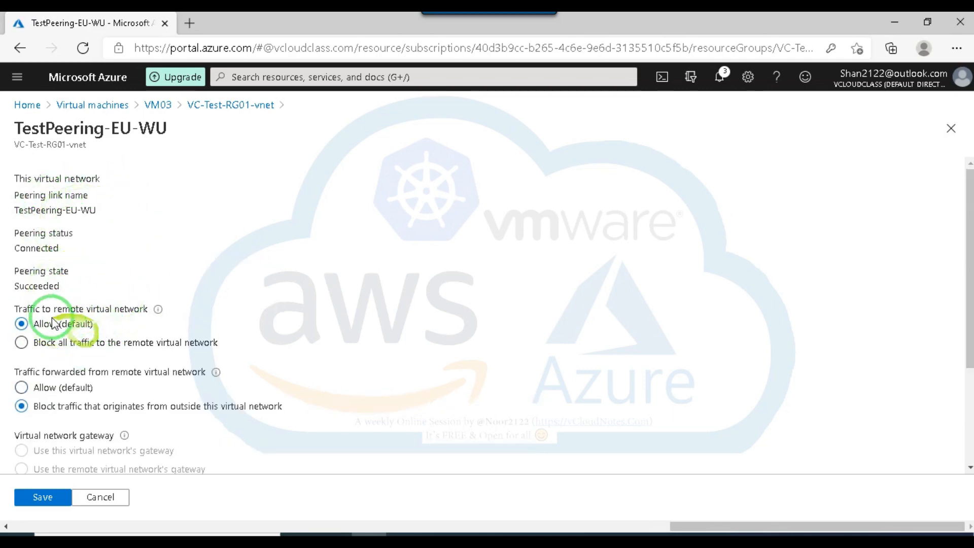
scroll(81, 329, down, 2)
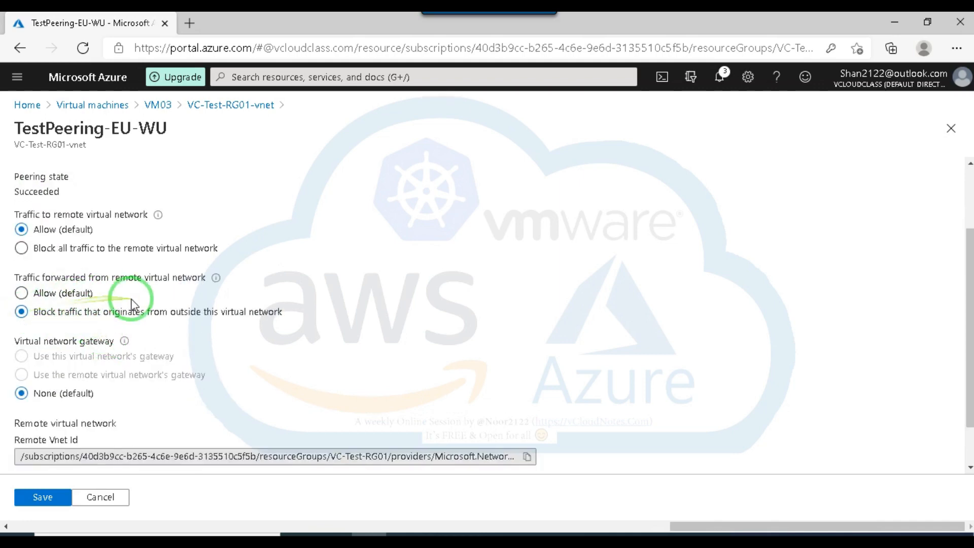
scroll(104, 231, down, 1)
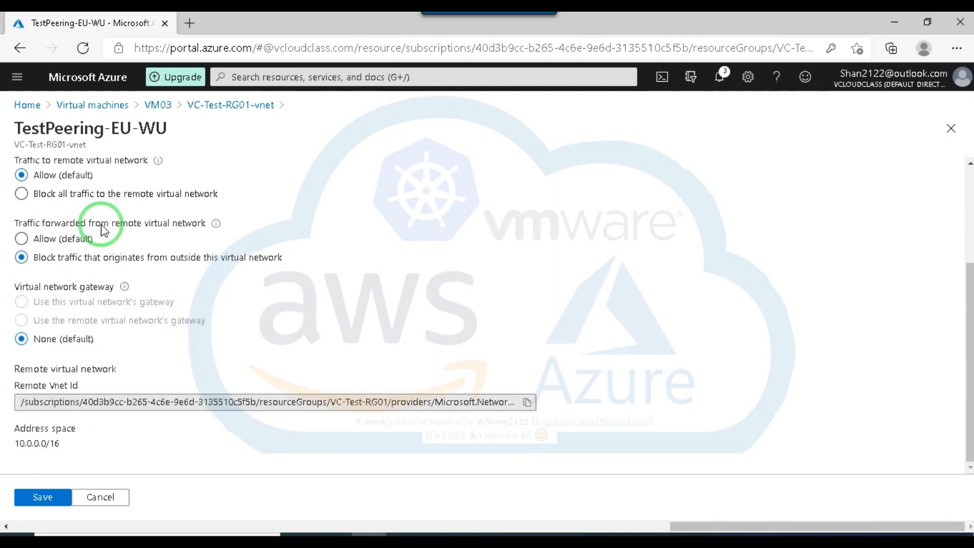
scroll(104, 230, up, 1)
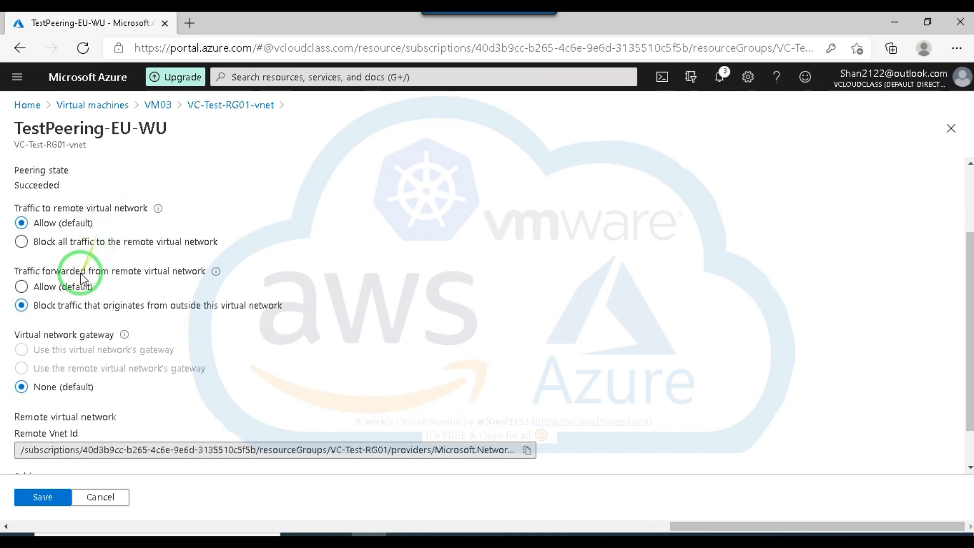
scroll(66, 325, down, 1)
scroll(66, 325, up, 1)
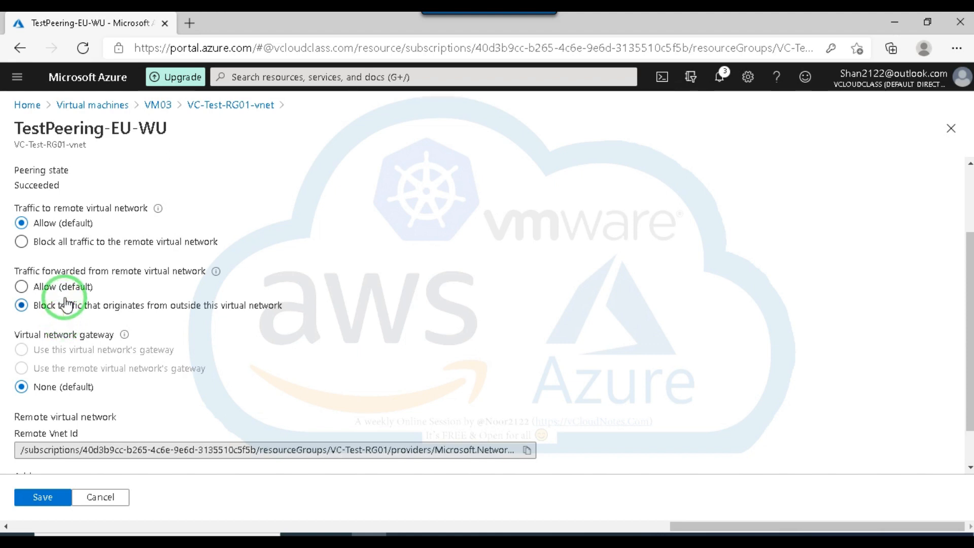
click(40, 286)
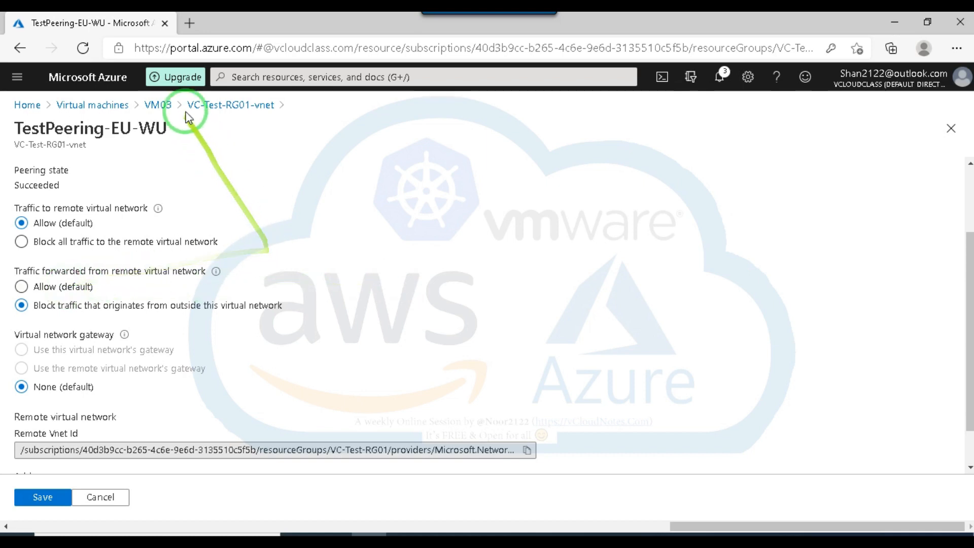
click(213, 109)
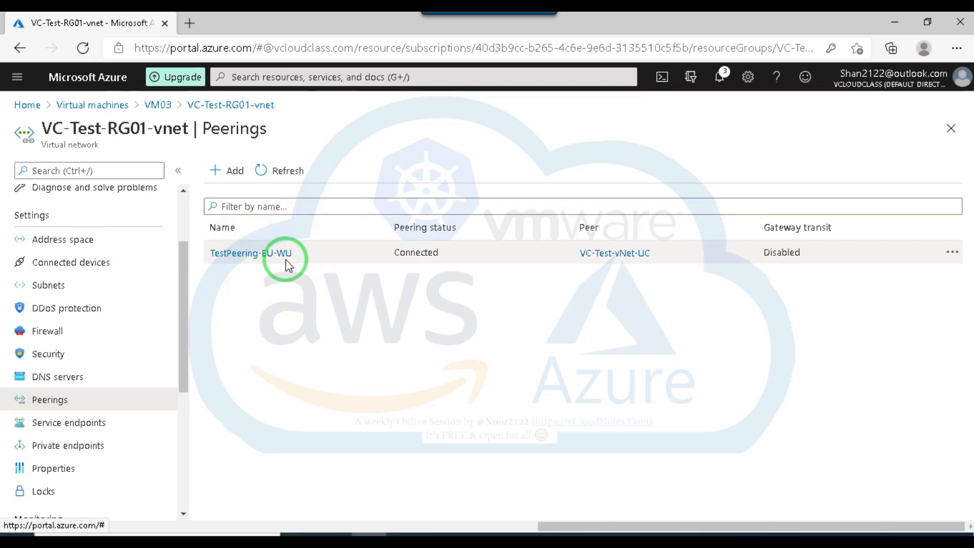
Find VC-Test-vNet-UC among the virtual networks and open its peerings.
click(89, 107)
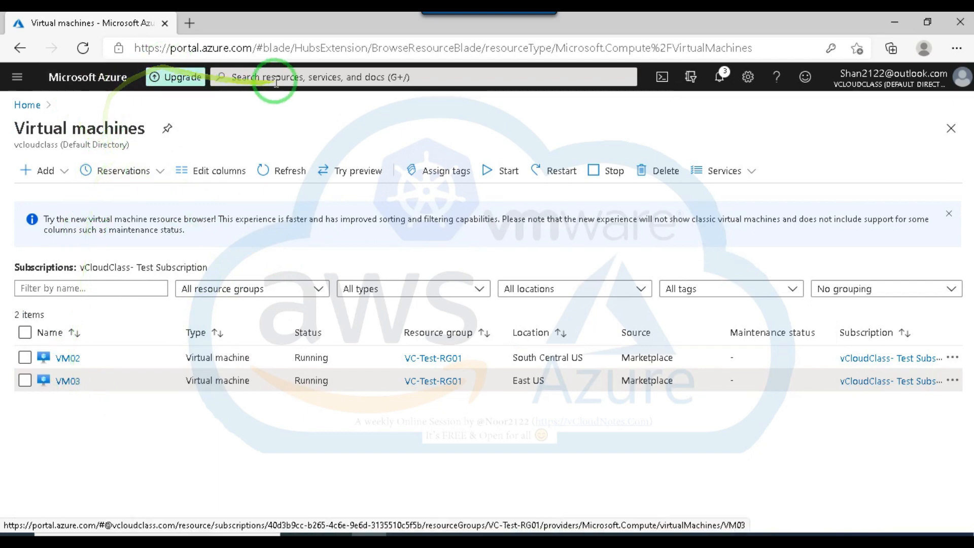
click(244, 77)
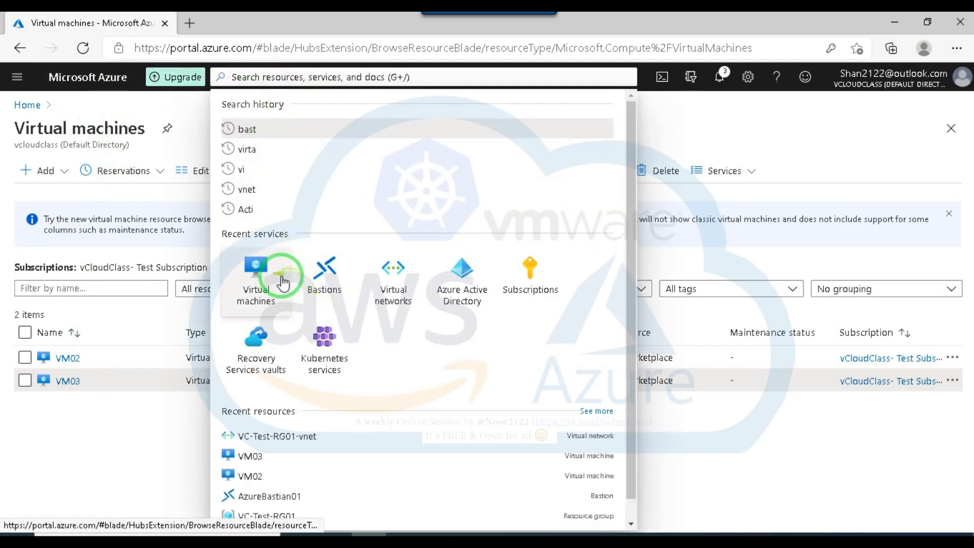
click(387, 281)
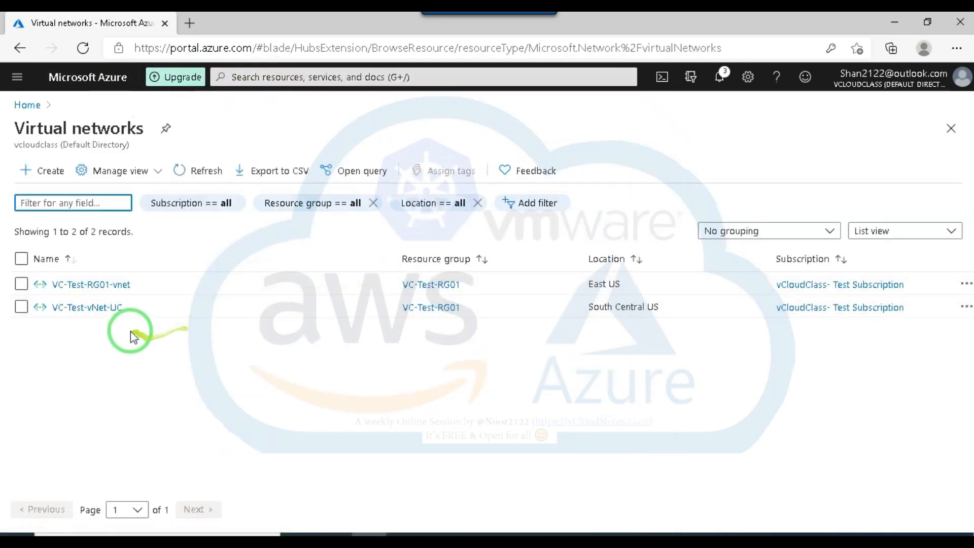
click(96, 308)
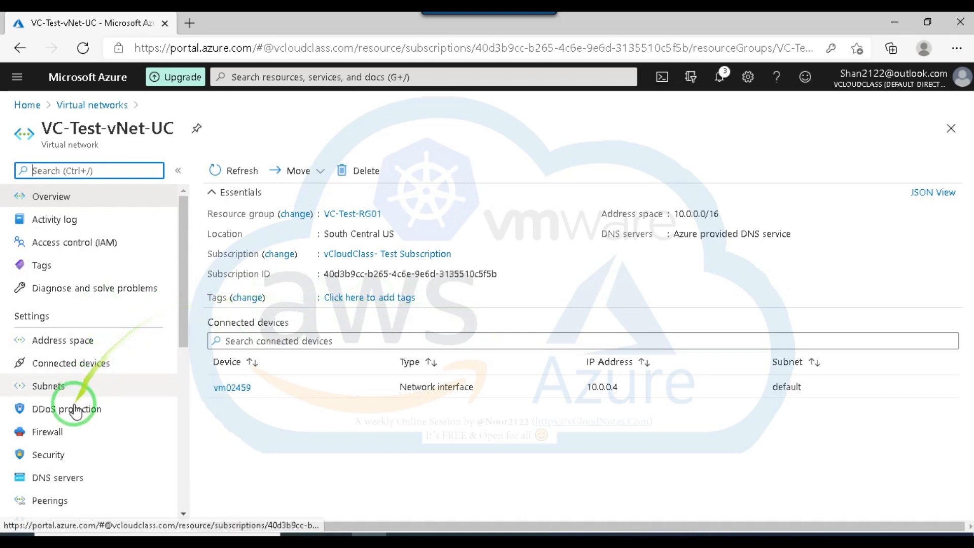
scroll(103, 392, down, 2)
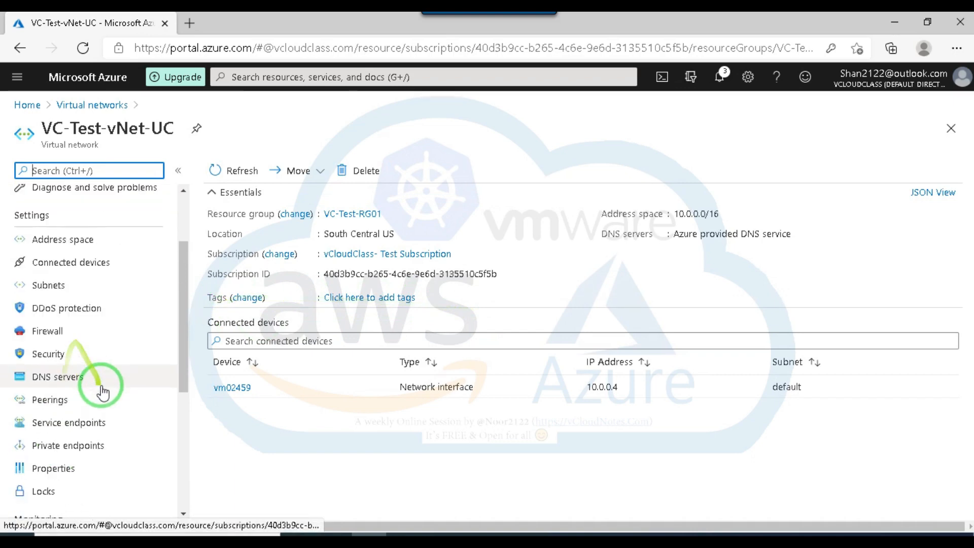
click(65, 396)
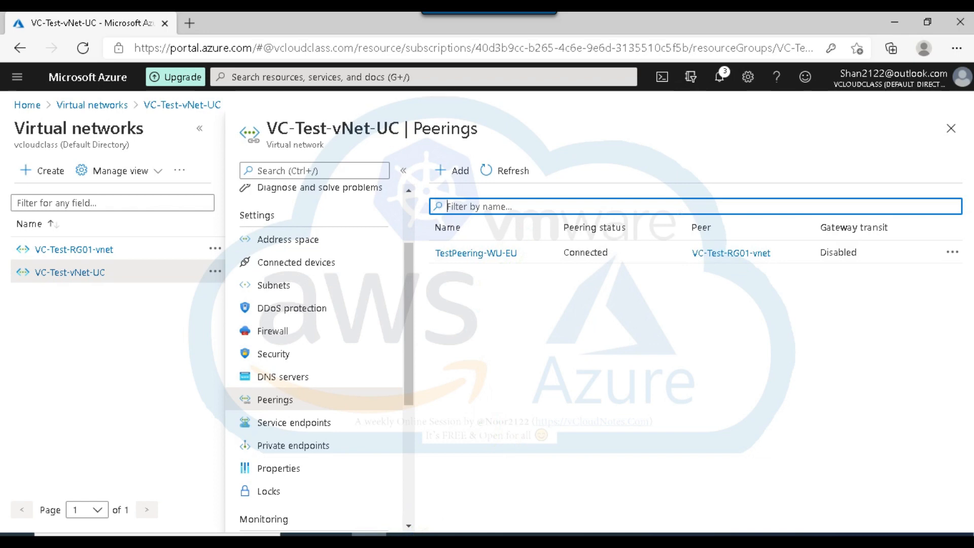
mouse_move(439, 532)
click(421, 502)
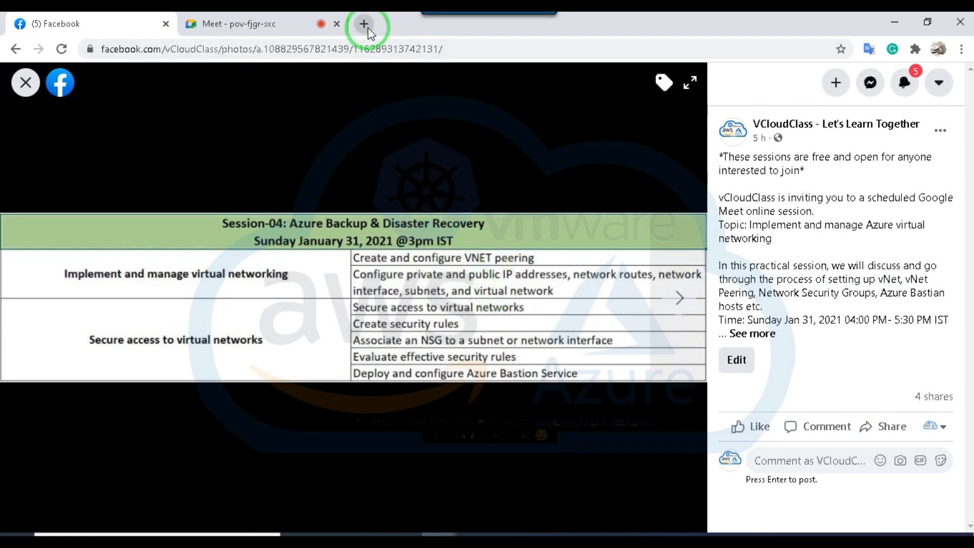
click(895, 23)
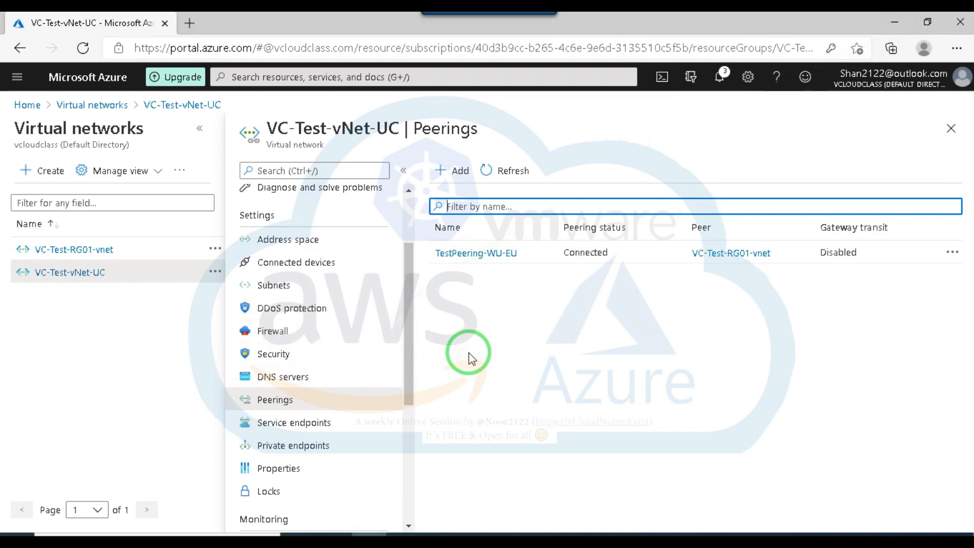
Examine TestPeering-WU-EU's traffic settings and the virtual network gateway explanation, cancel without changes and return to the virtual networks list.
click(199, 130)
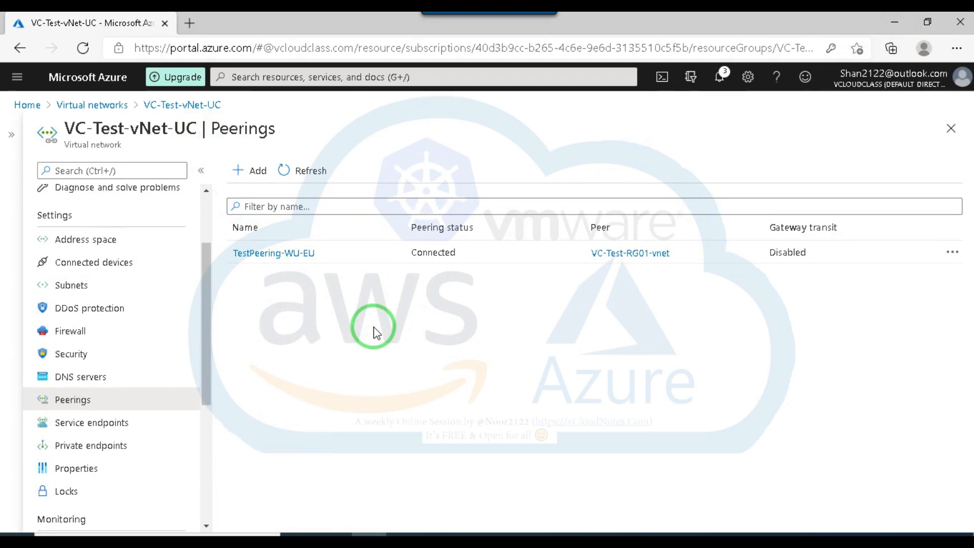
click(74, 401)
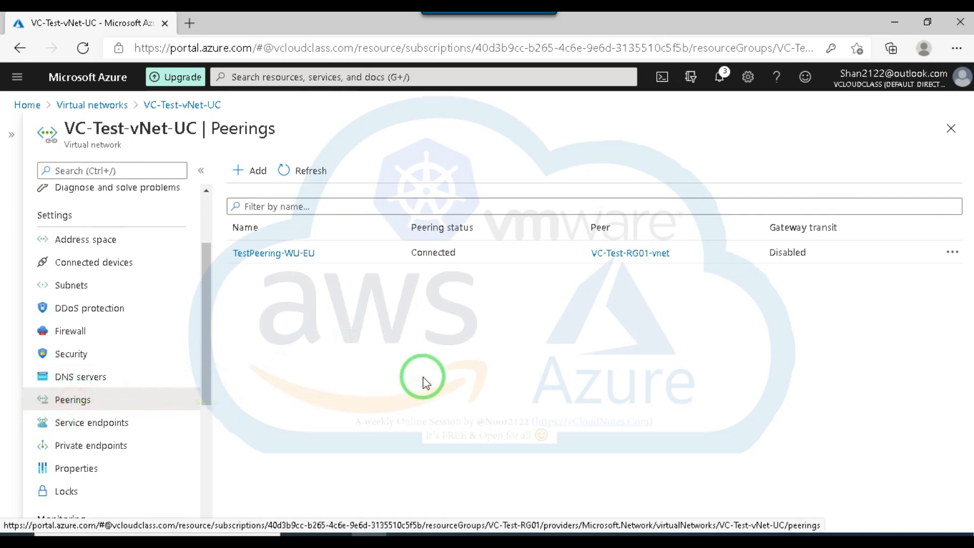
click(289, 253)
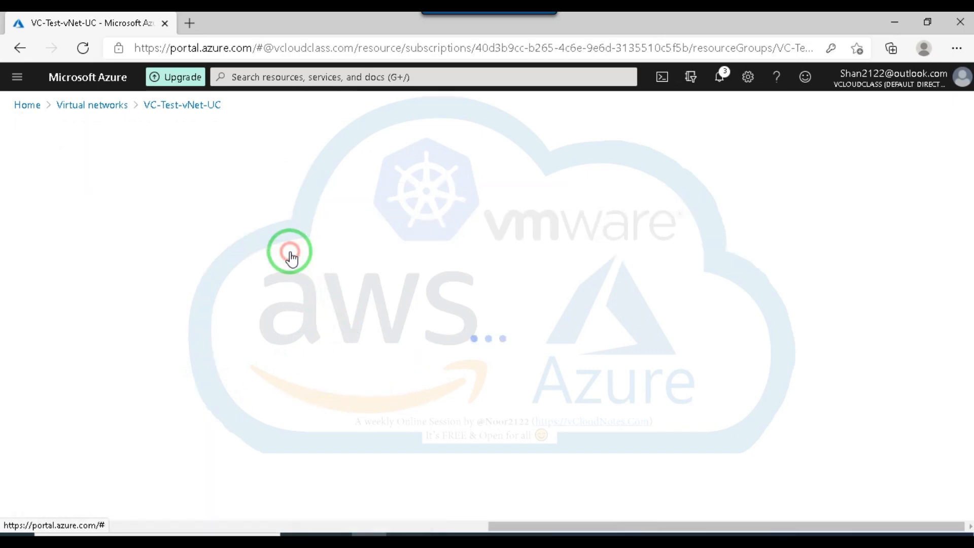
scroll(297, 281, down, 3)
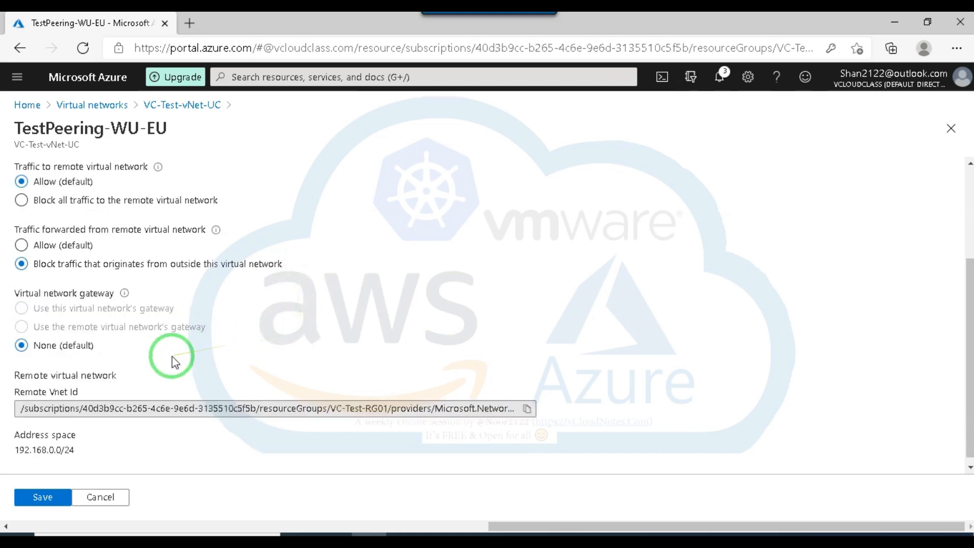
mouse_move(125, 295)
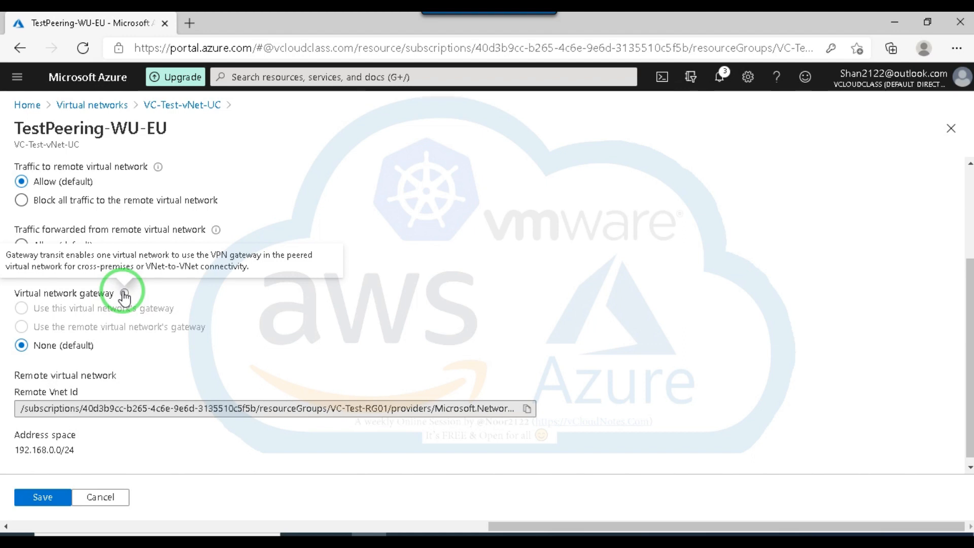
click(119, 502)
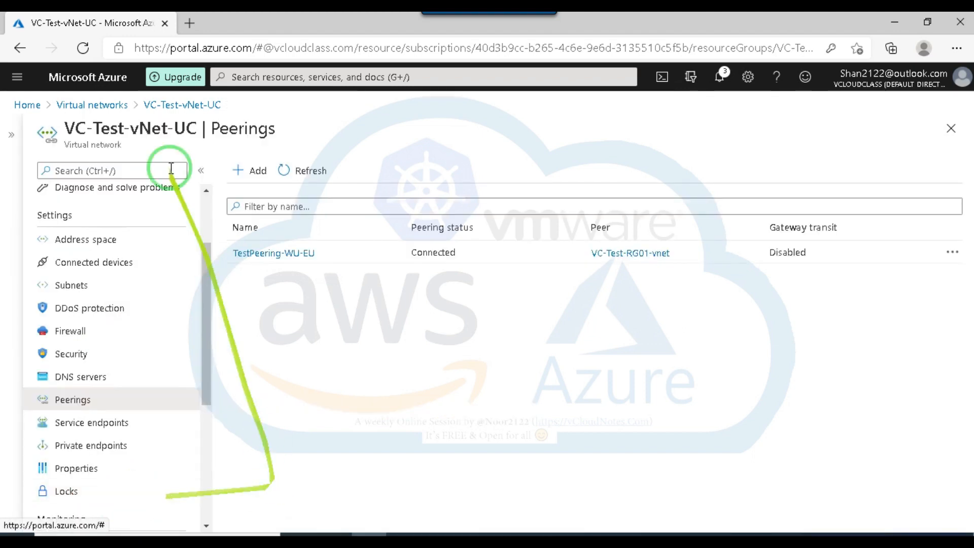
click(101, 105)
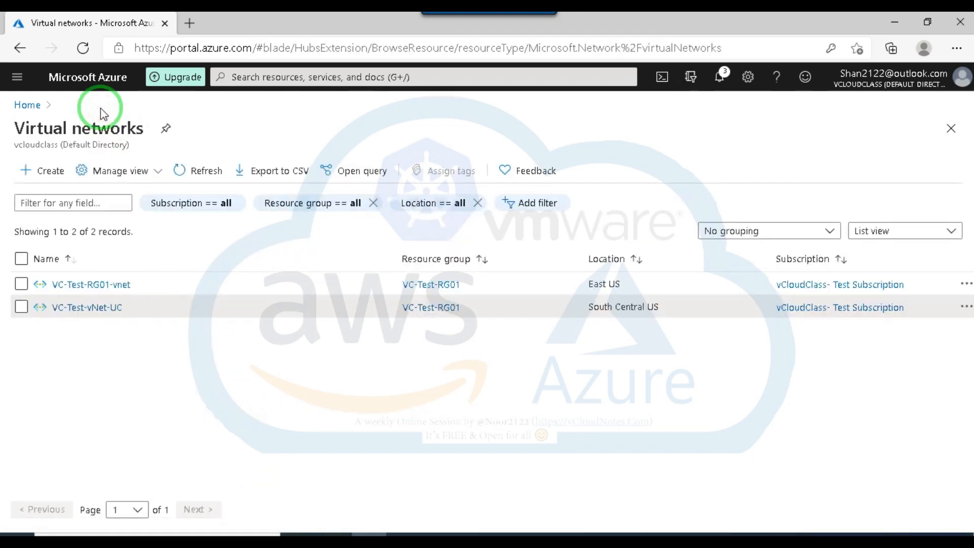
Search the portal for "networ" and open the Network security groups service.
click(272, 76)
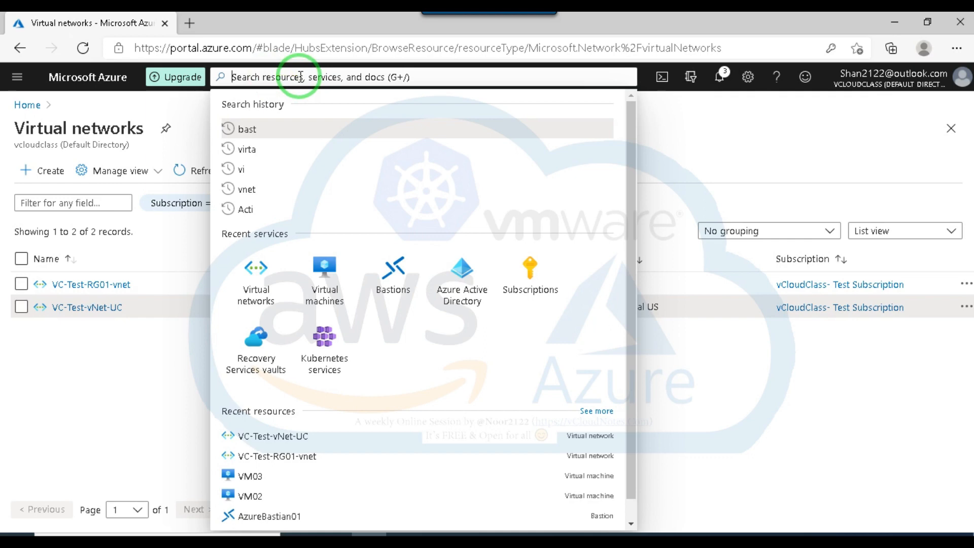
text(networ)
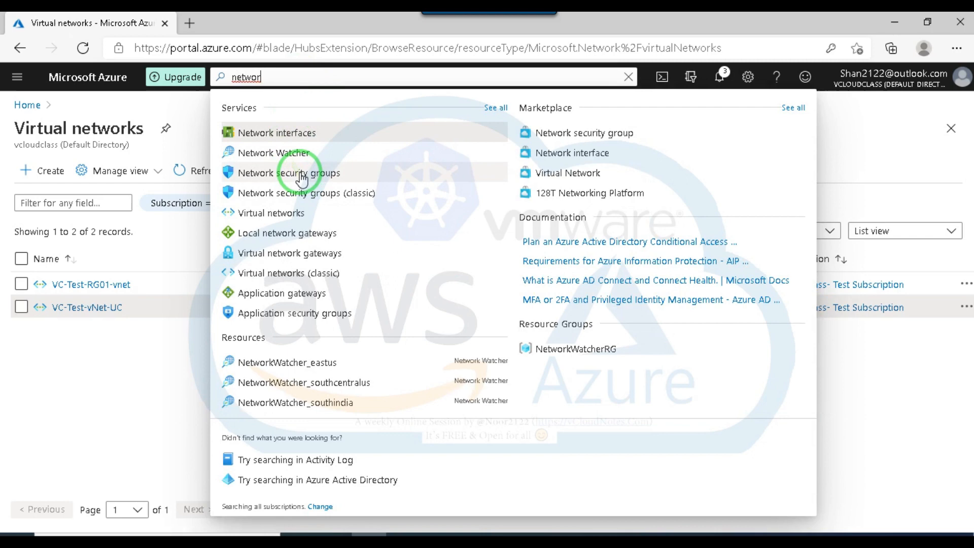
click(300, 173)
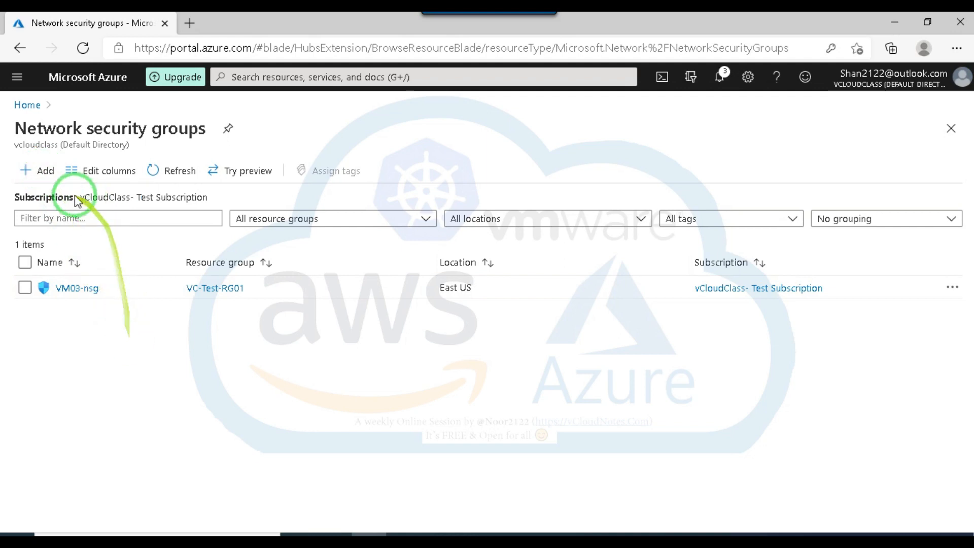
click(44, 173)
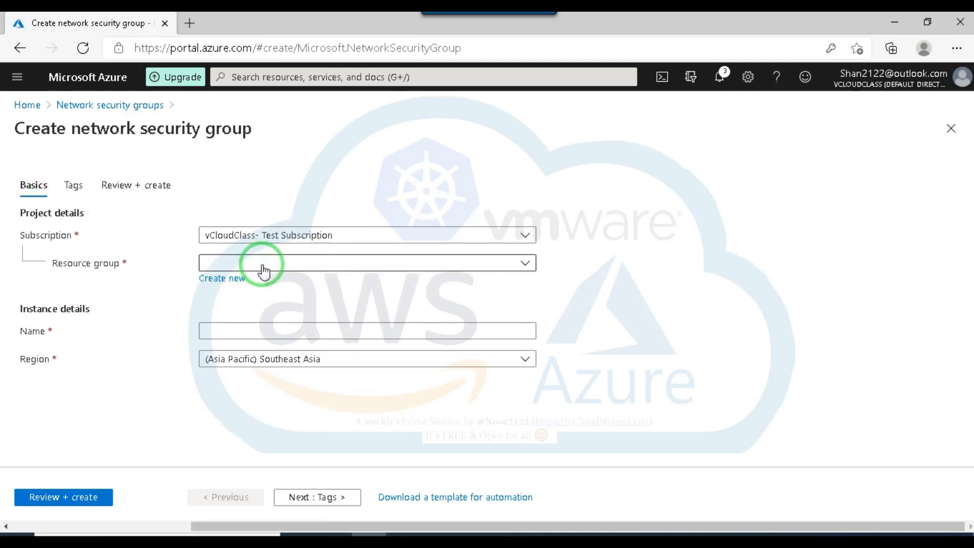
click(271, 263)
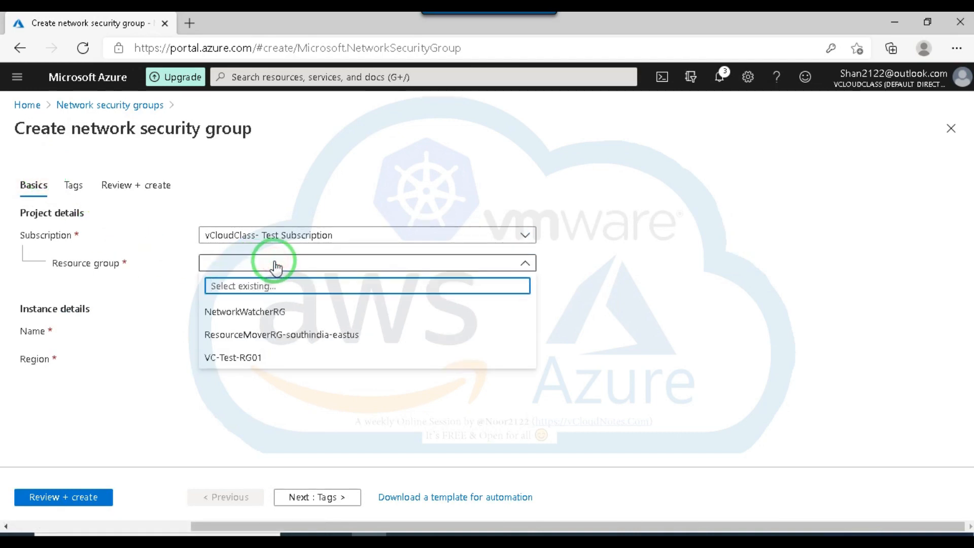
click(110, 105)
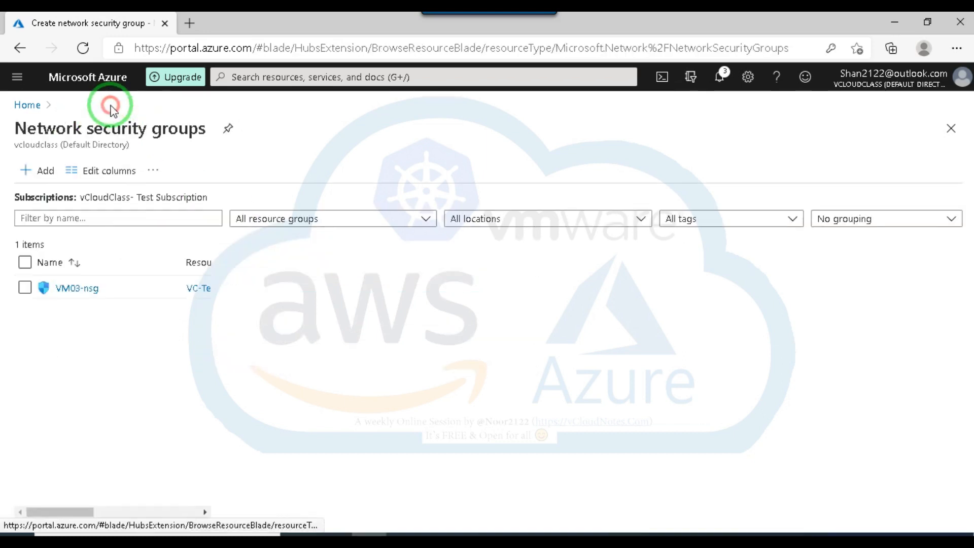
Start a new network security group named Test-NSG in resource group VC-Test-RG01.
click(45, 172)
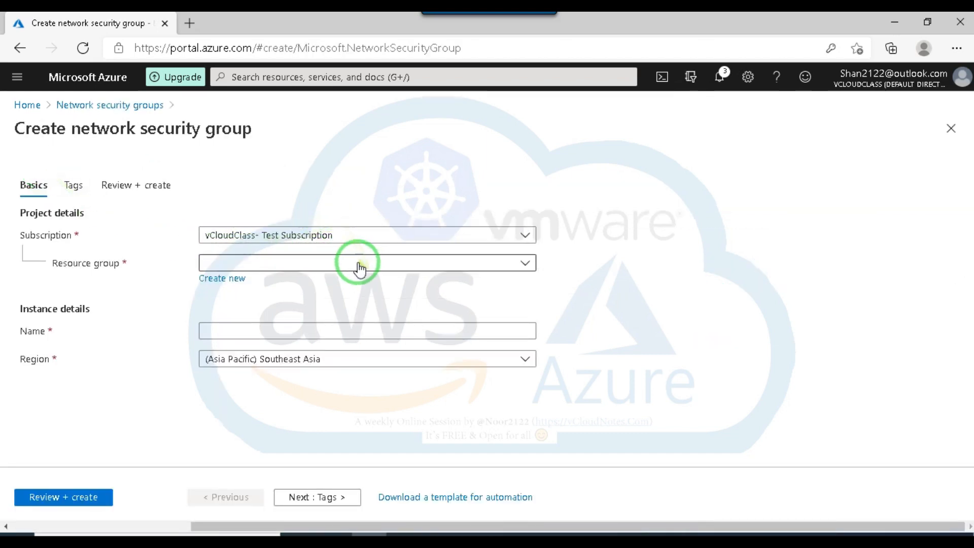
click(359, 264)
click(241, 358)
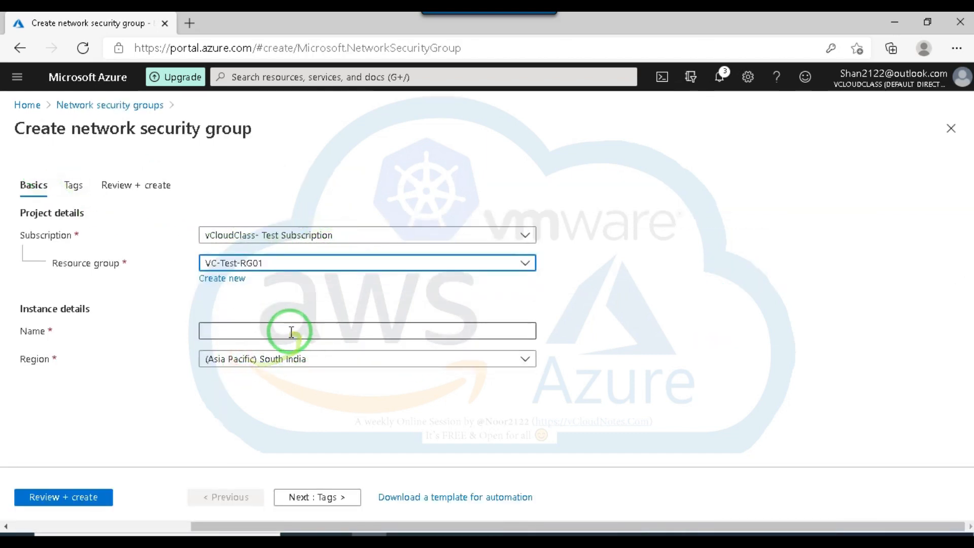
click(291, 332)
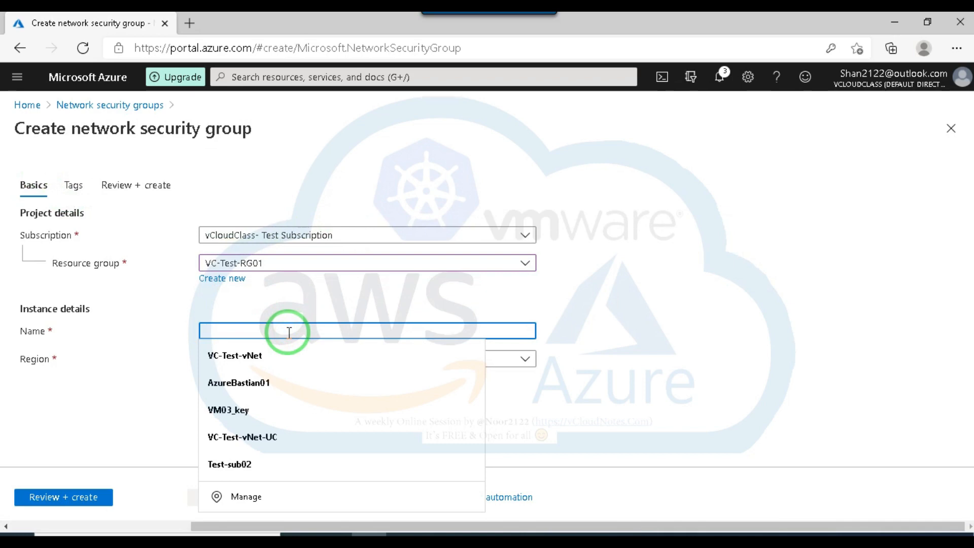
text(Test-)
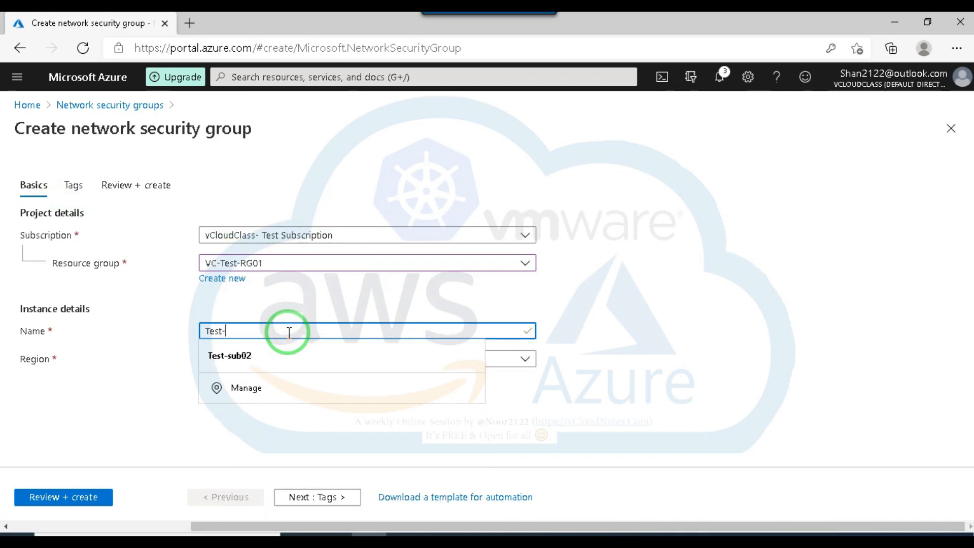
text(NSG)
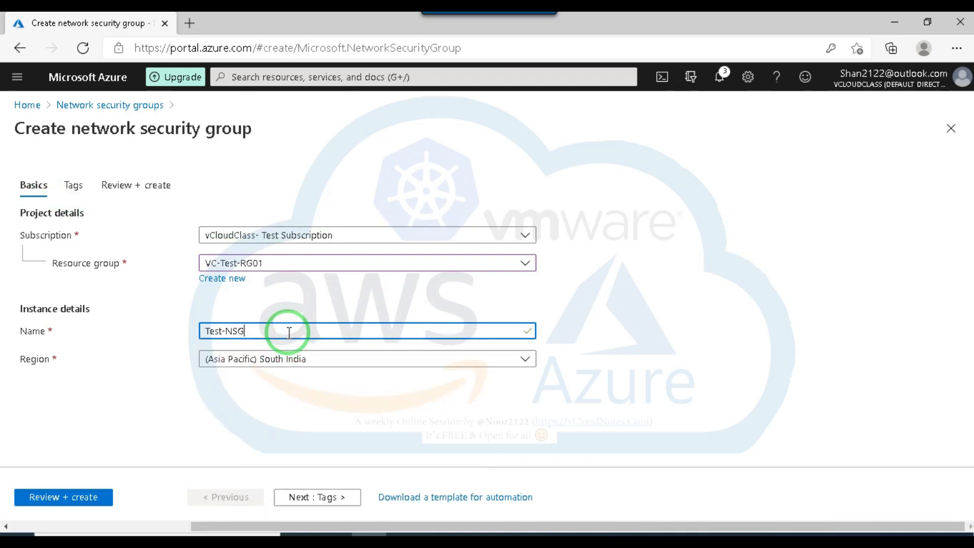
Review and create Test-NSG without tags, and open the deployed resource.
click(319, 497)
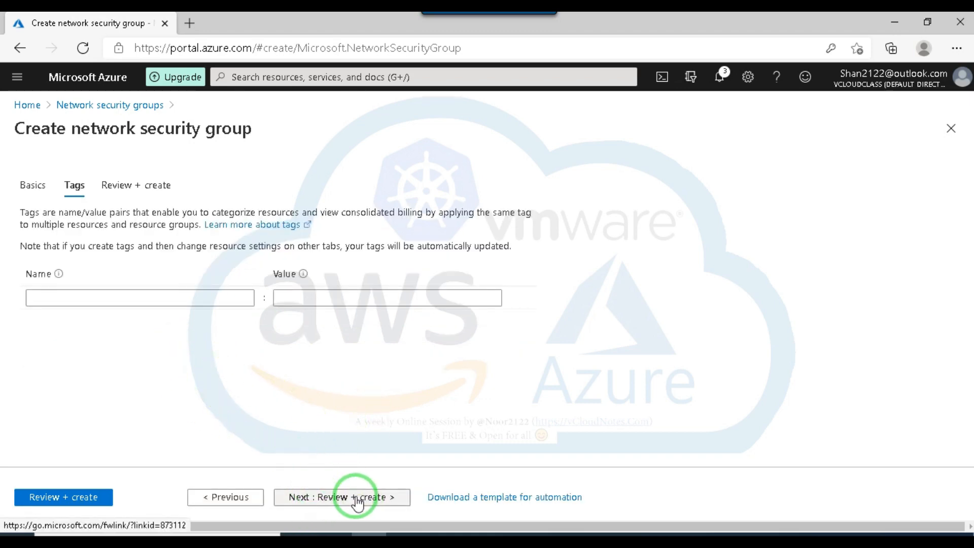
click(357, 499)
click(31, 502)
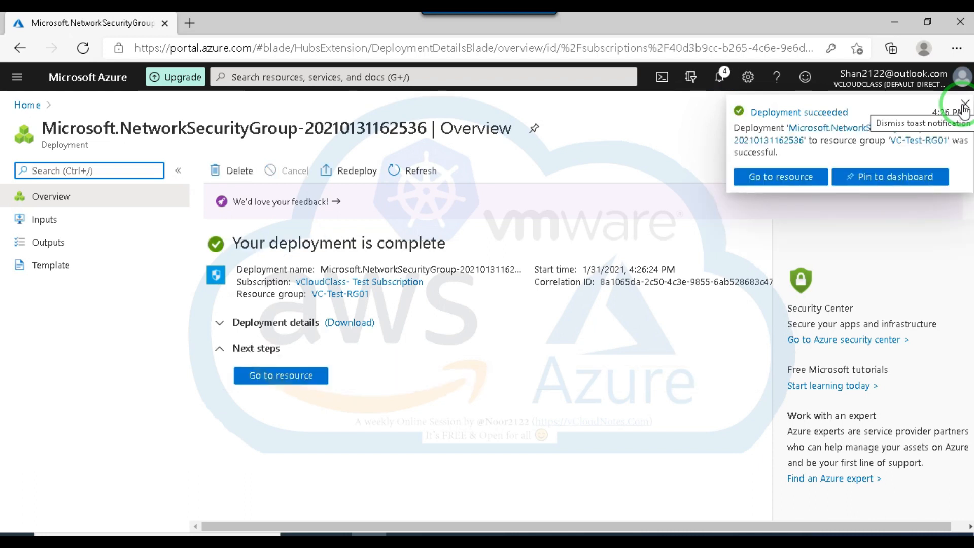
click(964, 106)
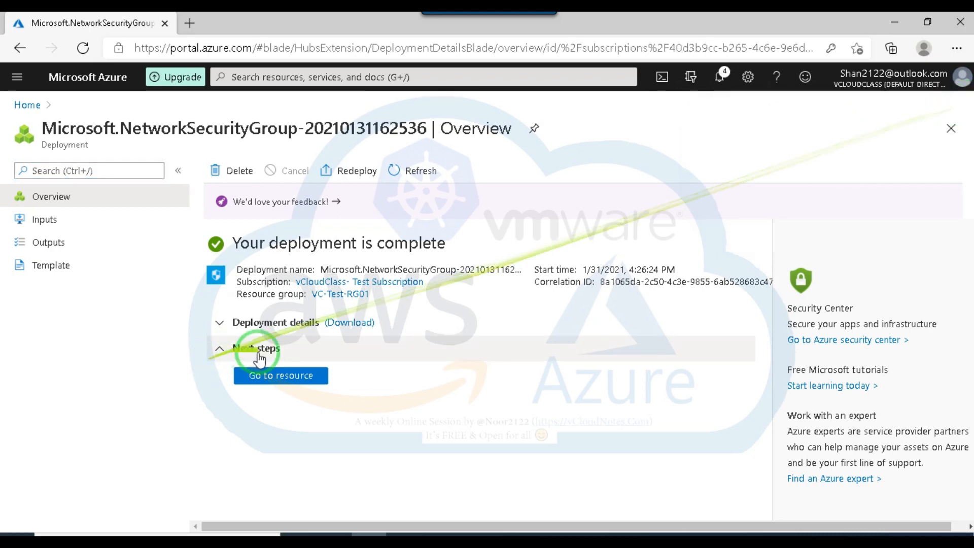
click(296, 377)
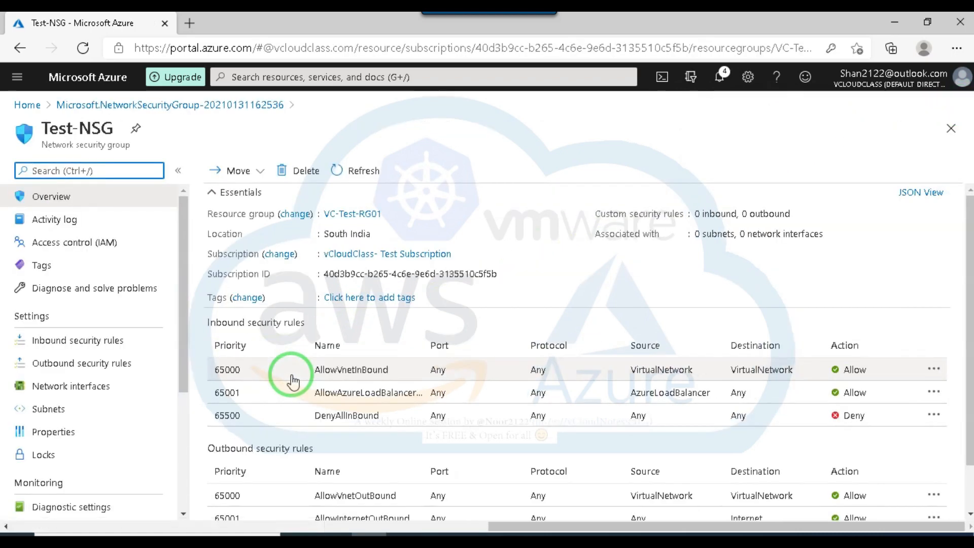
Examine Test-NSG's default inbound and outbound rules, checking the session agenda in the Facebook post in between.
scroll(492, 345, down, 1)
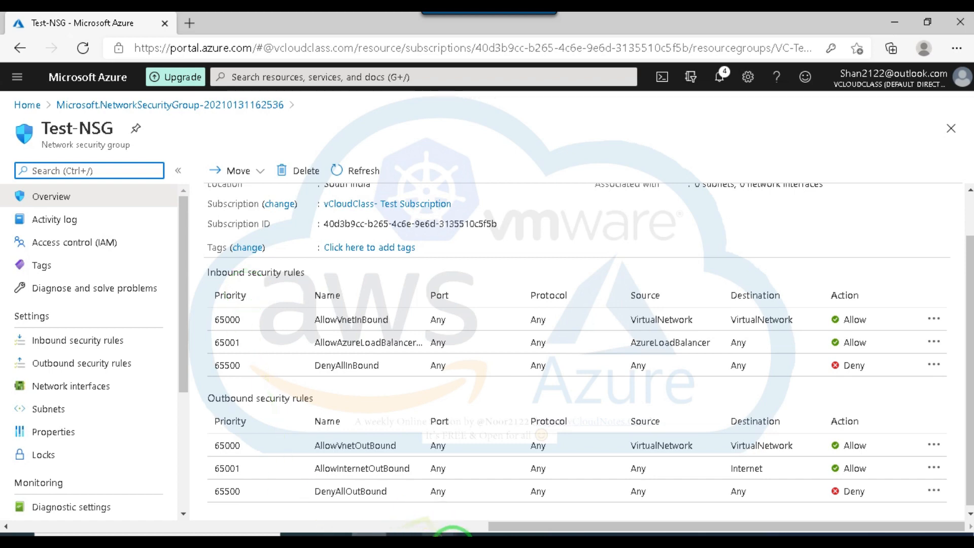
click(439, 534)
click(385, 497)
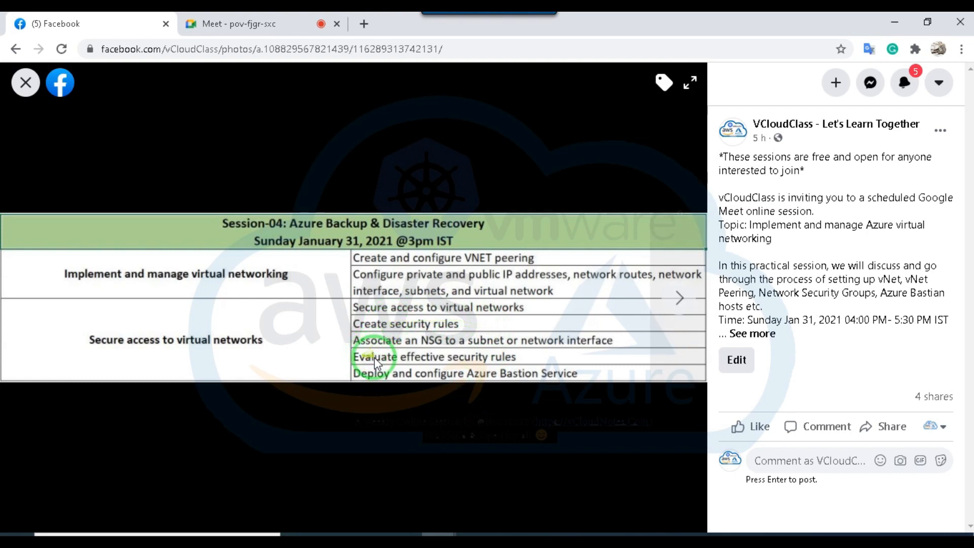
click(893, 23)
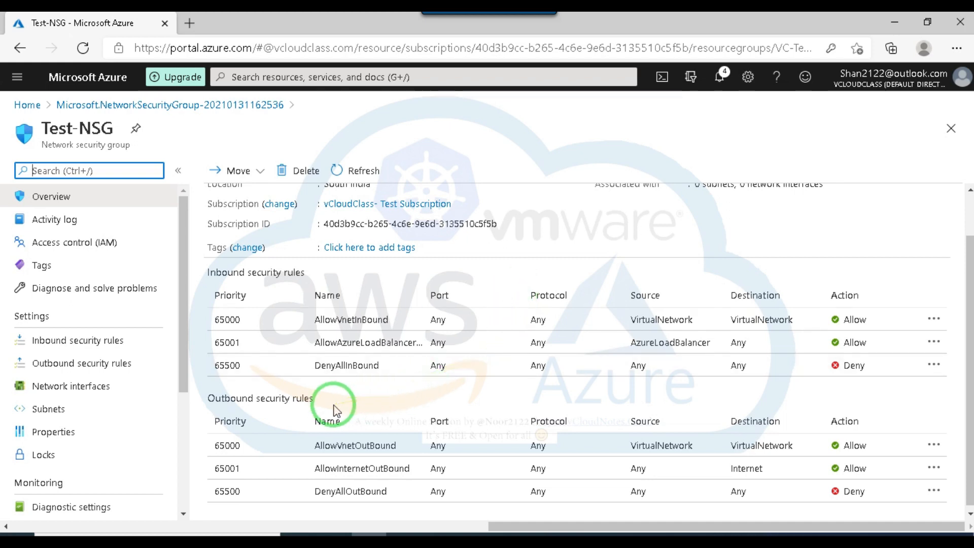
scroll(339, 453, down, 1)
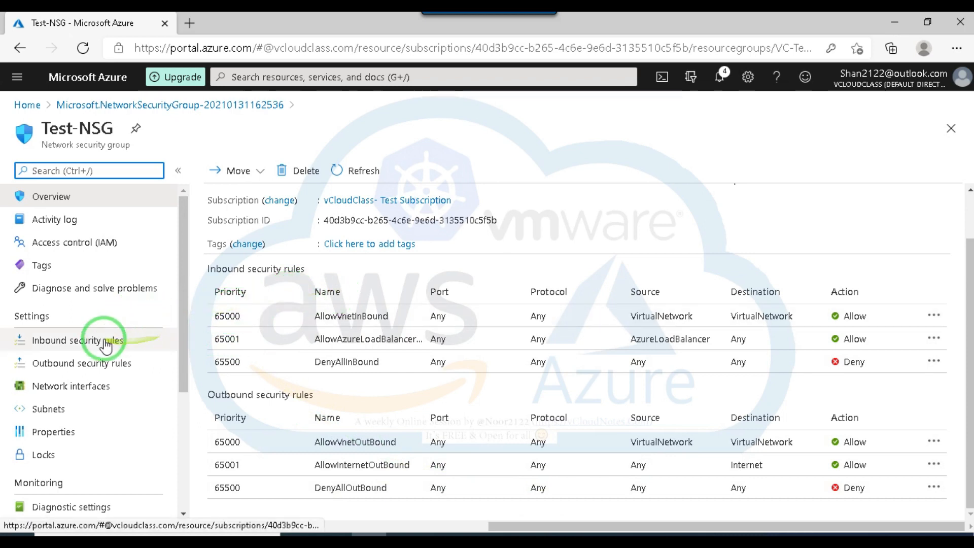
Open Test-NSG's inbound security rules and try a new rule with IP Addresses as the source.
click(87, 344)
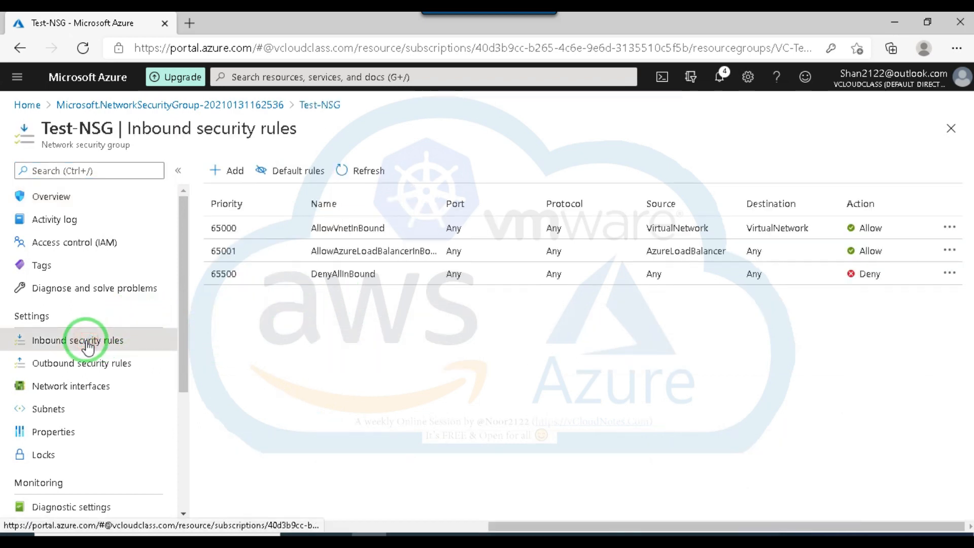
click(235, 173)
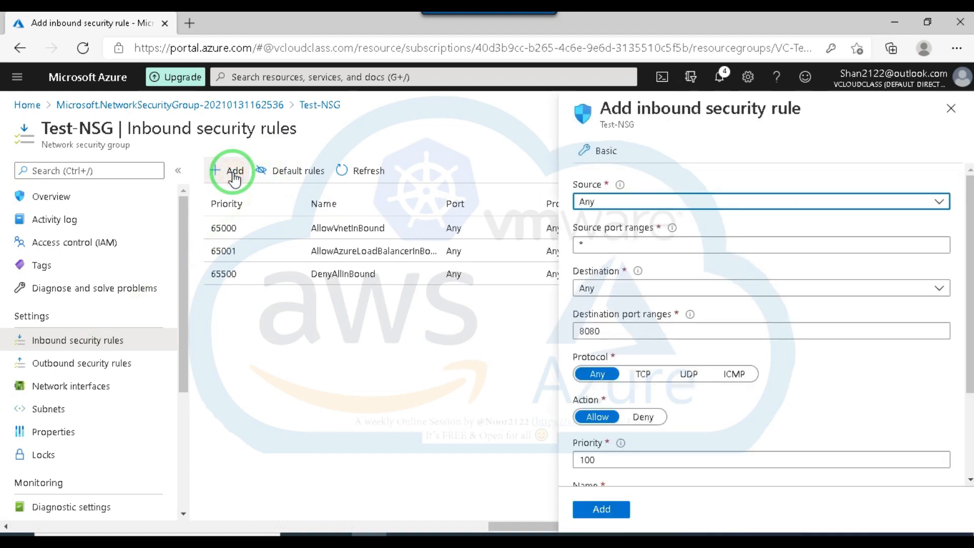
click(643, 208)
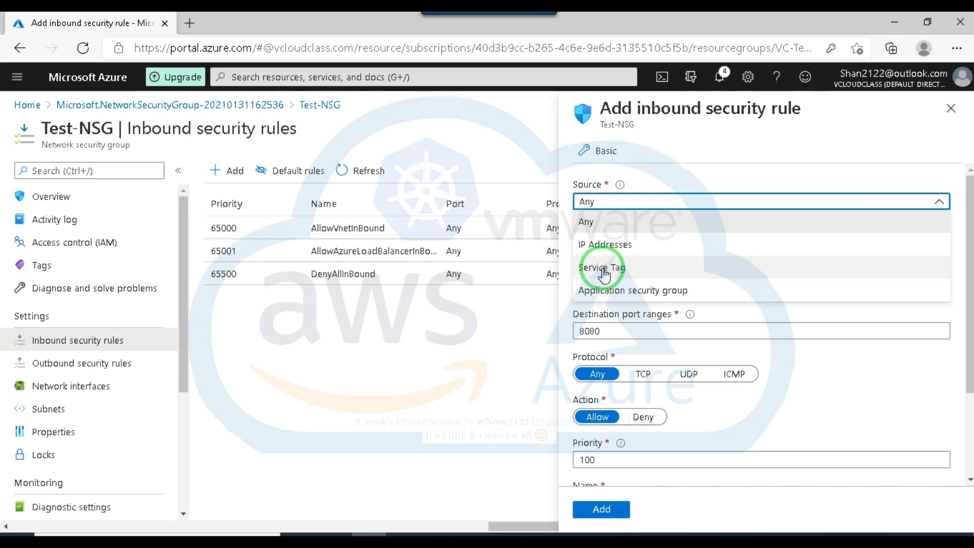
click(626, 201)
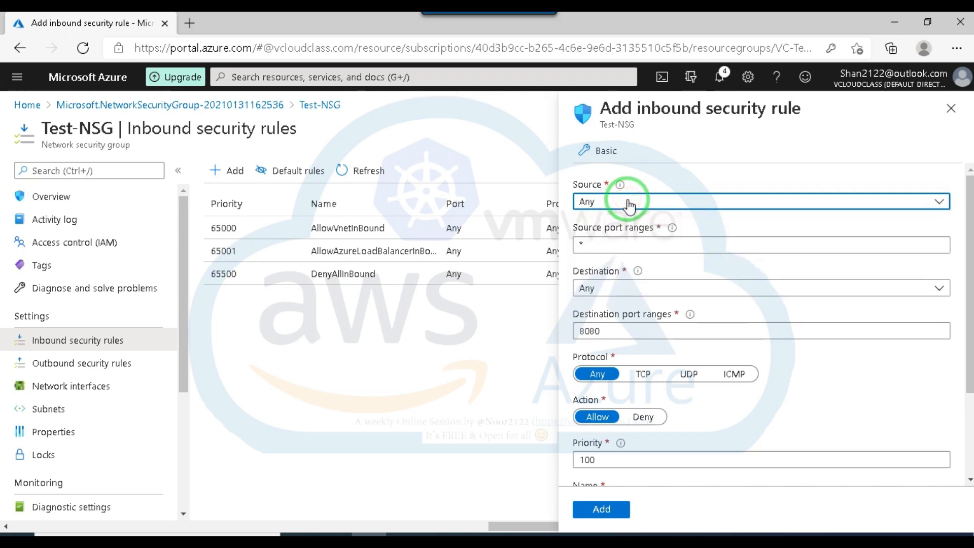
click(628, 202)
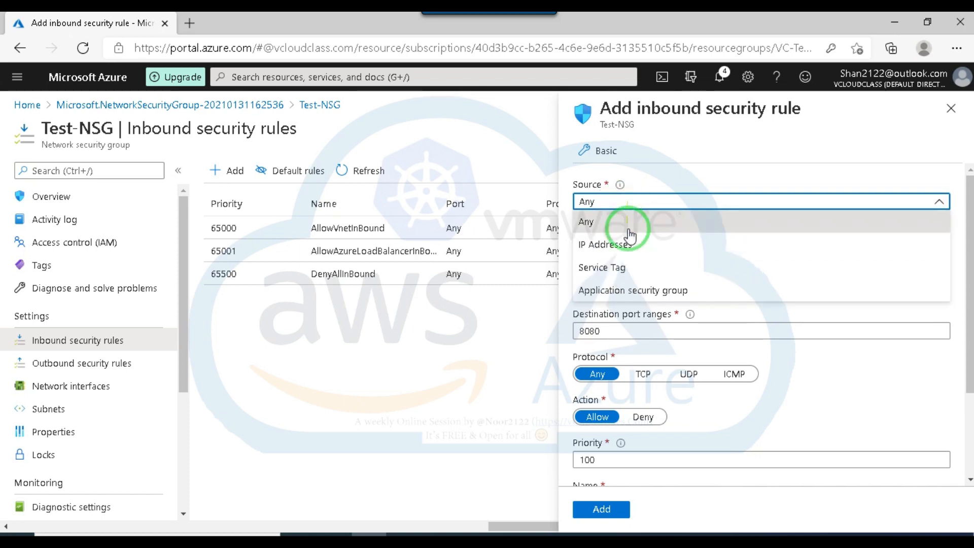
click(629, 249)
click(585, 245)
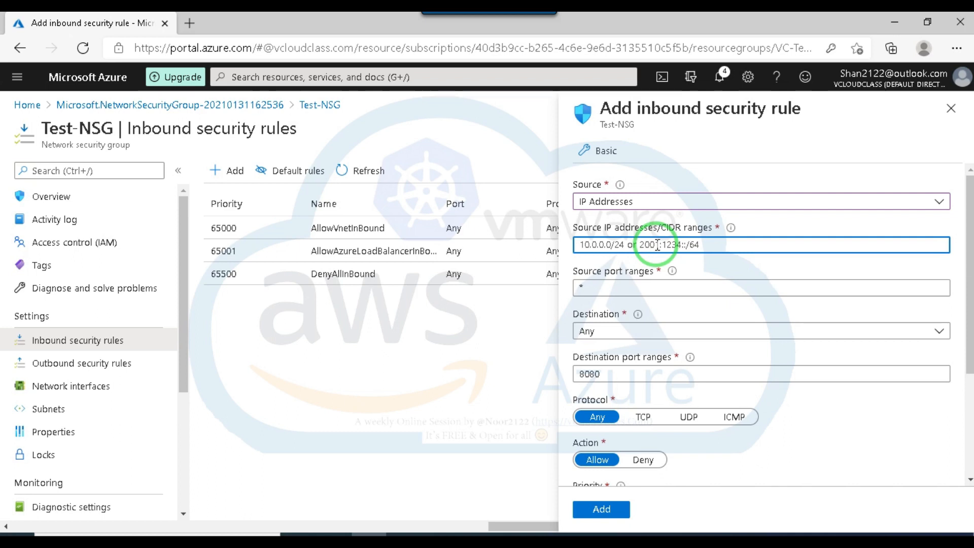
click(616, 244)
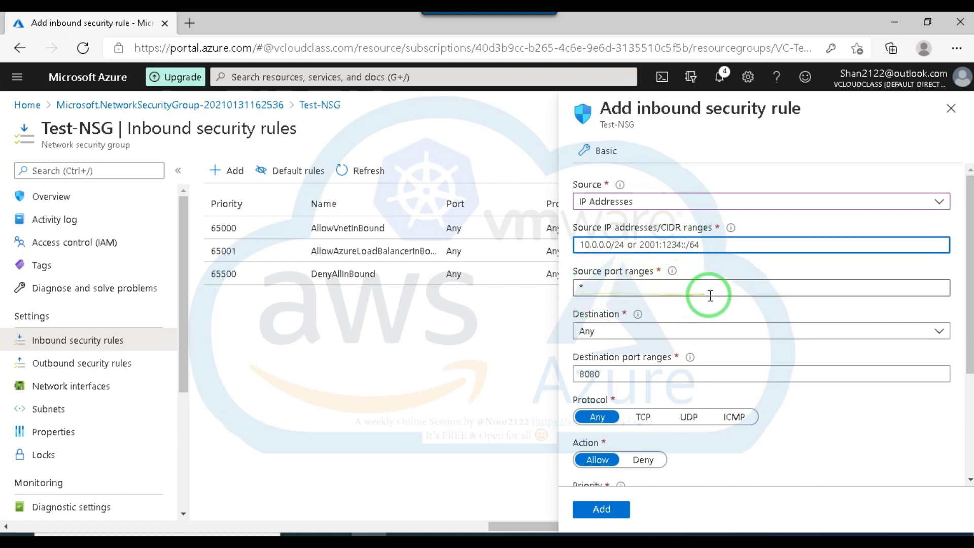
Try VirtualNetwork as the inbound rule's destination, check its priority, and discard the rule.
scroll(710, 295, down, 1)
click(641, 282)
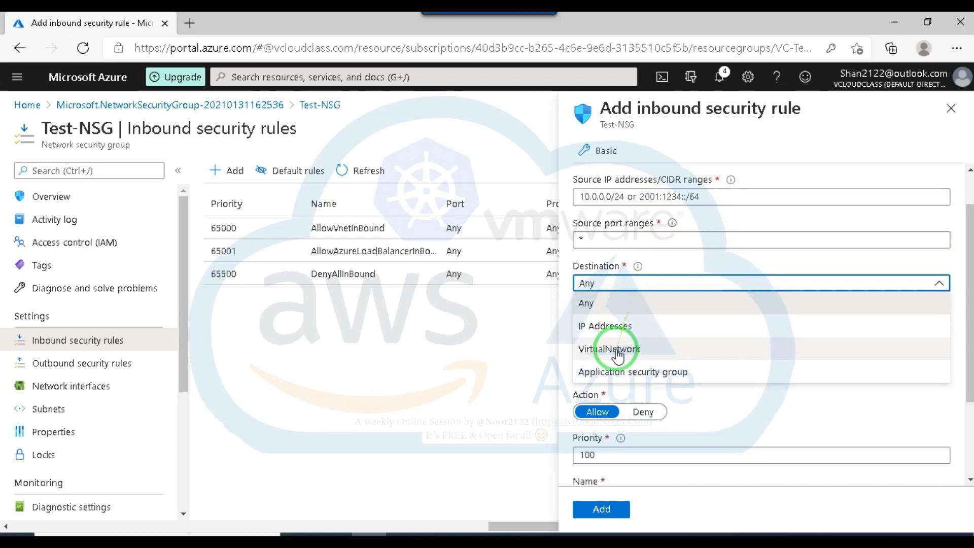
click(617, 350)
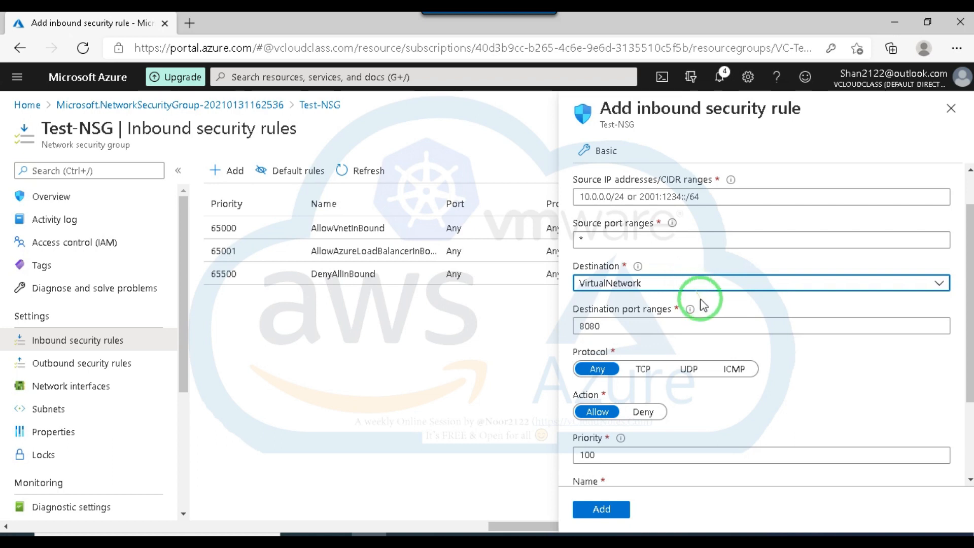
scroll(696, 286, down, 2)
click(599, 364)
drag(599, 364, 569, 364)
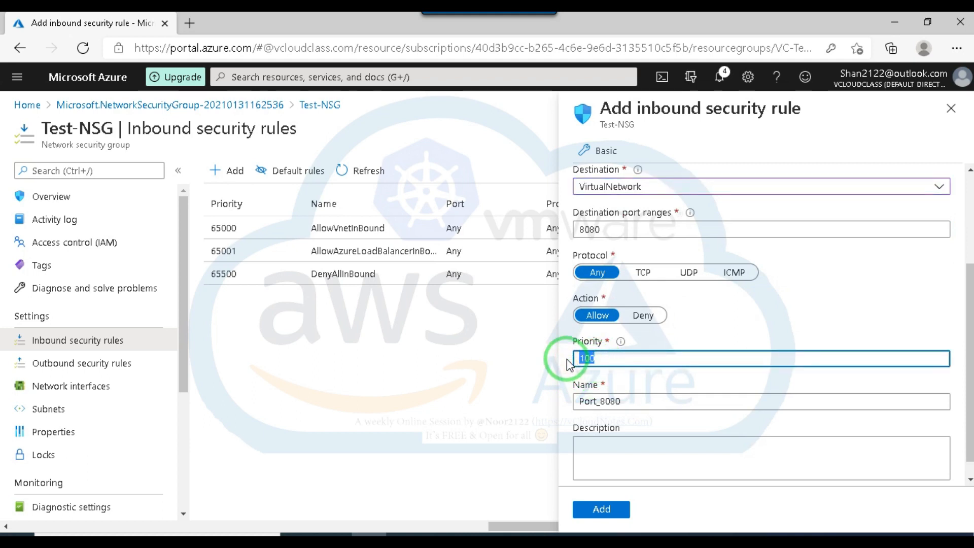
scroll(753, 373, up, 3)
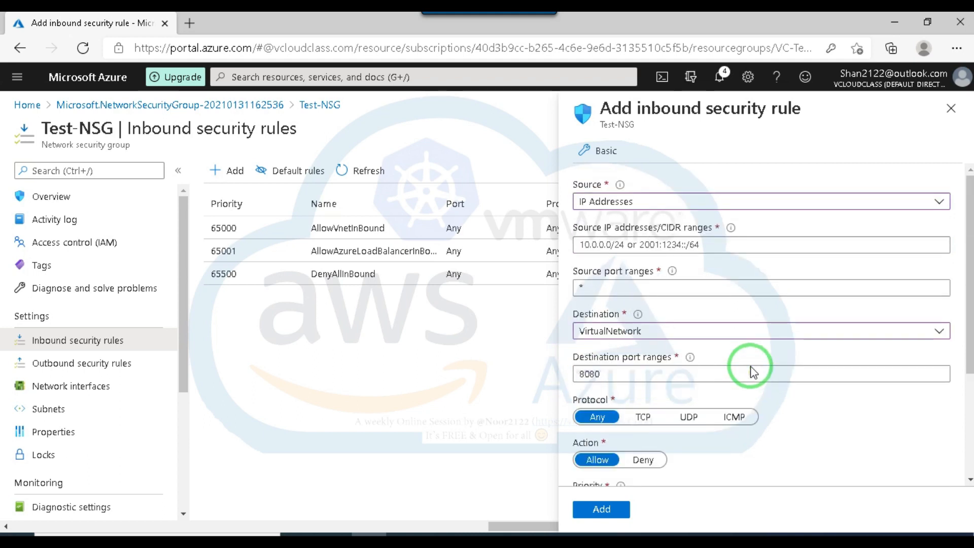
mouse_move(903, 215)
mouse_down()
mouse_move(871, 235)
mouse_move(800, 331)
mouse_up()
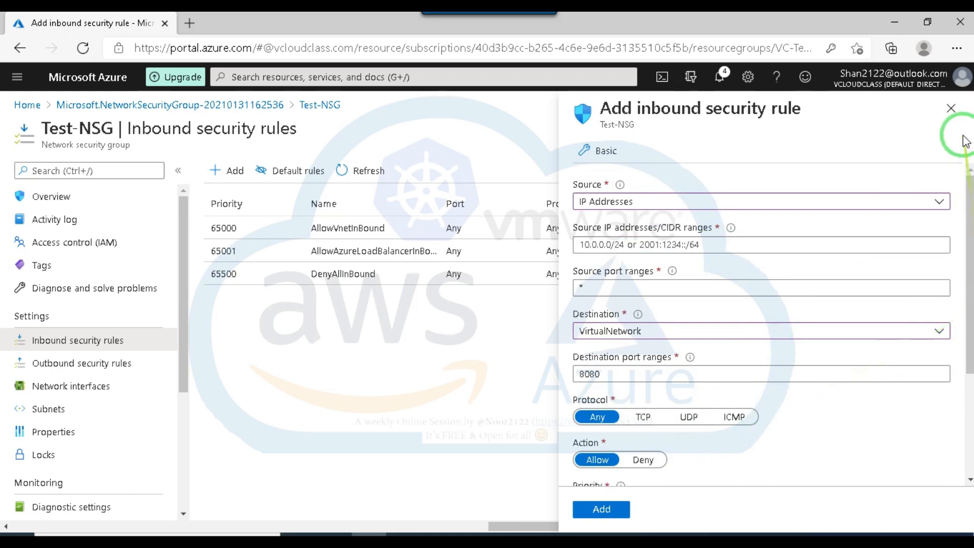
click(951, 111)
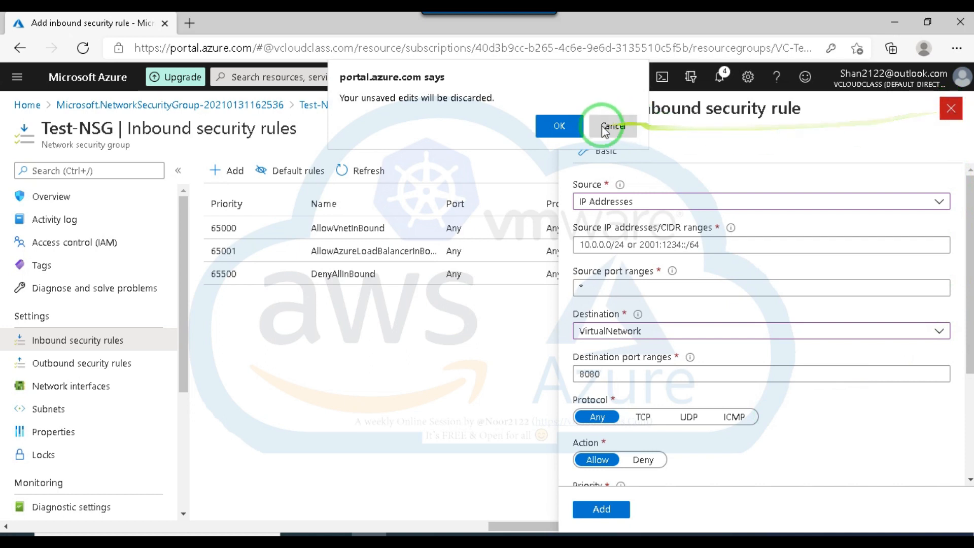
click(558, 125)
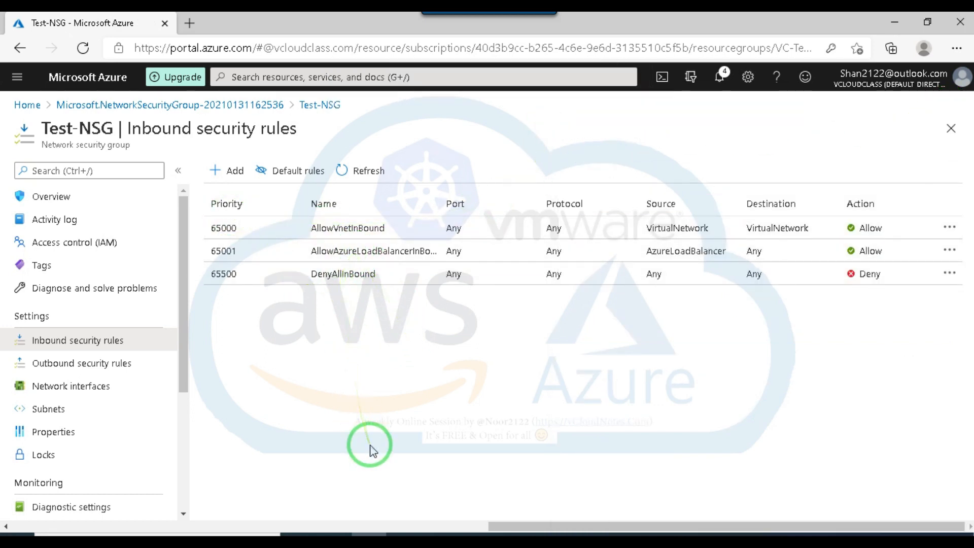
Examine the subnets and network interfaces associated with Test-NSG.
click(185, 337)
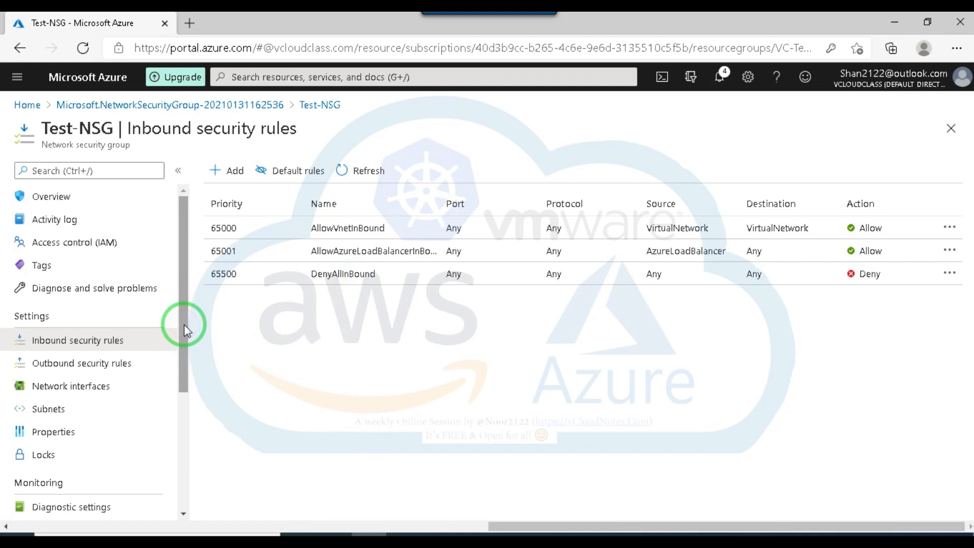
click(50, 412)
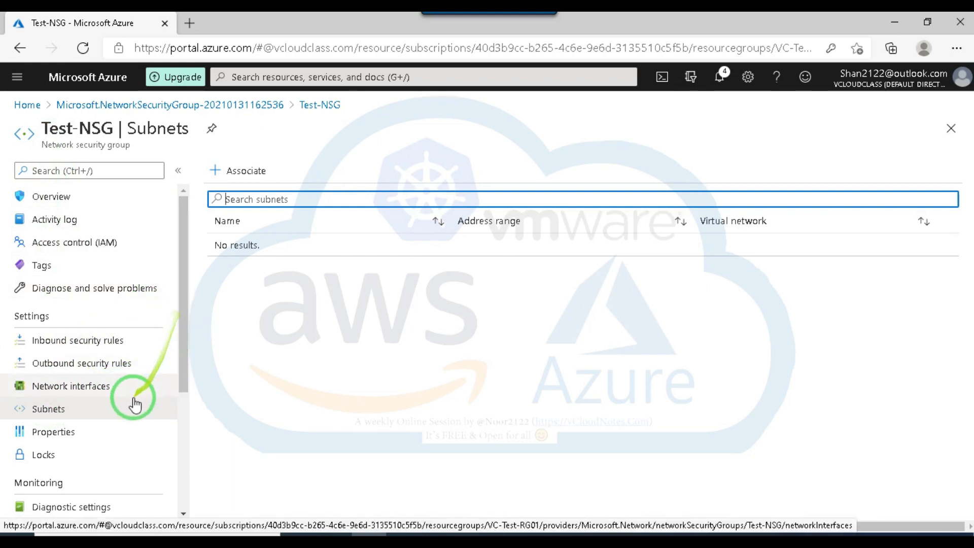
click(65, 391)
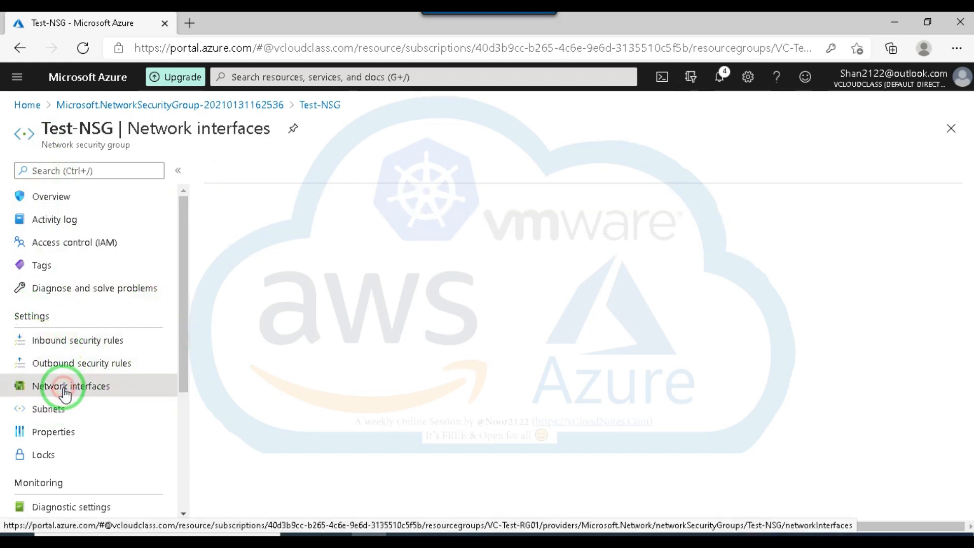
click(64, 405)
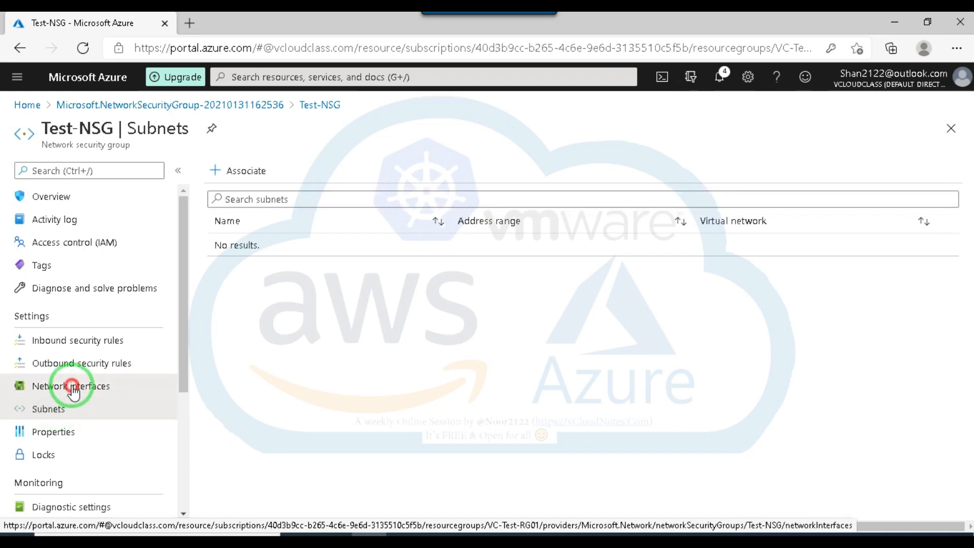
click(75, 393)
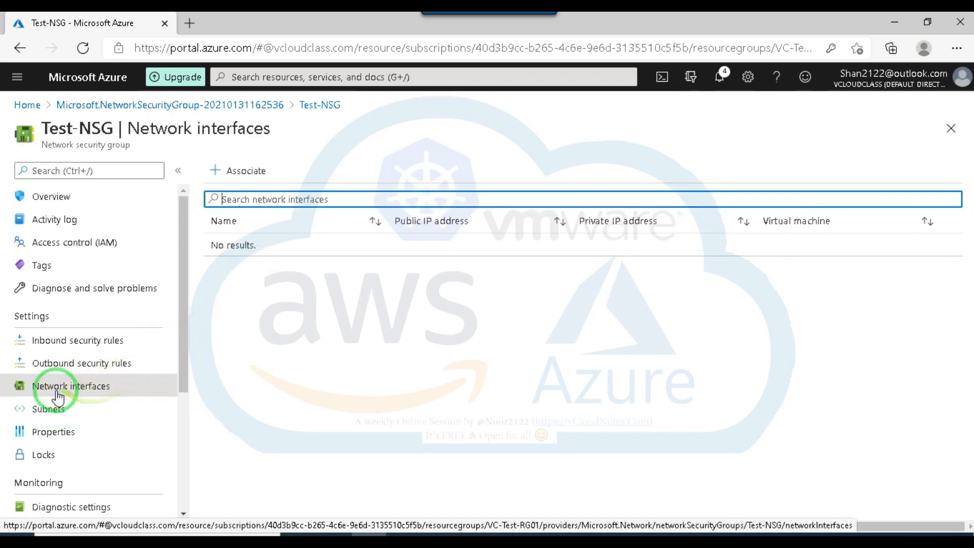
Check which network interfaces can be associated with Test-NSG, and return to its subnets.
click(254, 170)
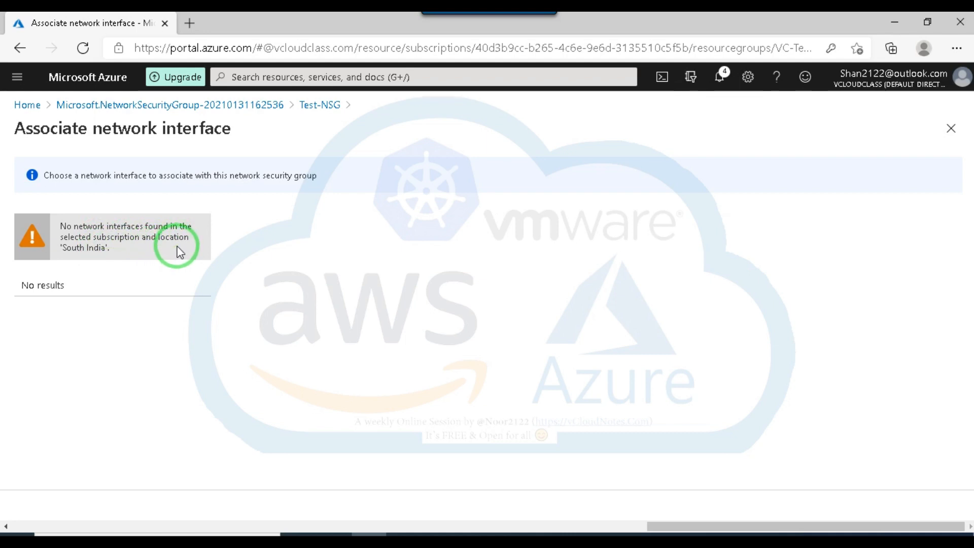
click(20, 48)
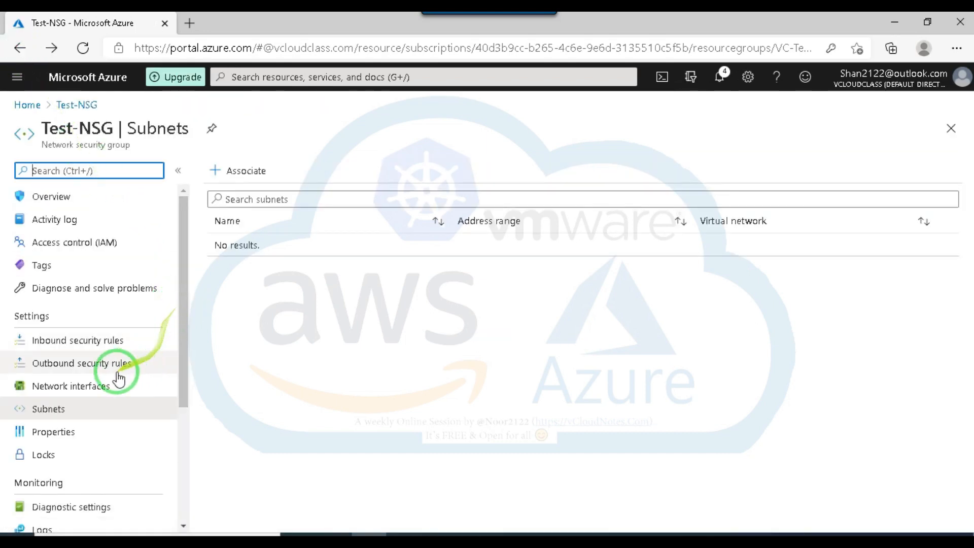
click(52, 413)
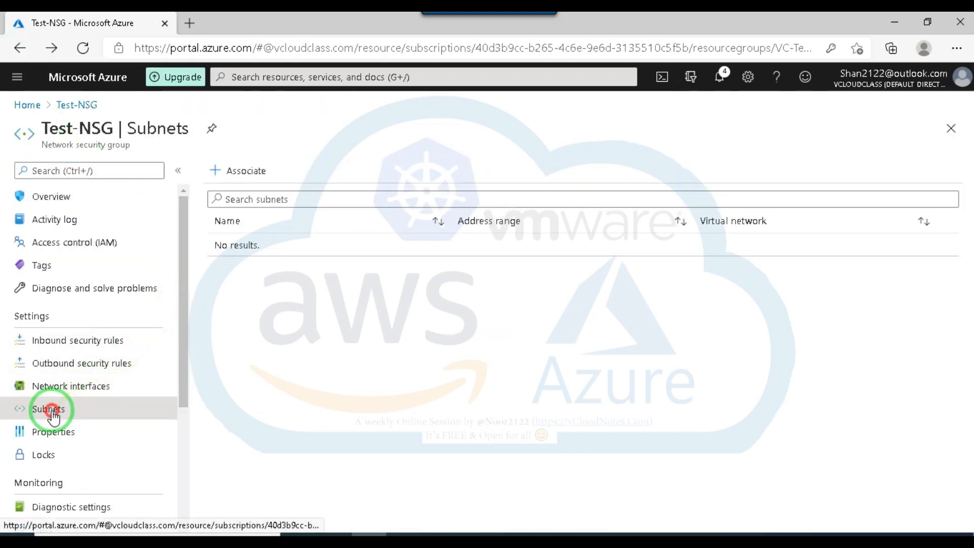
Check which virtual networks are available for associating a subnet with Test-NSG, and close the association form.
click(237, 175)
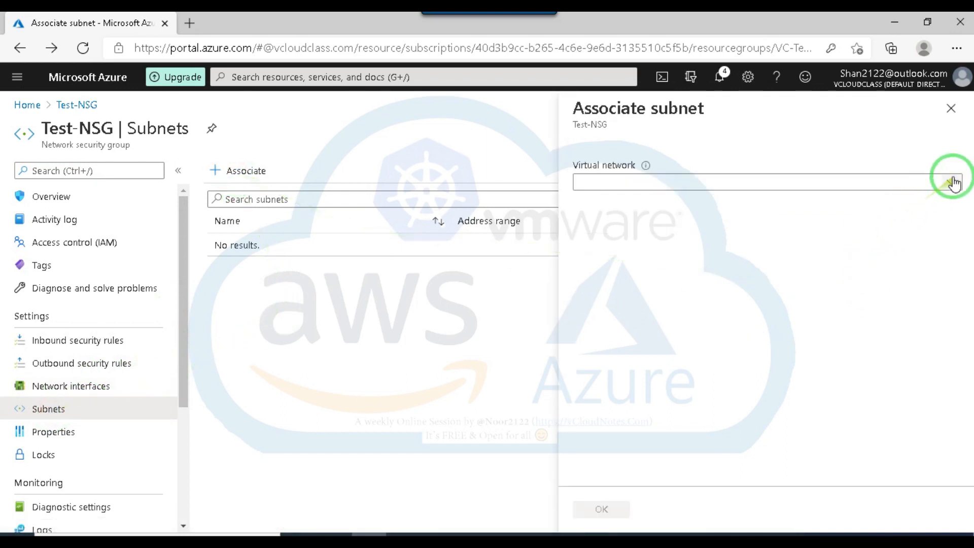
click(954, 181)
click(282, 370)
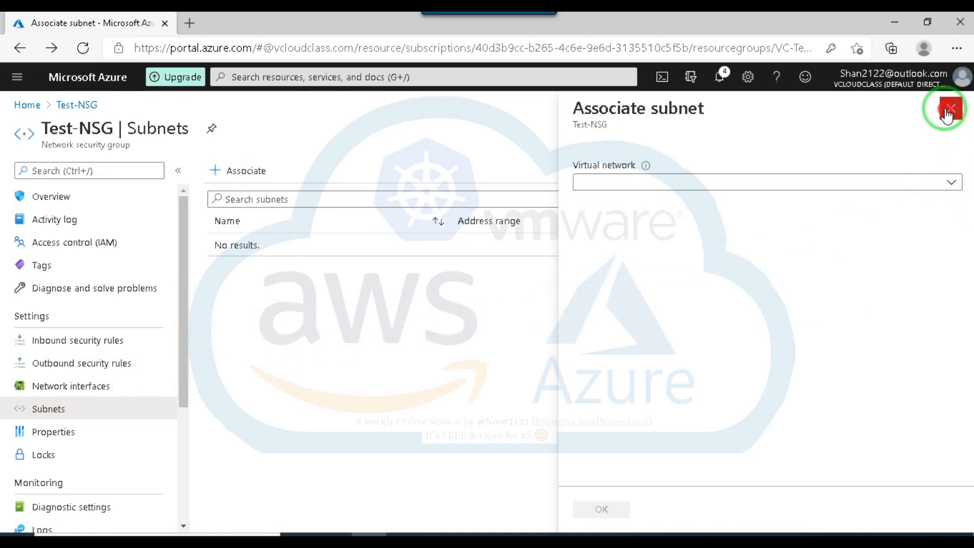
click(947, 109)
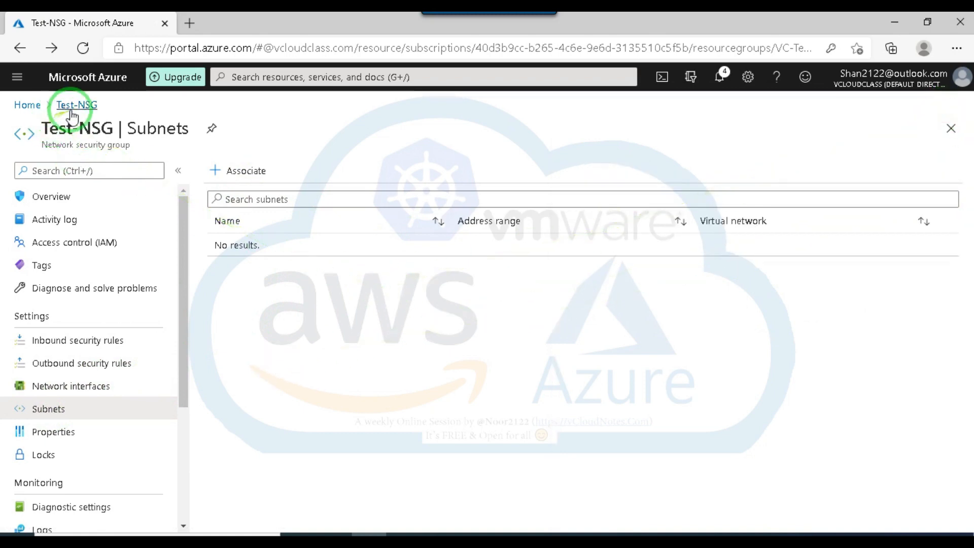
Start a new network security group in resource group VC-Test-RG01 and name it Test-NSG02.
click(28, 104)
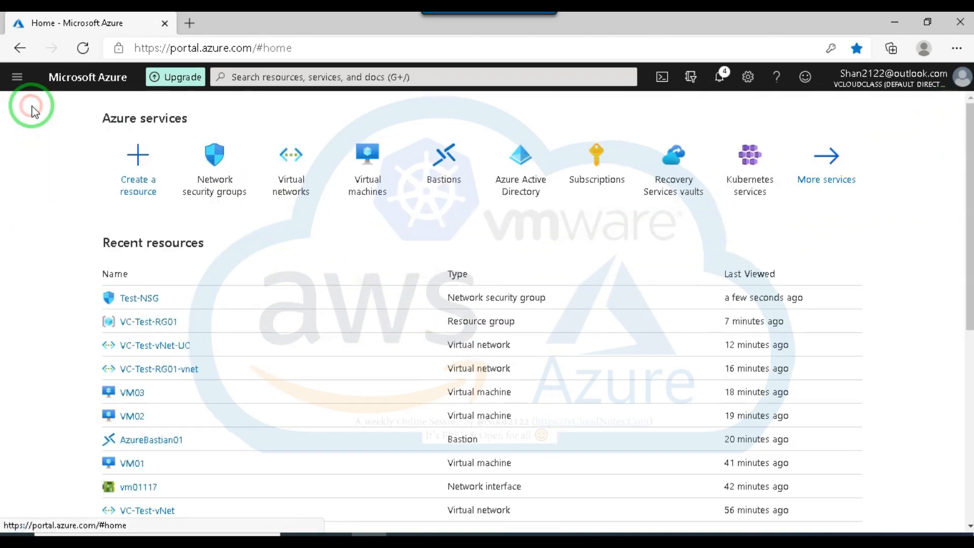
click(216, 191)
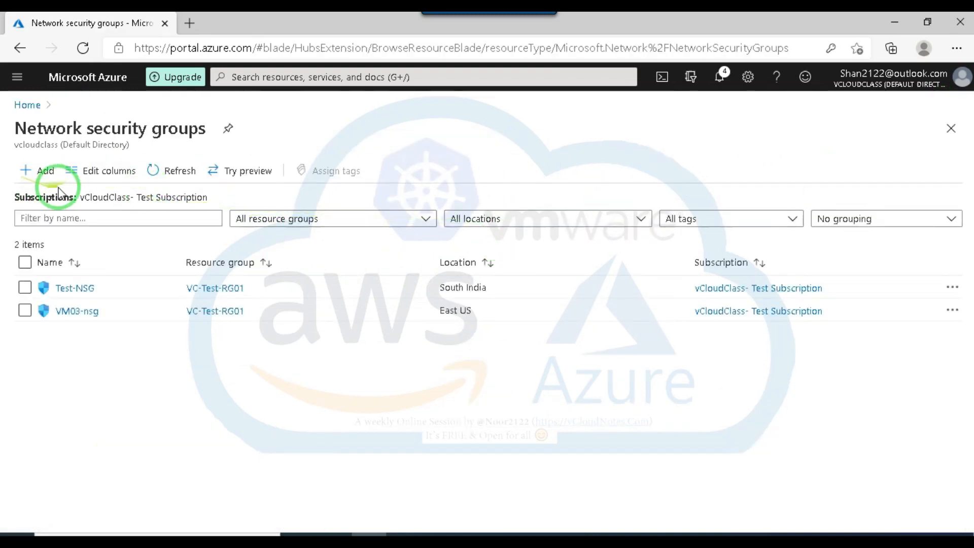
click(40, 171)
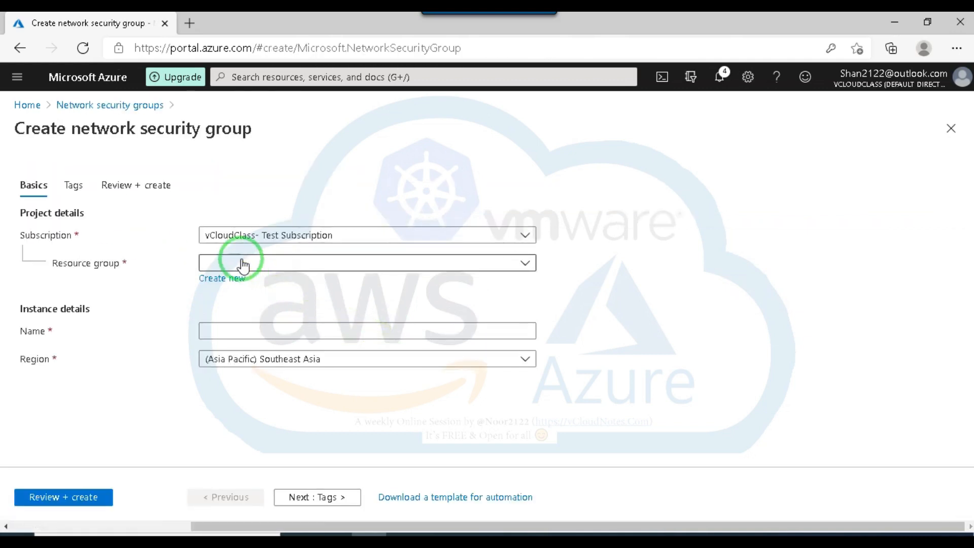
click(243, 265)
click(237, 360)
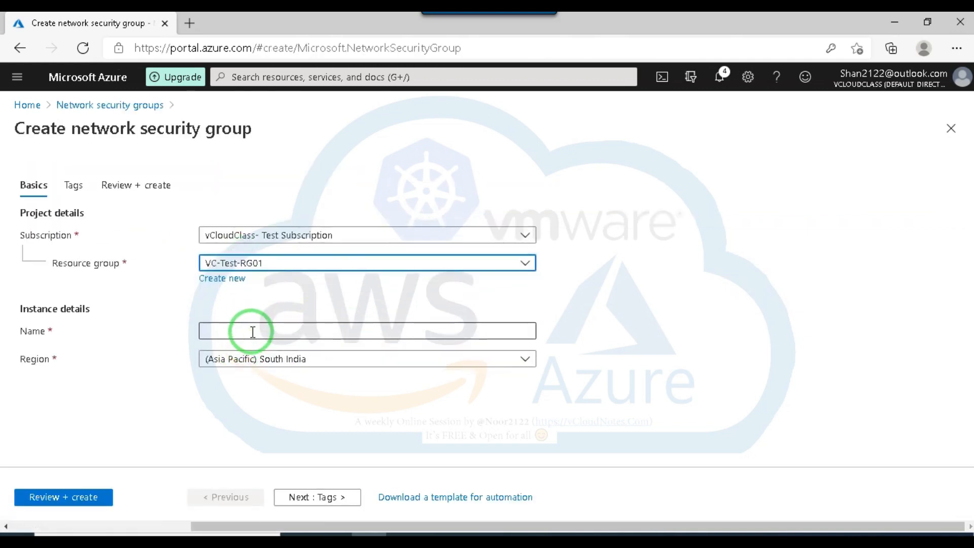
click(252, 332)
text(Test)
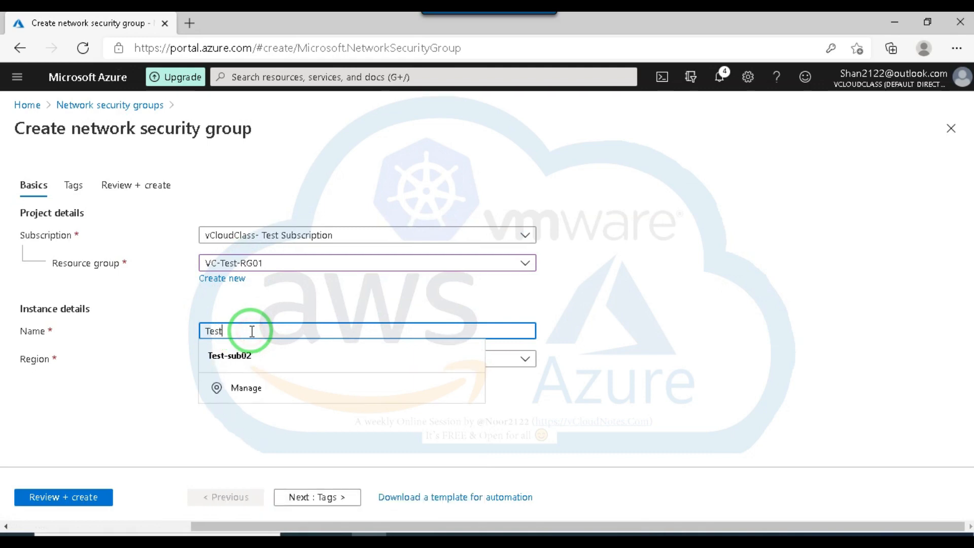
text(-NSG03)
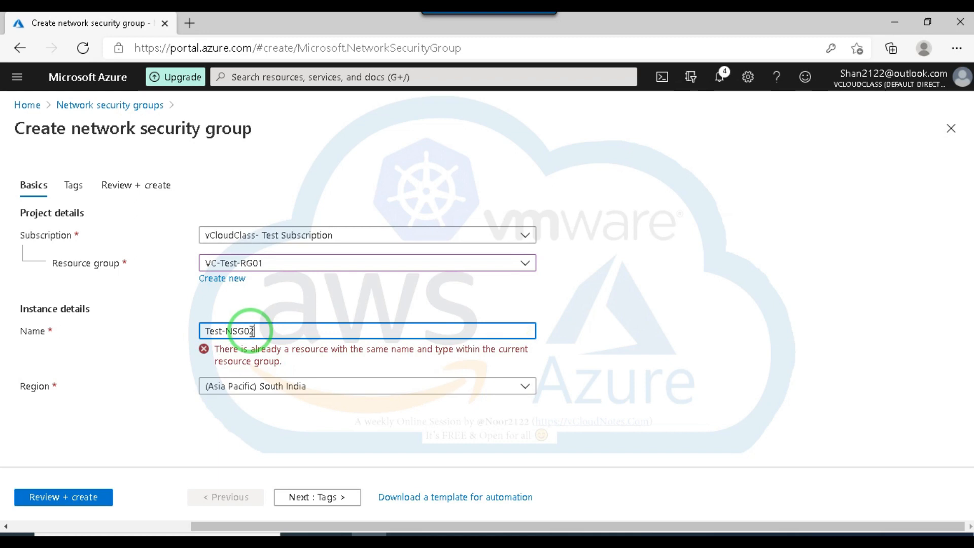
Set the new network security group's region to (US) East US, then review and create it.
click(331, 359)
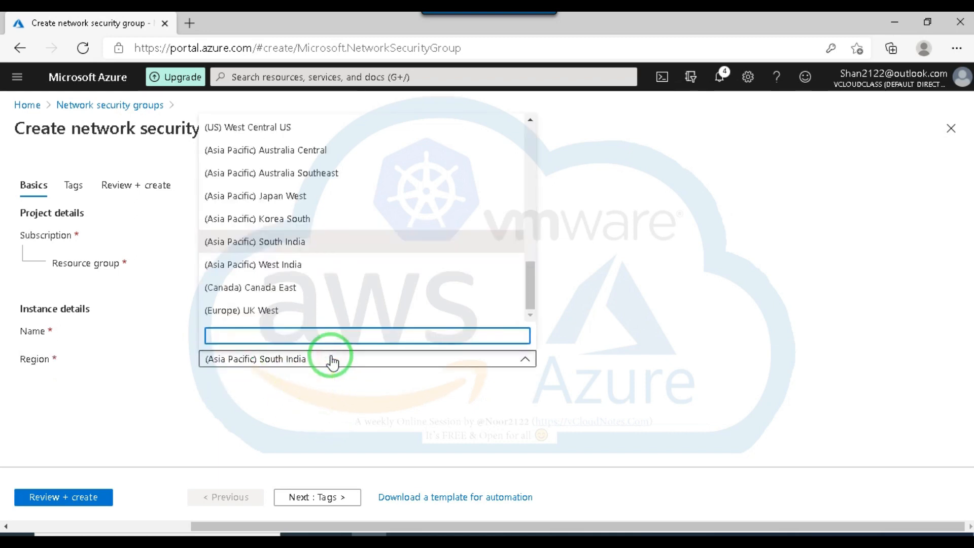
text(use)
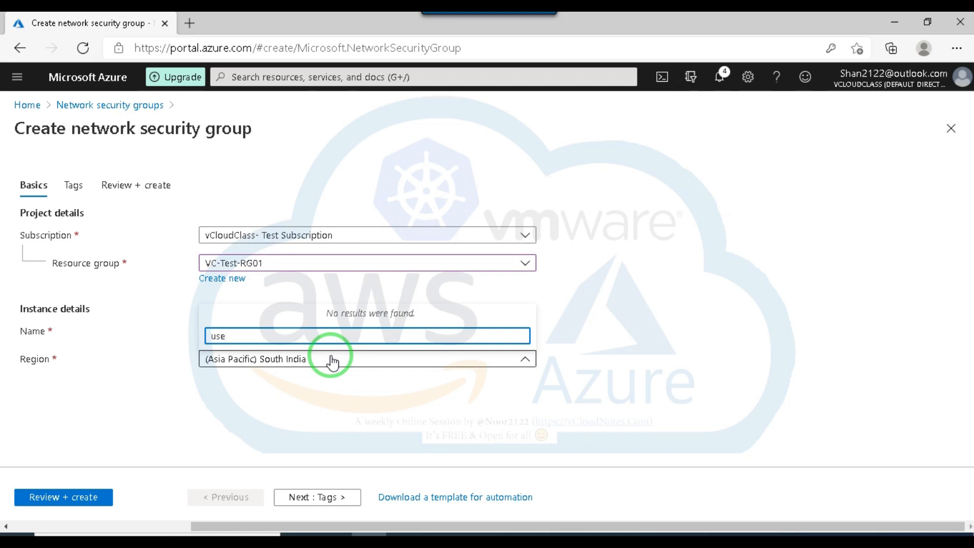
key(BackSpace)
key(BackSpace)
text(se)
key(BackSpace)
key(BackSpace)
key(BackSpace)
text(east)
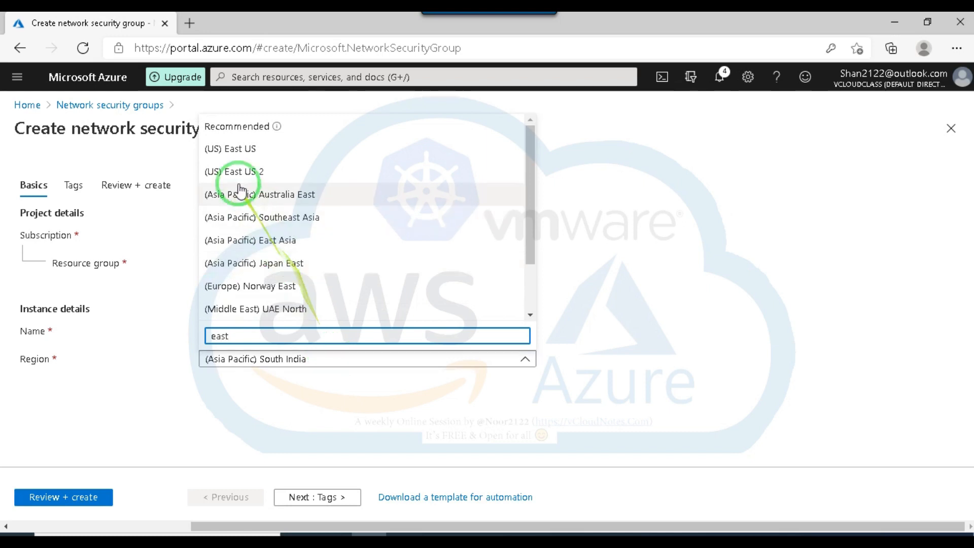
click(232, 150)
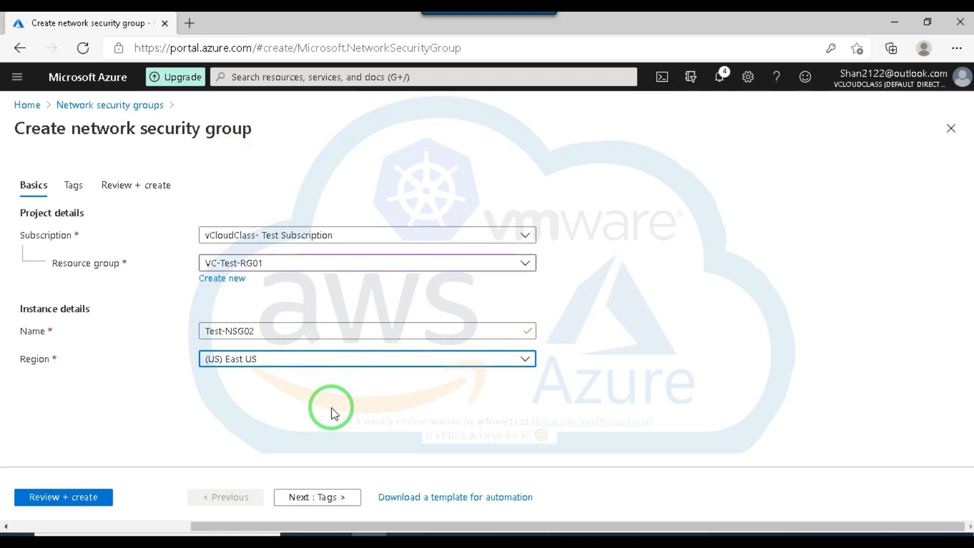
click(58, 499)
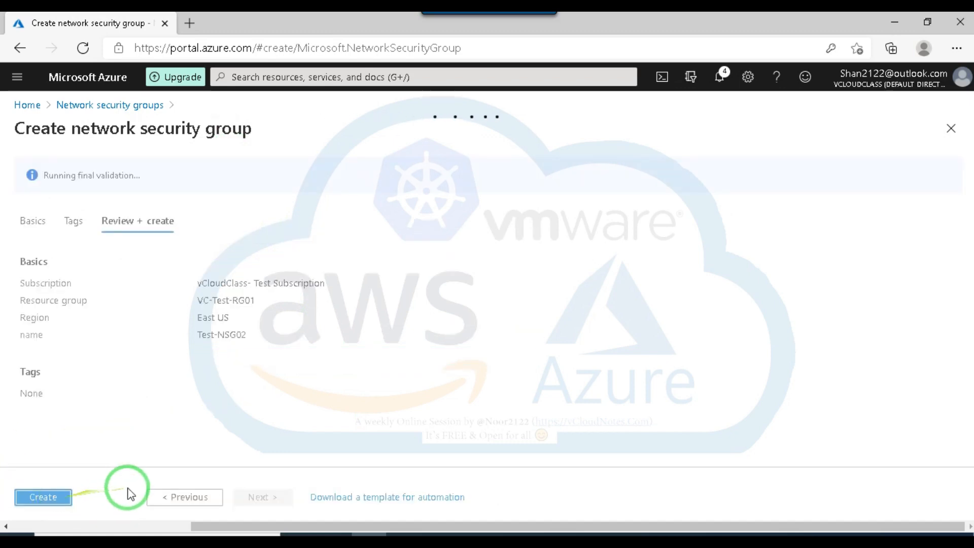
click(45, 498)
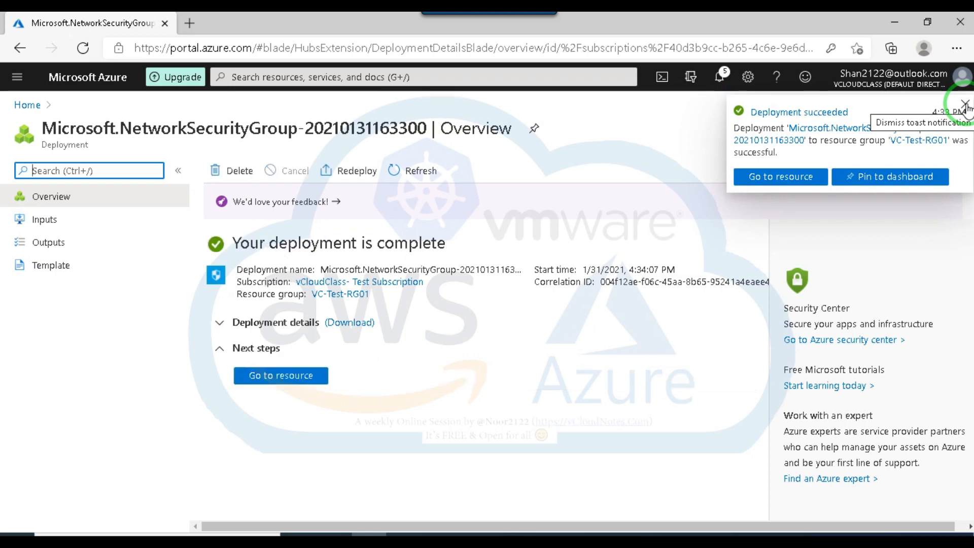
Open the deployed Test-NSG02 and check which network interfaces can be associated with it.
click(965, 107)
click(276, 379)
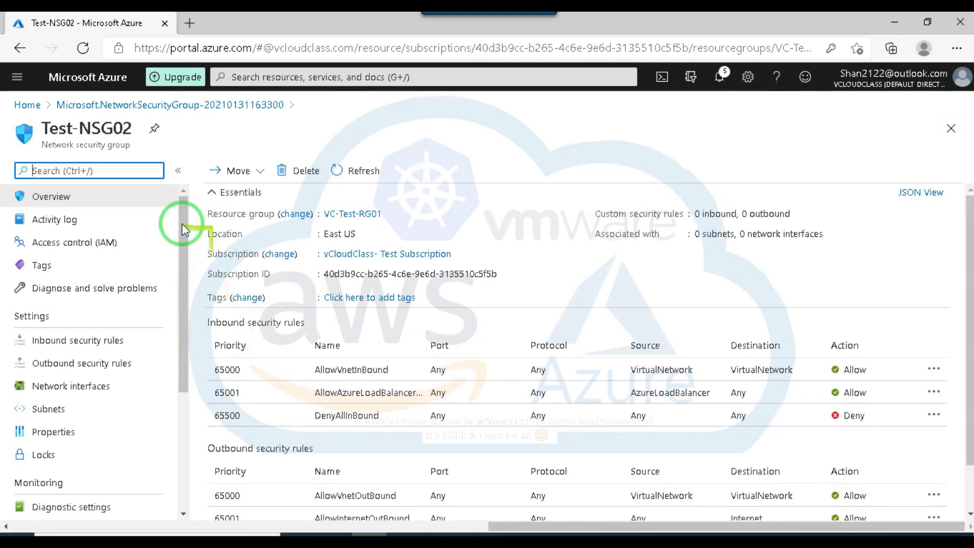
scroll(183, 334, down, 3)
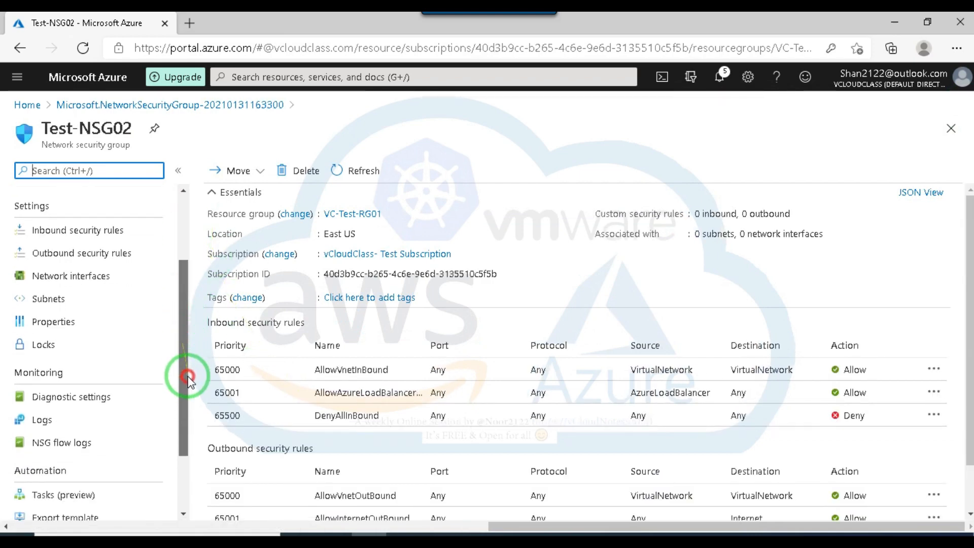
click(72, 273)
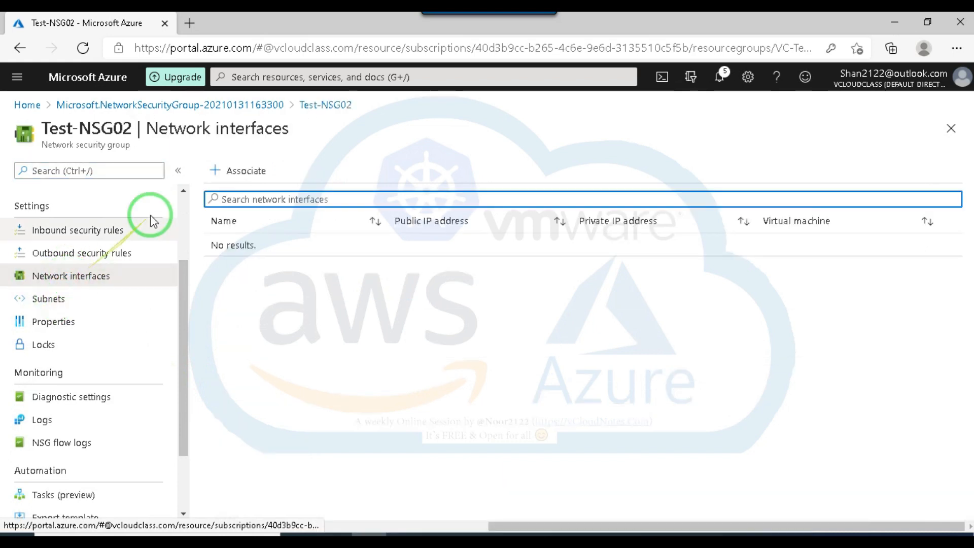
click(245, 171)
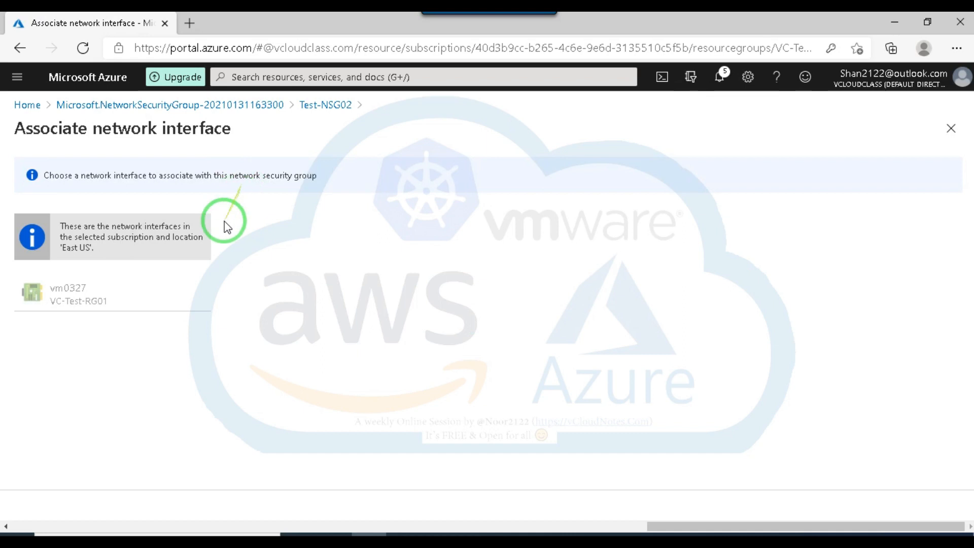
click(71, 298)
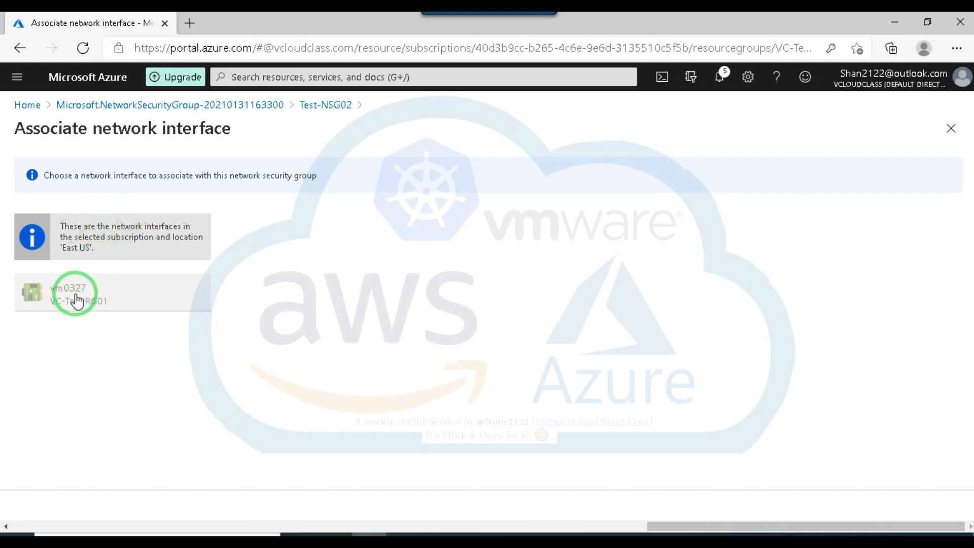
click(952, 132)
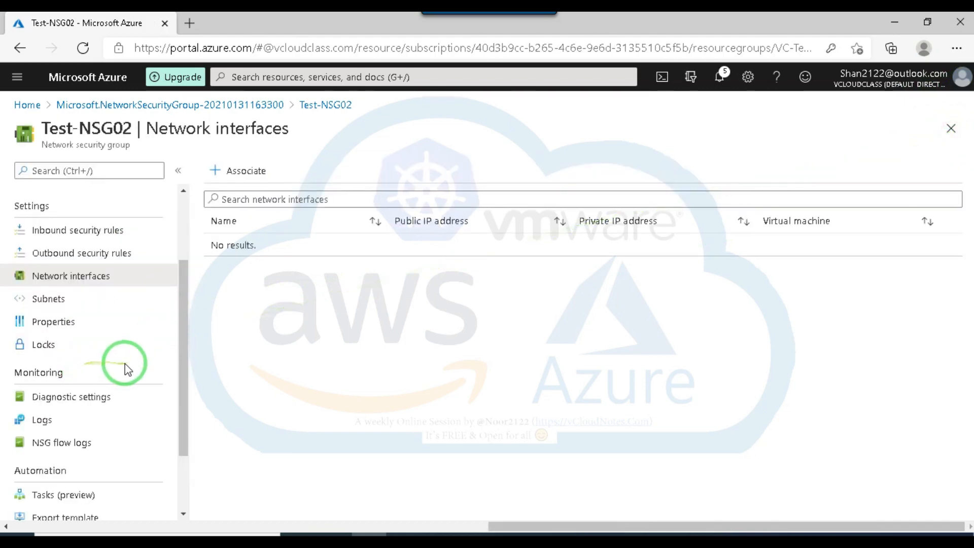
Start a subnet association for Test-NSG02 and check which virtual networks are offered and why.
click(51, 298)
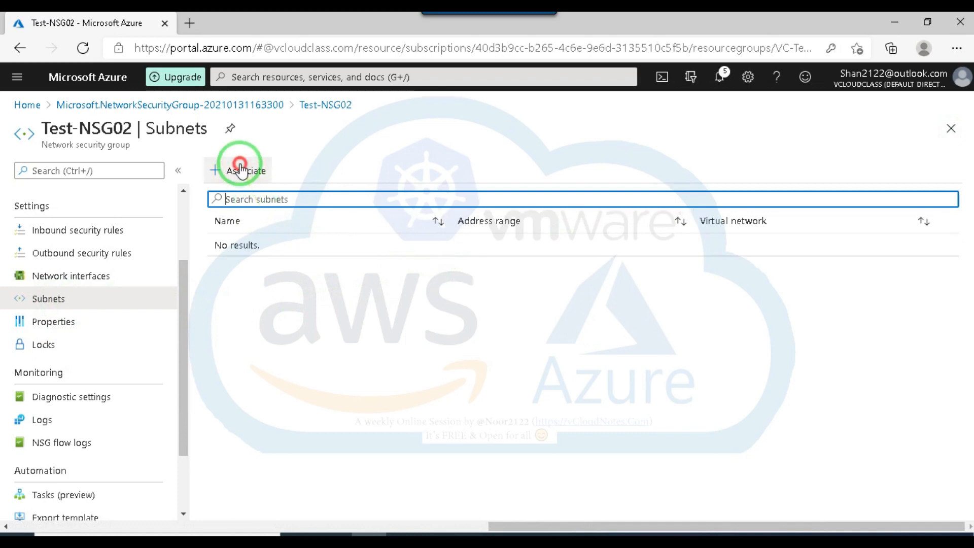
click(241, 171)
click(745, 181)
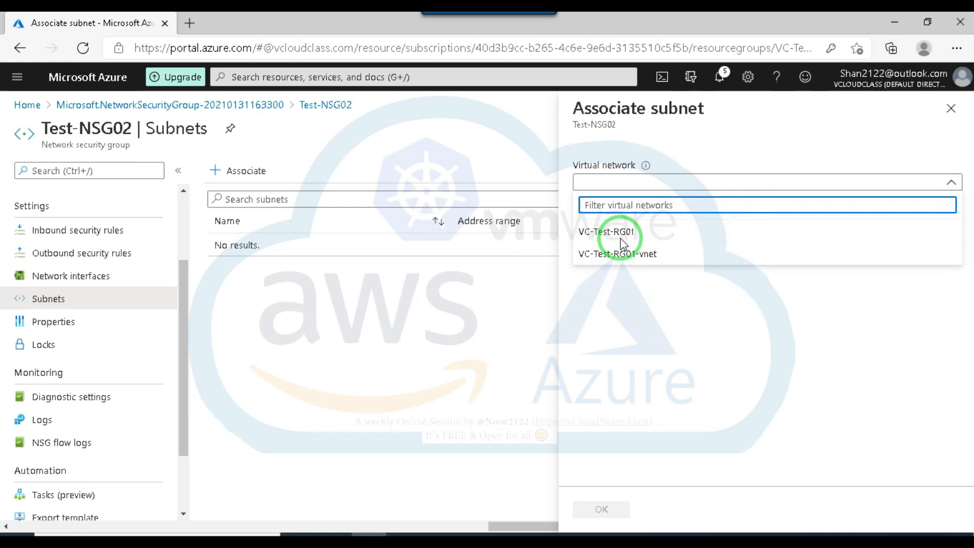
mouse_move(646, 169)
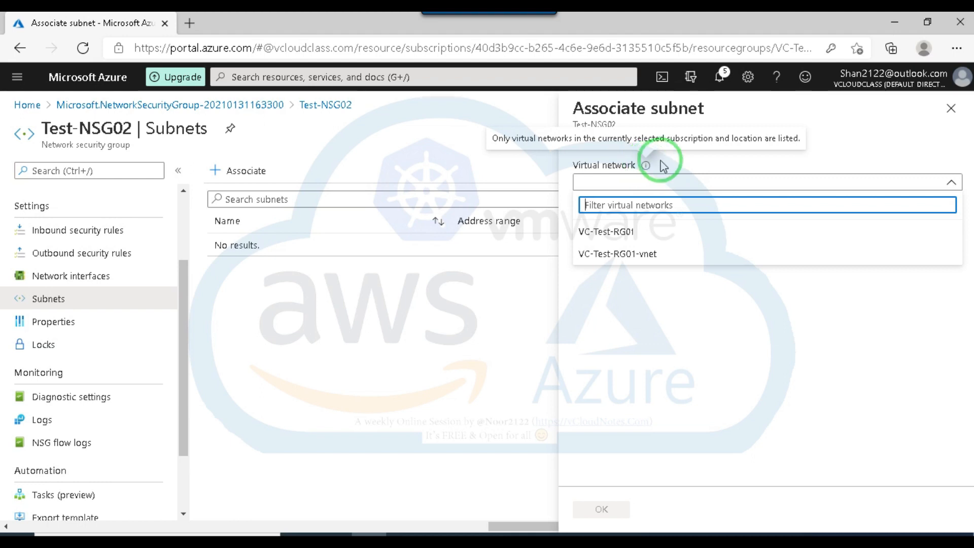
click(685, 162)
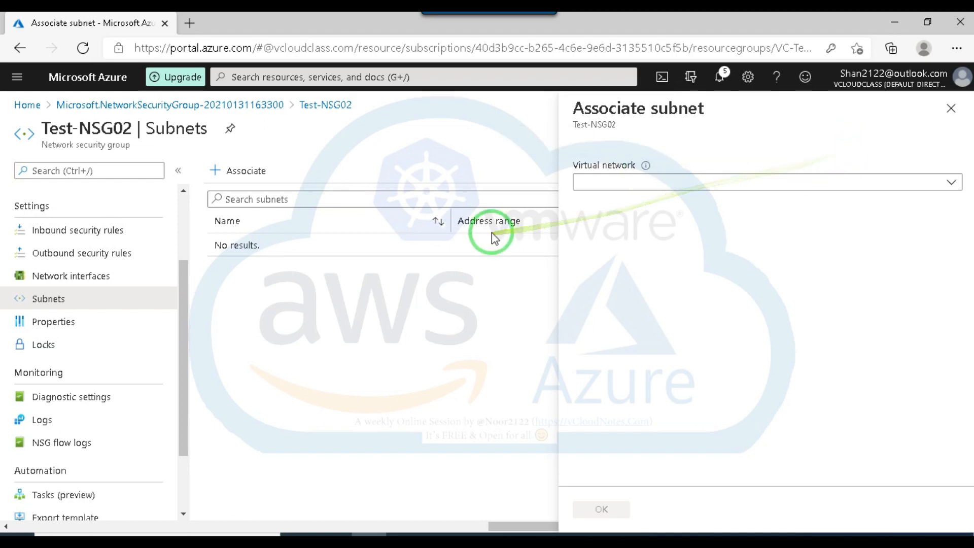
Associate Test-NSG02 with subnet Test-sub01 of virtual network VC-Test-RG01-vnet.
click(676, 182)
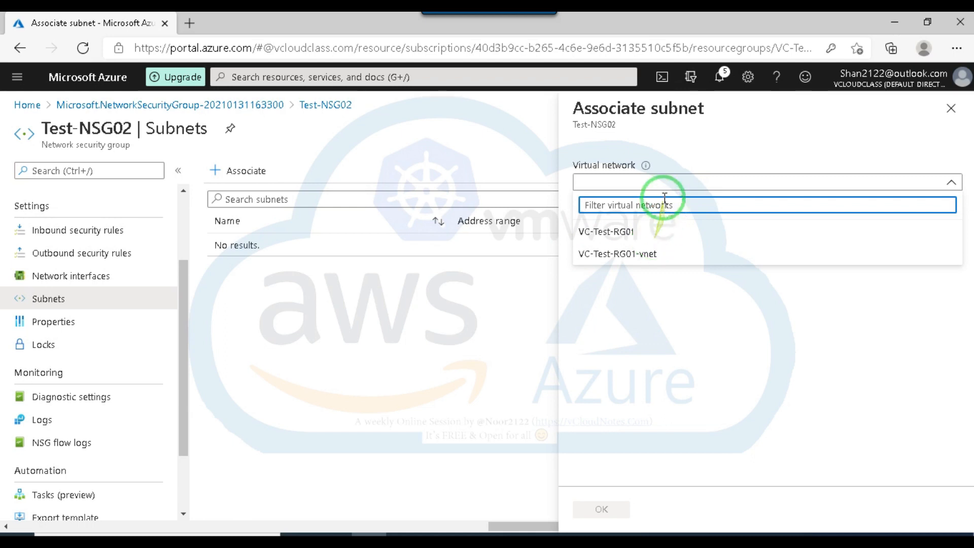
click(619, 233)
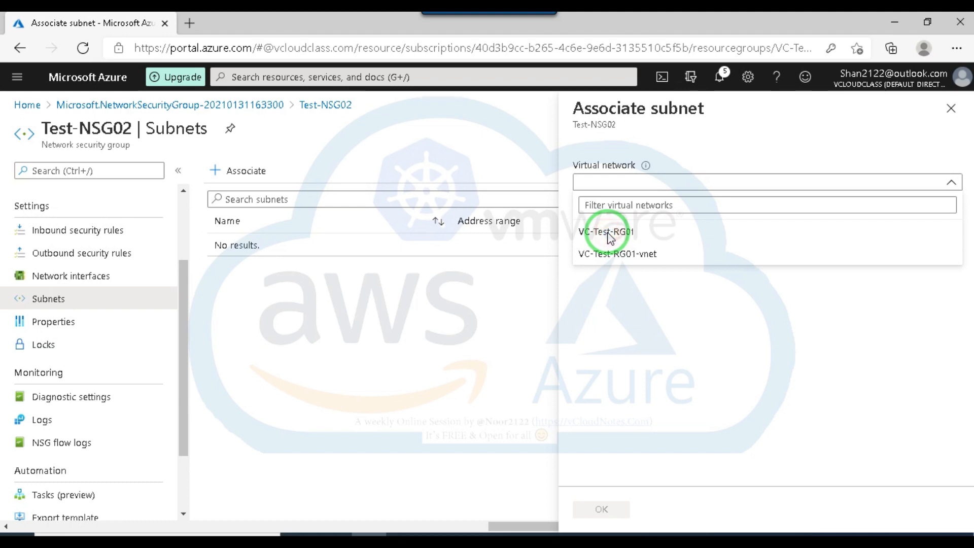
click(610, 256)
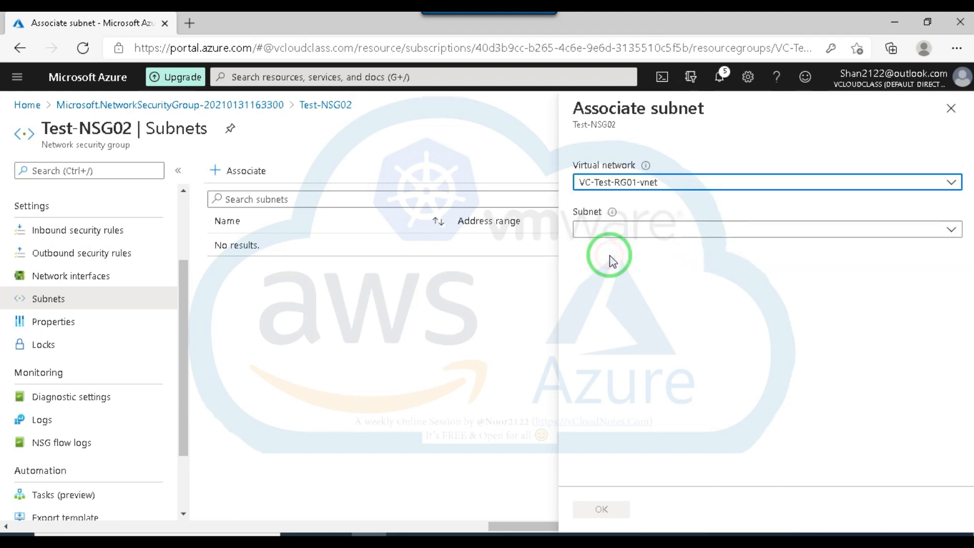
click(702, 182)
click(621, 232)
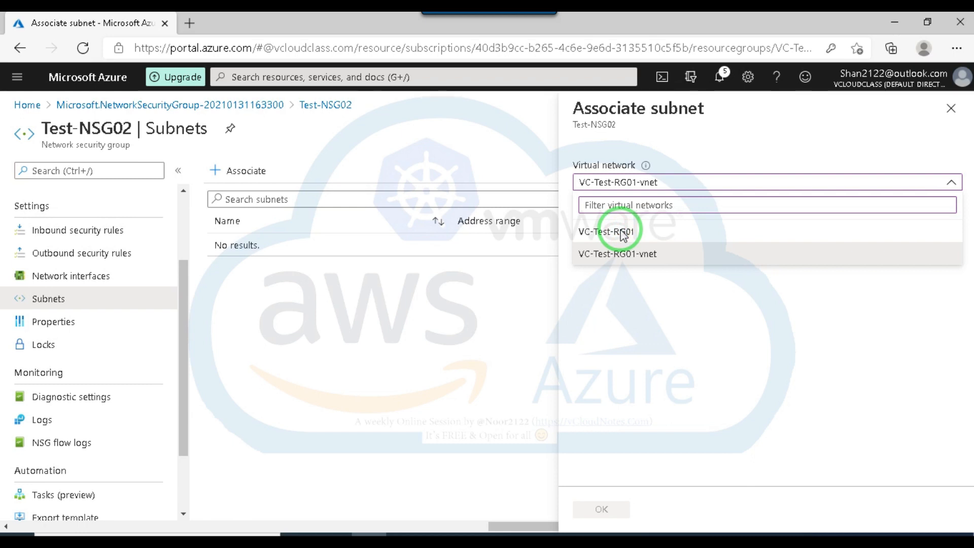
click(604, 254)
click(628, 231)
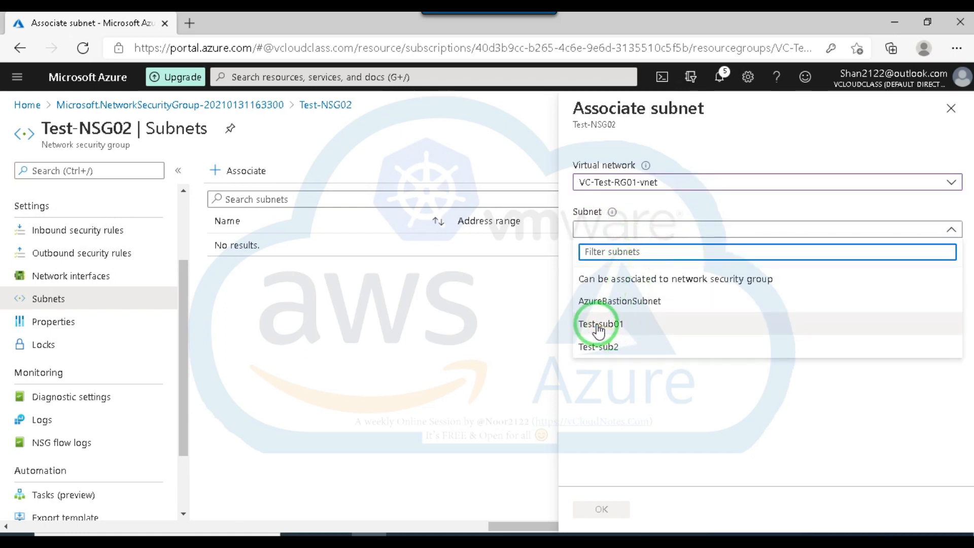
click(598, 327)
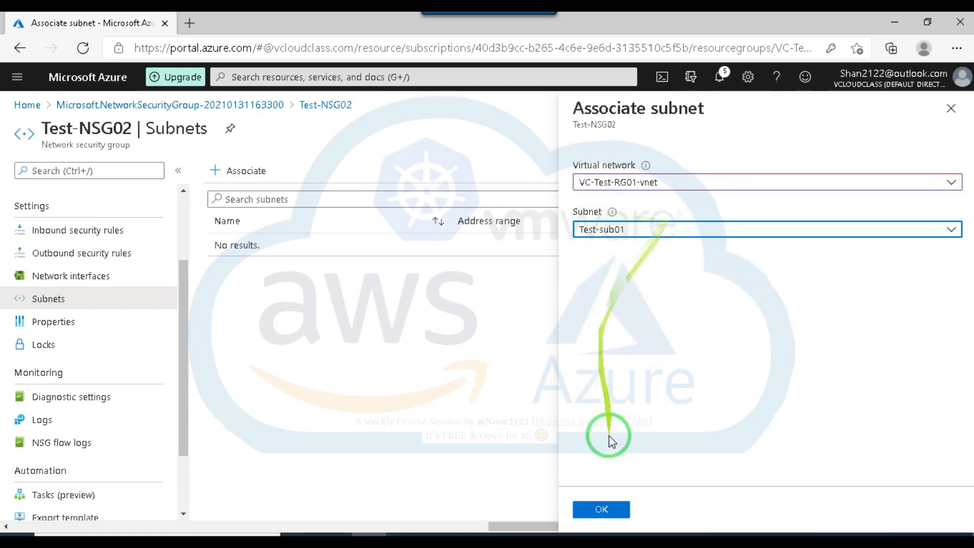
click(602, 509)
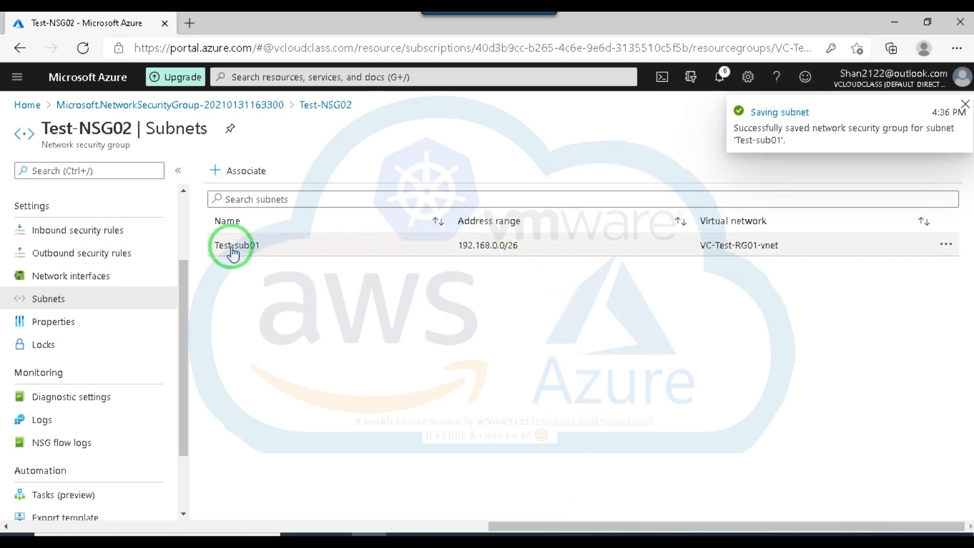
Return to the network security groups list and start a new group in resource group VC-Test-RG01.
click(229, 106)
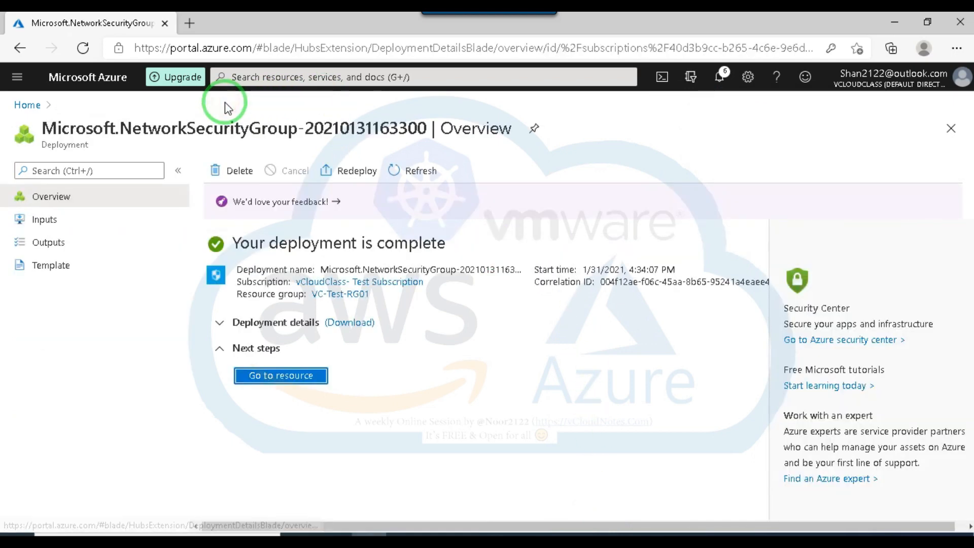
click(27, 107)
click(218, 163)
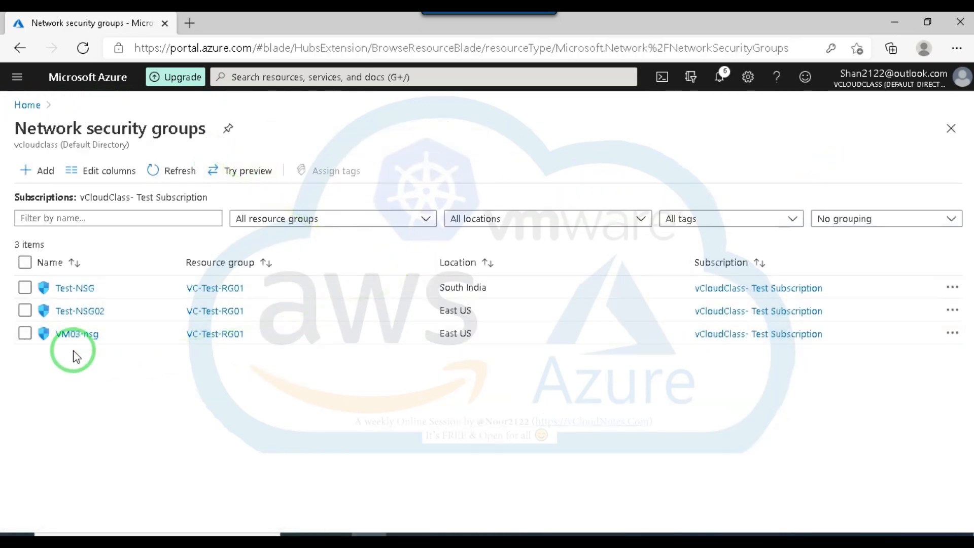
click(37, 171)
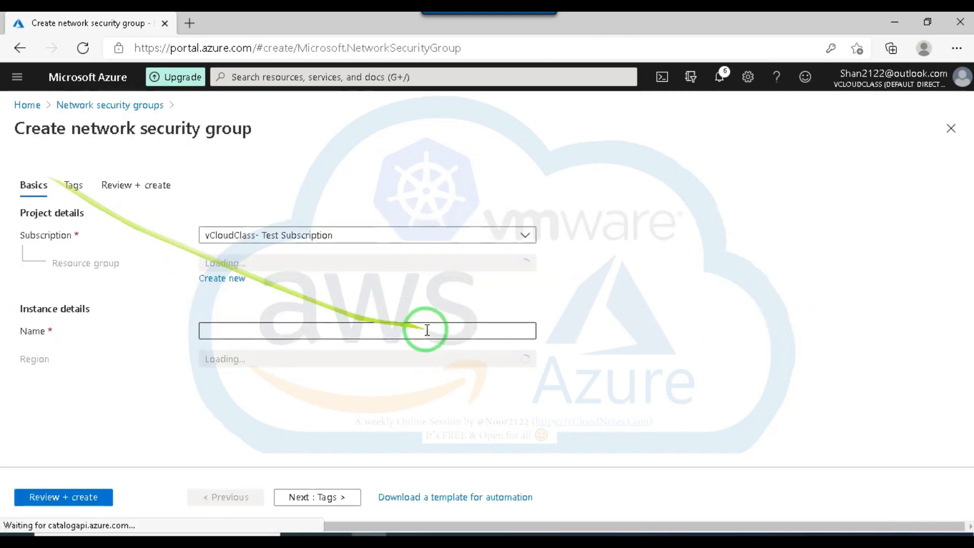
click(241, 263)
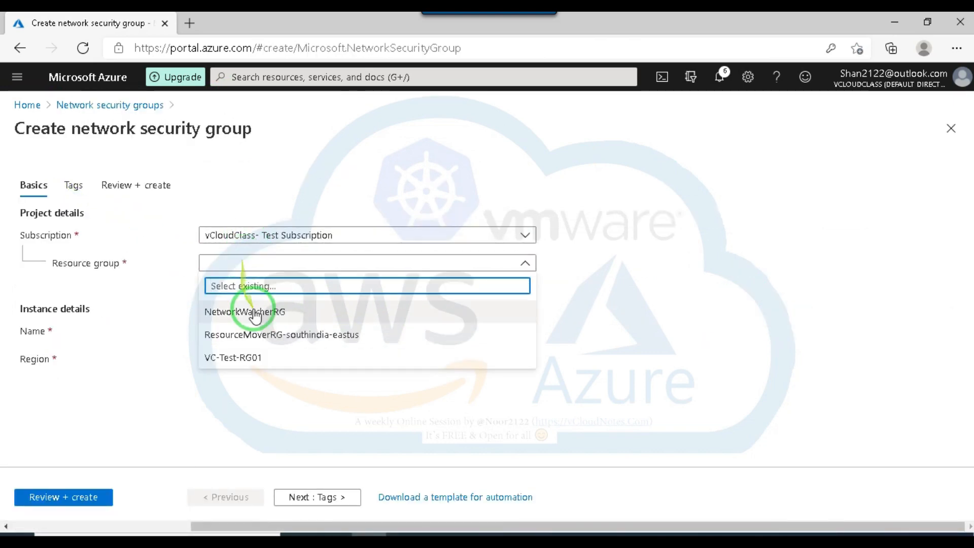
click(254, 357)
click(256, 333)
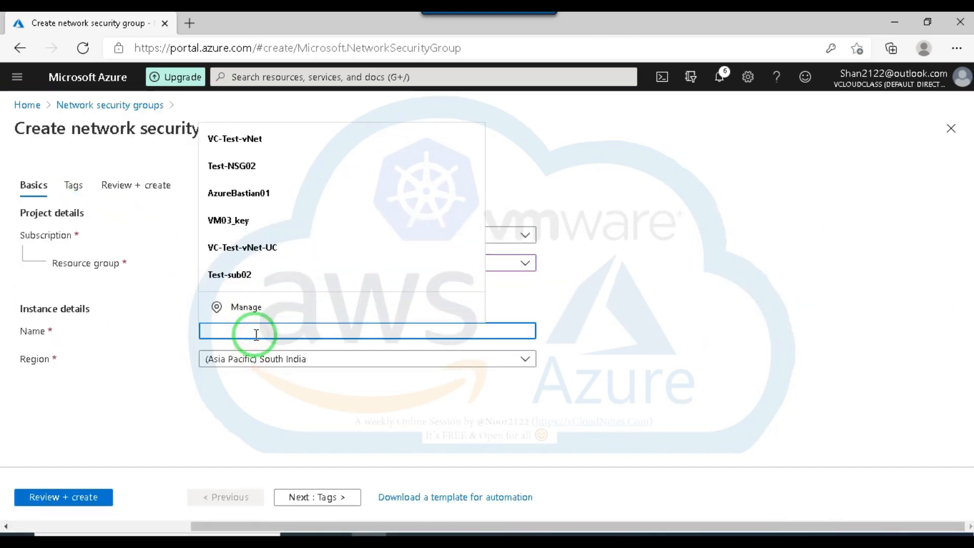
key(ctrl+t)
text(es)
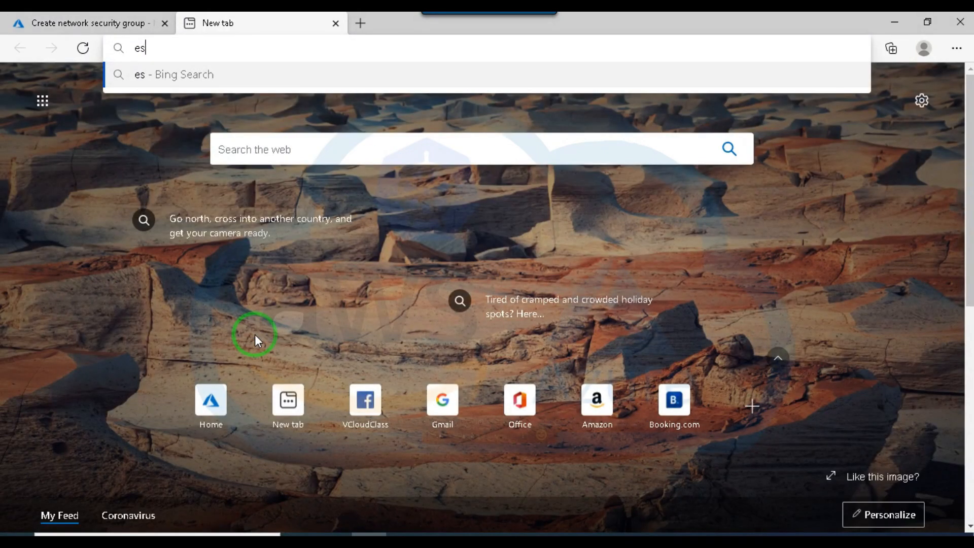
key(BackSpace)
key(BackSpace)
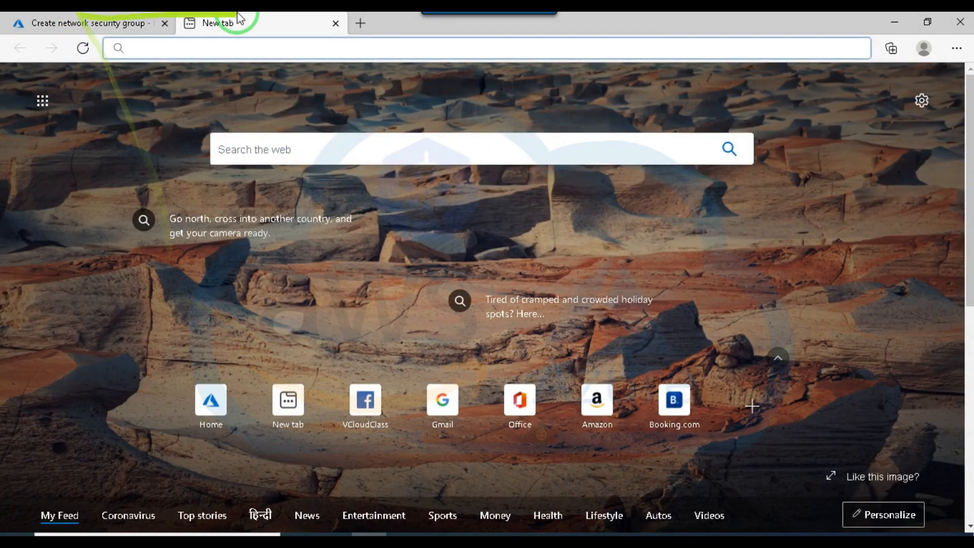
click(335, 23)
Name the new network security group Test-NSG03.
click(244, 328)
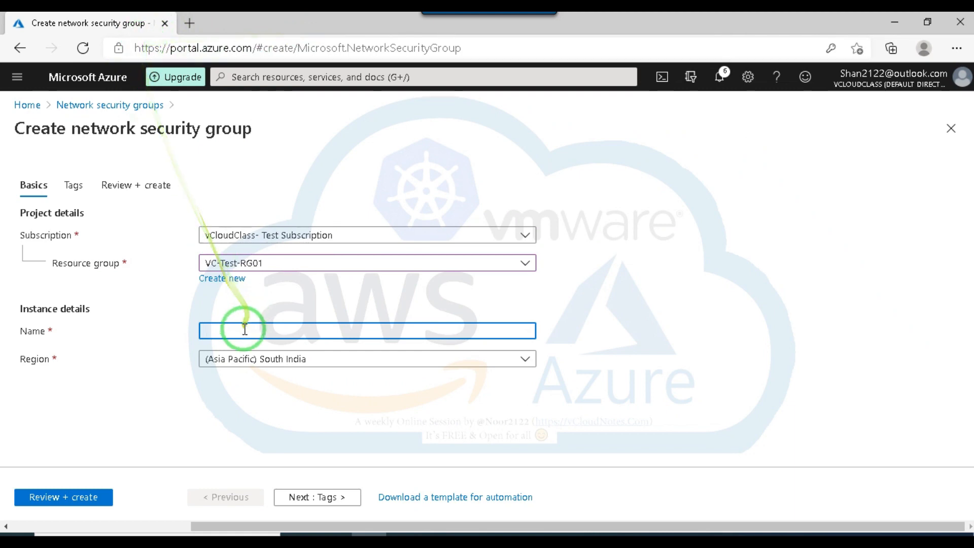
text(Test-NSG02)
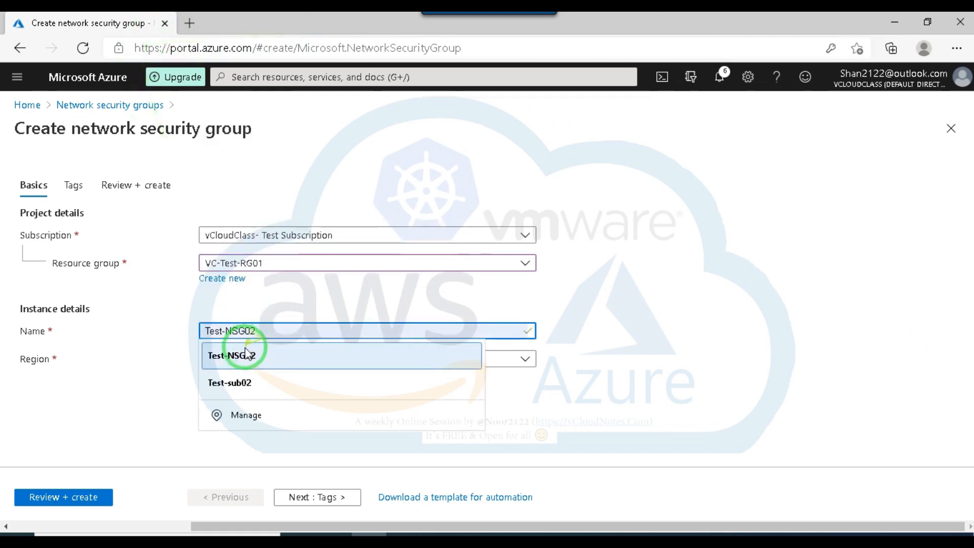
click(245, 355)
click(305, 330)
key(BackSpace)
text(2)
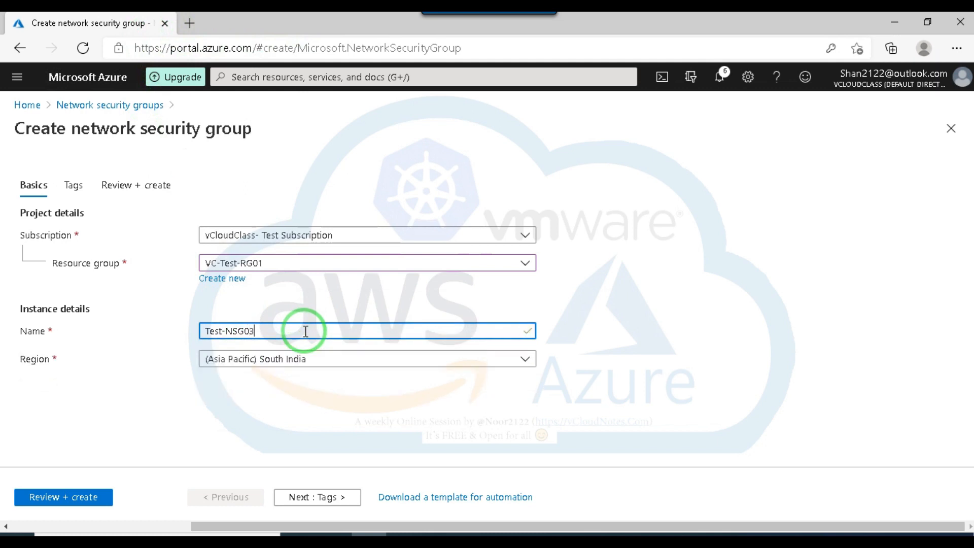
Set the region of Test-NSG03 to (US) East US, then review and create the network security group.
click(297, 361)
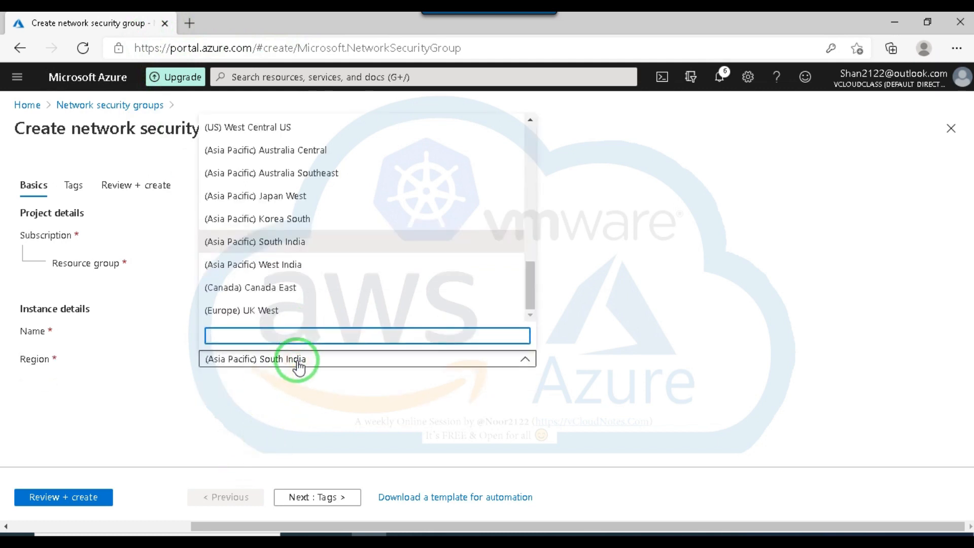
text(us)
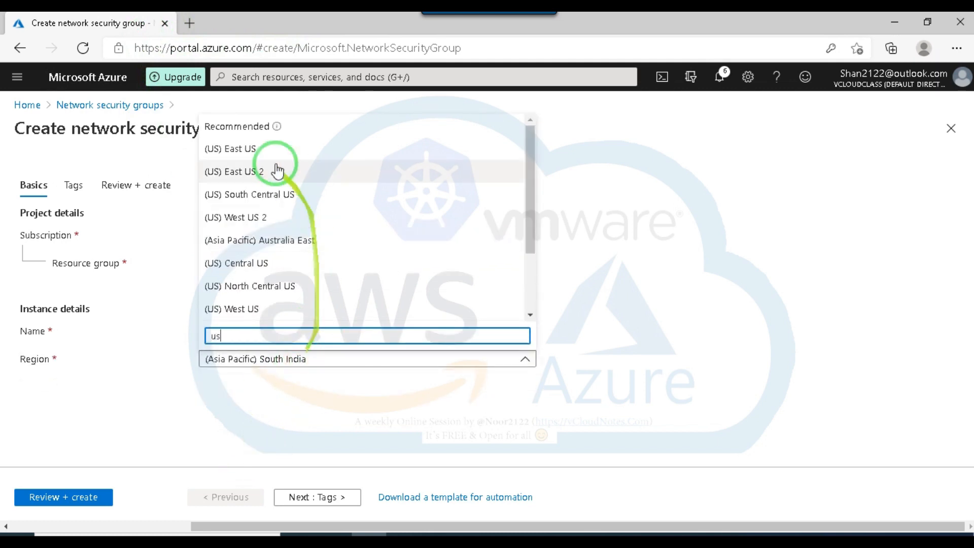
click(239, 148)
click(74, 498)
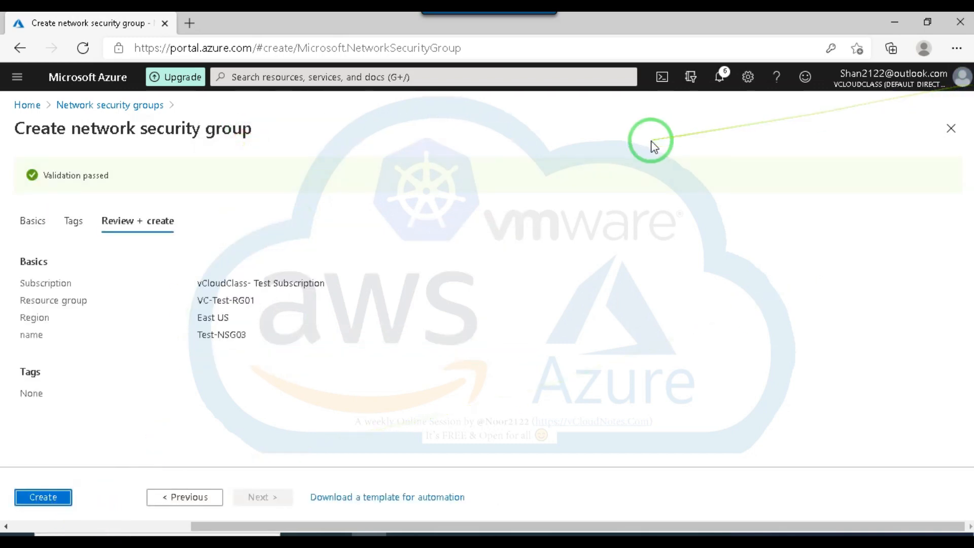
click(58, 502)
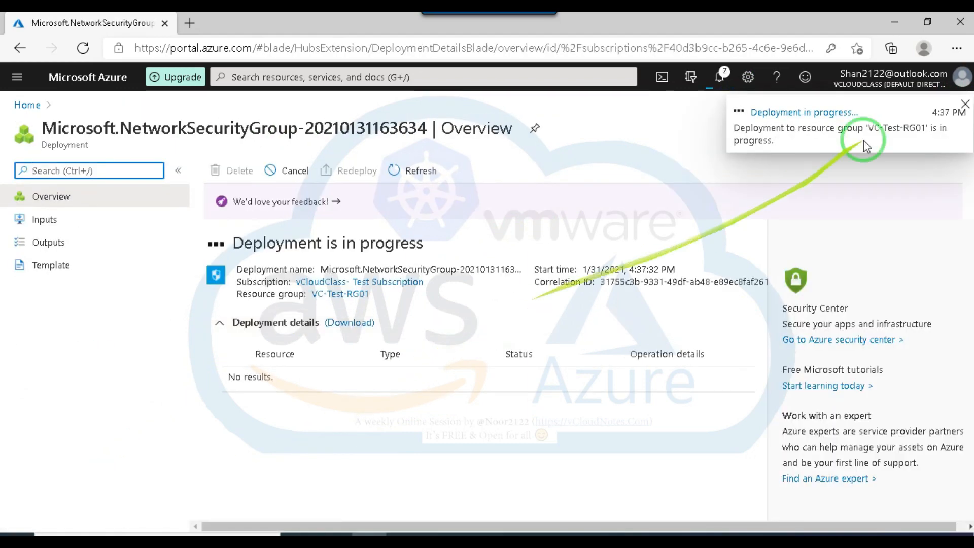
click(806, 112)
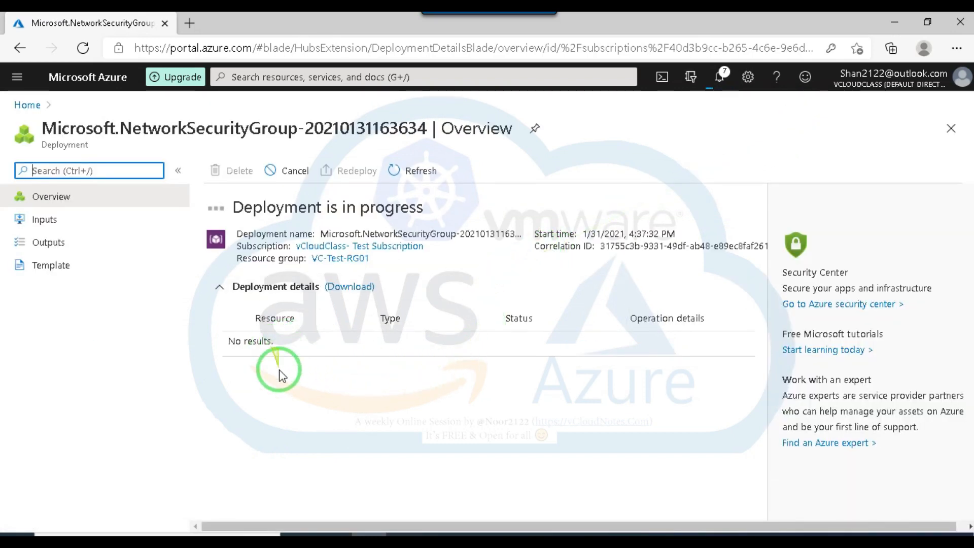
Switch to Chrome to check the Google Meet call and the Facebook session agenda, then return to the Azure portal.
mouse_move(429, 534)
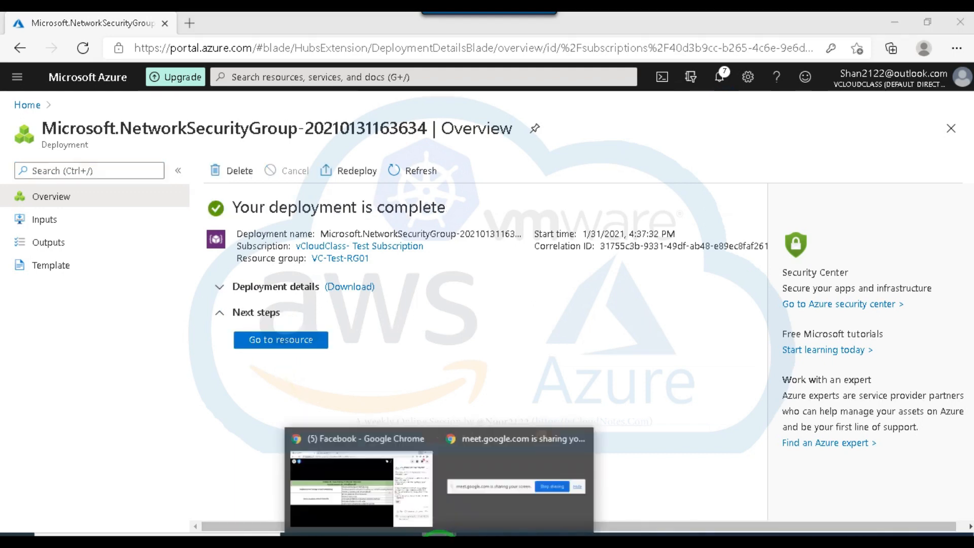
click(470, 513)
click(612, 511)
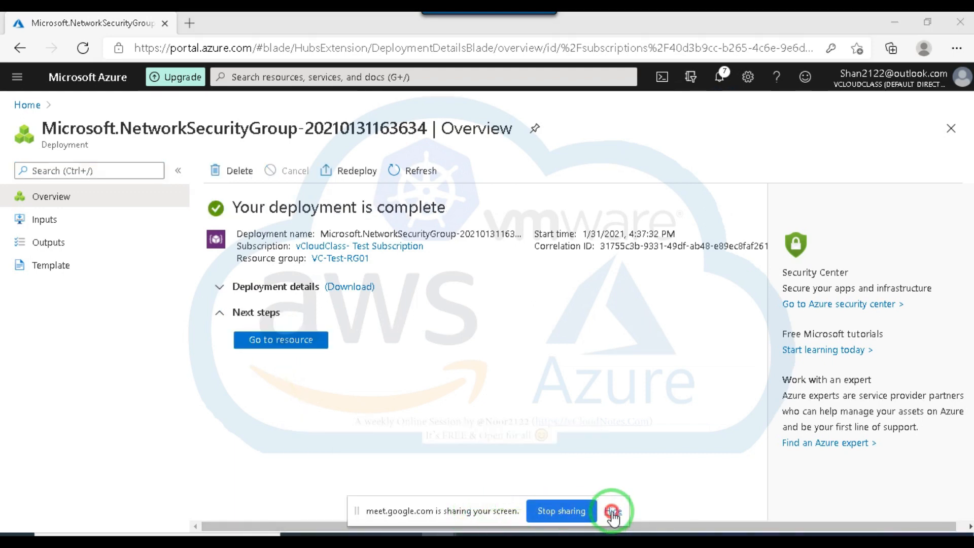
mouse_move(436, 535)
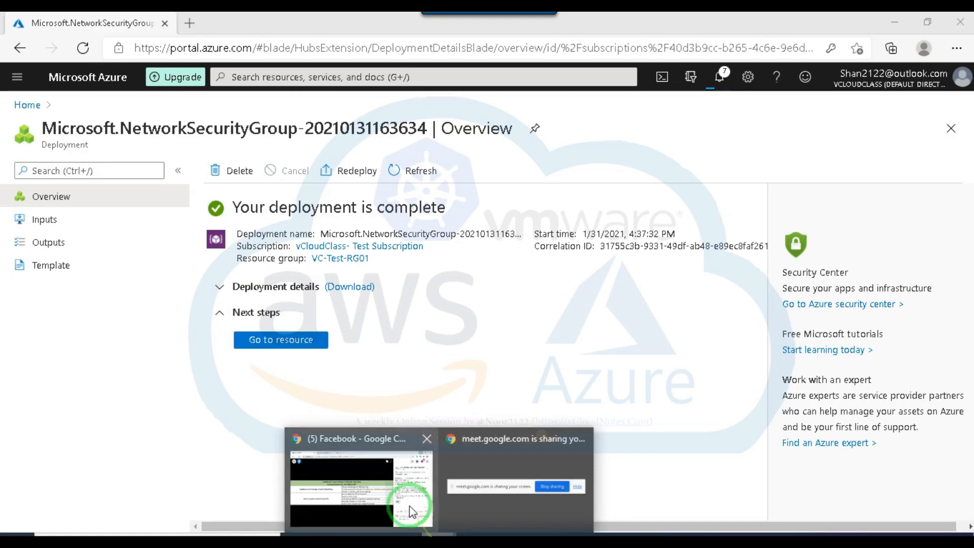
click(405, 502)
click(243, 30)
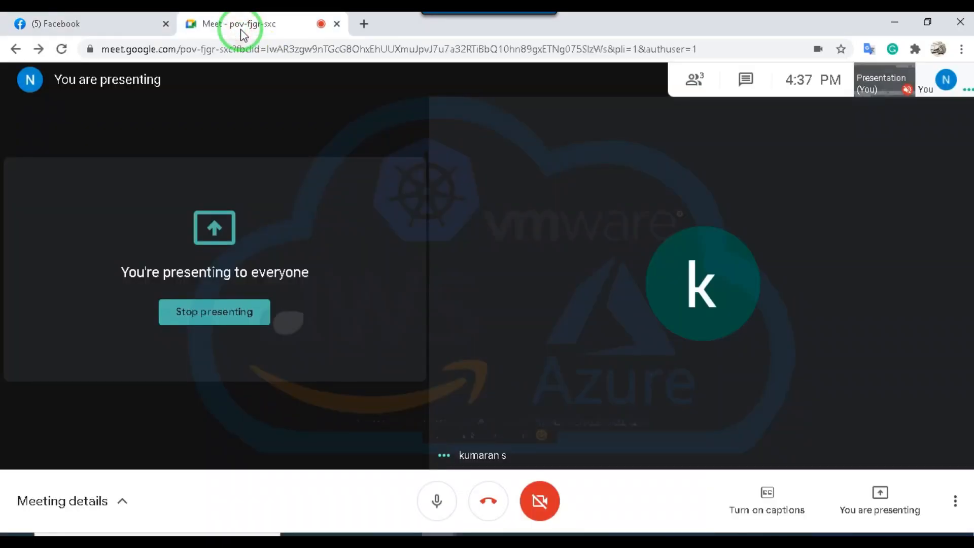
click(99, 26)
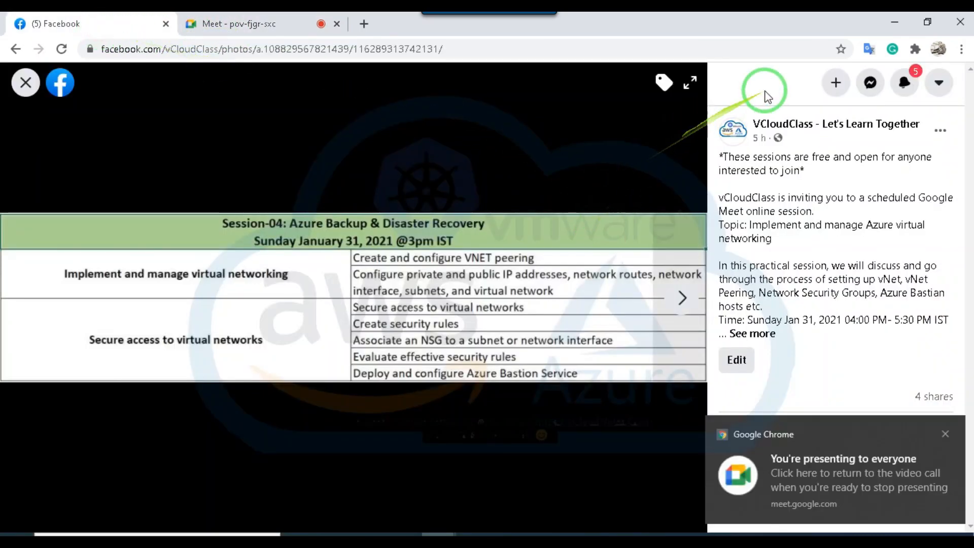
click(900, 18)
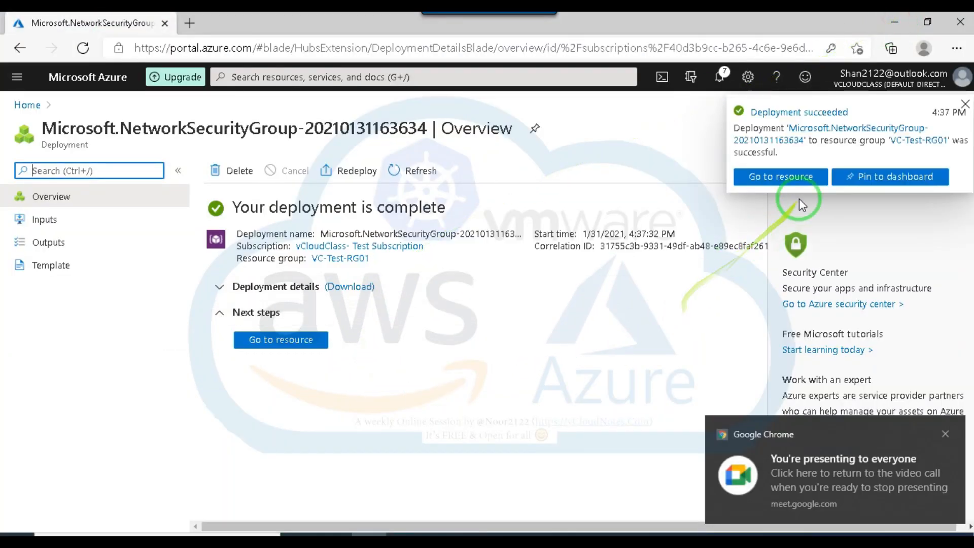
Open the deployed Test-NSG03 and start a subnet association using virtual network VC-Test-RG01-vnet.
click(784, 178)
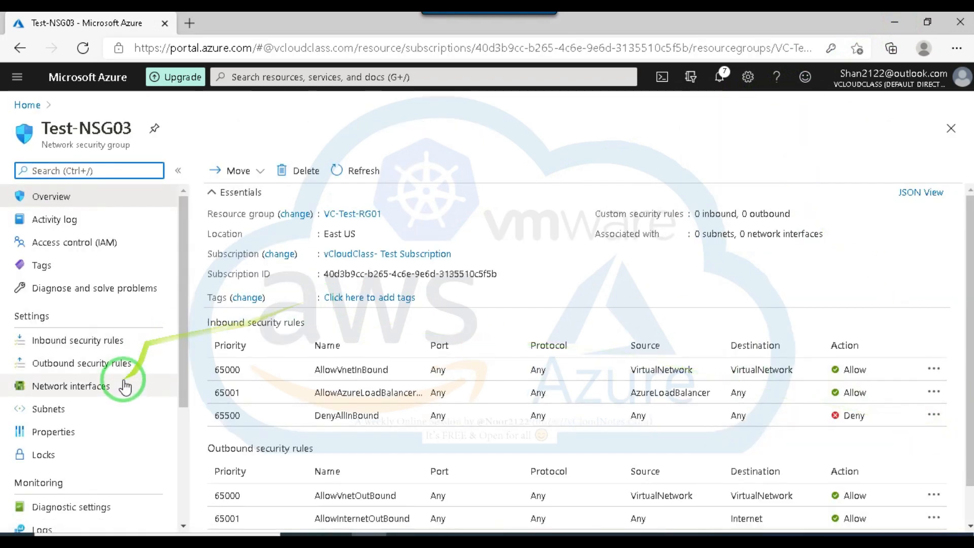
scroll(127, 398, down, 1)
click(30, 355)
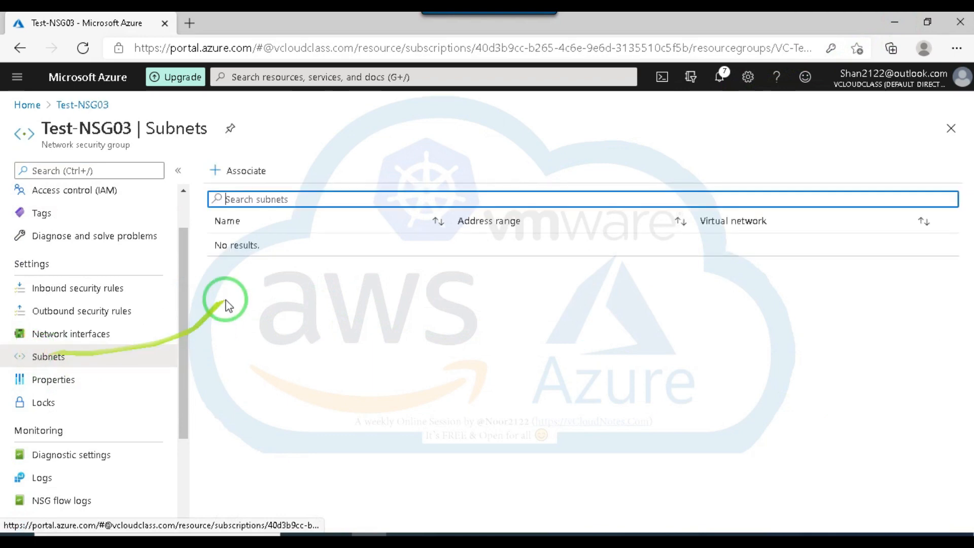
click(238, 171)
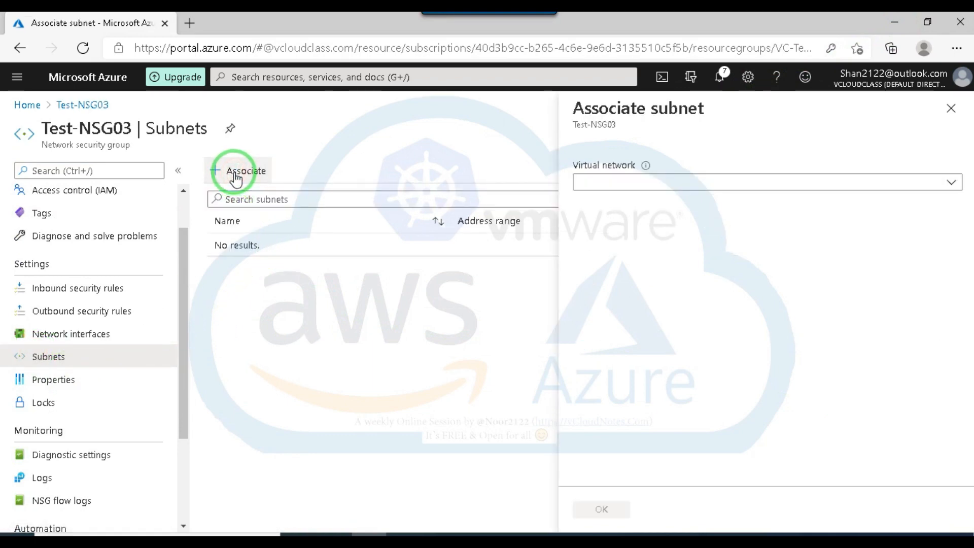
click(816, 182)
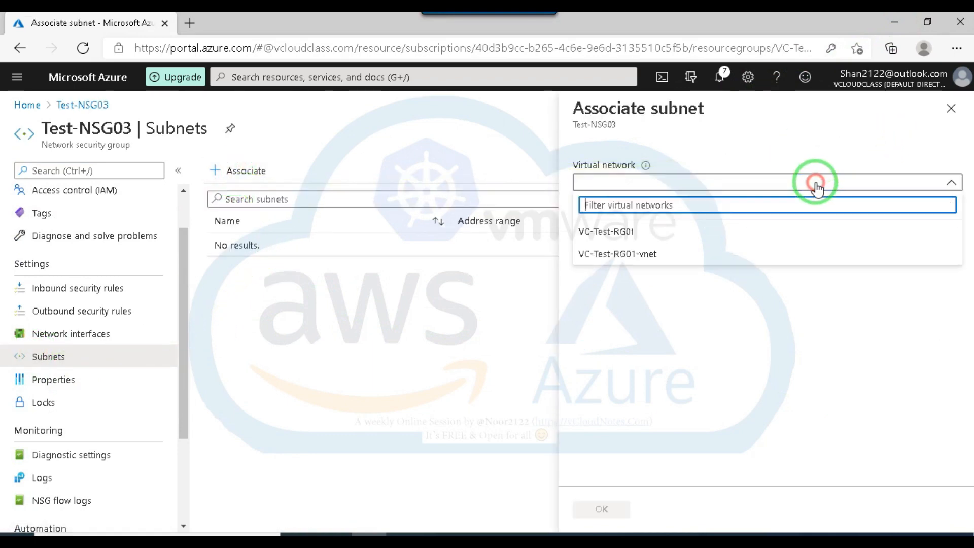
click(634, 255)
Choose subnet Test-sub01, review the notice about its existing association, and save the association with Test-NSG03.
click(695, 230)
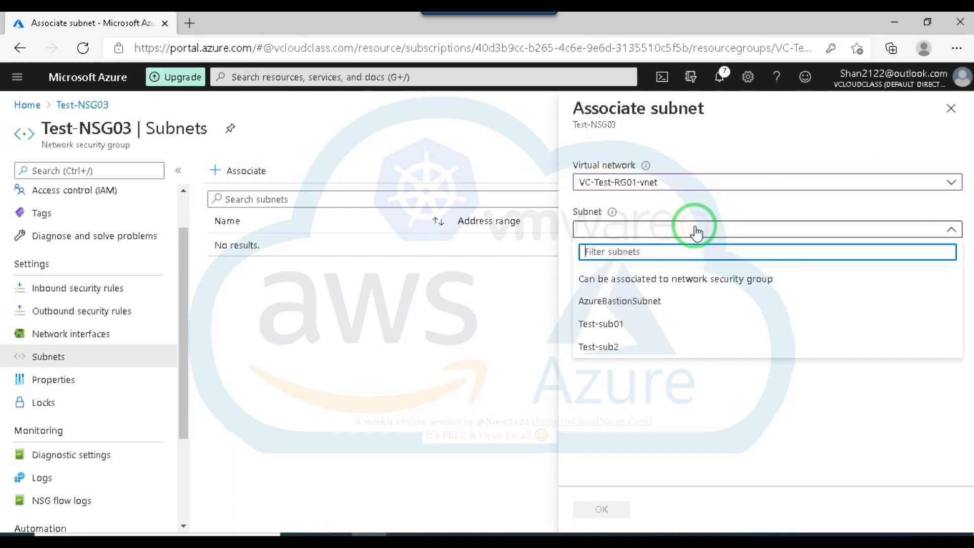
click(602, 323)
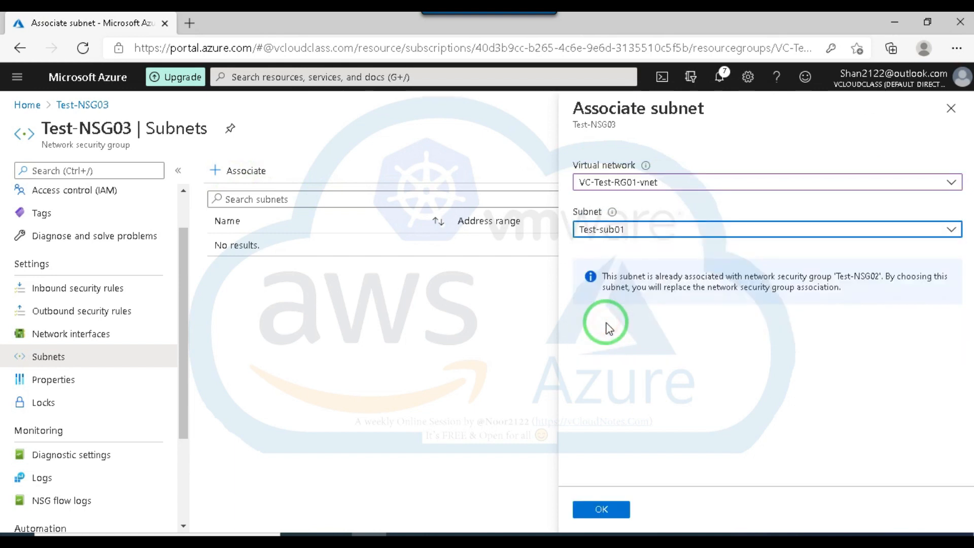
click(674, 228)
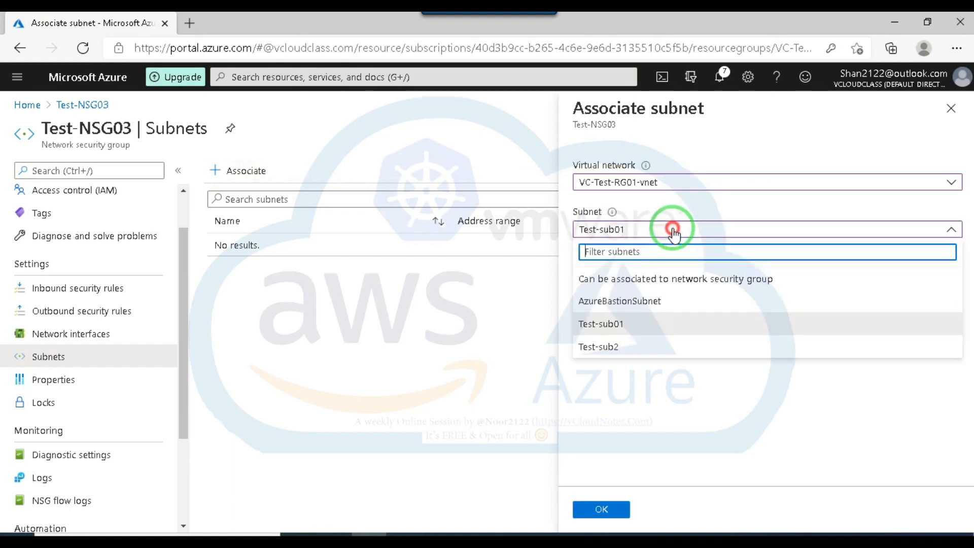
click(603, 324)
drag(604, 278, 851, 298)
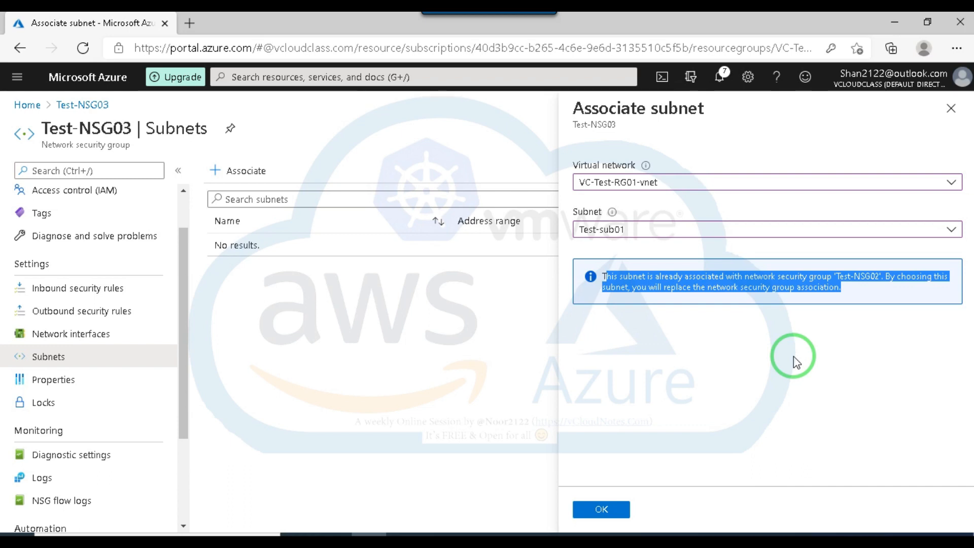
click(601, 510)
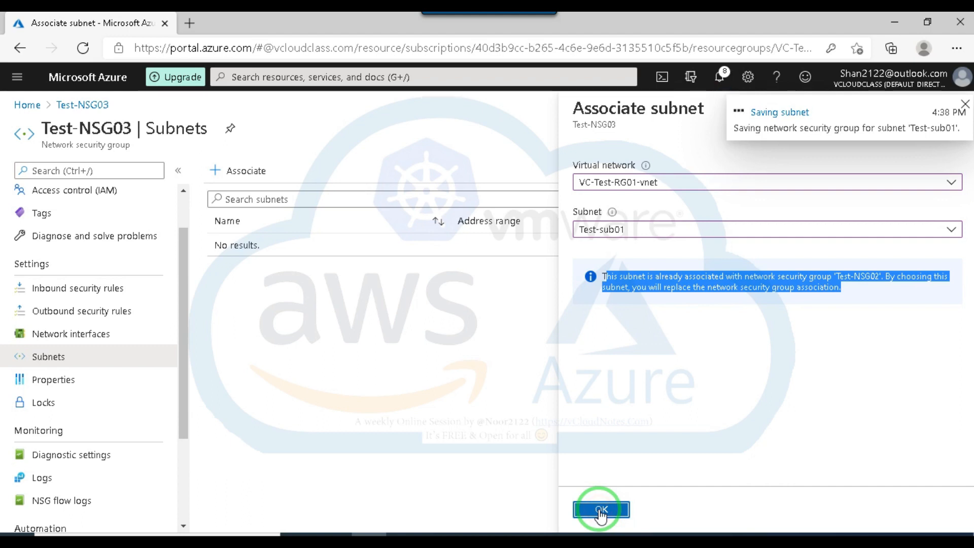
Try to associate network interface vm0327 with Test-NSG03.
click(88, 335)
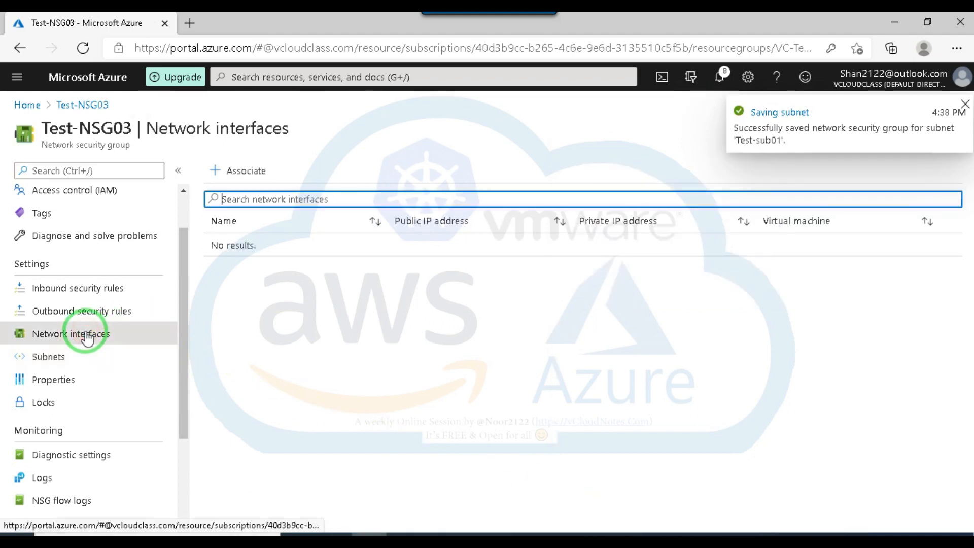
click(239, 170)
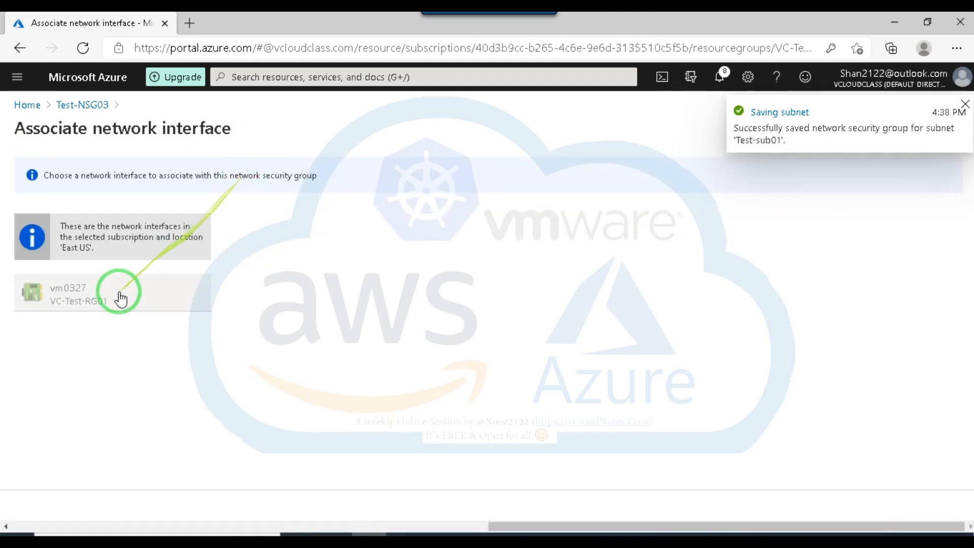
click(66, 299)
click(70, 300)
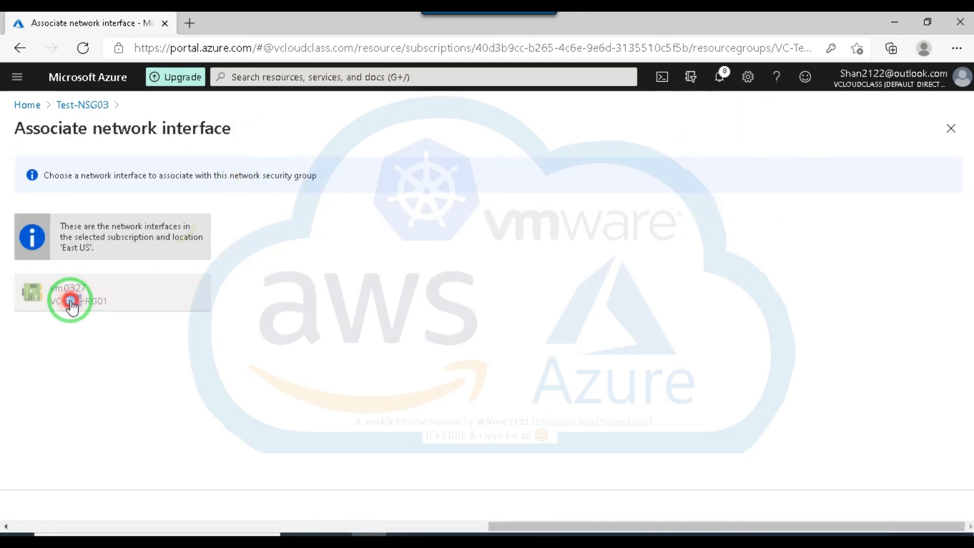
double_click(55, 288)
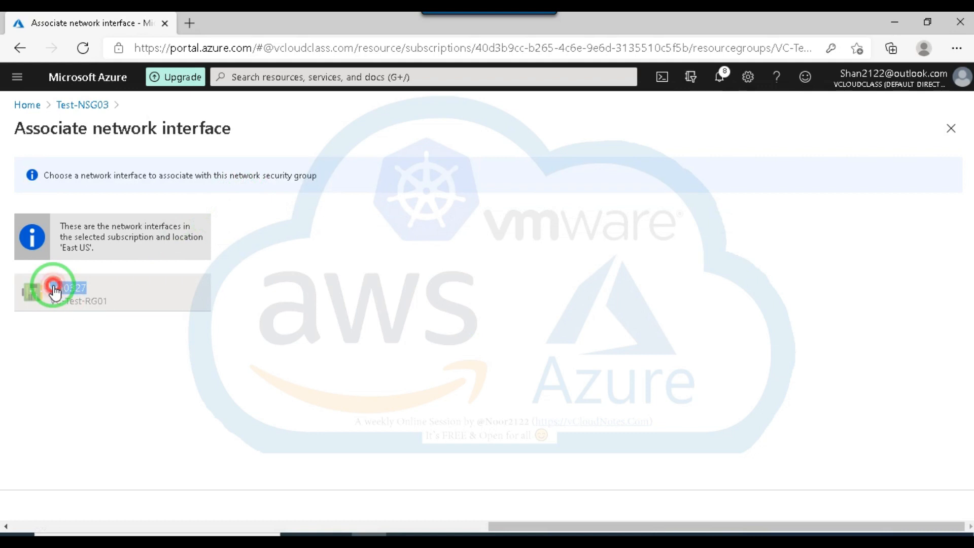
click(65, 305)
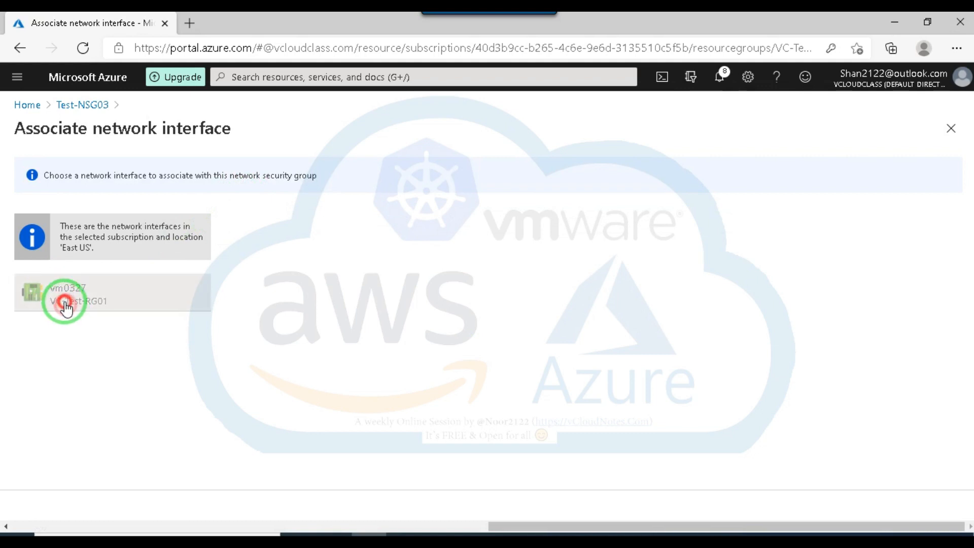
Leave Test-NSG03 for the portal home page, check the session agenda on Facebook in Chrome, and return to the Azure portal.
click(81, 106)
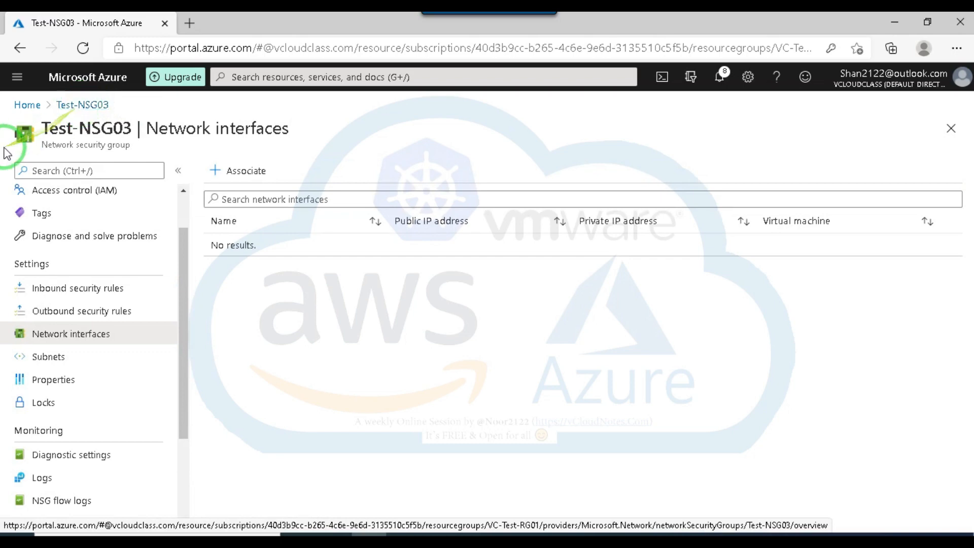
click(29, 106)
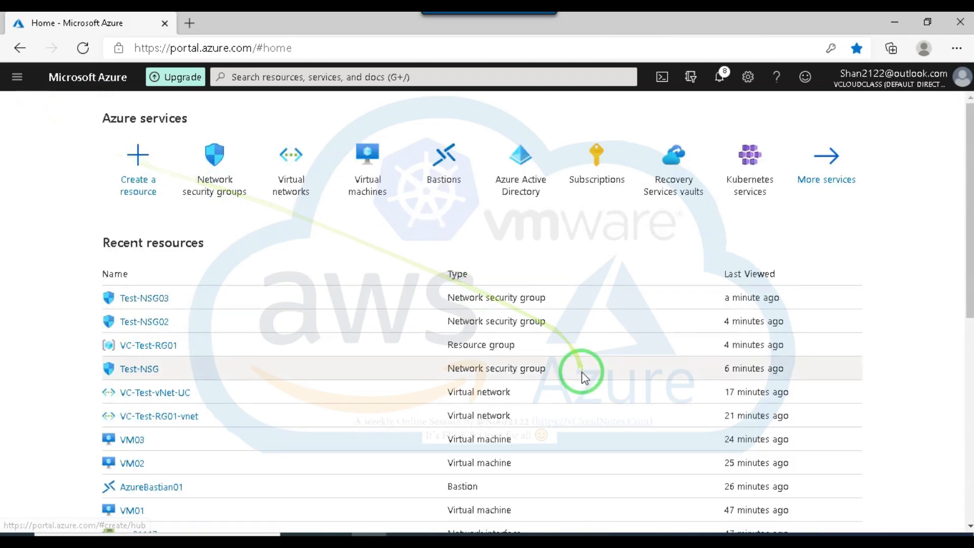
click(443, 538)
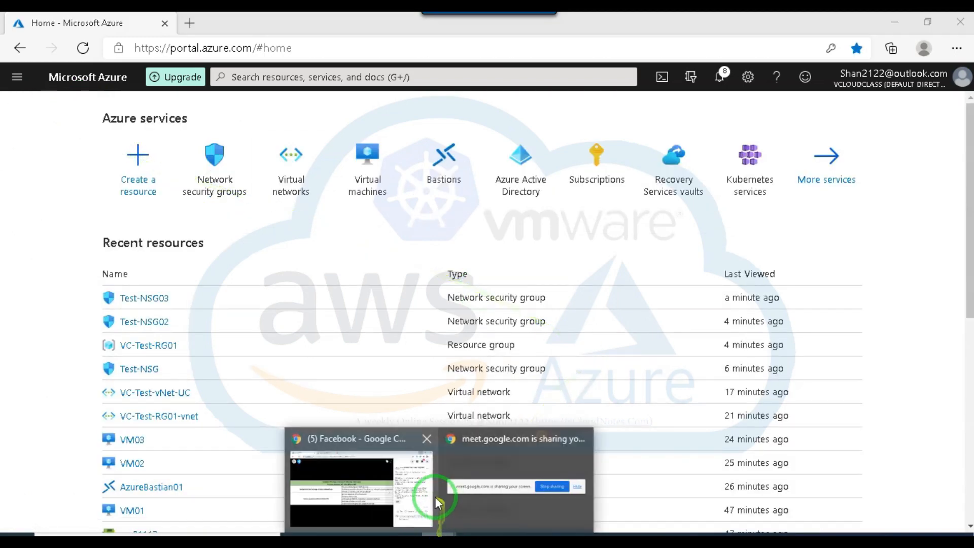
click(408, 498)
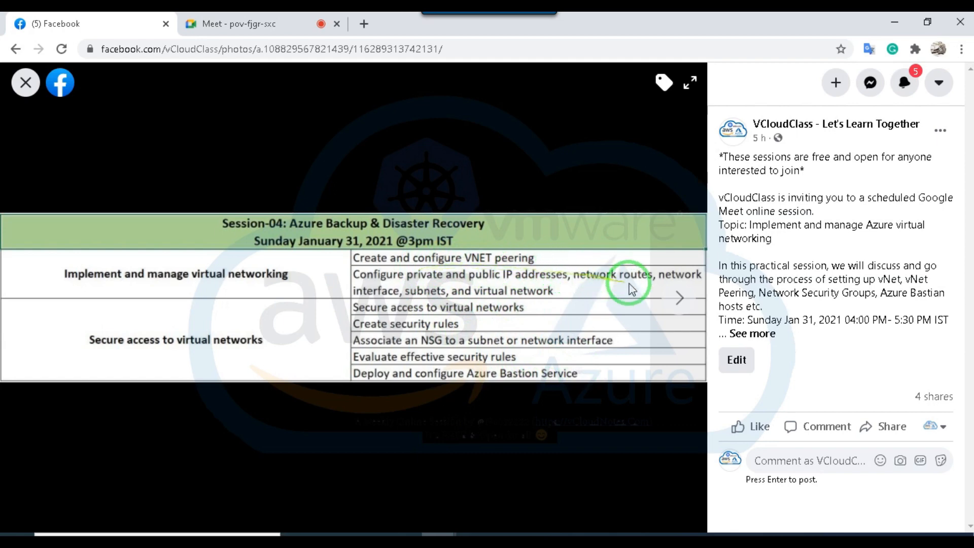
click(893, 16)
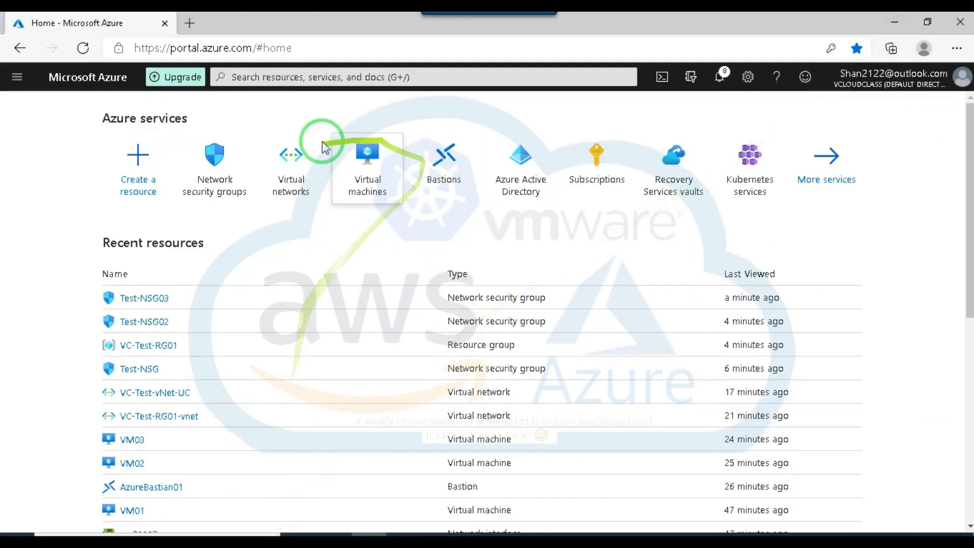
Search the portal for "rout" and open the Route tables service to examine its list.
mouse_move(238, 191)
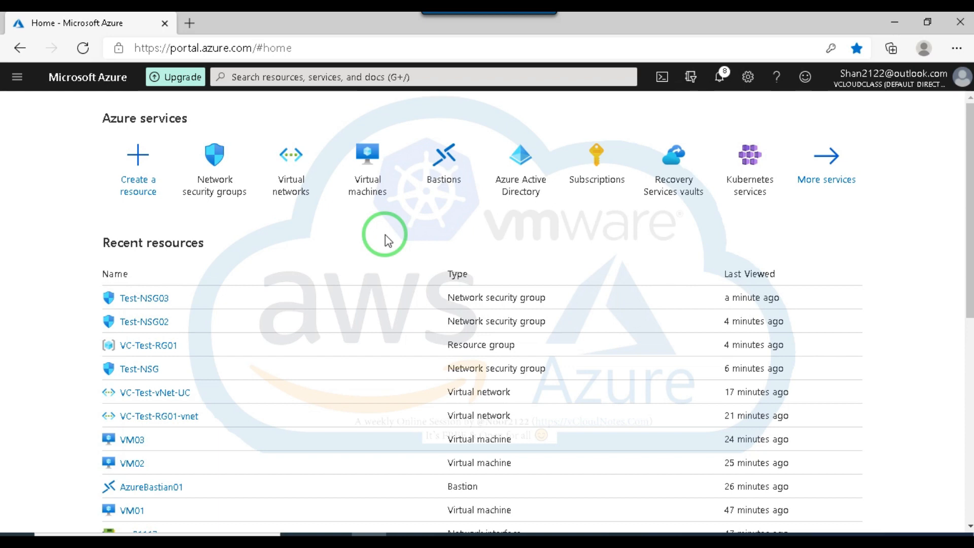
click(293, 76)
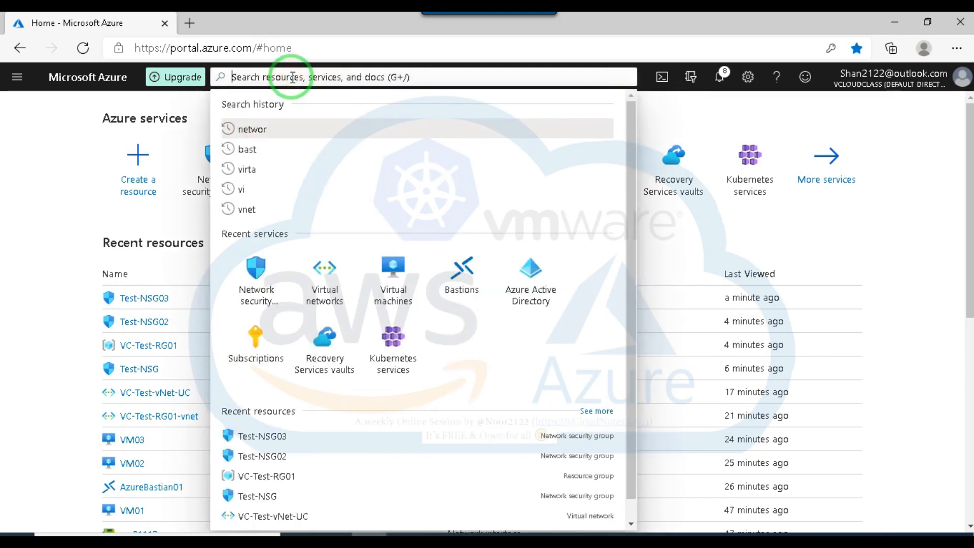
text(rot)
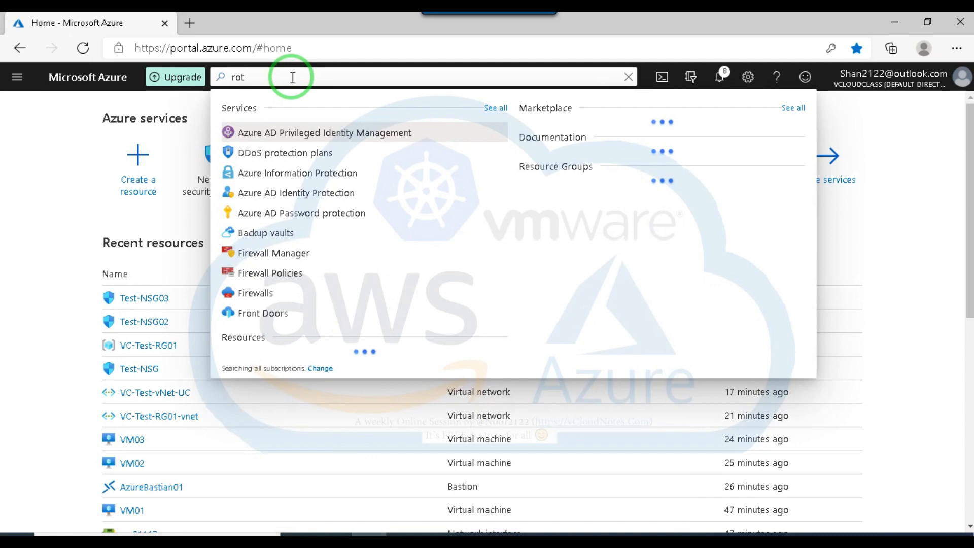
key(BackSpace)
key(BackSpace)
key(BackSpace)
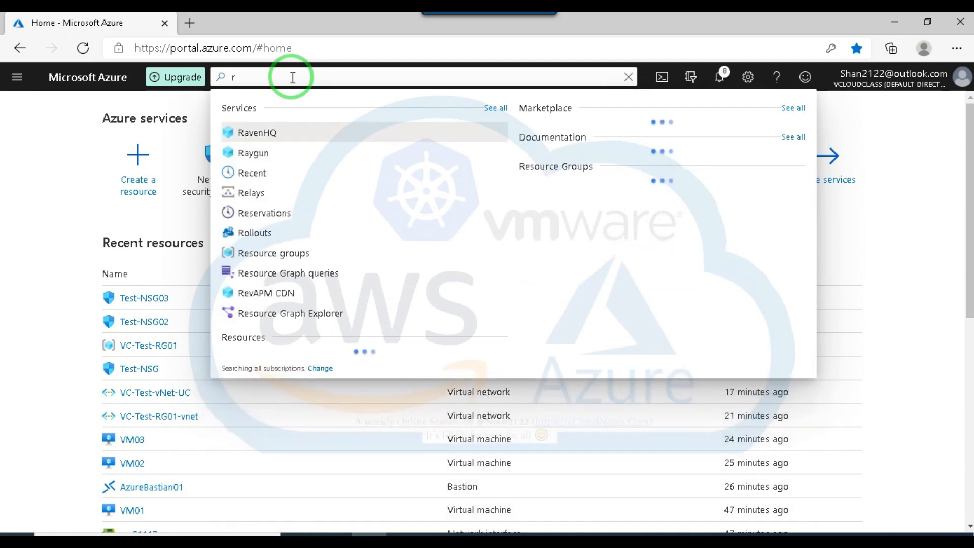
text(routing)
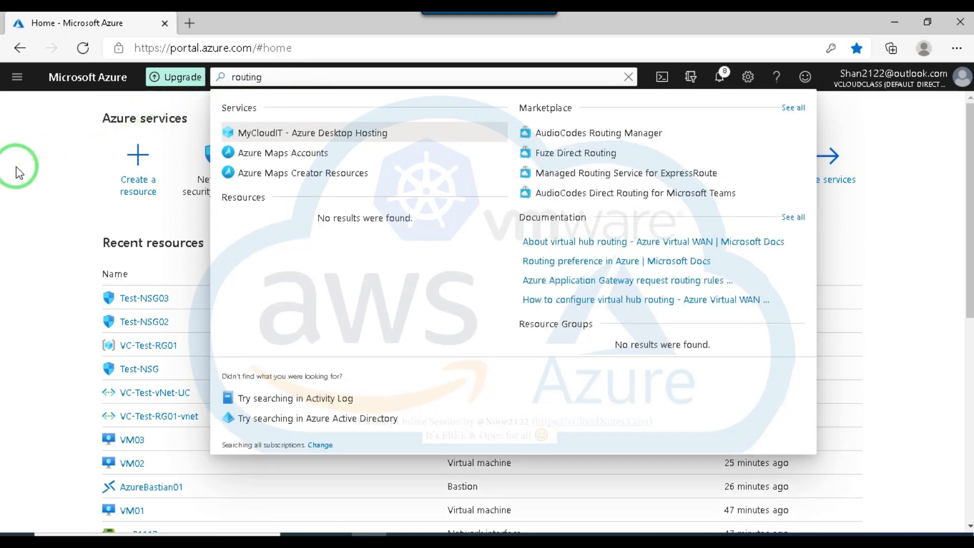
key(BackSpace)
key(BackSpace)
key(BackSpace)
key(BackSpace)
key(BackSpace)
key(BackSpace)
key(BackSpace)
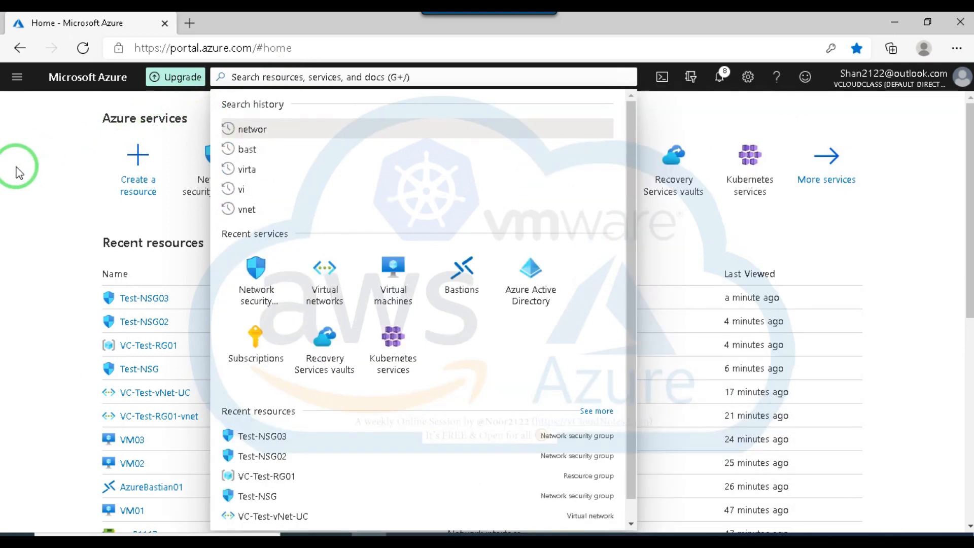
text(rout)
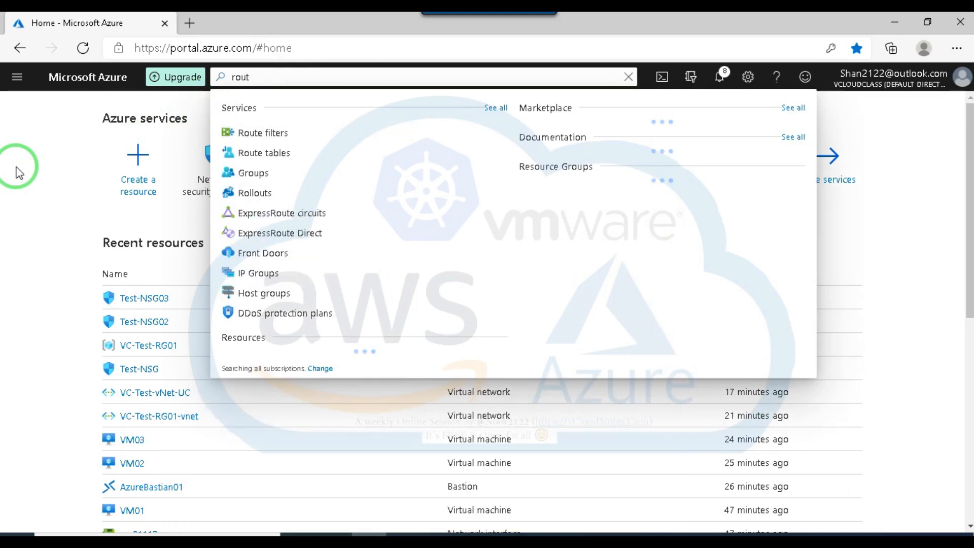
click(271, 153)
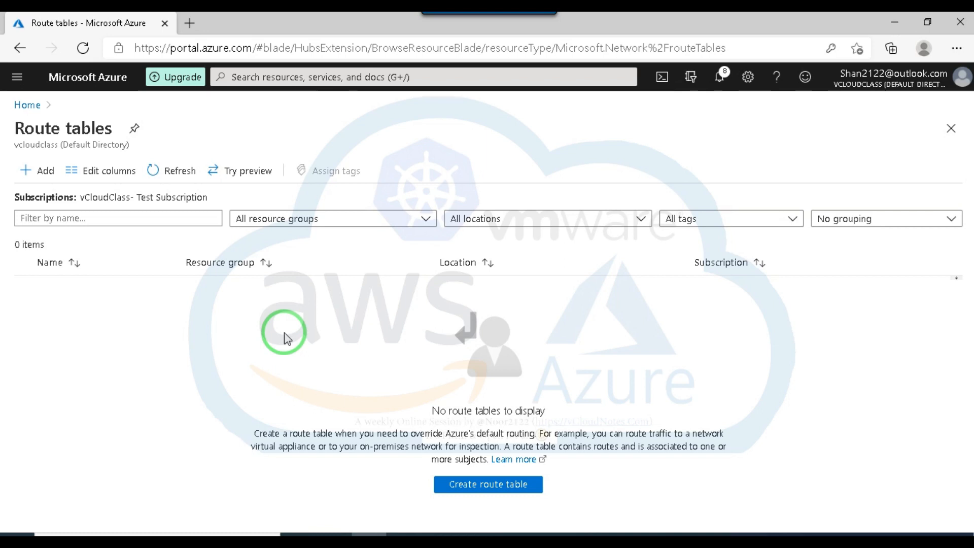
Open the default subnet of virtual network VC-Test-vNet-UC and bring its route table setting into view.
click(28, 110)
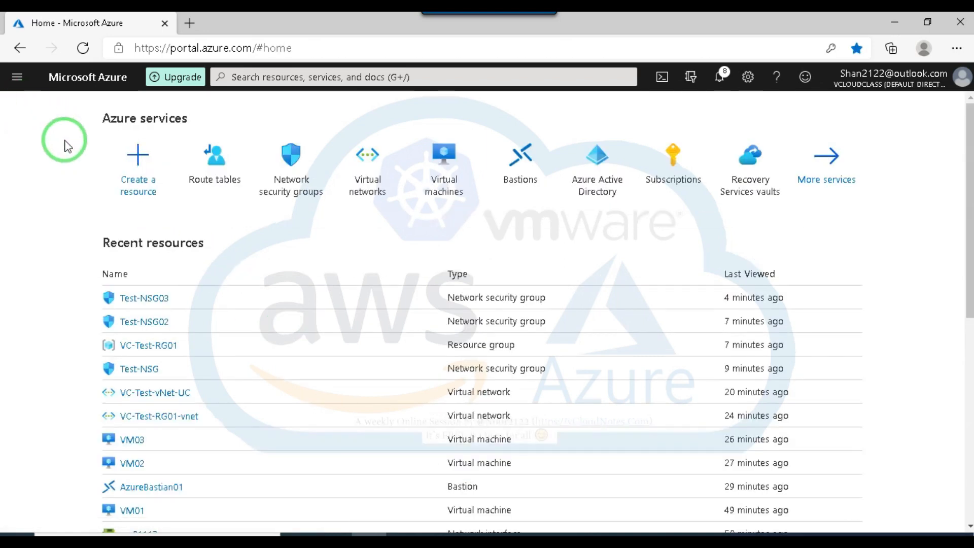
click(367, 162)
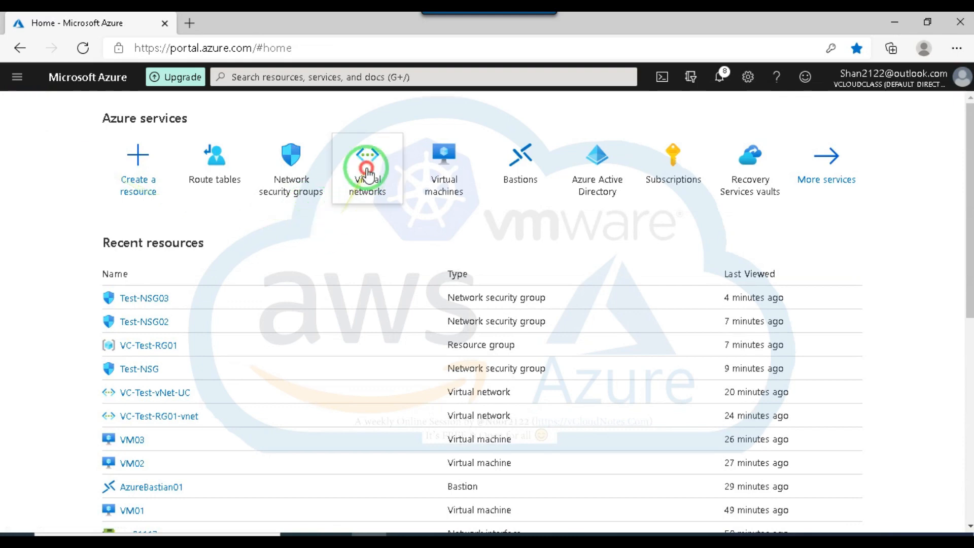
click(72, 307)
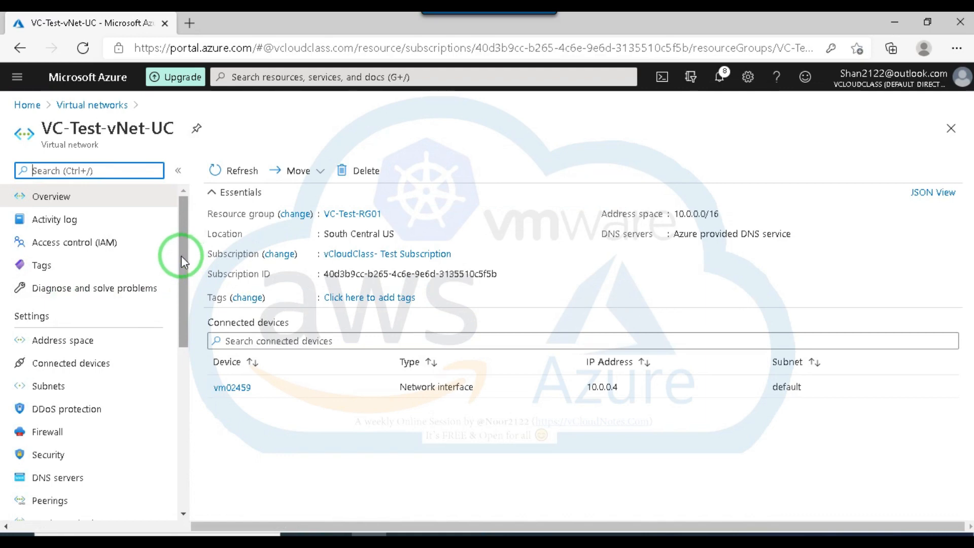
click(50, 387)
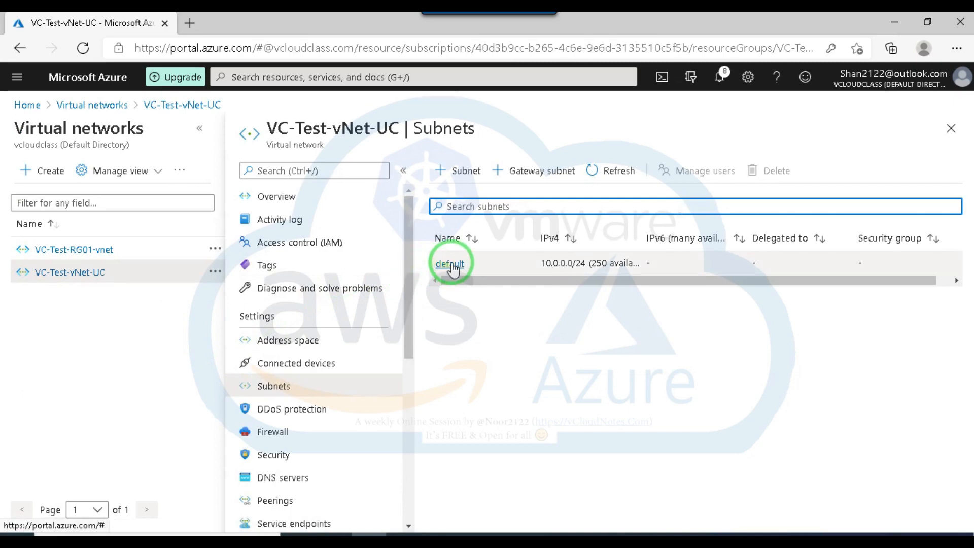
click(450, 263)
scroll(749, 314, down, 3)
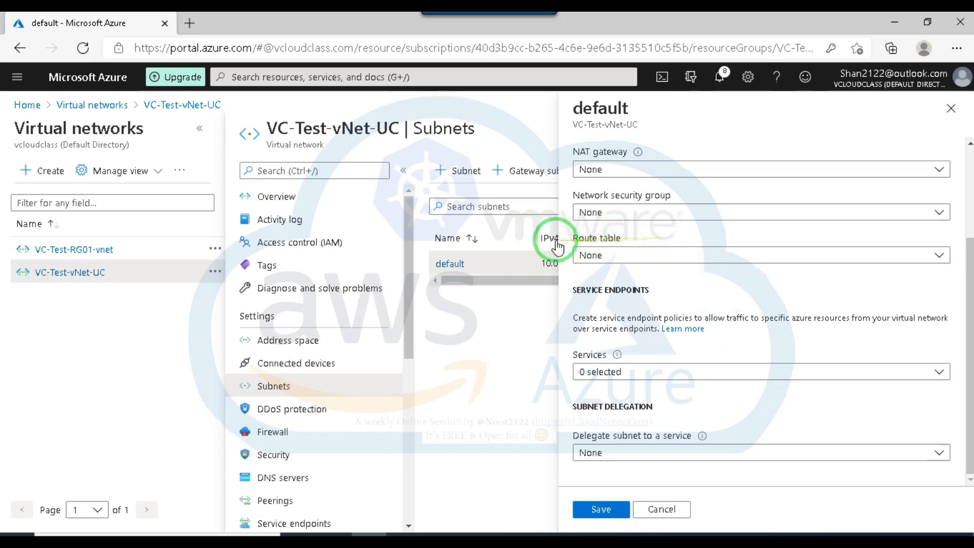
Examine the route table choices for the default subnet, then close its settings without saving.
click(720, 256)
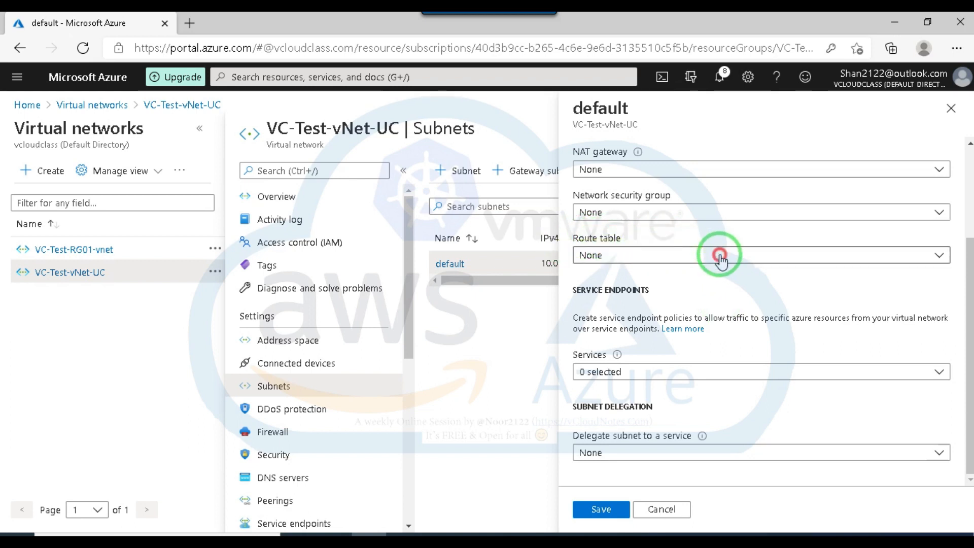
click(721, 255)
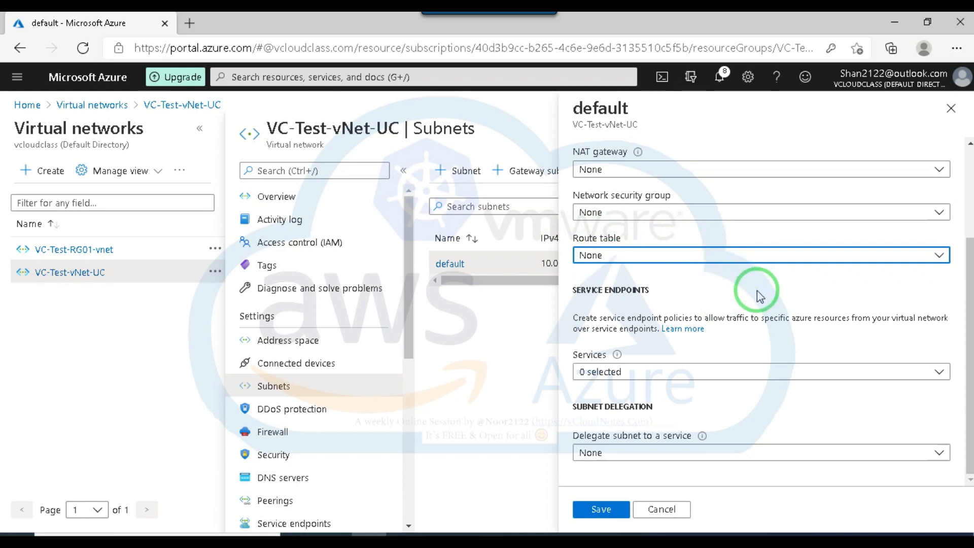
click(644, 254)
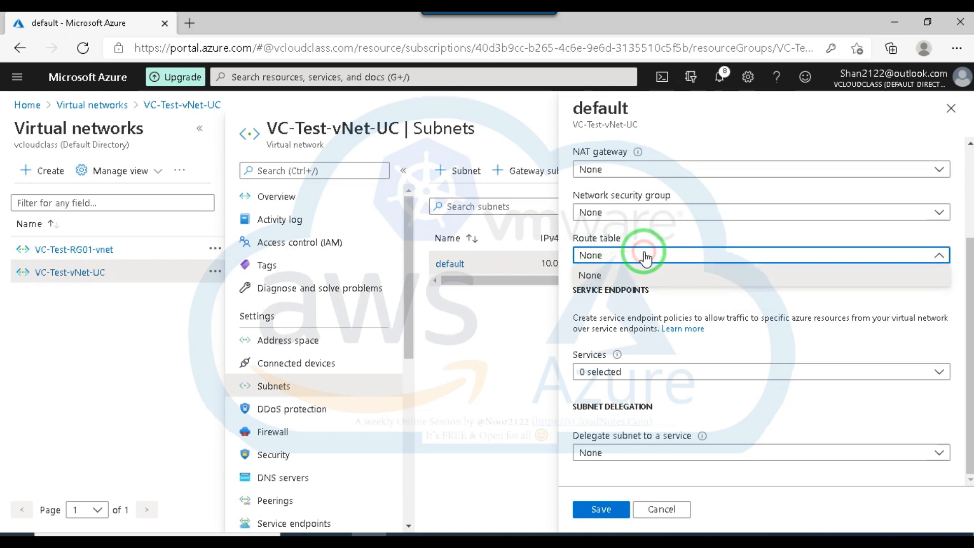
click(680, 293)
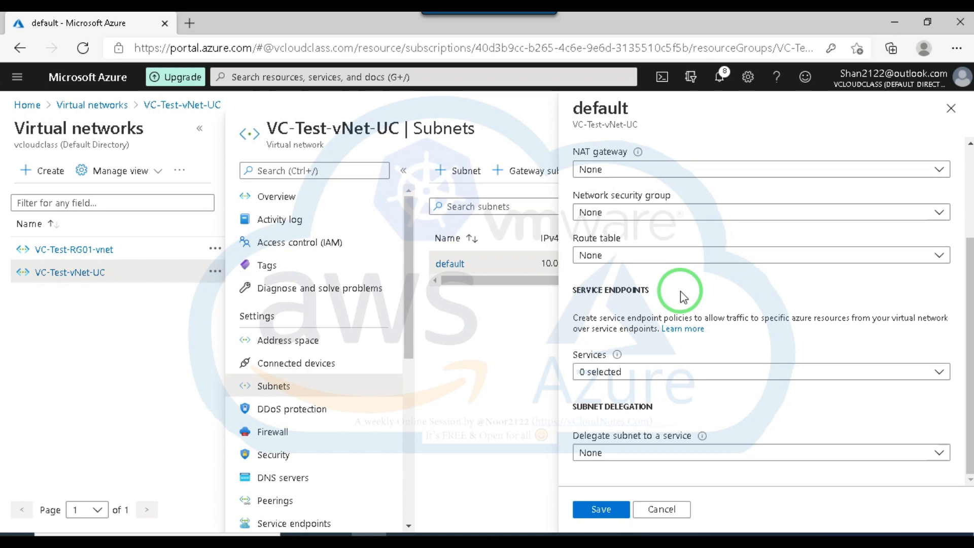
click(197, 129)
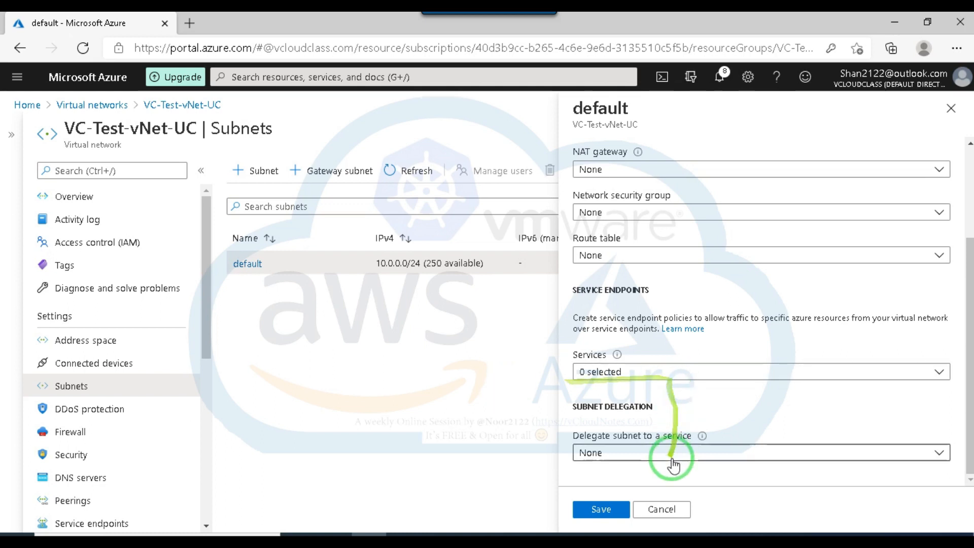
click(660, 509)
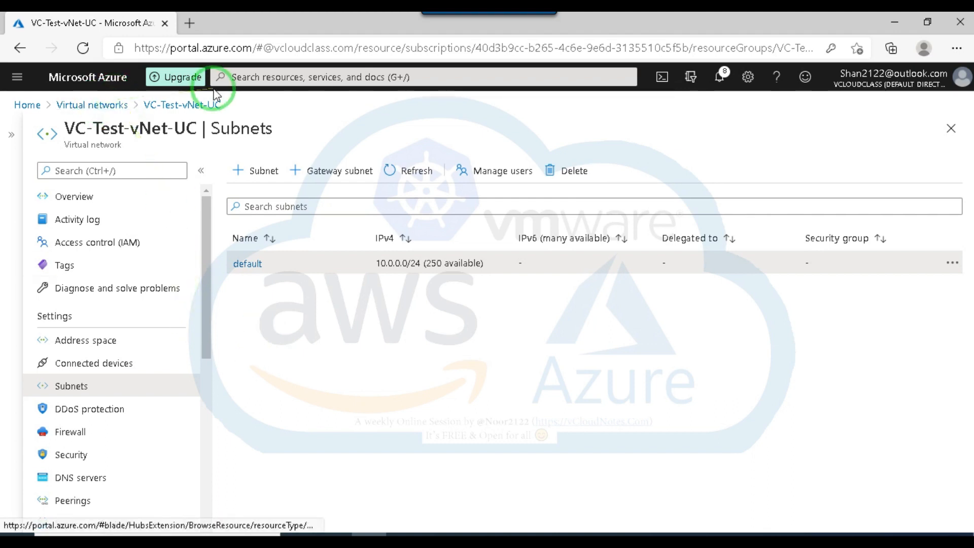
Open virtual machine VM02 from the virtual machines list and review its overview properties.
click(112, 106)
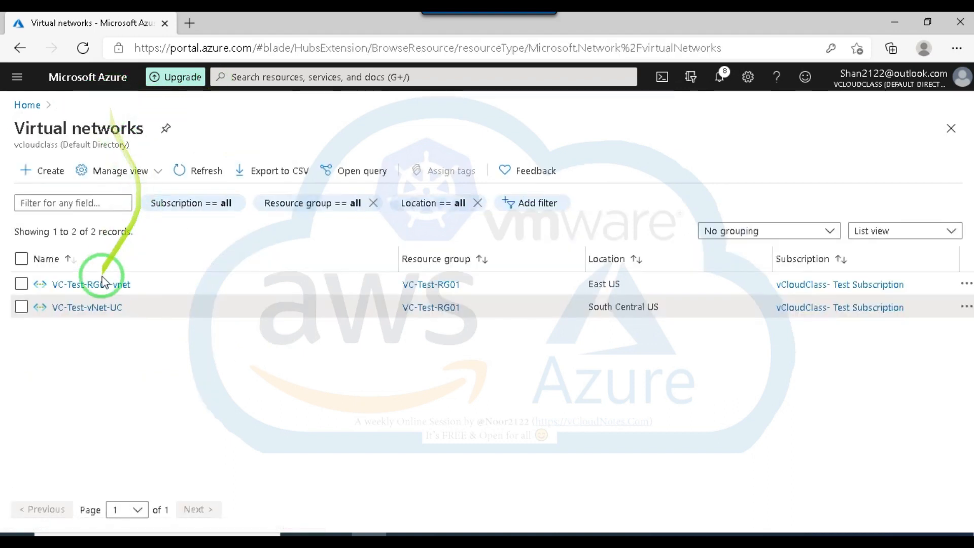
click(279, 81)
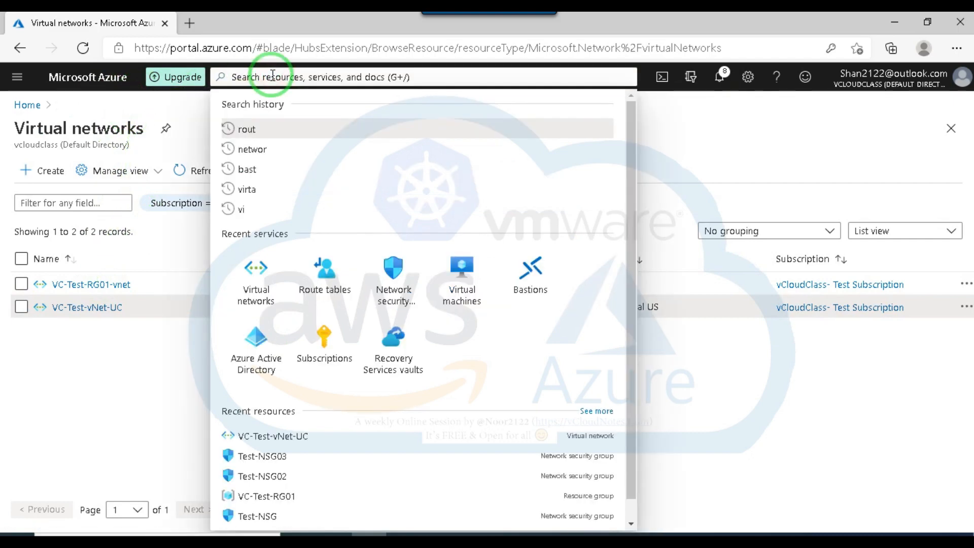
click(460, 269)
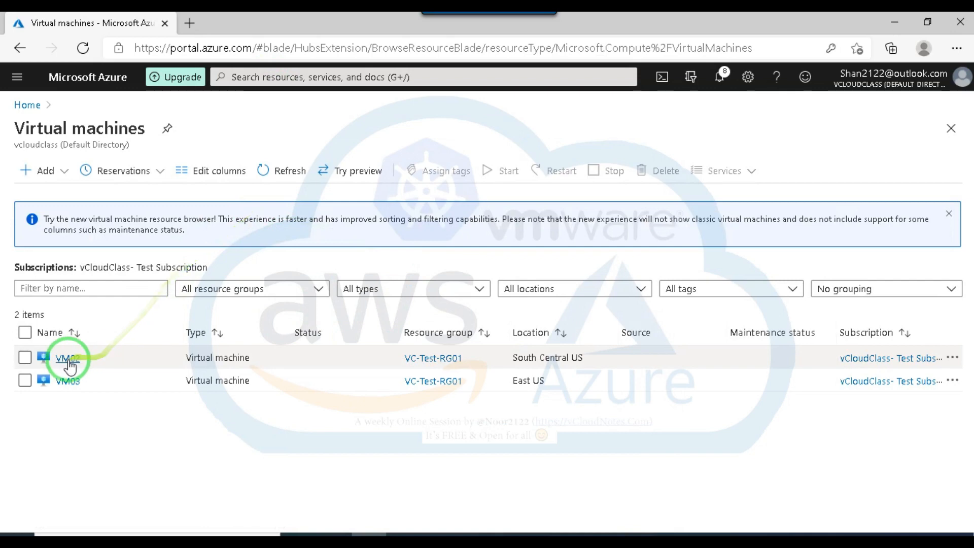
click(68, 356)
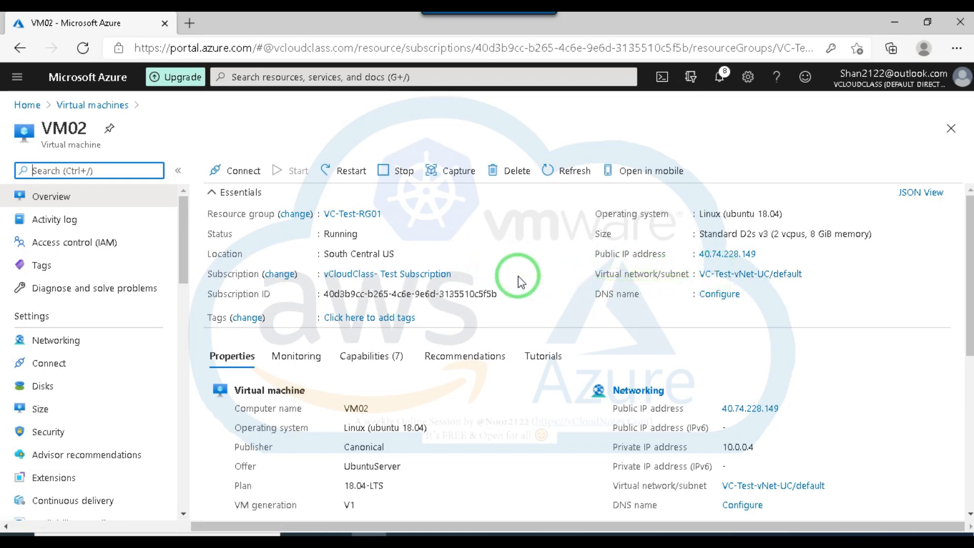
scroll(539, 398, down, 2)
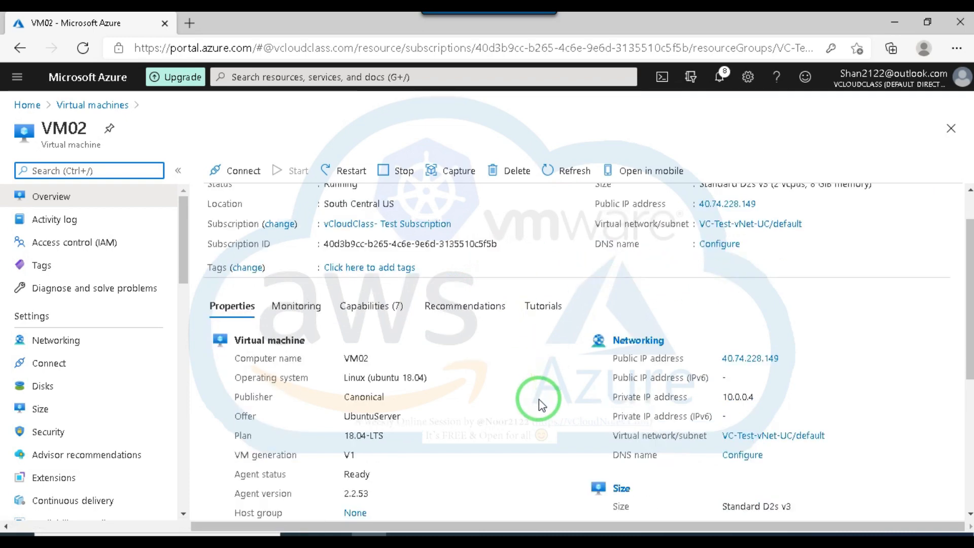
scroll(541, 404, down, 3)
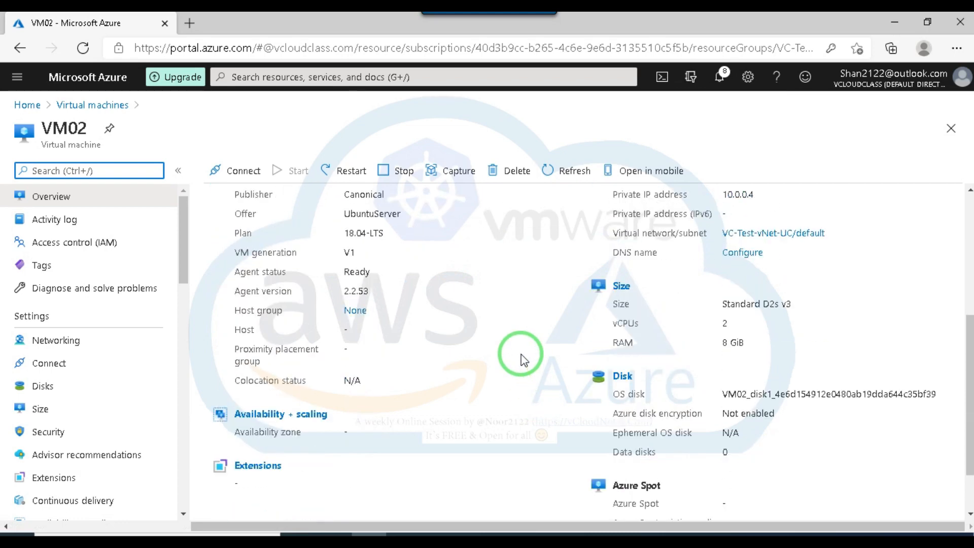
scroll(523, 358, down, 1)
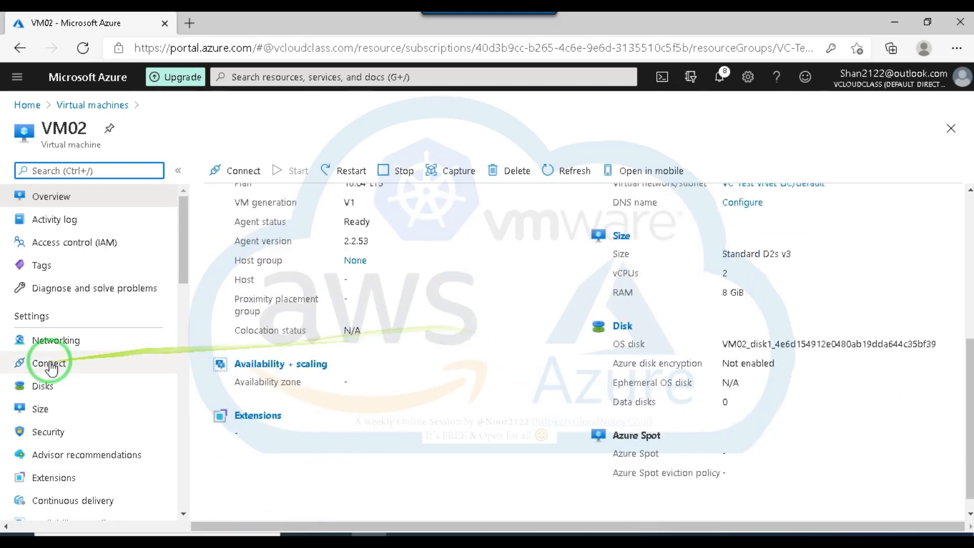
Open network interface vm02459 from VM02's networking settings and examine its effective routes.
click(49, 343)
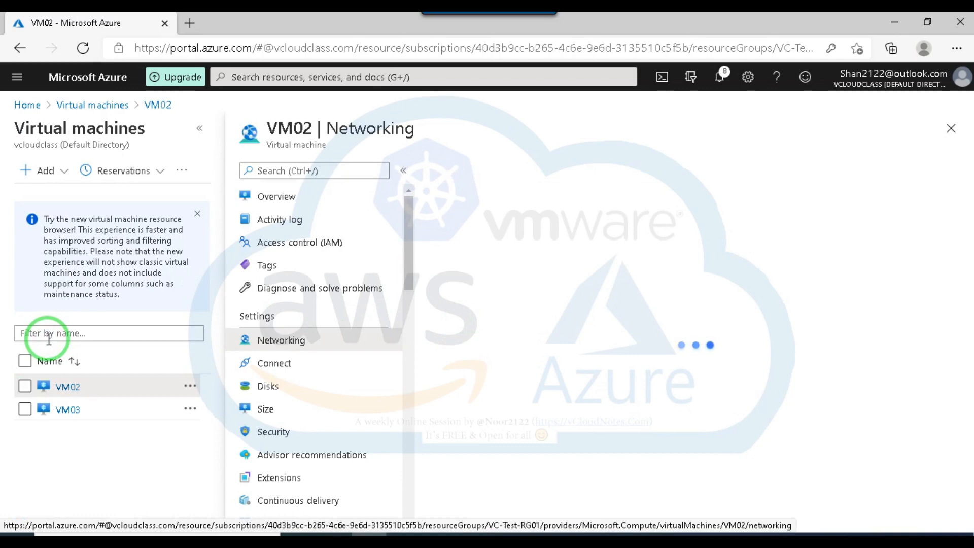
click(199, 128)
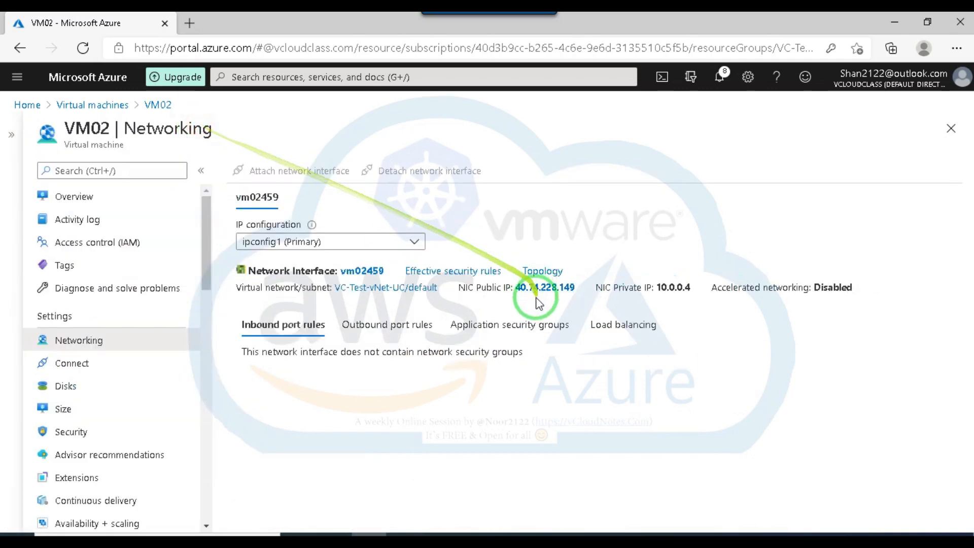
click(359, 272)
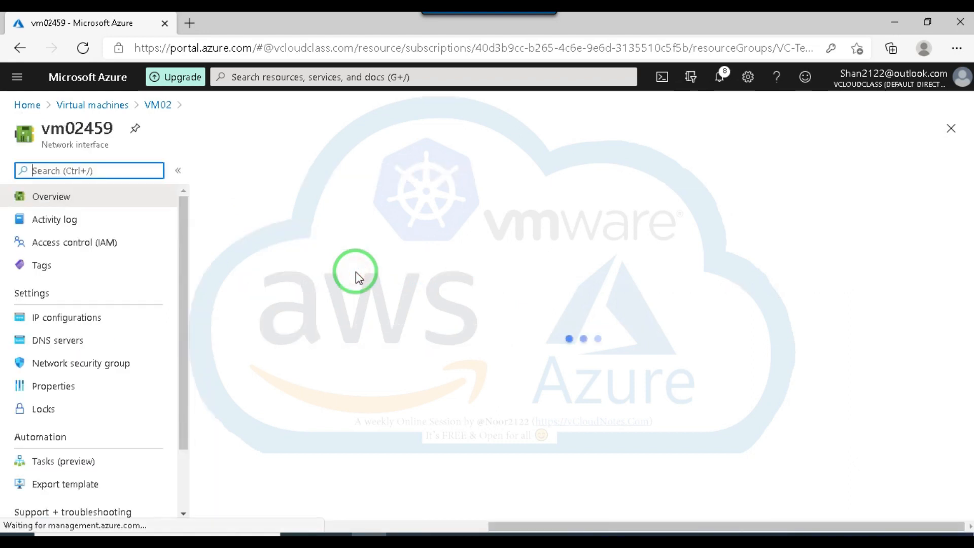
drag(181, 285, 197, 428)
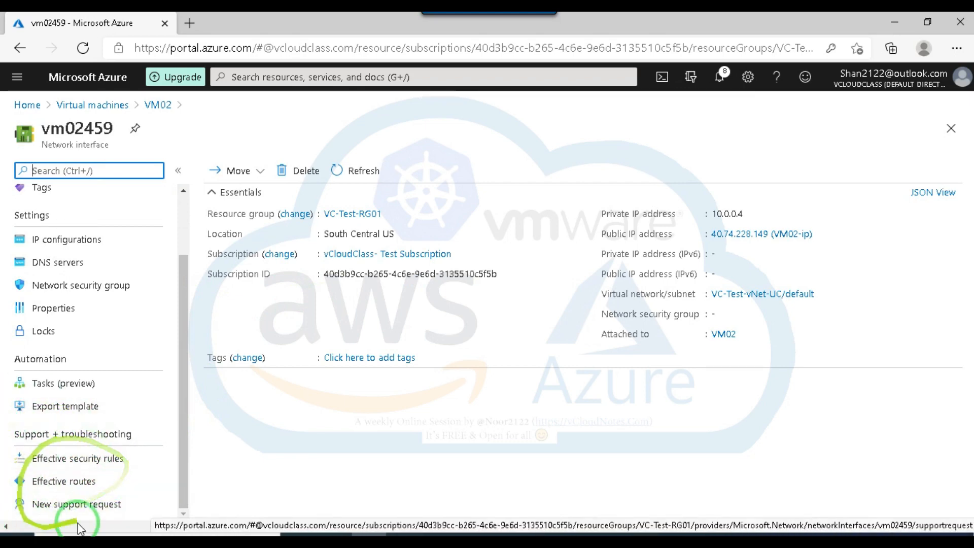
click(68, 484)
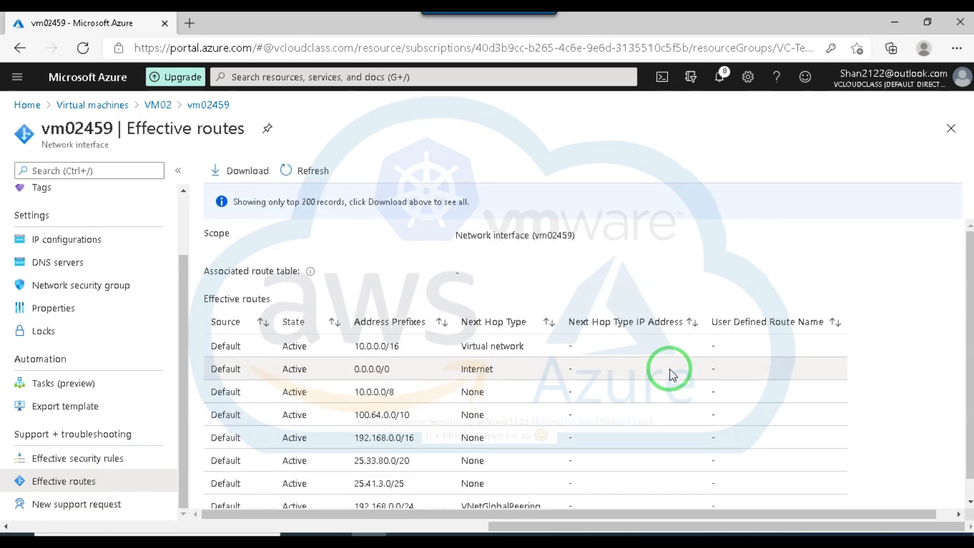
scroll(447, 363, down, 1)
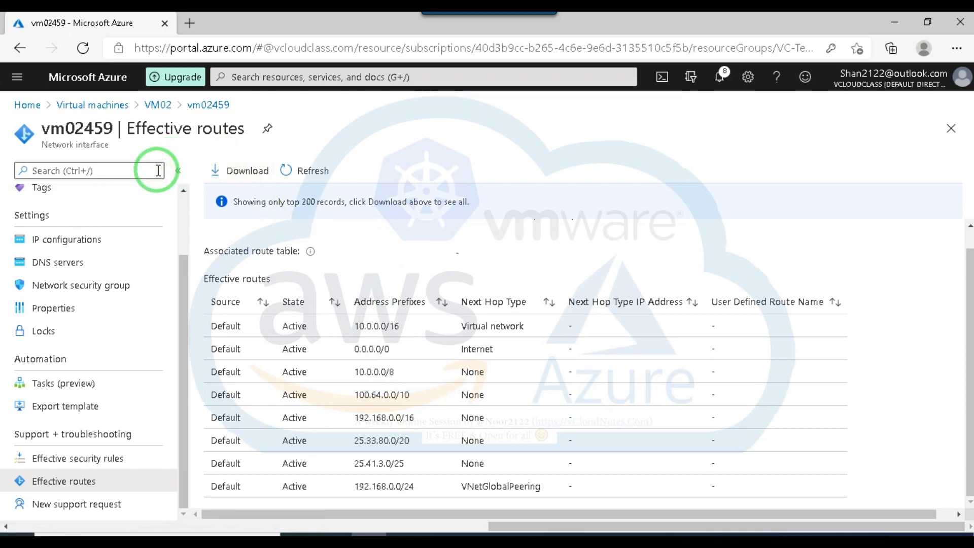
Open the Azure portal home page at portal.azure.com in a new browser tab.
click(187, 26)
text(a)
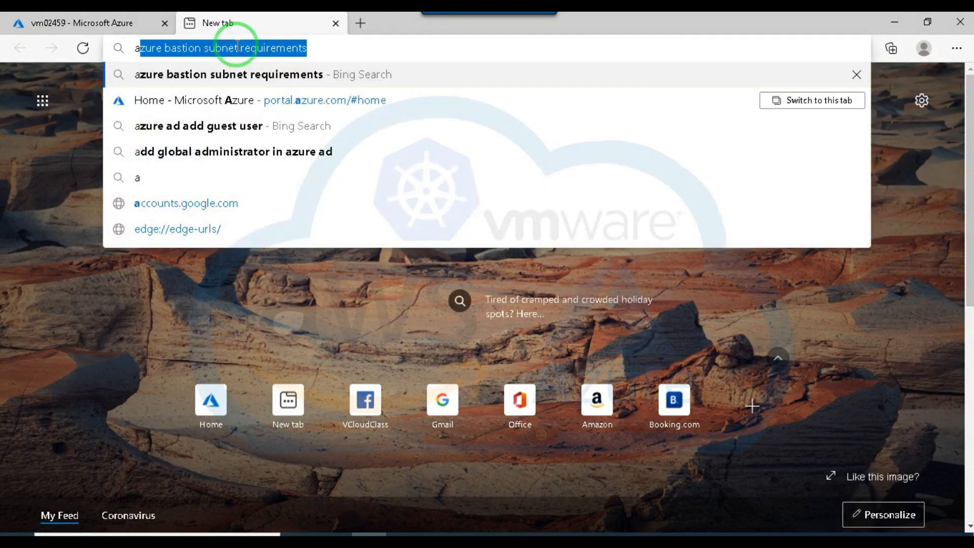
text(zure)
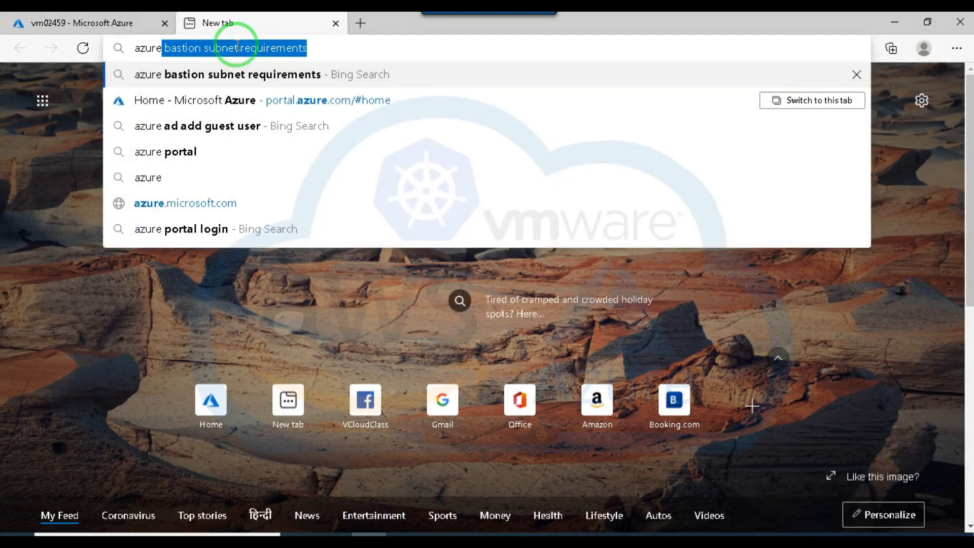
key(BackSpace)
key(BackSpace)
key(BackSpace)
key(BackSpace)
key(BackSpace)
key(BackSpace)
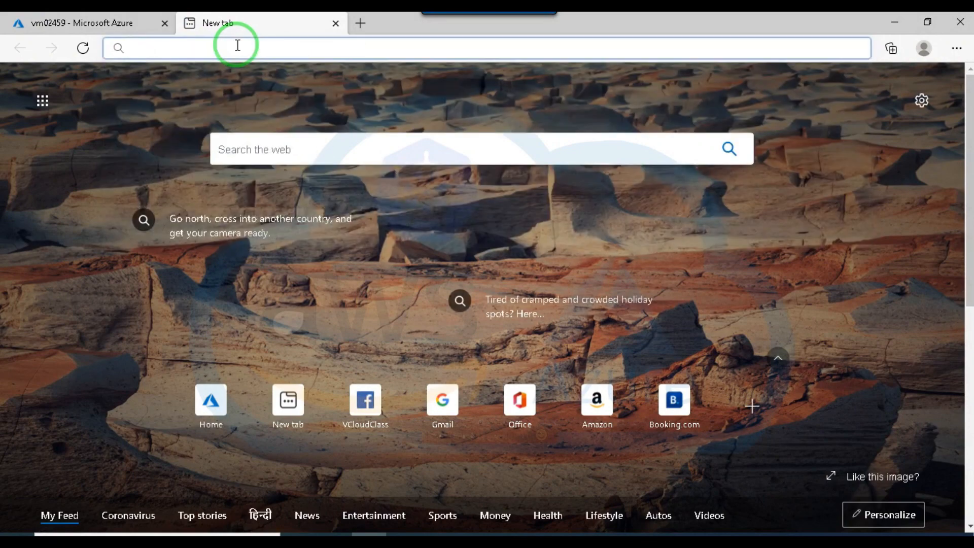
text(portal)
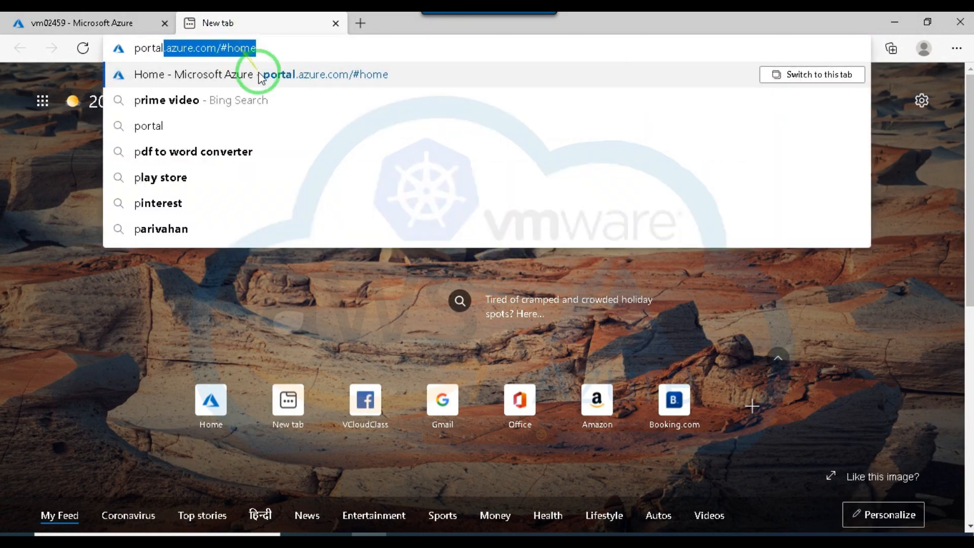
key(Return)
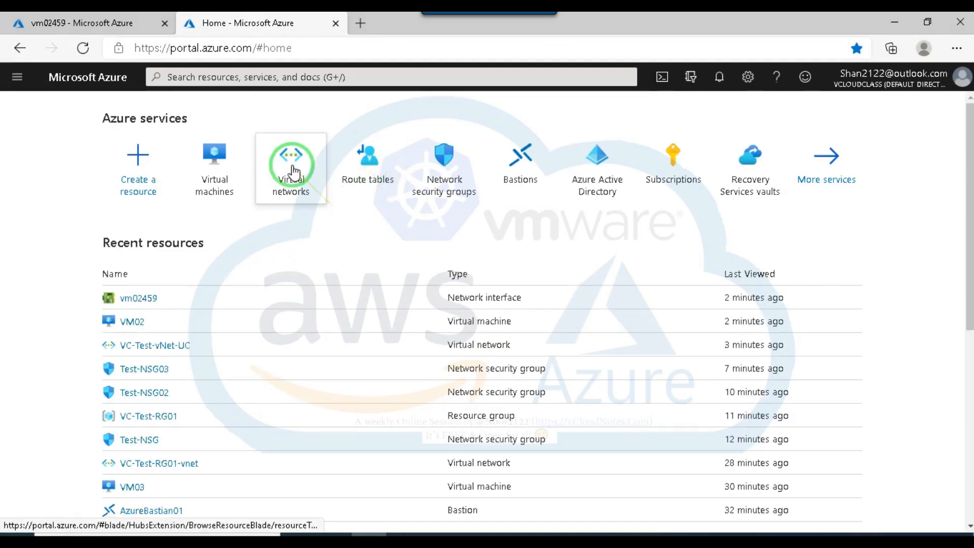
Search the portal for "route", open the Route tables service and start creating a route table.
click(302, 76)
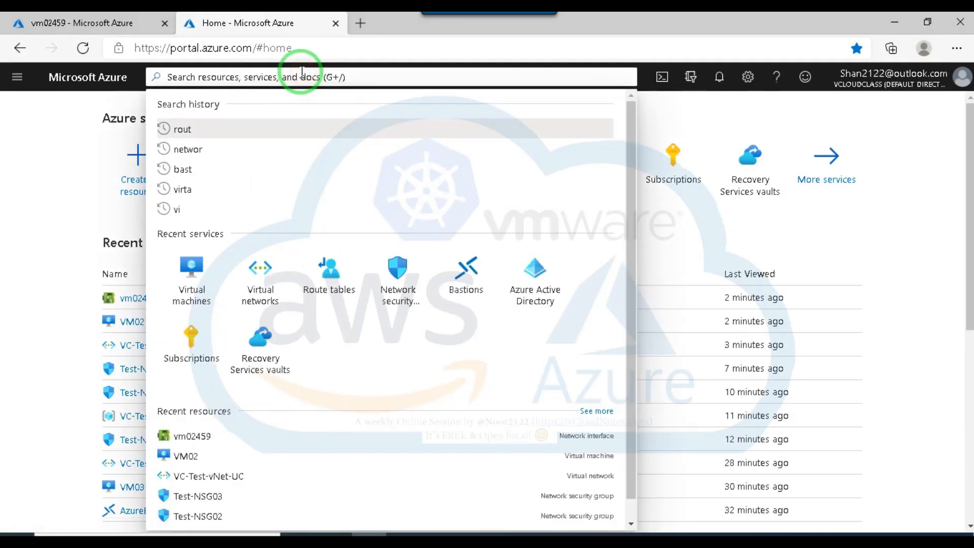
text(route)
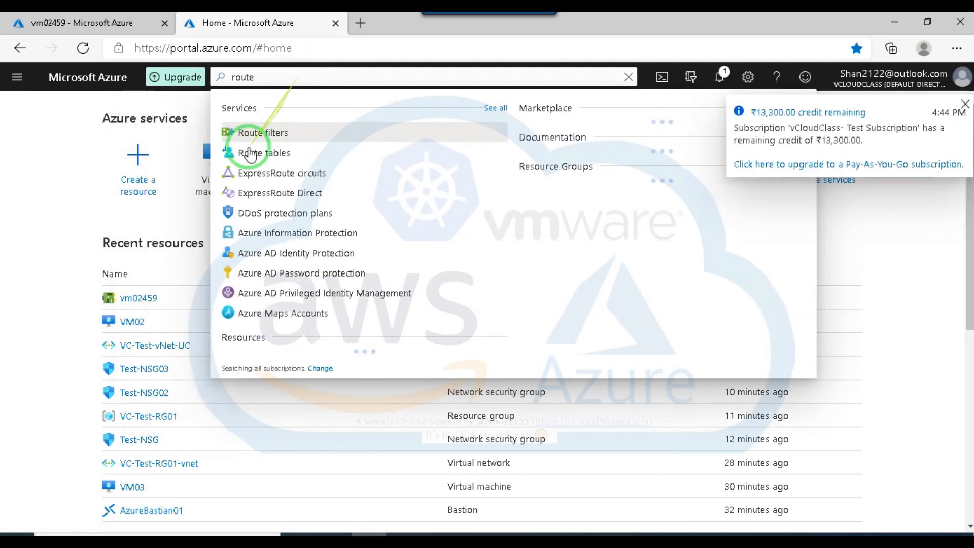
click(259, 153)
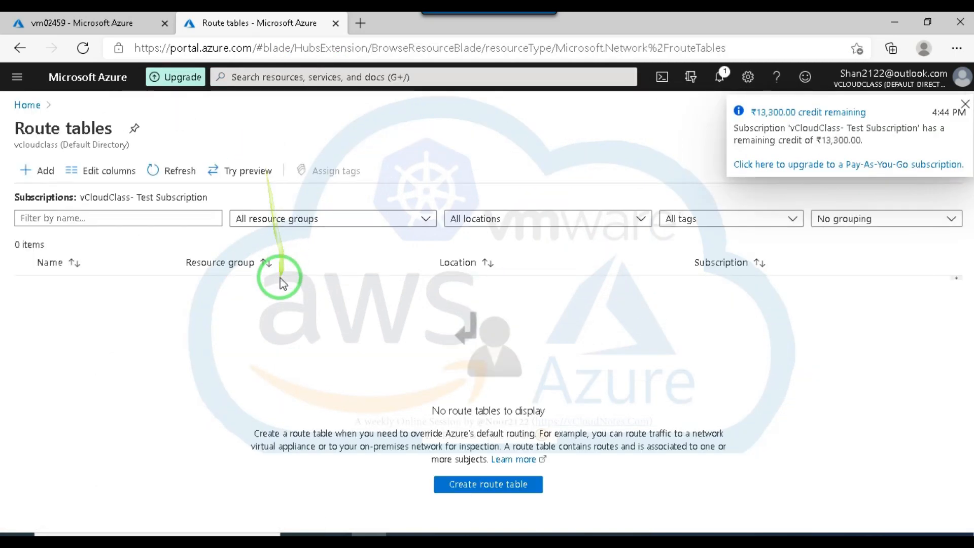
click(476, 485)
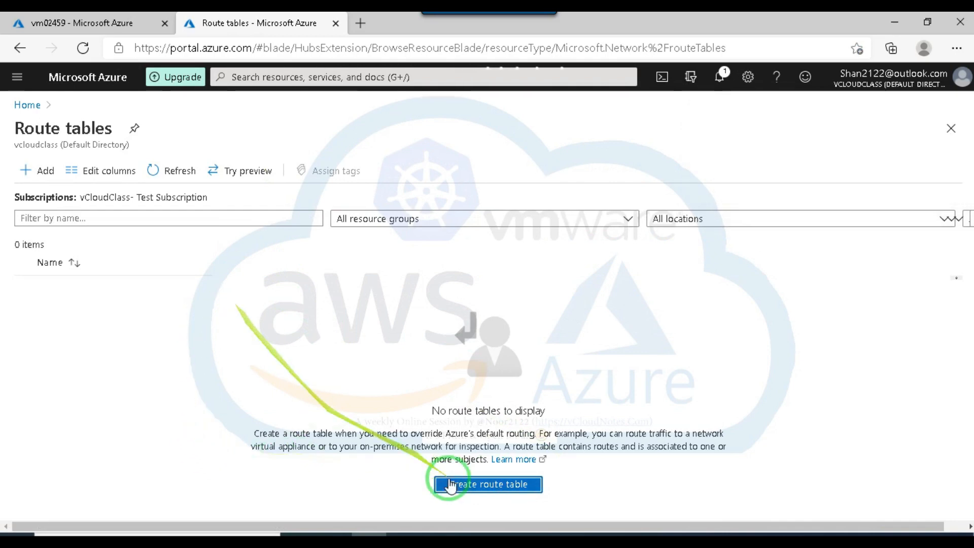
click(471, 484)
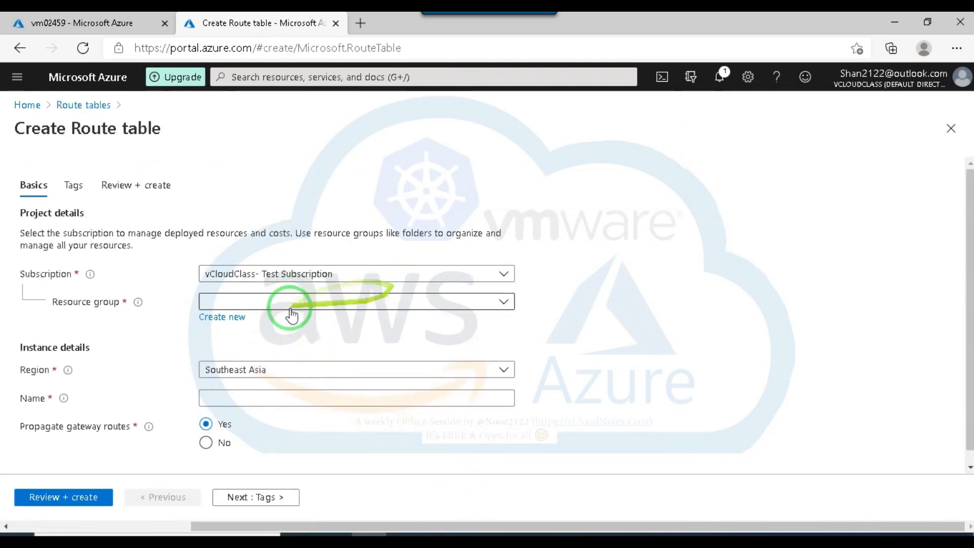
Set the new route table's resource group to VC-Test-RG01 and its region to East US.
scroll(178, 320, down, 1)
click(330, 291)
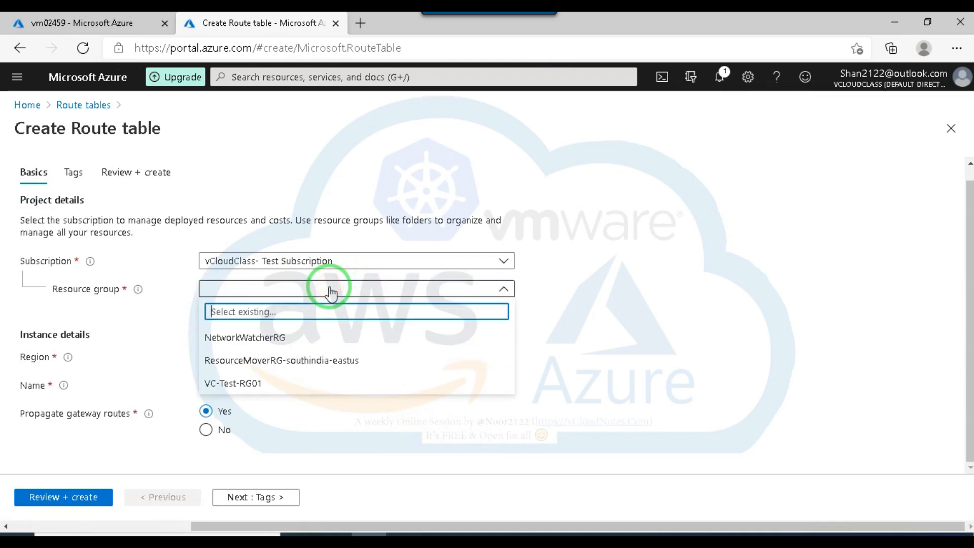
click(713, 265)
click(413, 294)
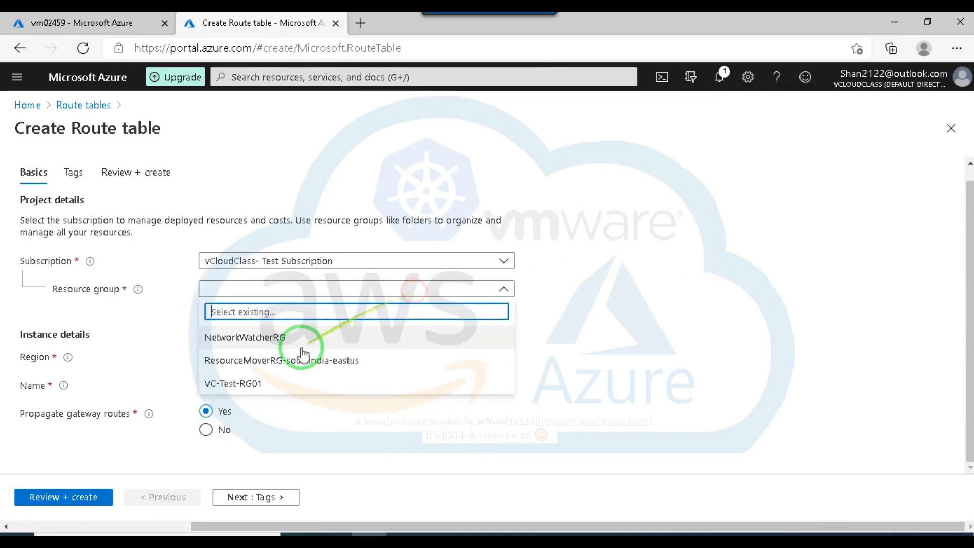
click(258, 384)
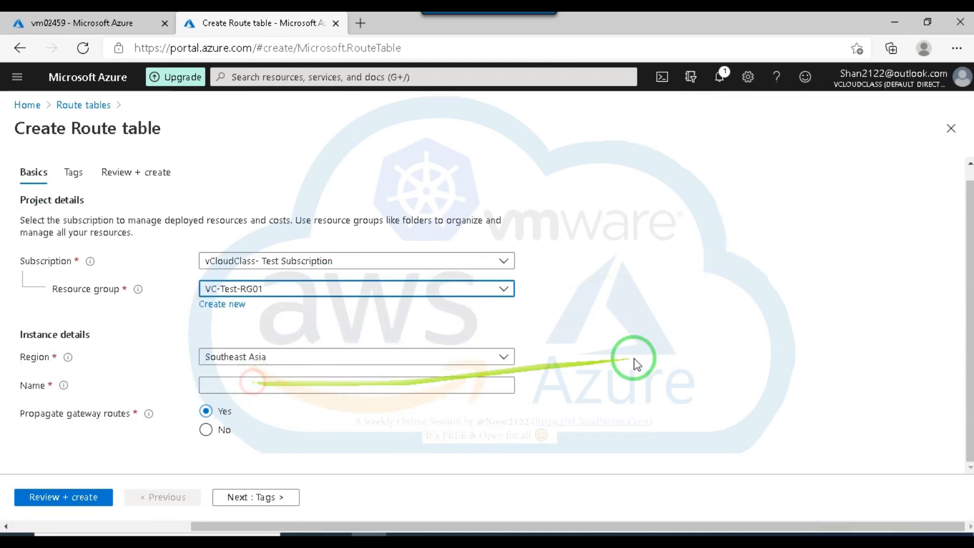
click(355, 360)
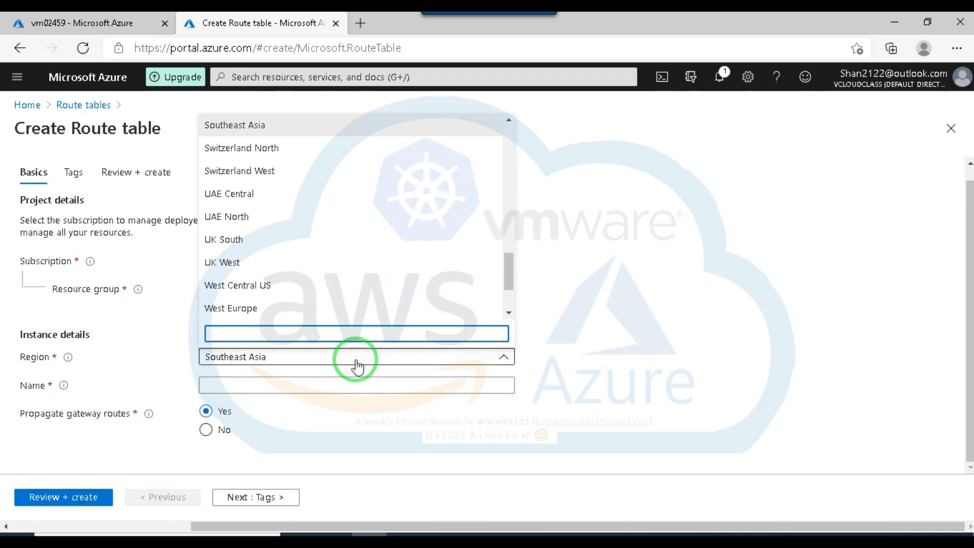
text(us)
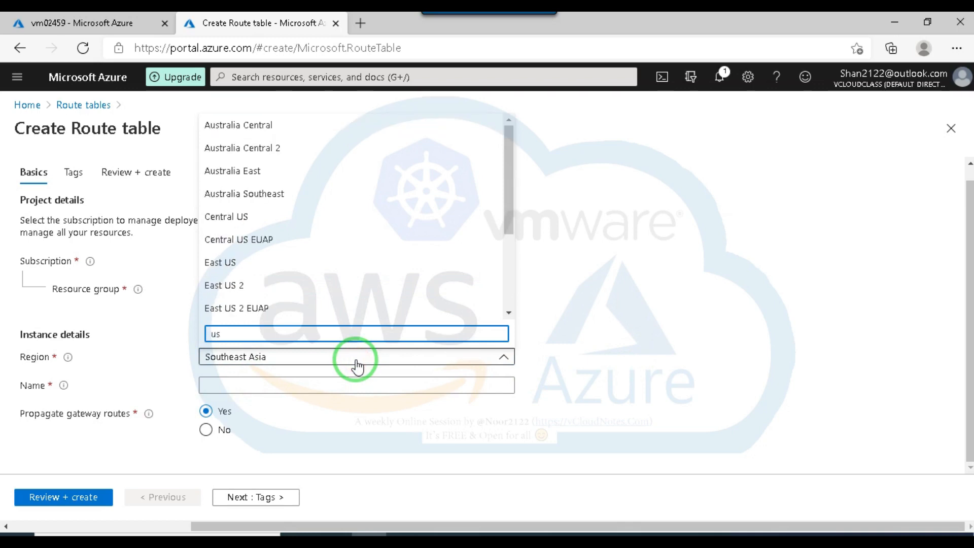
click(225, 263)
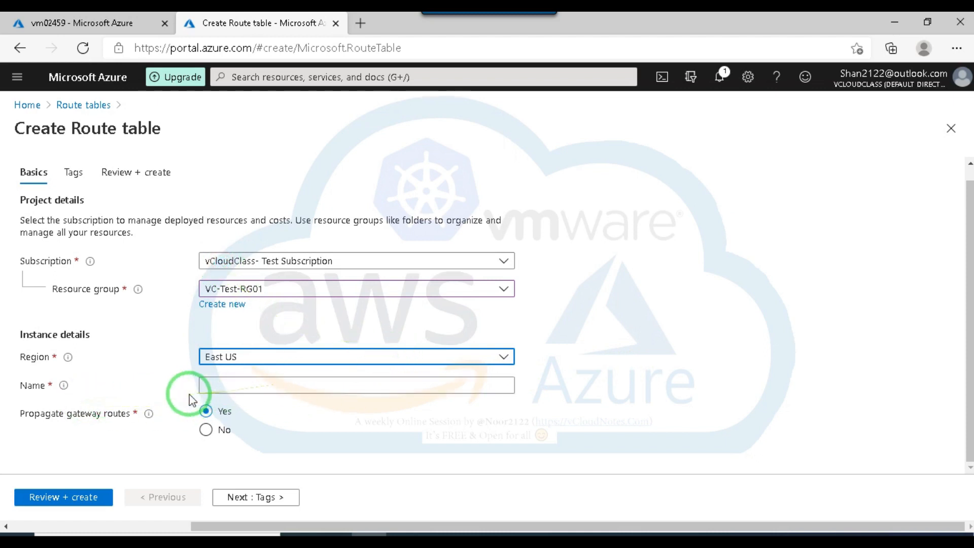
Name the route table UDR01, keep gateway route propagation at Yes, then review and create it.
click(232, 384)
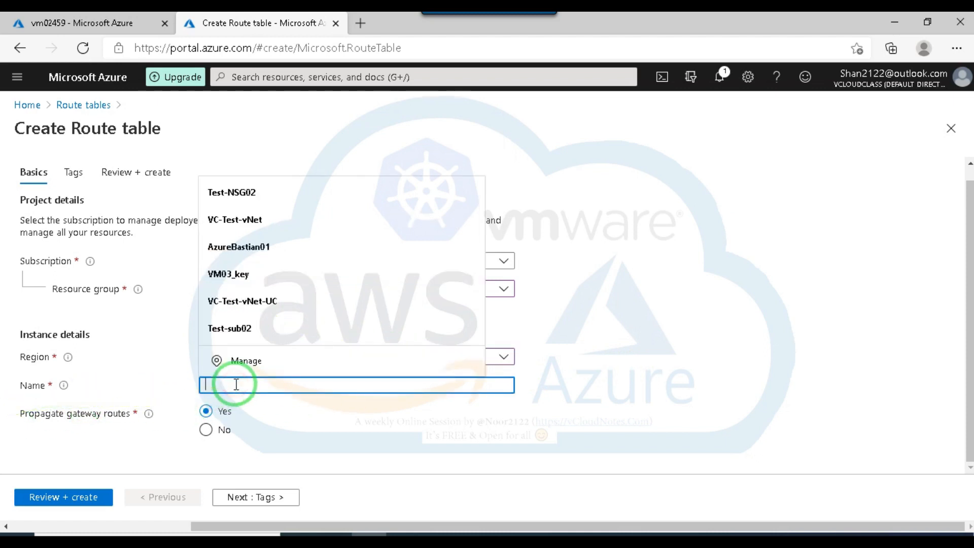
text(U)
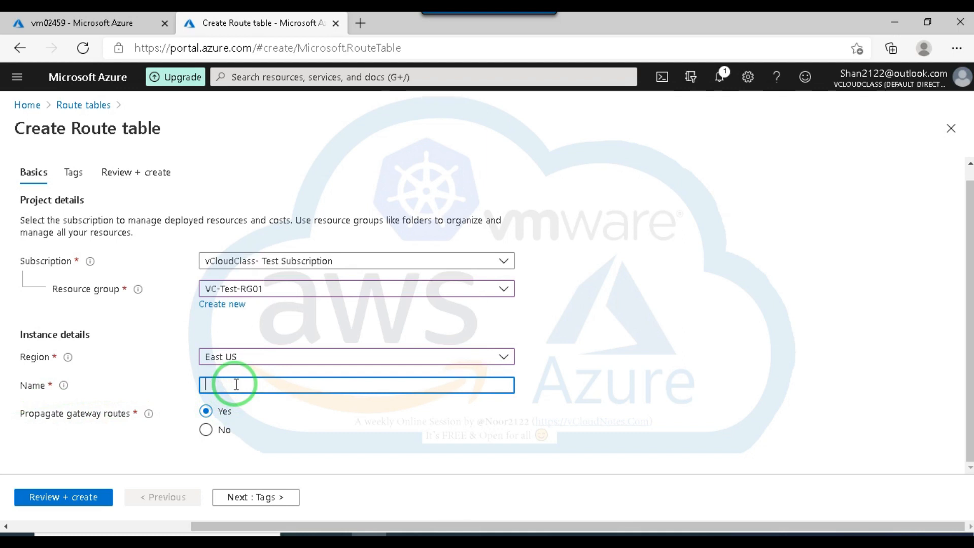
text(DR01)
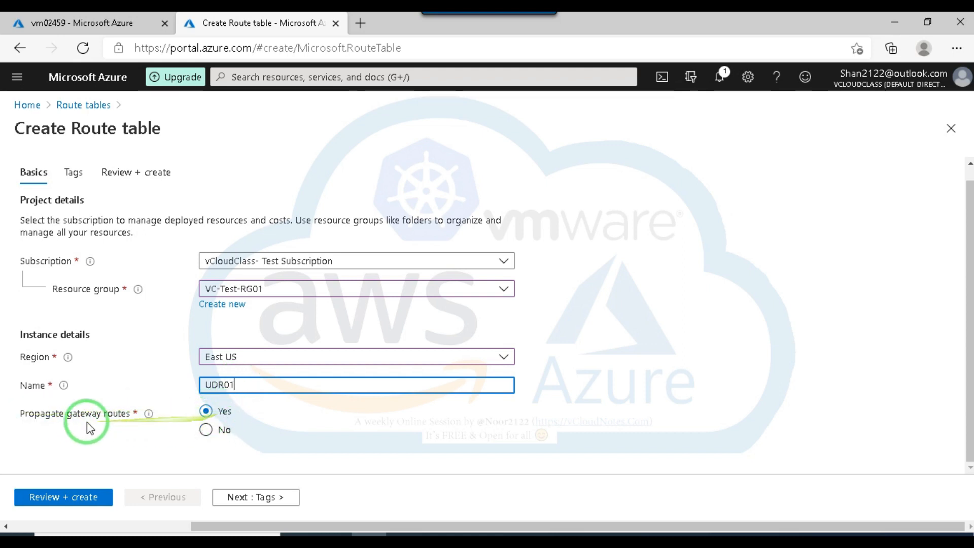
mouse_move(149, 413)
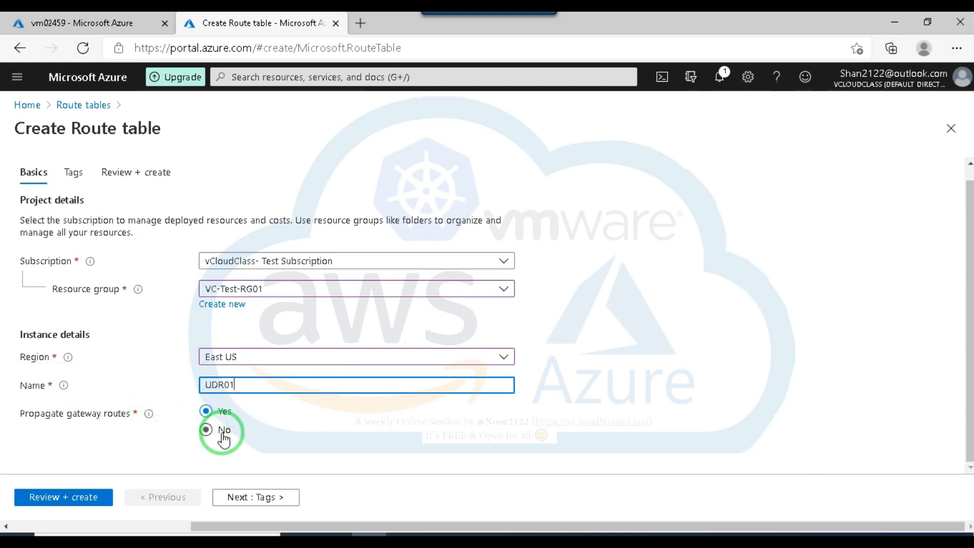
click(64, 497)
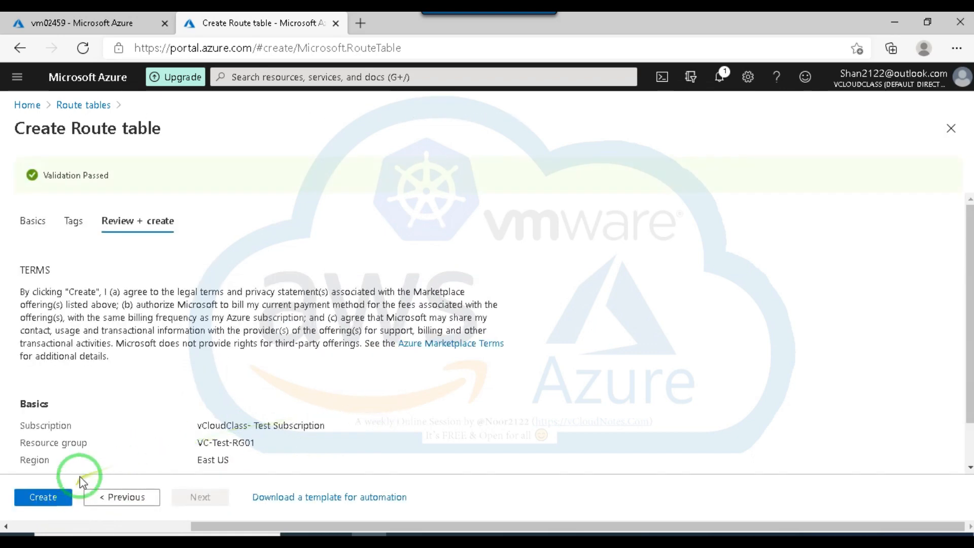
scroll(91, 452, down, 1)
click(41, 500)
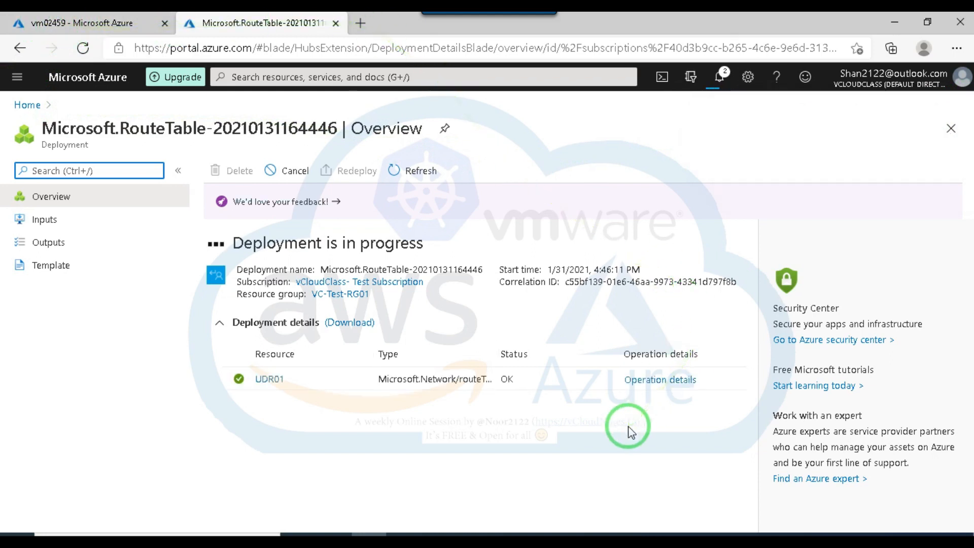
Open the deployed route table UDR01, dismiss the deployment notification and show its routes.
click(269, 379)
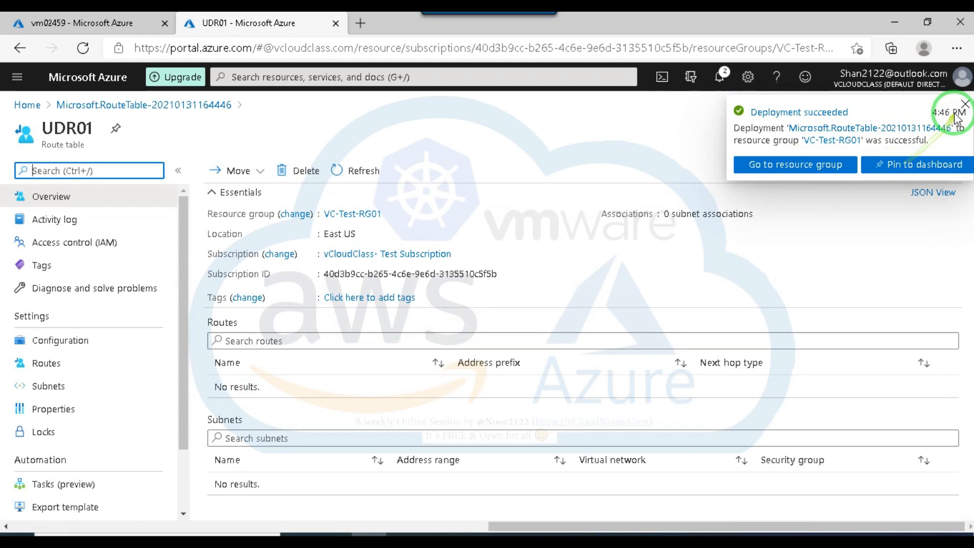
click(964, 104)
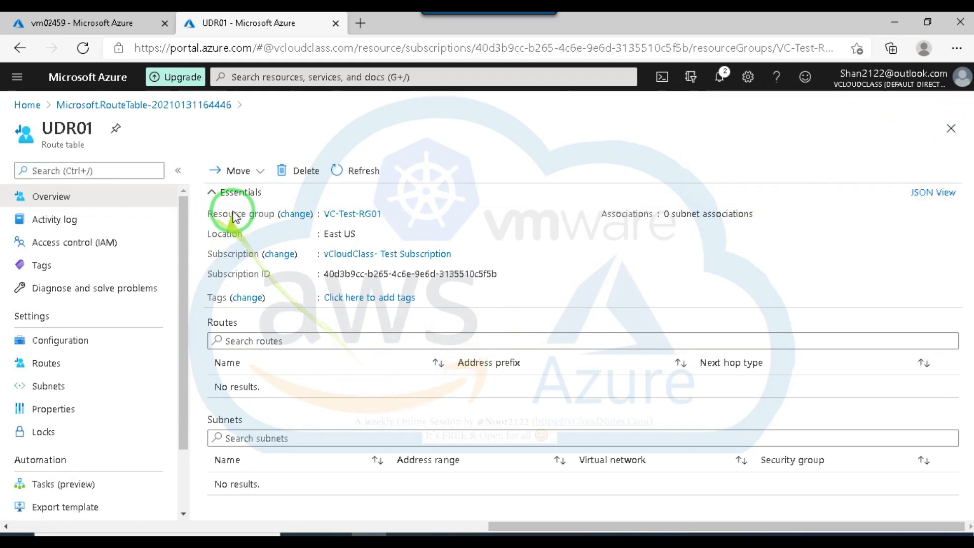
click(56, 361)
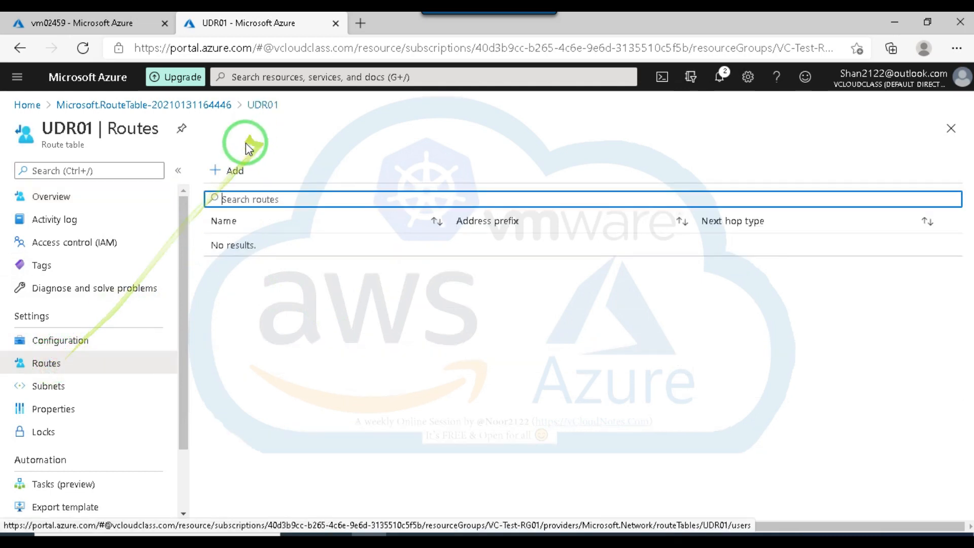
Start a new route in UDR01 named blockInternet and show the explanation of its address prefix.
click(232, 171)
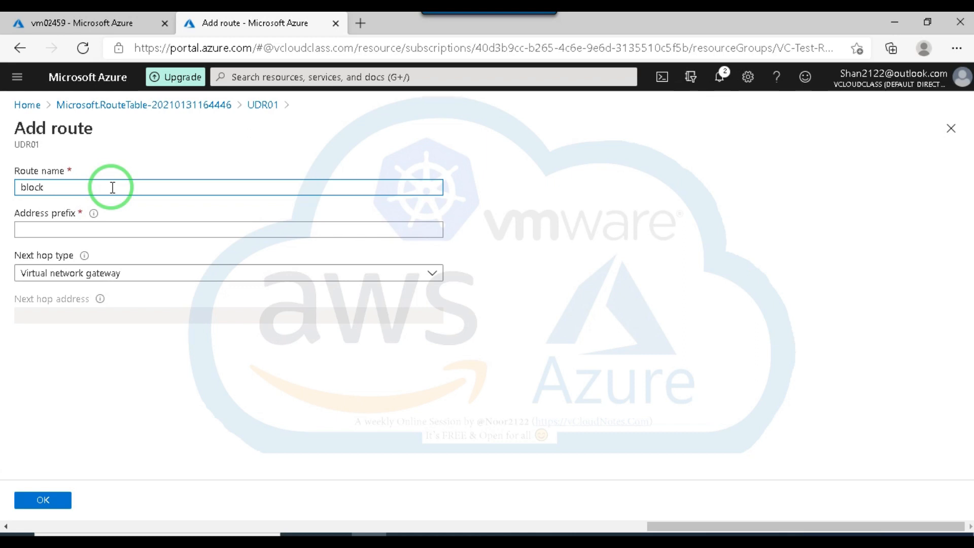
text(et)
click(39, 231)
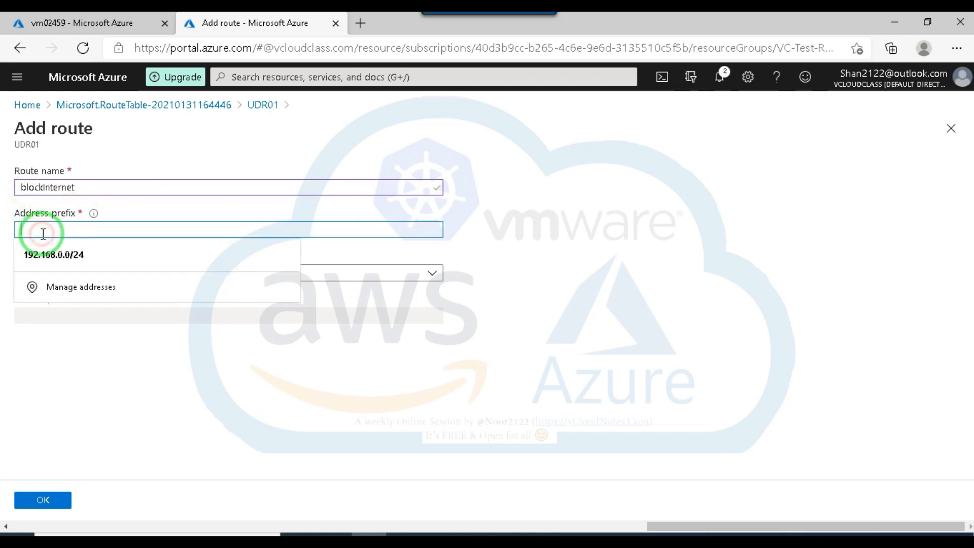
click(637, 240)
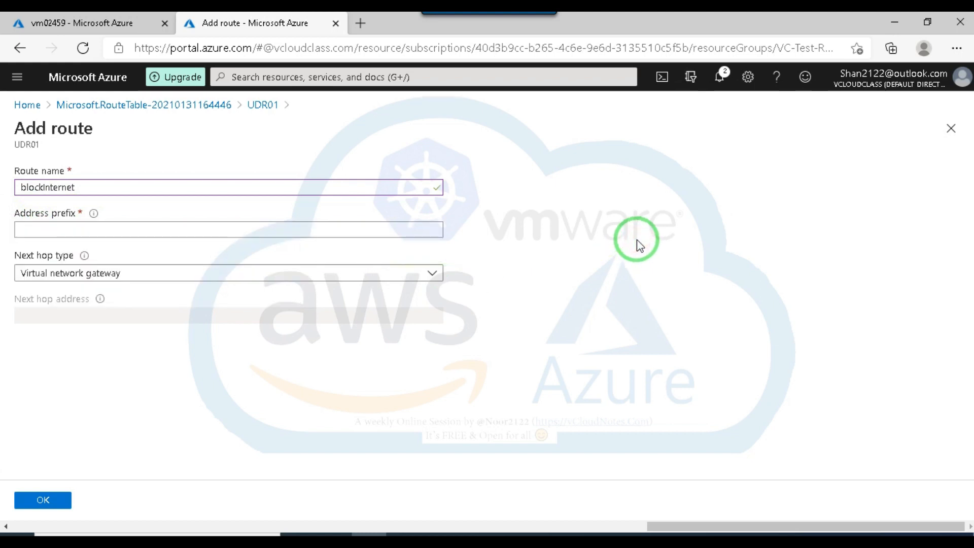
click(82, 234)
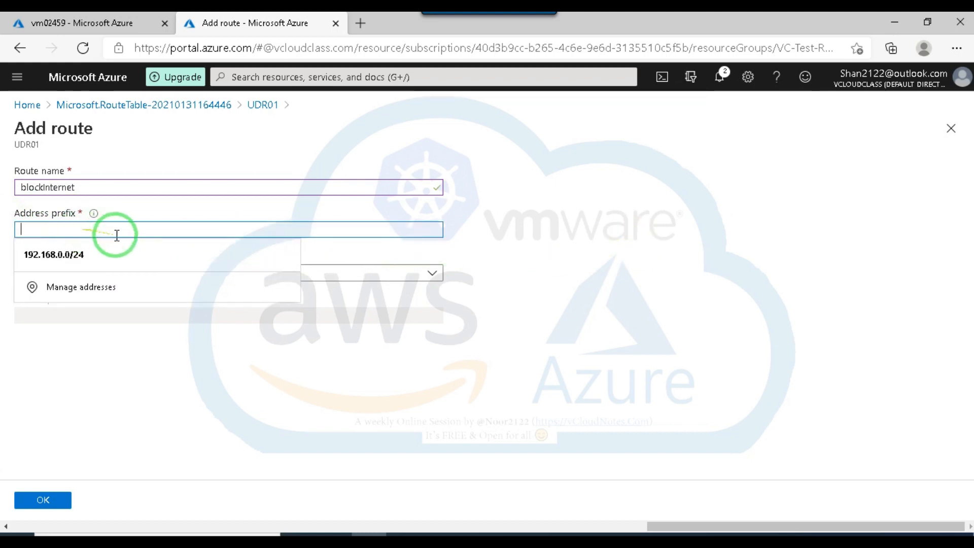
click(517, 198)
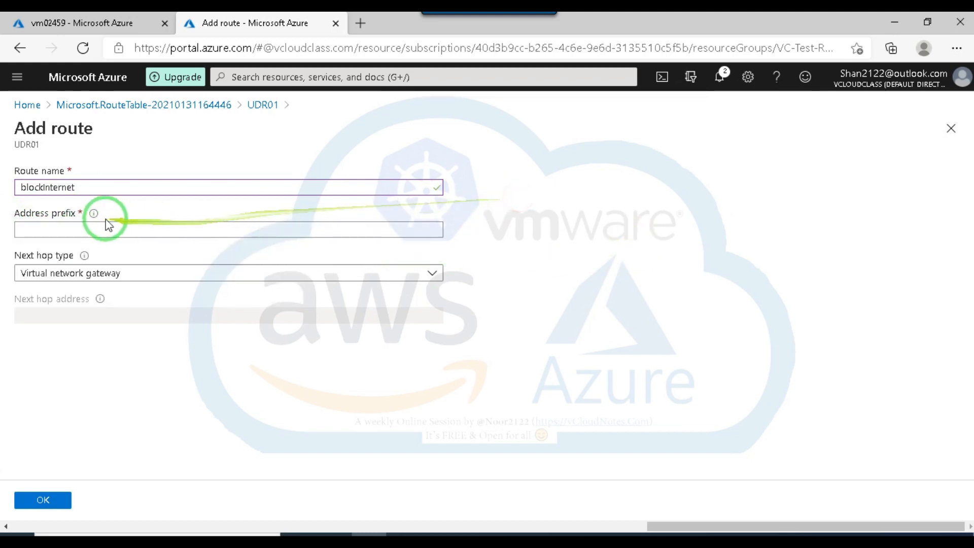
mouse_move(97, 218)
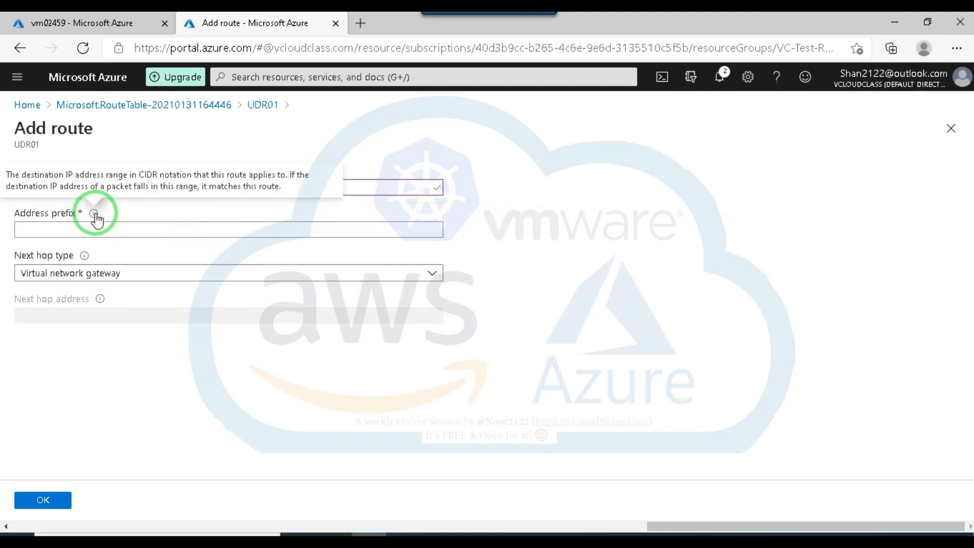
Fill the route's address prefix with the suggested 192.168.0.0/24 and replace it with 10.0.0.0/8.
click(89, 229)
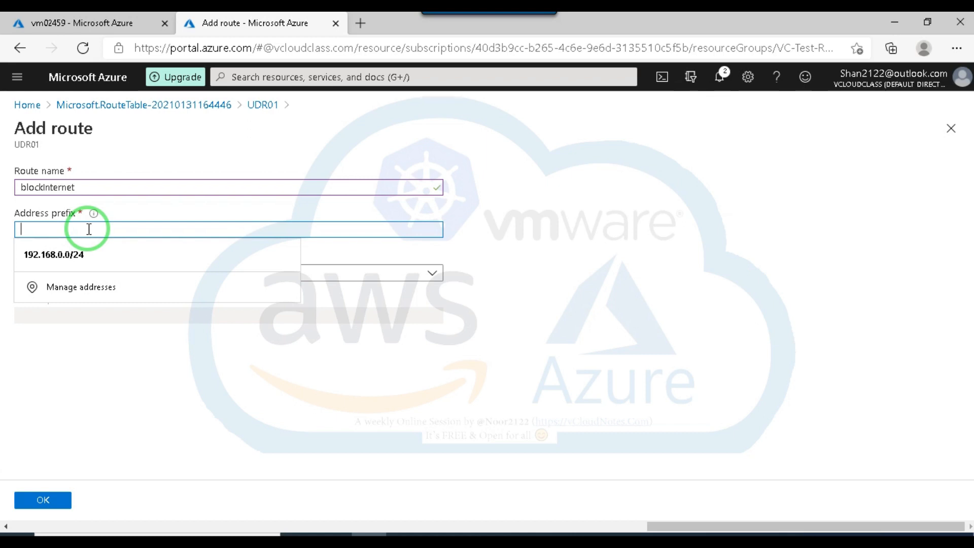
click(72, 258)
drag(99, 228, 386, 251)
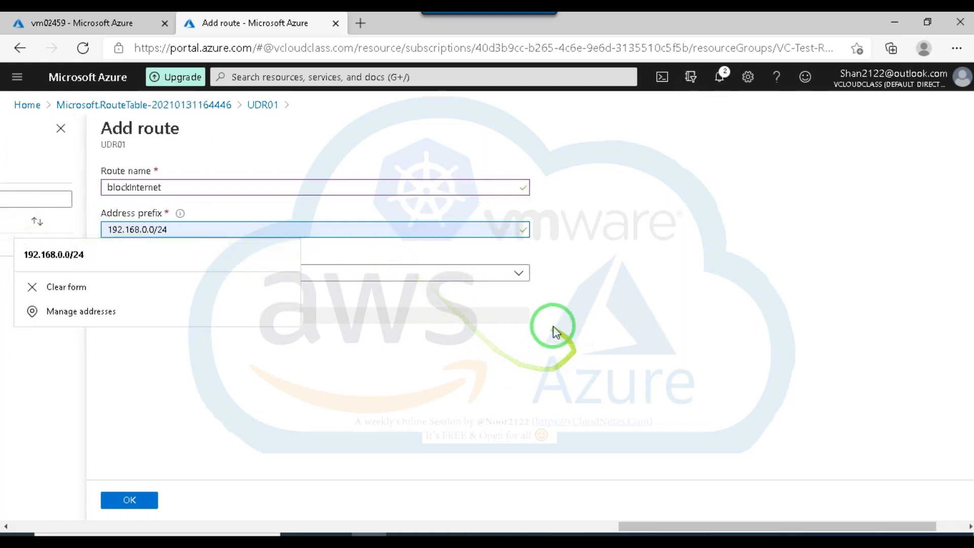
drag(189, 230, 507, 302)
text(10.0)
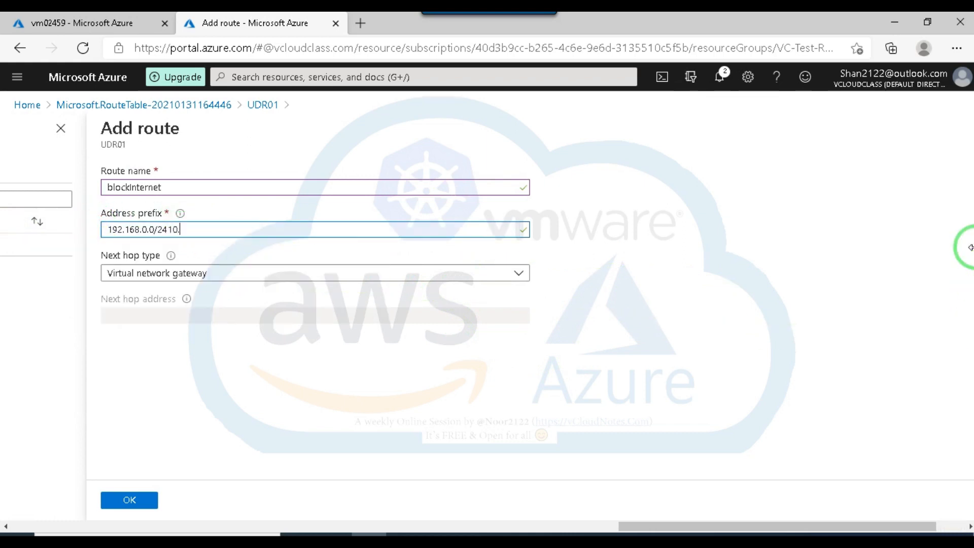
key(BackSpace)
key(BackSpace)
key(BackSpace)
key(BackSpace)
key(BackSpace)
key(BackSpace)
key(BackSpace)
key(BackSpace)
key(BackSpace)
key(BackSpace)
key(BackSpace)
key(BackSpace)
key(BackSpace)
key(BackSpace)
key(BackSpace)
key(BackSpace)
key(BackSpace)
key(BackSpace)
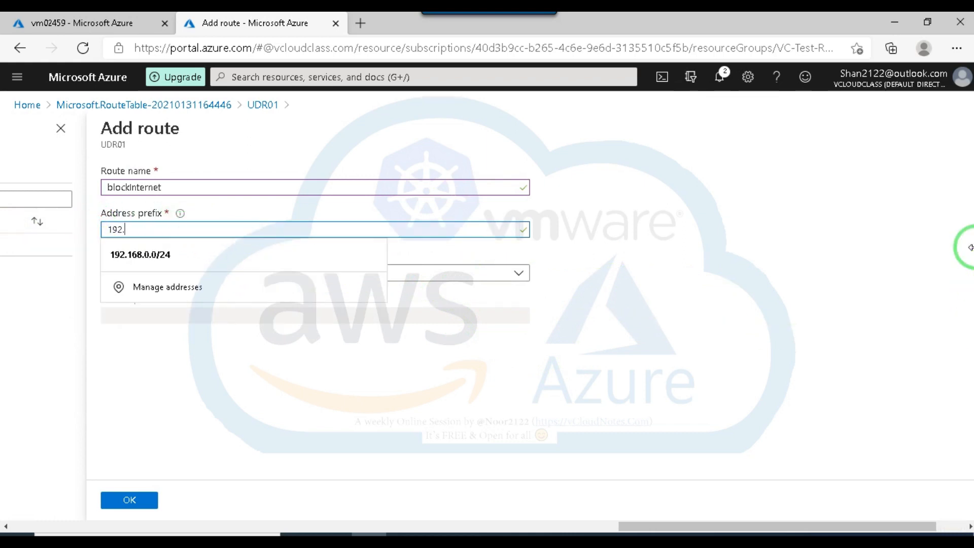
text(10.0.0.0)
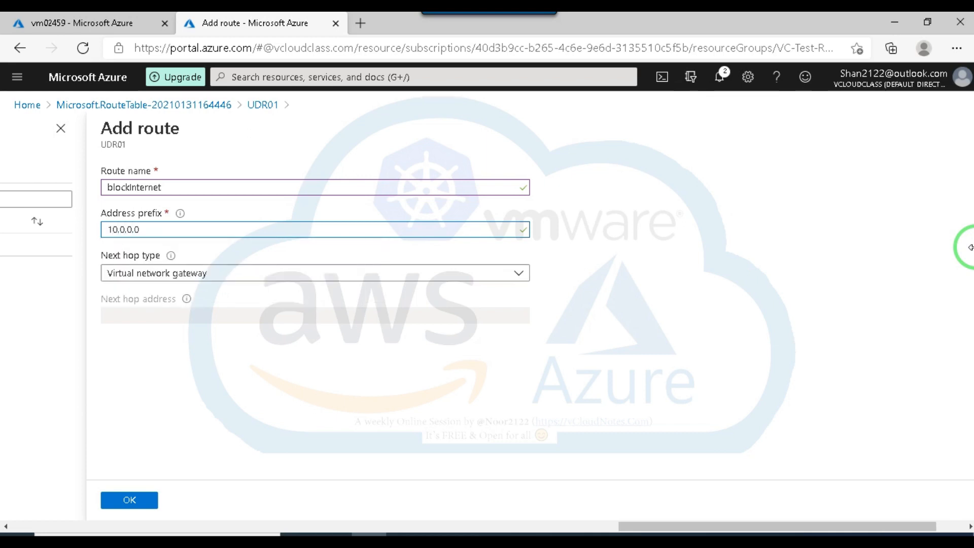
text(/8)
Change the blockInternet route's address prefix to 172.168.0.0/16.
key(BackSpace)
key(BackSpace)
key(BackSpace)
key(BackSpace)
key(BackSpace)
key(BackSpace)
key(BackSpace)
key(BackSpace)
key(BackSpace)
key(BackSpace)
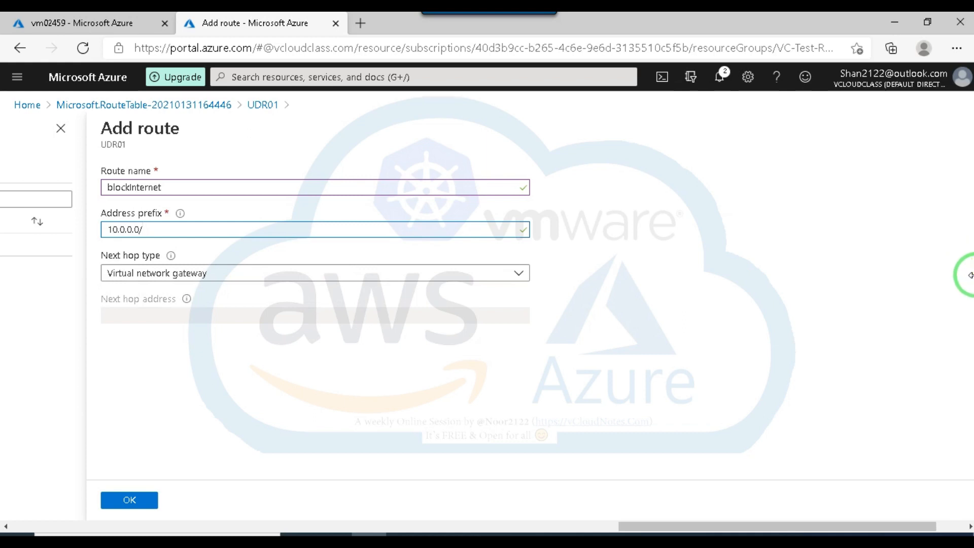
text(1)
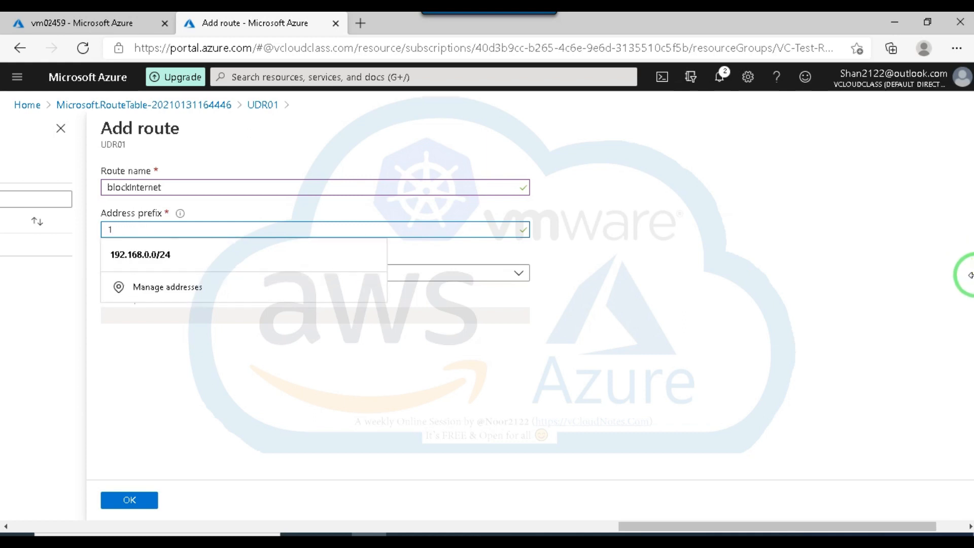
text(72.168.0)
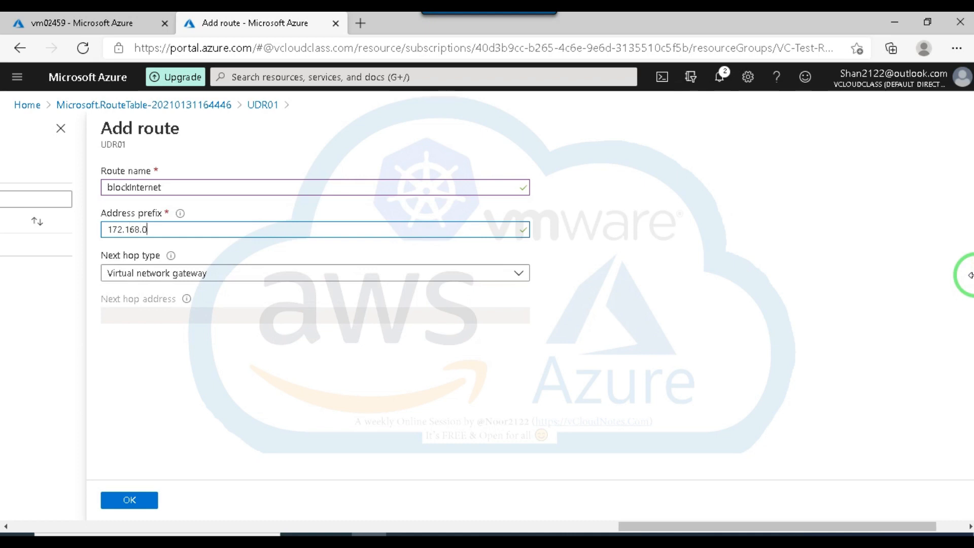
text(.0/16)
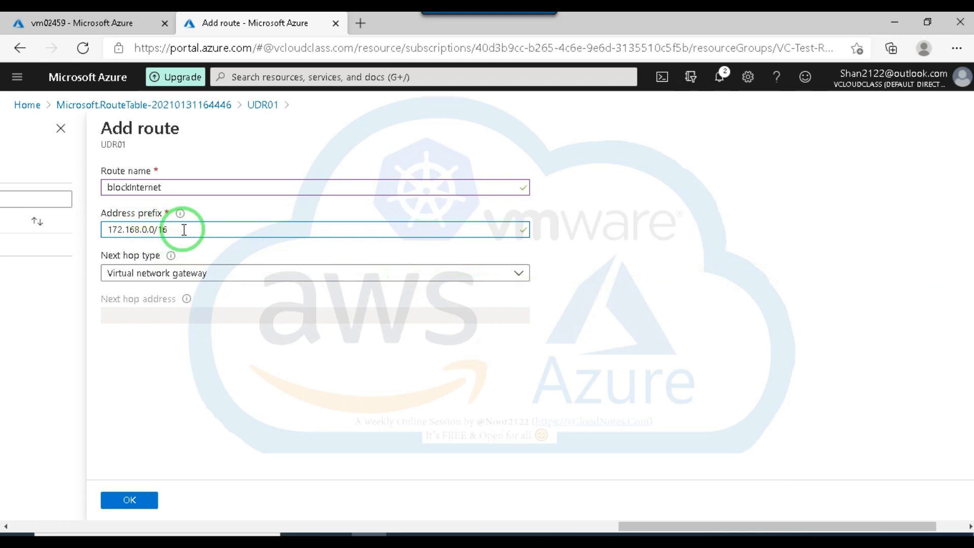
Set the route's next hop type to Virtual appliance and review the address prefix explanation, leaving the next hop address empty.
click(240, 272)
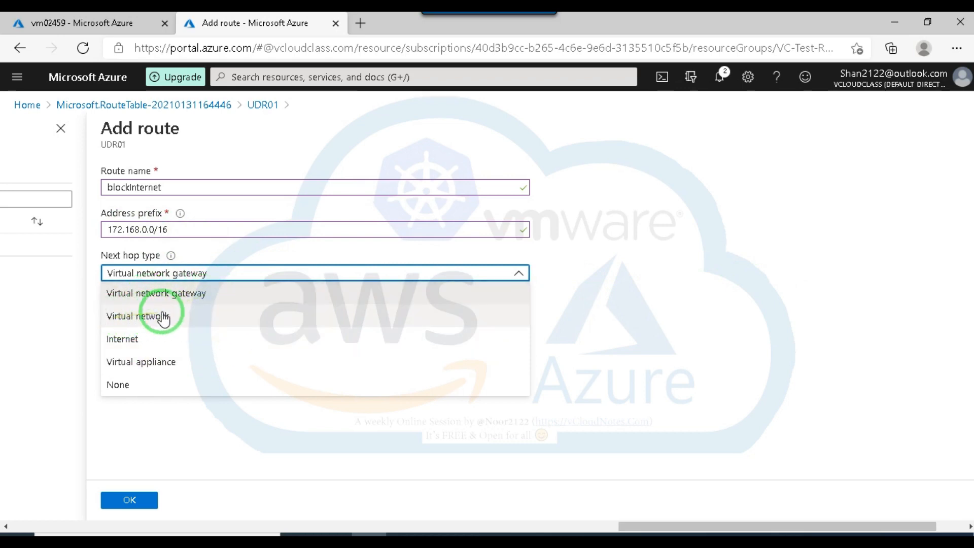
click(152, 361)
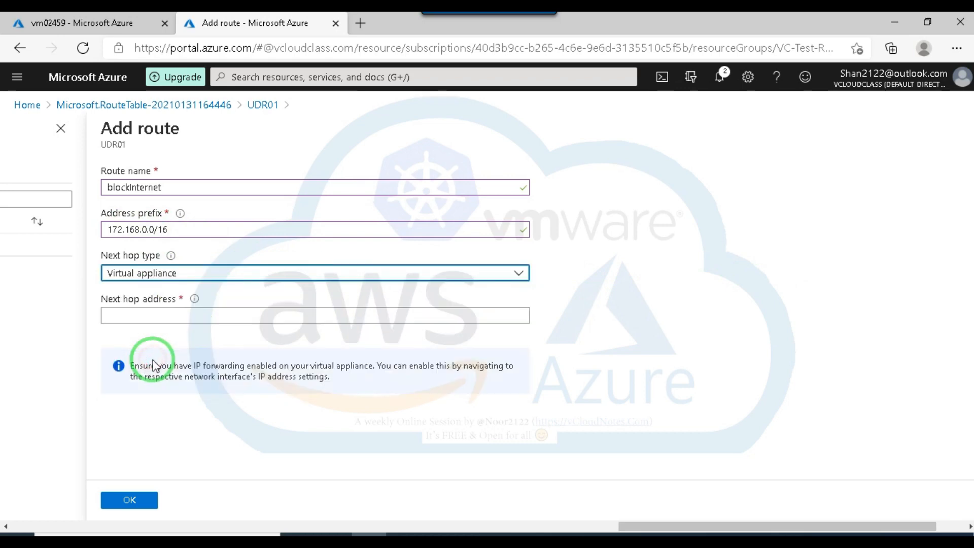
click(173, 315)
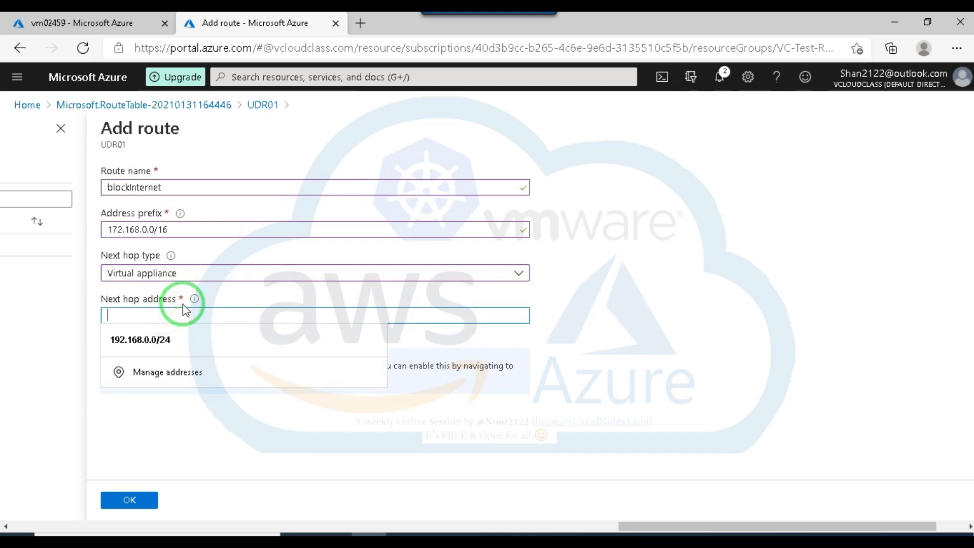
drag(181, 228, 99, 227)
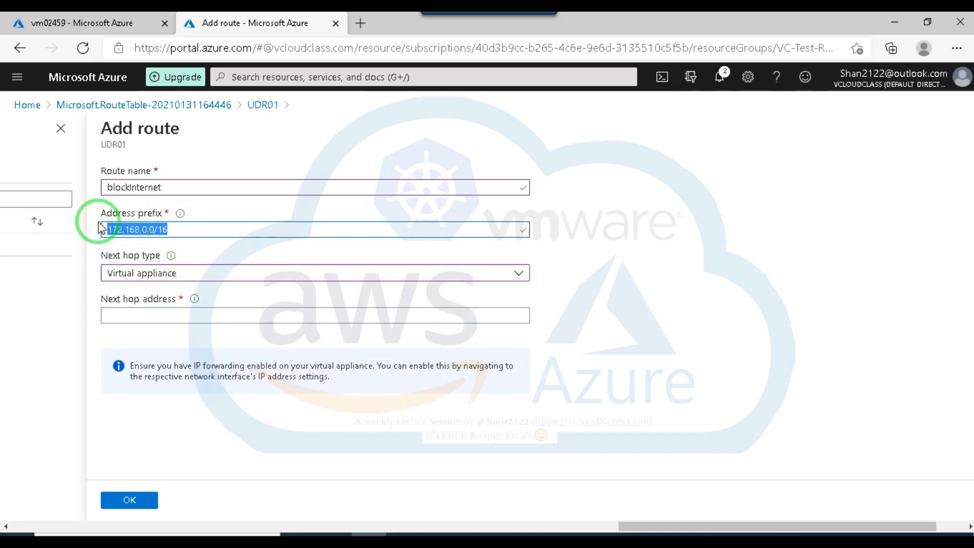
mouse_move(180, 215)
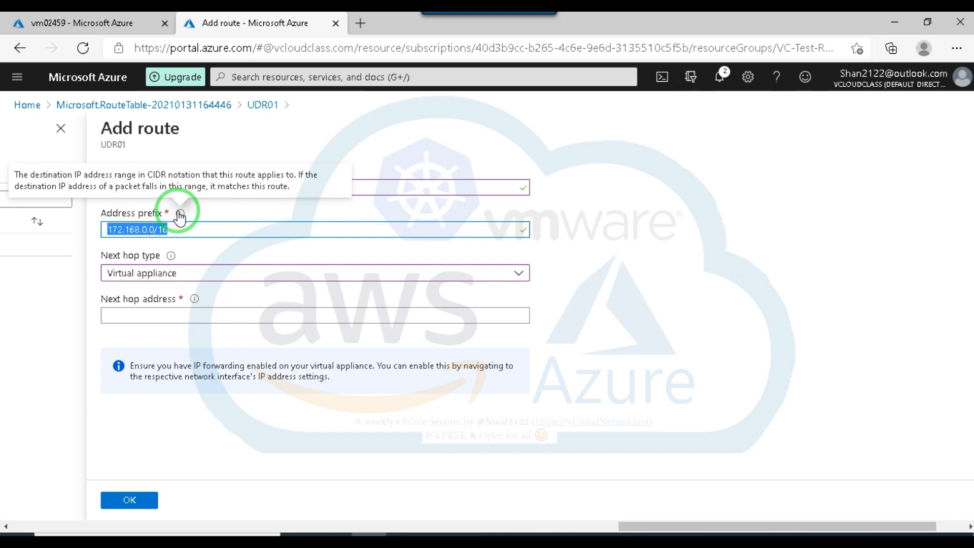
click(167, 316)
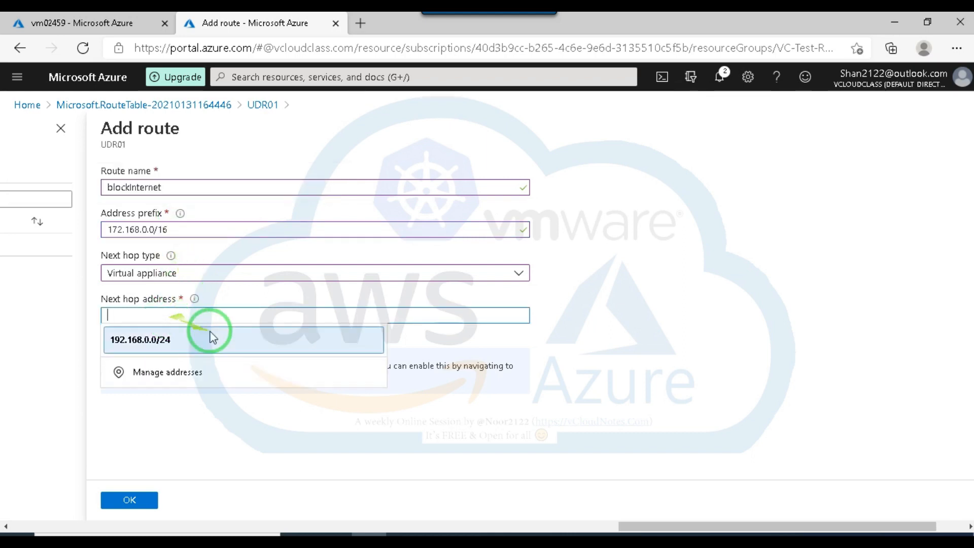
click(708, 349)
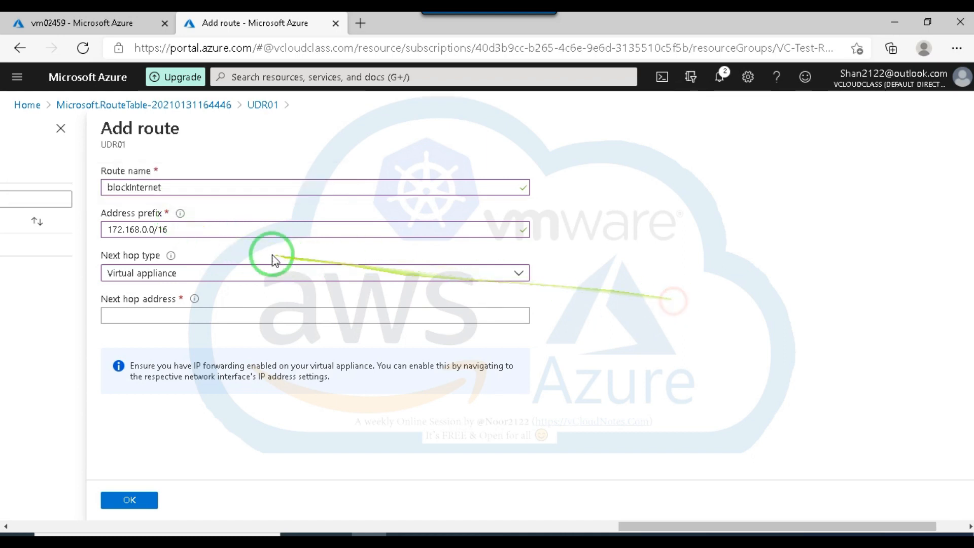
Replace the address prefix with 192.168.0.0/ without a prefix length, clear it and undo the clearing.
drag(170, 227, 100, 228)
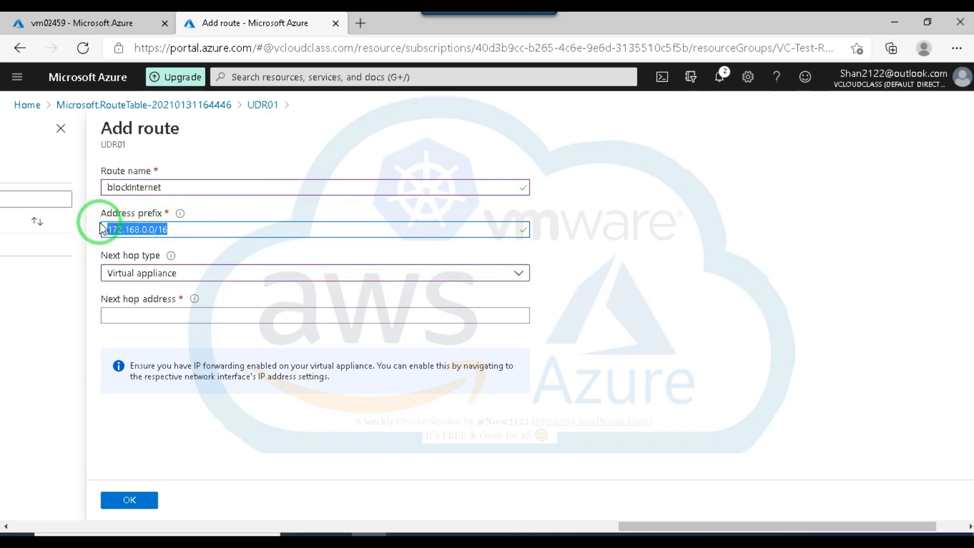
text(192.168.0.0)
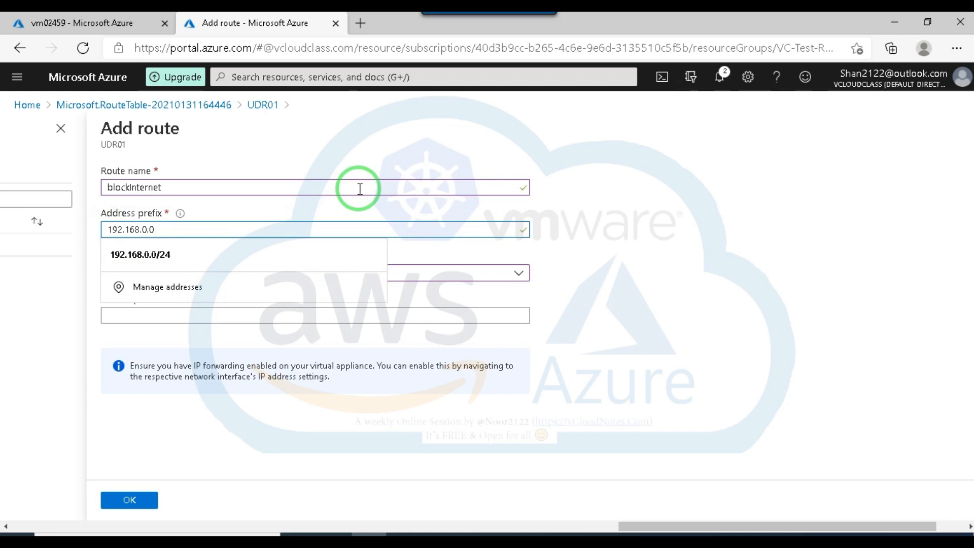
click(731, 197)
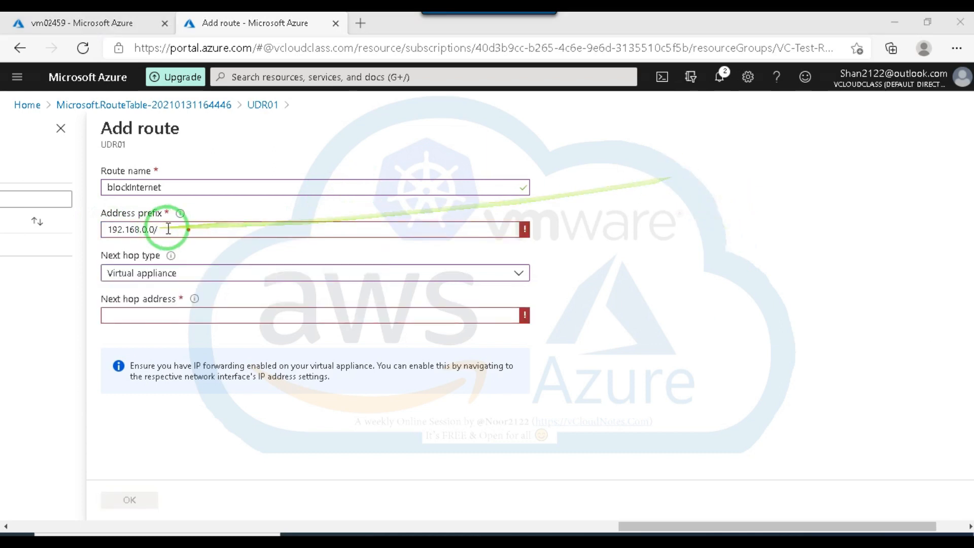
click(207, 229)
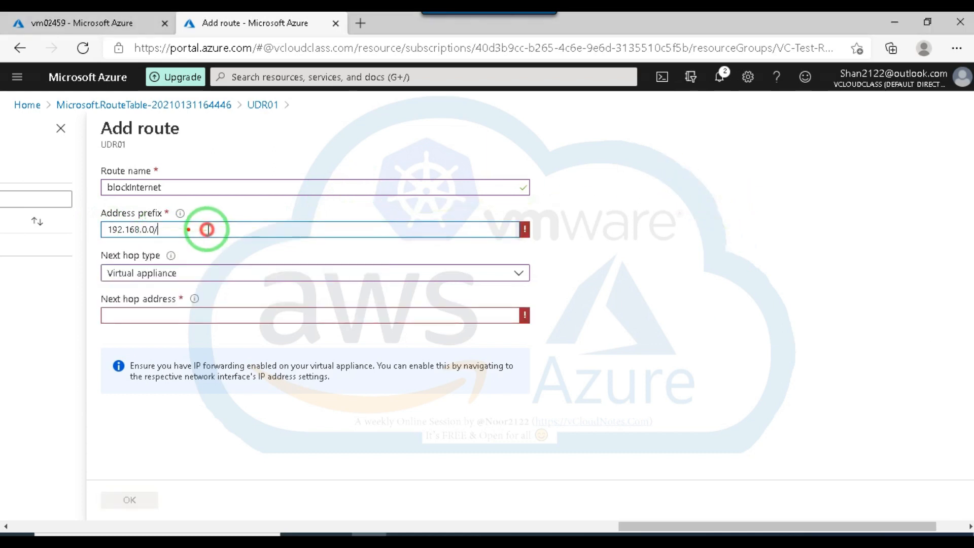
drag(207, 229, 108, 229)
key(BackSpace)
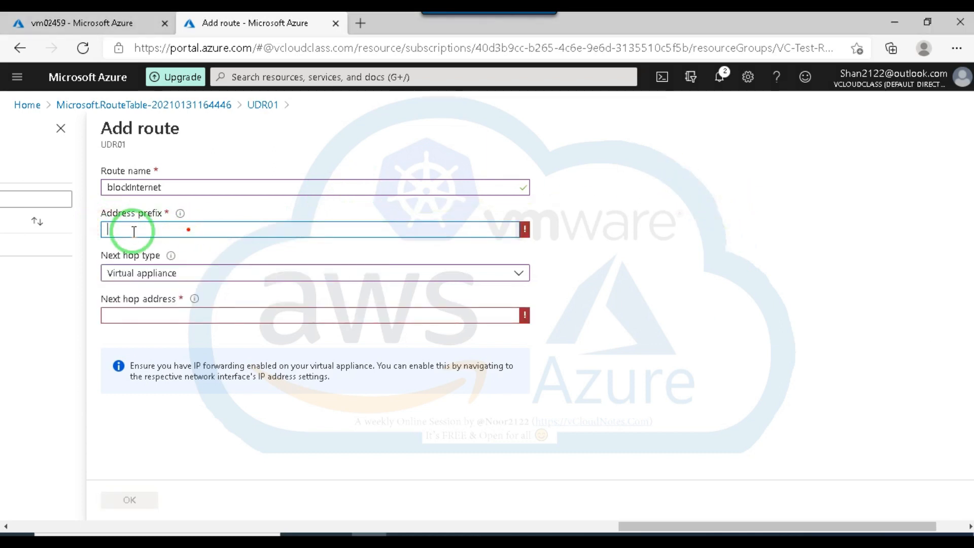
right_click(189, 232)
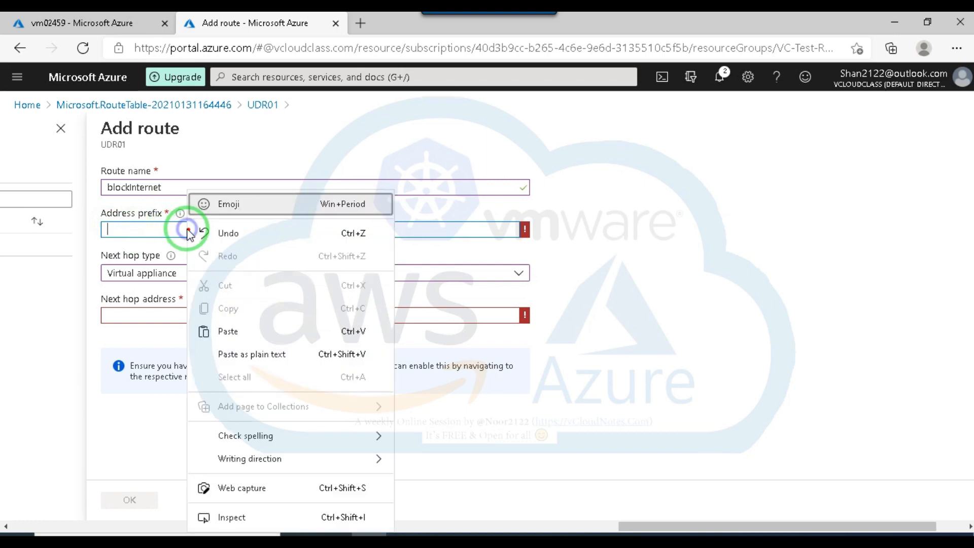
click(228, 234)
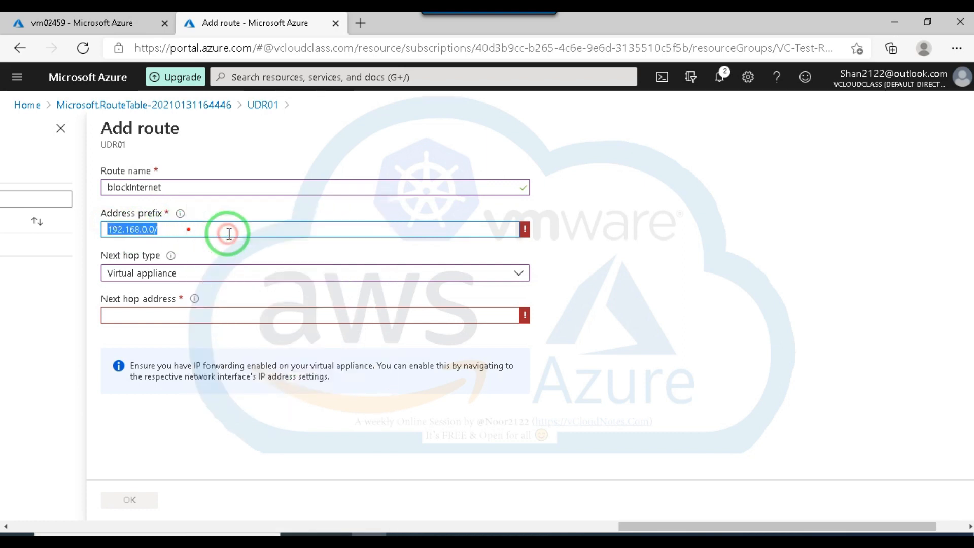
click(196, 229)
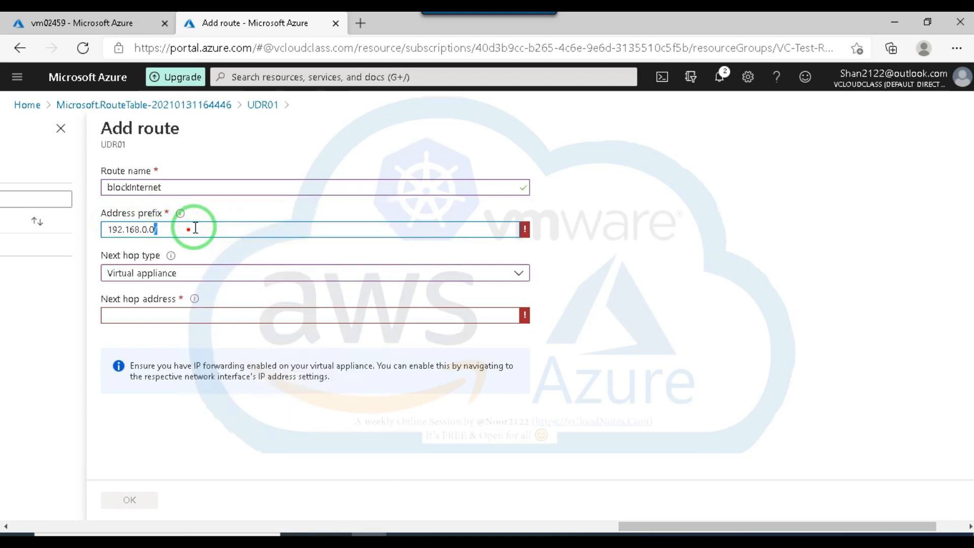
click(626, 202)
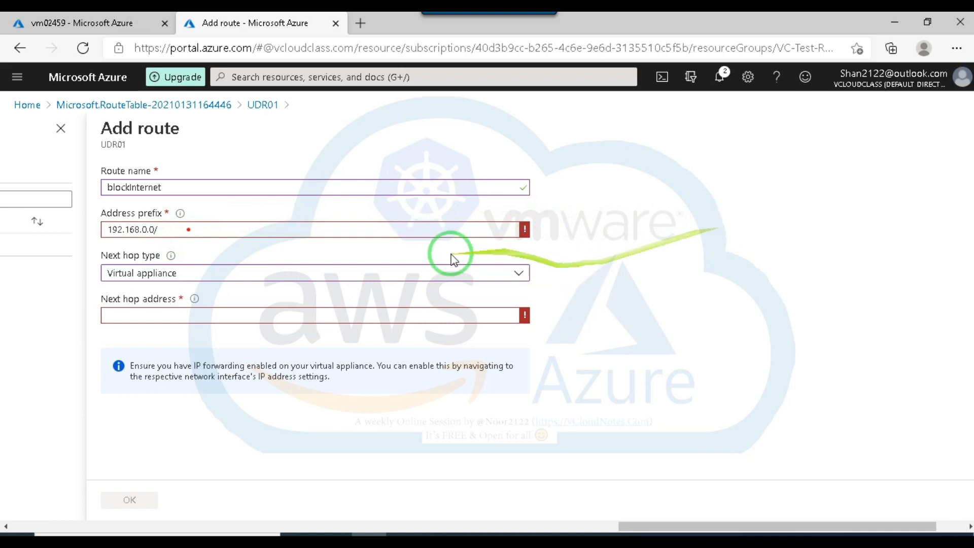
Clear the incomplete address prefix and set it to 192.168.0.0/24.
drag(185, 226, 130, 221)
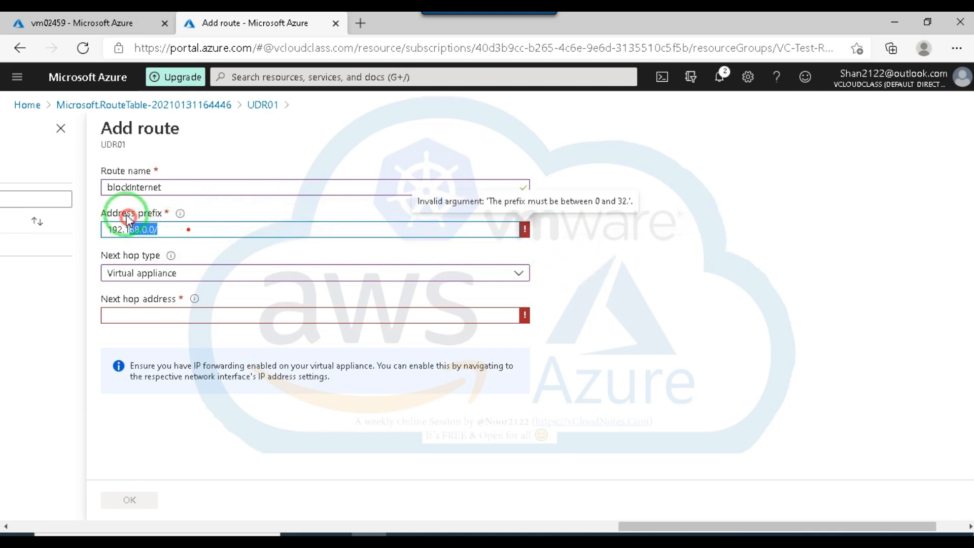
drag(154, 228, 78, 216)
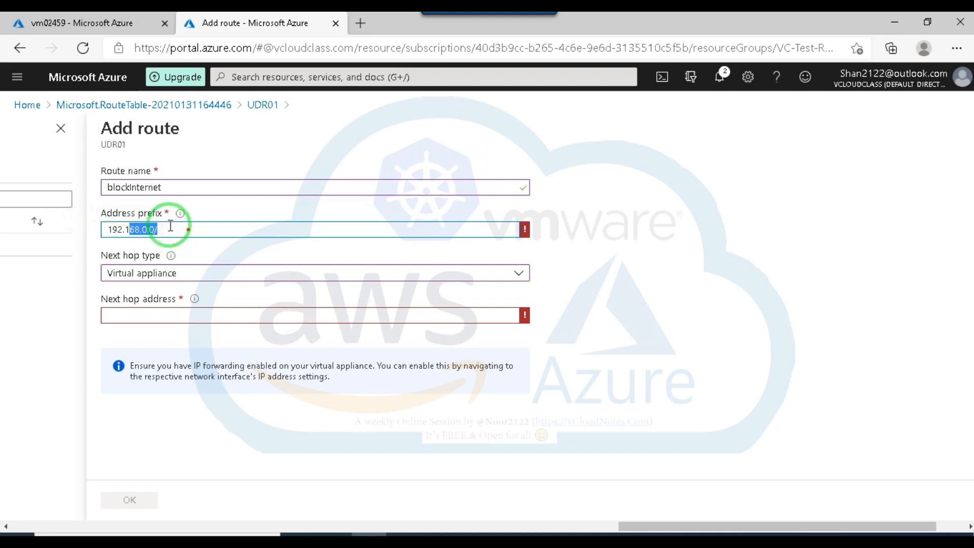
key(BackSpace)
key(BackSpace)
key(BackSpace)
key(BackSpace)
text(192.168.0.0)
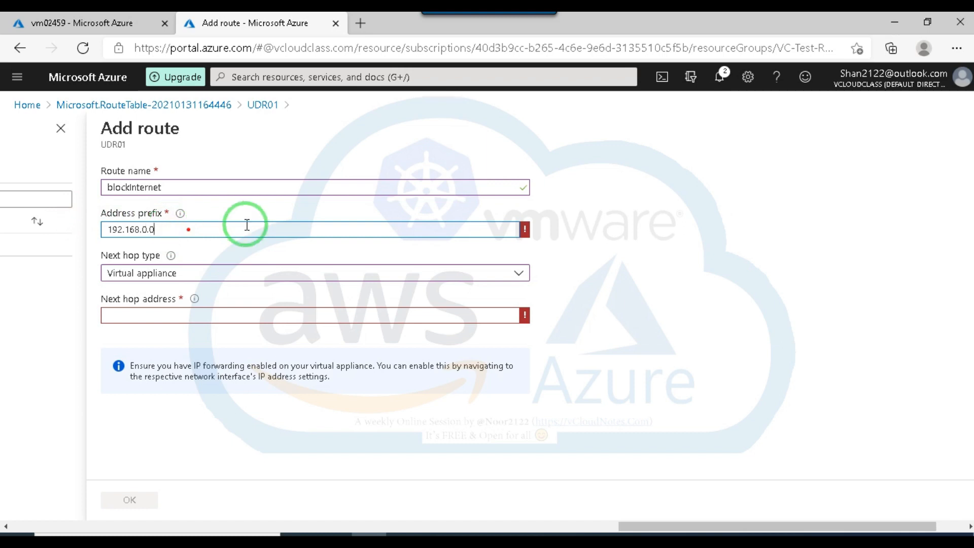
text(/24)
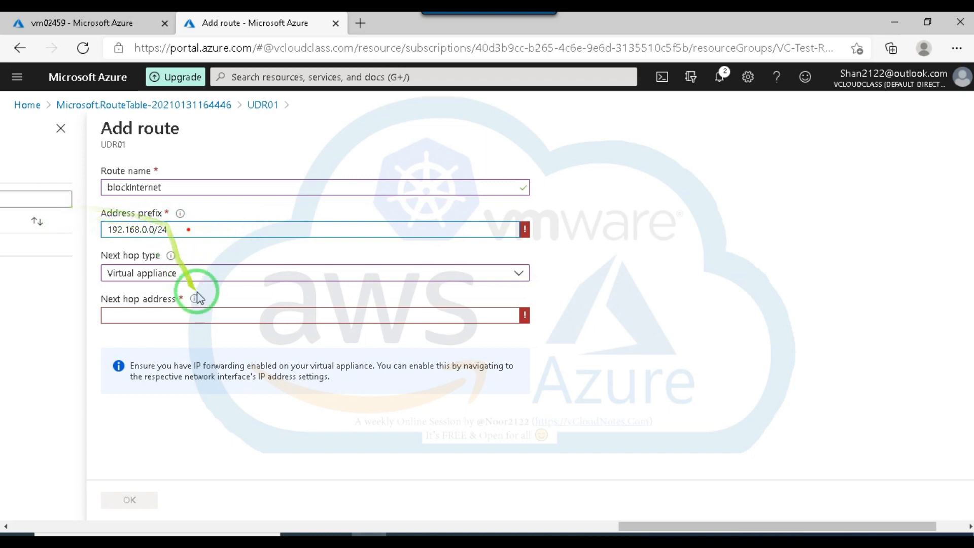
Open the route's next hop address for entry.
mouse_move(195, 302)
click(199, 316)
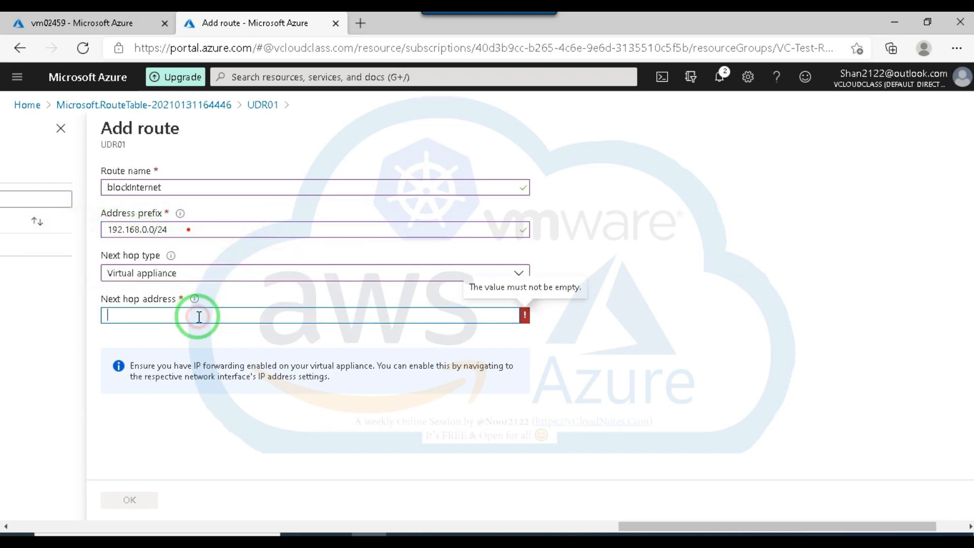
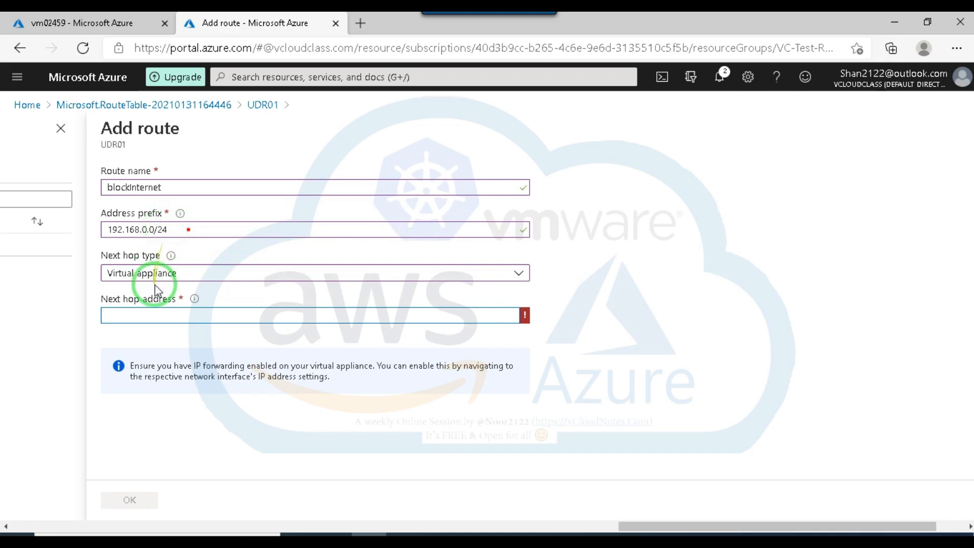
Try to set the route's next hop address to 10.0.0.9/32 and check the field's validation and help text.
click(155, 316)
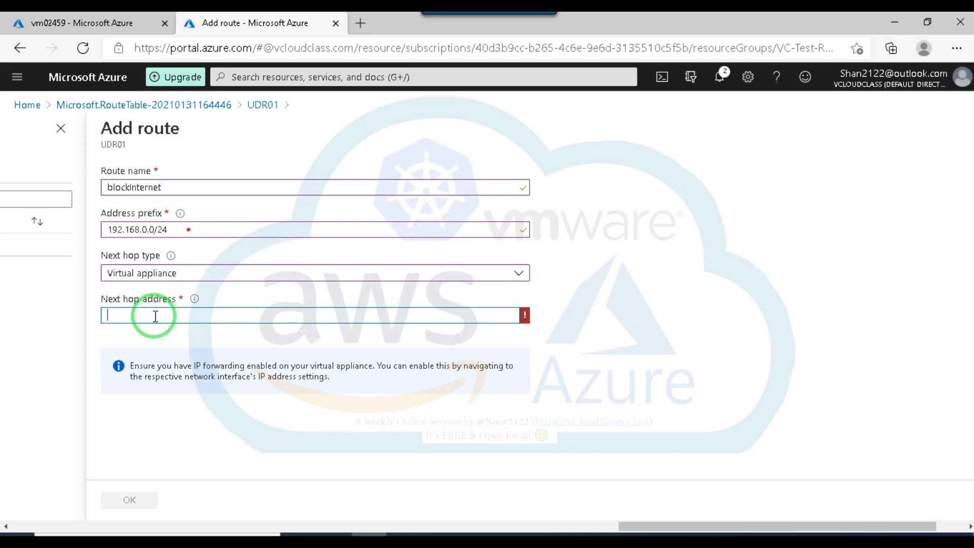
text(10.0.0.9/32)
drag(154, 316, 103, 311)
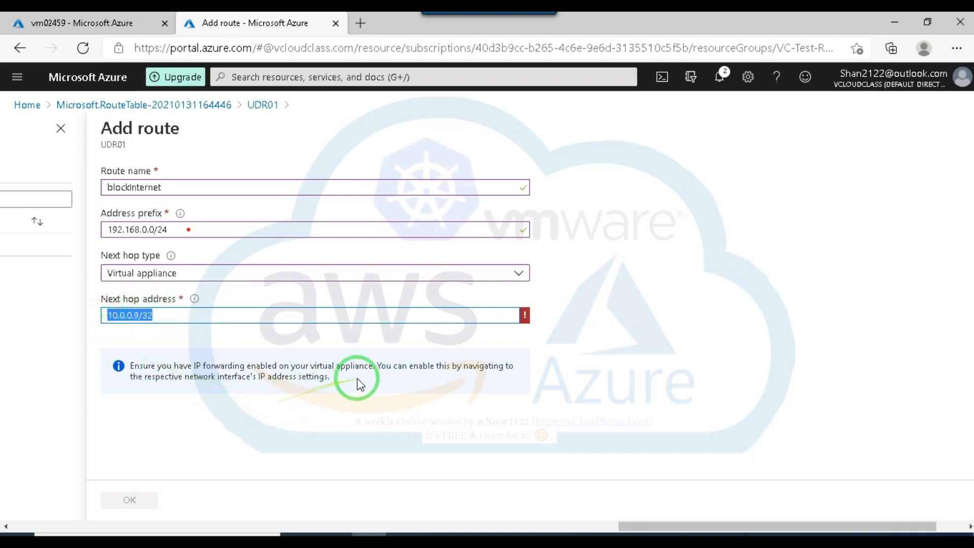
mouse_move(524, 318)
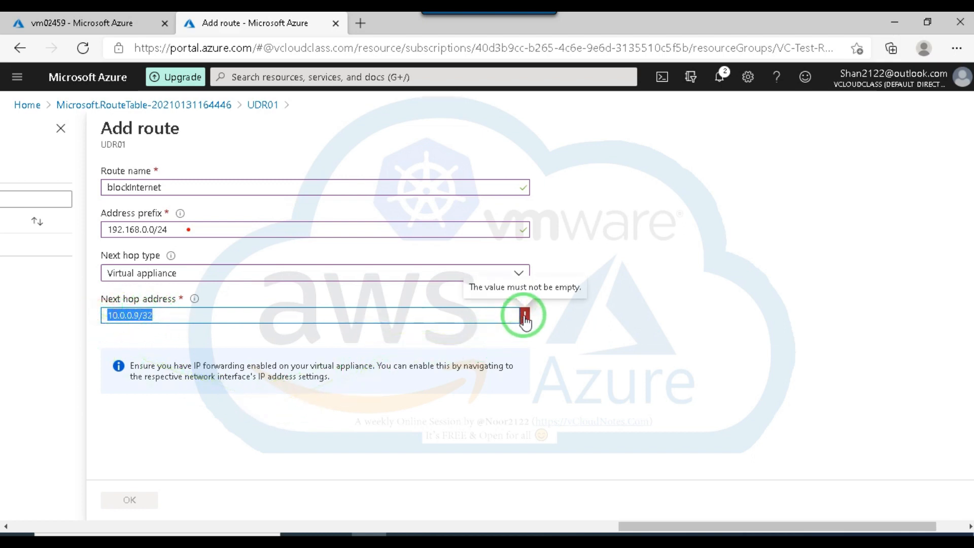
click(558, 355)
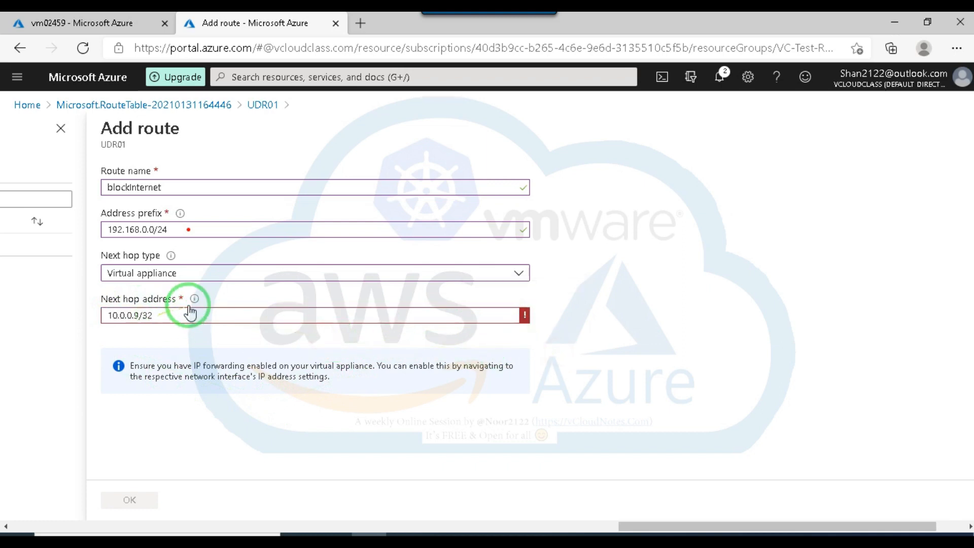
mouse_move(196, 303)
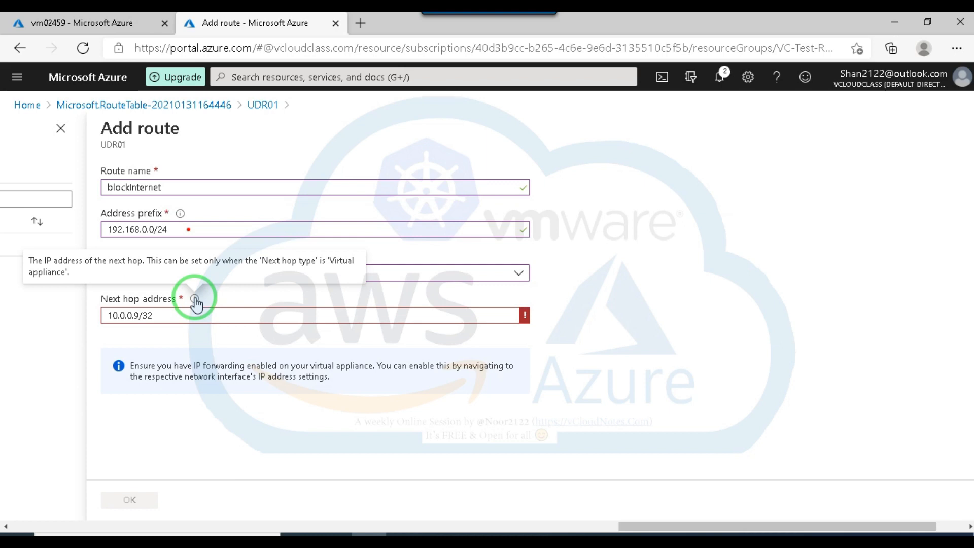
click(261, 340)
Try the next hop types Internet, Virtual network, Virtual network gateway and None for the route.
click(249, 274)
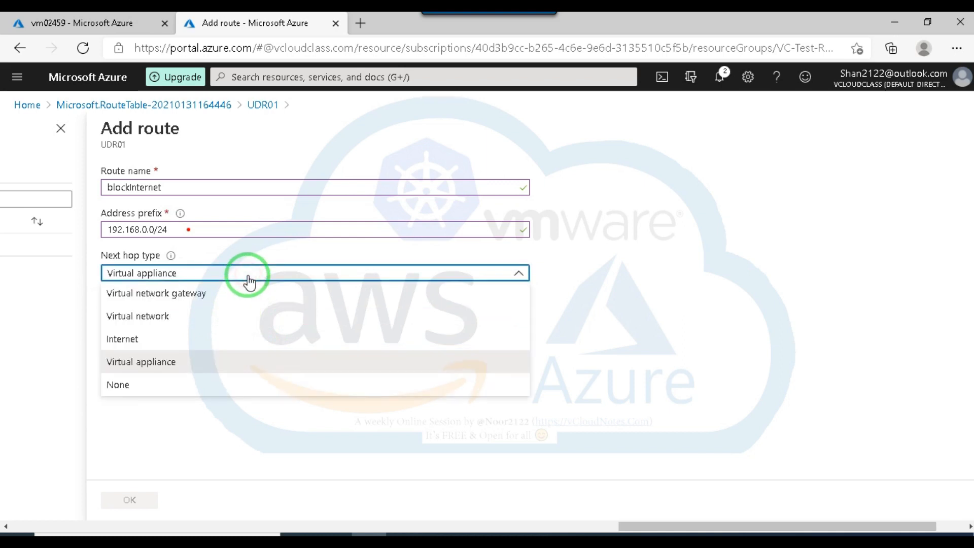
click(123, 338)
click(225, 282)
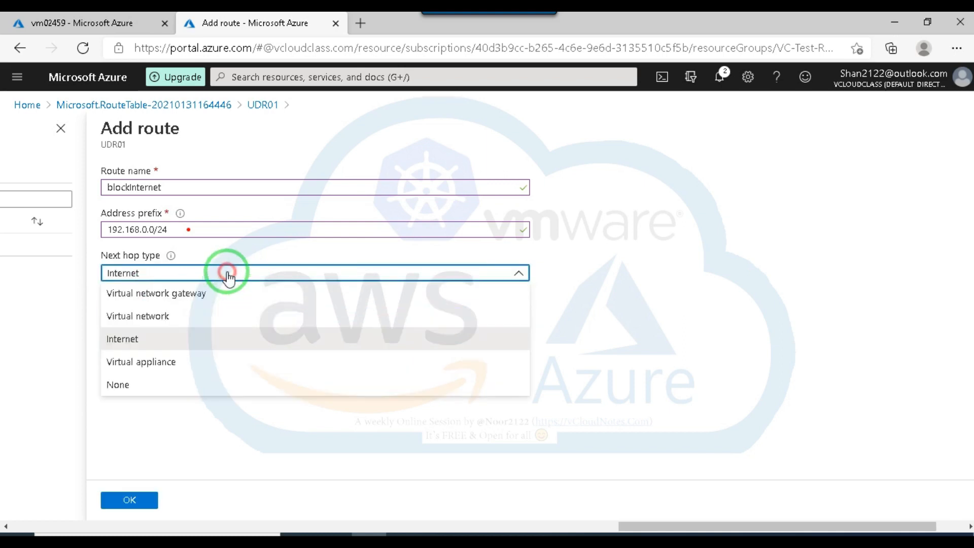
click(141, 318)
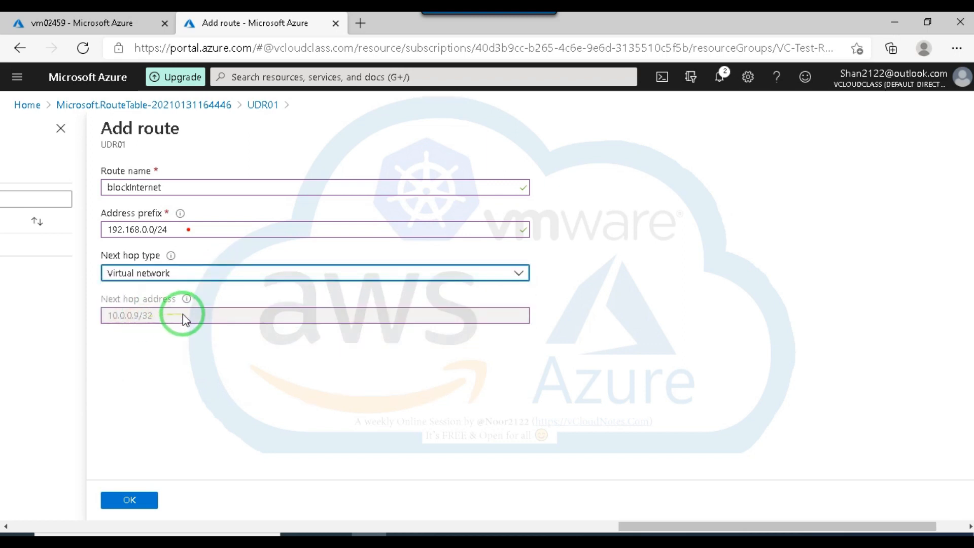
click(255, 274)
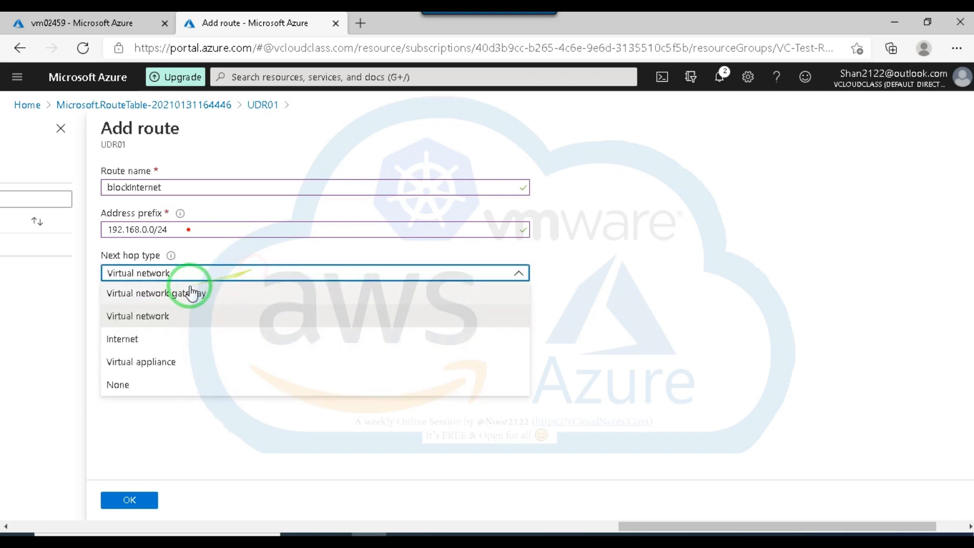
click(170, 291)
click(246, 278)
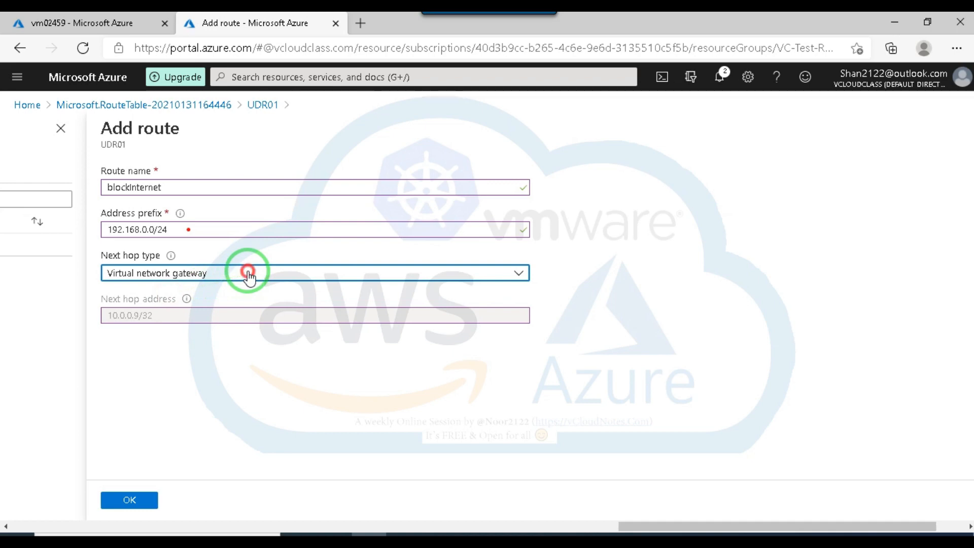
click(143, 364)
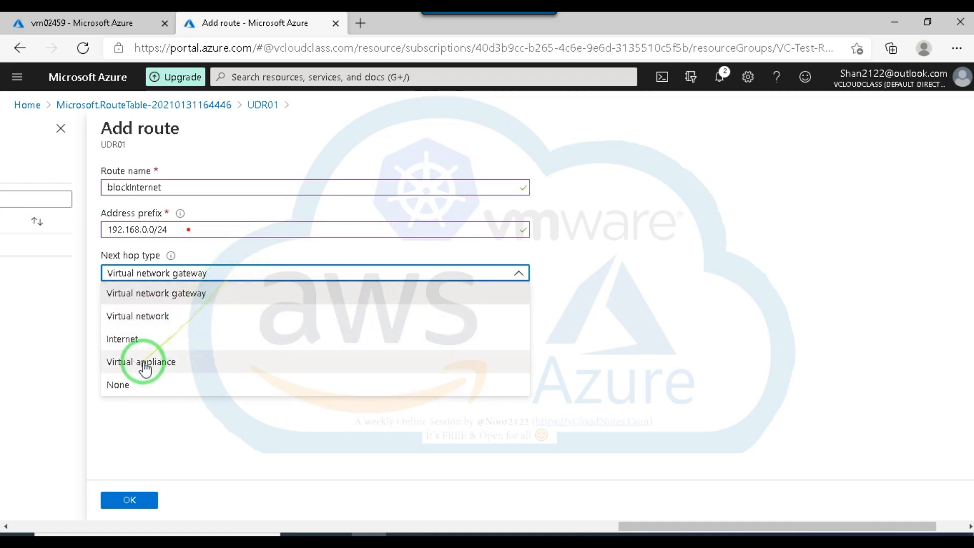
click(120, 385)
click(158, 321)
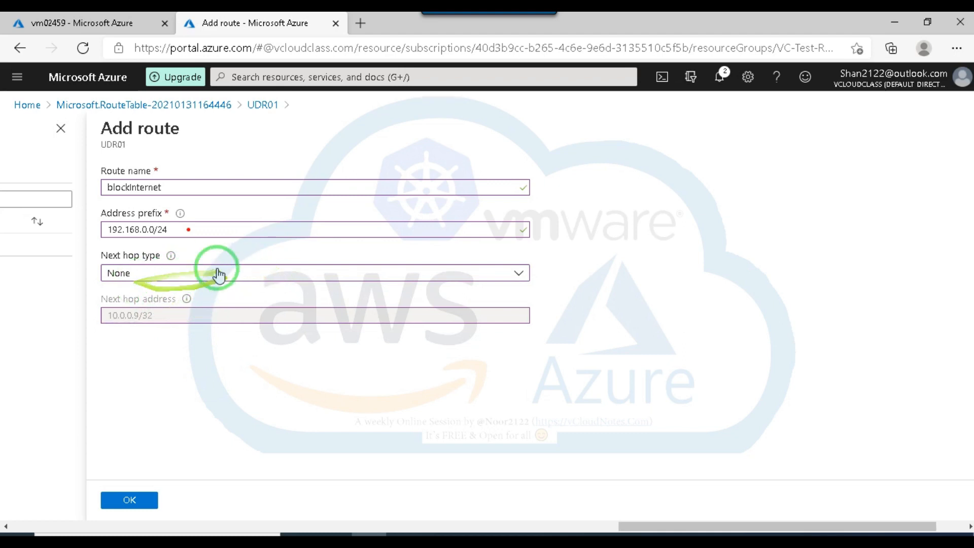
Set the next hop type back to Virtual appliance and clear the next hop address.
click(194, 274)
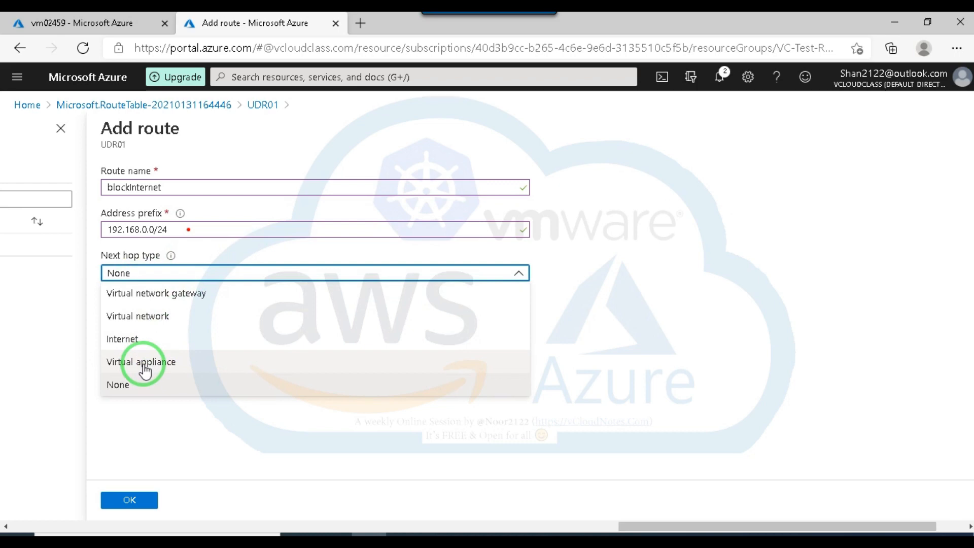
click(145, 372)
click(174, 315)
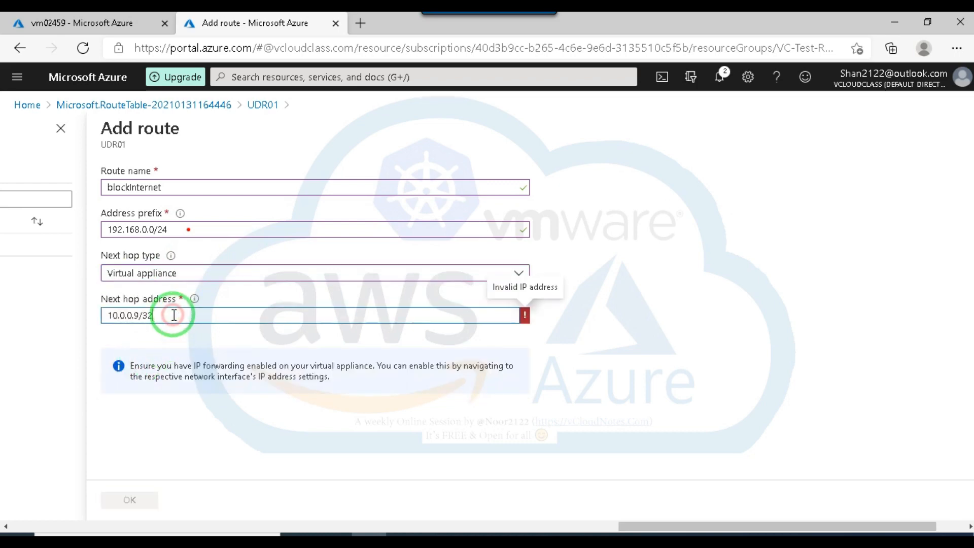
drag(174, 315, 98, 311)
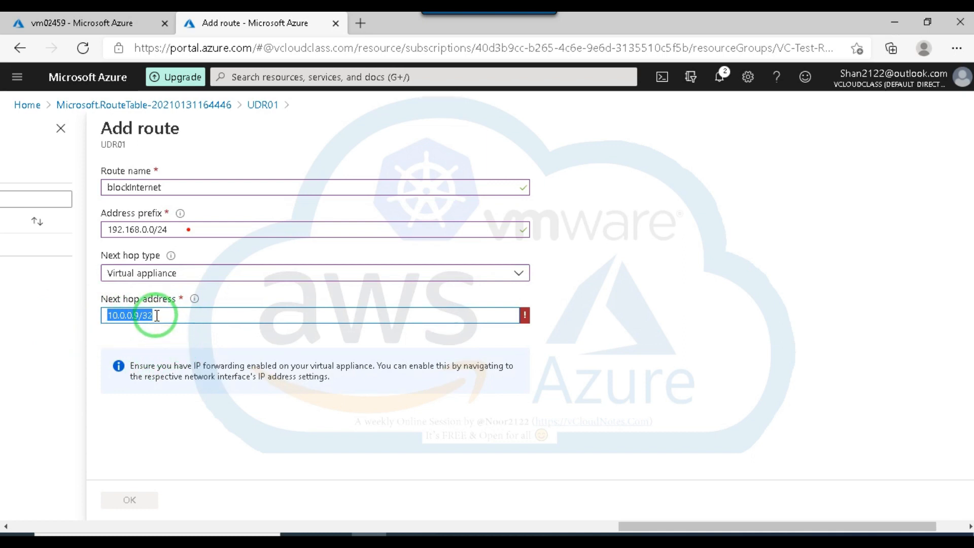
key(BackSpace)
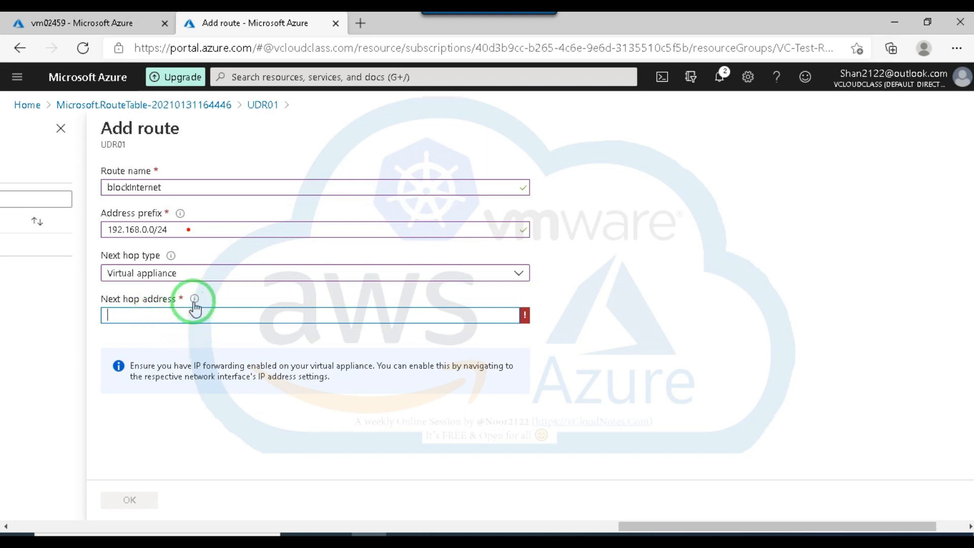
Try to set the virtual appliance's next hop address to 192.168.0.20/32.
mouse_move(195, 302)
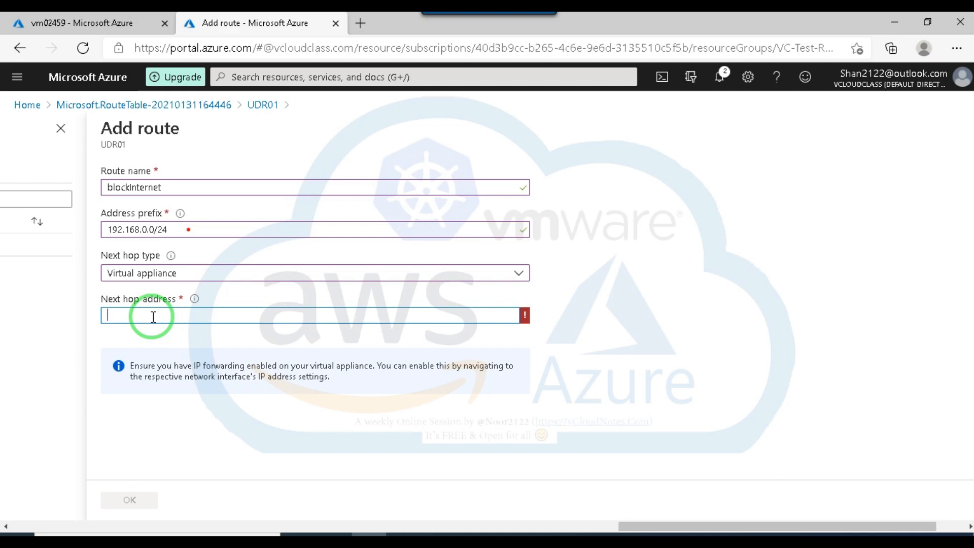
text(19)
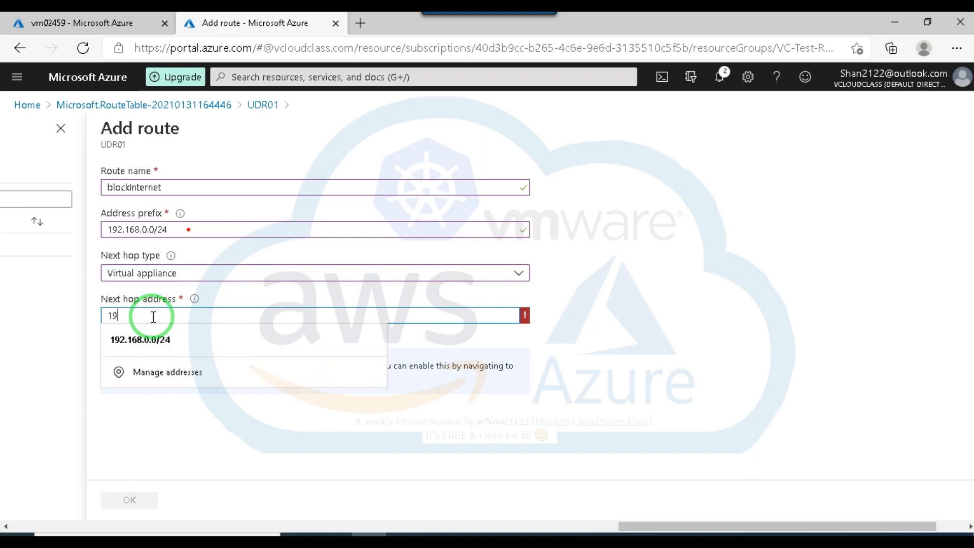
text(2.168.020/32)
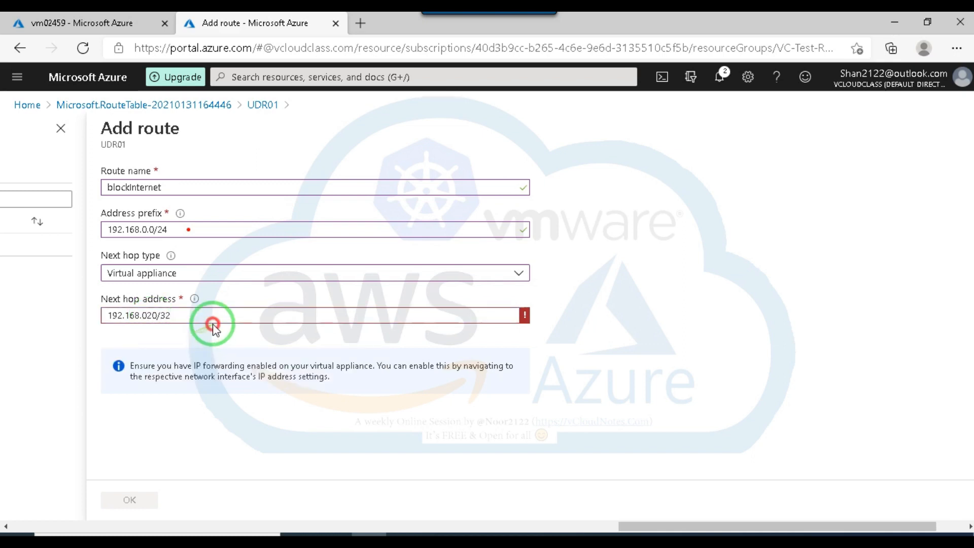
mouse_move(526, 320)
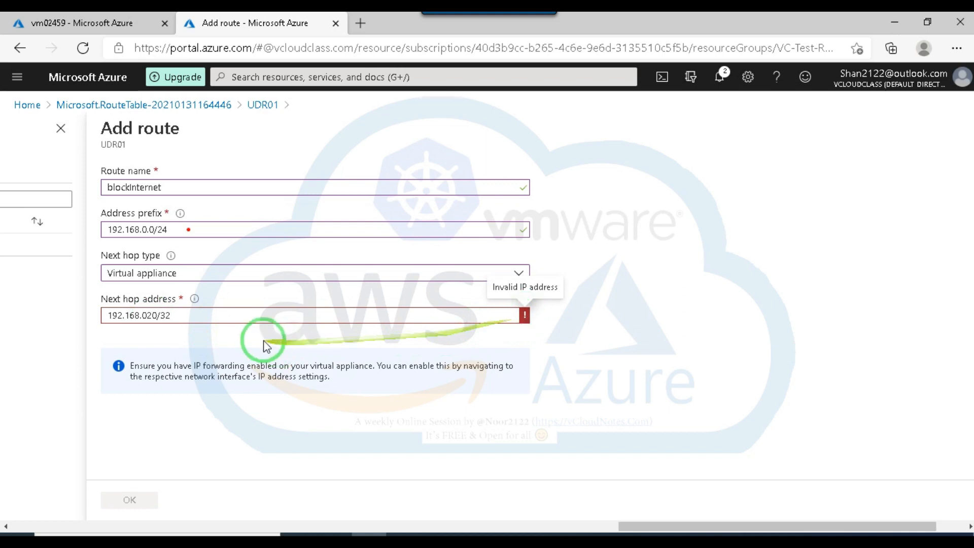
click(126, 315)
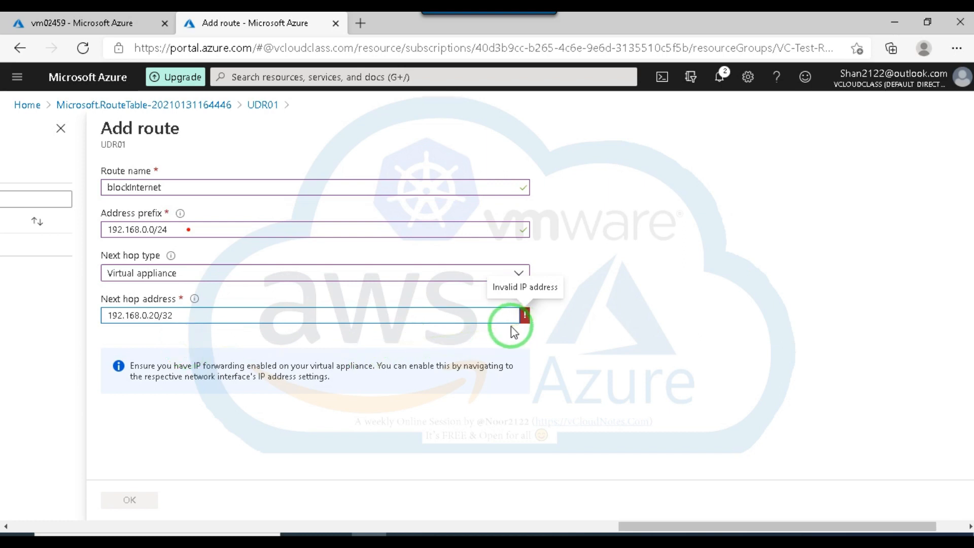
click(500, 343)
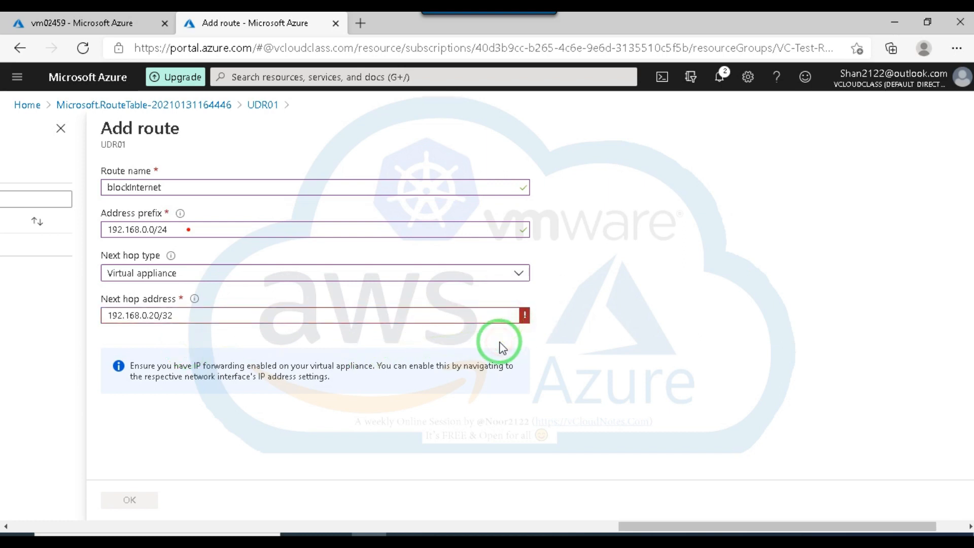
triple_click(500, 342)
click(248, 339)
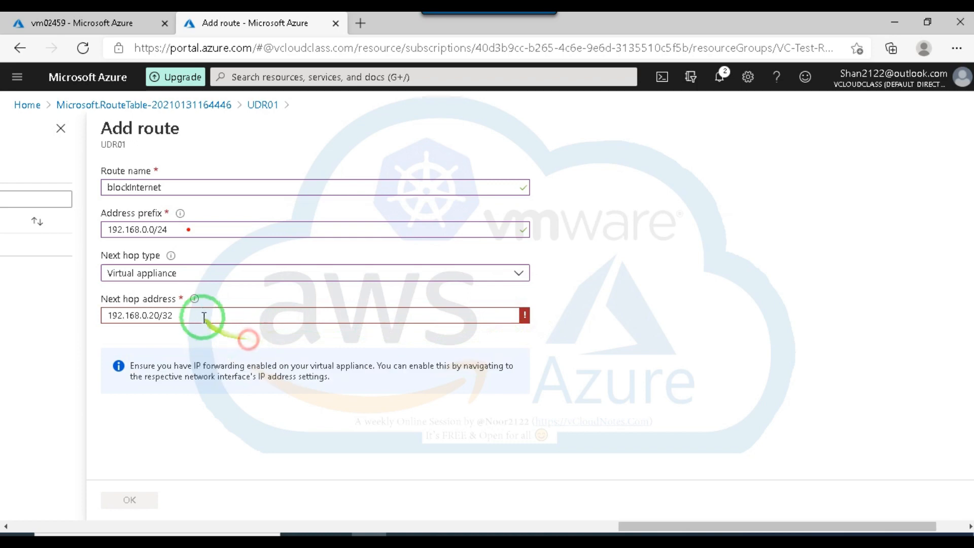
Set the blockInternet route's next hop type to None and save the route.
click(272, 279)
click(134, 386)
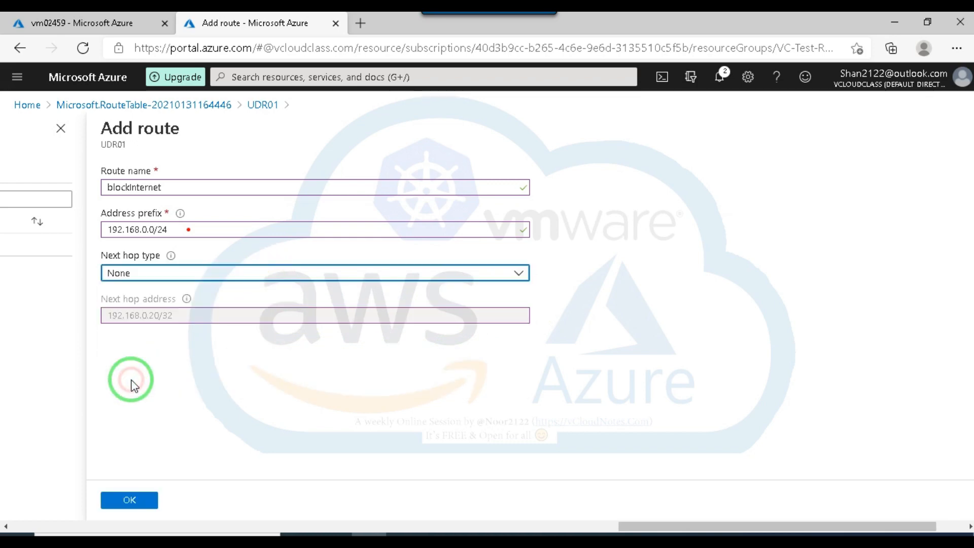
click(130, 500)
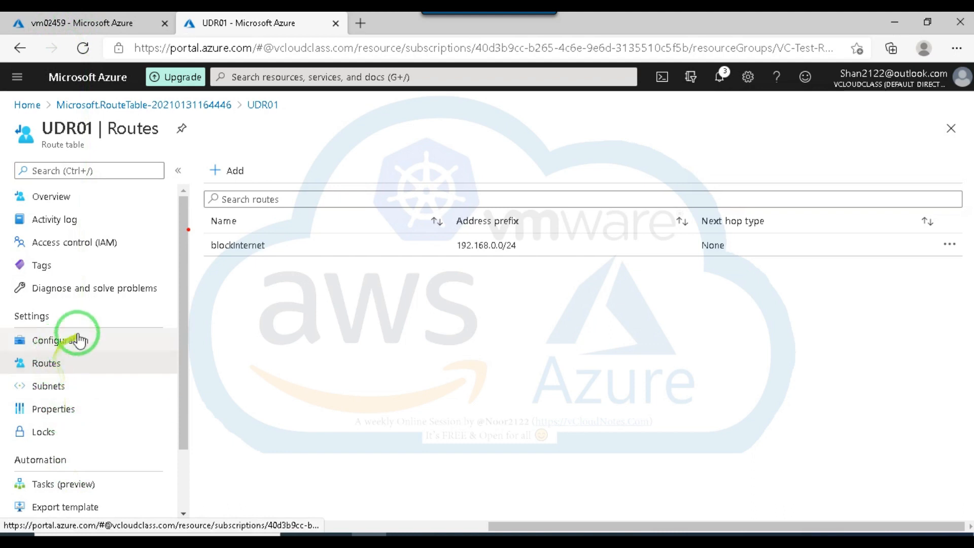
Open the effective routes of UDR01 and check which subnets can be selected.
scroll(92, 378, down, 1)
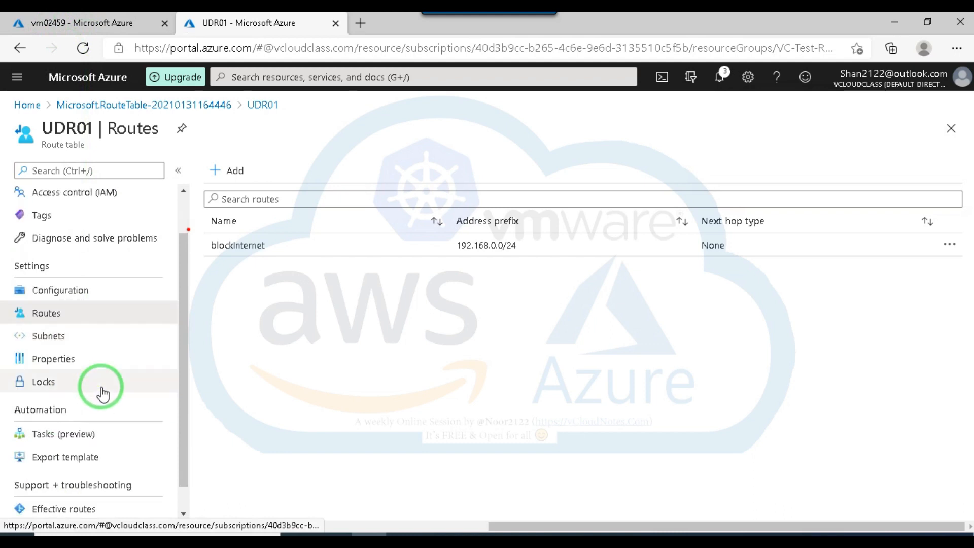
scroll(104, 390, up, 1)
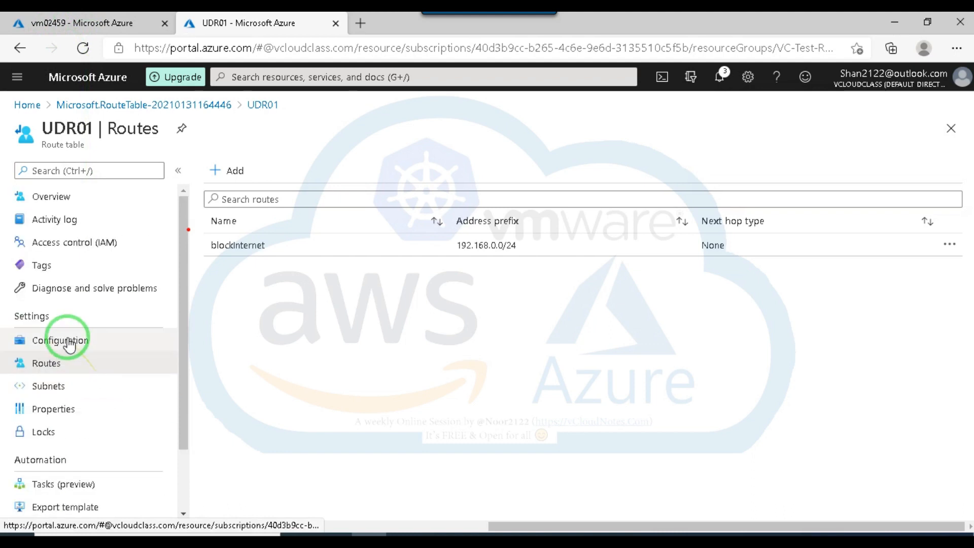
drag(185, 375, 180, 463)
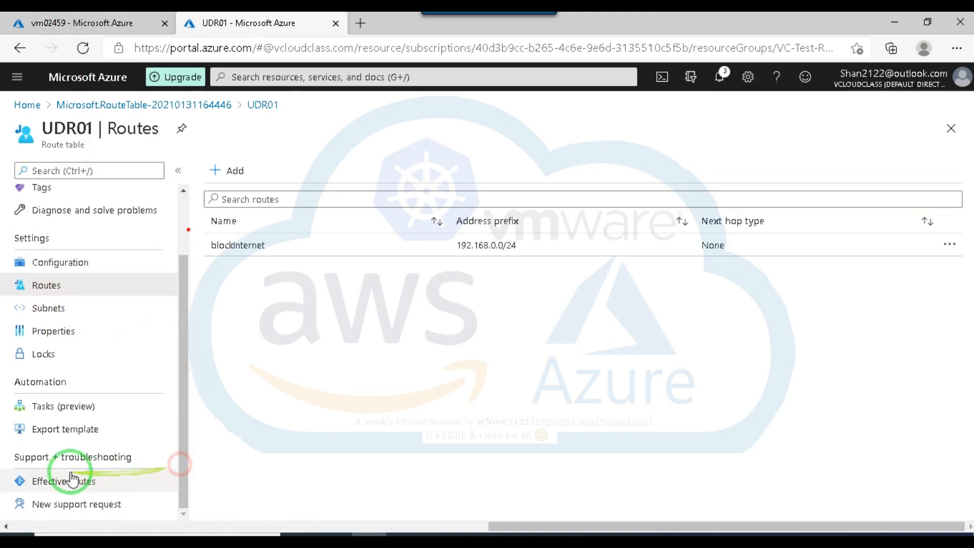
click(55, 484)
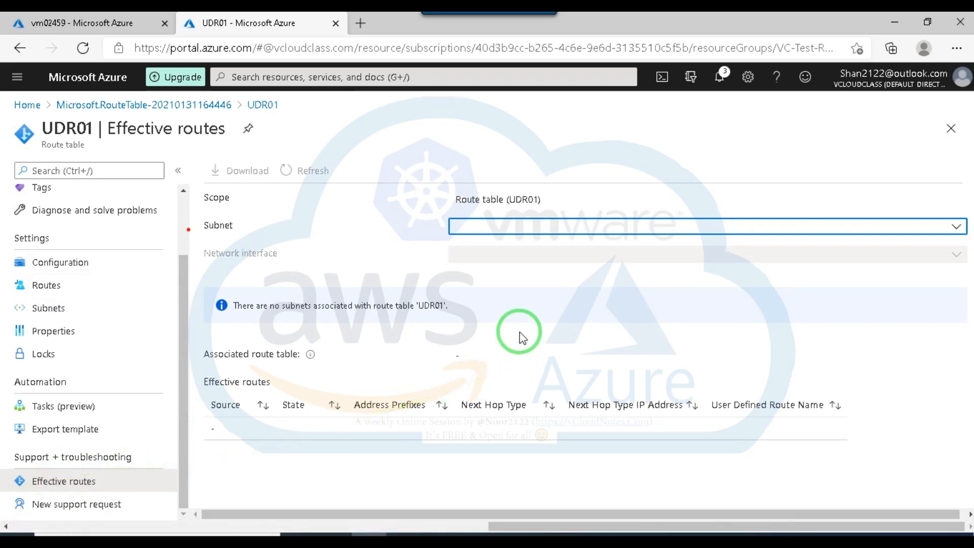
click(956, 227)
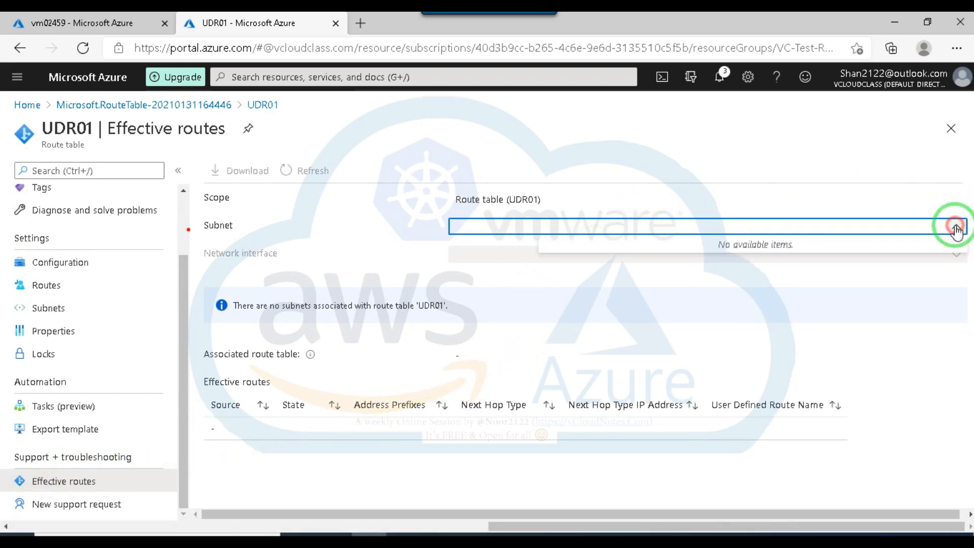
click(955, 226)
click(955, 227)
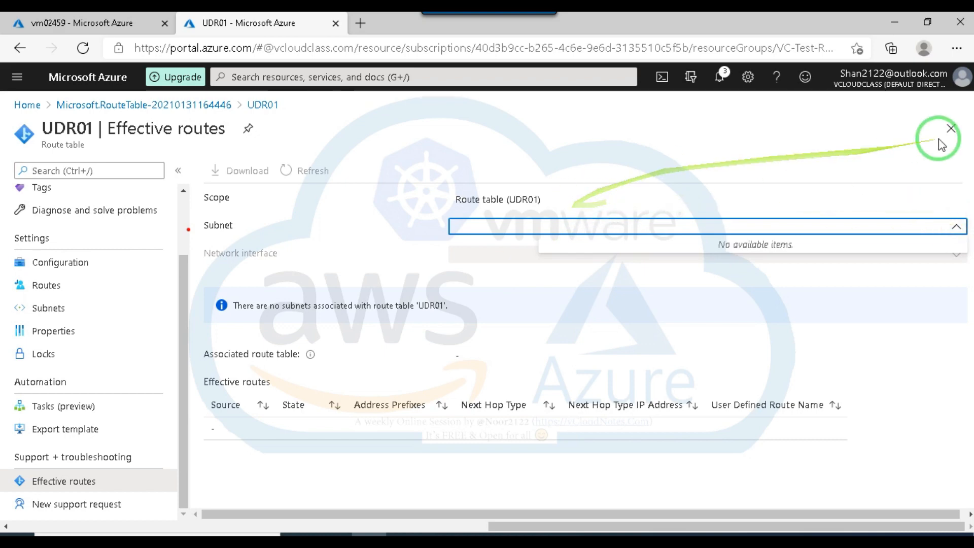
Leave the effective routes and reopen the UDR01 route table overview from its completed deployment.
click(950, 130)
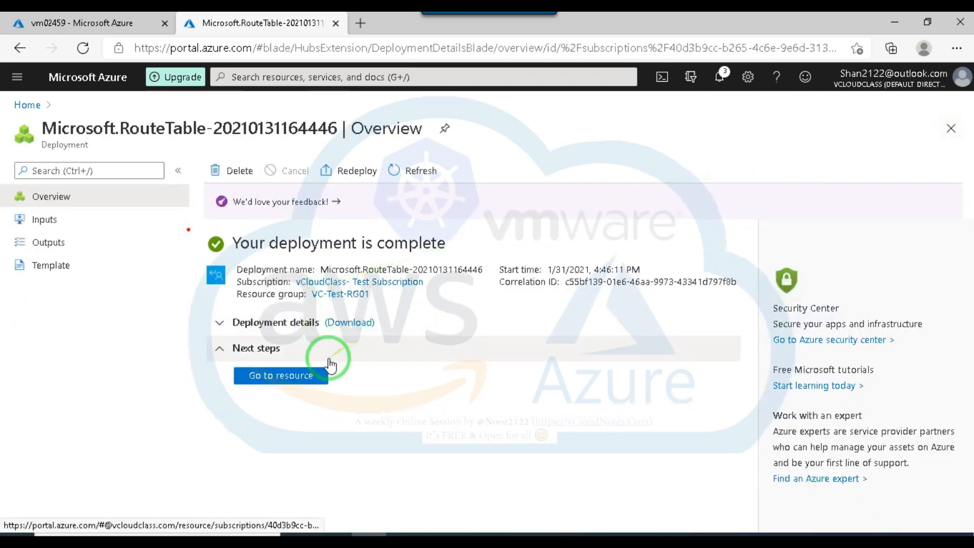
click(268, 378)
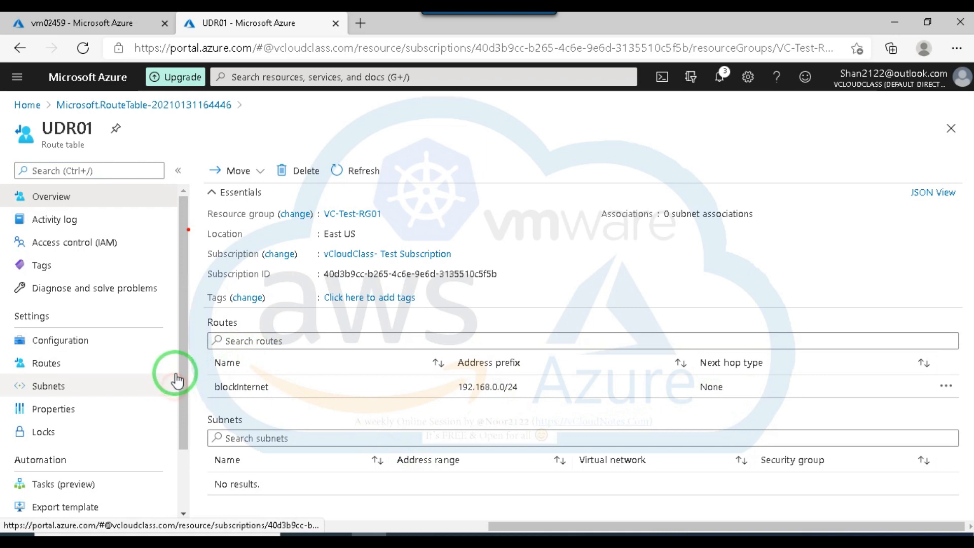
drag(181, 376, 173, 319)
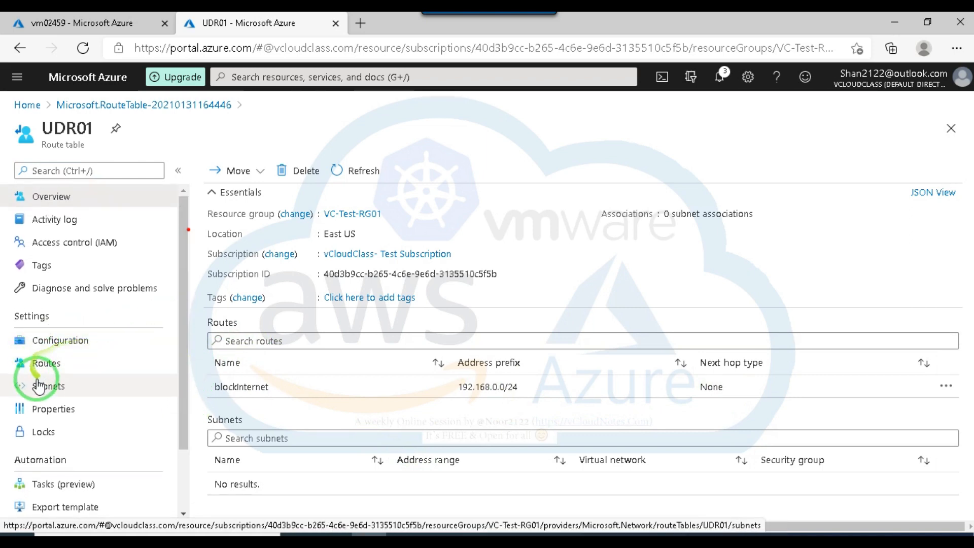
drag(181, 341, 148, 352)
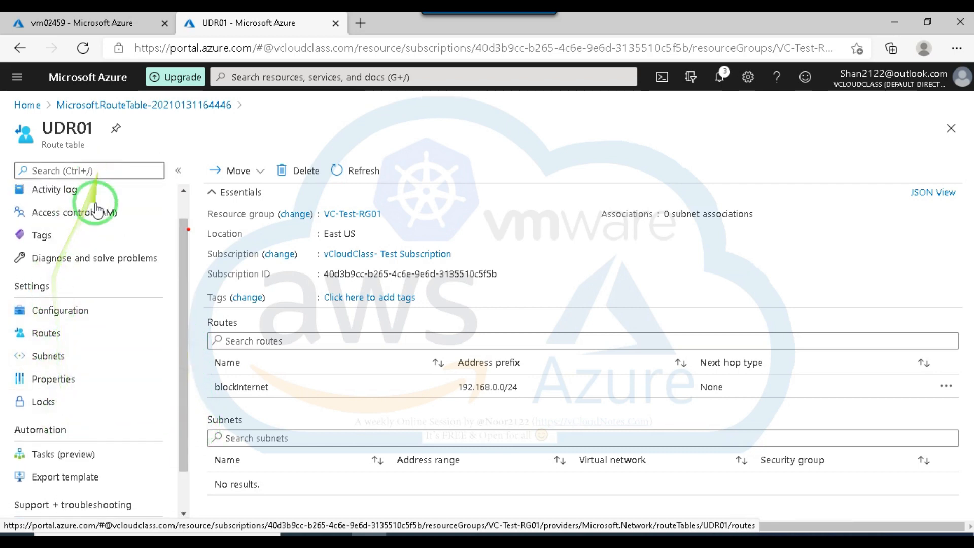
Review UDR01's effective routes, including its subnet choices, and its gateway route propagation setting.
drag(184, 362, 181, 433)
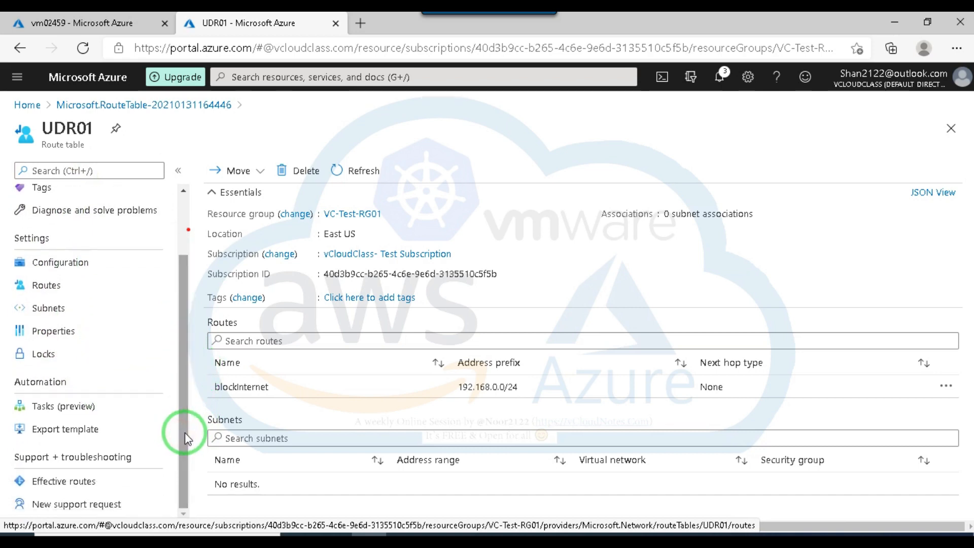
click(76, 488)
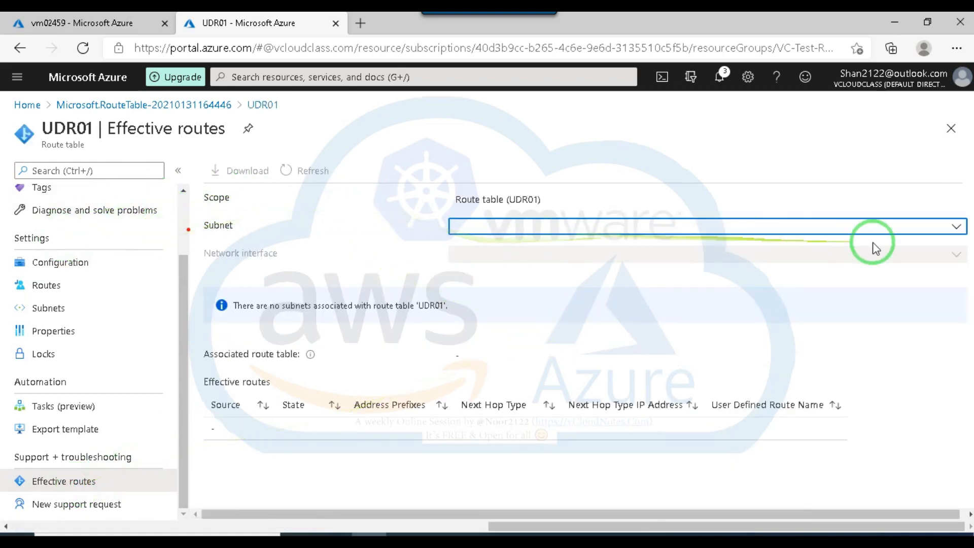
click(957, 226)
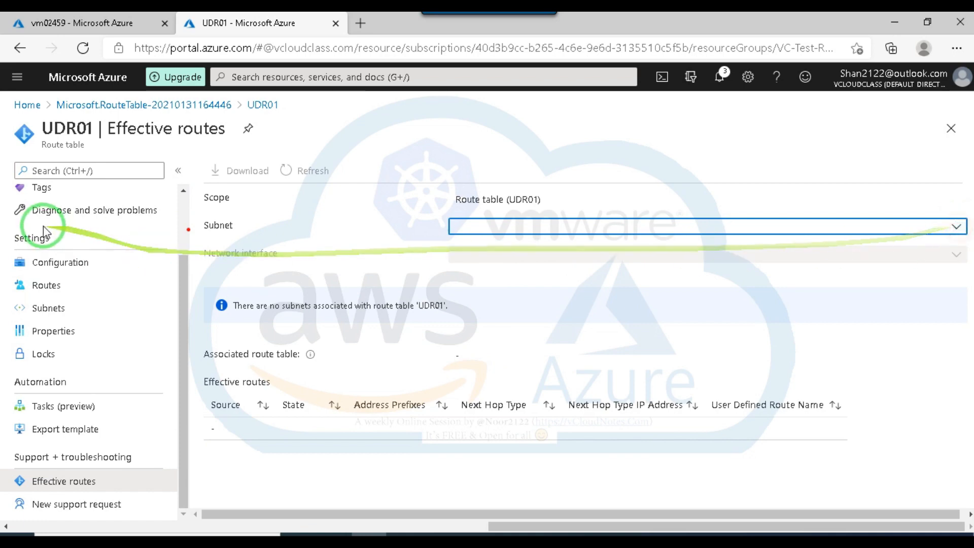
click(71, 260)
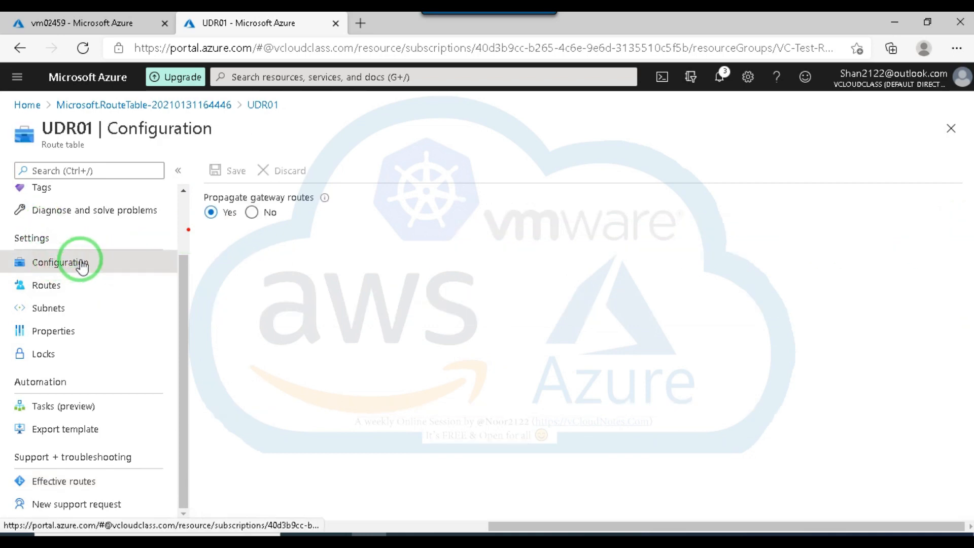
drag(184, 312, 187, 273)
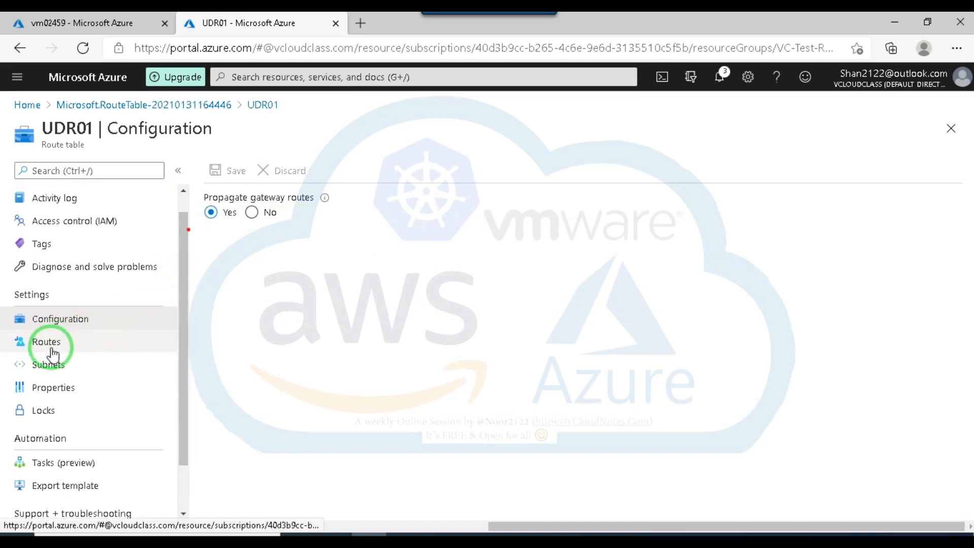
Open UDR01's associated subnets, and check the virtual network and subnet of the vm02459 network interface.
click(46, 370)
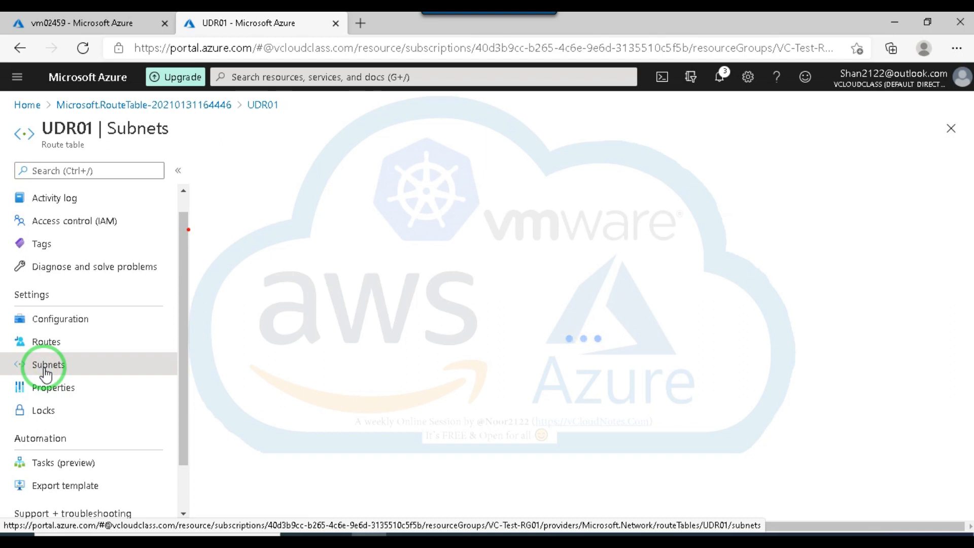
click(83, 24)
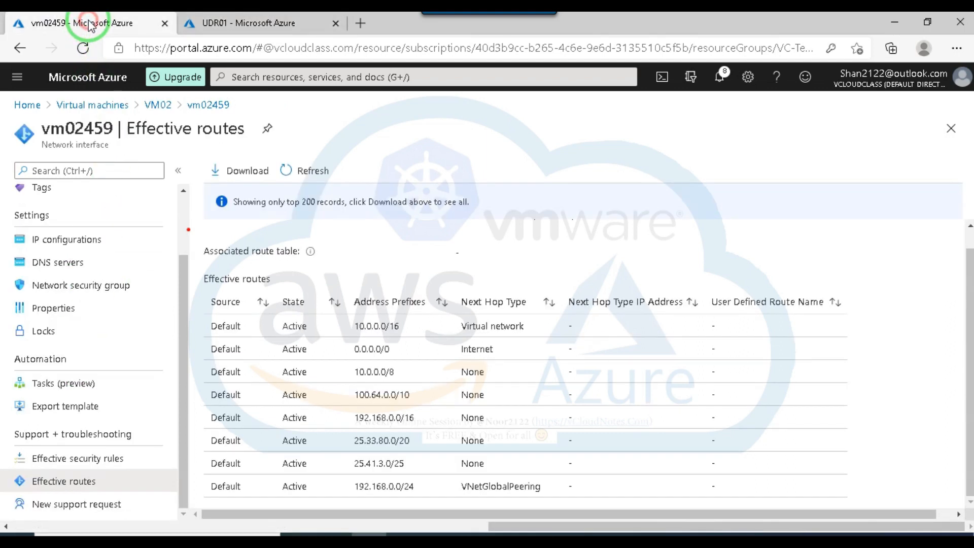
click(20, 48)
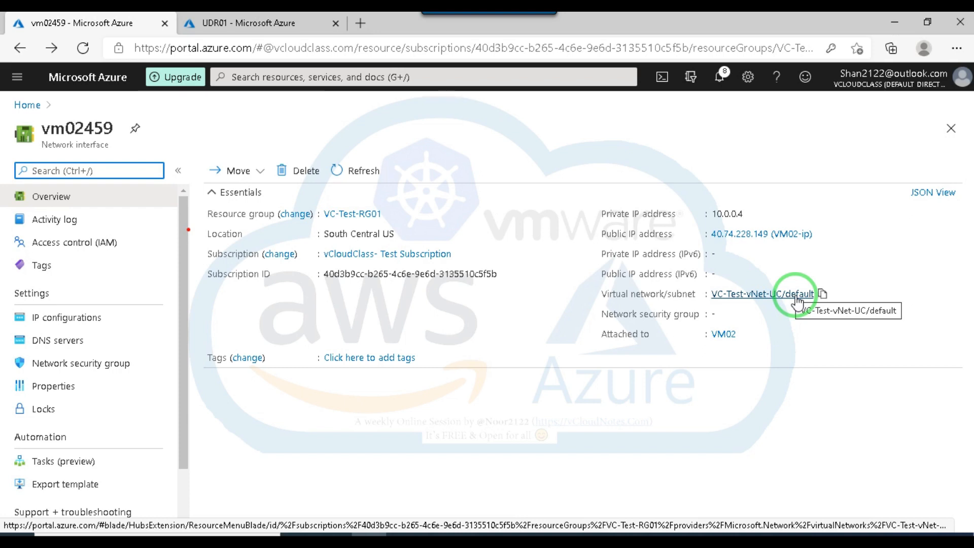
Start a subnet association for UDR01 and select VC-Test-RG01-vnet as the virtual network.
click(245, 23)
click(258, 173)
click(734, 183)
click(640, 255)
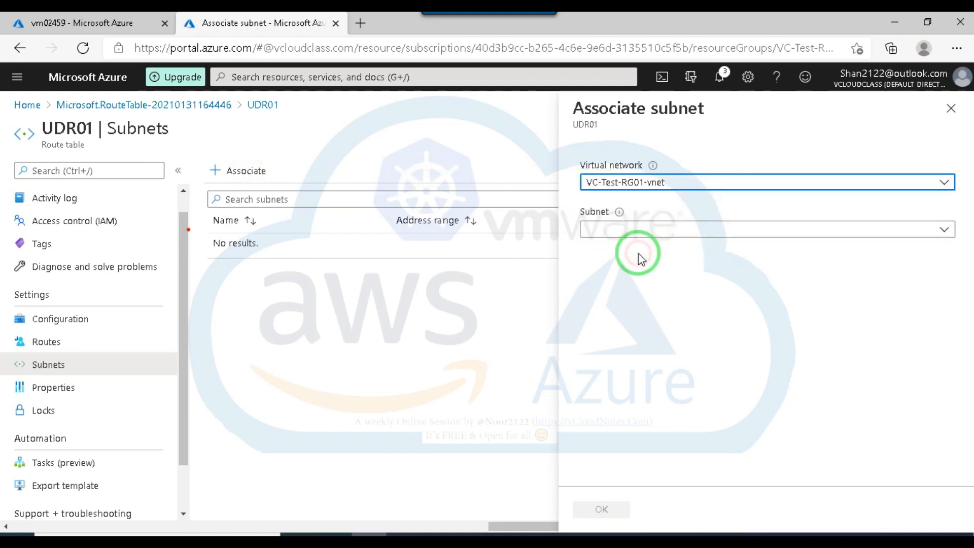
Check the subnets and virtual networks available for the association, keeping VC-Test-RG01-vnet selected.
click(643, 230)
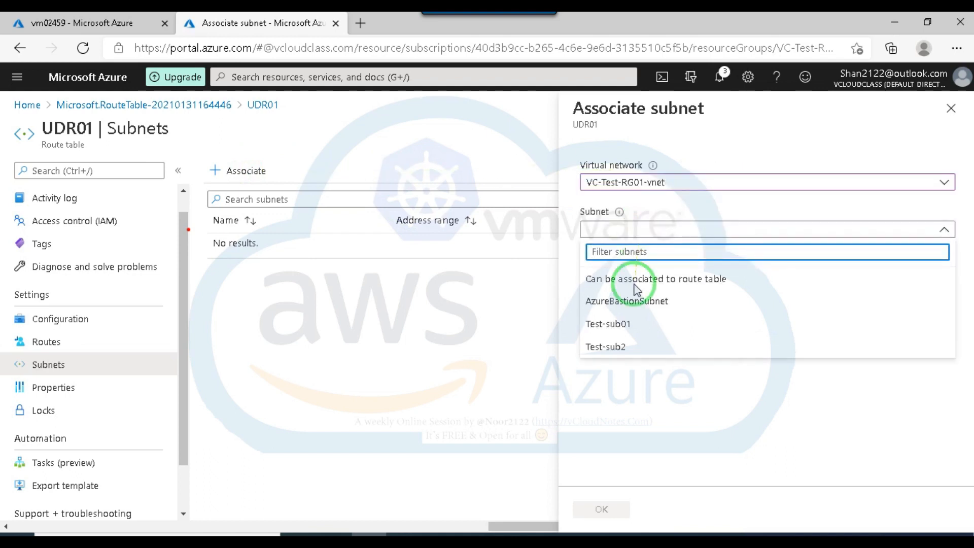
click(684, 183)
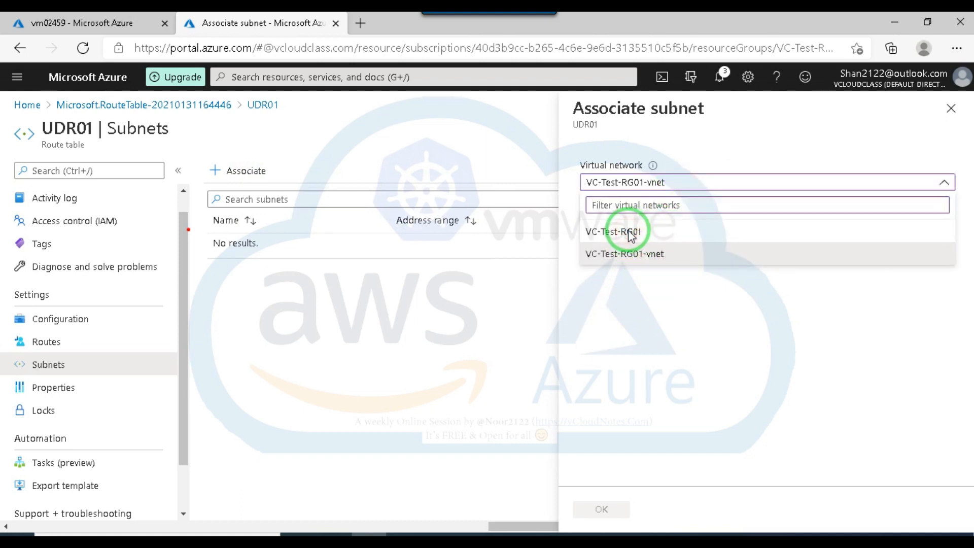
click(682, 304)
click(716, 184)
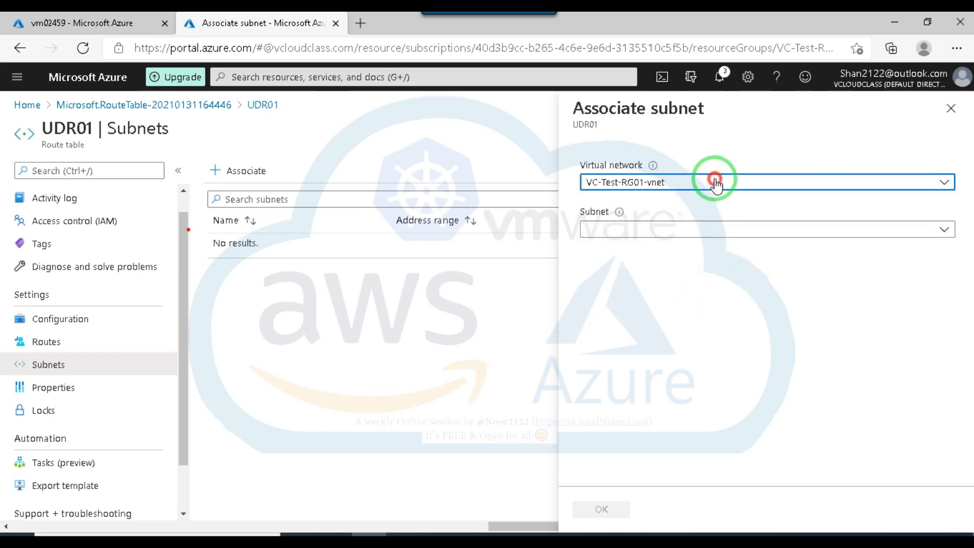
click(616, 255)
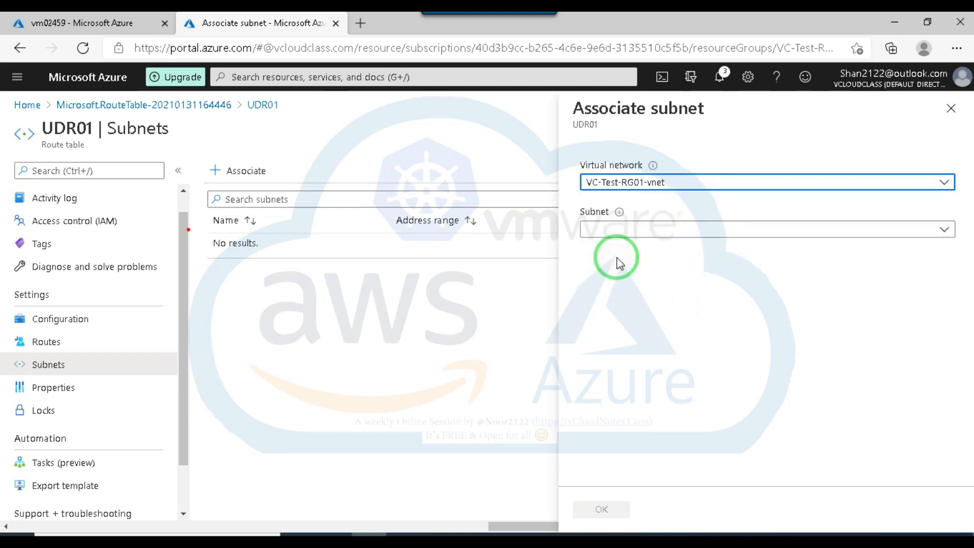
Open the VM03 virtual machine's overview and check its virtual network and subnet.
click(58, 28)
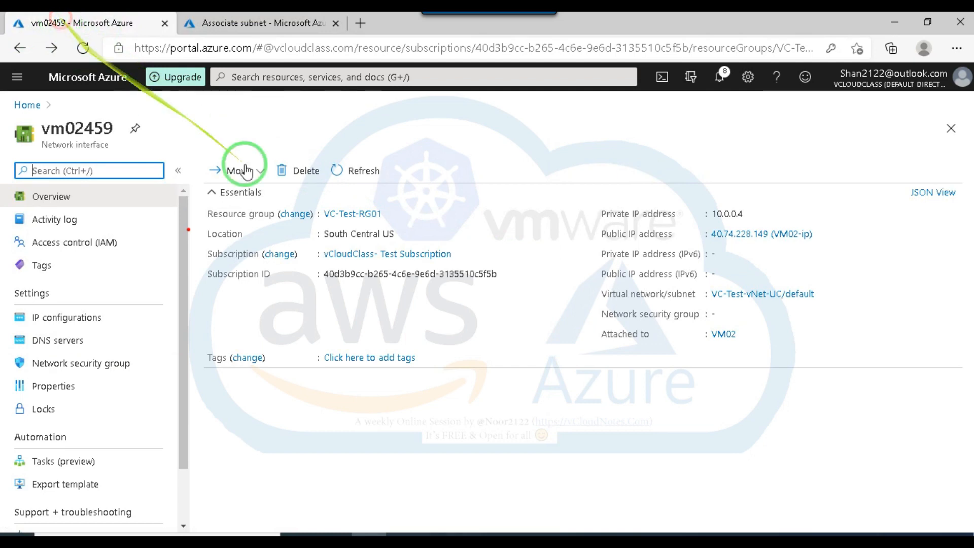
click(29, 105)
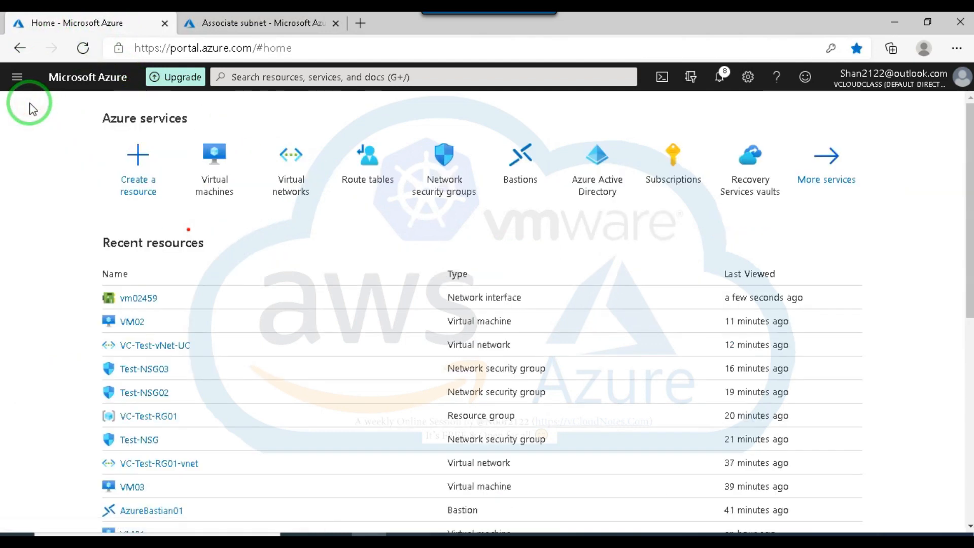
click(220, 159)
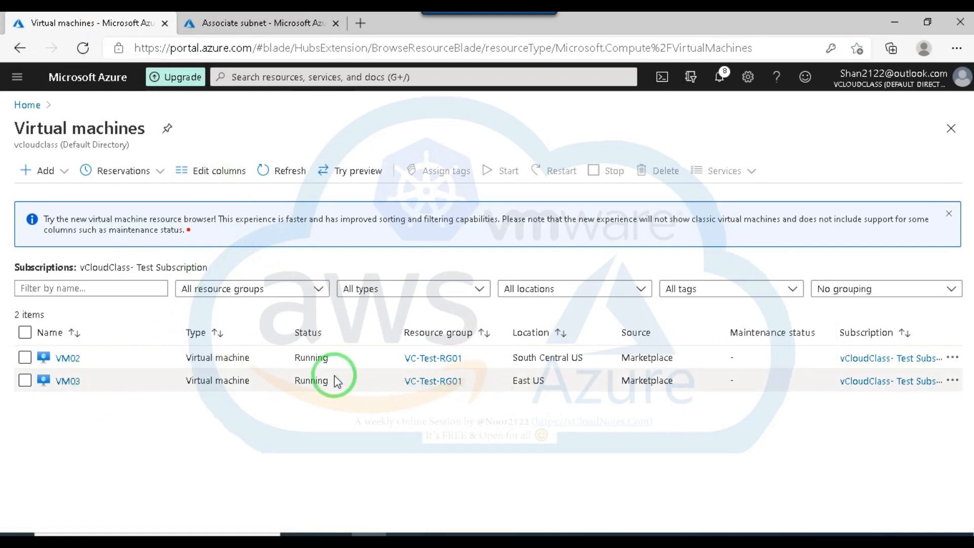
click(70, 359)
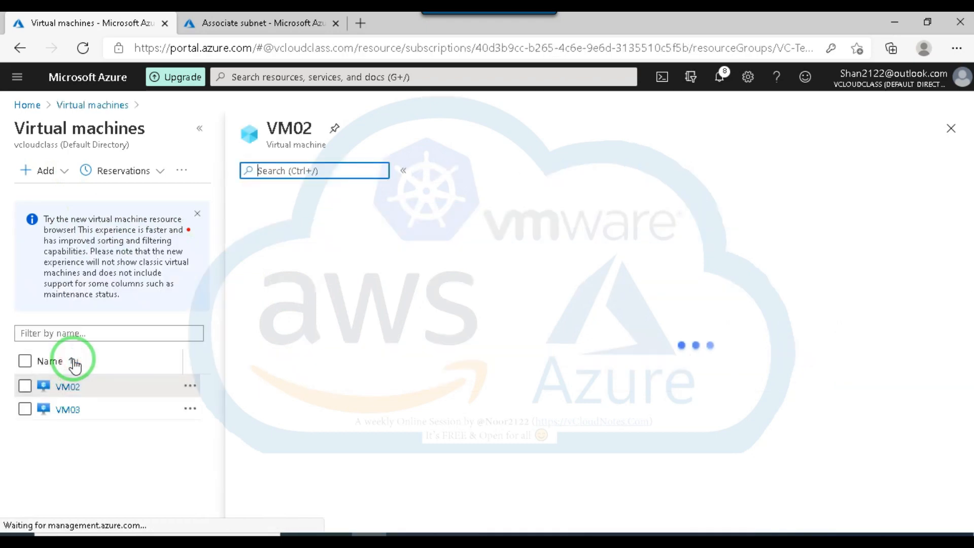
click(19, 47)
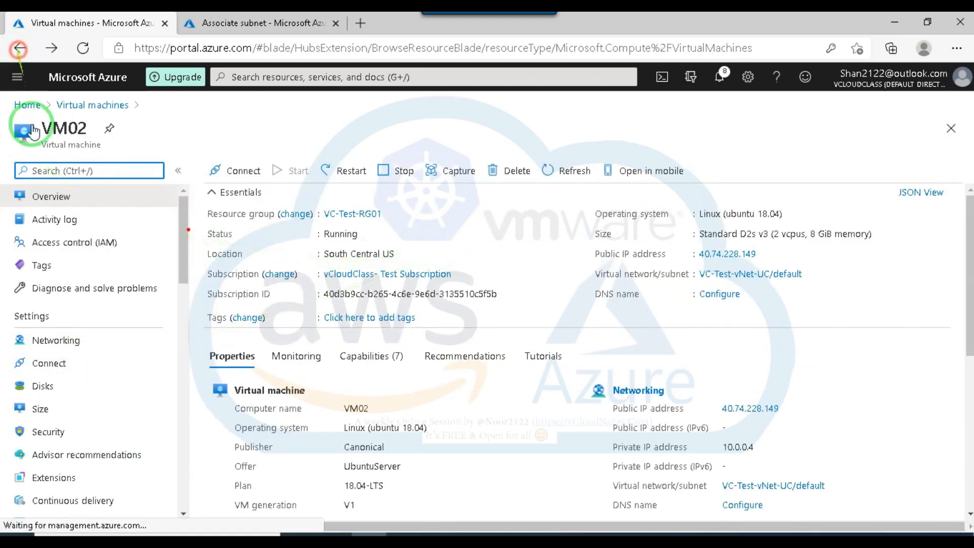
click(66, 381)
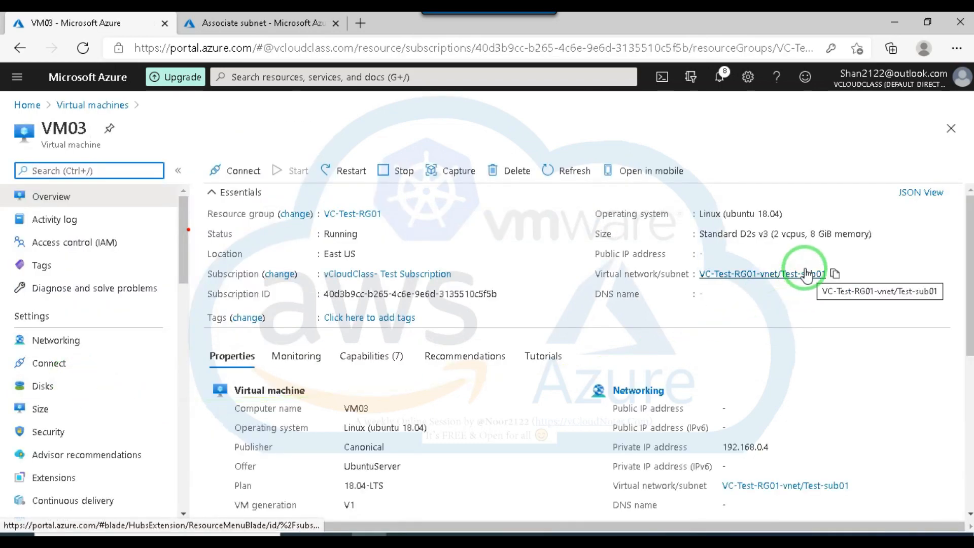
Choose Test-sub01 as the subnet in UDR01's subnet association.
click(279, 22)
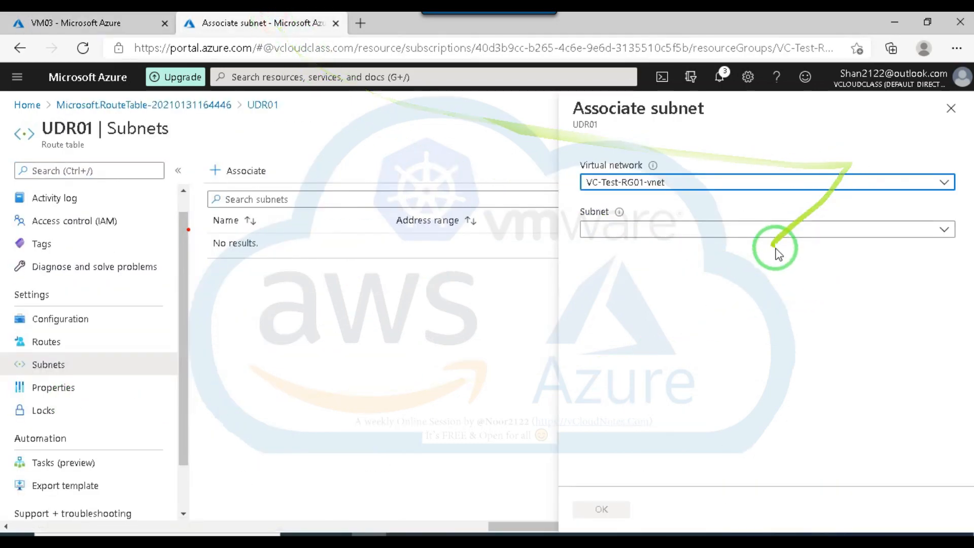
click(780, 231)
click(614, 321)
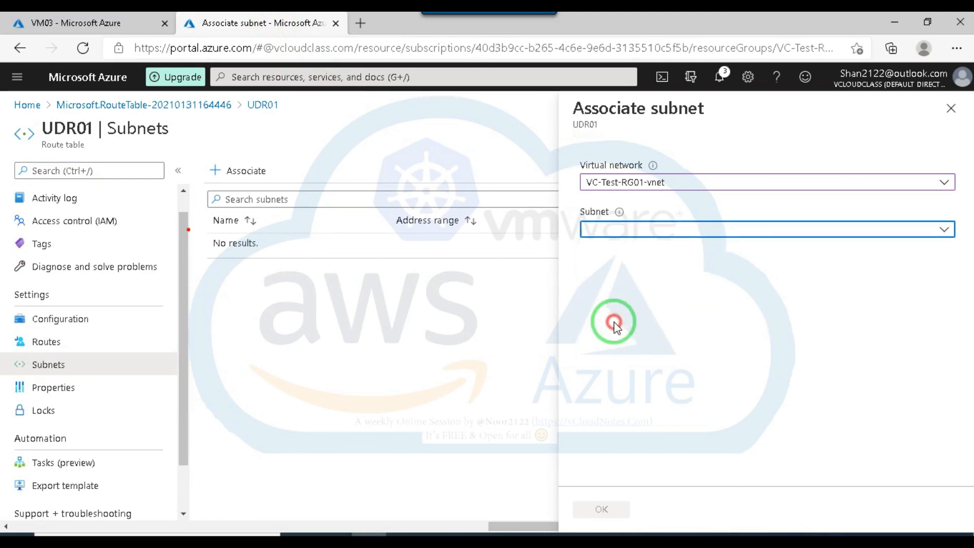
Open VM03's networking settings and look through its inbound port rules and available management options.
click(81, 24)
click(68, 343)
scroll(358, 343, down, 8)
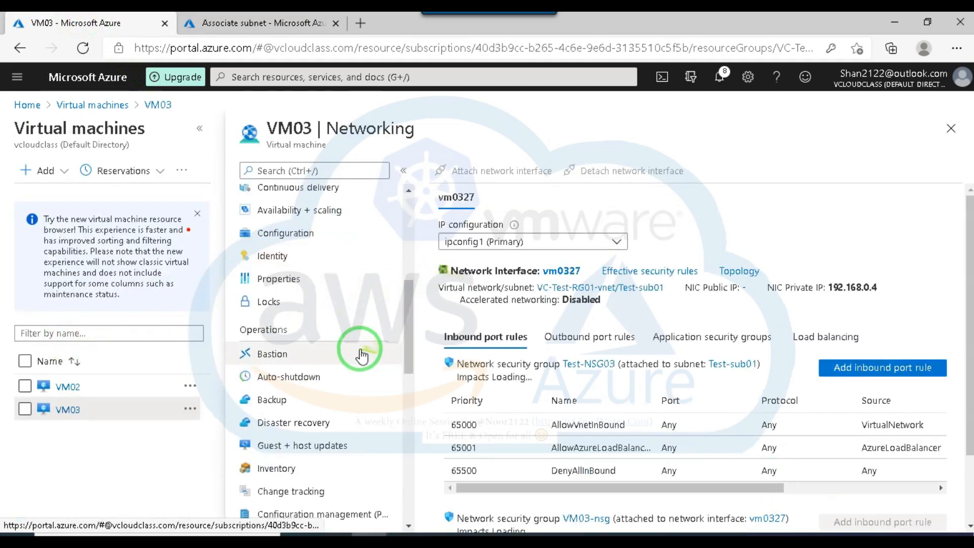
click(200, 129)
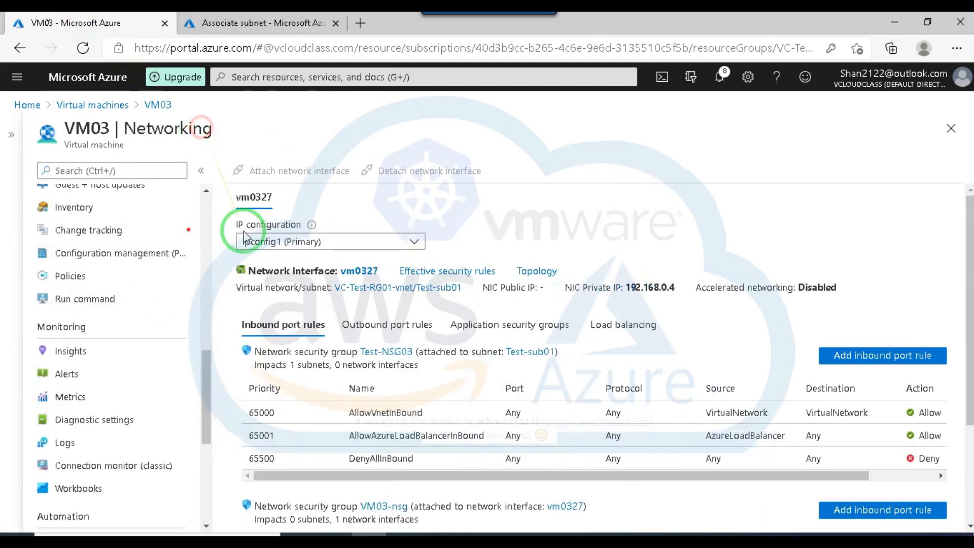
scroll(284, 334, down, 3)
scroll(177, 462, down, 5)
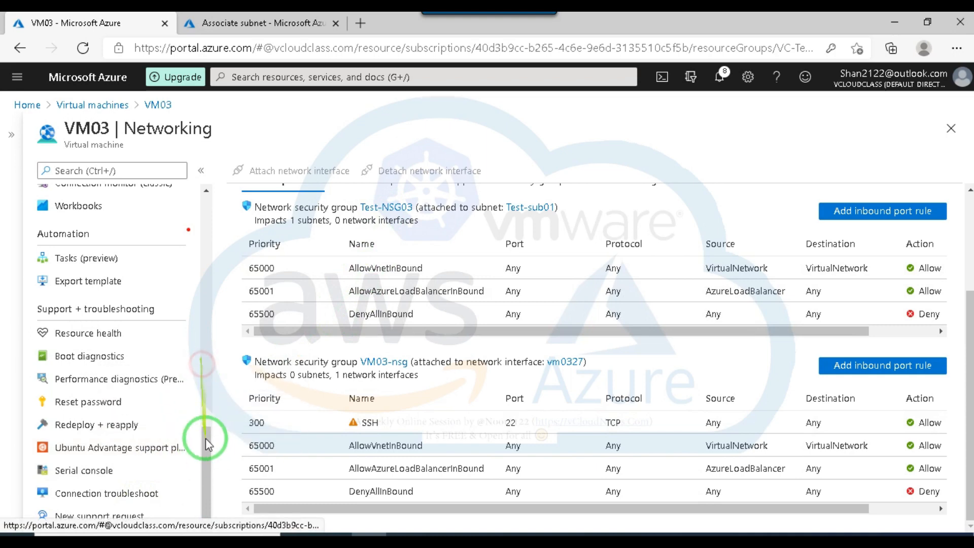
drag(209, 447, 206, 169)
click(90, 341)
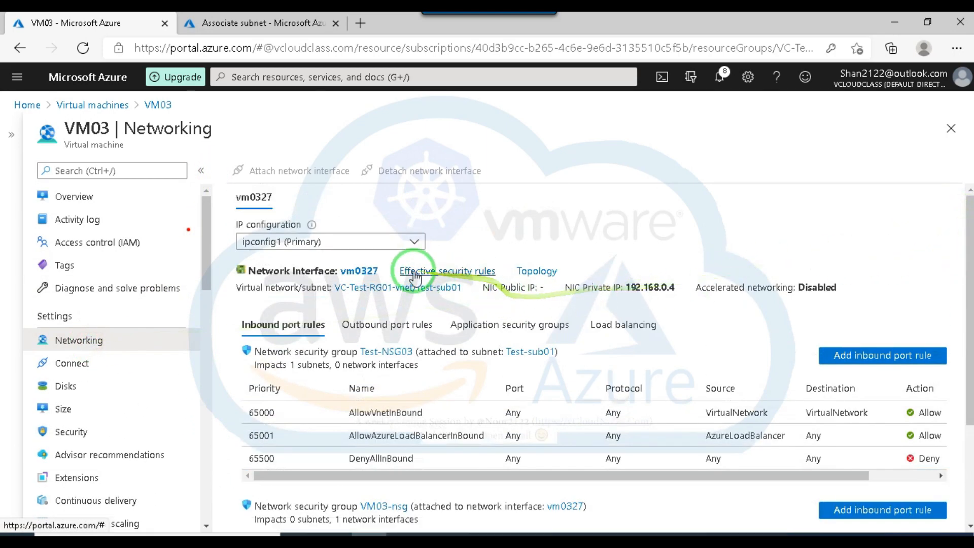
Open the effective routes of VM03's network interface vm0327.
click(358, 271)
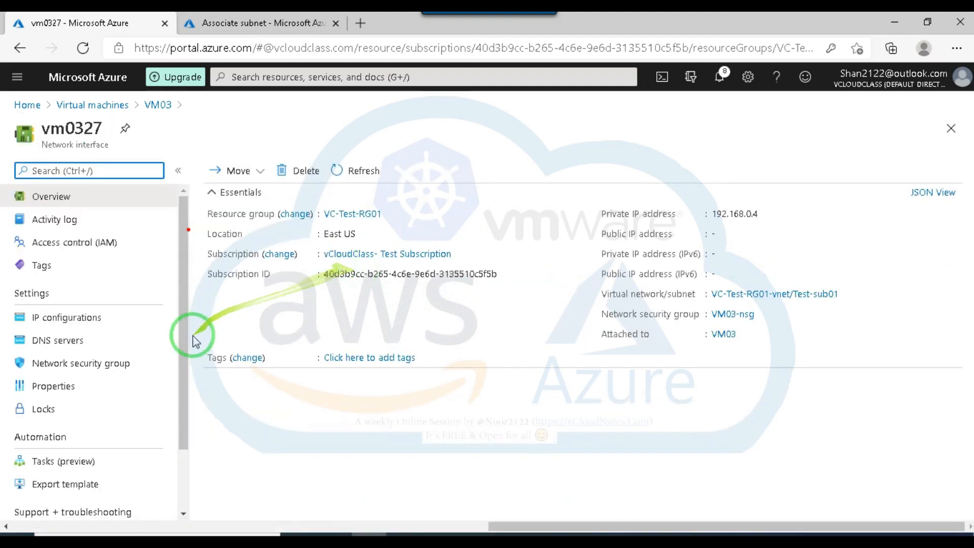
drag(184, 374, 183, 522)
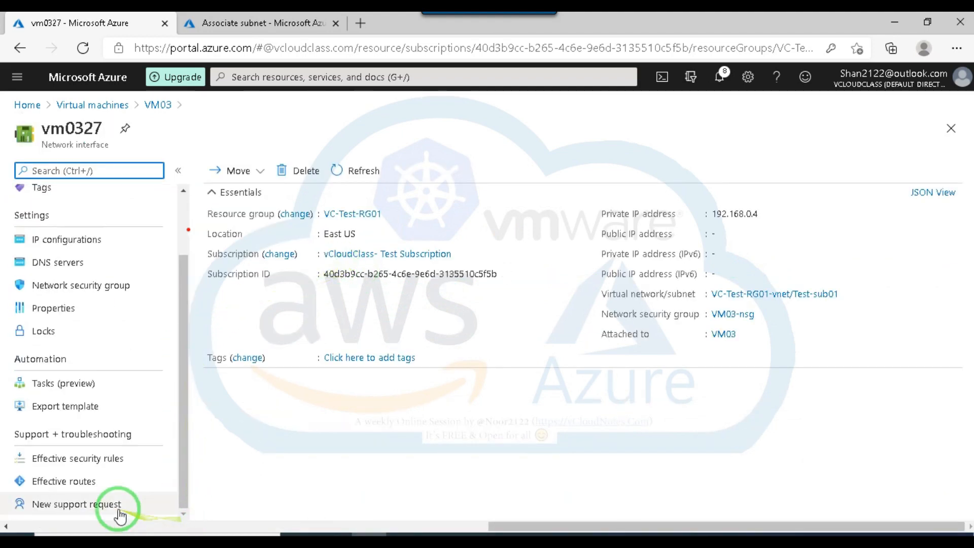
click(80, 484)
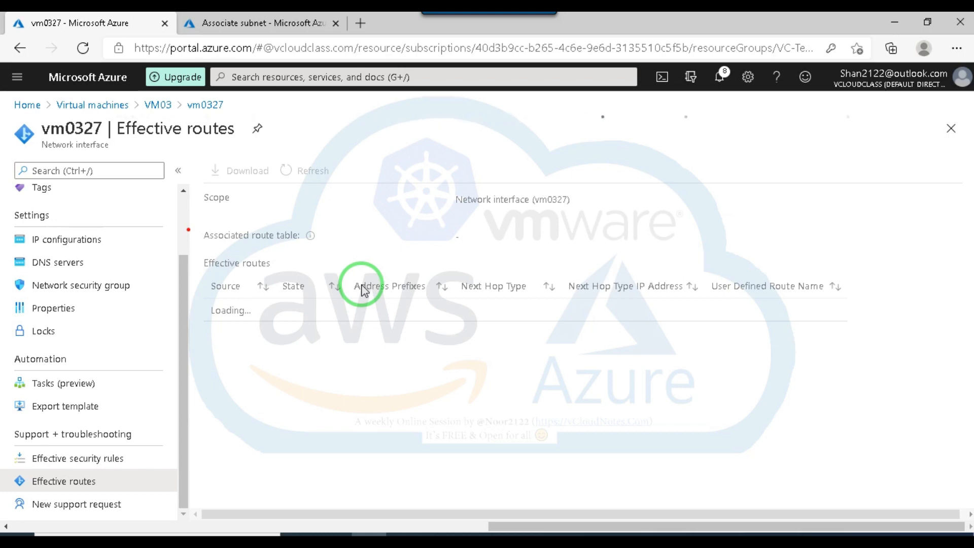
click(831, 543)
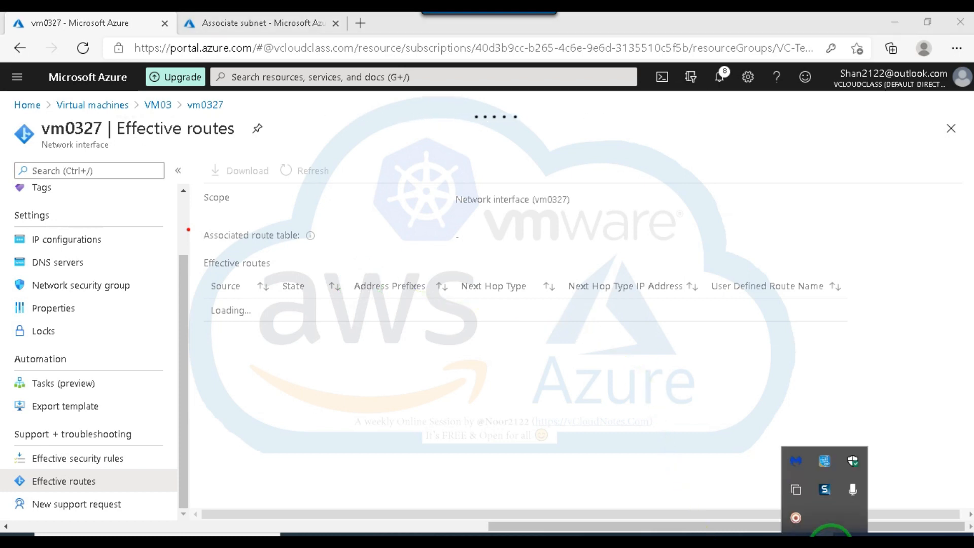
click(795, 517)
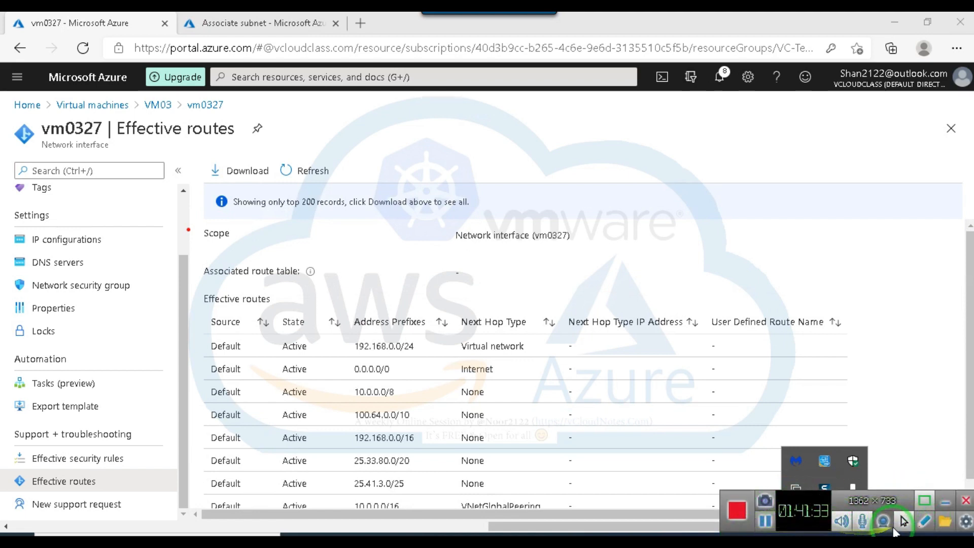
click(910, 522)
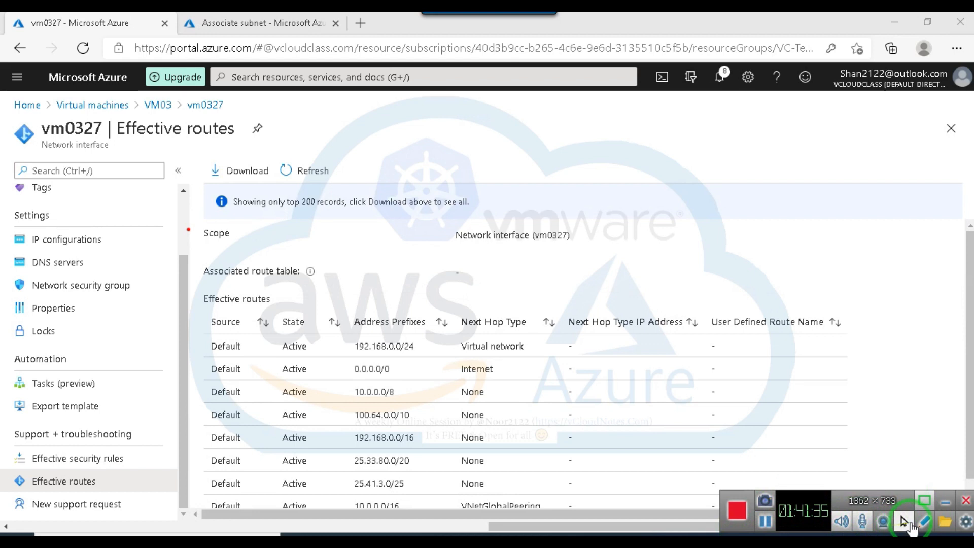
click(923, 521)
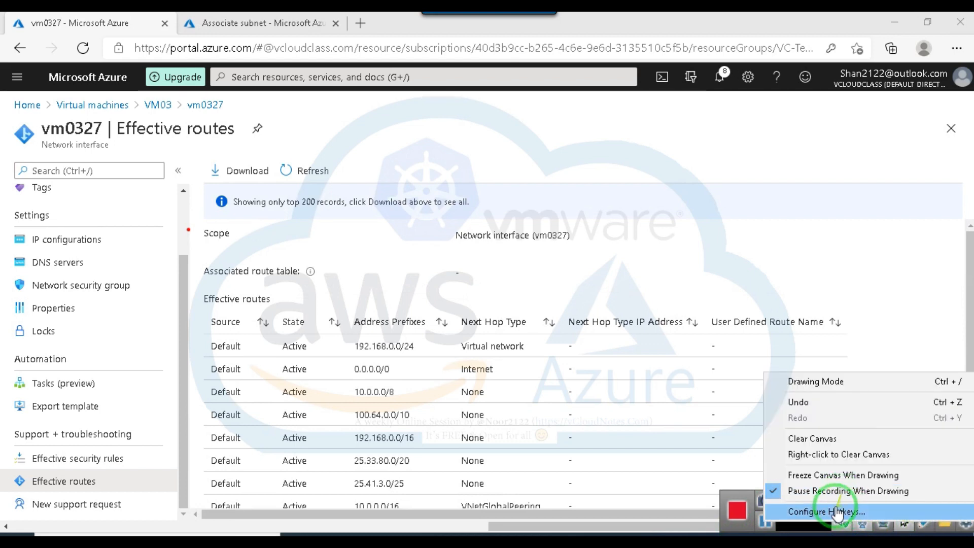
click(814, 439)
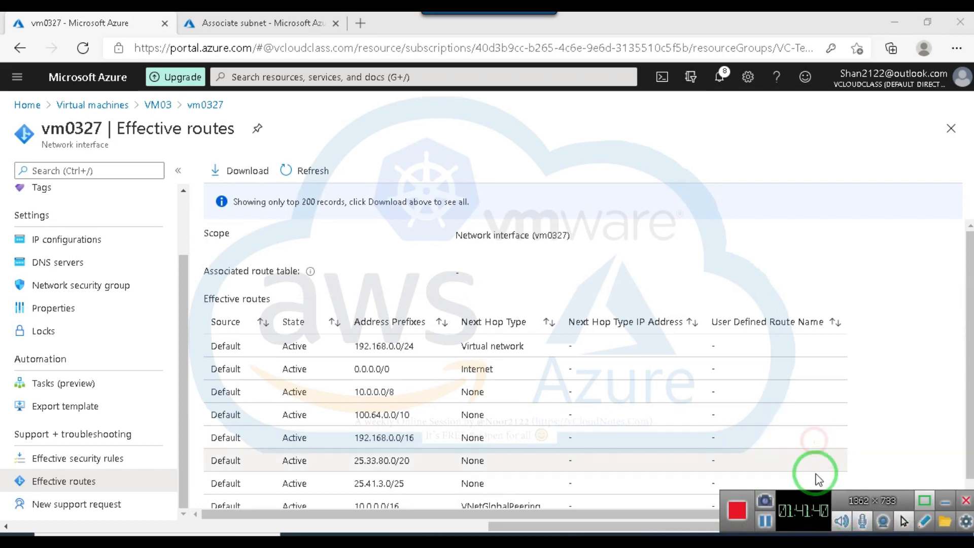
click(945, 501)
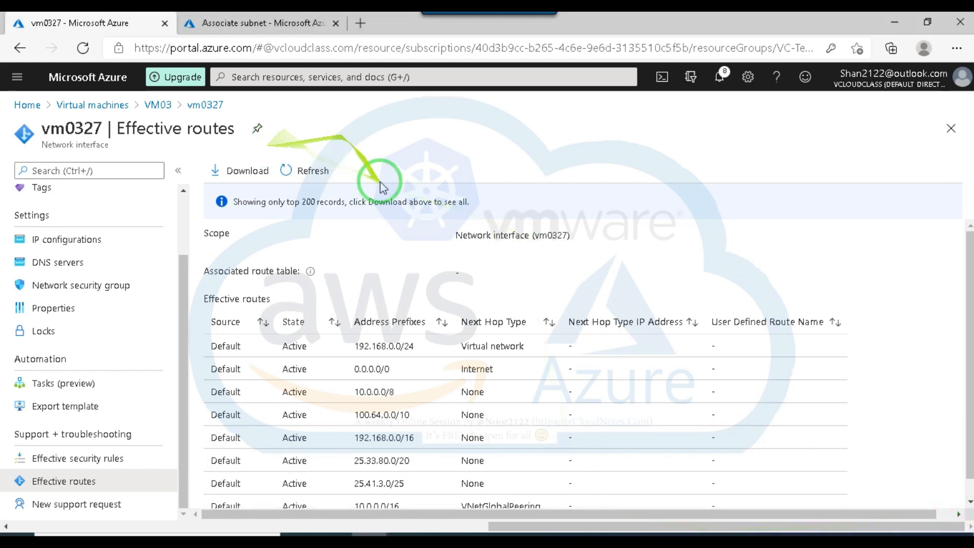
Confirm associating subnet Test-sub01 of VC-Test-RG01-vnet with route table UDR01 and open the table's routes.
click(264, 24)
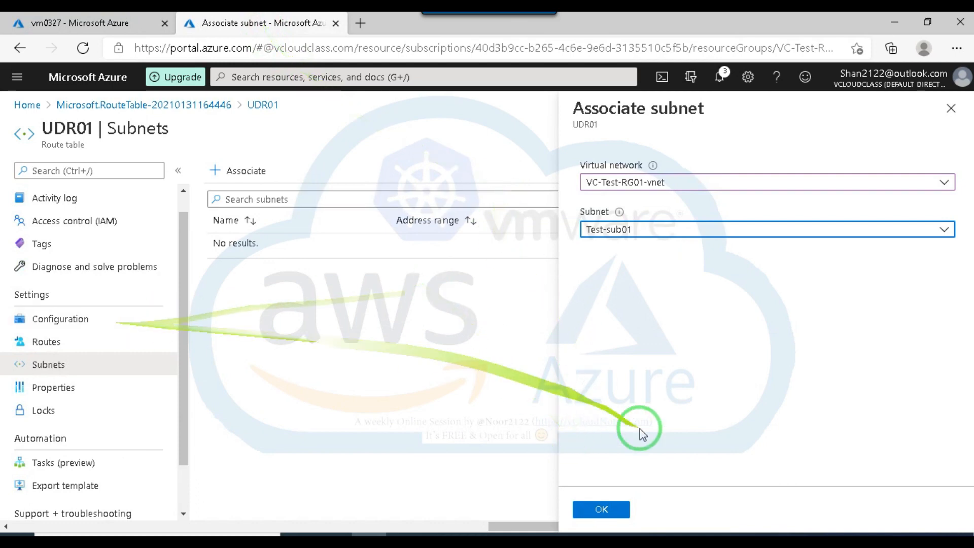
click(598, 512)
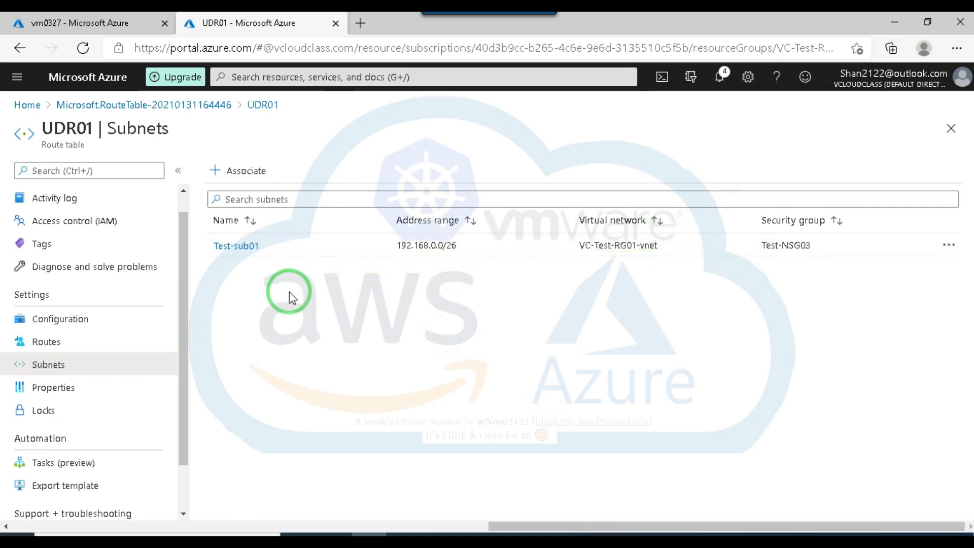
click(48, 345)
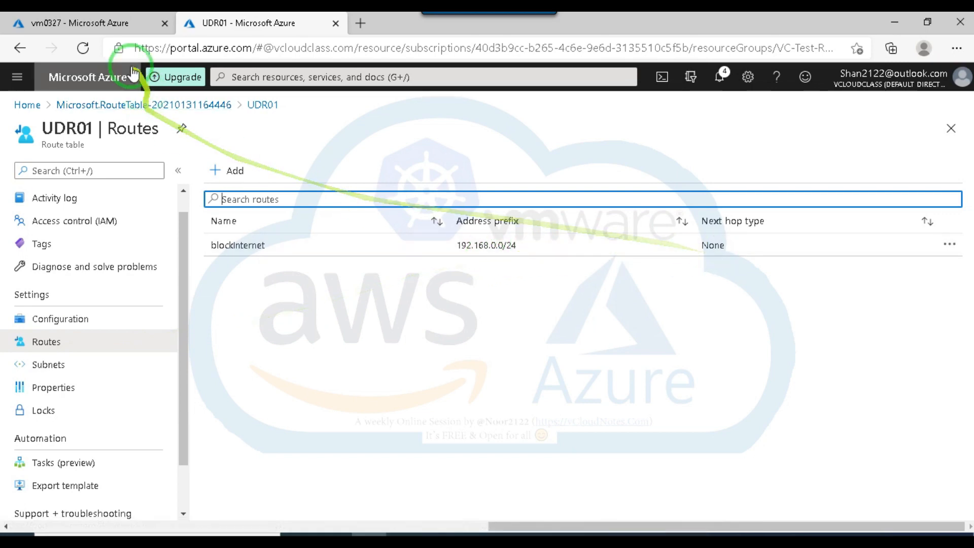
Refresh the effective routes of network interface vm0327 and check its associated route table, address prefixes and next hop types.
click(98, 22)
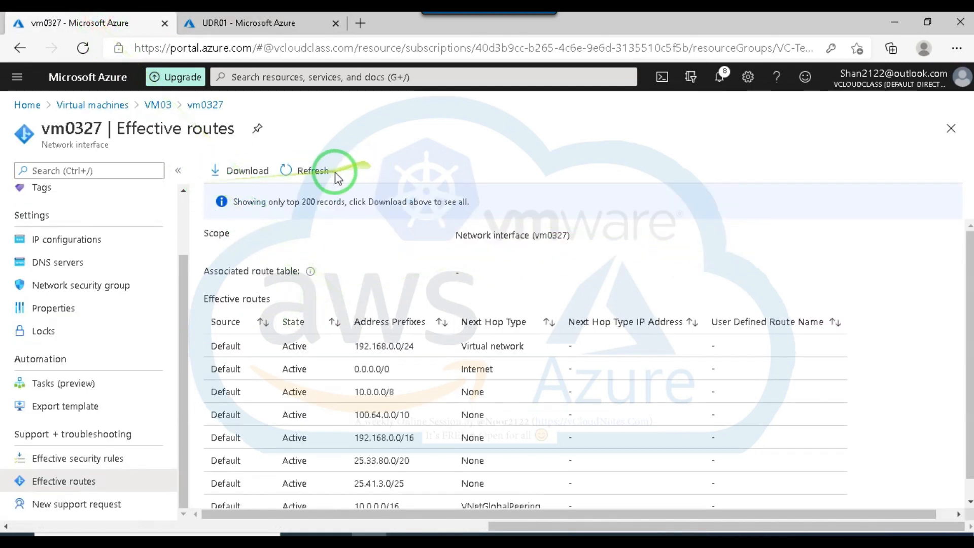
click(311, 171)
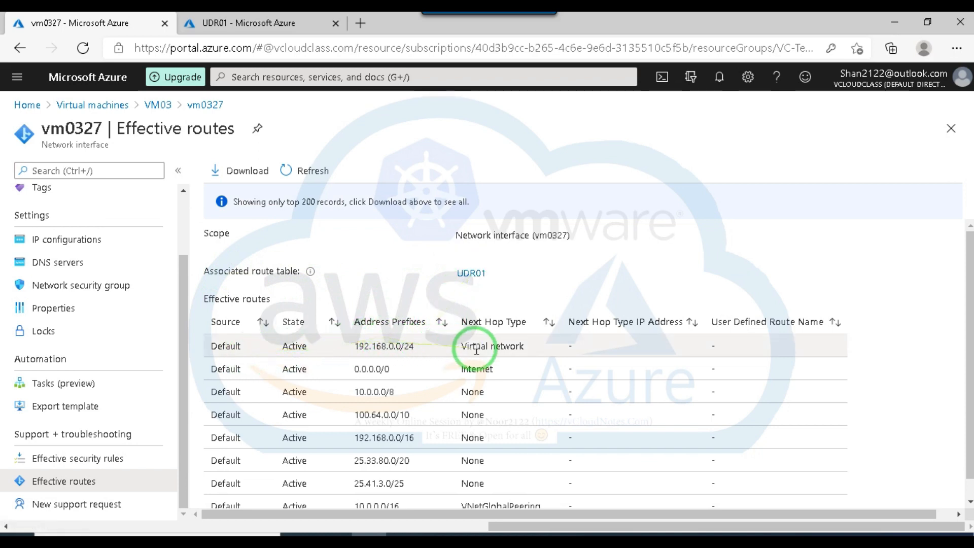
scroll(426, 391, down, 1)
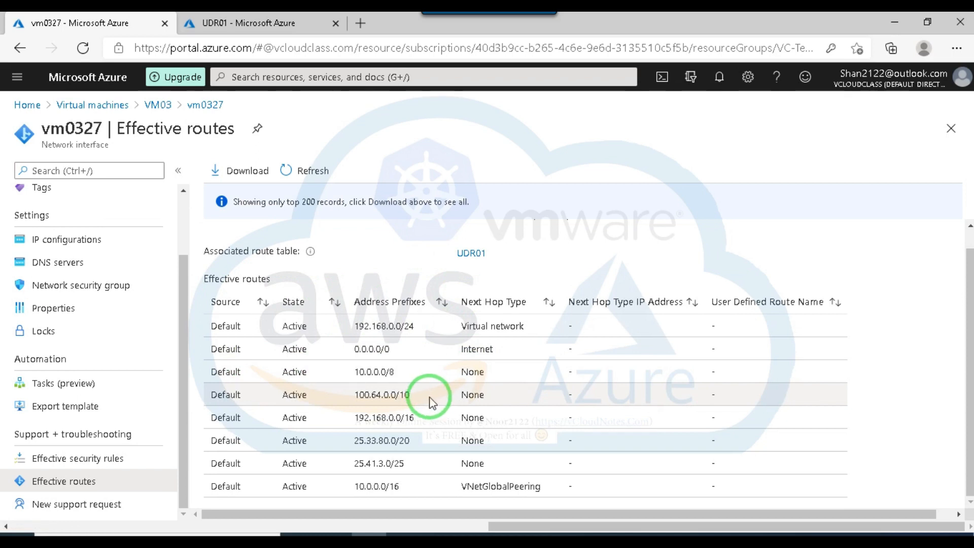
scroll(426, 393, up, 1)
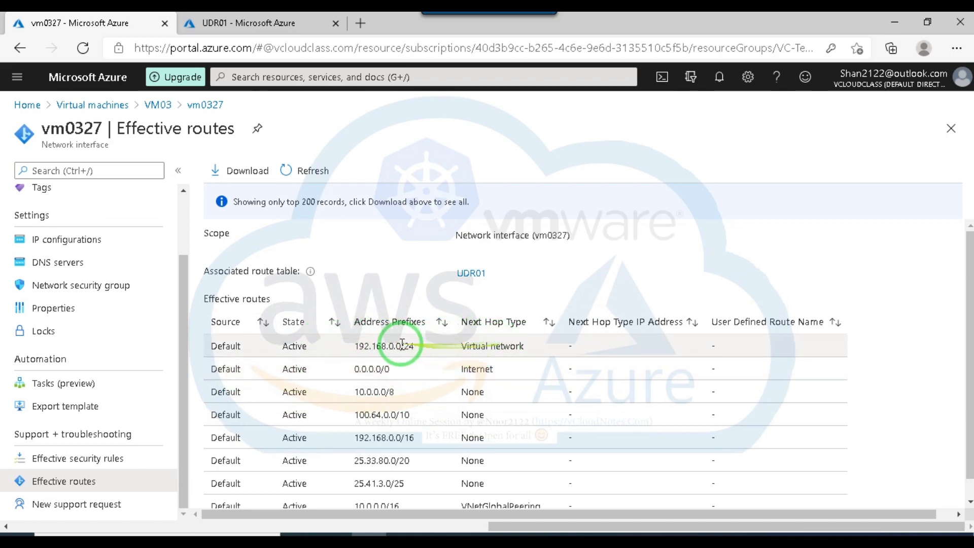
drag(356, 364, 504, 360)
click(699, 259)
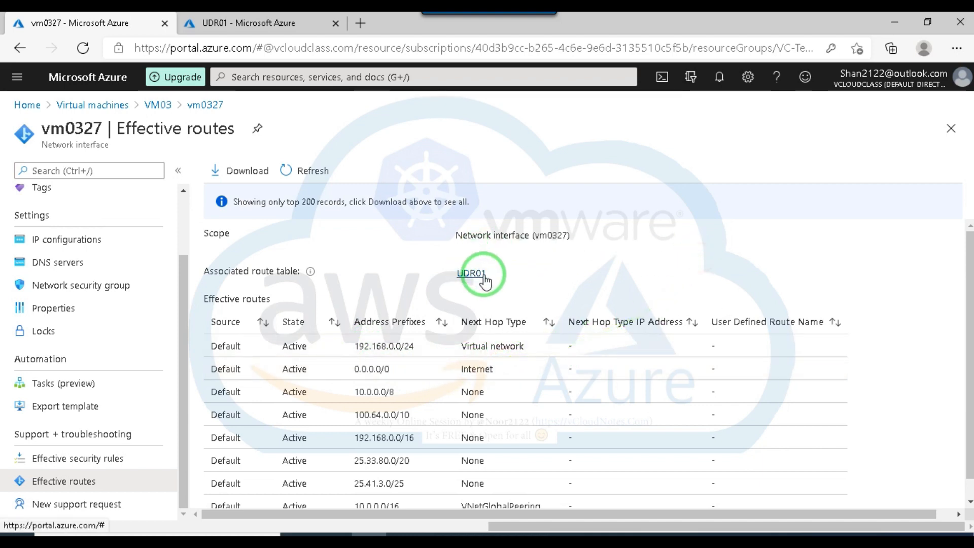
Compare UDR01's blockInternet route with the effective routes listed for vm0327.
click(249, 25)
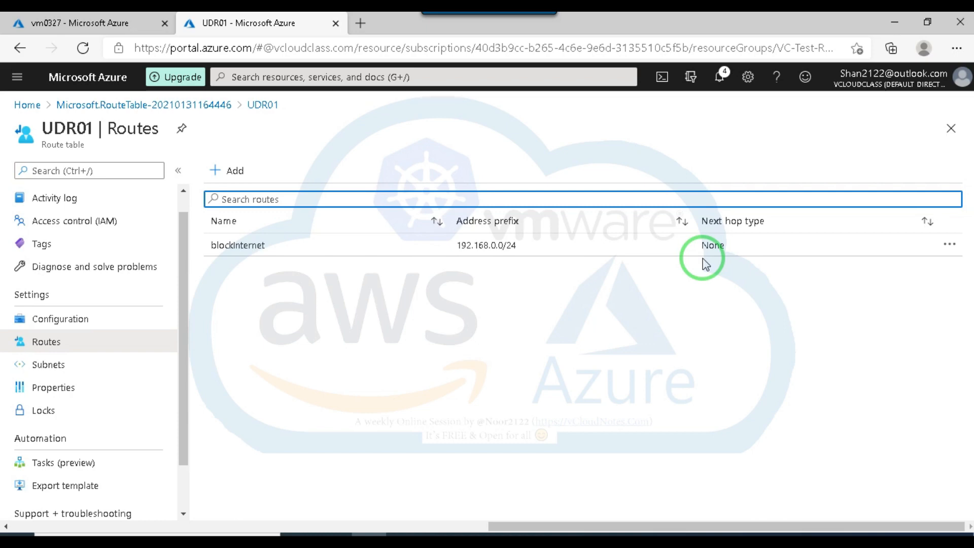
click(114, 26)
click(218, 22)
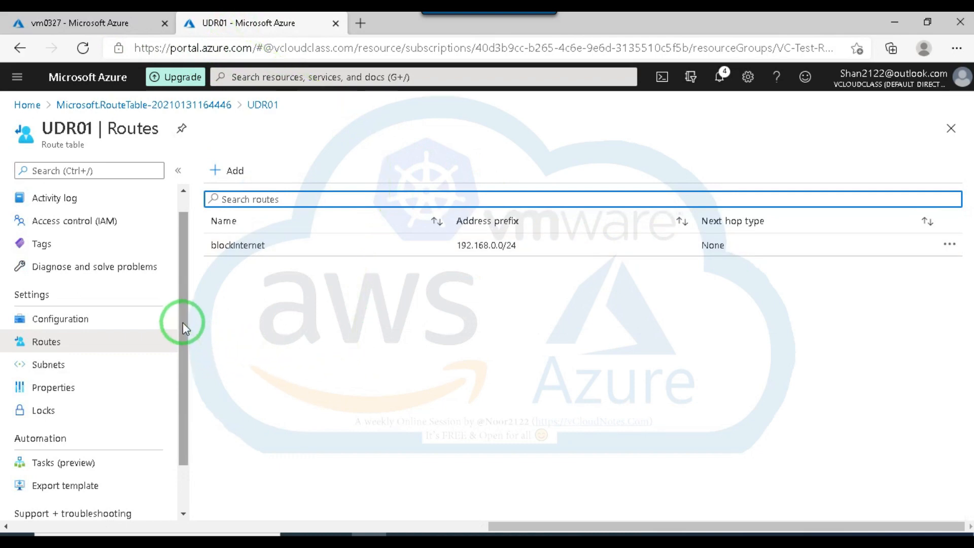
drag(182, 321, 186, 284)
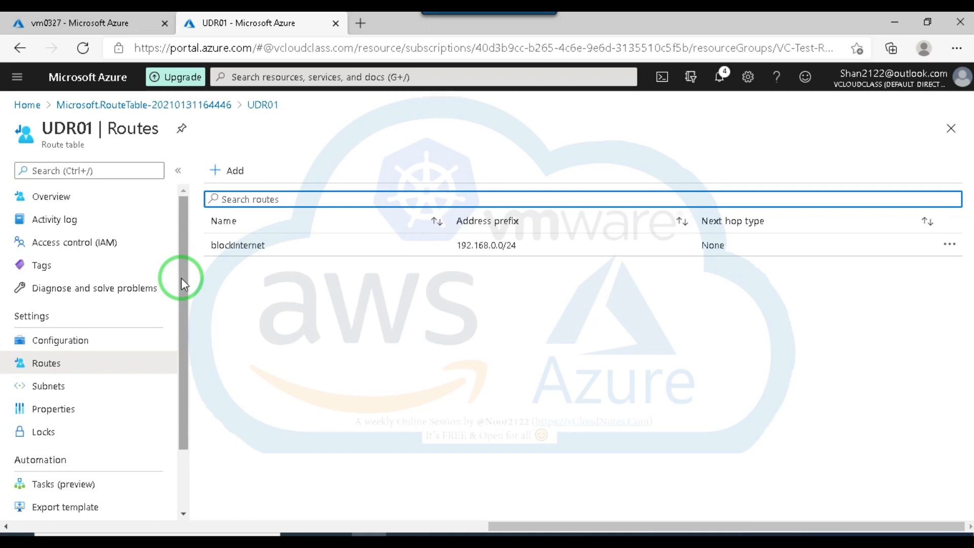
click(48, 22)
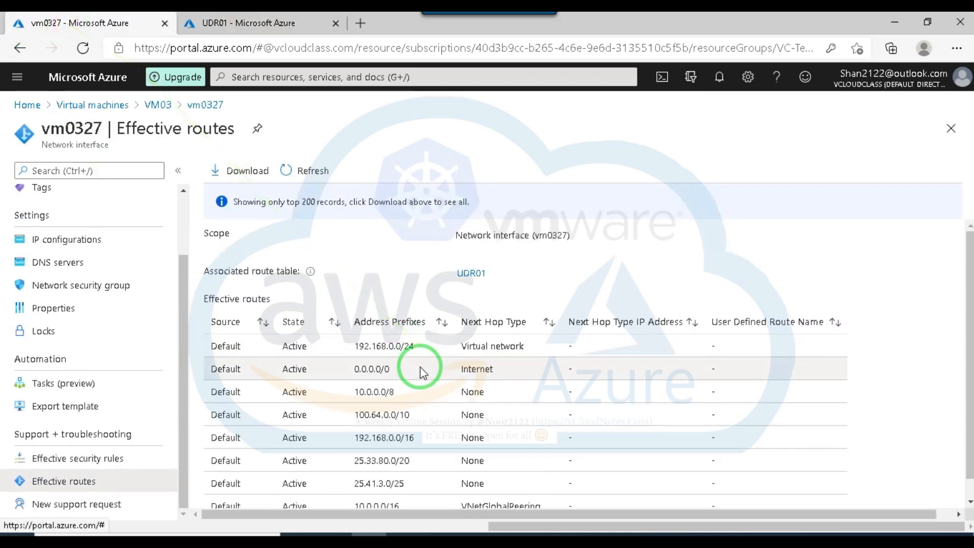
scroll(419, 367, down, 1)
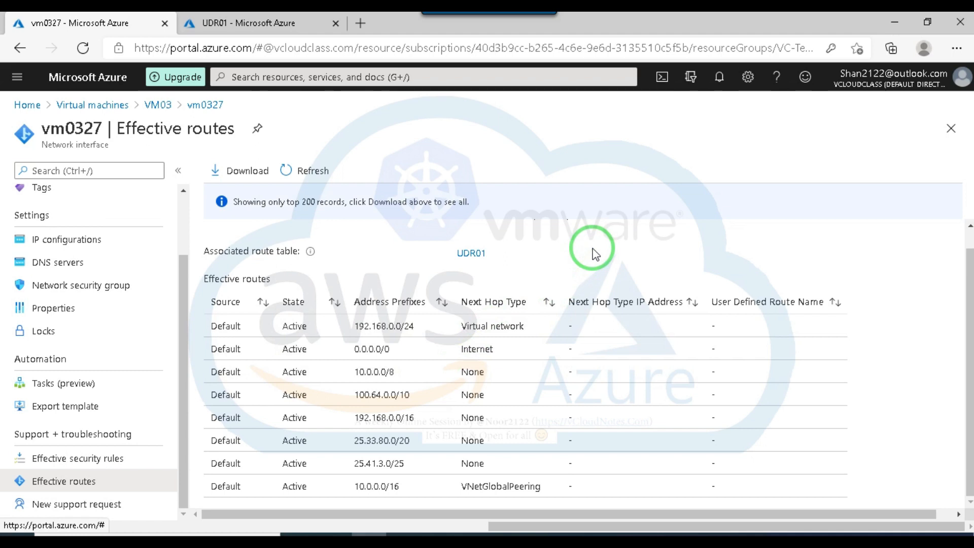
Check UDR01's gateway route propagation setting and its routes, and close the route table page.
click(249, 21)
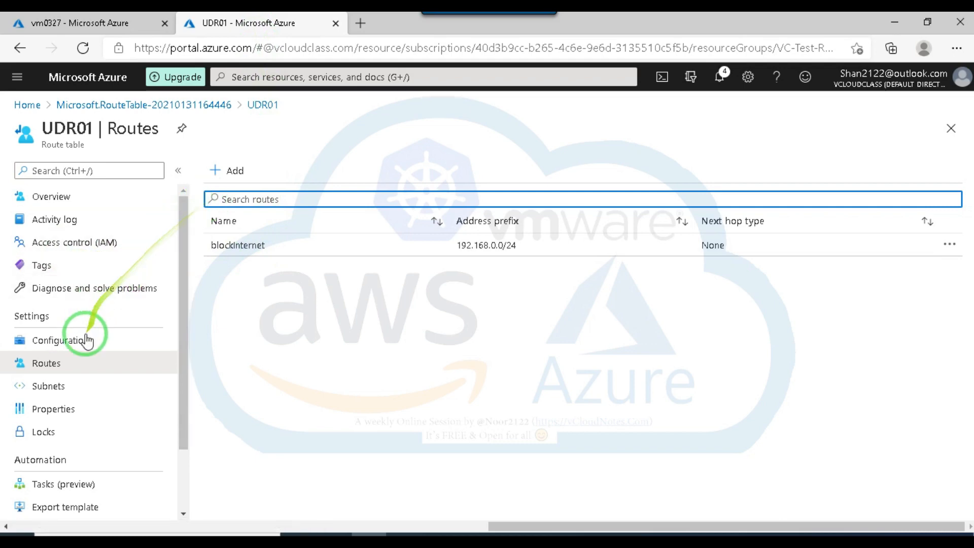
click(66, 347)
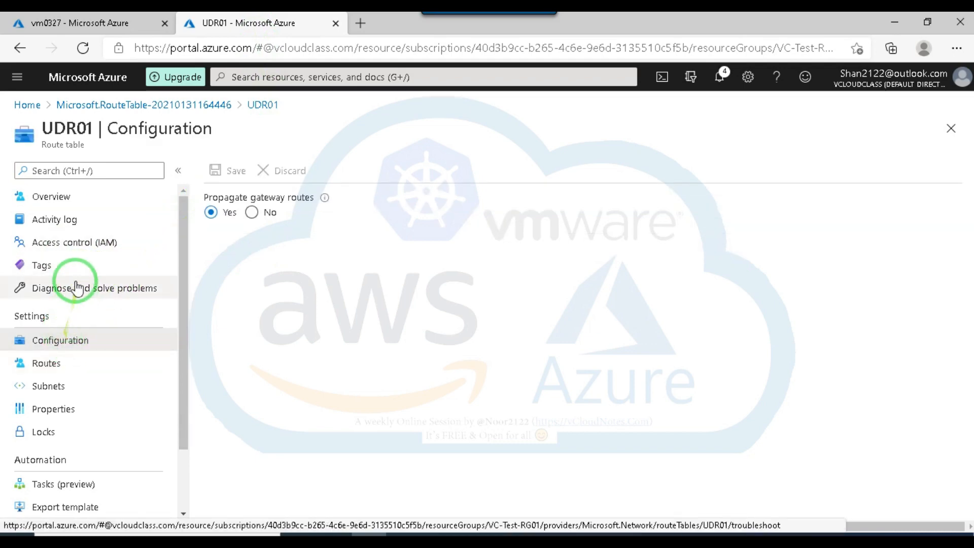
click(54, 364)
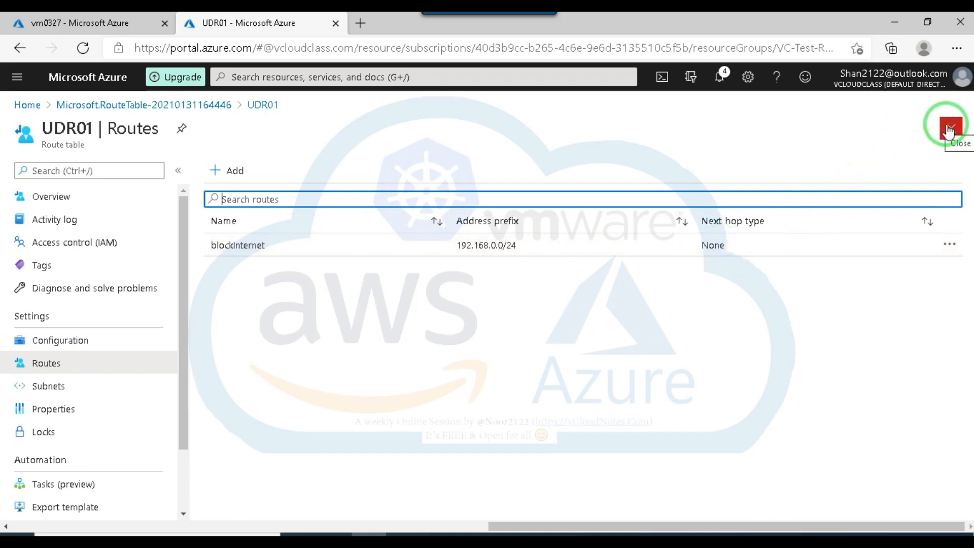
click(336, 24)
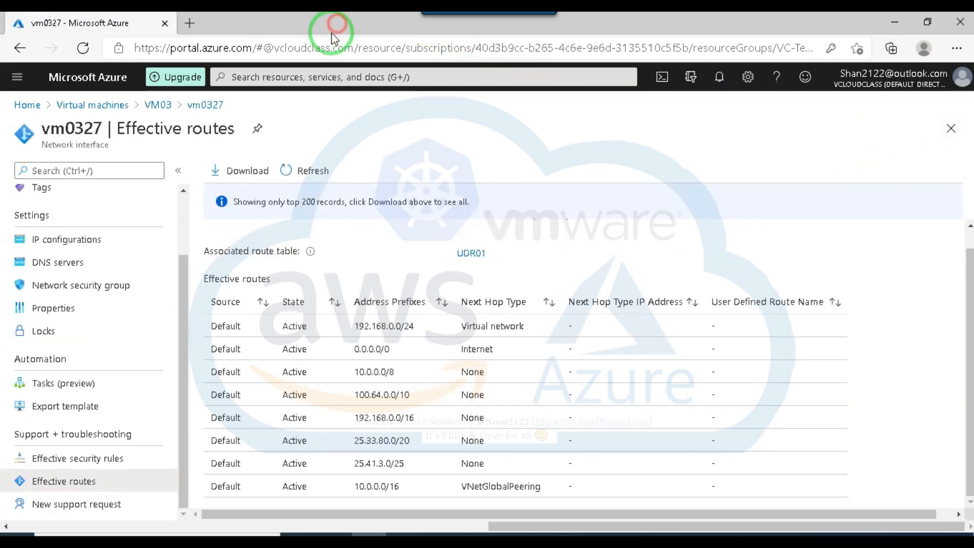
Look through vm0327's IP configurations, overview, activity log and access control pages.
scroll(165, 348, up, 2)
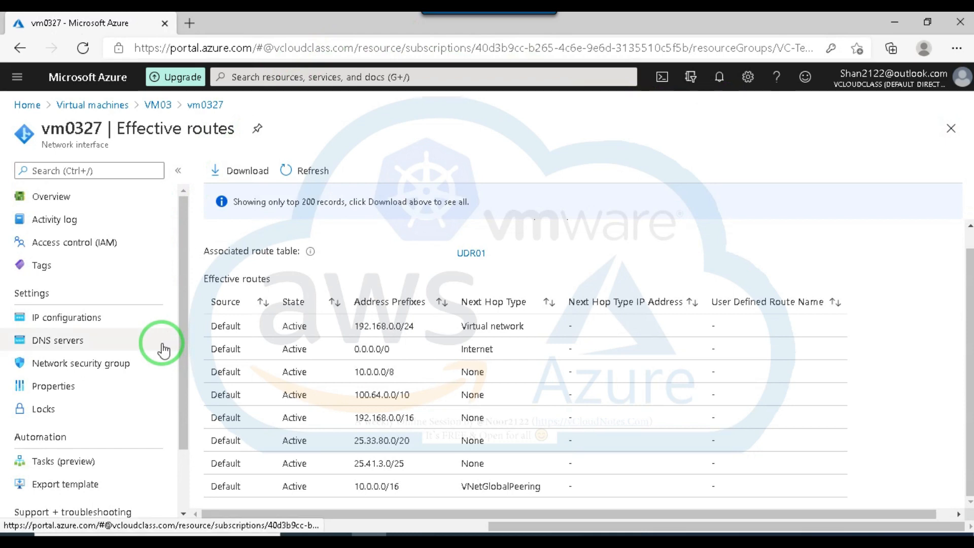
click(64, 322)
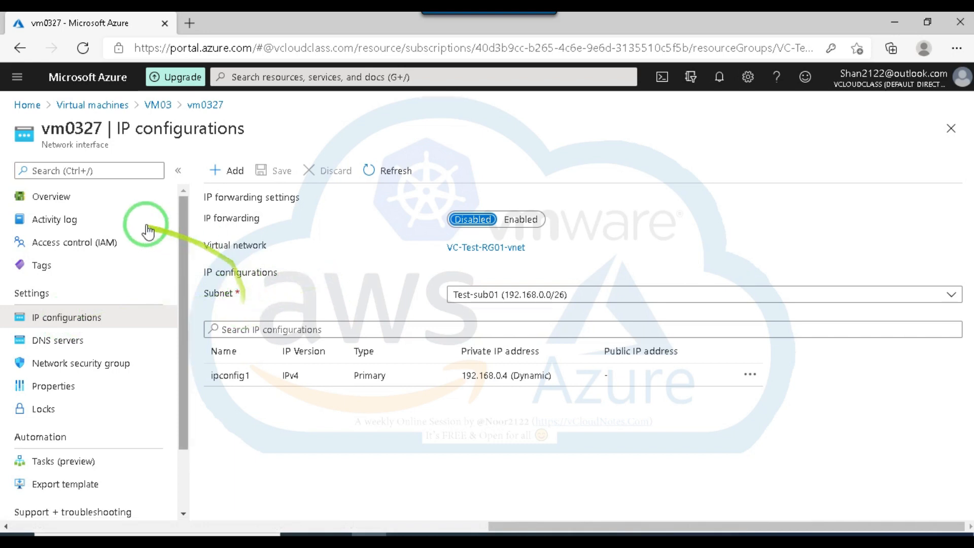
click(60, 198)
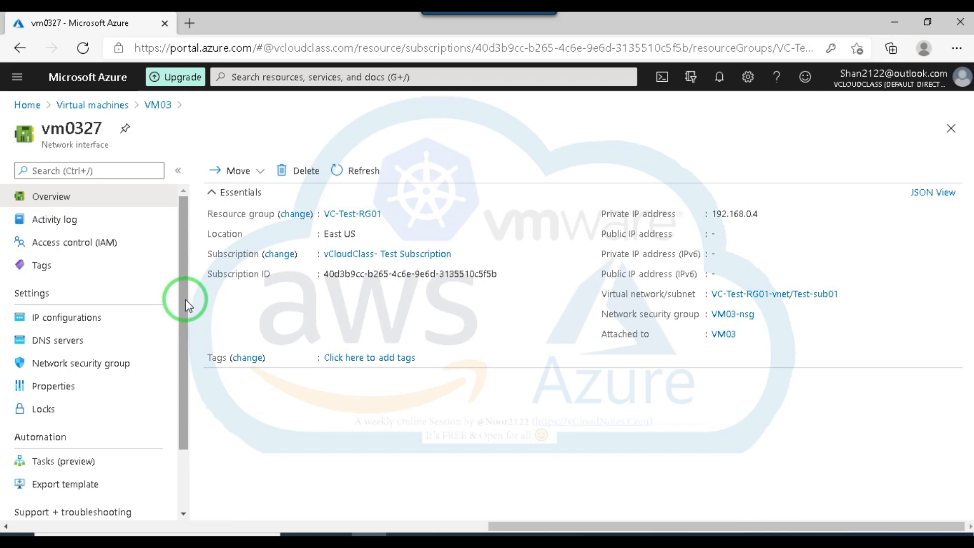
click(54, 218)
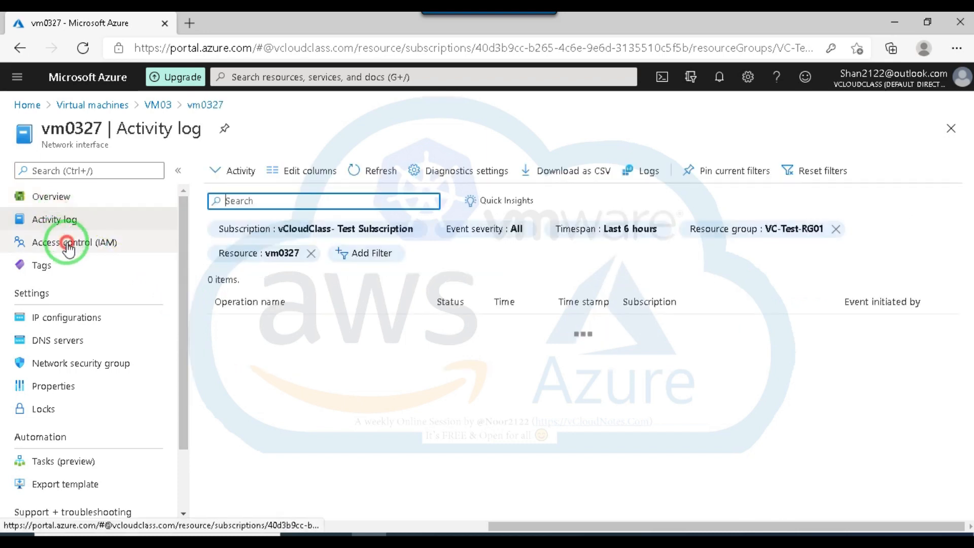
click(69, 249)
click(76, 324)
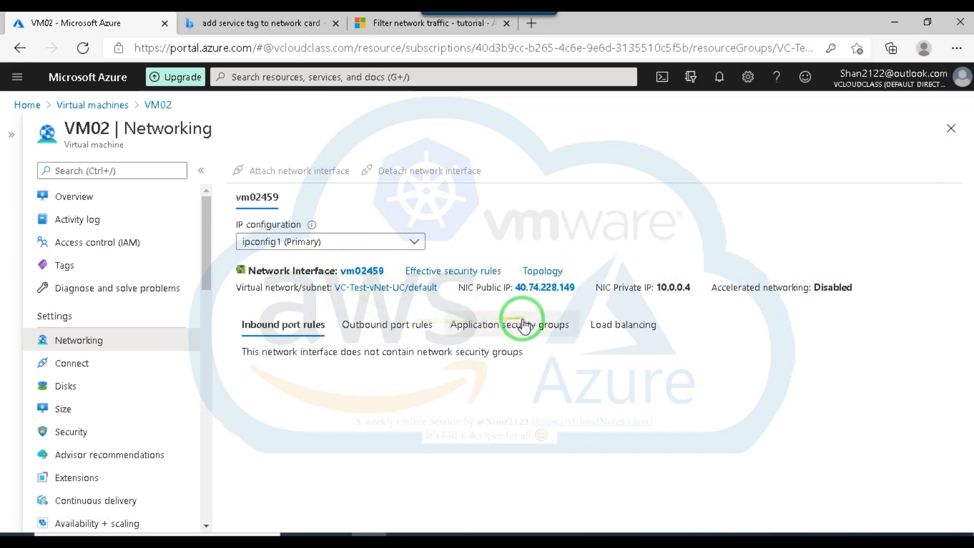
Open the application security group configuration of VM02's network interface vm02459 and check the available groups.
click(524, 324)
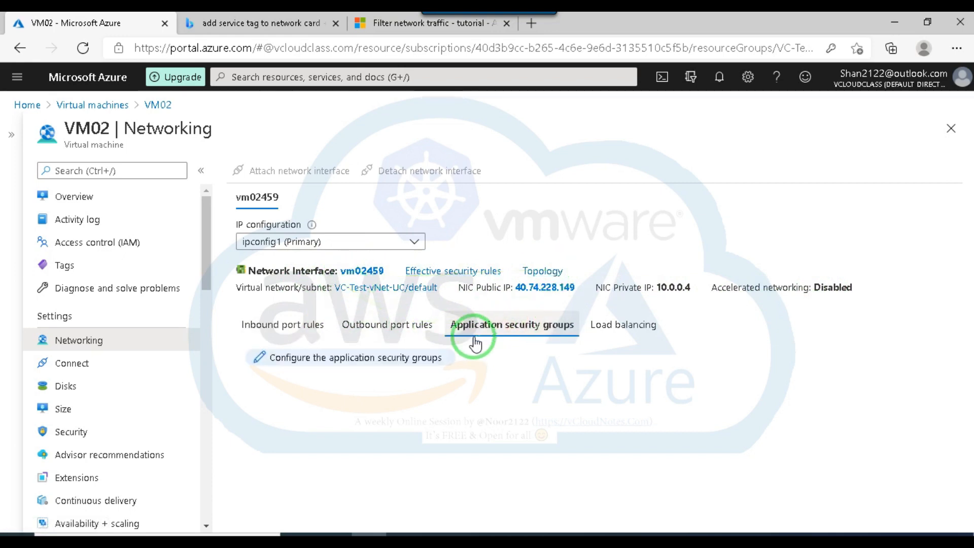
click(345, 361)
click(687, 287)
click(687, 287)
click(687, 286)
click(687, 287)
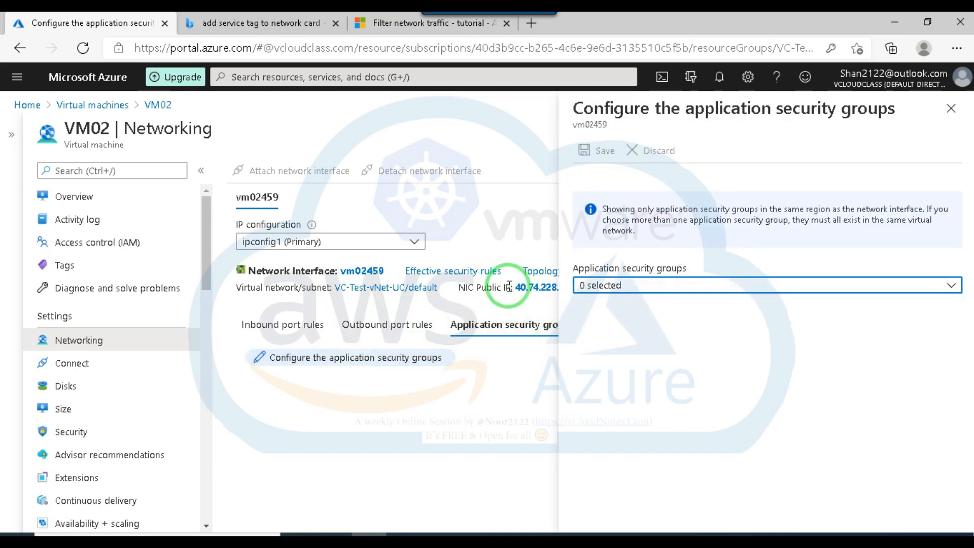
Close the Bing results page on service tags and duplicate the Azure portal page in the browser.
click(267, 25)
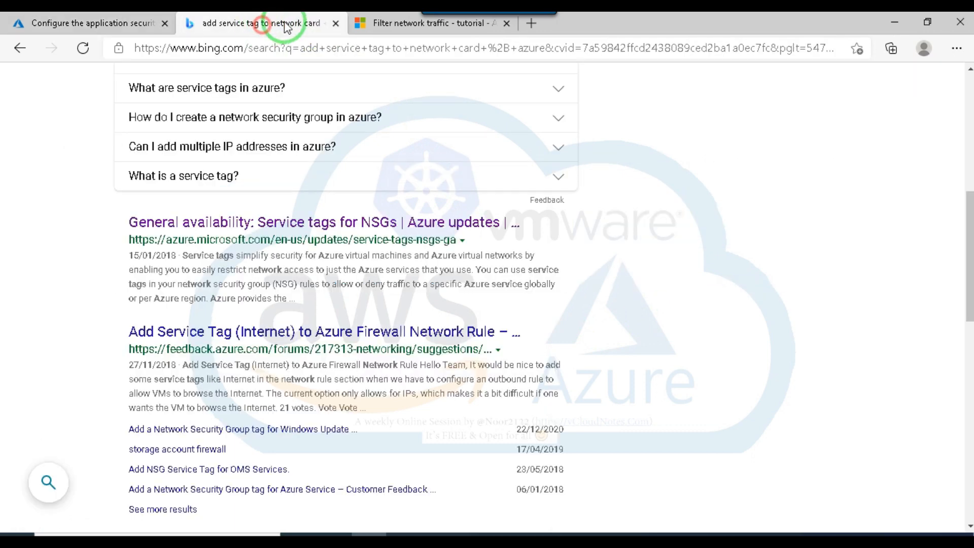
click(336, 23)
right_click(130, 27)
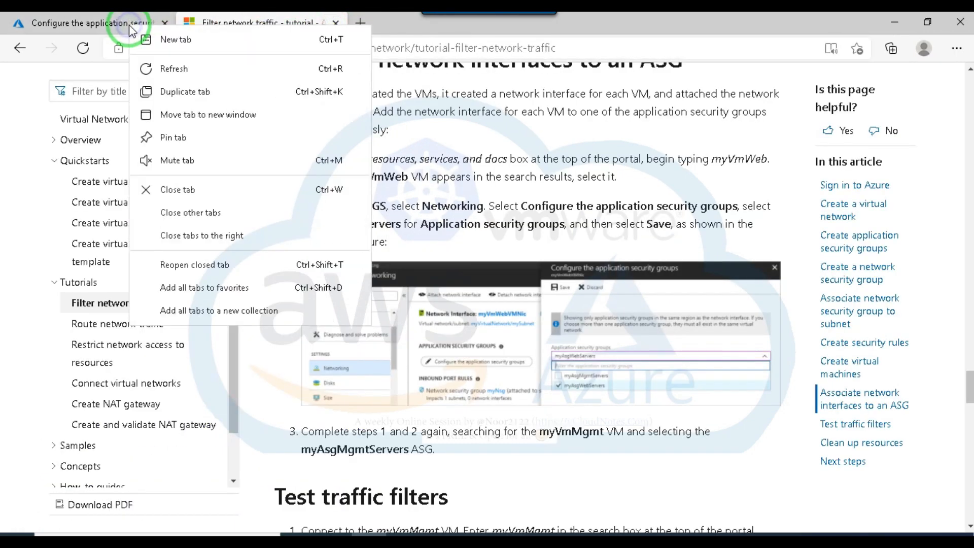
click(175, 92)
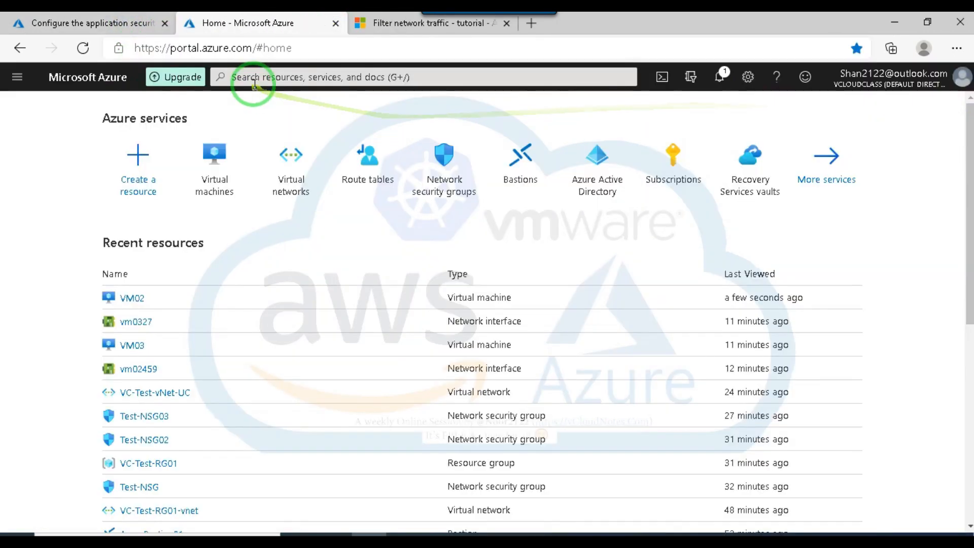
Search the portal for "application" and open the Application security groups service.
click(253, 83)
text(application)
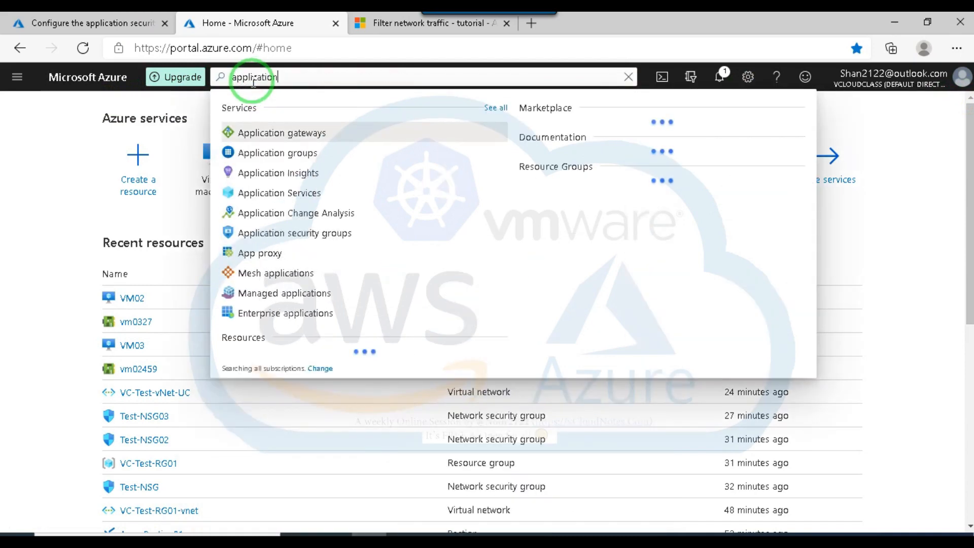
click(316, 232)
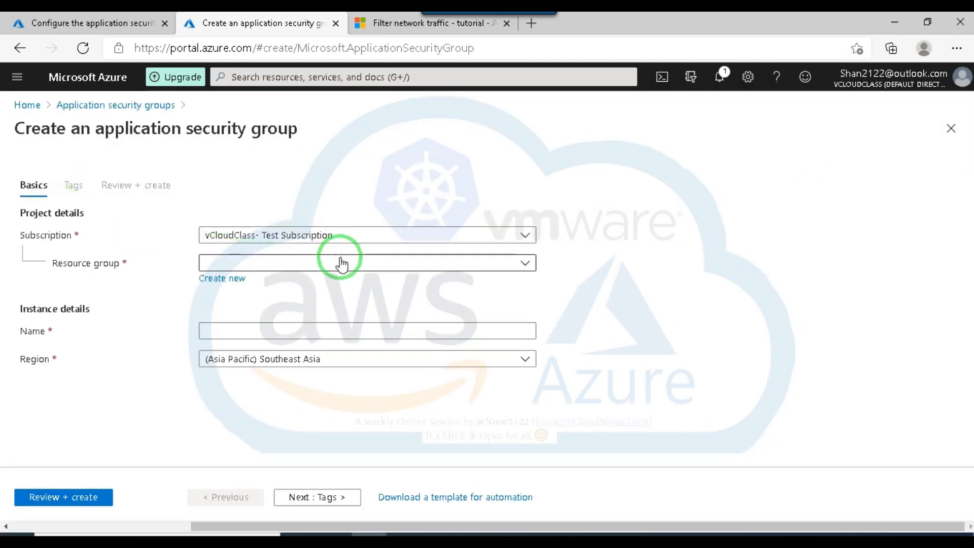
Start a new application security group named webser-abc in resource group VC-Test-RG01.
click(327, 263)
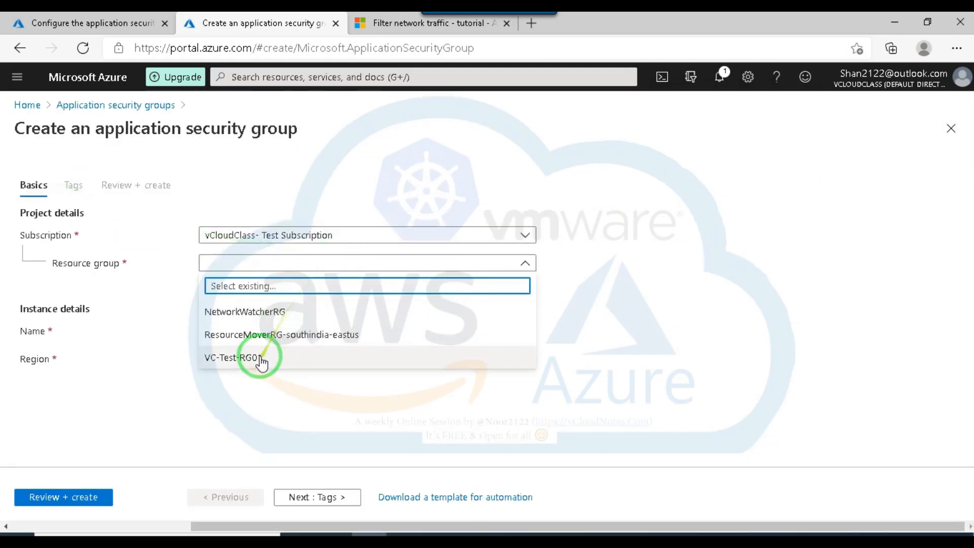
click(261, 359)
click(333, 327)
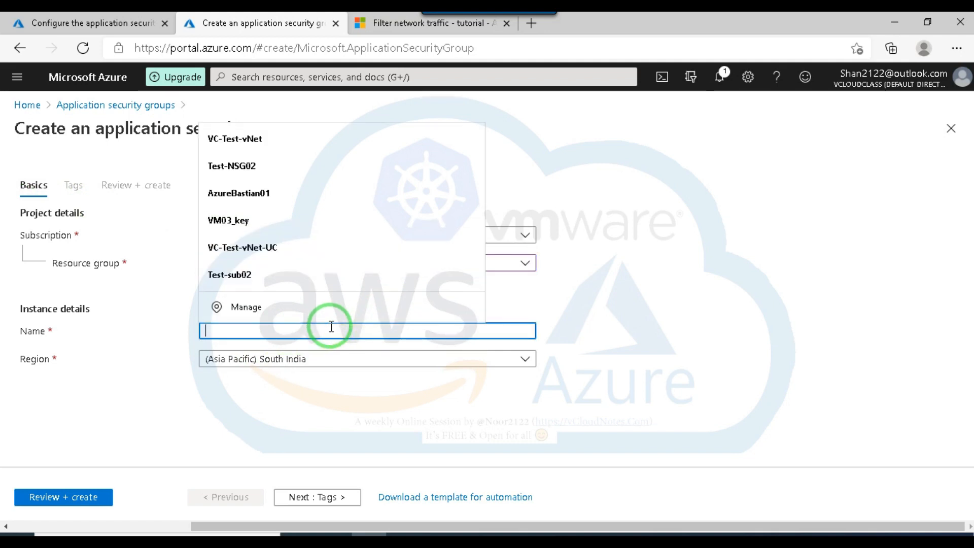
text(we)
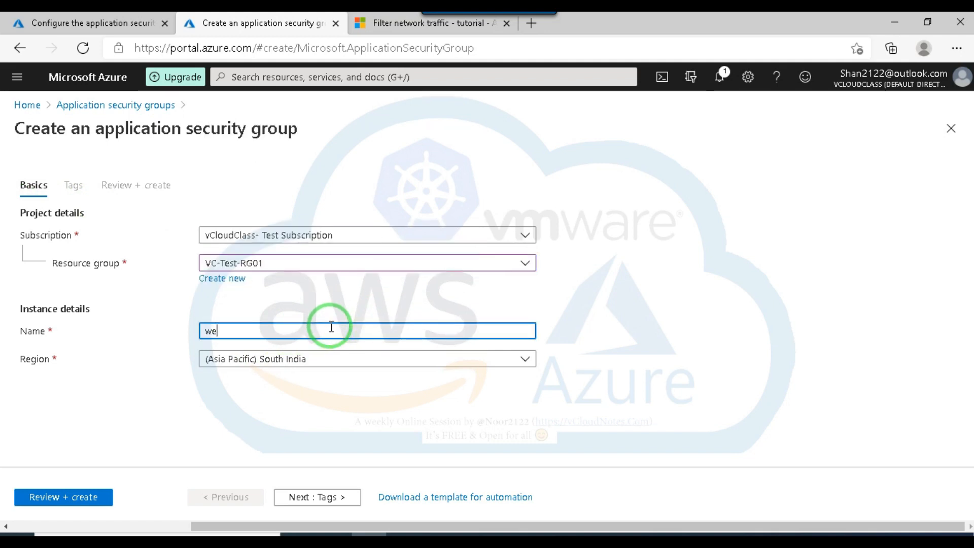
text(bser-)
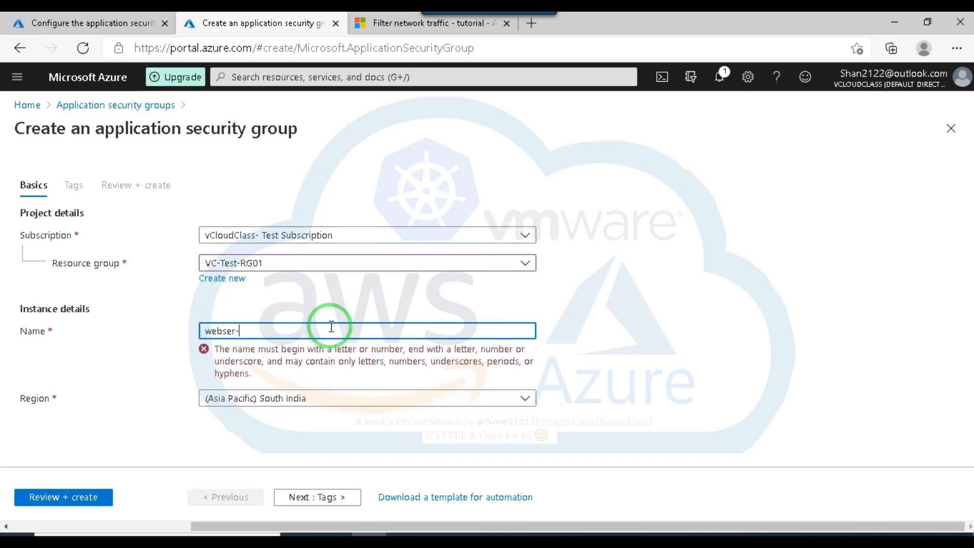
text(ab)
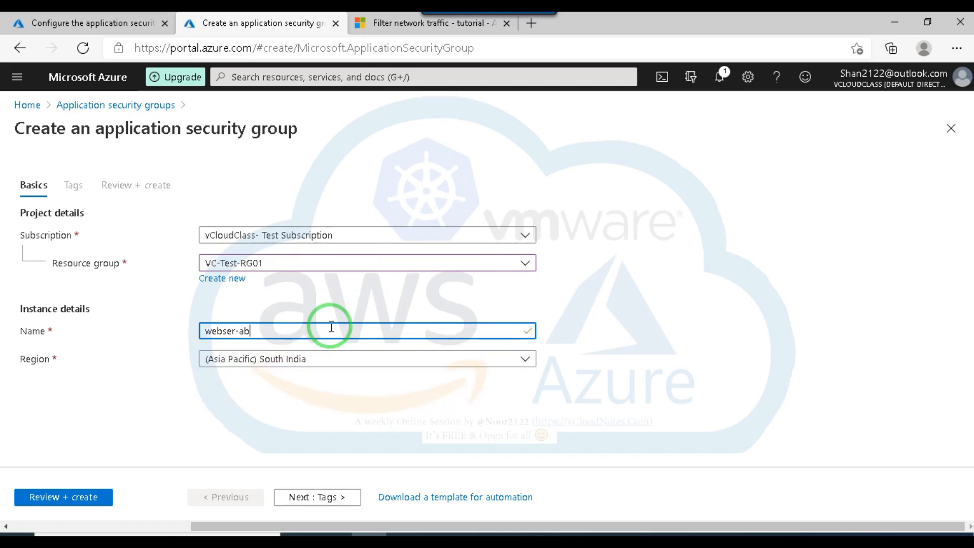
text(c)
Set the group's region to (US) East US, then deploy it and open the new resource.
click(323, 357)
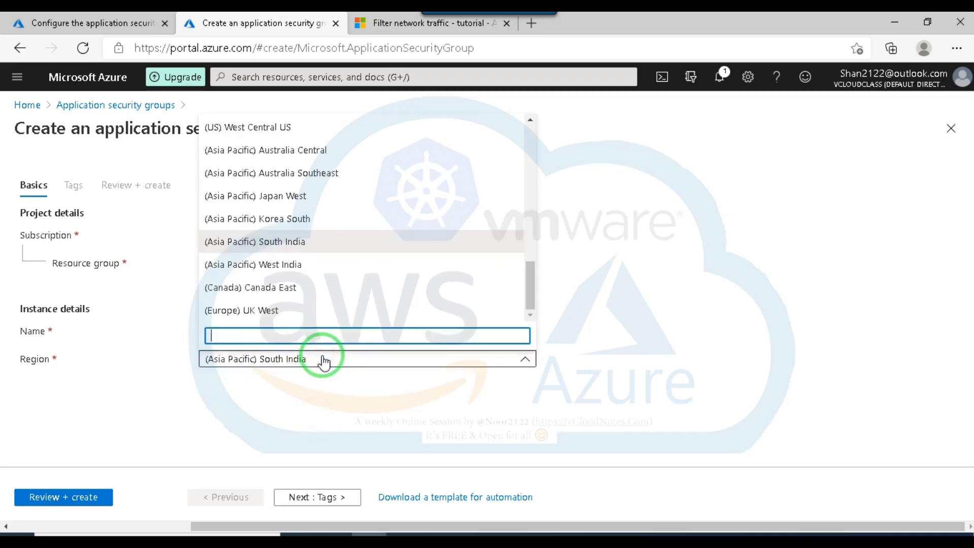
text(u)
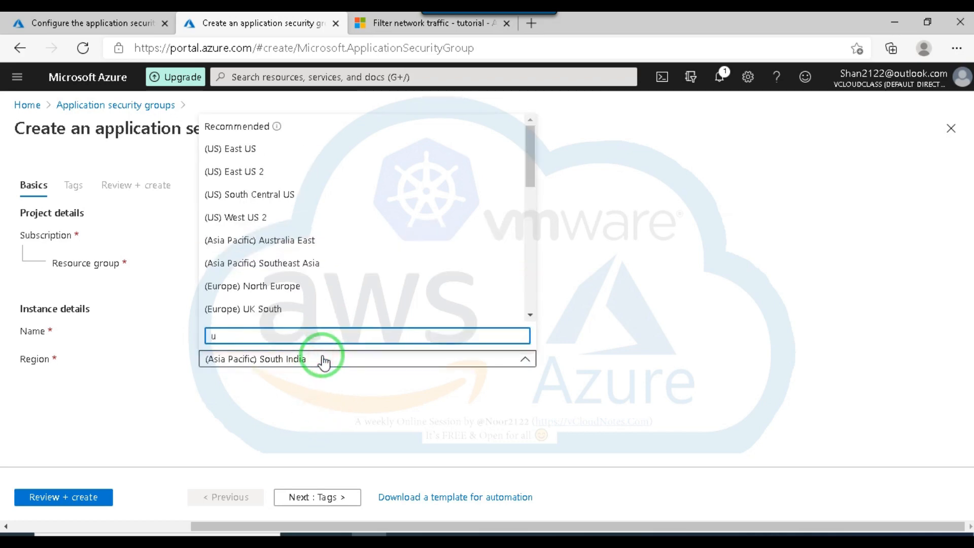
text(s)
click(229, 149)
click(63, 496)
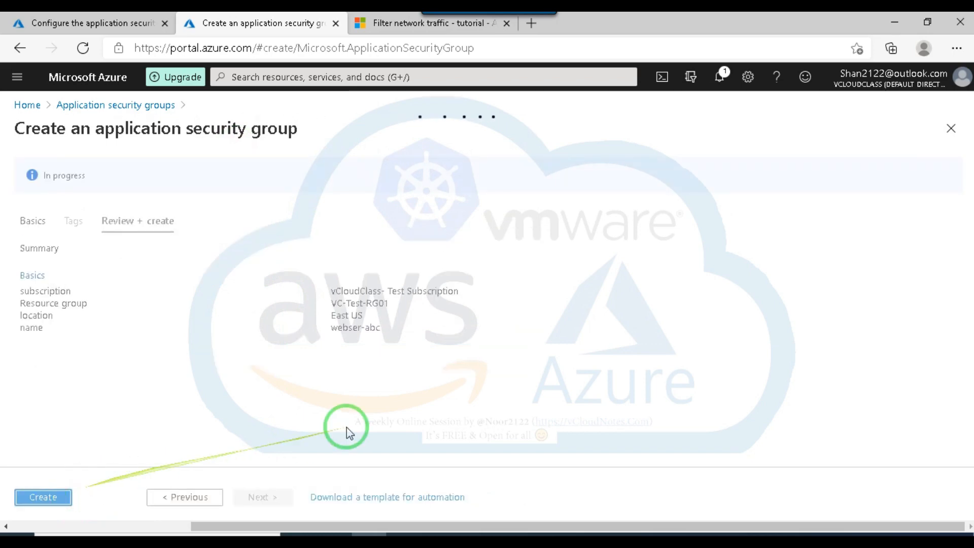
click(56, 497)
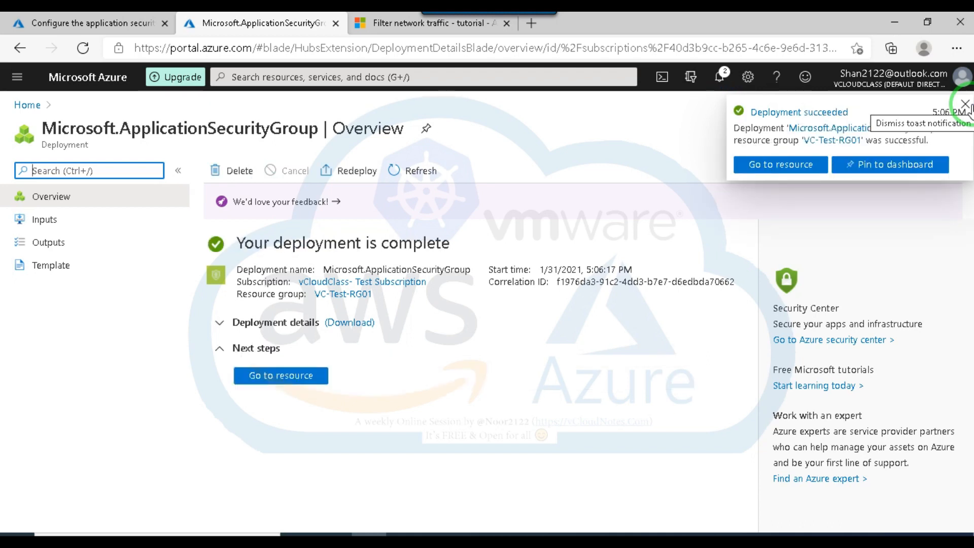
click(787, 161)
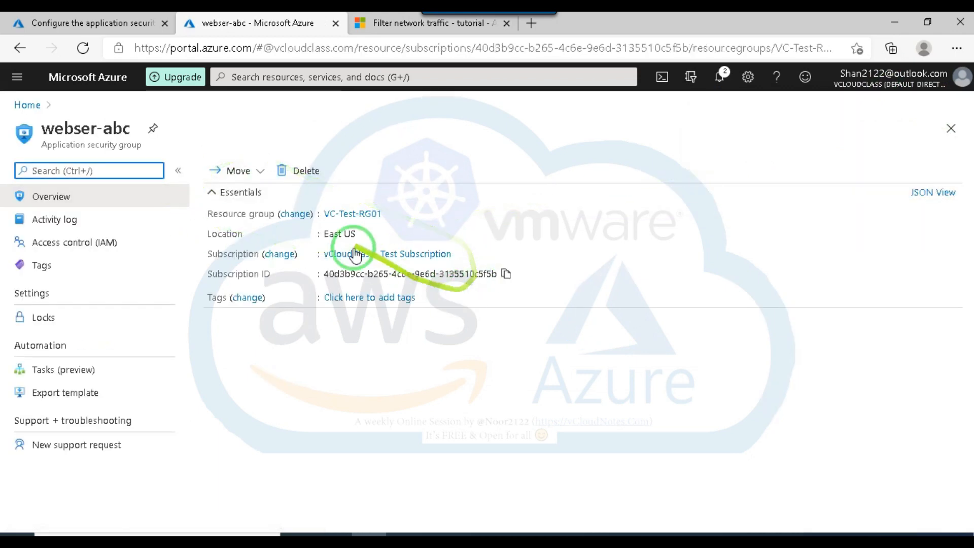
Reopen the application security group configuration of VM02's network interface and recheck which groups can be selected.
click(124, 25)
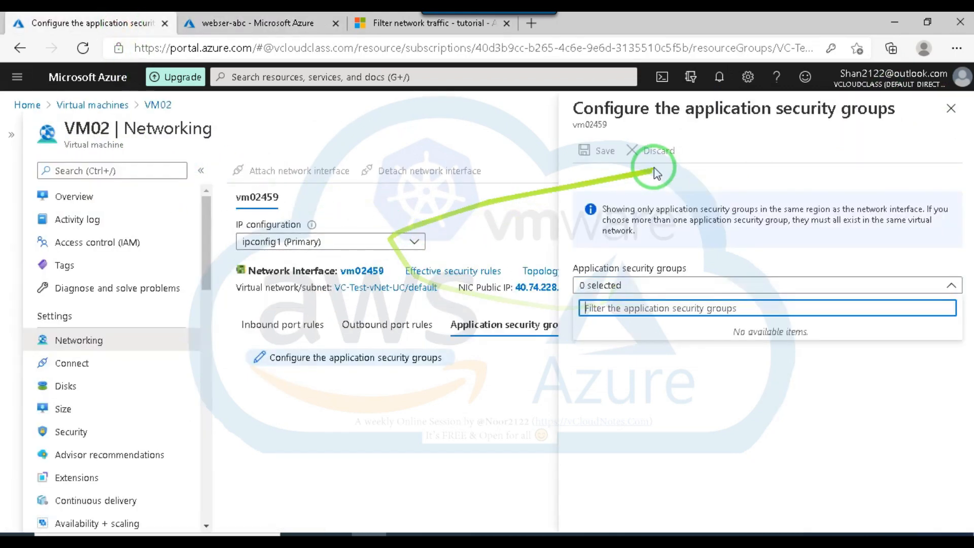
click(951, 109)
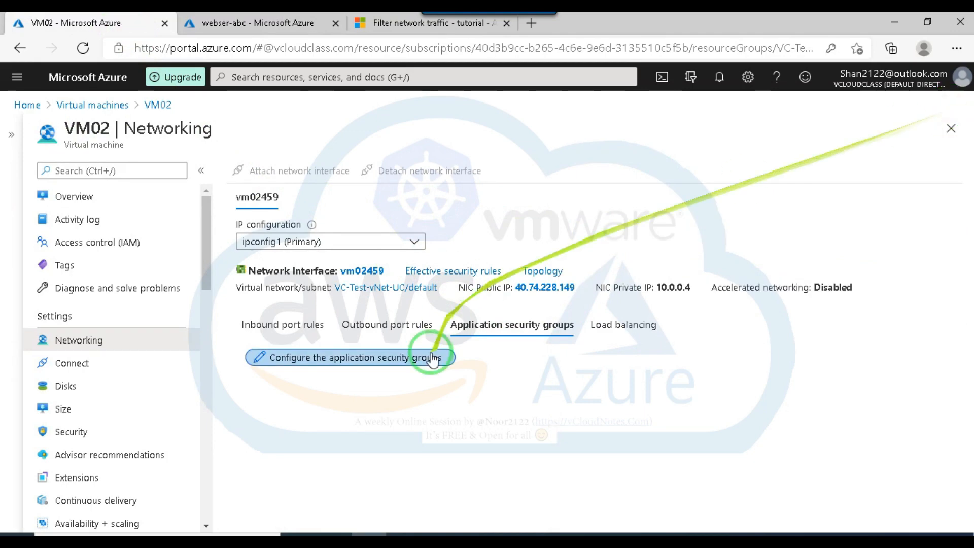
click(365, 358)
click(802, 281)
click(797, 285)
click(797, 285)
click(797, 285)
click(798, 285)
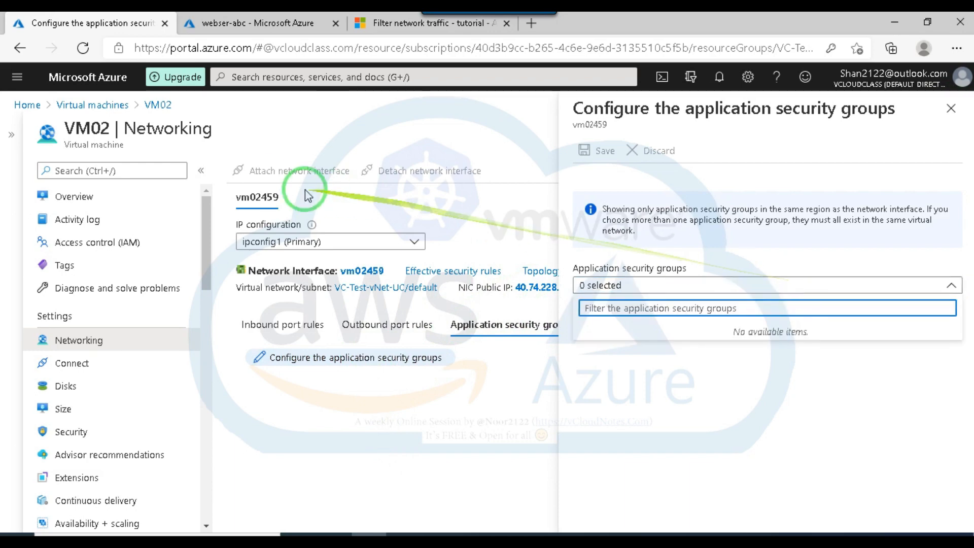
Go to VM03's networking settings and open the application security group configuration of its network interface.
click(92, 106)
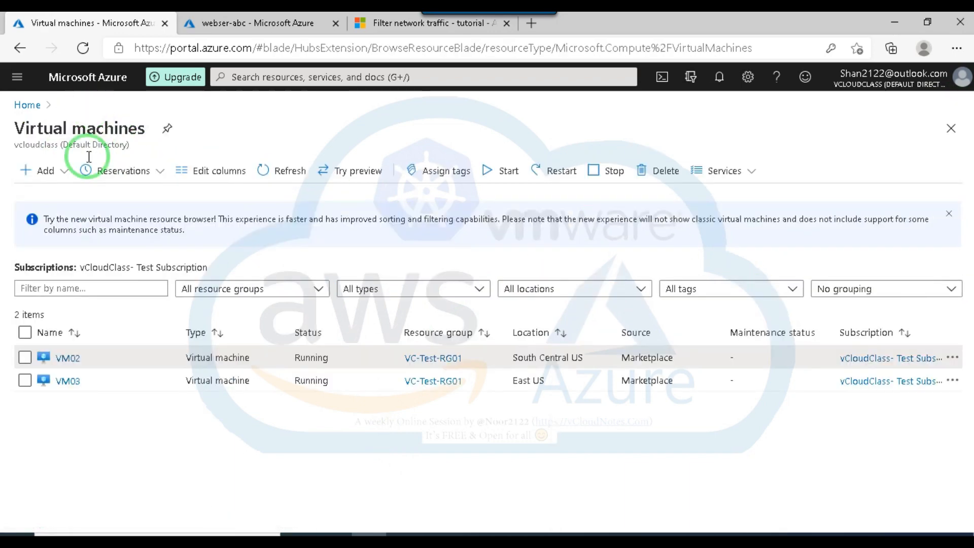
click(69, 383)
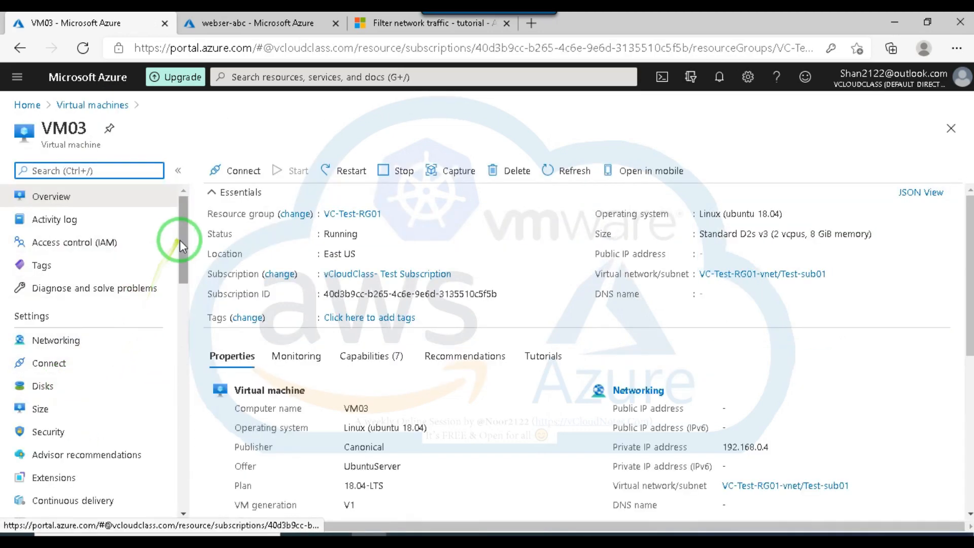
click(56, 341)
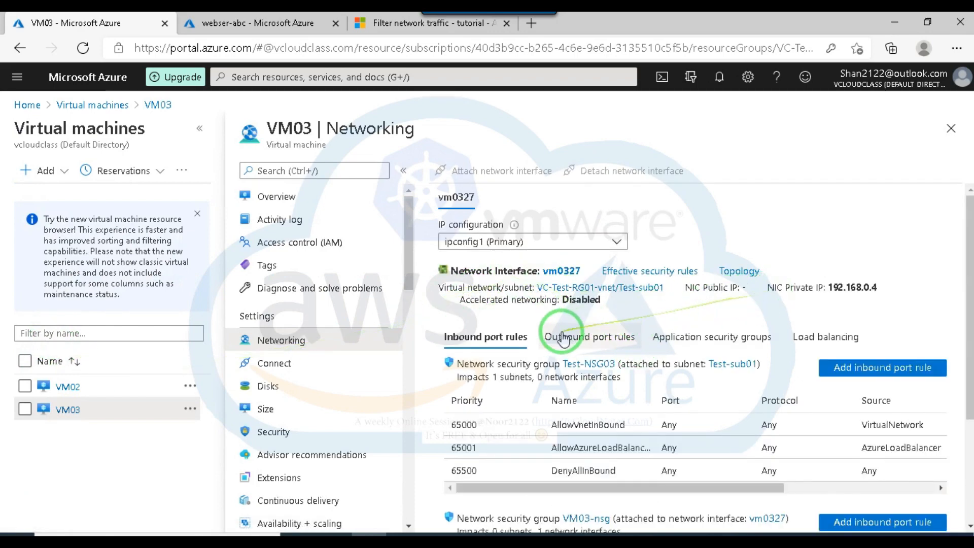
click(693, 339)
click(518, 370)
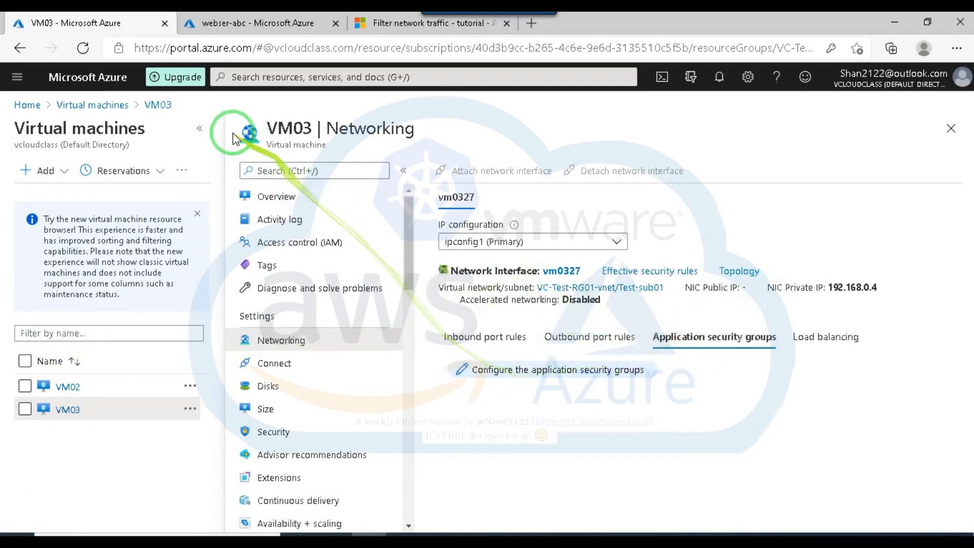
Assign the application security group webser-abc to network interface vm0327 and save the configuration.
click(681, 283)
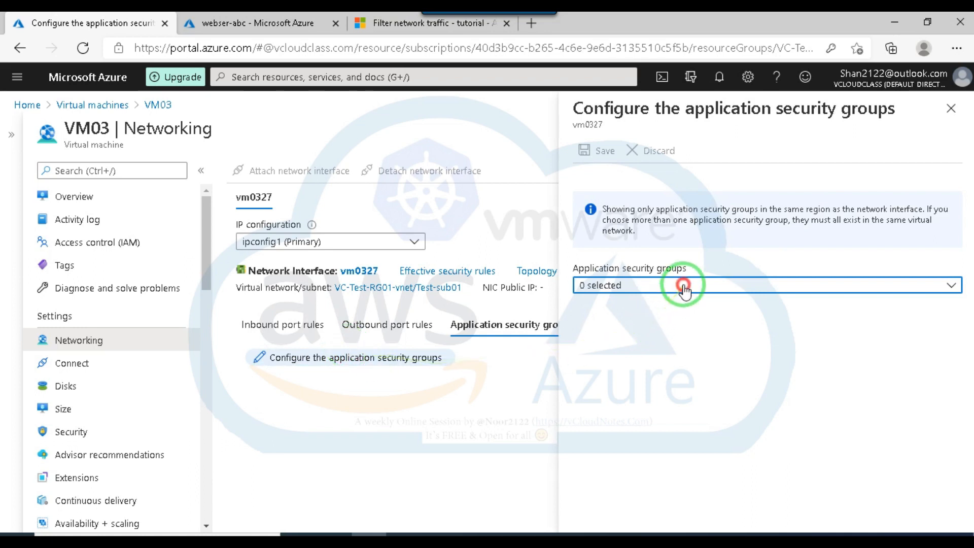
click(585, 356)
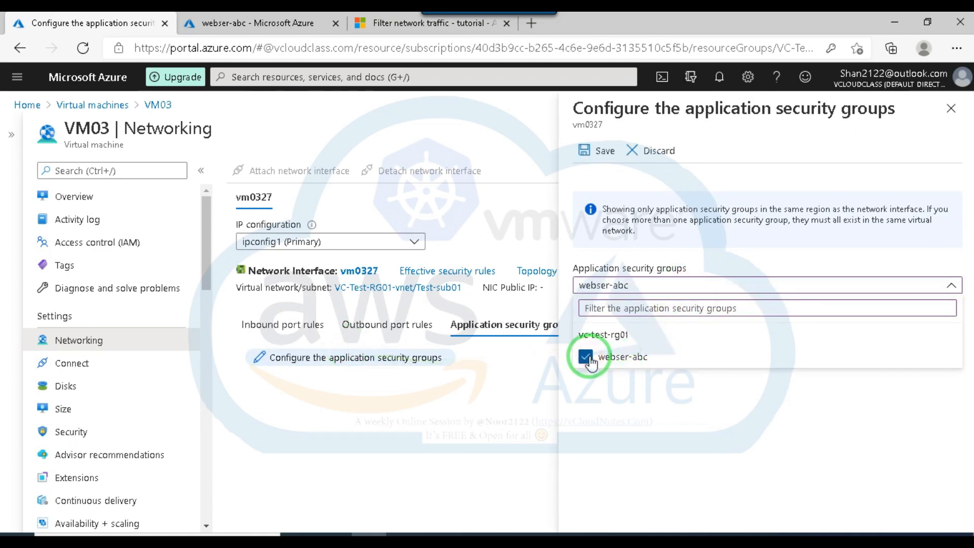
click(604, 150)
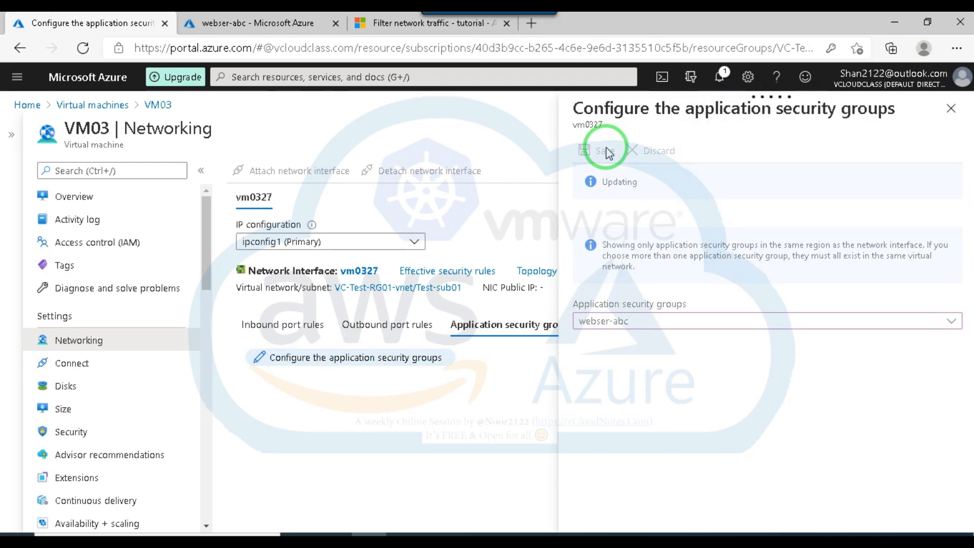
click(965, 104)
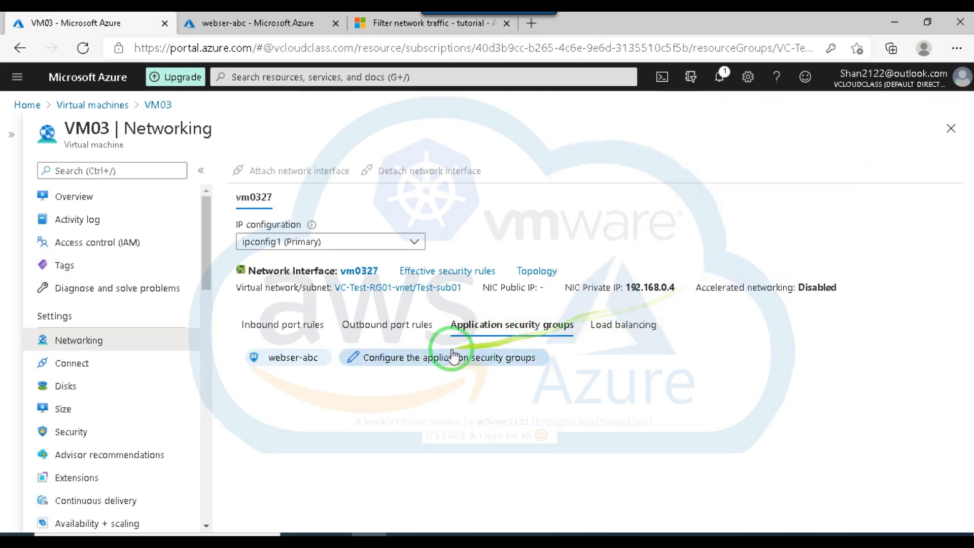
click(261, 76)
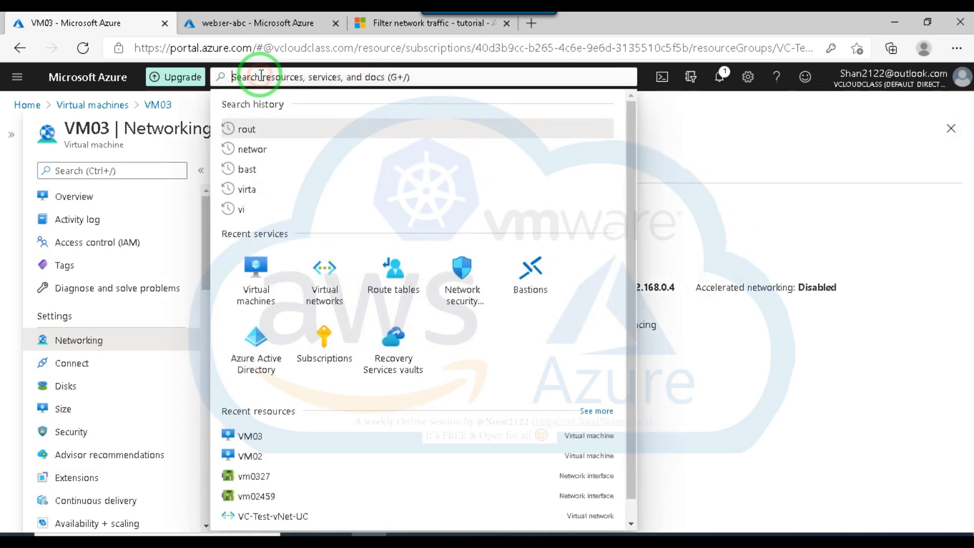
text(netwo)
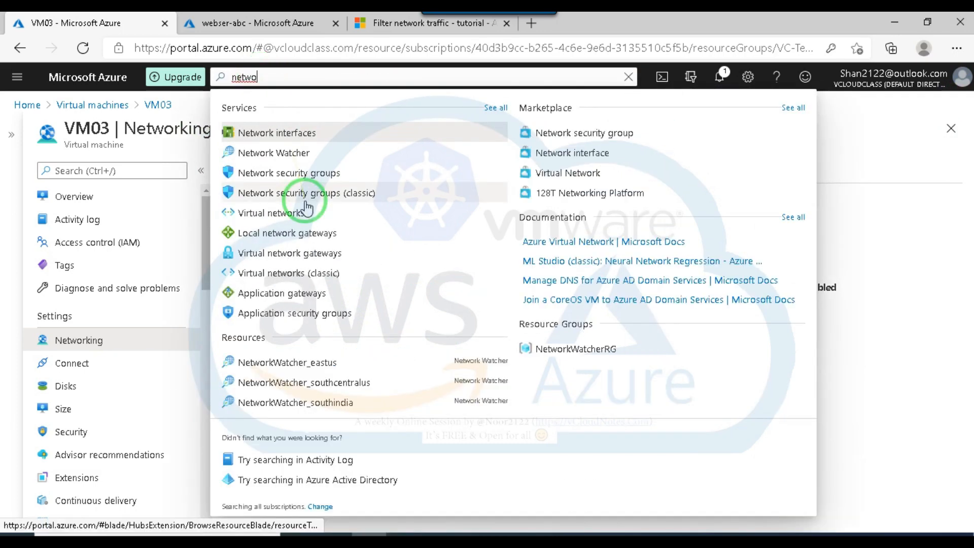
click(305, 203)
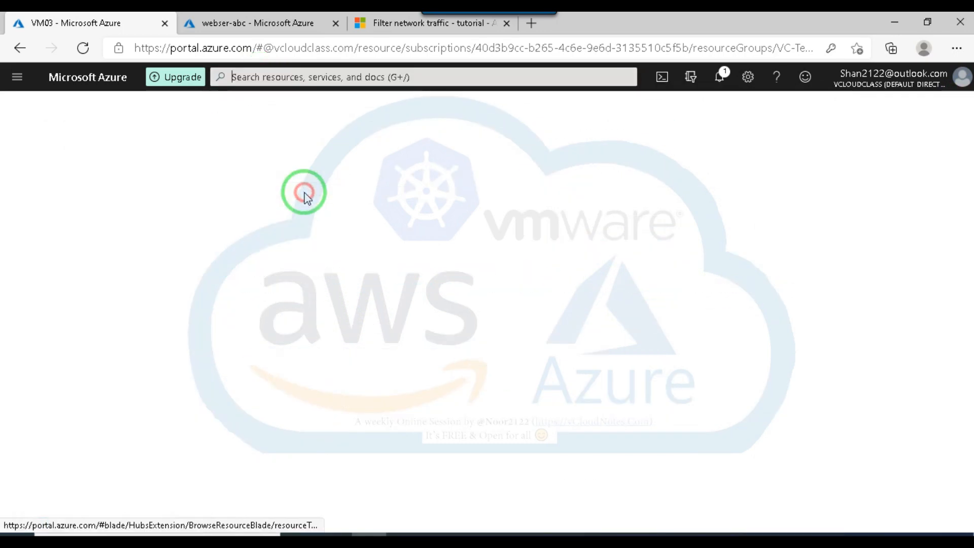
Search the portal for "network", open Network security groups and show the inbound security rules of Test-NSG02.
click(272, 76)
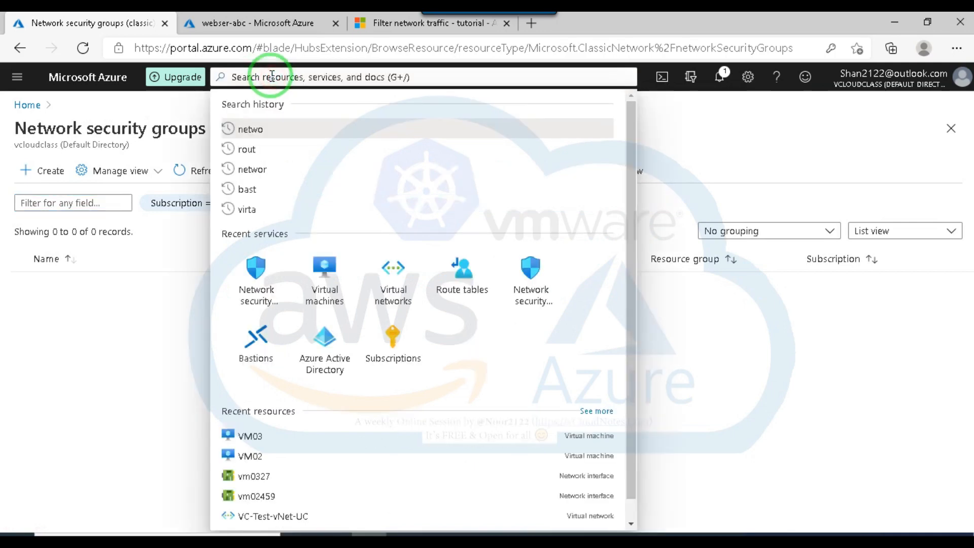
text(network)
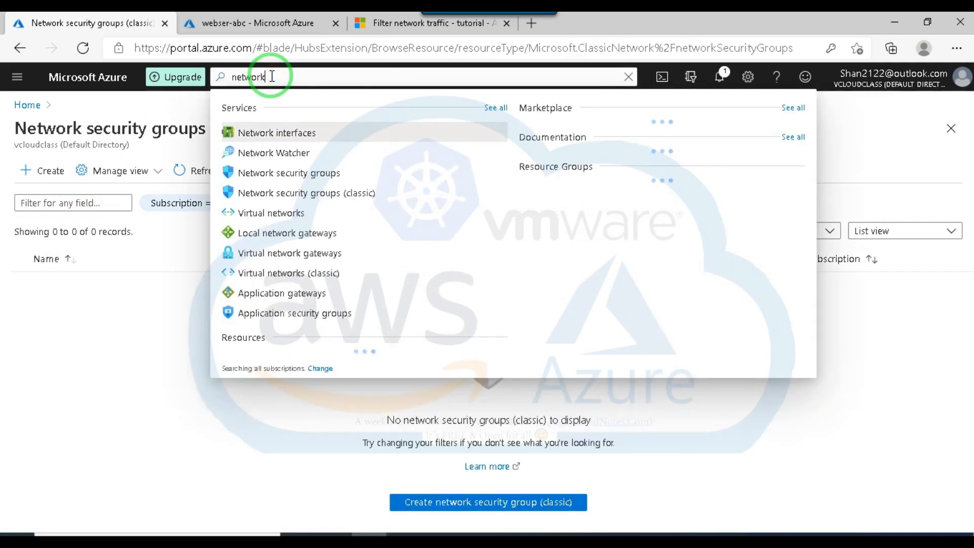
click(294, 175)
drag(76, 357, 163, 416)
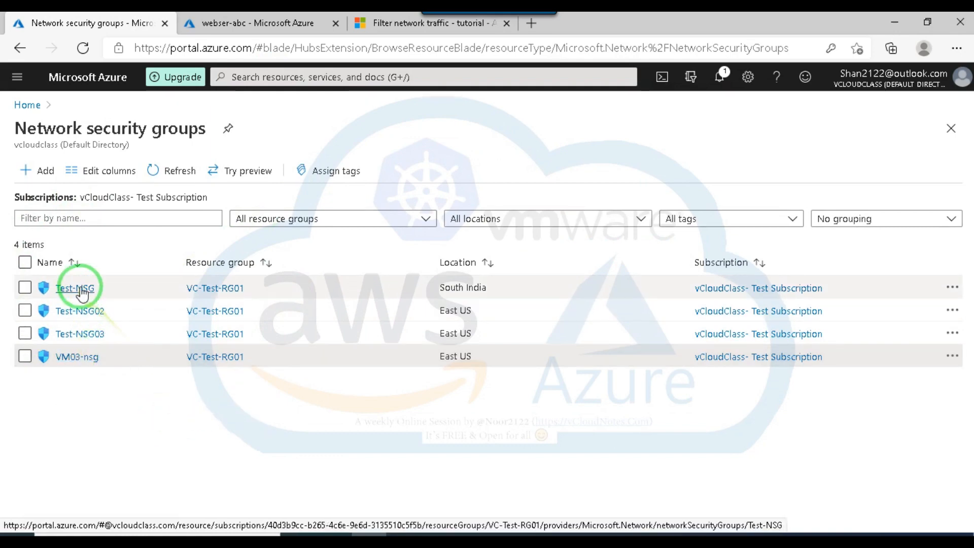
click(80, 311)
click(86, 345)
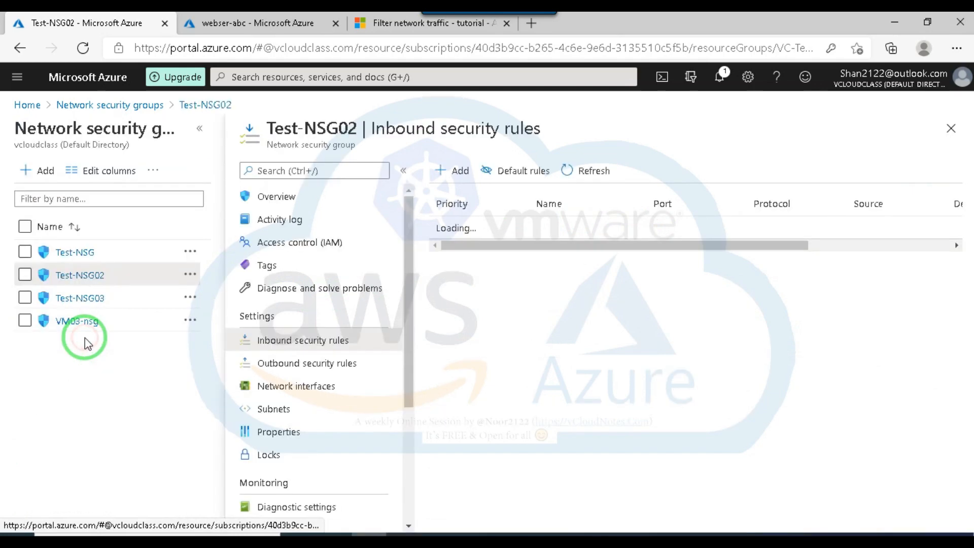
Start a new inbound security rule on Test-NSG02 with application security group webser-abc as its source.
click(463, 171)
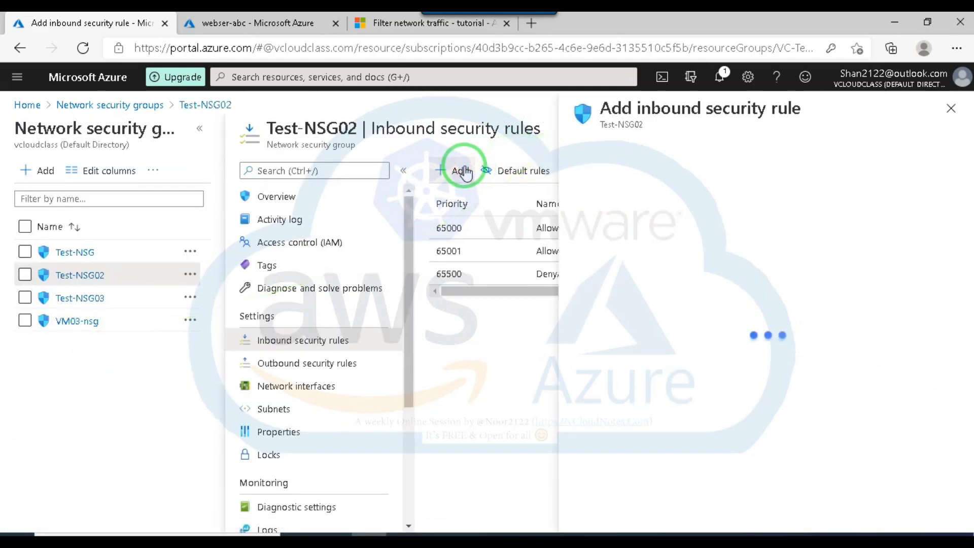
click(697, 203)
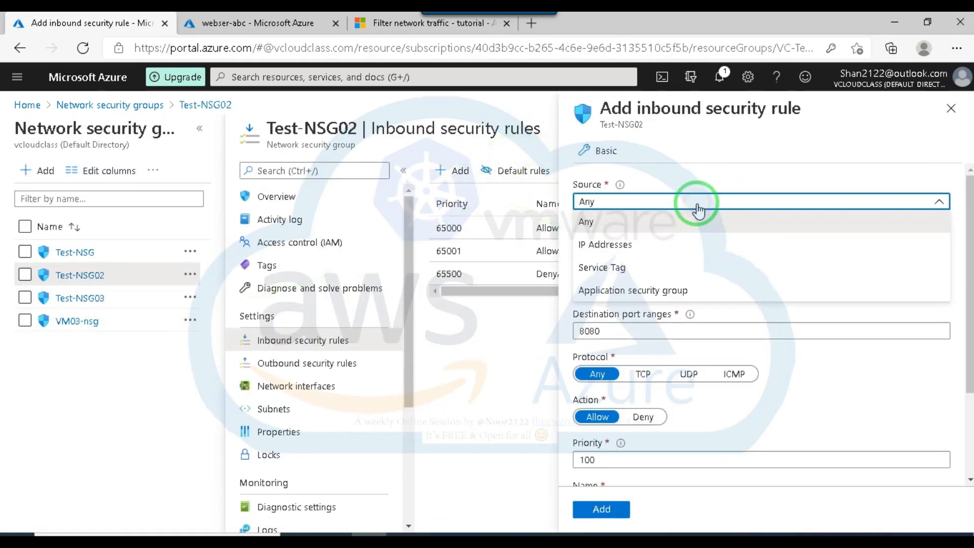
click(640, 290)
click(634, 246)
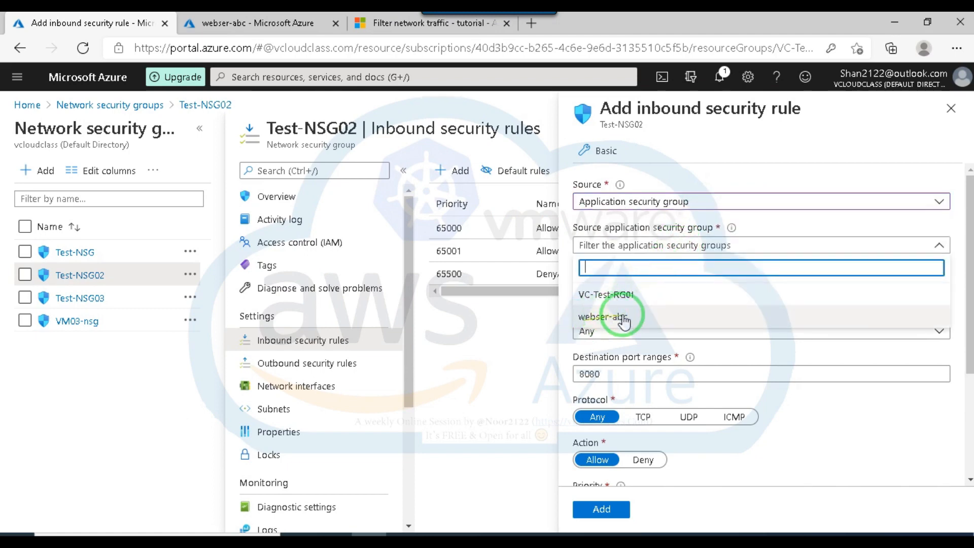
click(608, 320)
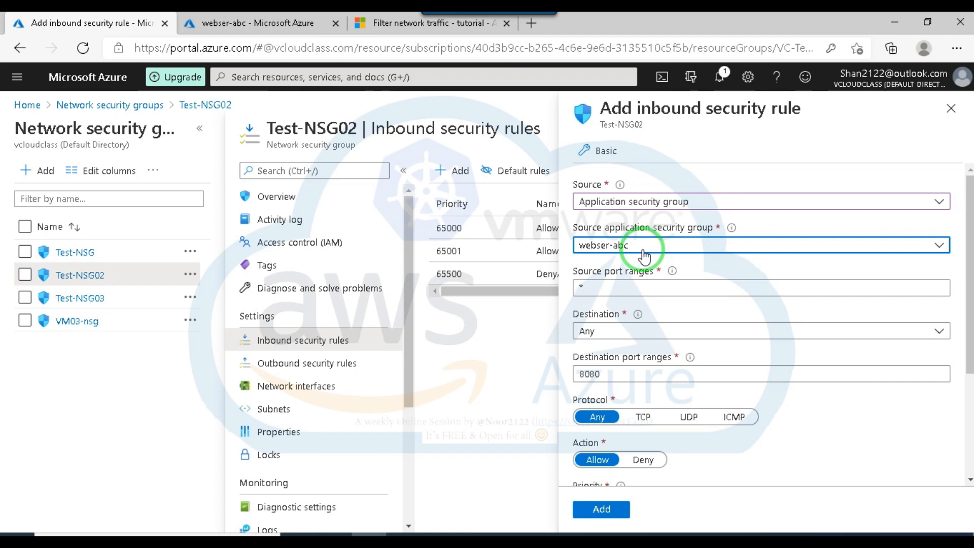
Switch the rule's source to Service Tag and look through the available source service tags, including the Storage and Sql regional ones.
click(713, 201)
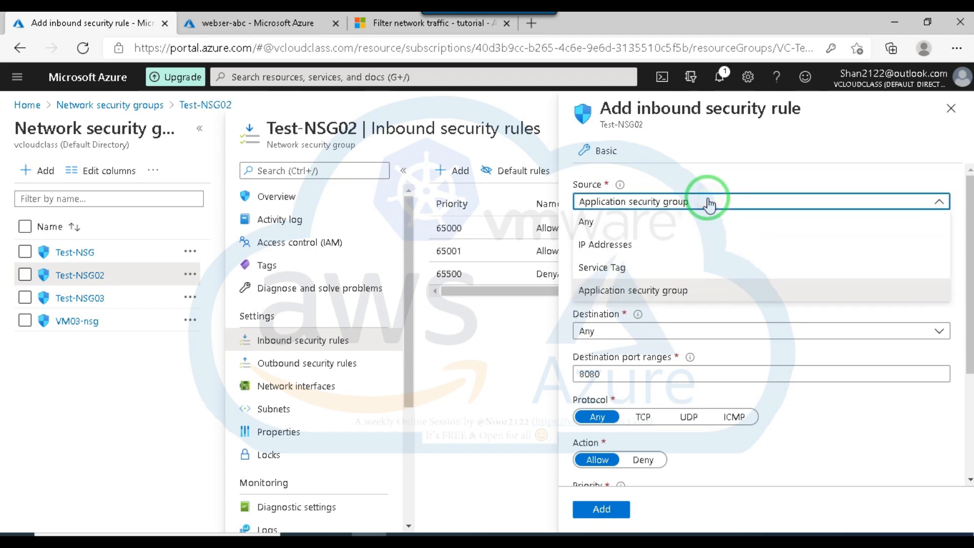
click(614, 267)
click(655, 245)
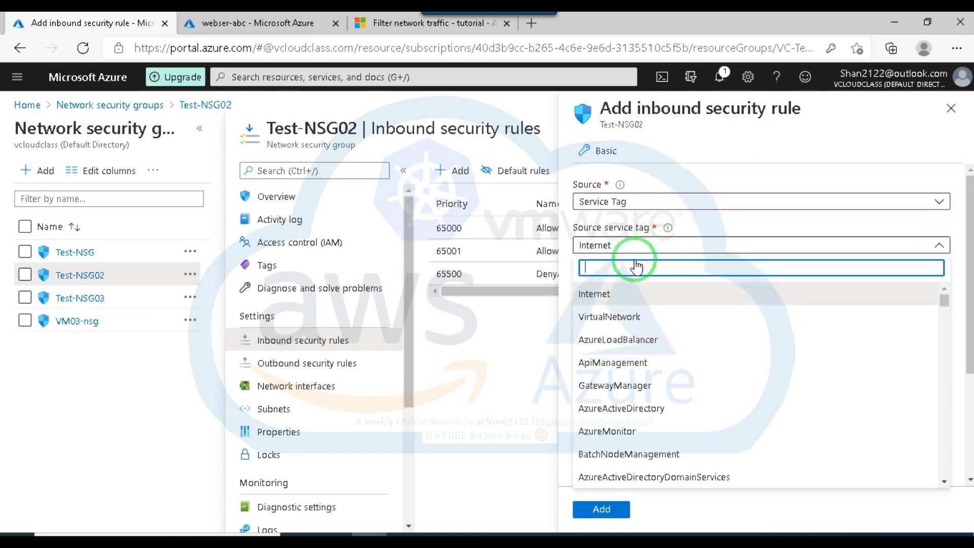
scroll(630, 336, down, 15)
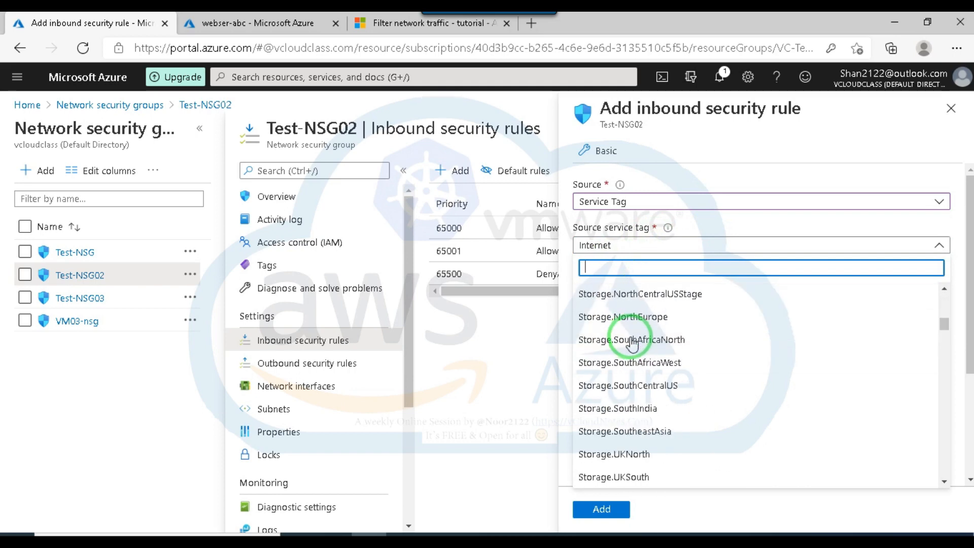
scroll(631, 345, down, 3)
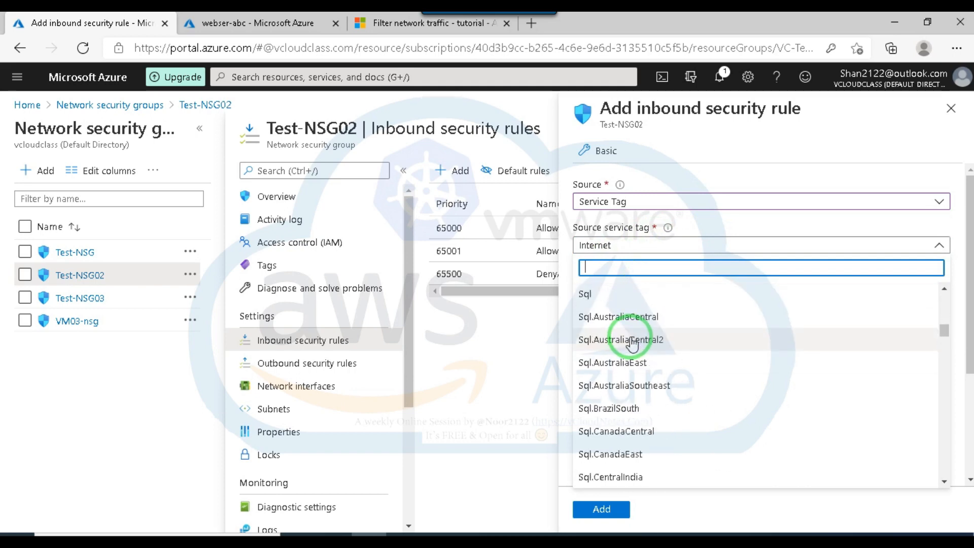
scroll(632, 342, down, 10)
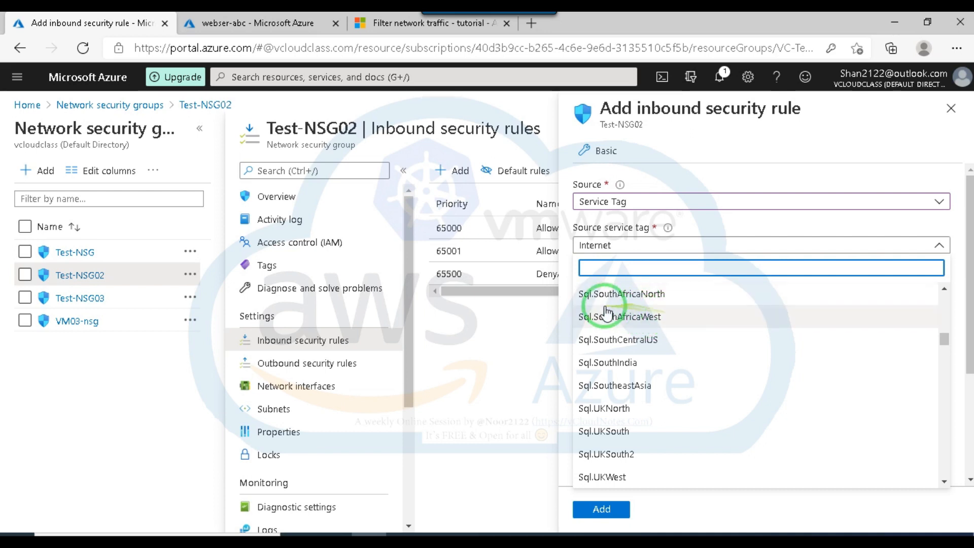
scroll(629, 317, down, 1)
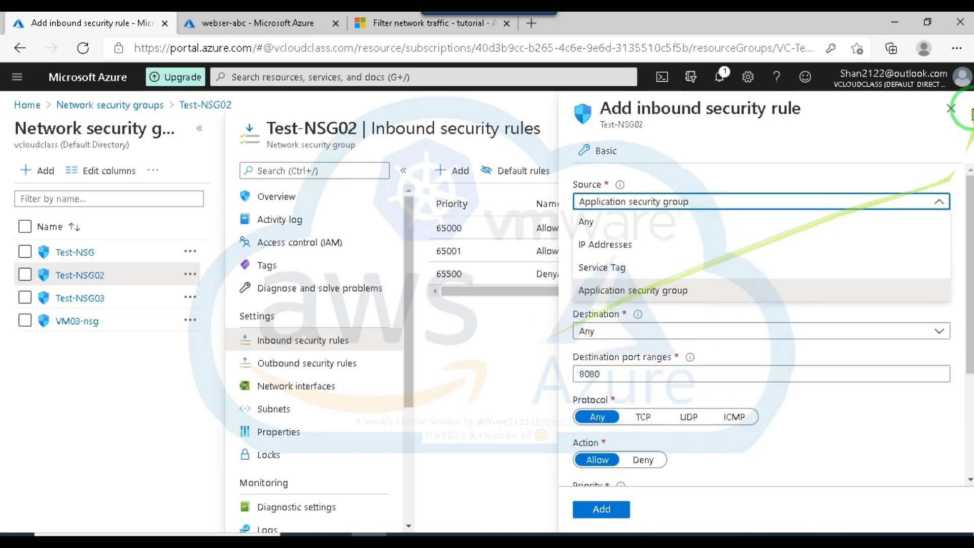
Close the new inbound security rule, discarding the unsaved edits, and return to the Azure portal home page.
click(951, 109)
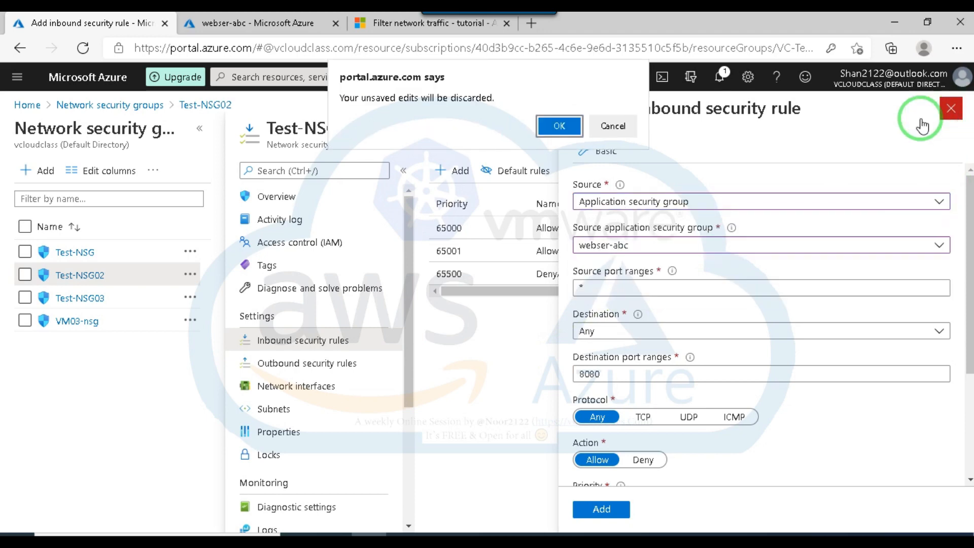
click(558, 126)
click(94, 79)
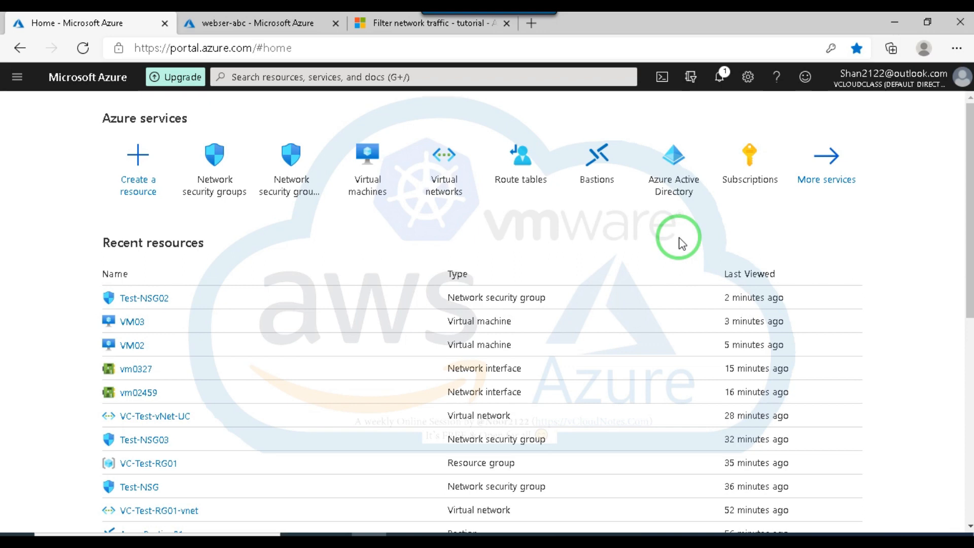
Switch to Facebook in Google Chrome, close the session agenda photo to view the VCloudClass page, and return to the Azure portal window.
click(435, 542)
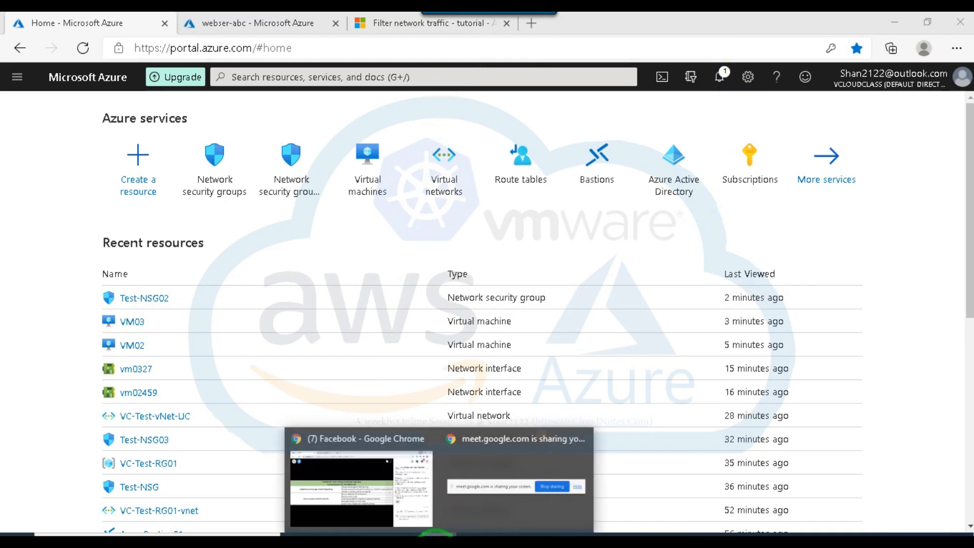
click(426, 514)
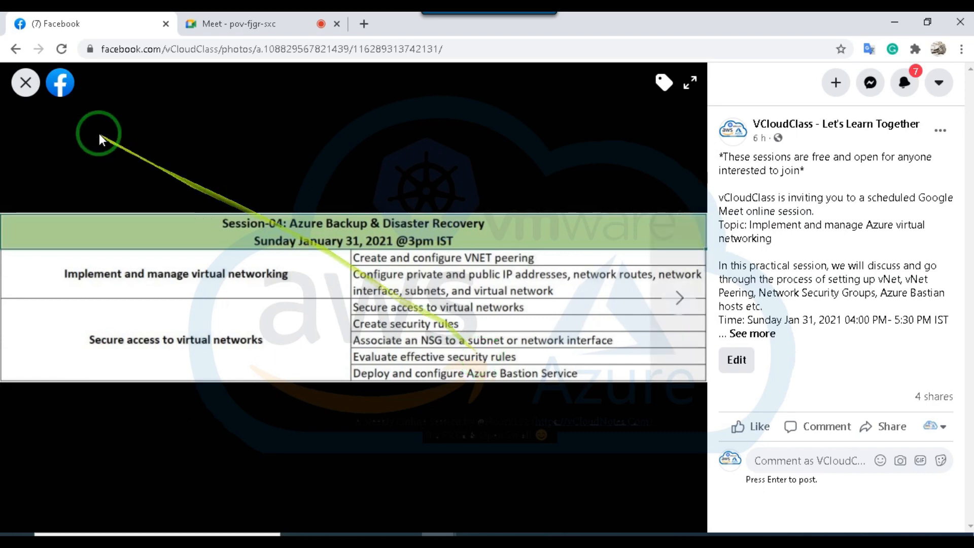
click(25, 82)
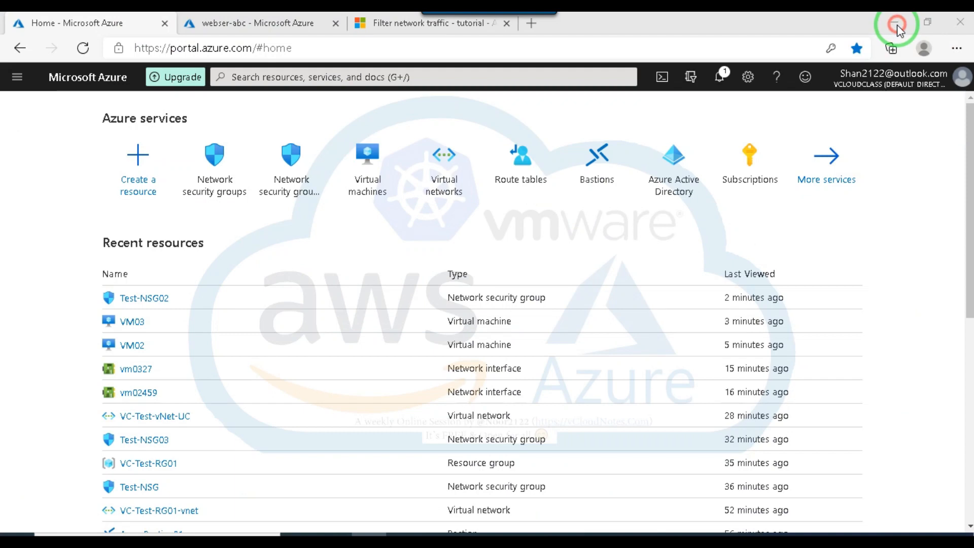
click(894, 21)
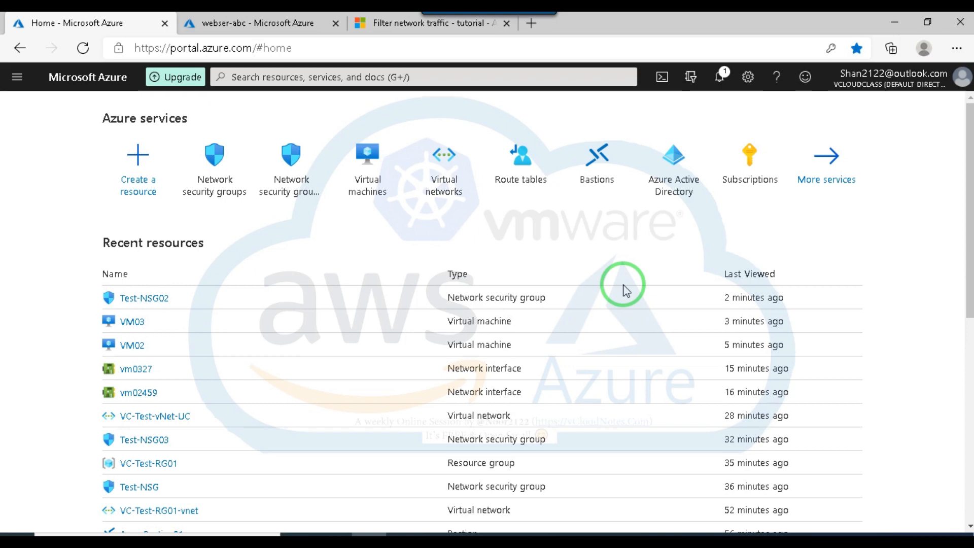
click(387, 25)
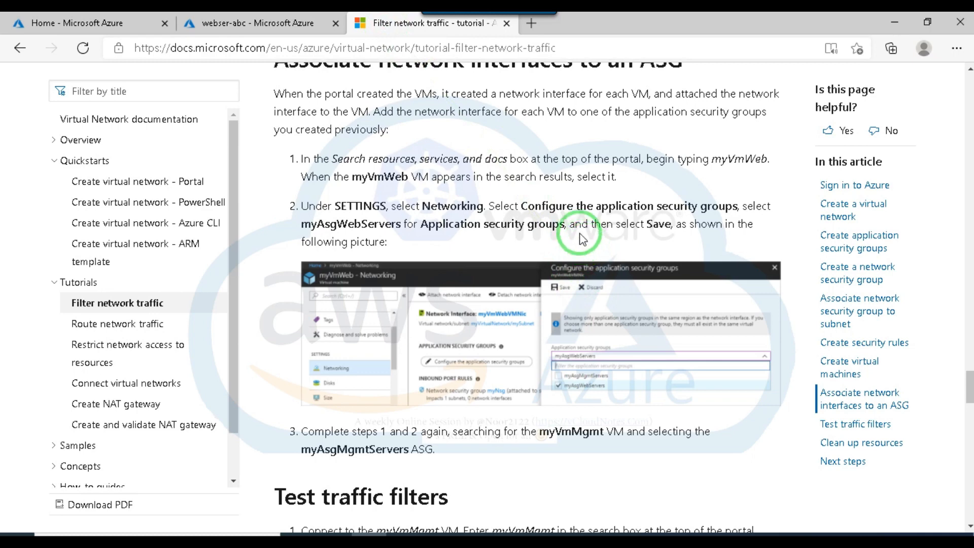
click(530, 29)
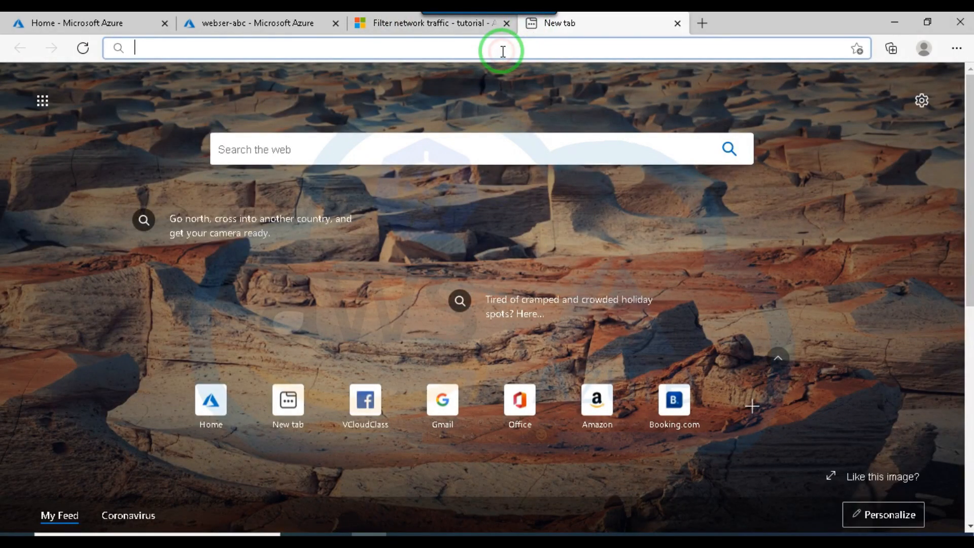
text(vc)
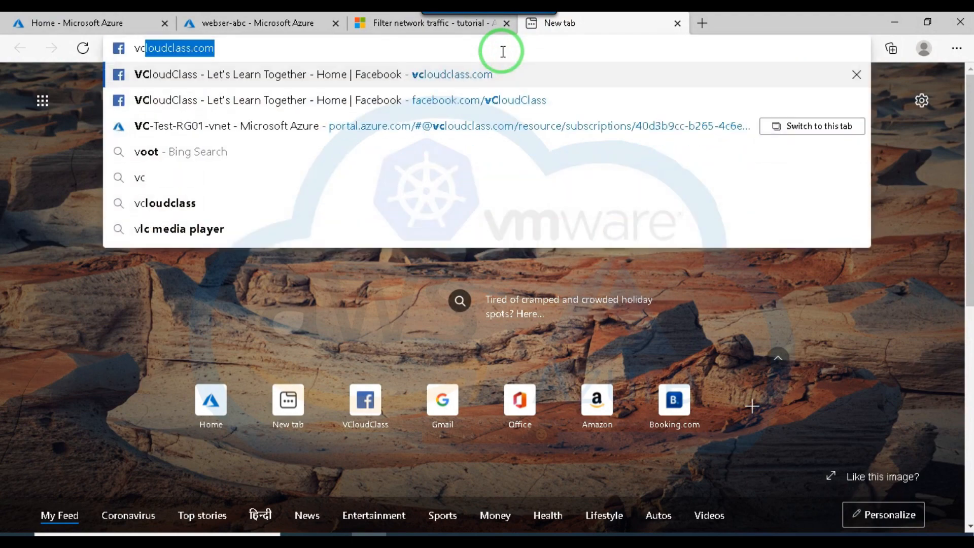
text(loud)
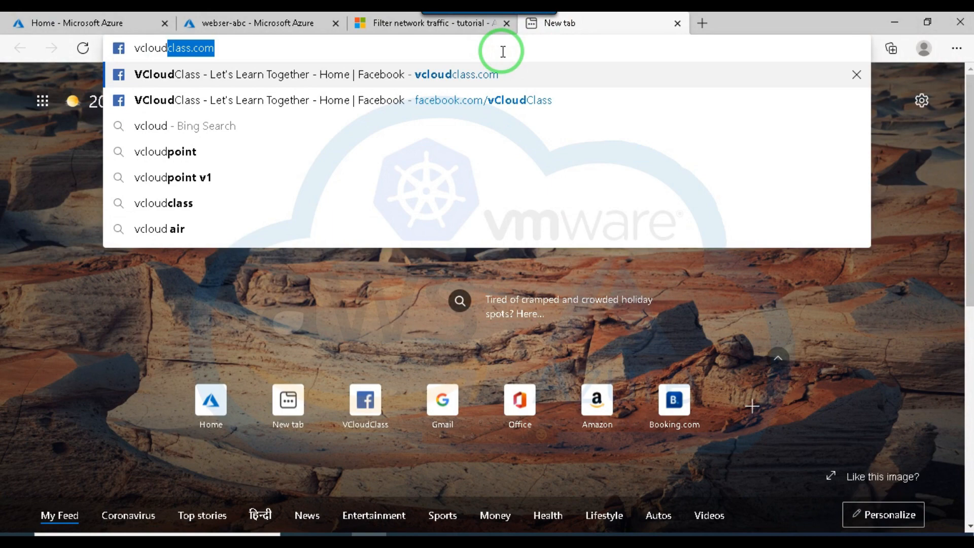
key(F12)
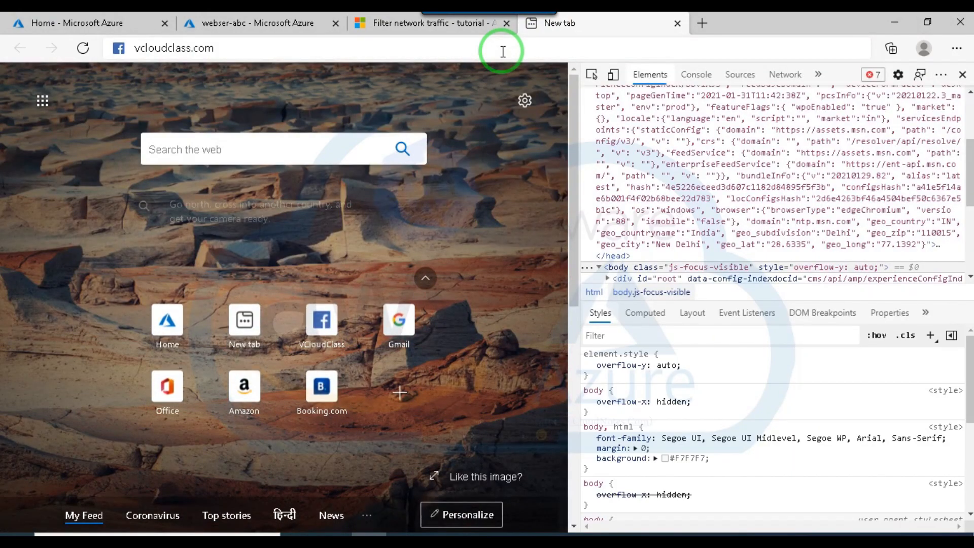
click(962, 76)
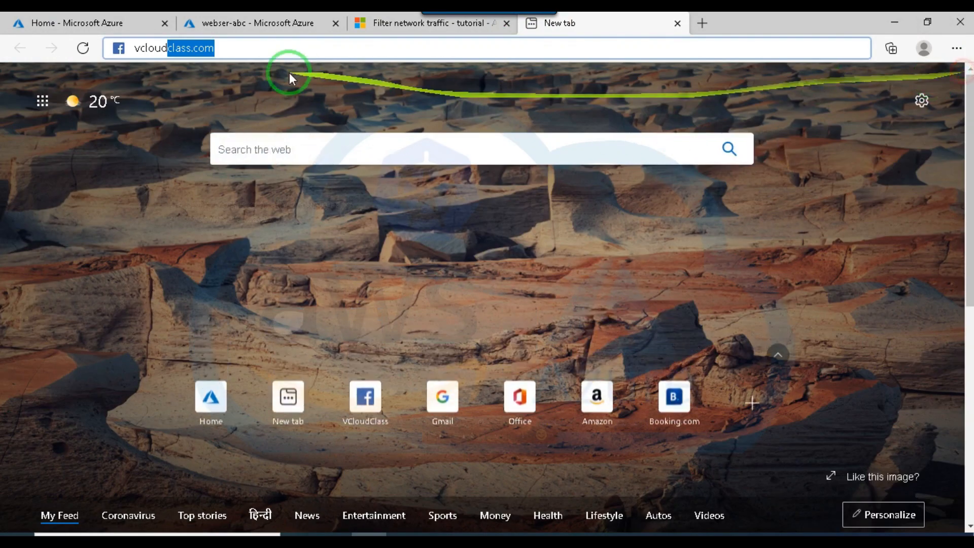
drag(224, 44, 169, 45)
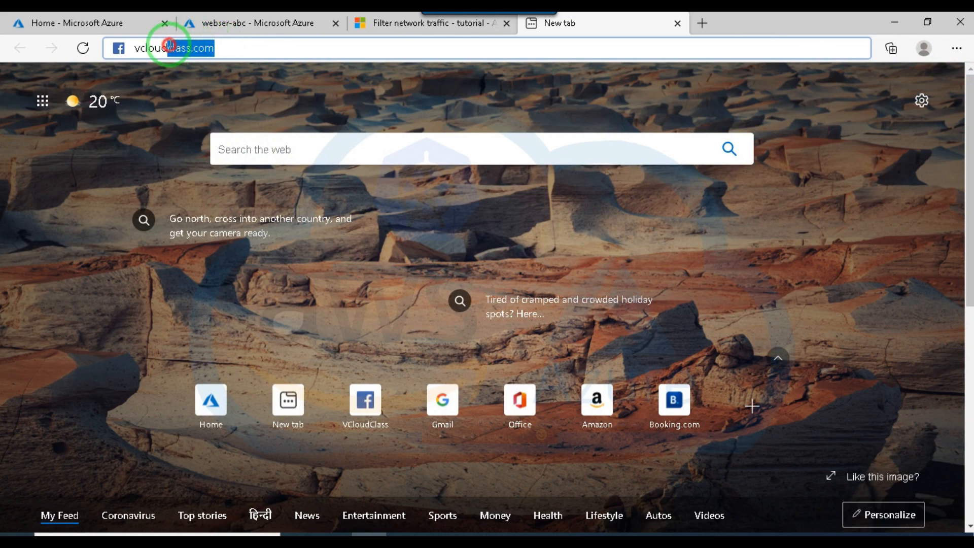
text(notes)
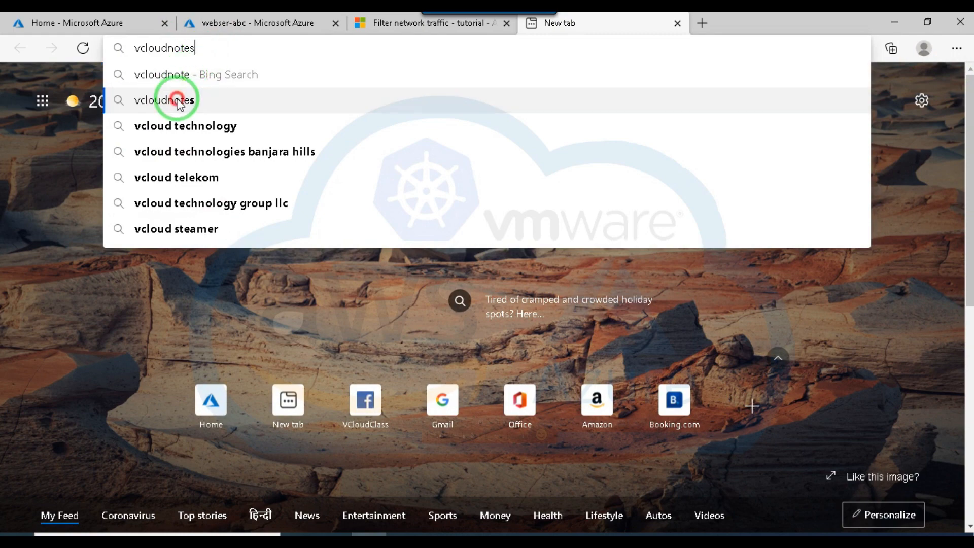
click(203, 99)
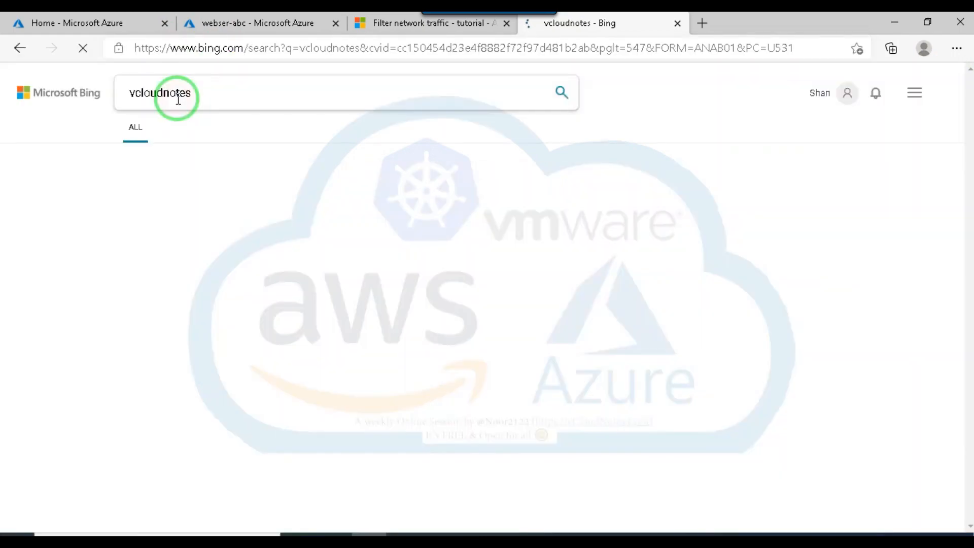
click(252, 193)
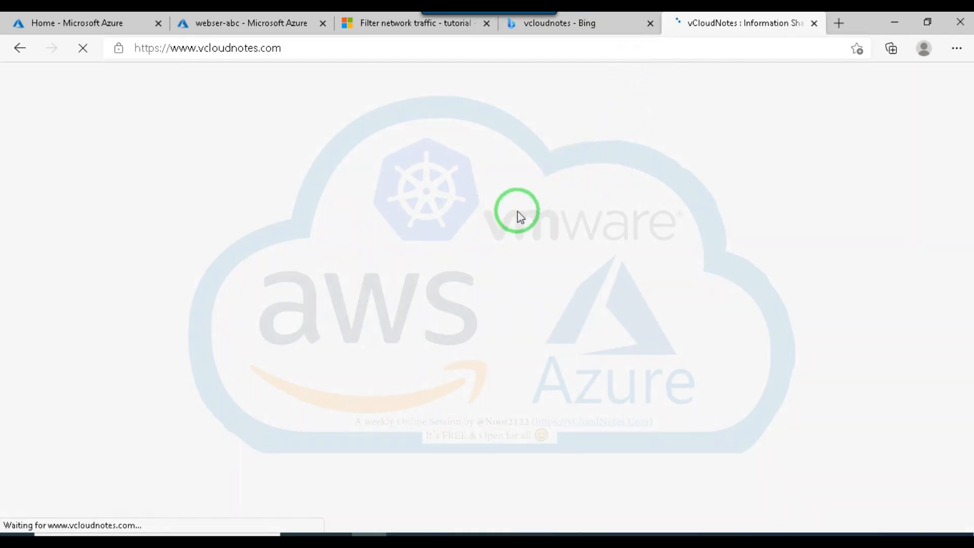
Browse the January 2021 Azure posts on the vCloudNotes blog, from custom domain names to VM redeployment and Recovery Services vaults.
scroll(490, 238, down, 3)
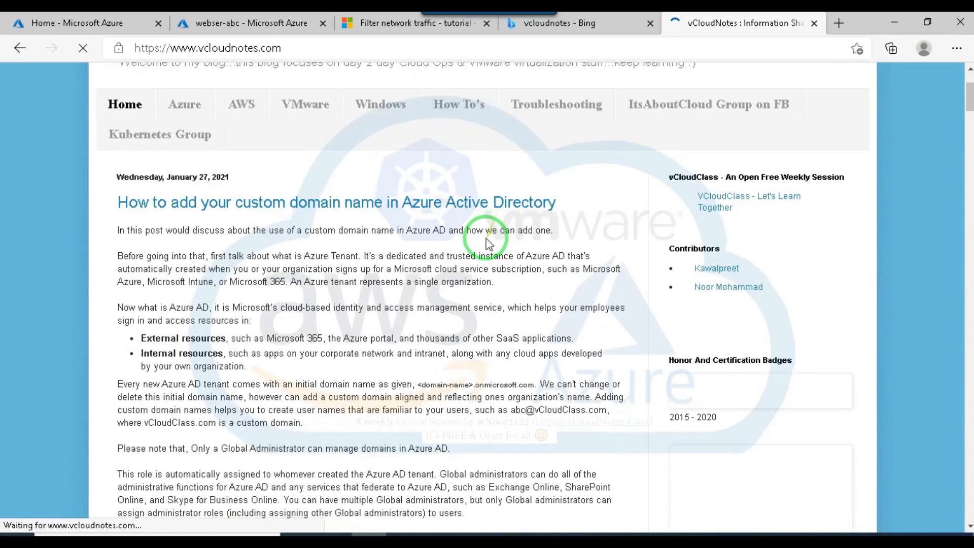
scroll(489, 241, down, 15)
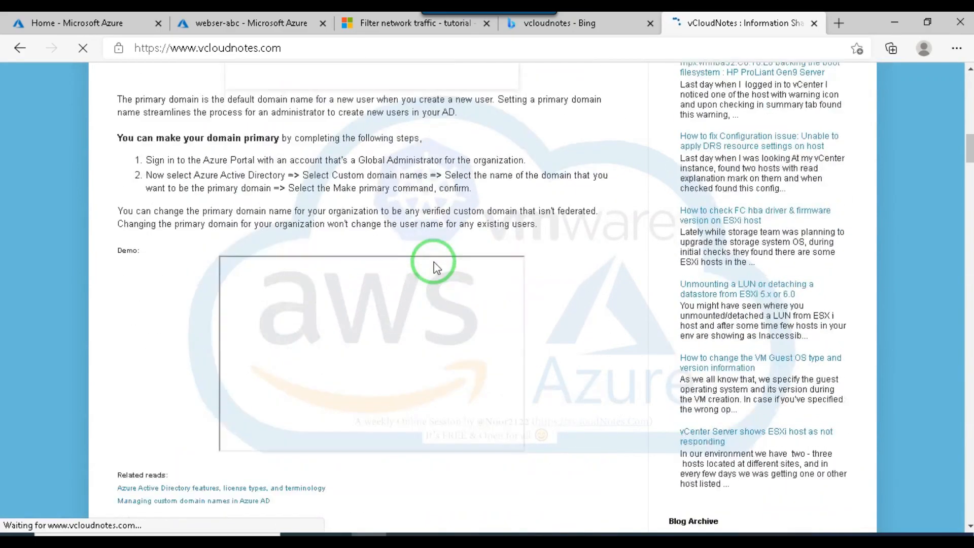
scroll(435, 266, down, 10)
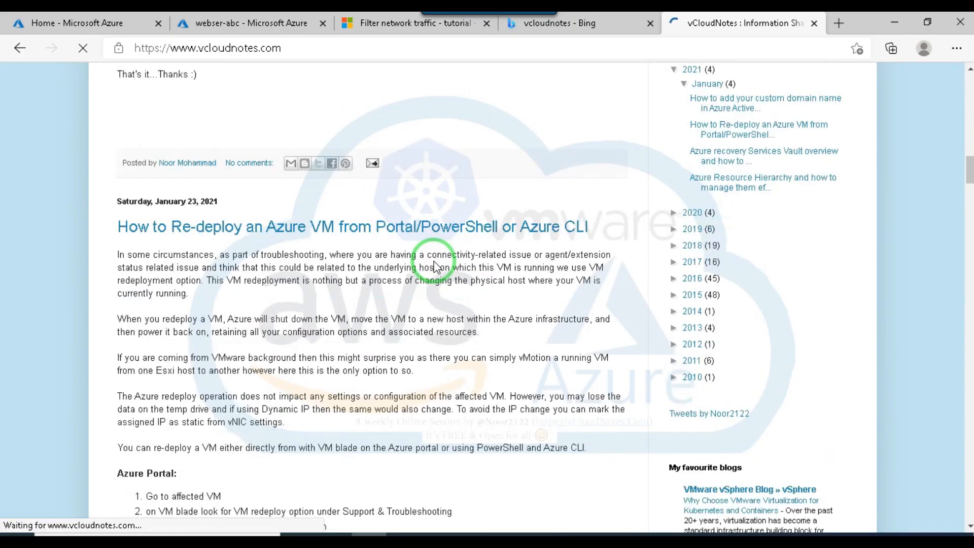
scroll(436, 266, down, 20)
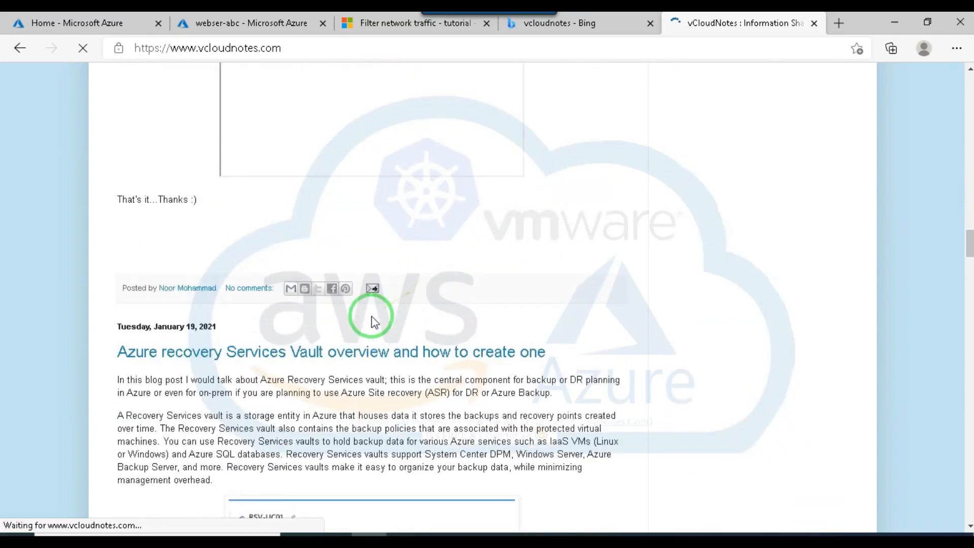
scroll(330, 252, up, 4)
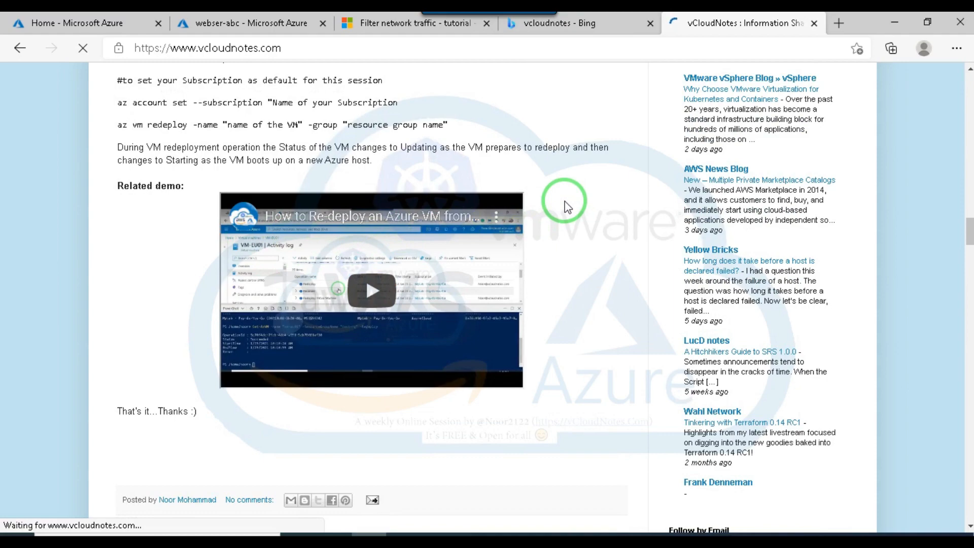
scroll(566, 206, up, 15)
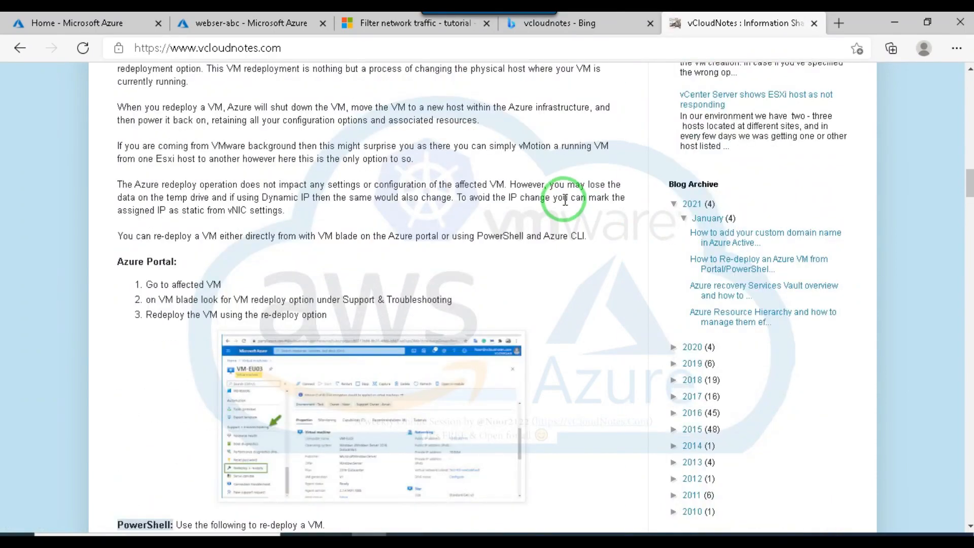
Revisit the webser-abc overview and the vCloudNotes blog, and return to the Azure portal home page.
click(250, 23)
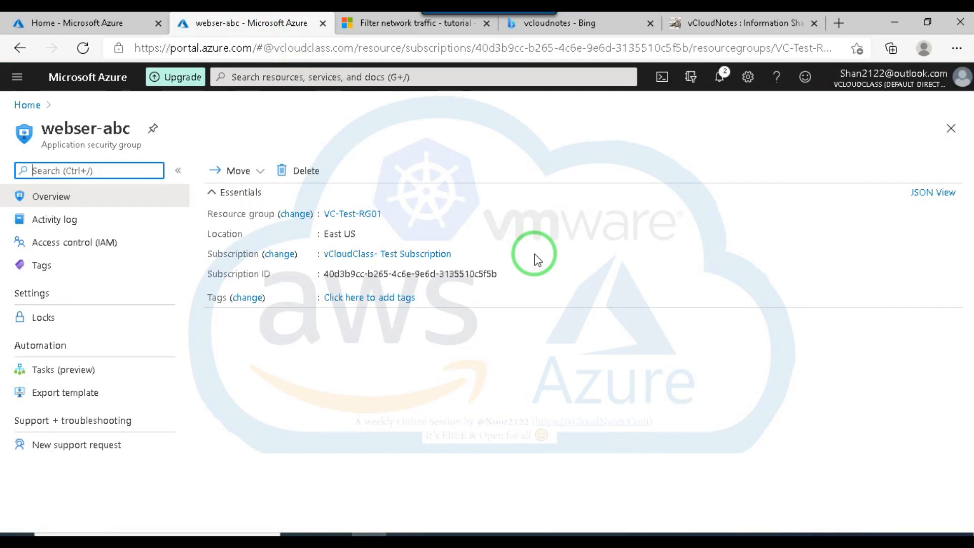
click(75, 24)
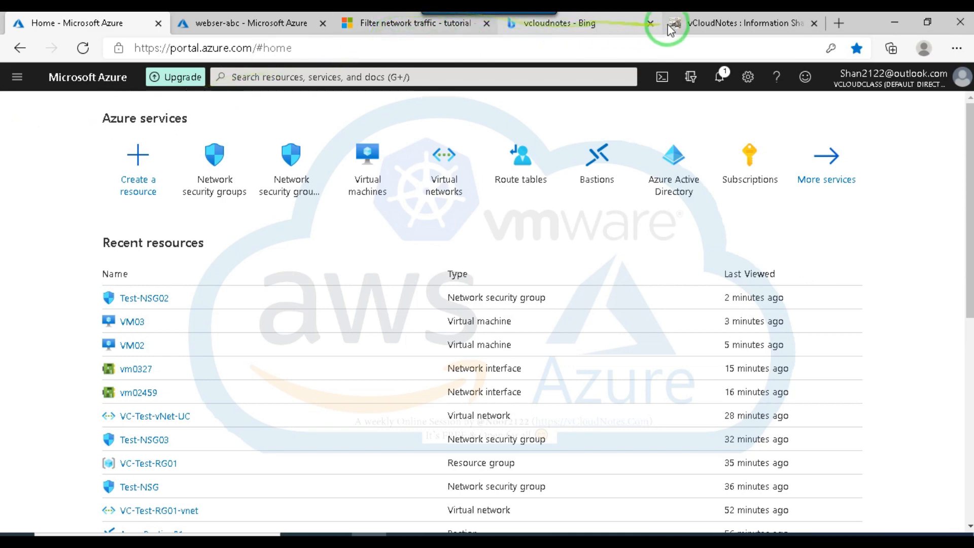
click(716, 27)
scroll(569, 315, up, 3)
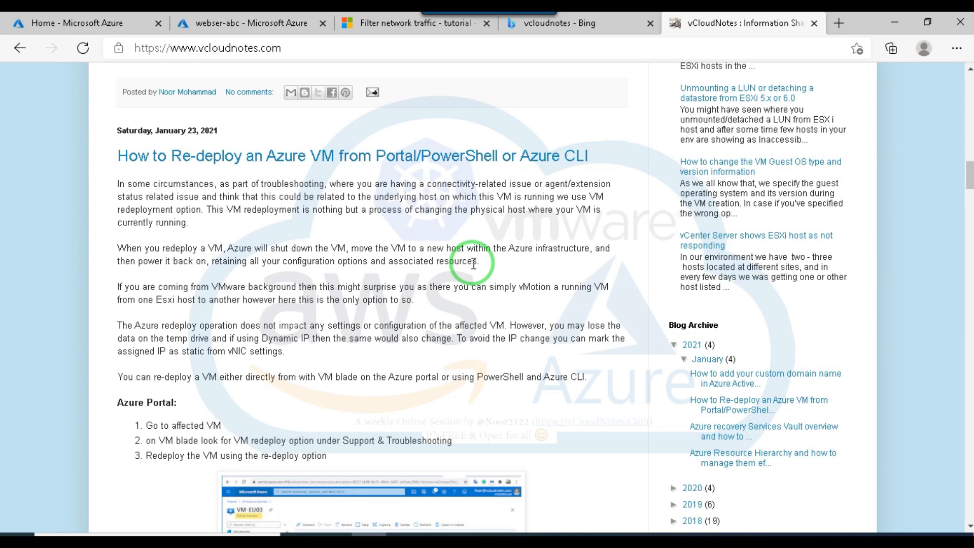
click(90, 24)
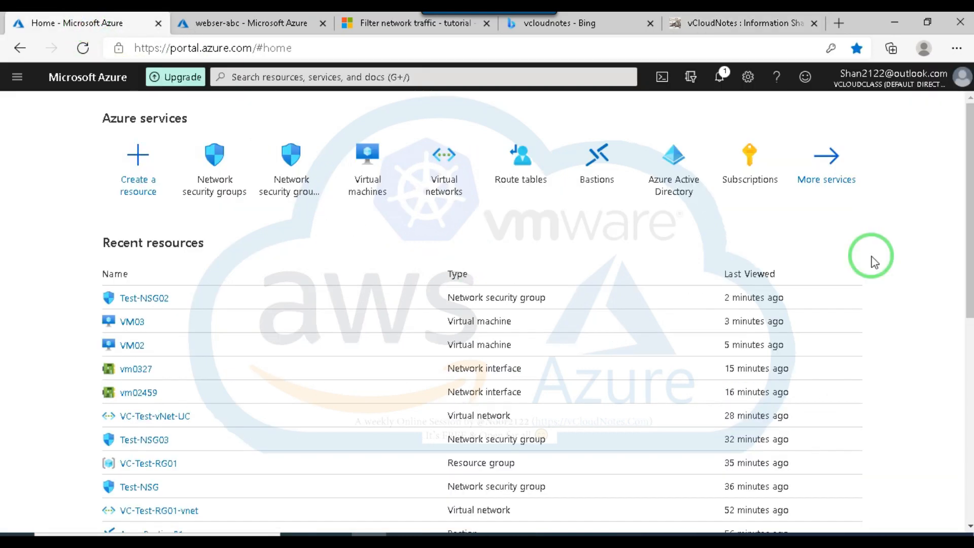